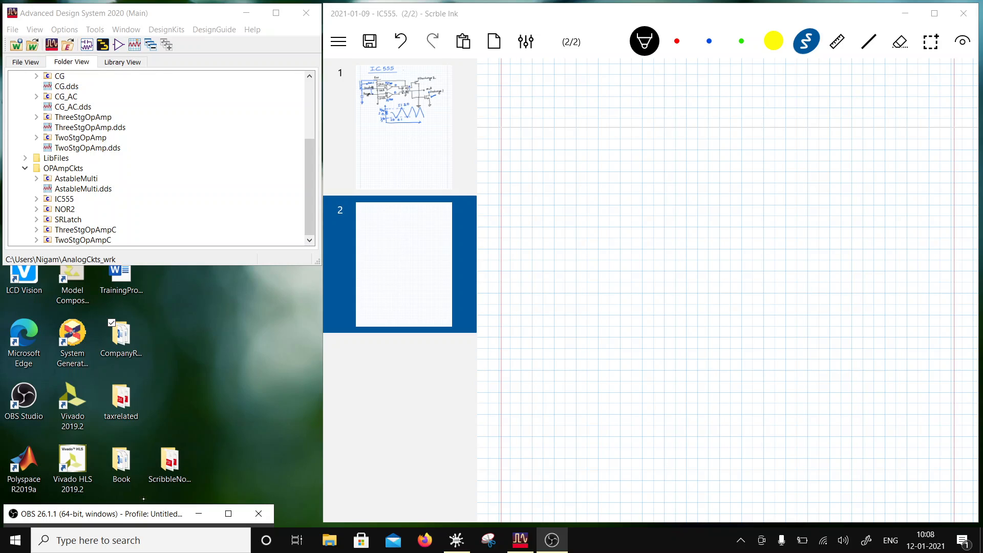
- Write the heading "Inverting Amplifier" in blue on the blank page and underline it with a straight line
left_click(709, 41)
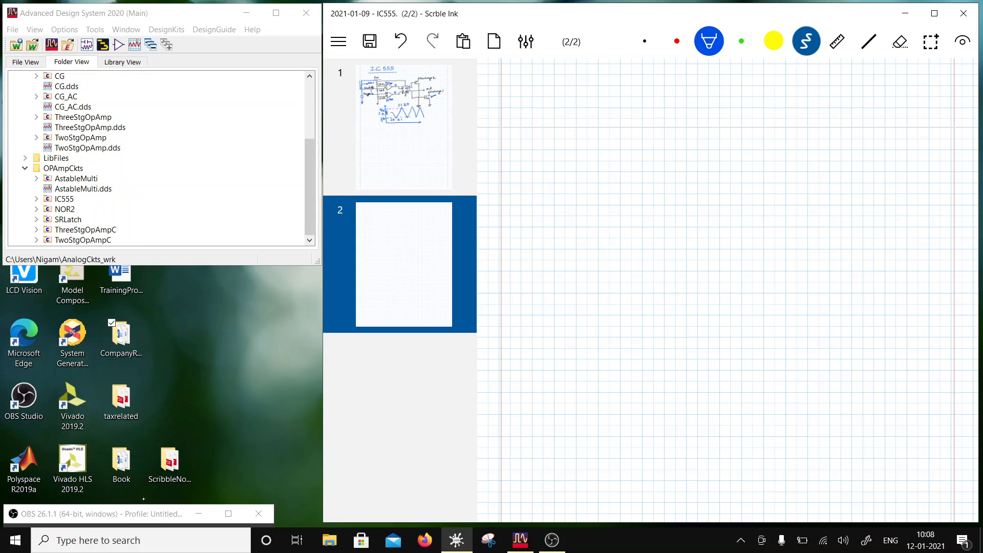
left_click(735, 547)
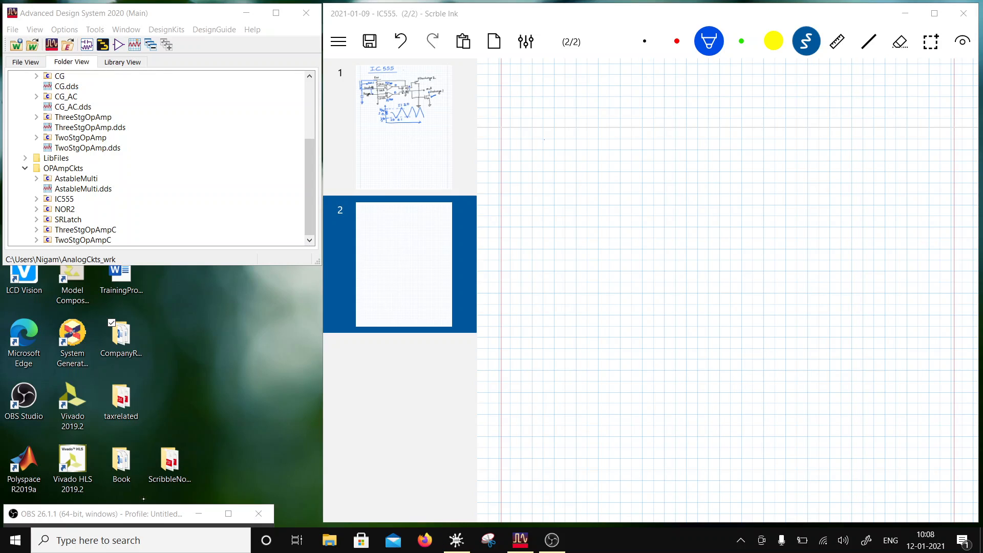
mouse_move(543, 139)
left_mouse_down()
mouse_move(565, 138)
mouse_move(556, 161)
mouse_move(579, 151)
mouse_move(651, 153)
mouse_move(649, 178)
mouse_move(668, 155)
mouse_move(768, 154)
left_mouse_up()
left_click(869, 41)
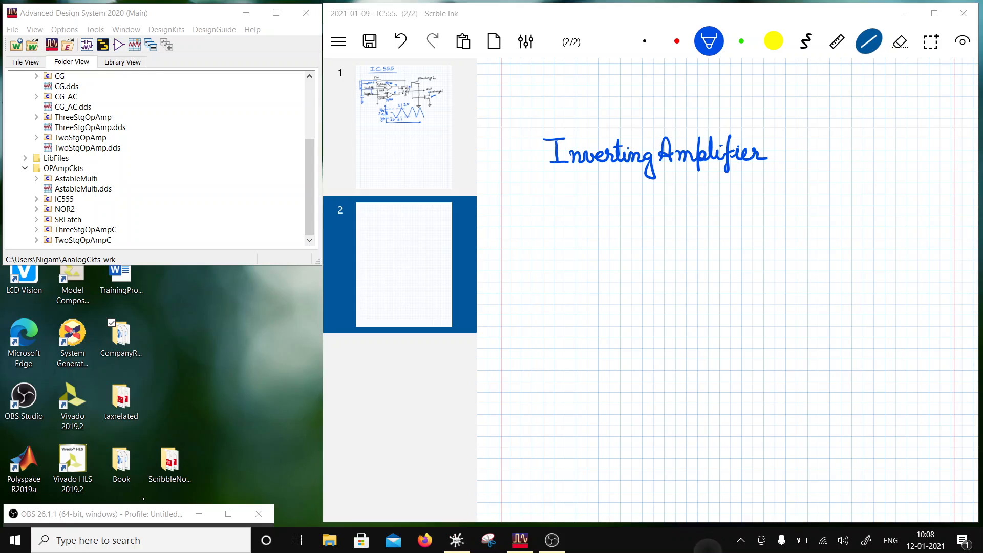
left_click_drag(545, 171, 774, 164)
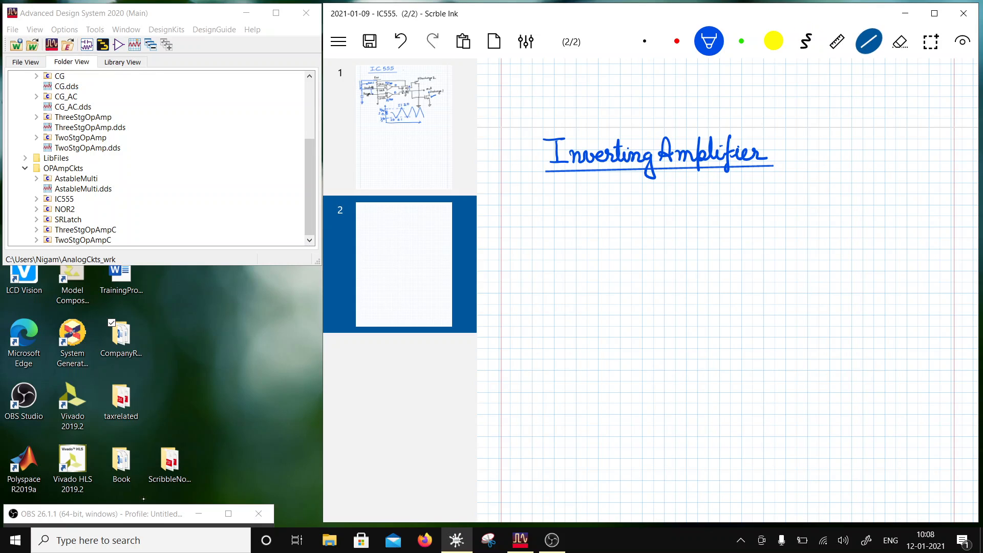
- Draw the op-amp triangle below the heading, with a minus sign at the upper input and a plus sign at the lower
mouse_move(621, 210)
left_mouse_down()
mouse_move(715, 246)
mouse_move(622, 290)
left_mouse_up()
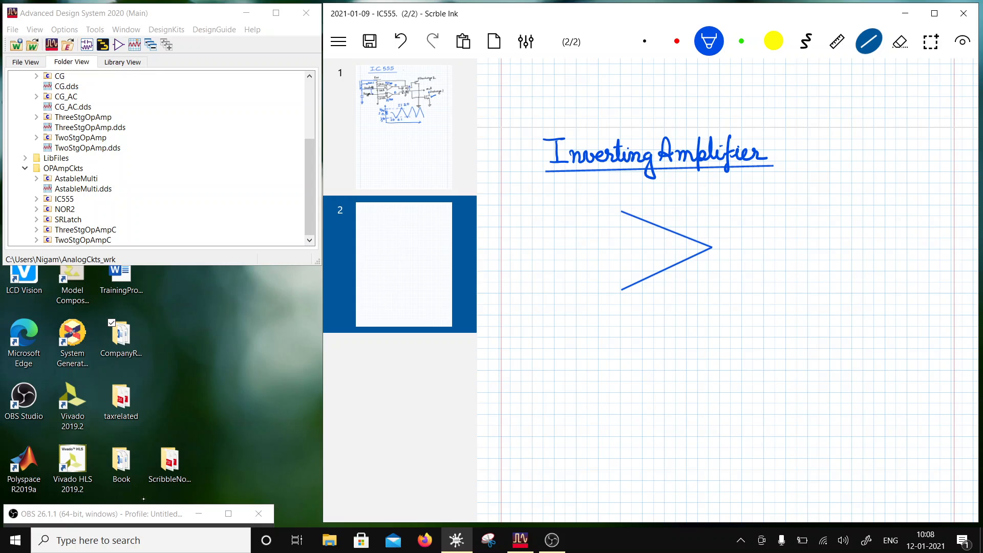
left_click_drag(621, 211, 621, 290)
left_click(807, 41)
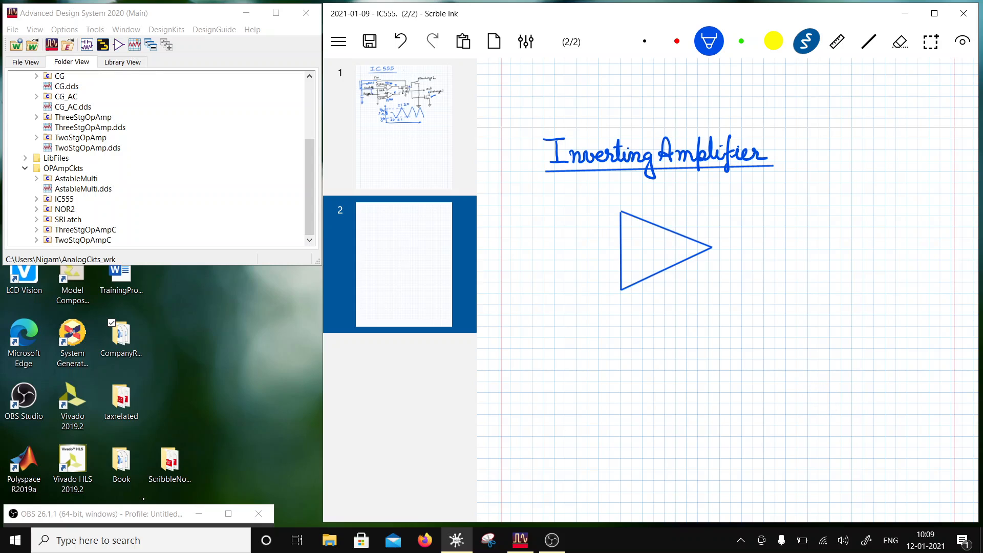
left_click_drag(630, 227, 630, 238)
left_click_drag(626, 232, 636, 232)
left_click(900, 41)
mouse_move(630, 237)
left_mouse_down()
mouse_move(629, 226)
mouse_move(638, 231)
mouse_move(631, 272)
left_mouse_up()
- Add the output lead labelled vo, the input resistor R1 and a feedback resistor from output to inverting input in blue
left_click(806, 42)
left_click(709, 41)
mouse_move(713, 247)
left_mouse_down()
mouse_move(764, 247)
mouse_move(752, 260)
left_mouse_up()
left_click_drag(536, 233, 624, 231)
left_click_drag(565, 200, 565, 217)
left_click_drag(565, 200, 576, 216)
mouse_move(577, 207)
left_mouse_down()
mouse_move(578, 218)
mouse_move(602, 198)
mouse_move(656, 201)
mouse_move(668, 185)
mouse_move(707, 192)
mouse_move(726, 248)
left_mouse_up()
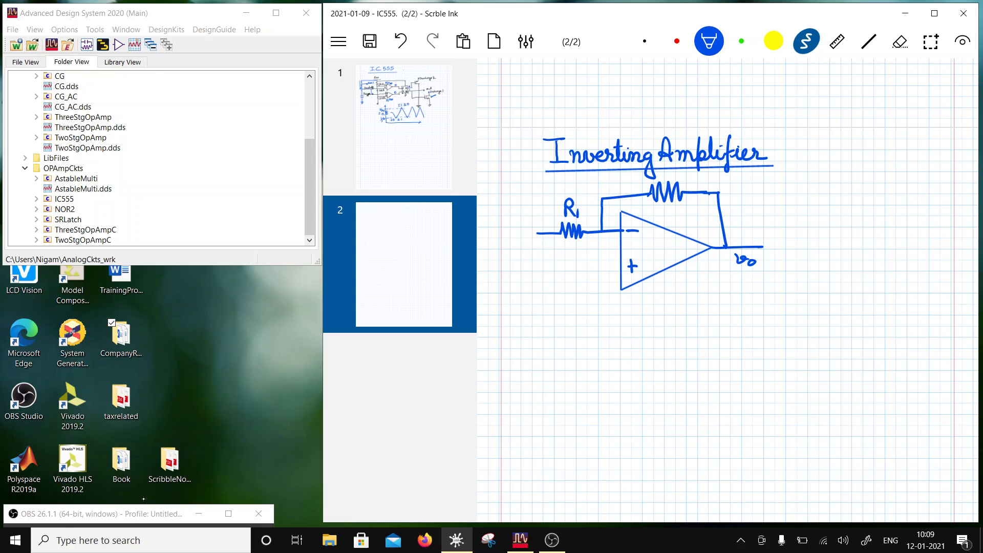
- Label the feedback resistor RF, mark the input terminal vi and extend a lead from the non-inverting input
left_click_drag(672, 204, 672, 221)
left_click_drag(672, 203, 683, 220)
mouse_move(685, 208)
left_mouse_down()
mouse_move(684, 221)
mouse_move(694, 207)
left_mouse_up()
left_click_drag(684, 214, 691, 213)
mouse_move(537, 233)
left_mouse_down()
mouse_move(535, 256)
mouse_move(620, 266)
mouse_move(583, 279)
mouse_move(584, 294)
left_mouse_up()
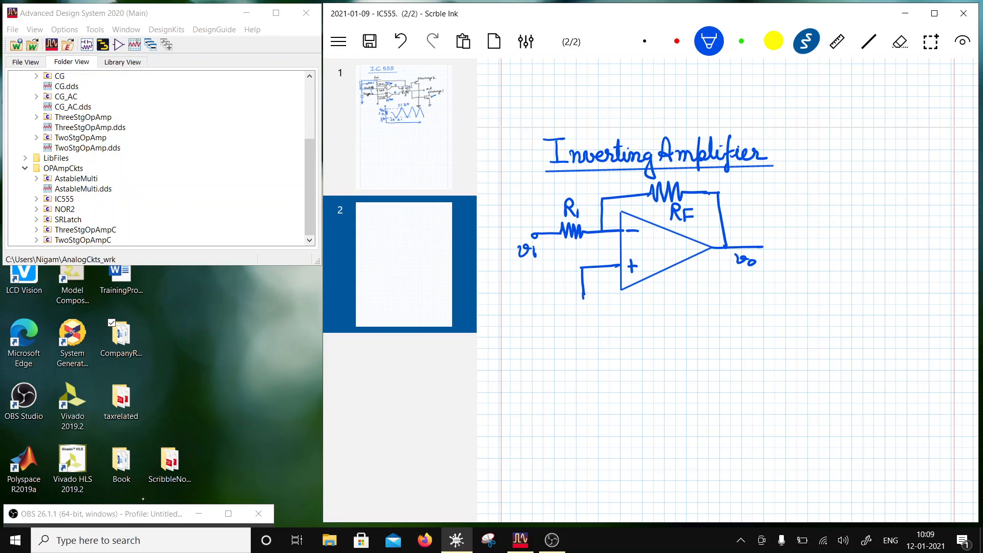
- Connect the non-inverting input to ground through a resistor labelled R1||RF
mouse_move(584, 296)
left_mouse_down()
mouse_move(594, 355)
mouse_move(599, 320)
left_mouse_up()
left_click_drag(599, 305, 609, 319)
mouse_move(611, 314)
left_mouse_down()
mouse_move(613, 322)
mouse_move(646, 321)
left_mouse_up()
left_click_drag(645, 308, 656, 307)
left_click_drag(646, 315, 660, 313)
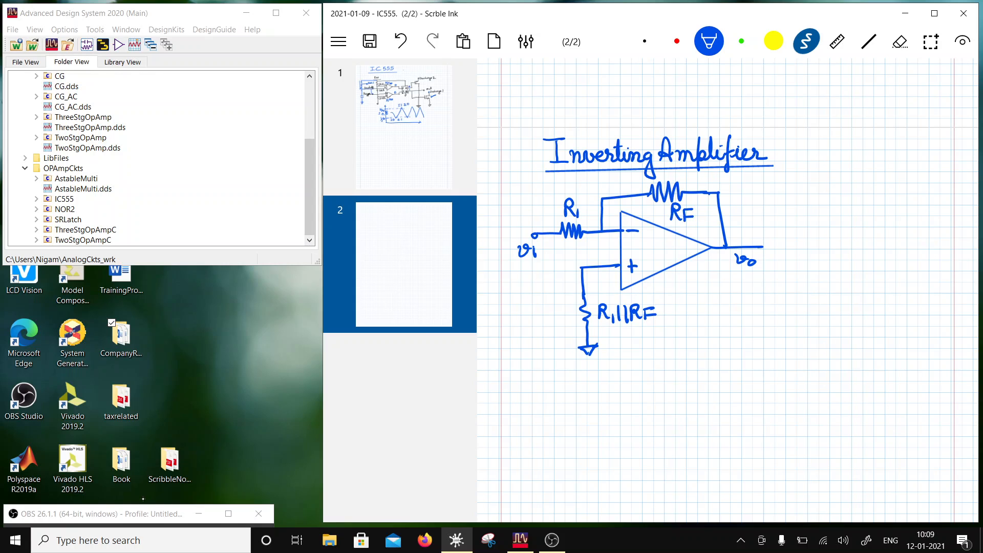
- Mark both op-amp inputs with 0 in black
left_click(644, 41)
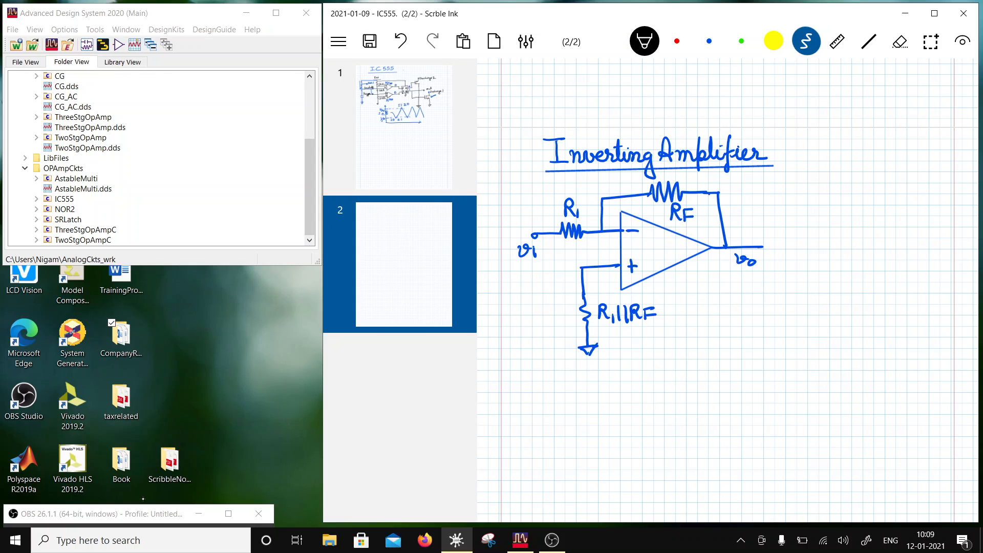
left_click_drag(602, 254, 598, 253)
left_click_drag(601, 237, 597, 237)
- Draw the input current arrow labelled iin under R1 and write the equation iin = vi/R1 below the circuit
scroll(727, 286, "down", 1)
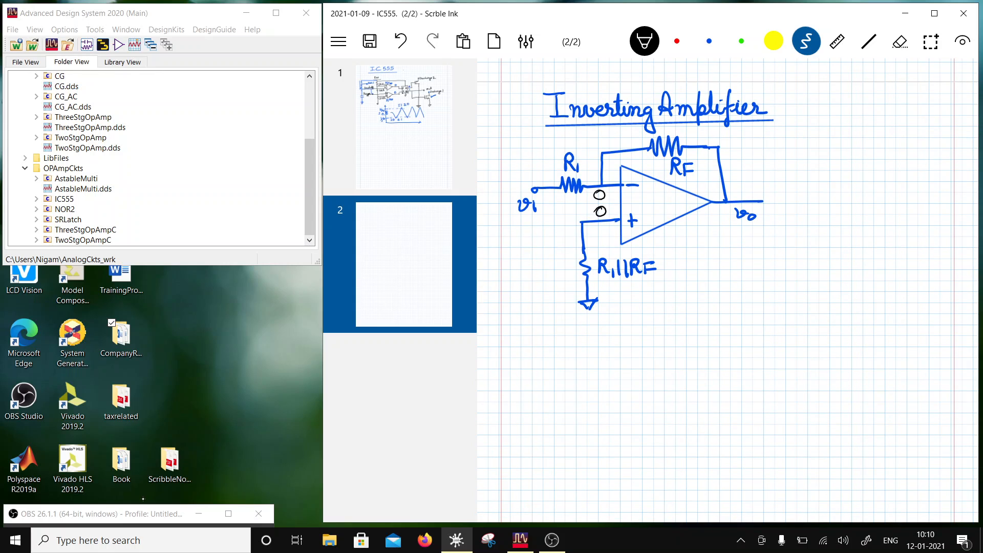
mouse_move(543, 201)
left_mouse_down()
mouse_move(572, 197)
mouse_move(561, 216)
left_mouse_up()
mouse_move(673, 301)
left_mouse_down()
mouse_move(676, 313)
mouse_move(707, 305)
left_mouse_up()
mouse_move(695, 311)
left_mouse_down()
mouse_move(732, 294)
mouse_move(747, 313)
mouse_move(723, 336)
left_mouse_up()
left_click_drag(723, 319, 734, 335)
left_click_drag(739, 330, 739, 340)
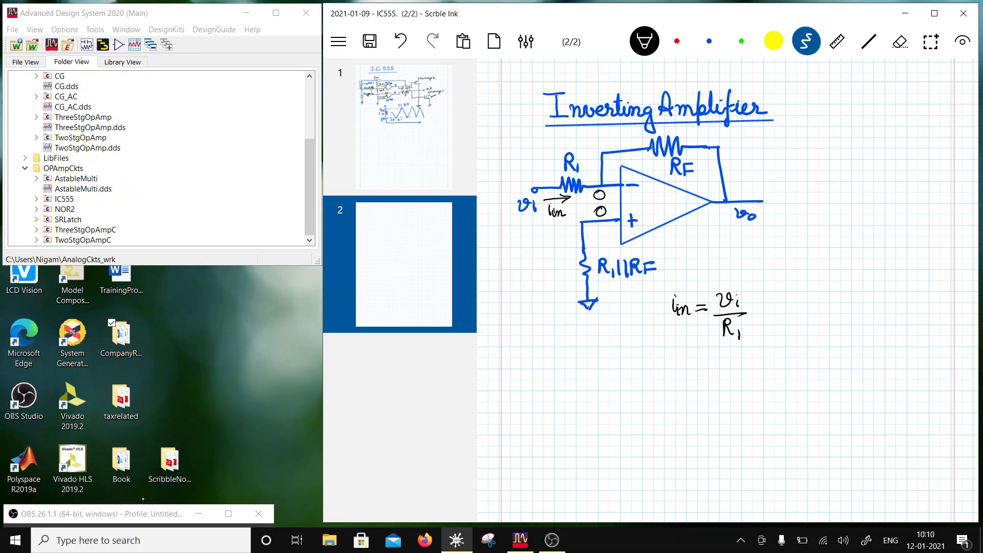
- Draw a current arrow toward RF and mark the plus and minus polarity across the feedback resistor
scroll(728, 290, "down", 2)
left_click(744, 543)
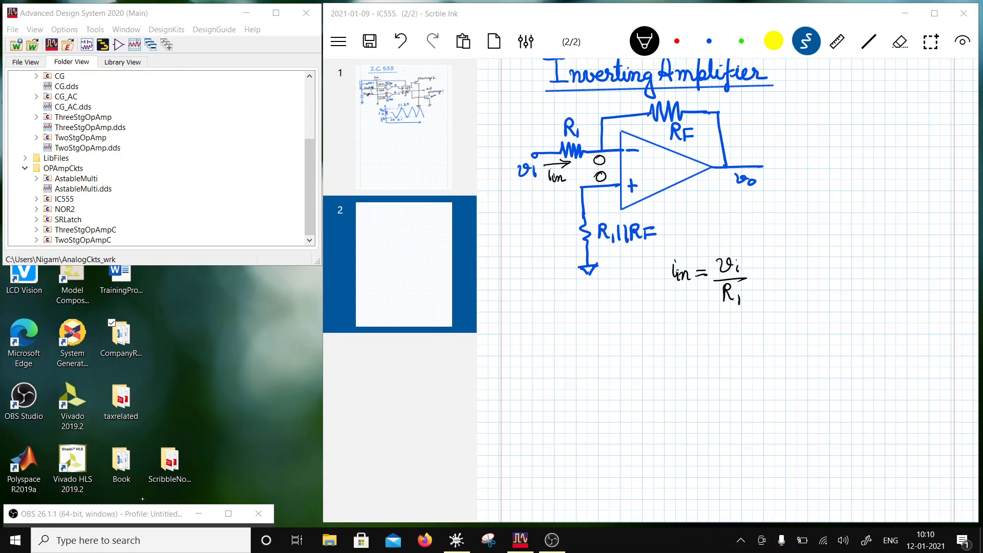
mouse_move(612, 123)
left_mouse_down()
mouse_move(648, 120)
mouse_move(640, 125)
left_mouse_up()
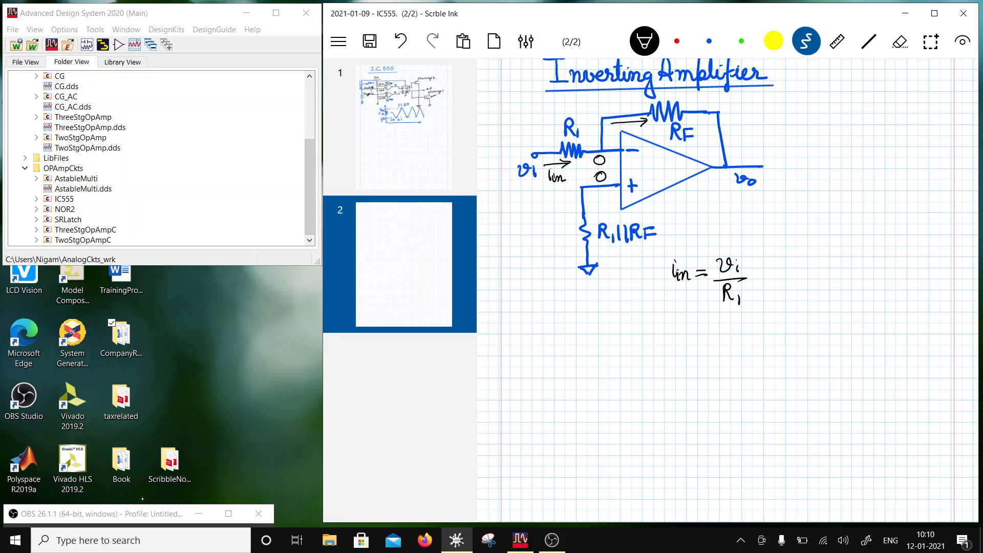
left_click_drag(628, 104, 700, 100)
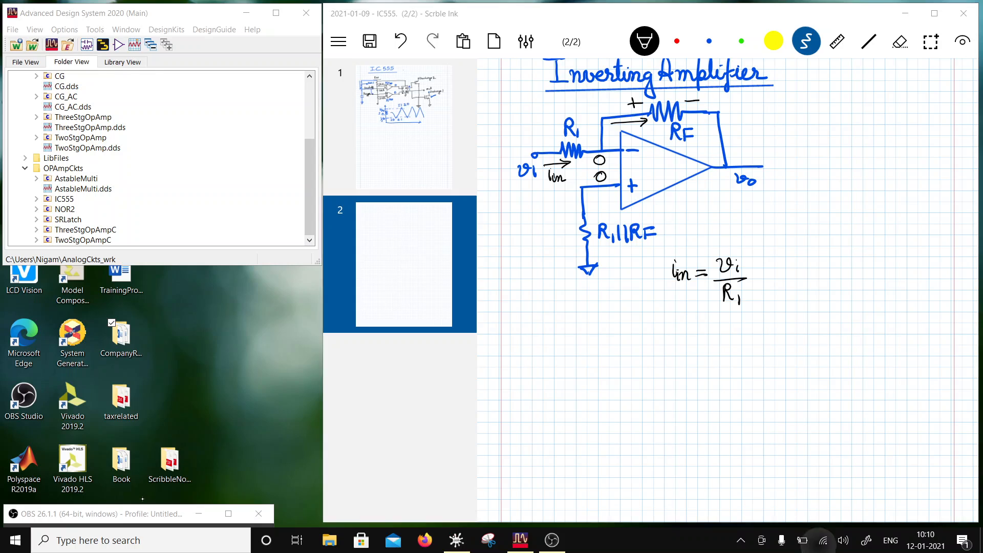
- Write the output equation vo = -iin RF = -(RF/R1) vi below the input current equation
left_click_drag(663, 322, 700, 330)
left_click_drag(691, 332, 767, 336)
mouse_move(770, 328)
left_mouse_down()
mouse_move(771, 337)
mouse_move(825, 336)
left_mouse_up()
left_click_drag(826, 327, 841, 336)
left_click_drag(815, 342, 816, 345)
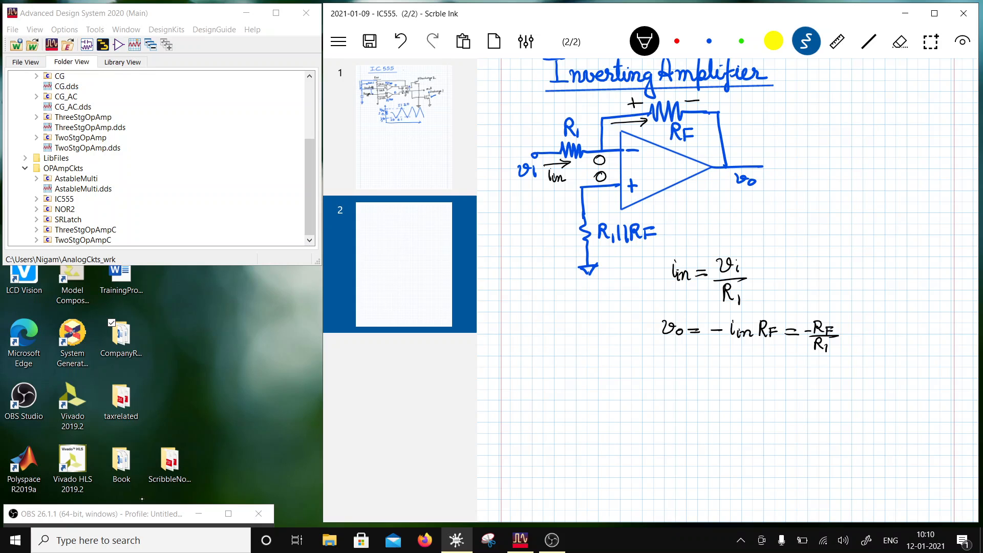
mouse_move(841, 327)
left_mouse_down()
mouse_move(846, 337)
mouse_move(853, 329)
left_mouse_up()
left_click_drag(857, 331, 857, 338)
- Write the voltage gain equation av = vo/vi = -RF/R1 below the output equation
scroll(727, 287, "down", 3)
mouse_move(665, 305)
left_mouse_down()
mouse_move(667, 314)
mouse_move(709, 303)
mouse_move(724, 315)
mouse_move(708, 321)
left_mouse_up()
mouse_move(712, 321)
left_mouse_down()
mouse_move(711, 330)
mouse_move(738, 308)
mouse_move(772, 312)
left_mouse_up()
left_click(712, 318)
left_click_drag(772, 301, 791, 308)
mouse_move(768, 314)
left_mouse_down()
mouse_move(799, 313)
mouse_move(774, 331)
mouse_move(783, 332)
left_mouse_up()
left_click_drag(786, 325, 788, 332)
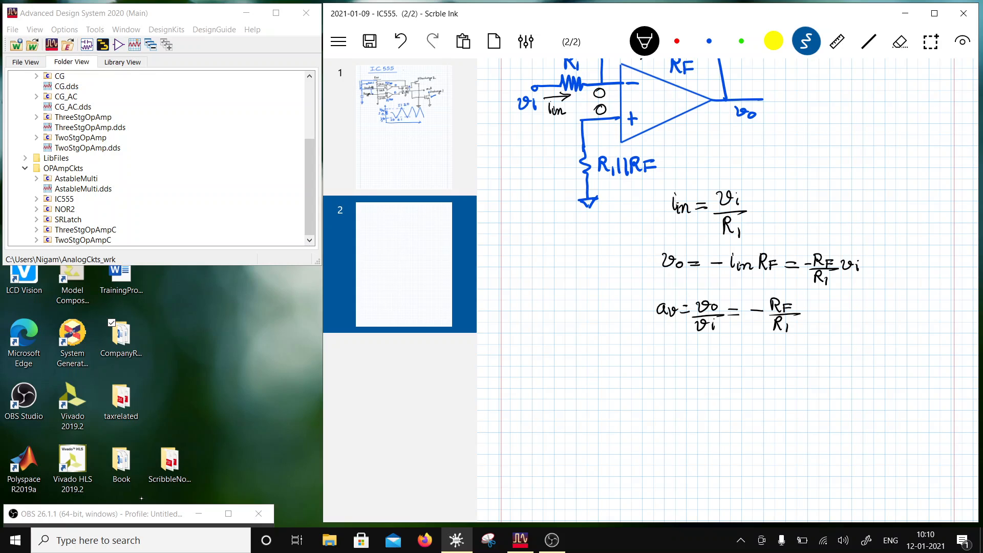
- Draw a blue box around the voltage gain equation
scroll(727, 289, "down", 1)
left_click(709, 41)
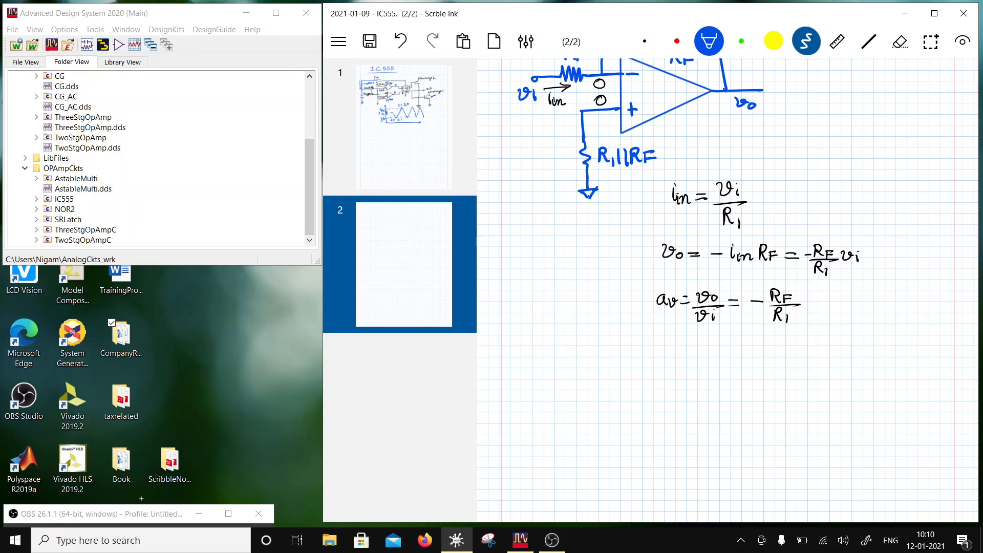
left_click_drag(647, 282, 647, 319)
mouse_move(646, 283)
left_mouse_down()
mouse_move(802, 282)
mouse_move(807, 319)
left_mouse_up()
left_click_drag(647, 321, 816, 320)
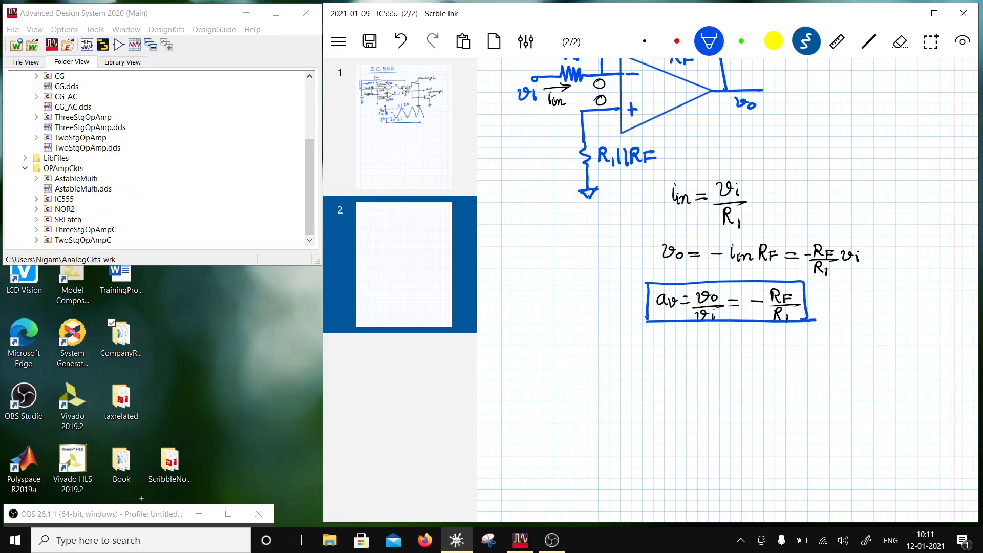
- Write the heading "Non-Inverting Amplifier" in blue below the boxed gain equation and underline it with a straight line
scroll(768, 307, "up", 2)
scroll(780, 324, "down", 4)
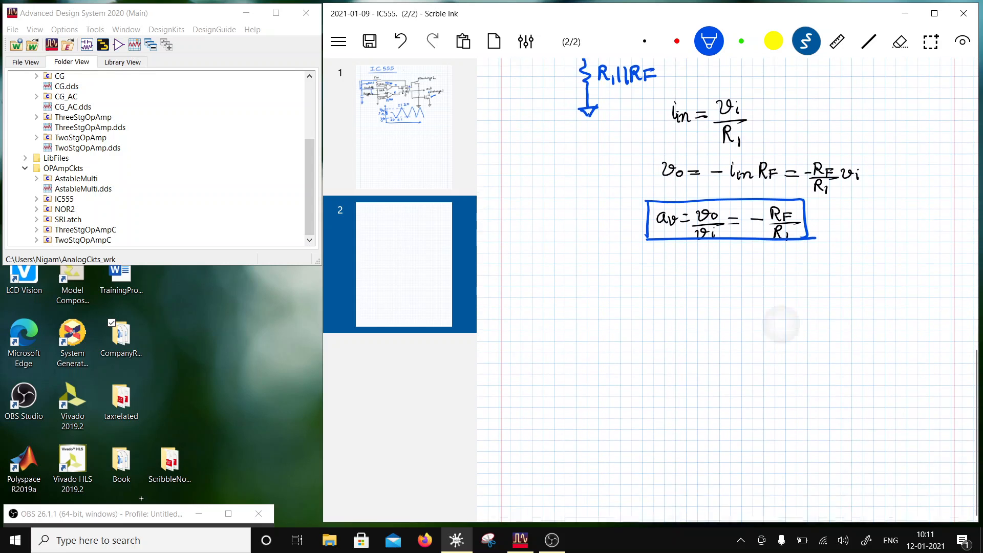
scroll(780, 324, "down", 1)
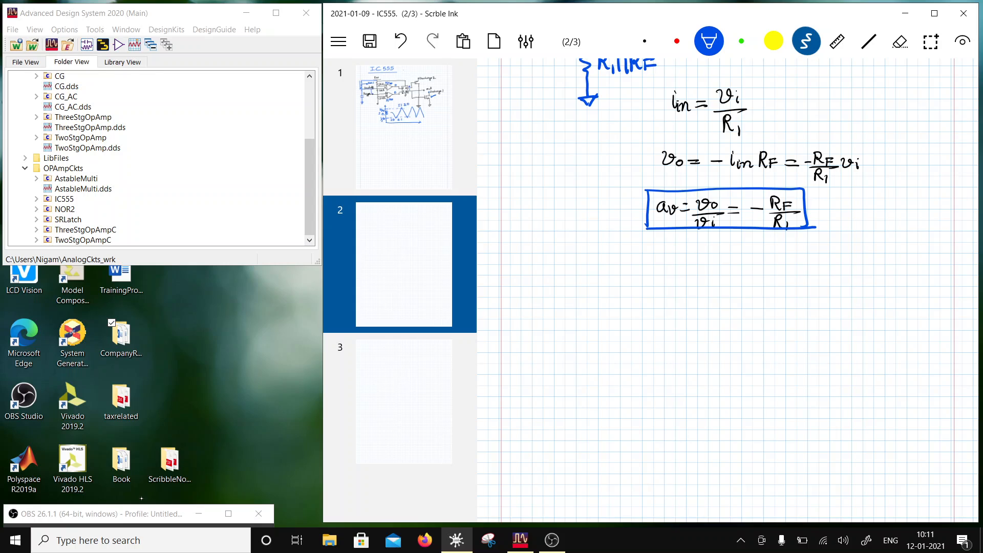
mouse_move(551, 253)
left_mouse_down()
mouse_move(550, 280)
mouse_move(576, 264)
mouse_move(590, 278)
mouse_move(618, 255)
left_mouse_up()
mouse_move(609, 257)
left_mouse_down()
mouse_move(608, 278)
mouse_move(668, 264)
mouse_move(699, 276)
mouse_move(691, 296)
left_mouse_up()
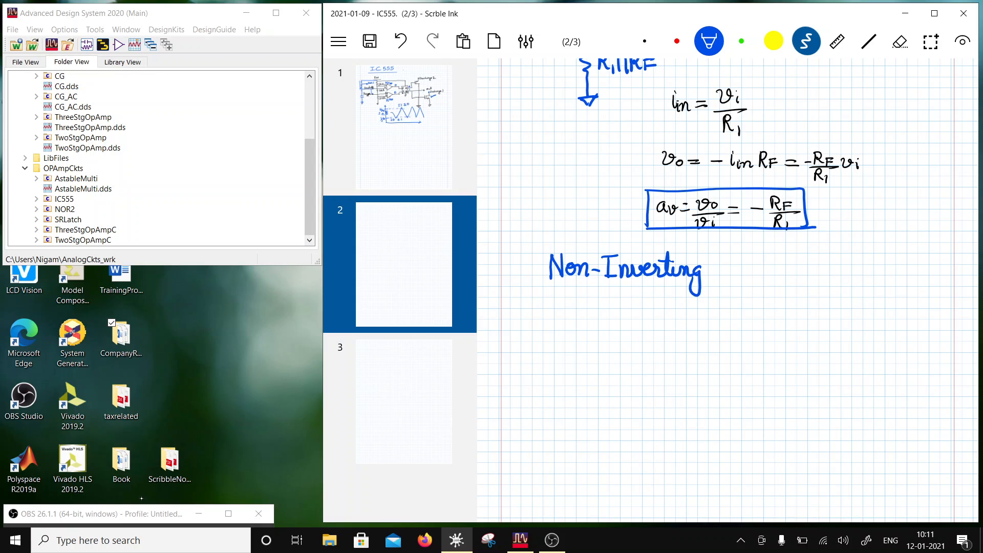
mouse_move(718, 255)
left_mouse_down()
mouse_move(710, 278)
mouse_move(725, 267)
mouse_move(761, 274)
mouse_move(766, 262)
mouse_move(796, 271)
left_mouse_up()
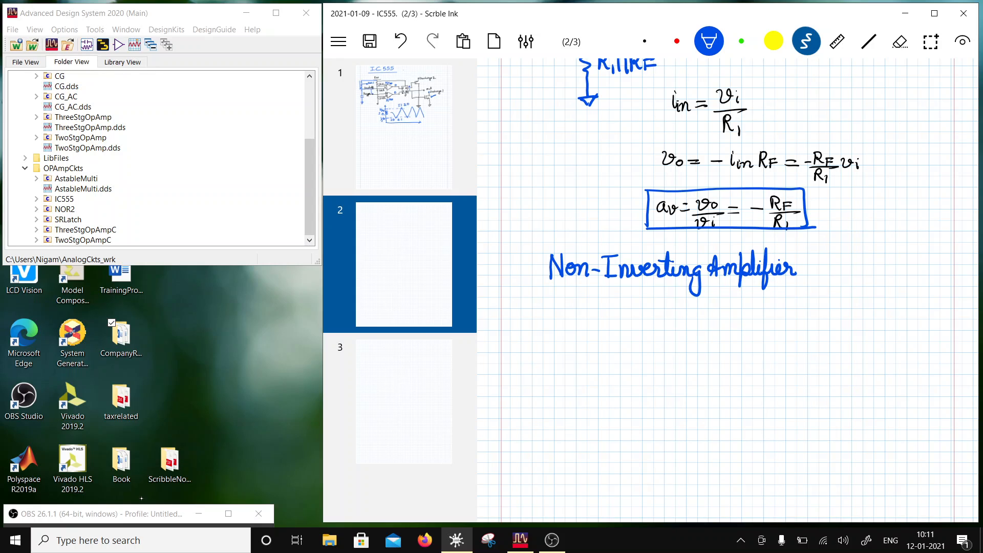
left_click(869, 42)
left_click_drag(542, 289, 800, 287)
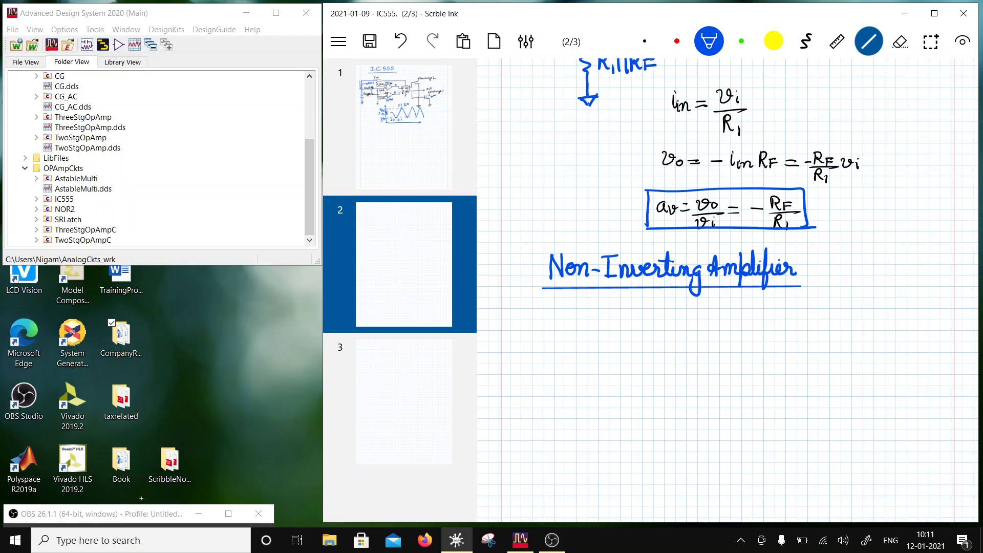
- Draw the non-inverting circuit's op-amp triangle, with a minus sign at the upper input and a plus sign at the lower
scroll(727, 291, "down", 1)
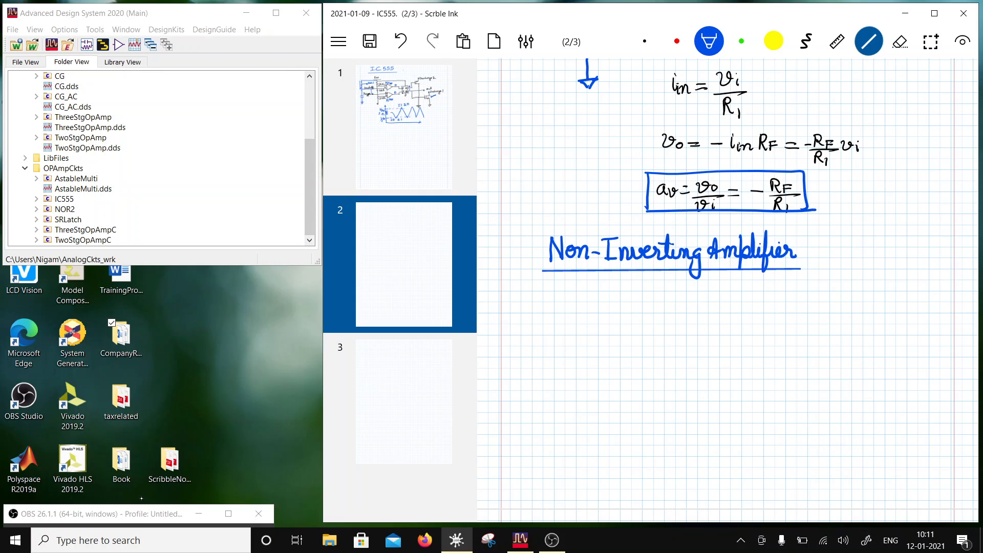
mouse_move(643, 314)
left_mouse_down()
mouse_move(729, 351)
mouse_move(643, 381)
left_mouse_up()
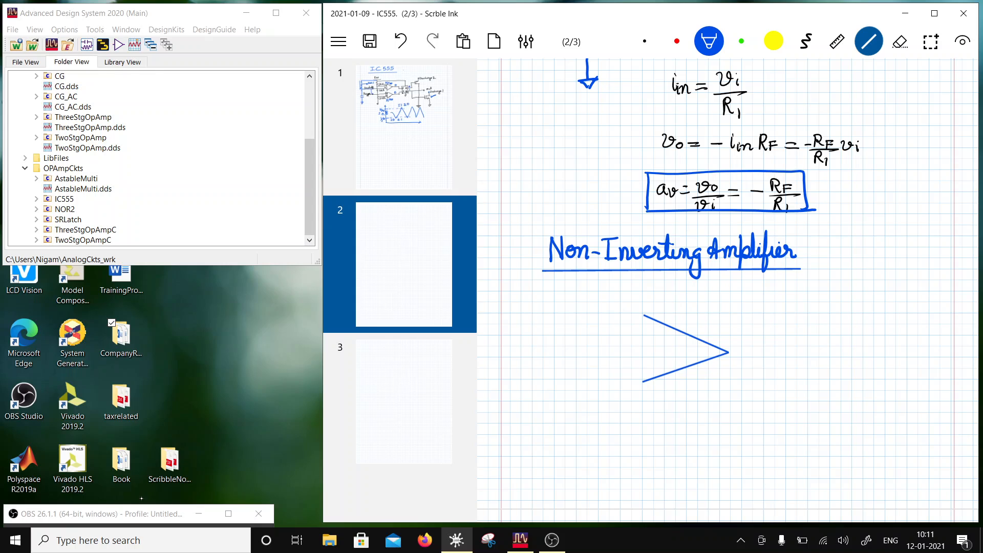
left_click_drag(644, 315, 643, 382)
left_click(822, 541)
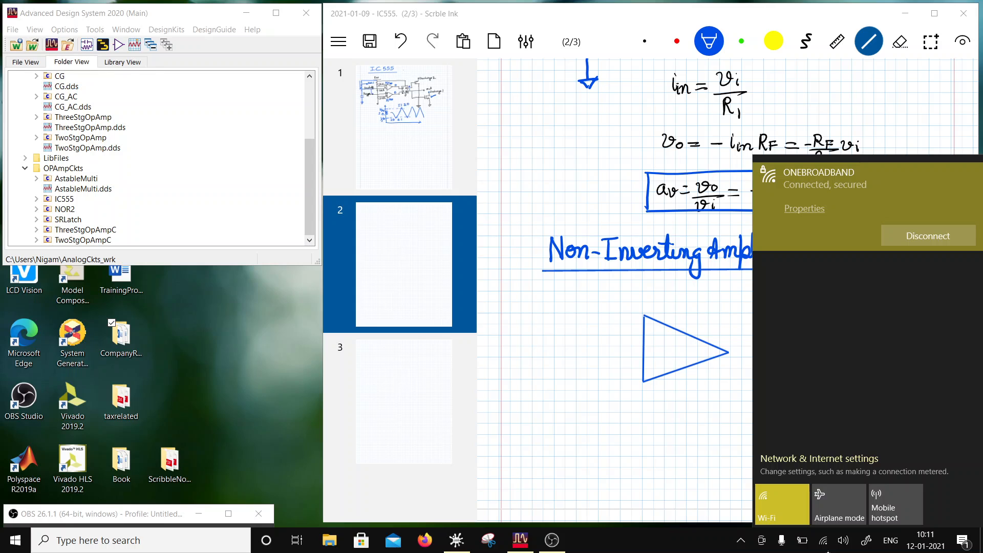
left_click(822, 552)
left_click_drag(651, 332, 660, 332)
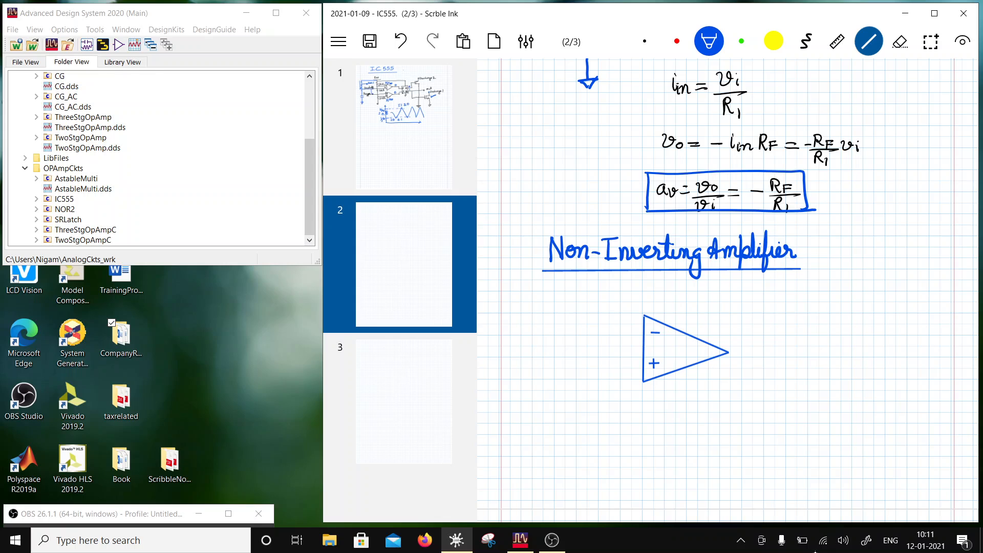
- Add the output lead labelled vo, a resistor at the inverting input and the feedback resistor labelled RF
left_click(806, 41)
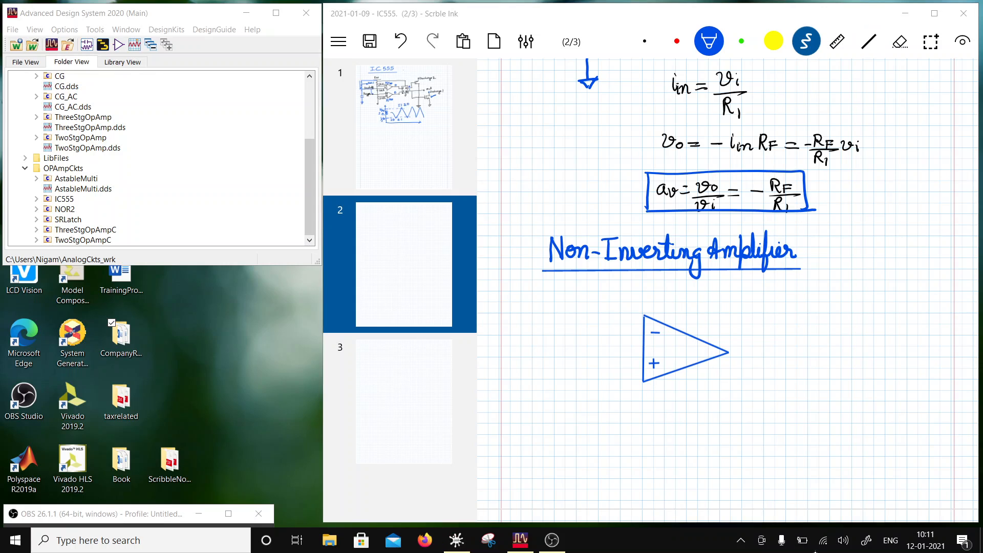
mouse_move(728, 352)
left_mouse_down()
mouse_move(771, 350)
mouse_move(762, 335)
mouse_move(774, 338)
left_mouse_up()
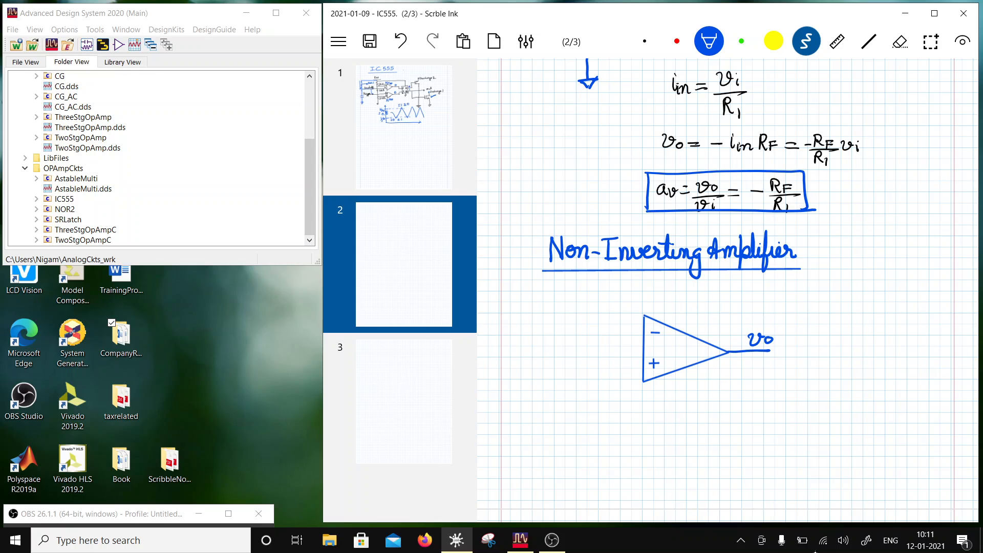
mouse_move(564, 341)
left_mouse_down()
mouse_move(647, 335)
mouse_move(630, 328)
mouse_move(630, 306)
mouse_move(736, 302)
mouse_move(747, 352)
left_mouse_up()
mouse_move(689, 310)
left_mouse_down()
mouse_move(690, 323)
mouse_move(703, 323)
left_mouse_up()
left_click(704, 316)
left_click_drag(704, 313, 714, 312)
left_click_drag(705, 318, 711, 318)
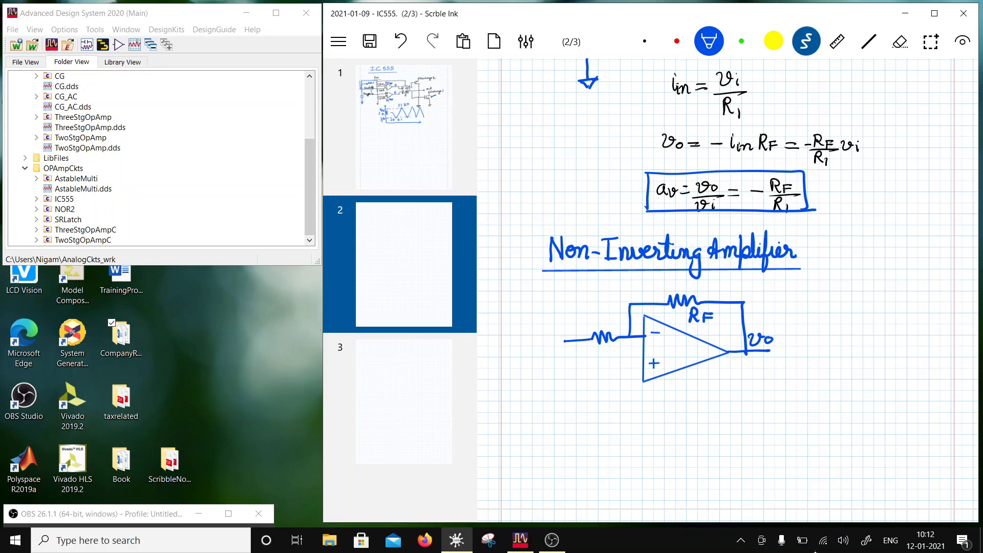
- Label the inverting-input resistor R1, ground its free end and draw parallel resistors R1 and RF from the non-inverting input
left_click_drag(604, 347, 605, 359)
left_click_drag(605, 348, 612, 360)
left_click_drag(615, 351, 615, 361)
left_click_drag(563, 342, 574, 353)
mouse_move(558, 357)
left_mouse_down()
mouse_move(639, 364)
mouse_move(599, 386)
mouse_move(621, 385)
mouse_move(582, 419)
mouse_move(640, 410)
left_mouse_up()
left_click_drag(640, 404, 645, 404)
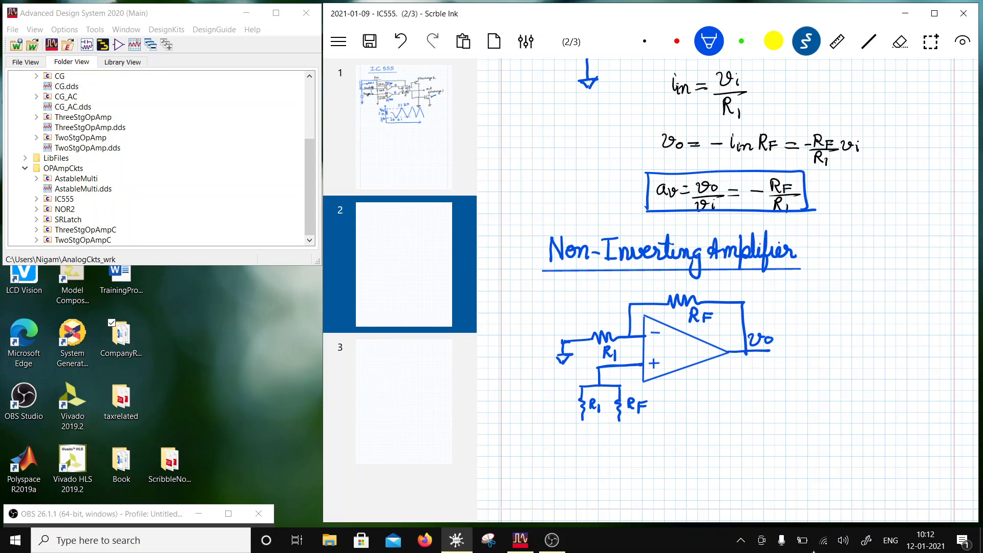
- Label the inverting amplifier's non-inverting input Vcm in blue and add the unit V to both zero input voltages in black
scroll(728, 290, "up", 4)
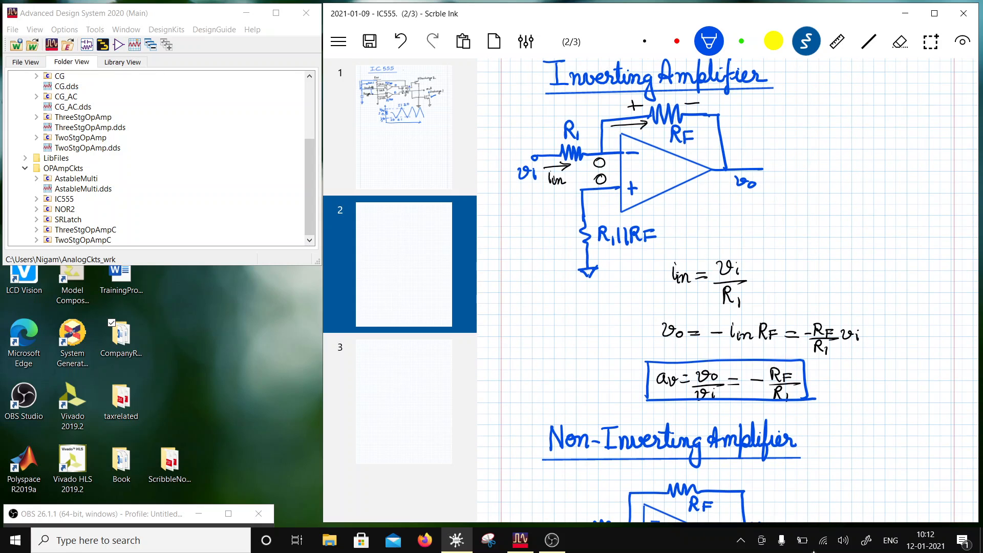
left_click_drag(589, 196, 615, 207)
left_click(644, 40)
left_click_drag(608, 158, 616, 159)
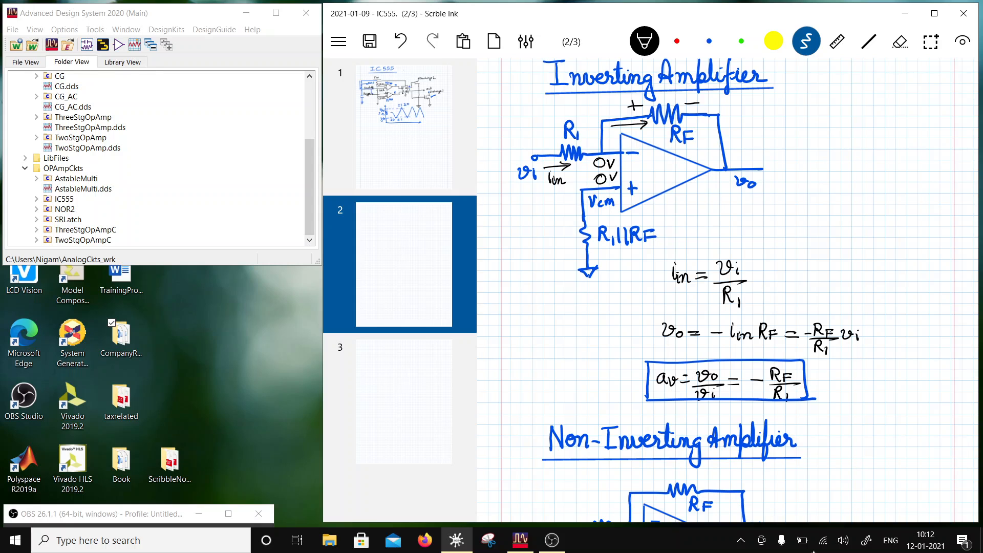
scroll(727, 290, "down", 3)
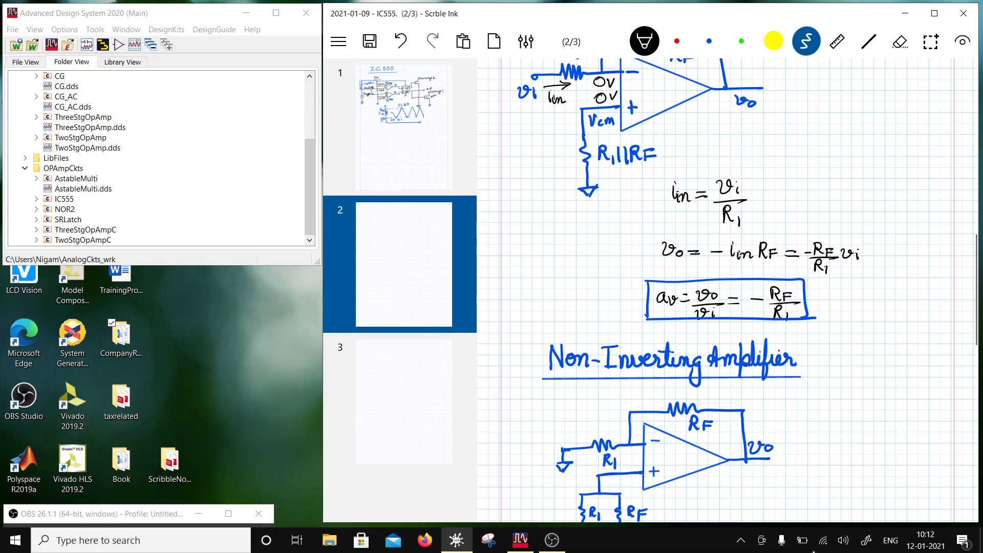
- Join the lower ends of the non-inverting circuit's parallel R1 and RF resistors and add a blue open terminal below them
scroll(727, 291, "down", 8)
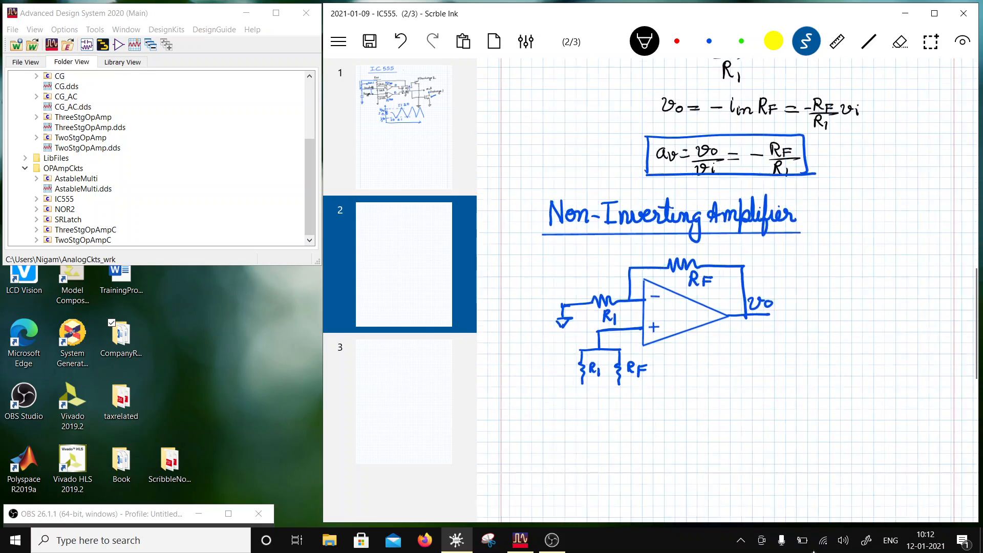
left_click_drag(582, 308, 623, 307)
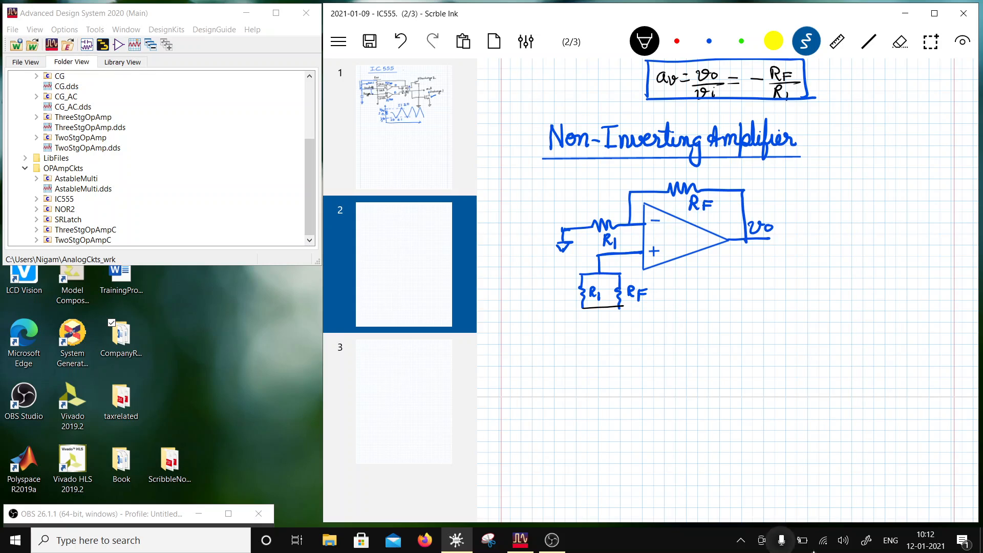
left_click(709, 41)
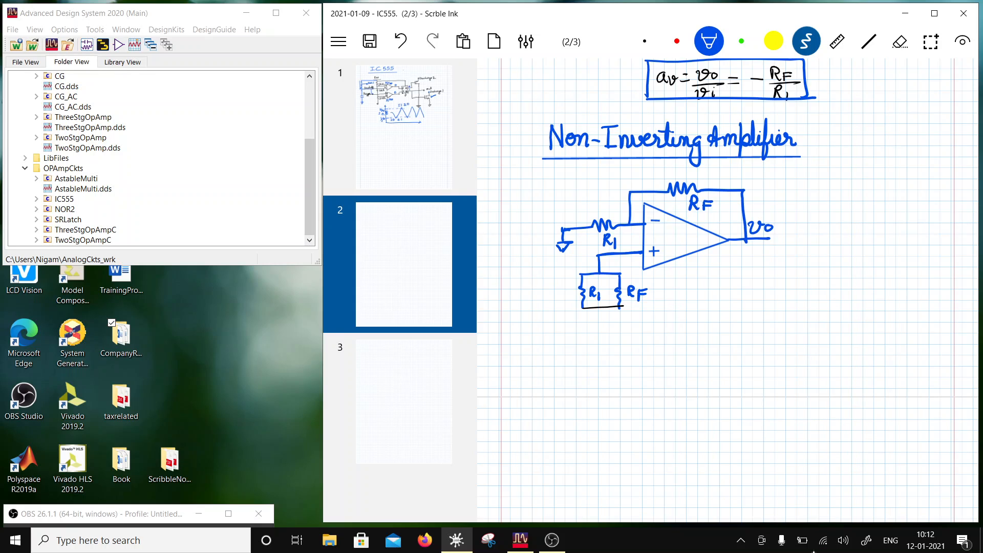
mouse_move(582, 307)
left_mouse_down()
mouse_move(621, 306)
mouse_move(597, 316)
left_mouse_up()
- Replace the ground symbol below R1||RF in the inverting amplifier with a terminal labelled VCM in blue
scroll(727, 289, "up", 5)
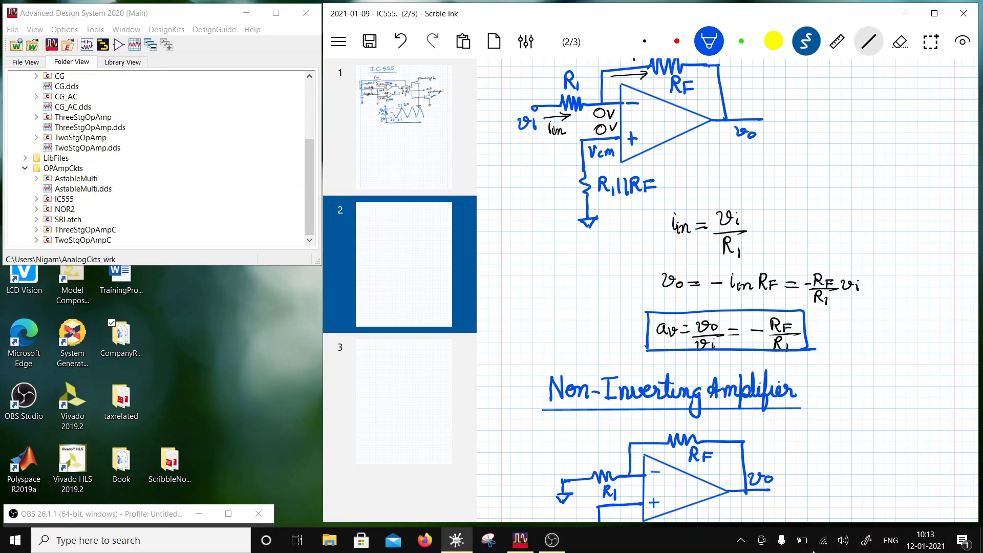
left_click(899, 41)
mouse_move(580, 223)
left_mouse_down()
mouse_move(590, 224)
mouse_move(587, 214)
mouse_move(598, 230)
mouse_move(602, 215)
left_mouse_up()
left_click(709, 41)
mouse_move(610, 220)
left_mouse_down()
mouse_move(609, 231)
mouse_move(622, 230)
left_mouse_up()
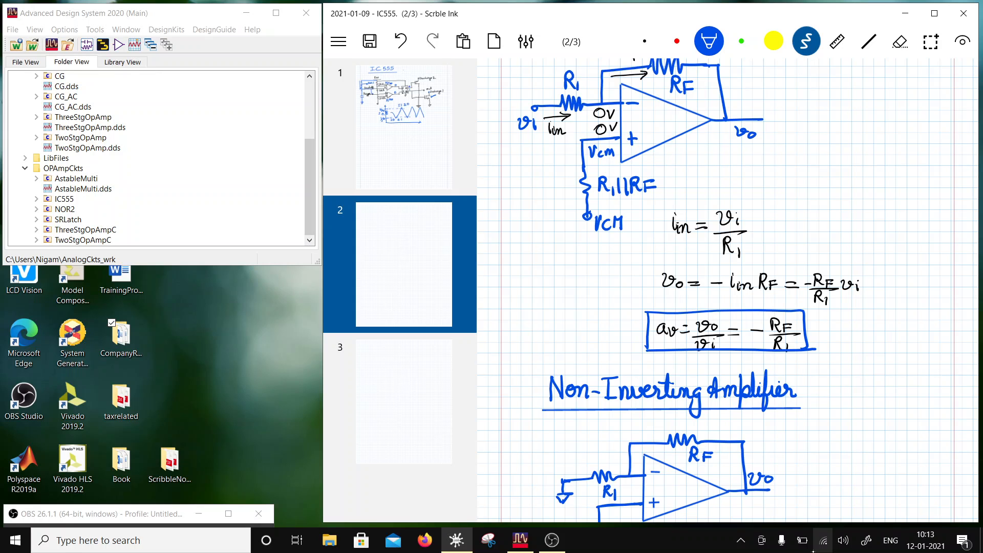
- Try labelling the non-inverting circuit's lower terminal VCM and feeding vi through a series capacitor into the plus input
scroll(727, 292, "down", 5)
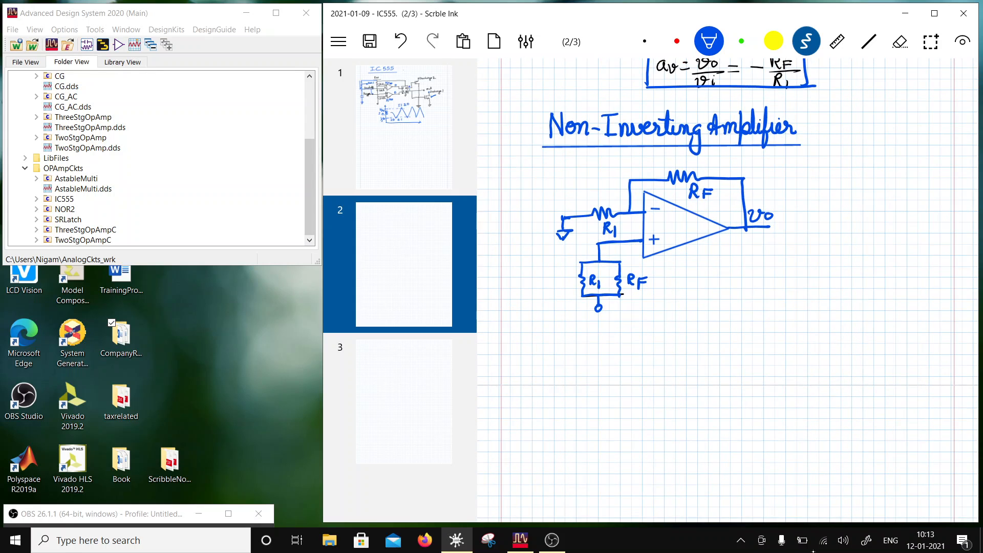
left_click_drag(602, 314, 627, 324)
left_click_drag(549, 247, 575, 246)
mouse_move(576, 234)
left_mouse_down()
mouse_move(576, 254)
mouse_move(604, 244)
left_mouse_up()
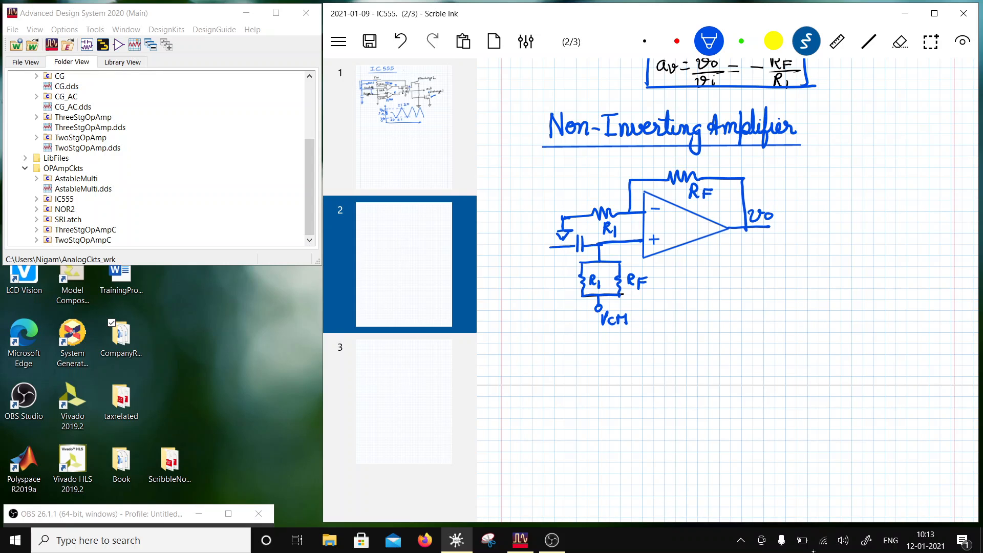
left_click_drag(553, 246, 559, 266)
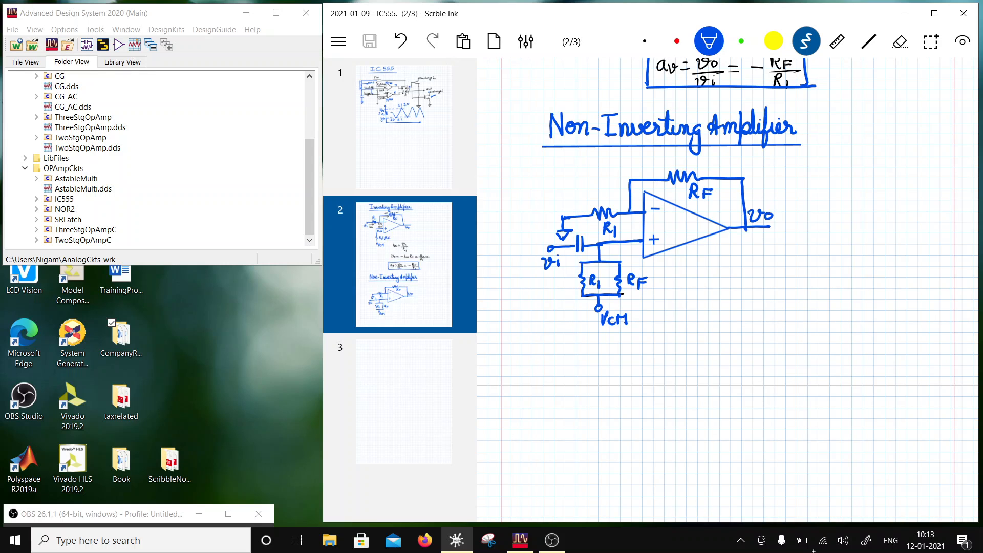
mouse_move(552, 255)
left_mouse_down()
mouse_move(577, 236)
mouse_move(586, 246)
mouse_move(544, 265)
mouse_move(551, 270)
left_mouse_up()
- Erase the capacitor-coupled vi input and the VCM label, and label the terminal below the parallel resistors vi+VCM in blue
left_click(899, 42)
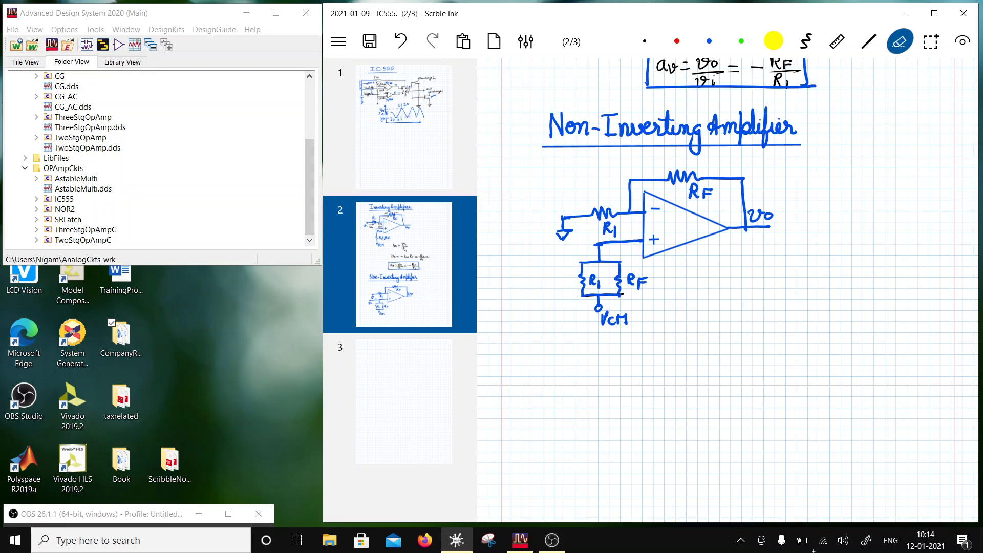
mouse_move(604, 326)
left_mouse_down()
mouse_move(612, 317)
mouse_move(624, 326)
left_mouse_up()
left_click(709, 41)
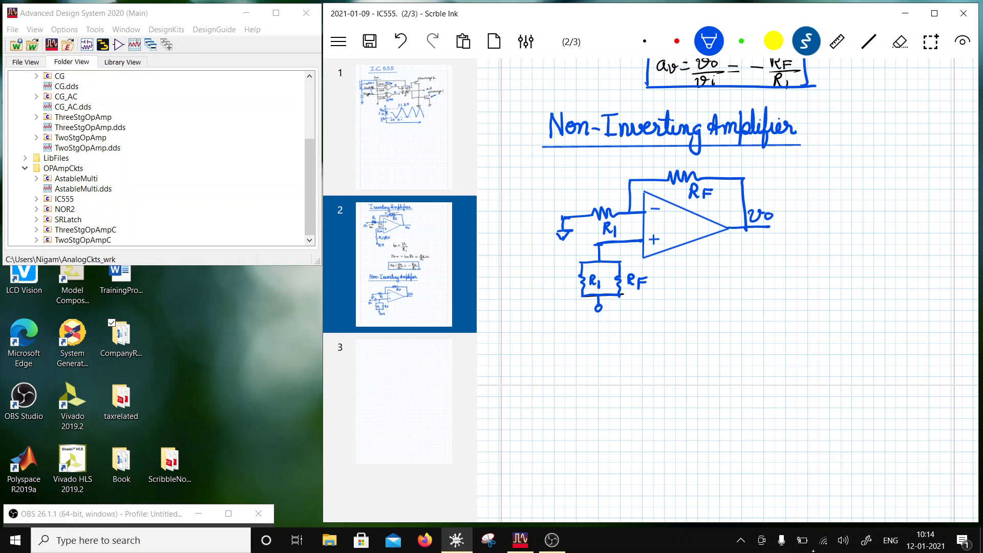
mouse_move(606, 307)
left_mouse_down()
mouse_move(628, 318)
mouse_move(643, 311)
left_mouse_up()
left_click_drag(639, 305, 644, 317)
left_click_drag(656, 299, 655, 317)
mouse_move(662, 317)
left_mouse_down()
mouse_move(666, 310)
mouse_move(673, 318)
left_mouse_up()
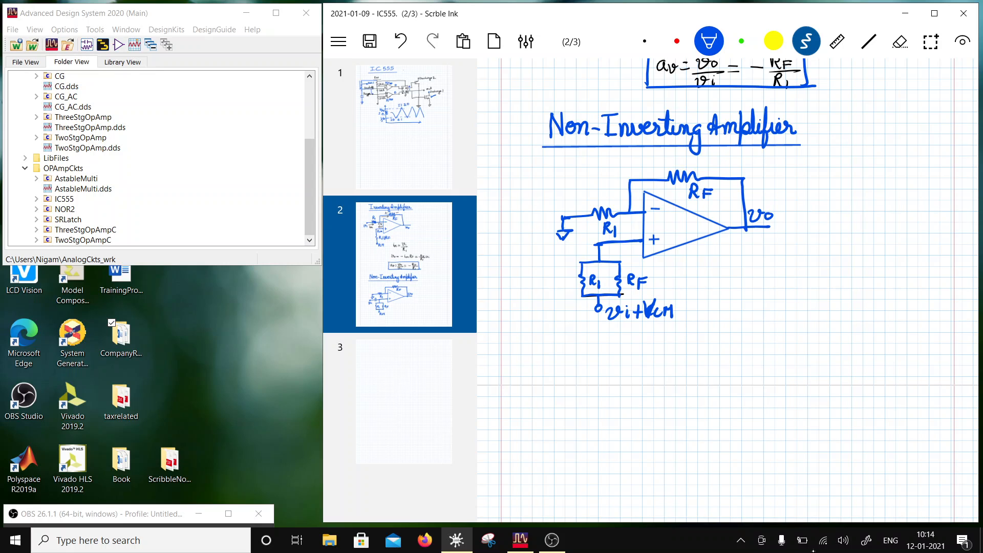
- Label both the plus and minus inputs of the non-inverting amplifier's op-amp vi
scroll(727, 287, "up", 2)
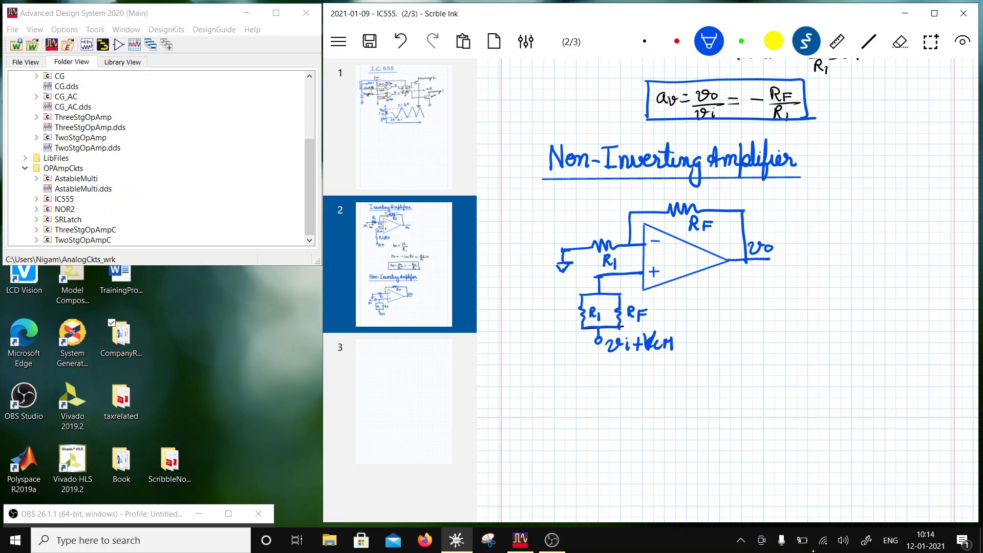
left_click_drag(623, 260, 631, 270)
left_click_drag(632, 263, 635, 272)
left_click_drag(614, 229, 627, 241)
- Write the voltage-divider equation vo/(RF+R1) × R1 = vi beside the non-inverting circuit
mouse_move(751, 289)
left_mouse_down()
mouse_move(770, 290)
mouse_move(768, 303)
mouse_move(804, 307)
left_mouse_up()
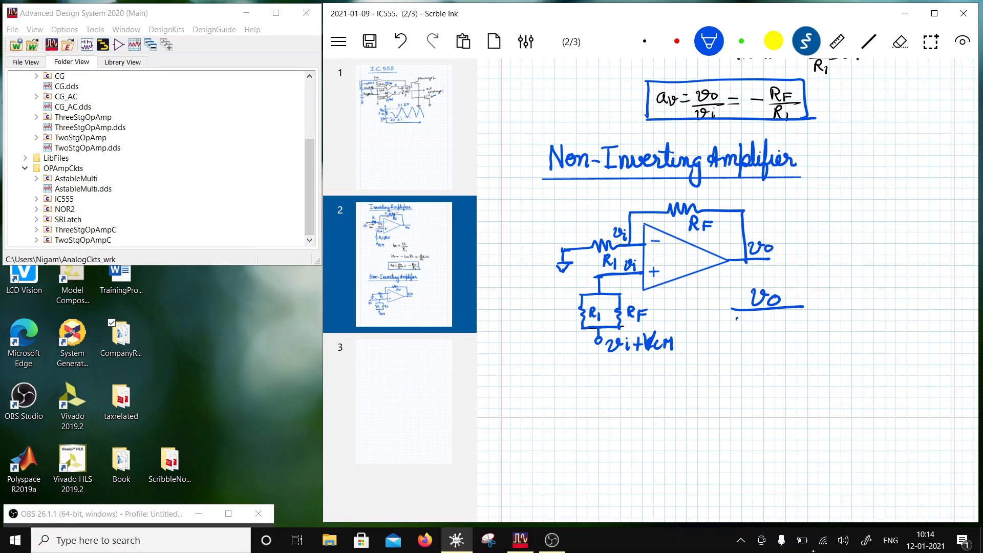
left_click_drag(736, 316, 749, 337)
left_click_drag(748, 323, 759, 329)
mouse_move(768, 317)
left_mouse_down()
mouse_move(767, 333)
mouse_move(772, 325)
left_mouse_up()
left_click_drag(777, 318, 778, 333)
left_click_drag(777, 318, 786, 333)
left_click_drag(789, 322, 791, 335)
mouse_move(809, 295)
left_mouse_down()
mouse_move(823, 308)
mouse_move(808, 310)
mouse_move(835, 304)
left_mouse_up()
mouse_move(833, 287)
left_mouse_down()
mouse_move(848, 307)
mouse_move(870, 293)
left_mouse_up()
left_click_drag(857, 302, 868, 301)
mouse_move(878, 289)
left_mouse_down()
mouse_move(884, 297)
mouse_move(893, 288)
left_mouse_up()
left_click_drag(896, 293, 897, 303)
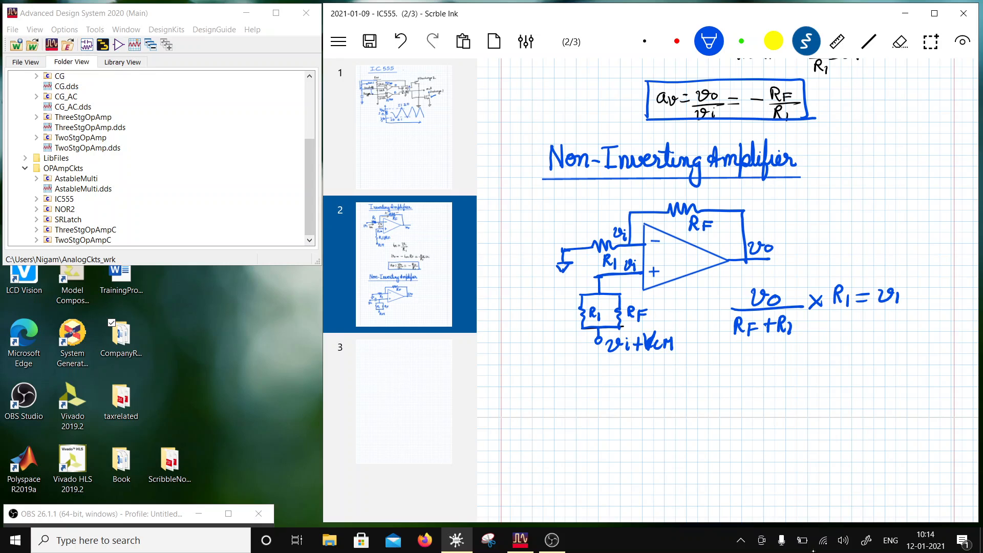
- Write the gain expression vo/vi = (1+RF/R1) below the divider equation, with the right-hand side in parentheses
mouse_move(730, 352)
left_mouse_down()
mouse_move(771, 361)
mouse_move(747, 374)
left_mouse_up()
left_click_drag(751, 375, 755, 383)
left_click_drag(778, 357, 814, 368)
mouse_move(825, 348)
left_mouse_down()
mouse_move(824, 365)
mouse_move(837, 357)
left_mouse_up()
mouse_move(842, 340)
left_mouse_down()
mouse_move(843, 364)
mouse_move(865, 348)
left_mouse_up()
left_click_drag(856, 356, 875, 363)
mouse_move(842, 370)
left_mouse_down()
mouse_move(843, 385)
mouse_move(861, 384)
left_mouse_up()
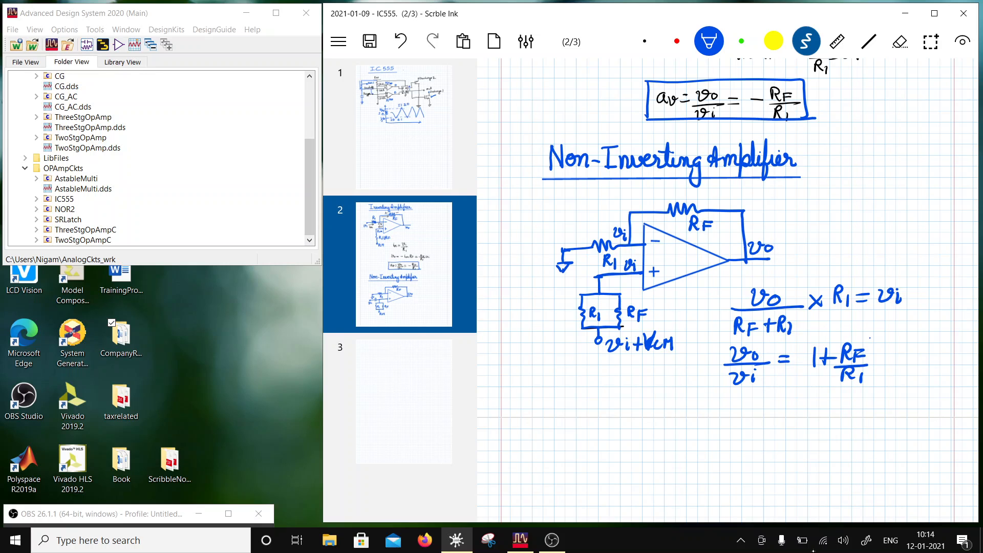
left_click_drag(870, 337, 865, 387)
left_click_drag(818, 336, 817, 384)
scroll(727, 290, "down", 1)
scroll(727, 290, "up", 1)
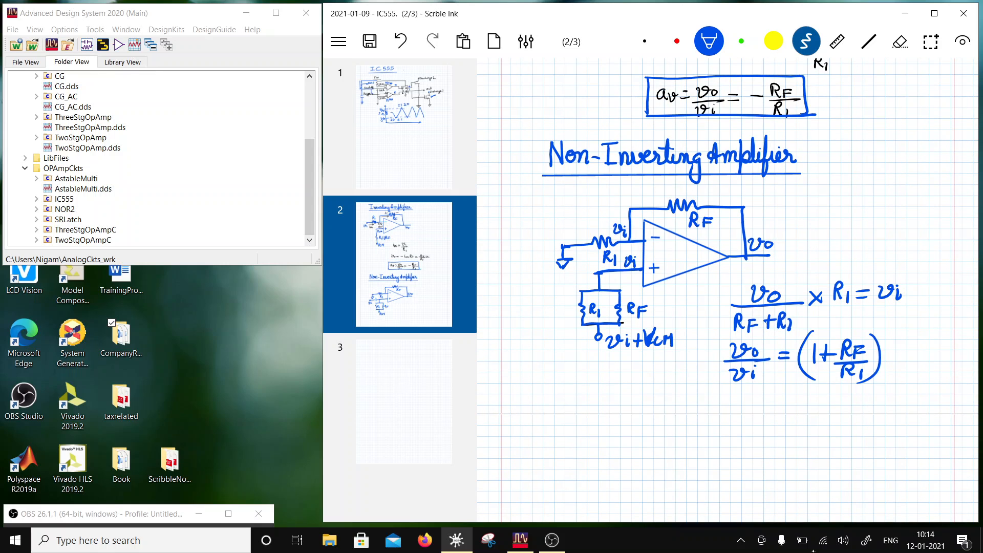
- Draw a blue box around the non-inverting amplifier's gain expression
mouse_move(713, 339)
left_mouse_down()
mouse_move(713, 395)
mouse_move(828, 337)
mouse_move(901, 336)
left_mouse_up()
left_click_drag(897, 337, 894, 390)
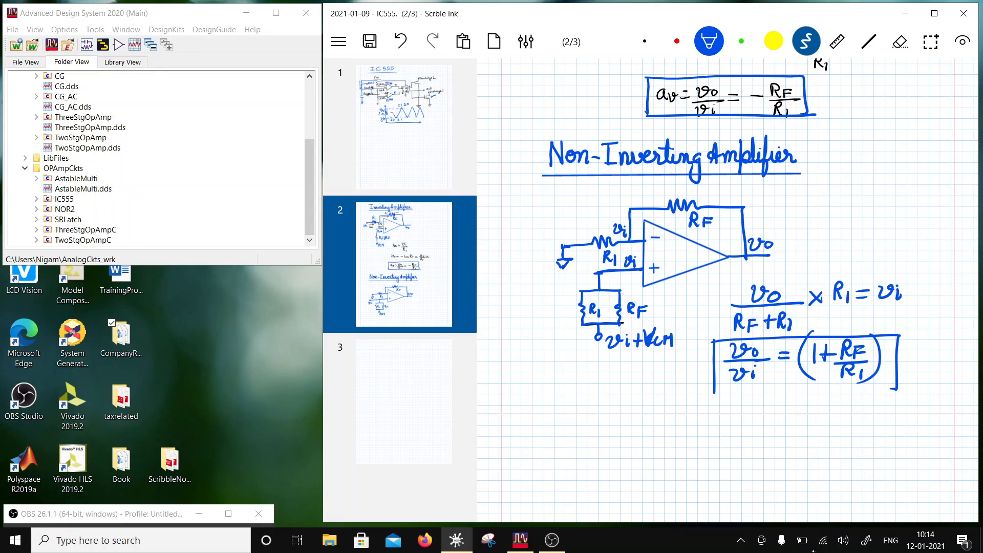
left_click_drag(707, 393, 896, 388)
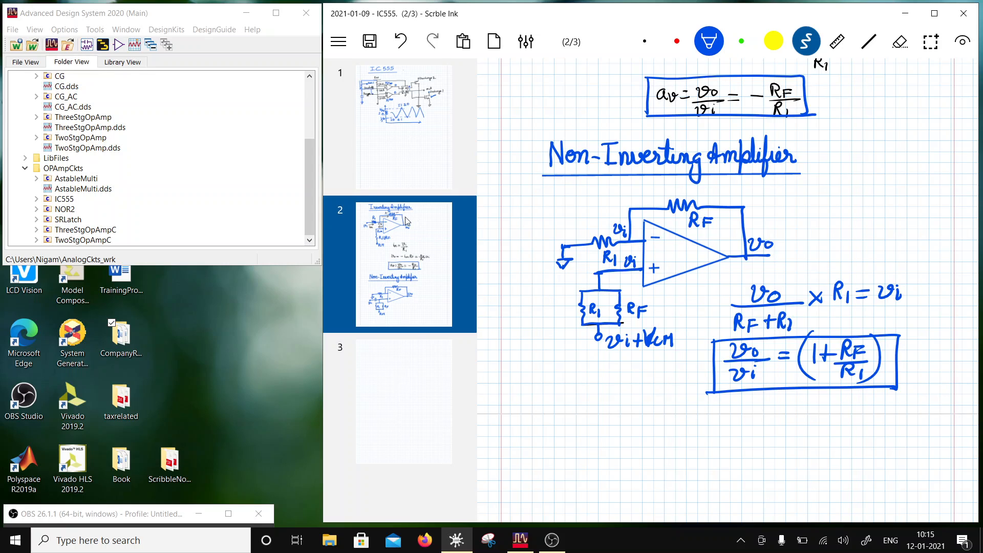
- Switch to Advanced Design System and create a schematic for a new cell named InvAmp in the GainStages folder
scroll(69, 144, "up", 4)
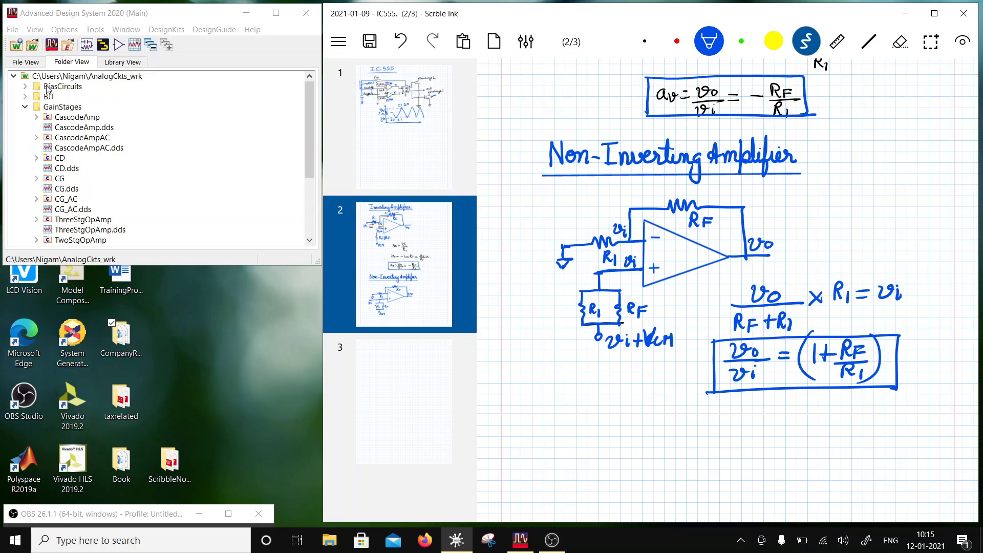
right_click(45, 109)
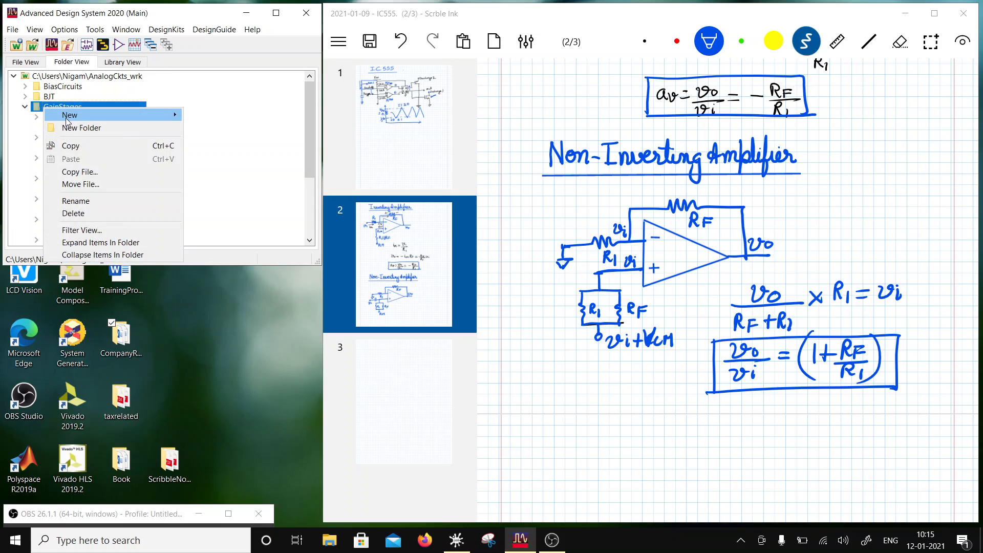
mouse_move(67, 118)
left_click(191, 120)
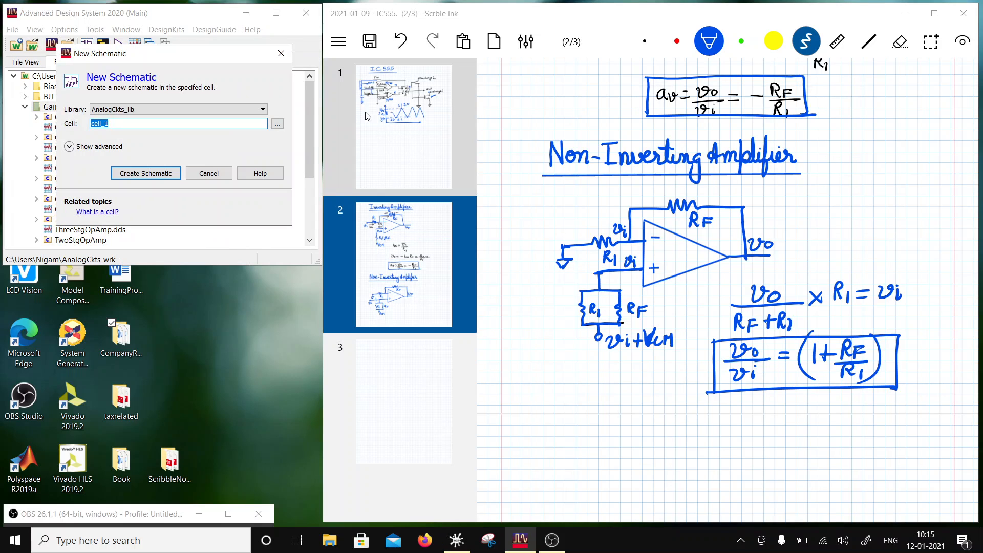
key("BackSpace")
left_click(146, 173)
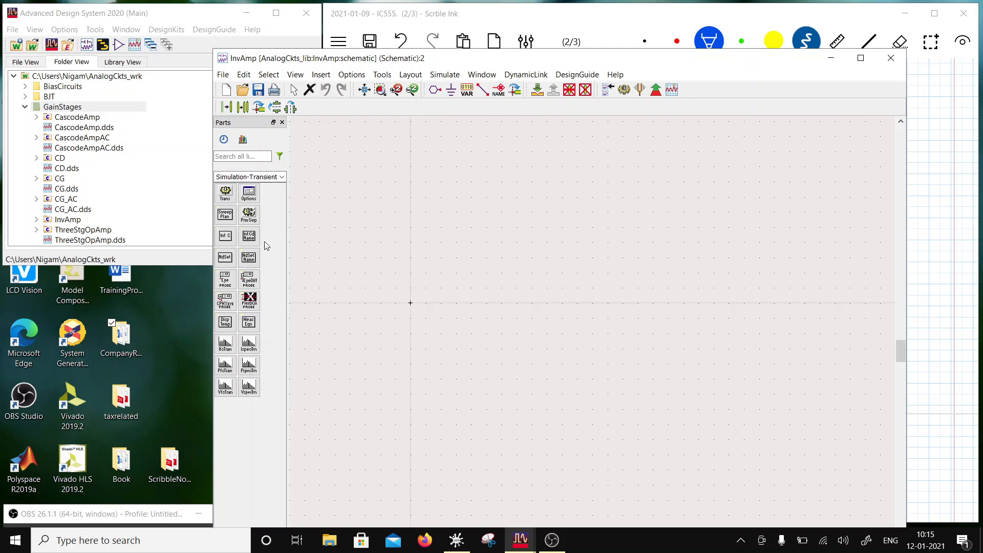
- Place the ThreeStgOpAmpC cell from OPAmpCkts at the schematic's origin and move its name text to the upper side of the symbol
left_click(281, 177)
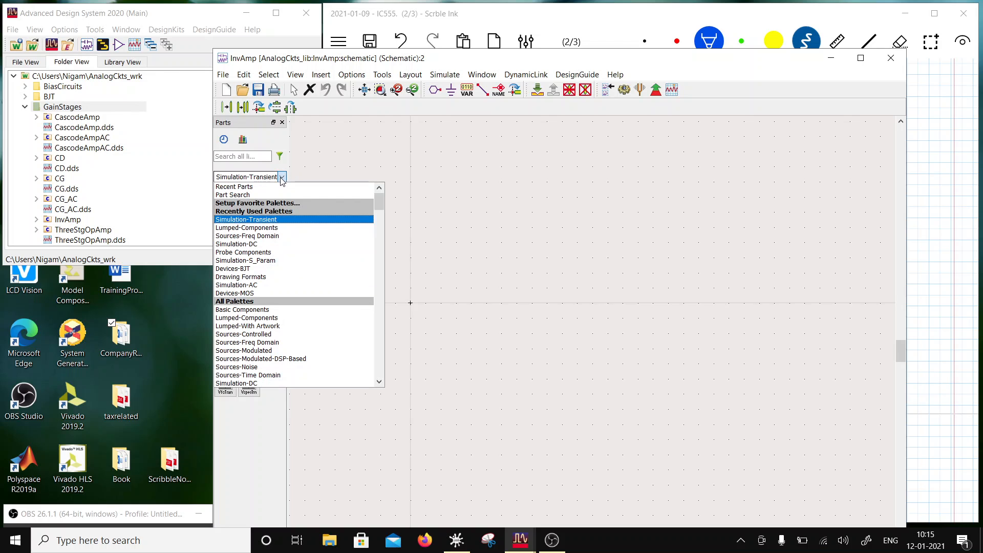
left_click(21, 107)
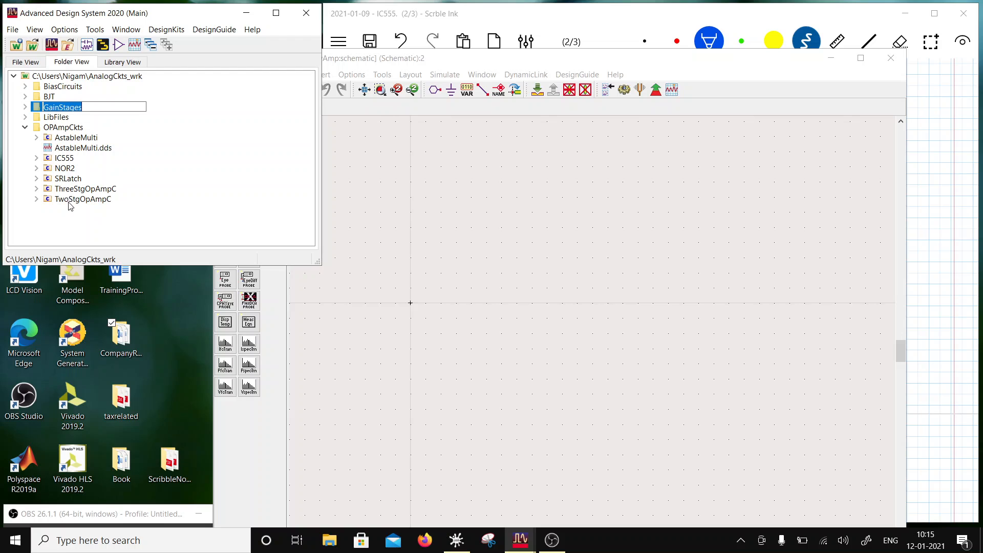
left_click_drag(73, 190, 414, 303)
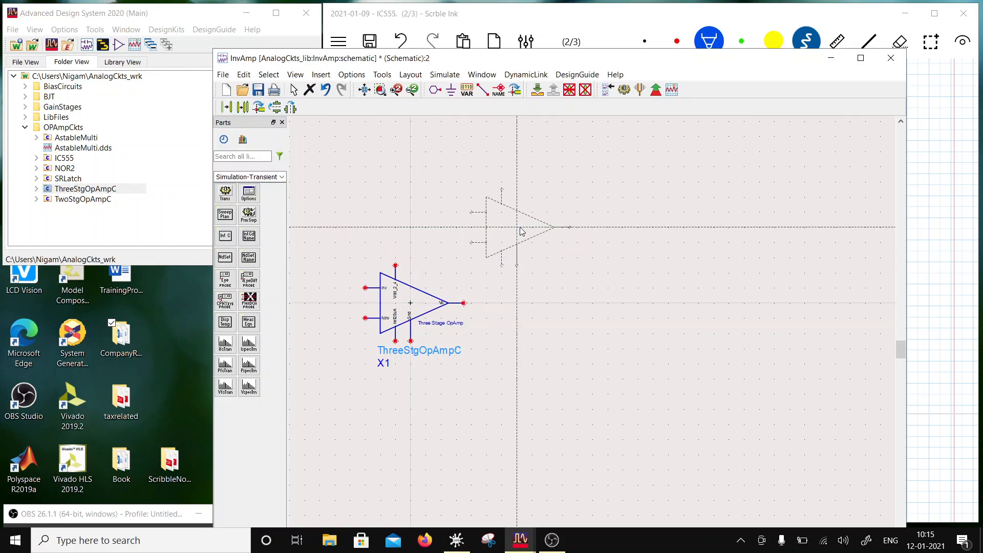
key("Escape")
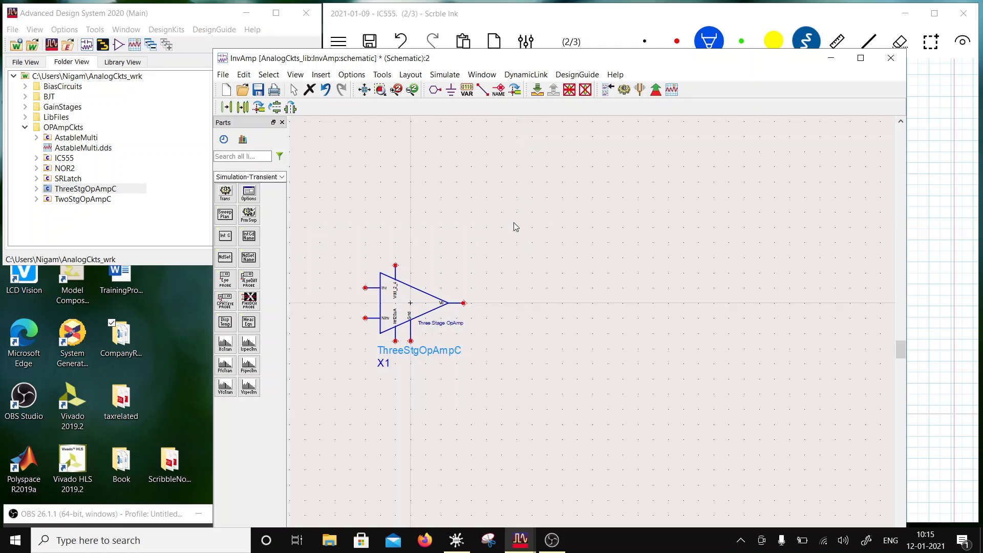
left_click(398, 318)
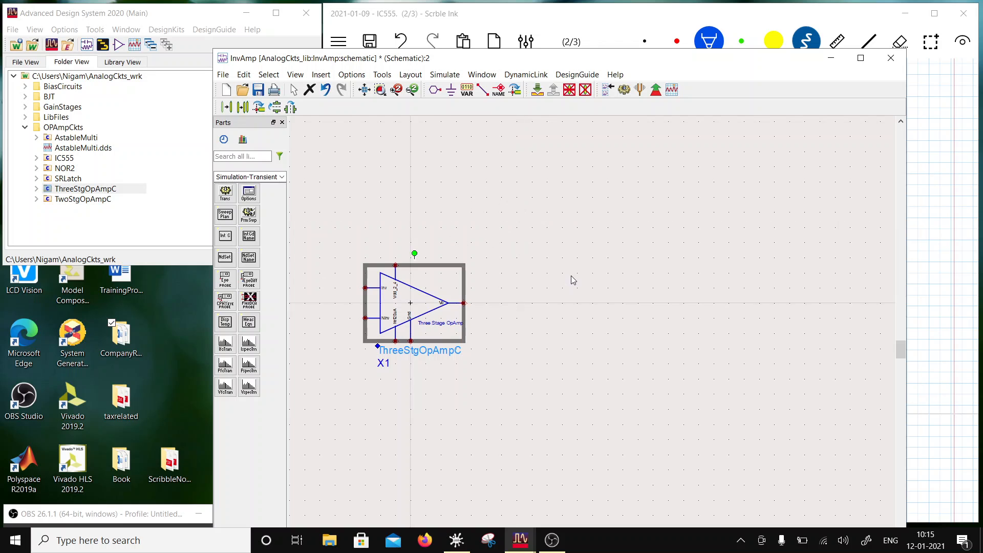
key("F5")
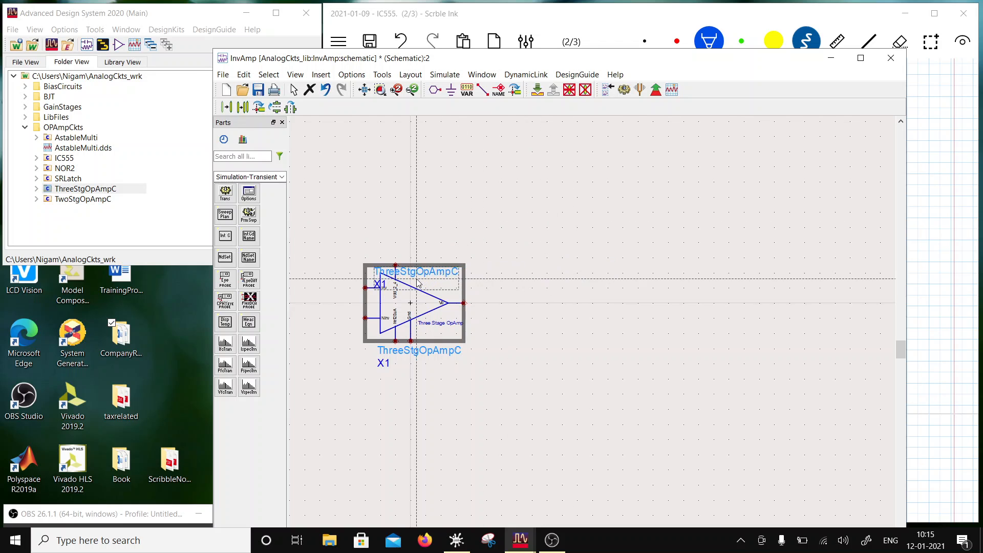
left_click(453, 278)
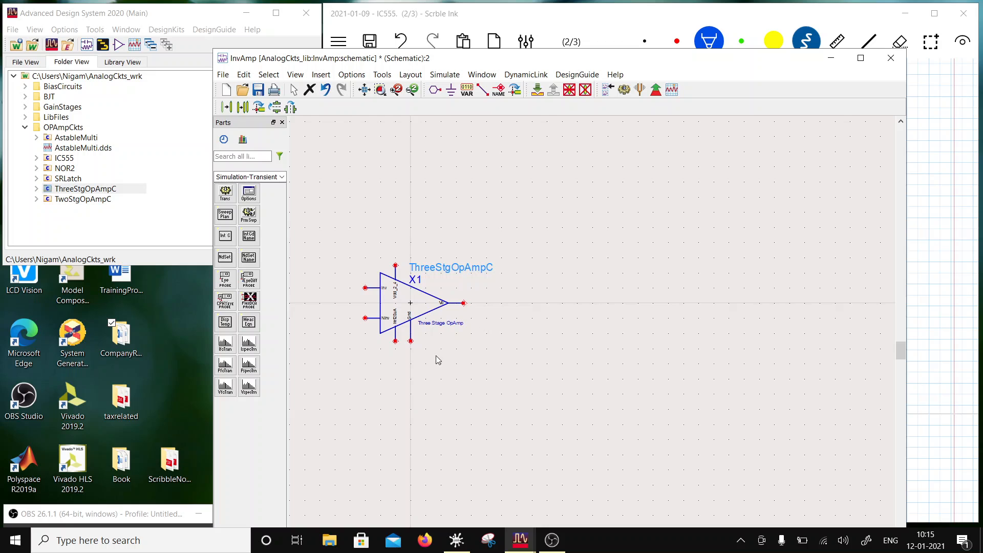
- Place an I_DC source from the Sources-Freq Domain palette on the op-amp's Iref20uA pin
left_click(282, 177)
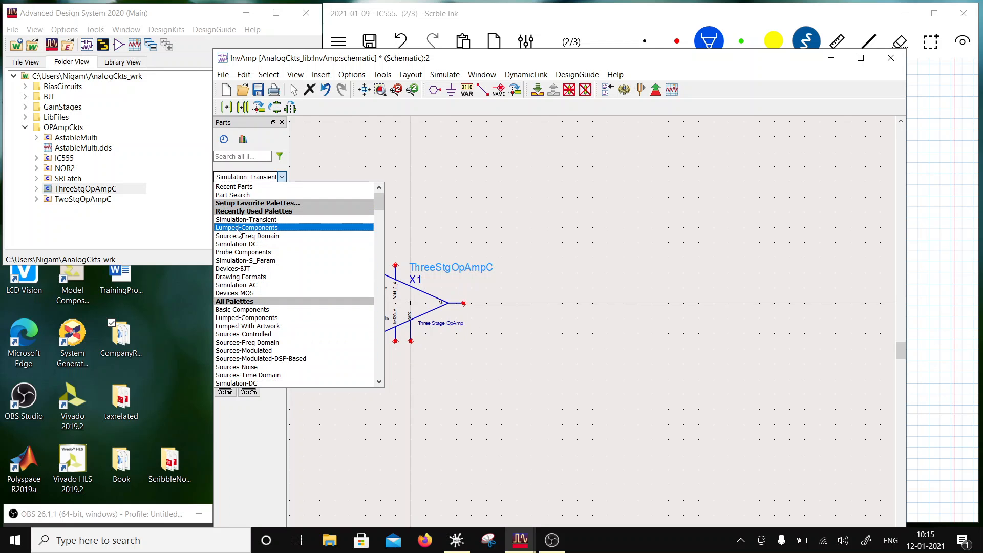
left_click(259, 237)
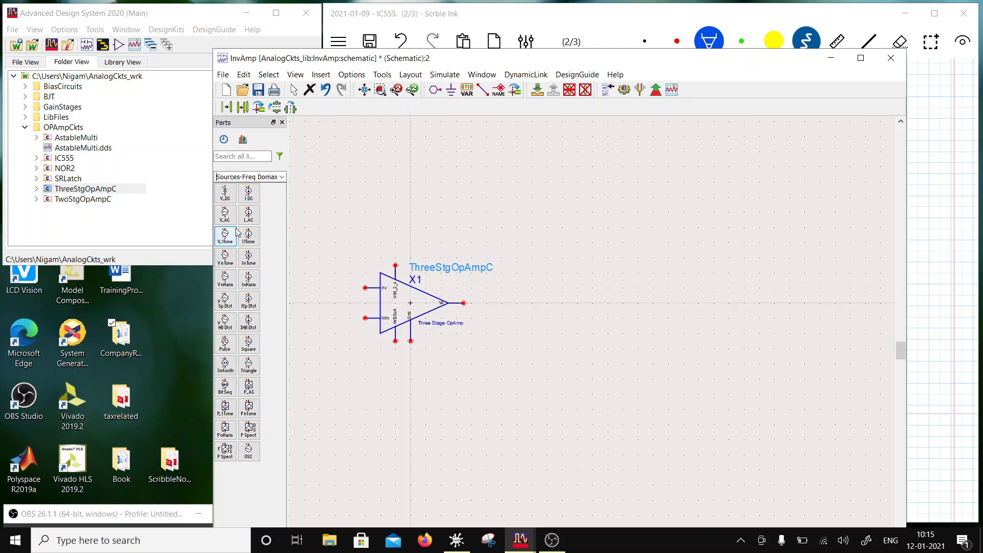
left_click(248, 195)
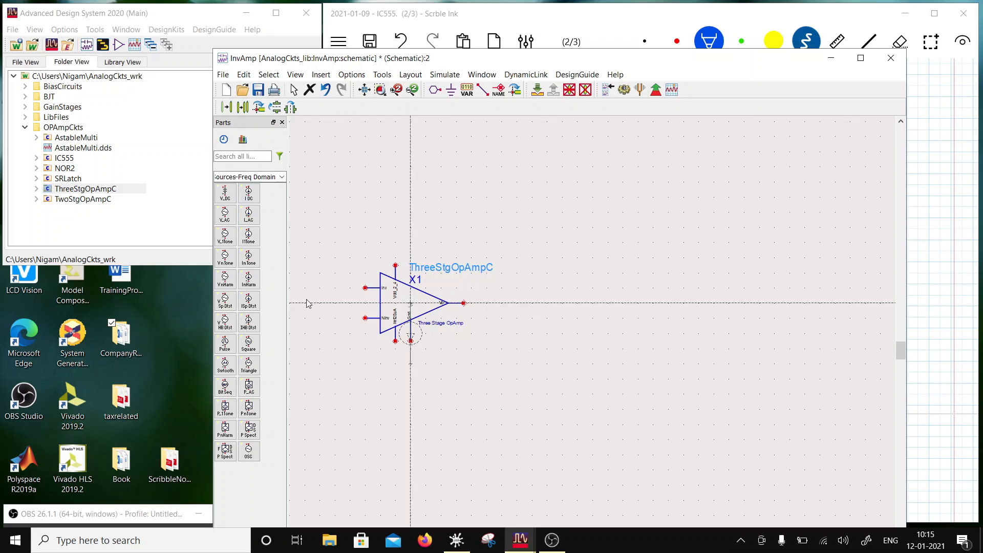
left_click(398, 342)
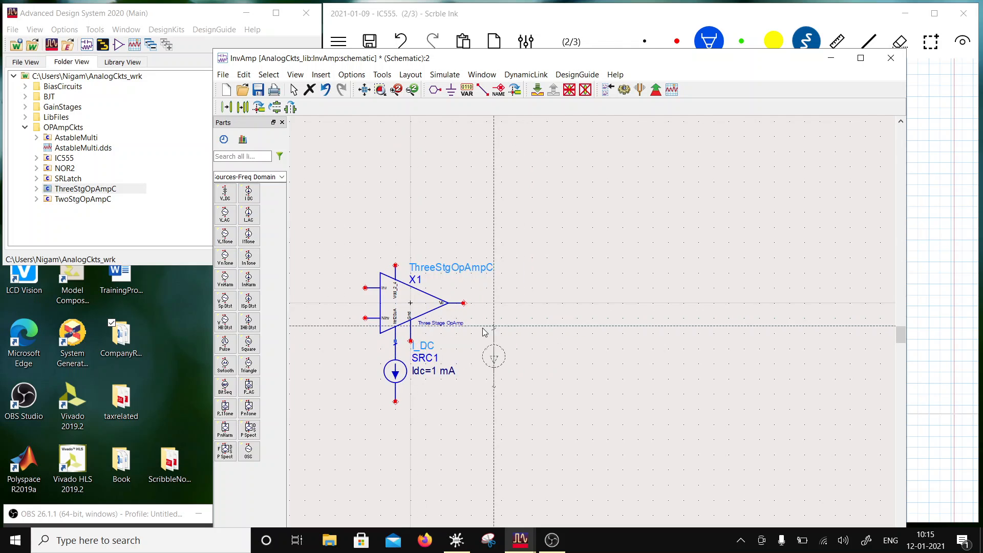
left_click(482, 75)
left_click(494, 88)
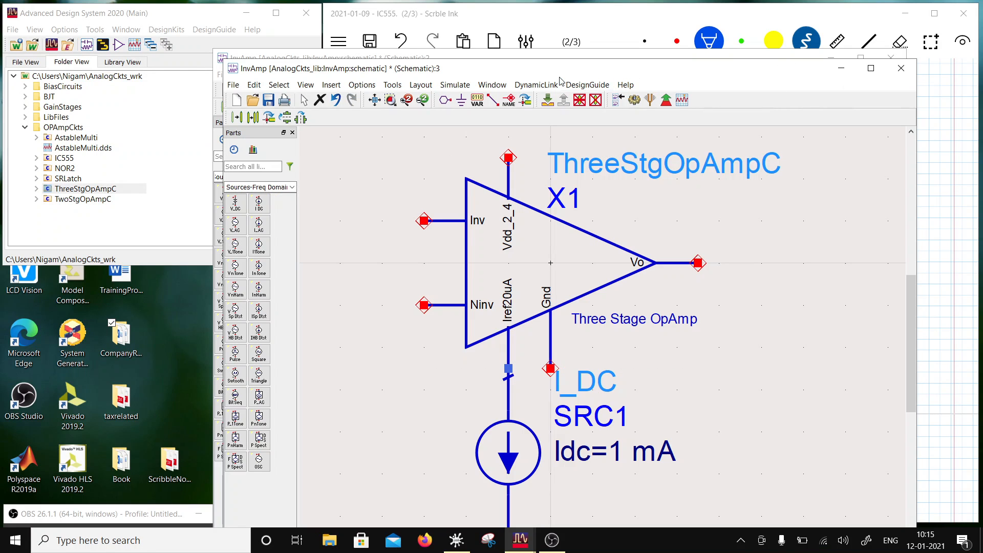
left_click_drag(555, 72, 458, 208)
left_click(774, 204)
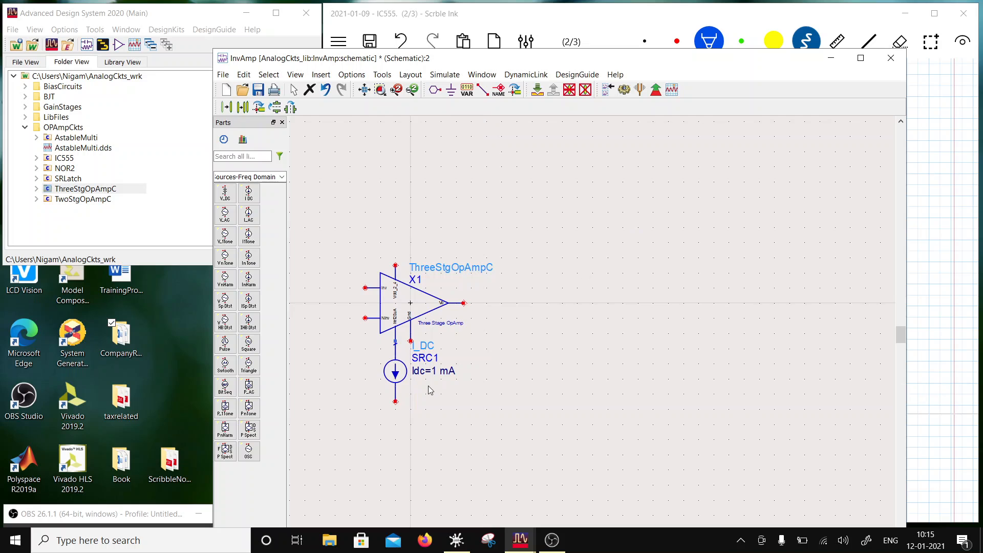
- Wire the I_DC source's lower terminal to the op-amp's ground pin and place a ground symbol on that node
left_click(482, 91)
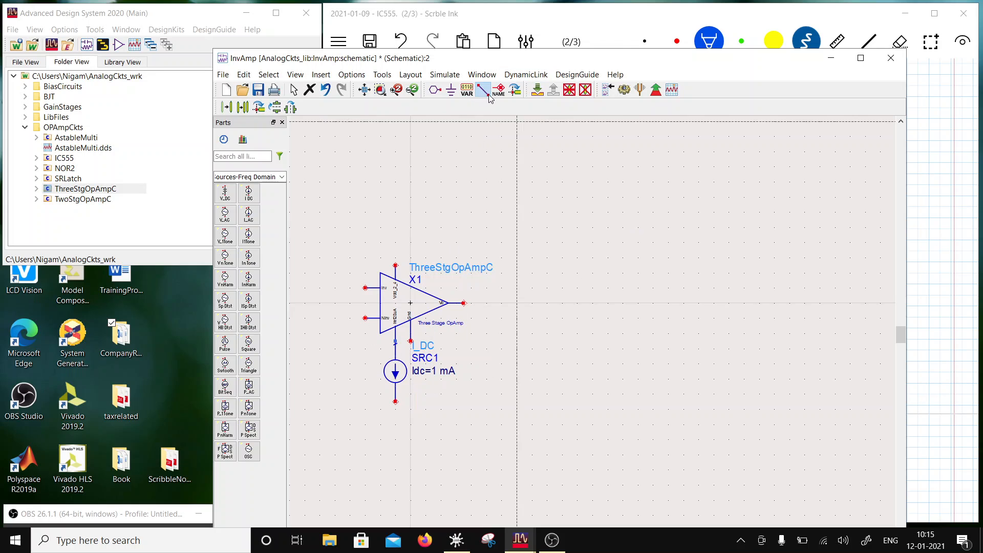
left_click(395, 402)
left_click(410, 341)
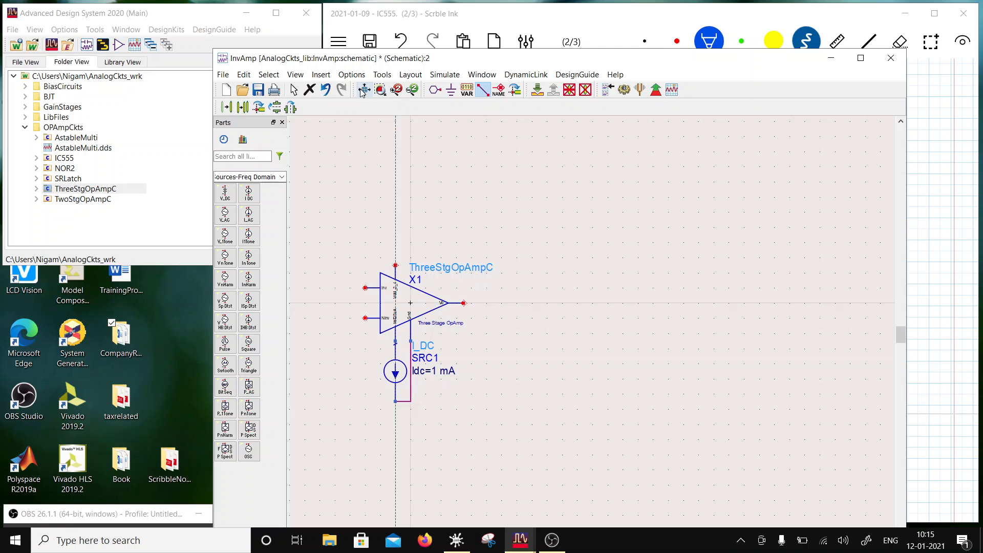
left_click(452, 90)
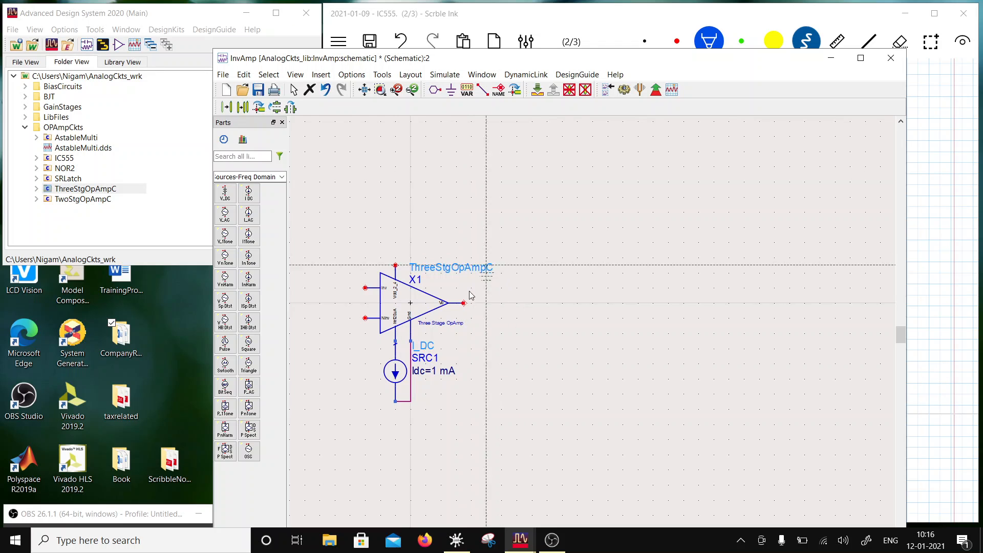
left_click(396, 404)
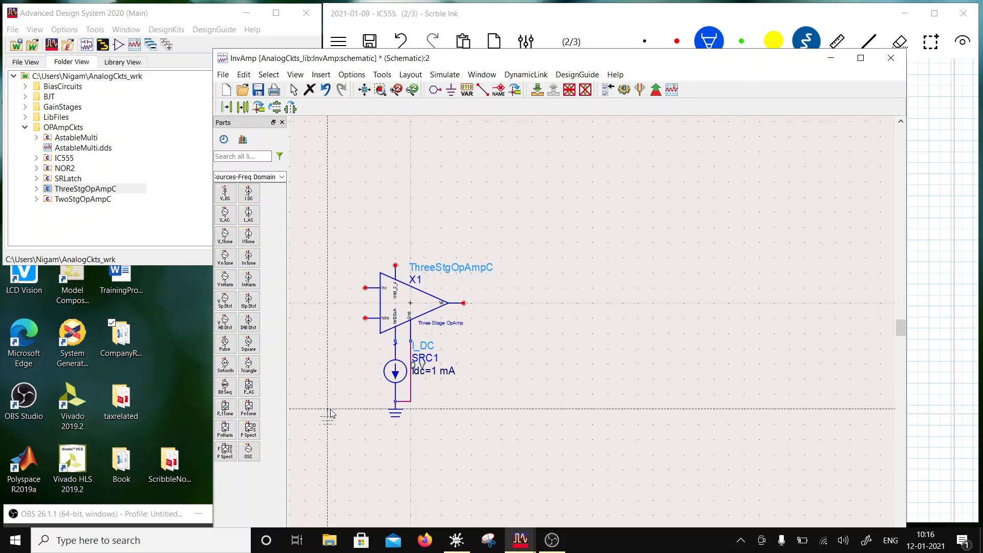
key("Escape")
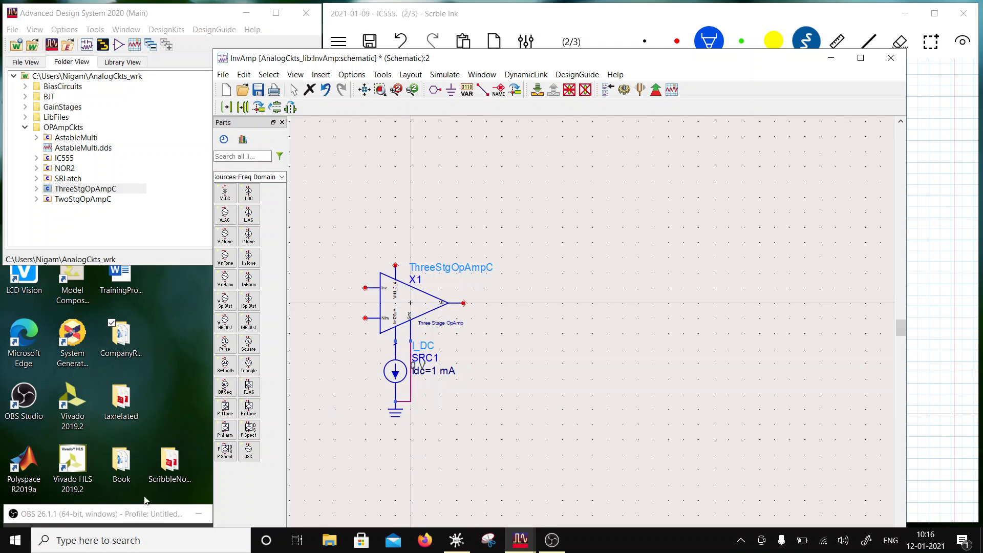
left_click_drag(138, 518, 117, 436)
left_click(444, 74)
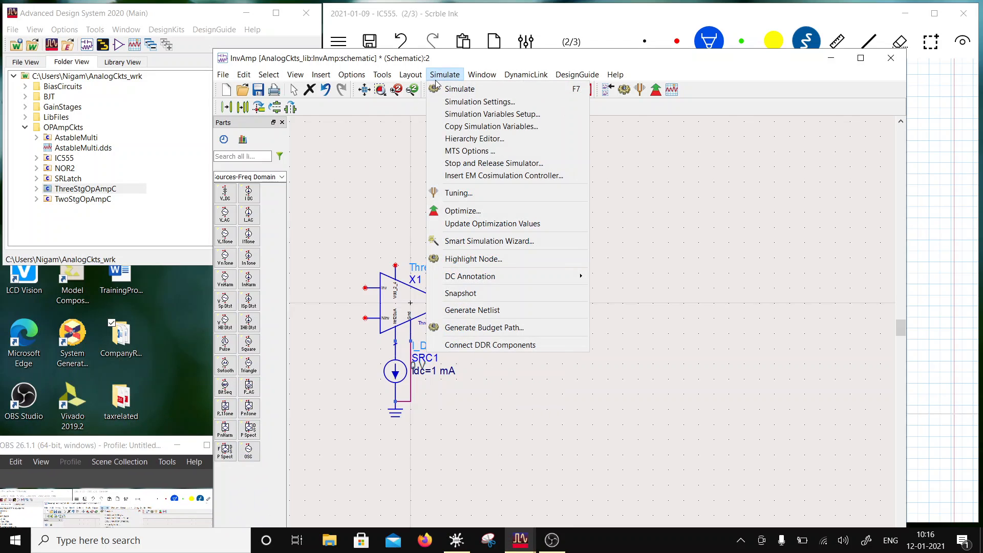
left_click(546, 35)
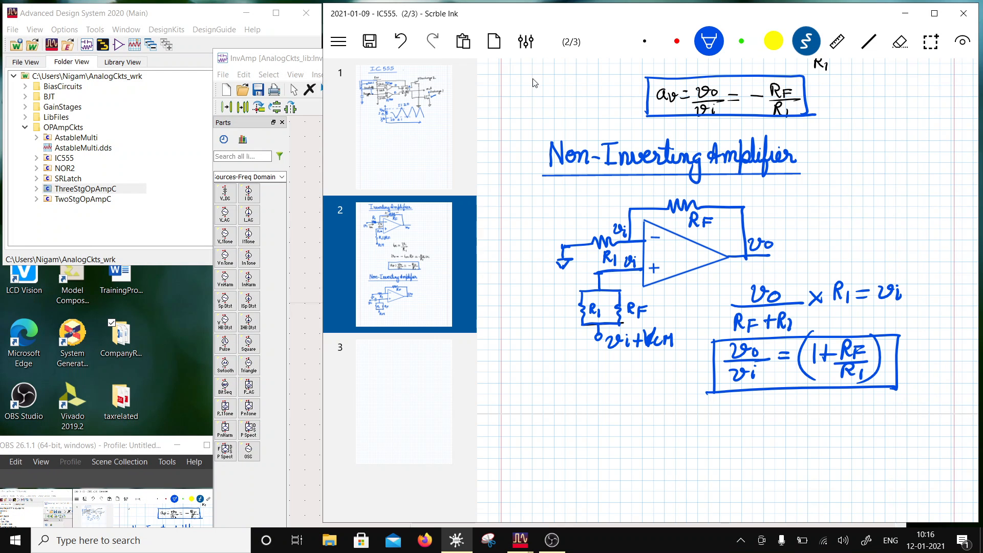
left_click(291, 67)
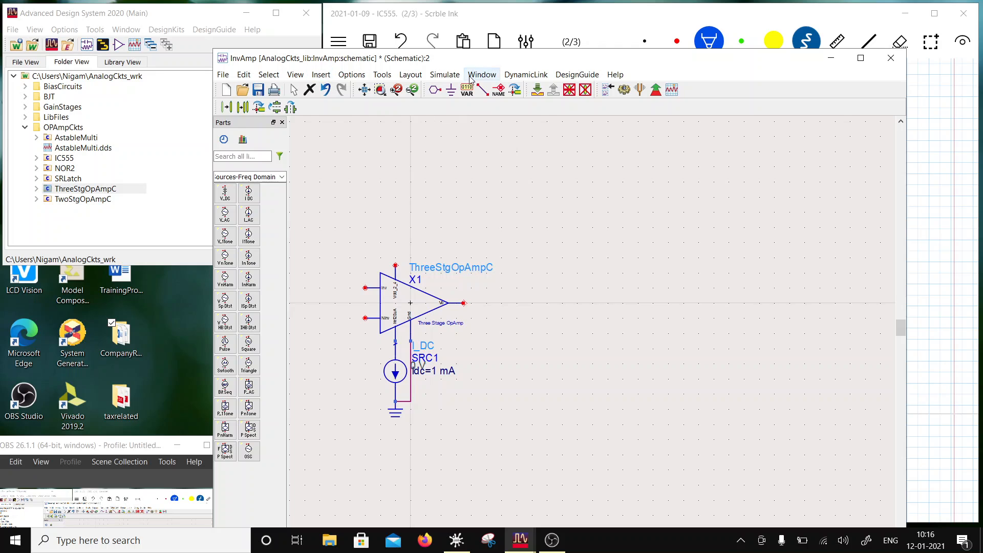
left_click(445, 75)
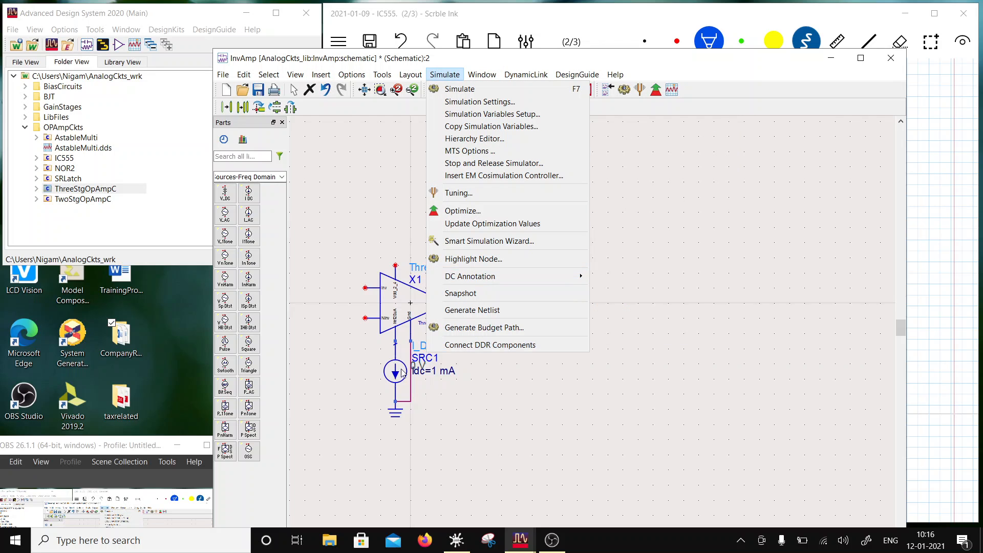
- Set the I_DC source's current to 20 uA and move its parameter text beside the symbol, away from the ground wire
double_click(433, 374)
type("20")
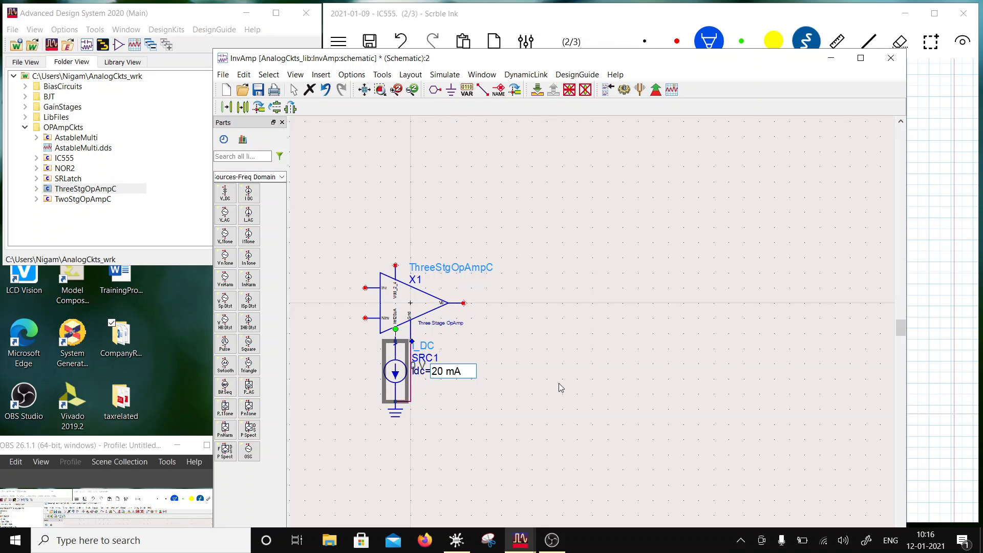
key("BackSpace")
type("u")
left_click(444, 413)
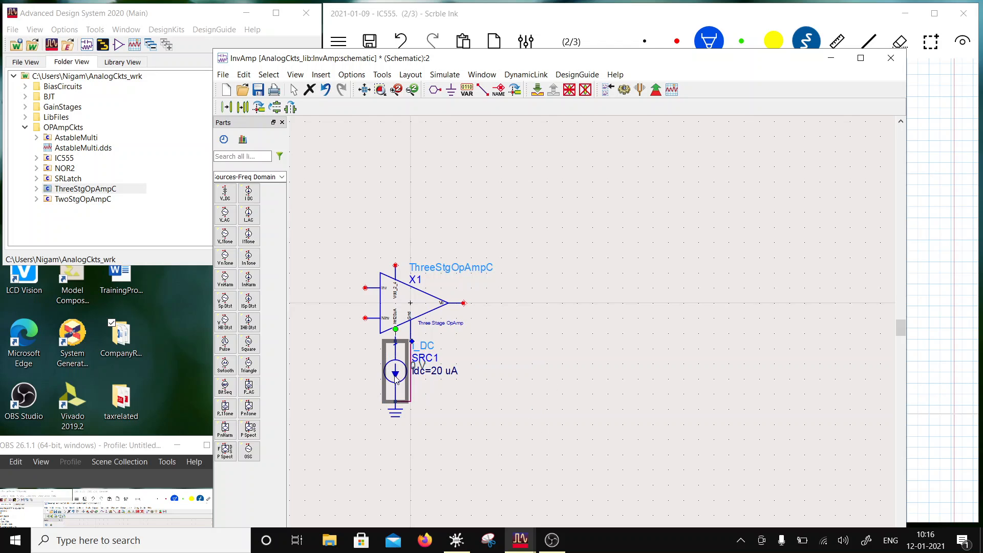
key("F5")
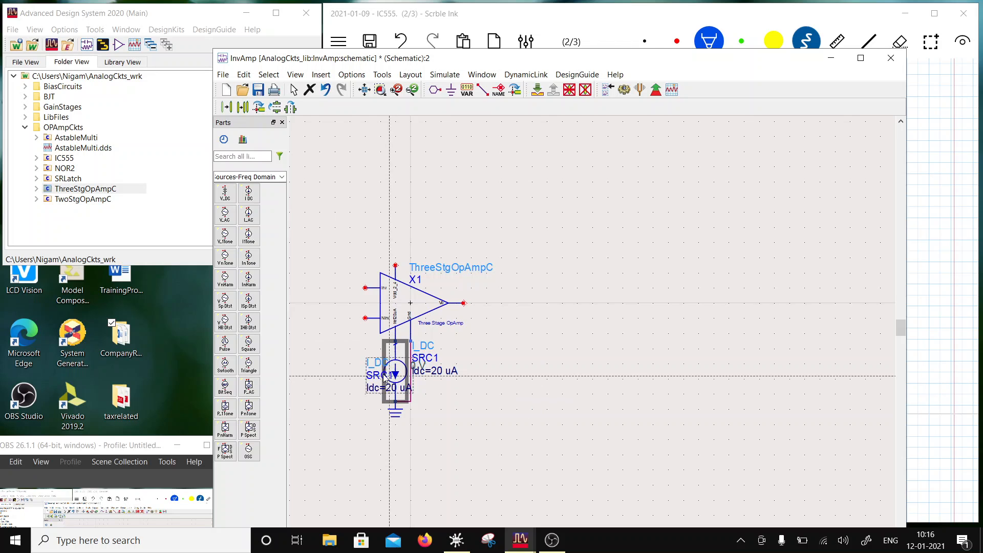
left_click(365, 377)
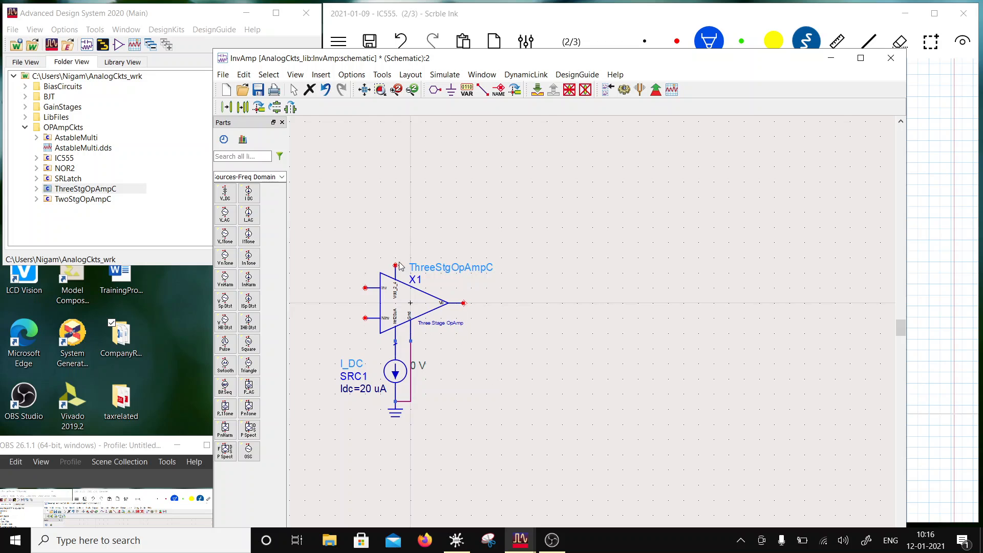
- Place a V_DC source from the Sources-Freq Domain palette in the empty area above and left of the op-amp
scroll(432, 326, "down", 1)
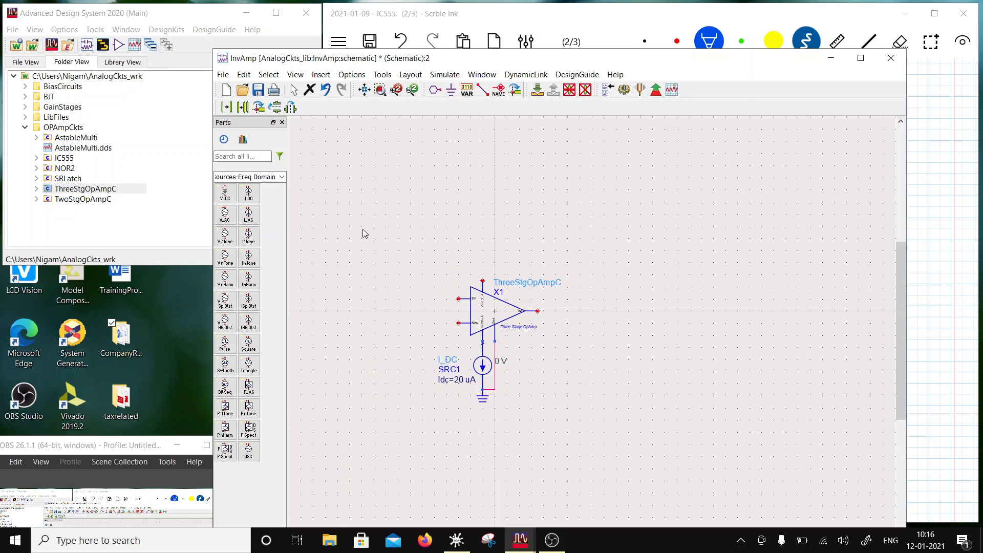
left_click(224, 193)
left_click(363, 164)
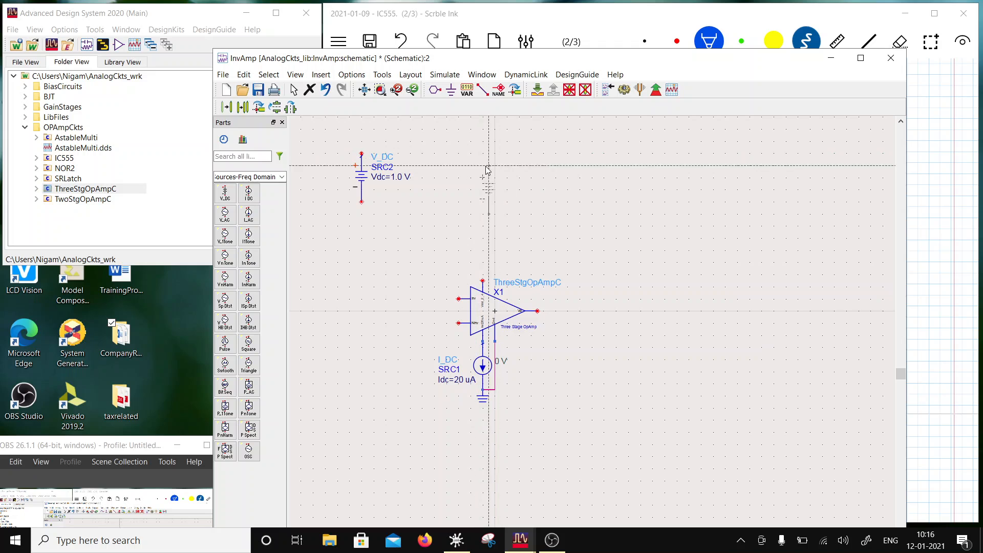
left_click(296, 90)
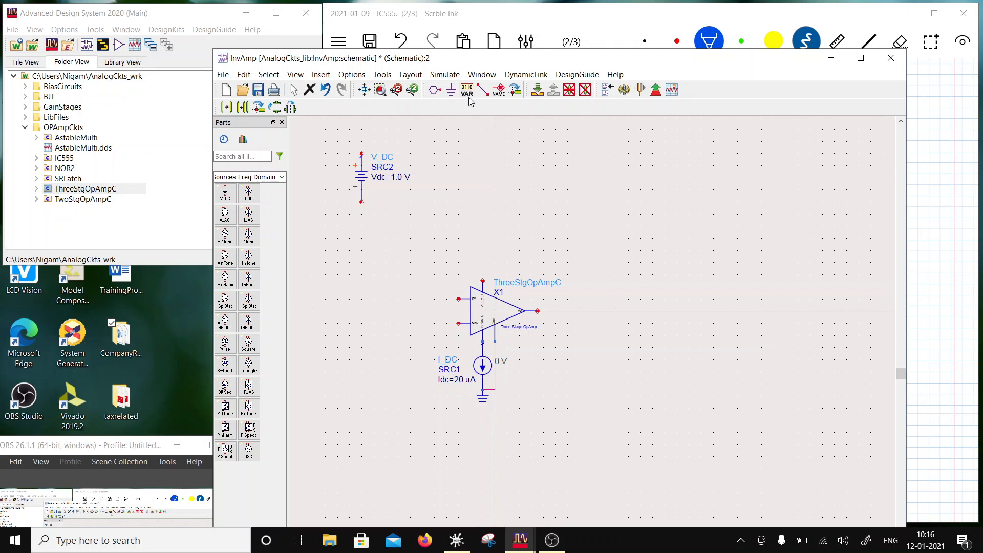
- Wire the V_DC source's positive terminal to the op-amp's upper supply pin and ground its negative terminal
left_click(482, 91)
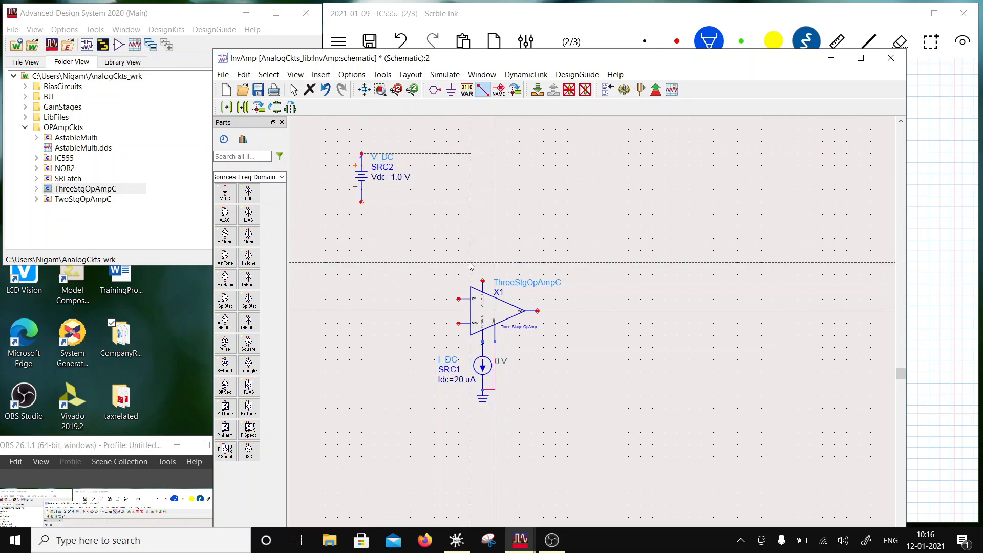
left_click(483, 281)
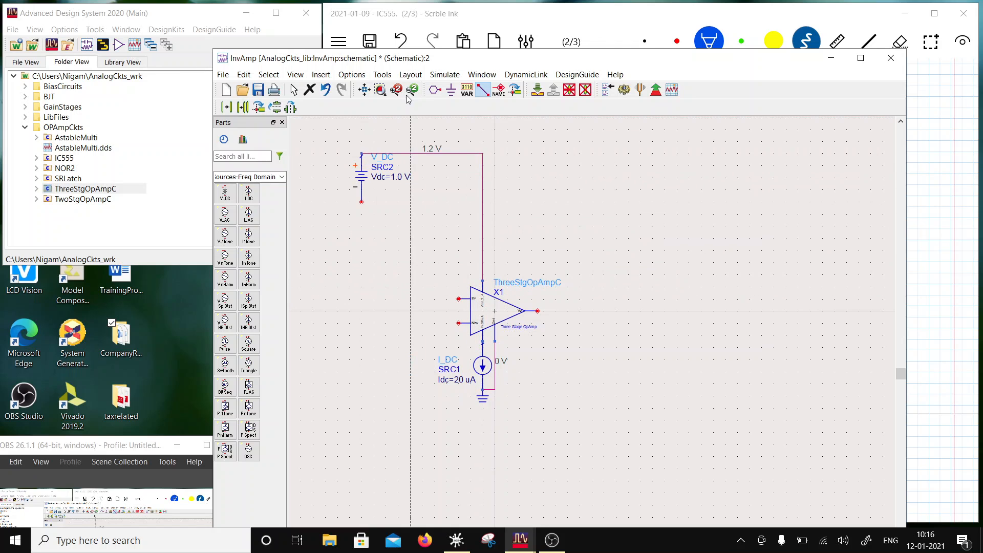
left_click(451, 90)
left_click(362, 202)
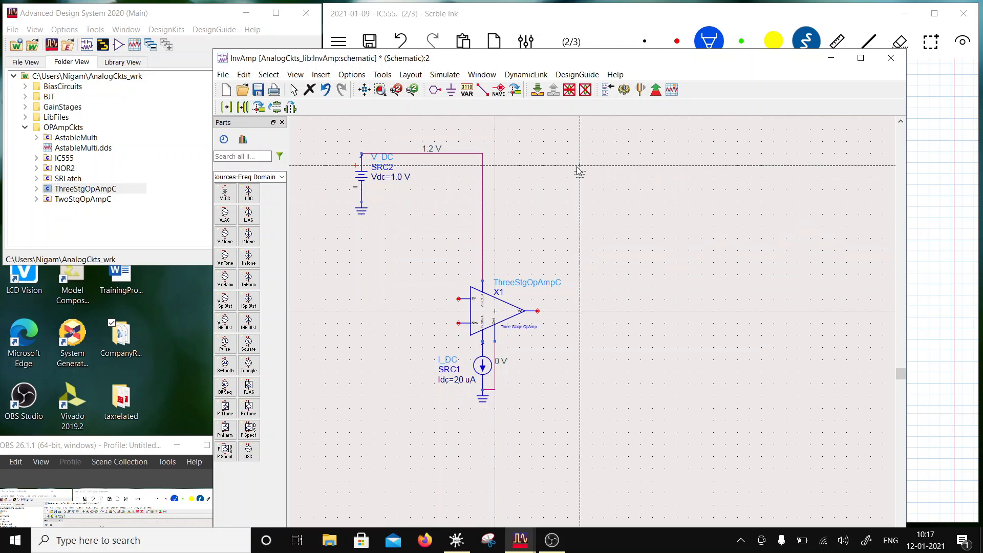
key("Escape")
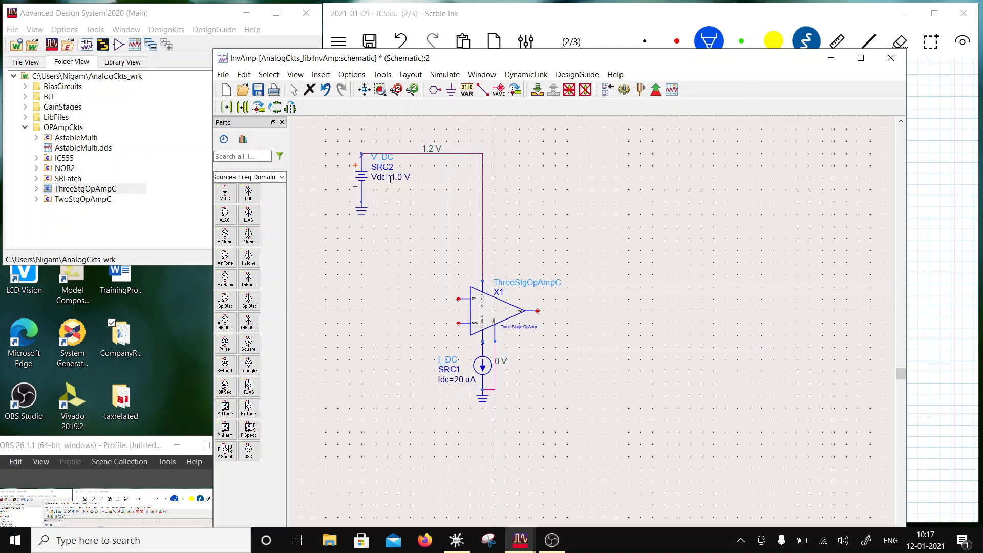
- Set the V_DC supply voltage to 2.4 V and save the schematic
left_click(397, 179)
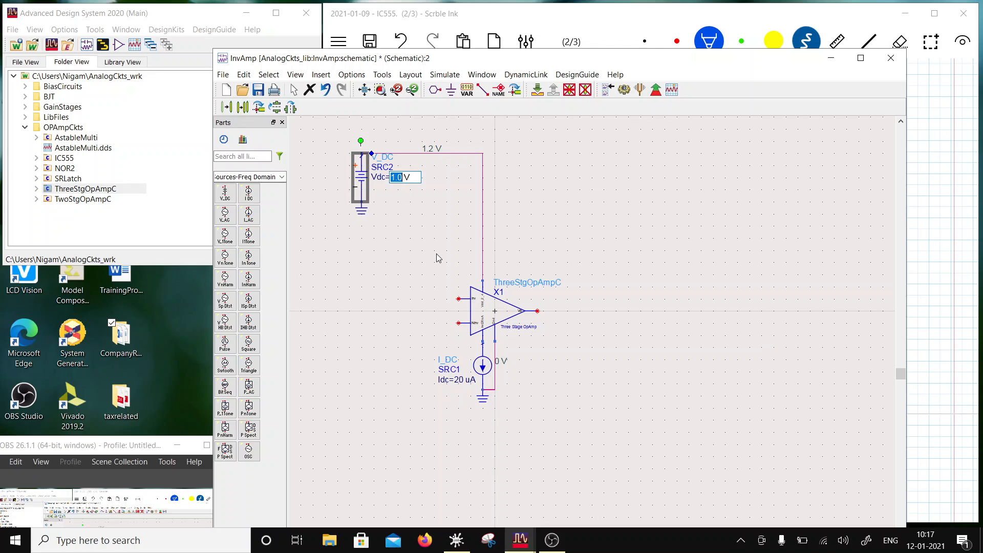
type("2.4")
left_click(531, 224)
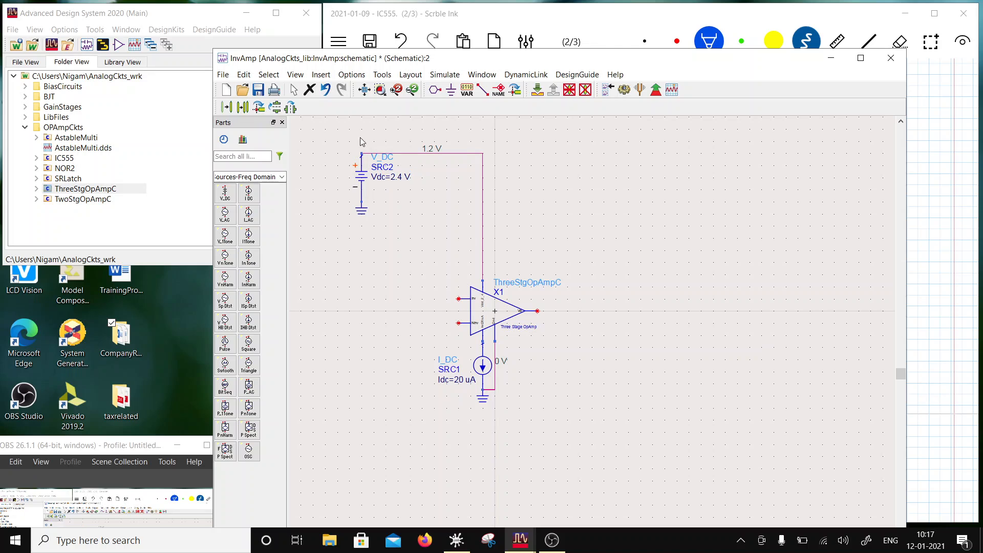
left_click(258, 89)
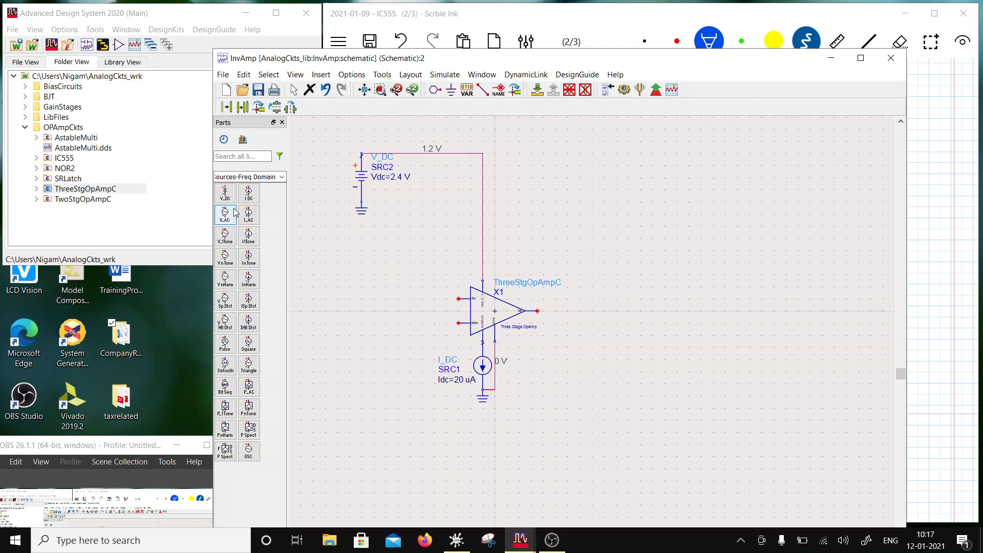
- Place two resistors from the Lumped-Components palette, one above the op-amp and one in line with its inverting input
left_click(281, 176)
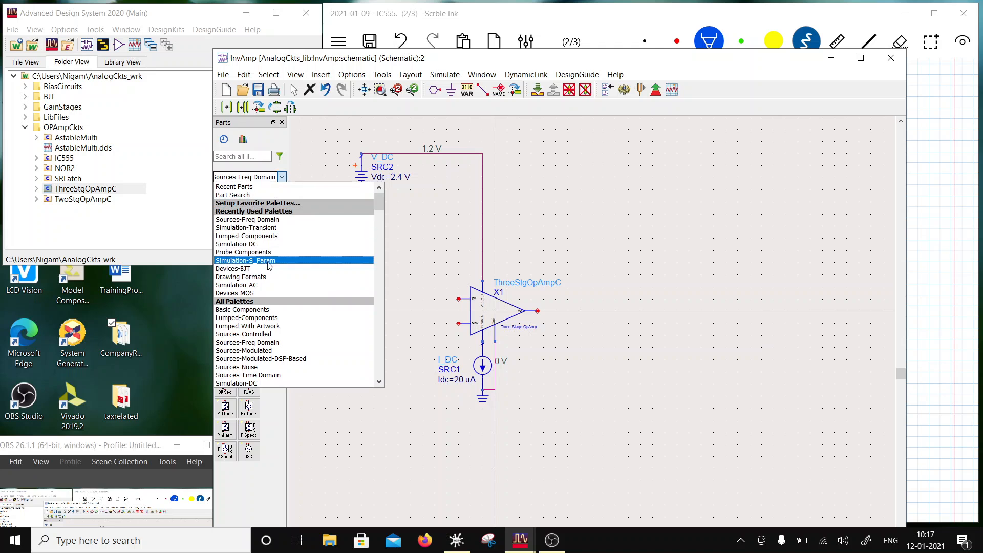
left_click(266, 236)
left_click(225, 193)
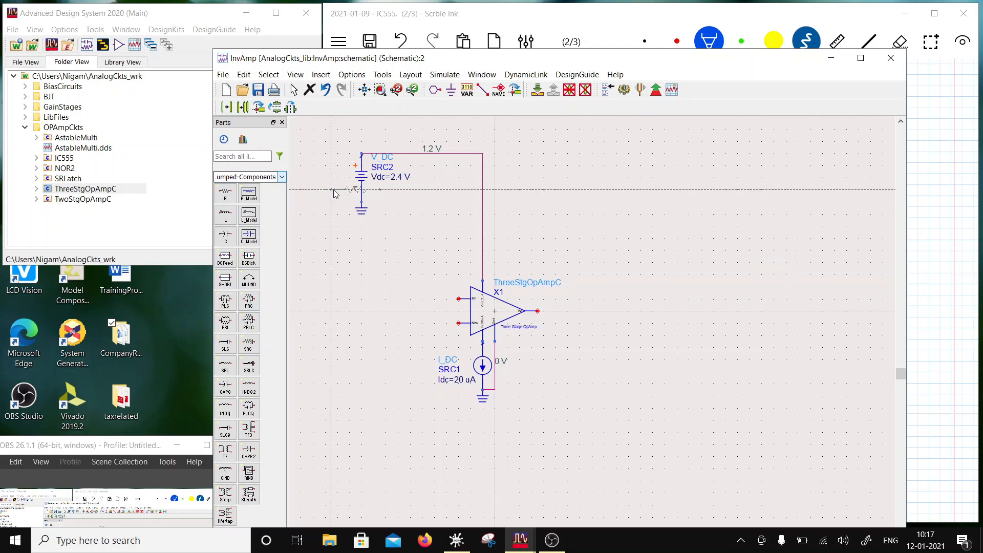
left_click(527, 238)
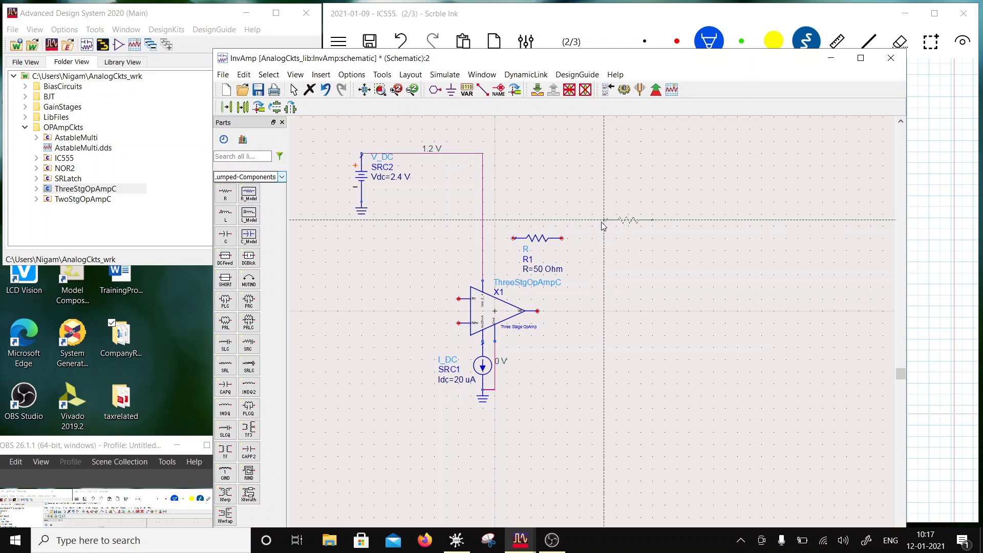
left_click(393, 298)
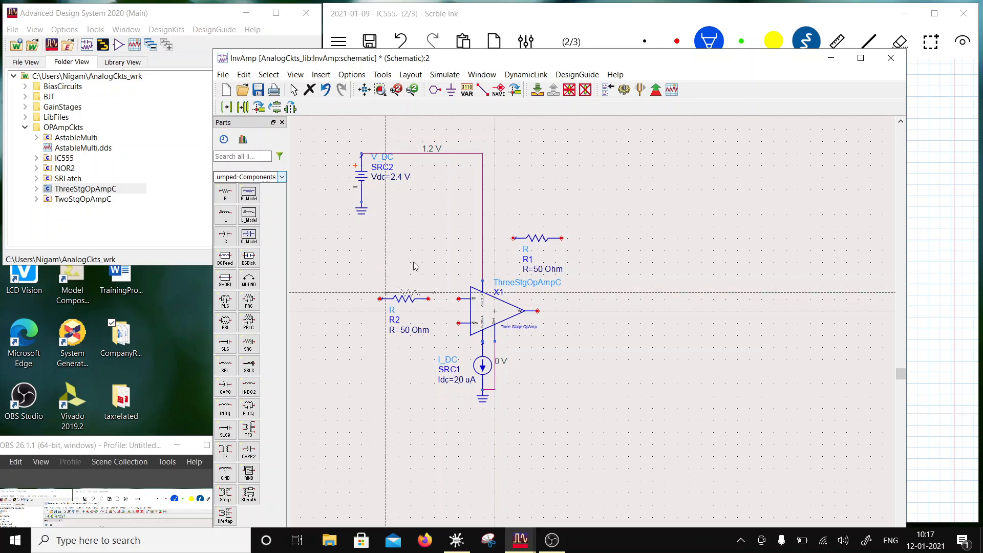
key("Escape")
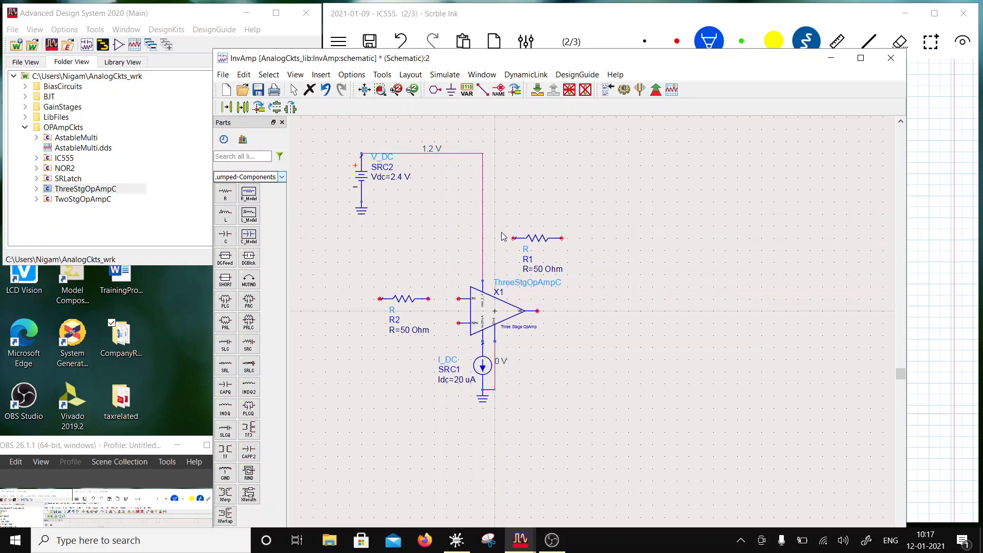
- Set the resistance of the resistor above the op-amp to 10 kOhm
double_click(538, 268)
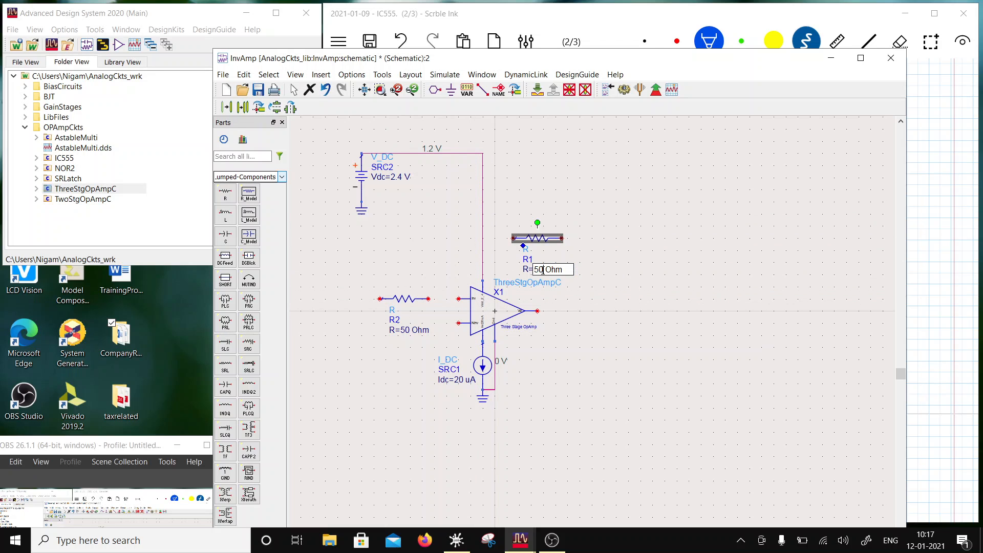
double_click(541, 270)
type("10 k")
left_click(623, 339)
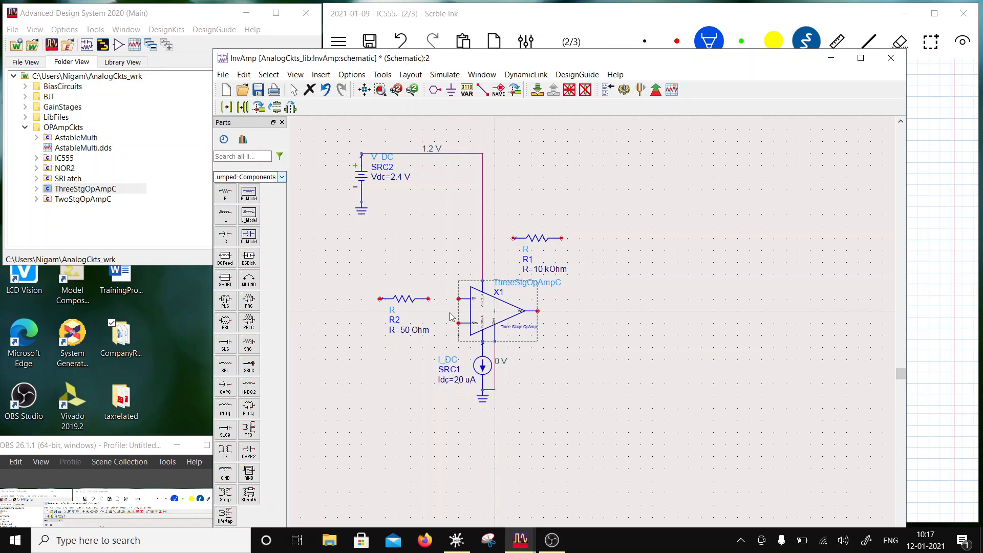
- Set the resistance of the resistor beside the inverting input to 0.1 kOhm
double_click(406, 335)
type("0.")
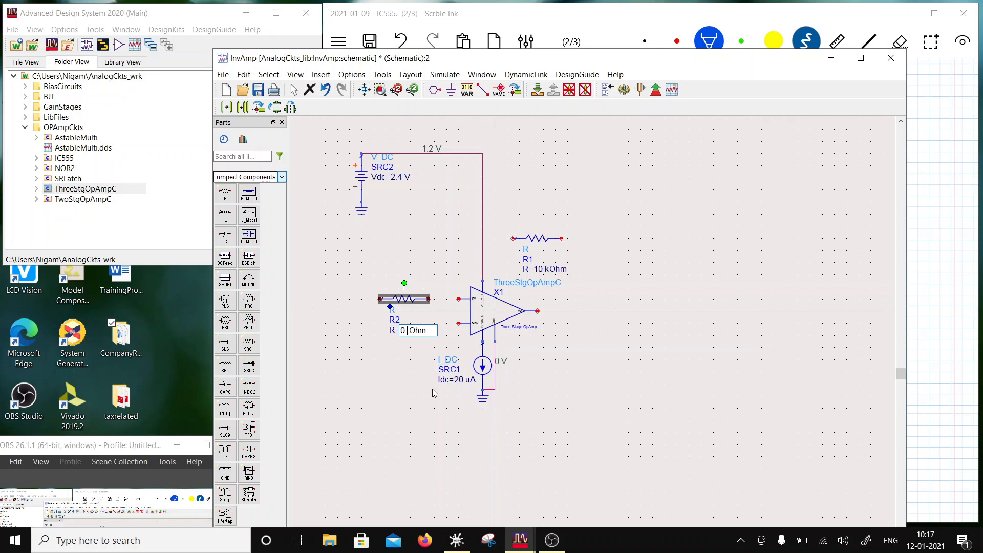
type("1")
key("Right")
type("k")
left_click(609, 332)
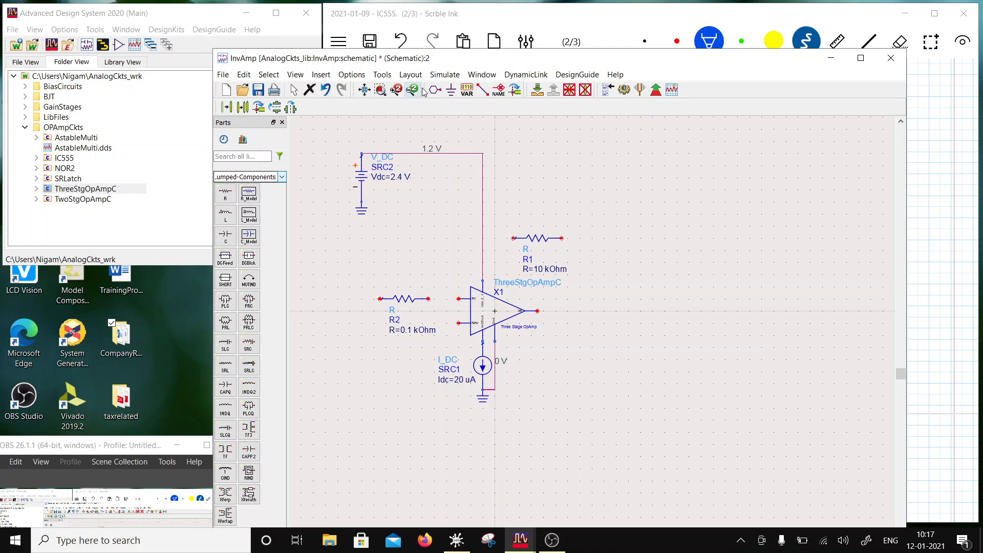
- Wire the 10 kOhm resistor as feedback between the op-amp's inverting input and its output
left_click(482, 89)
left_click(514, 238)
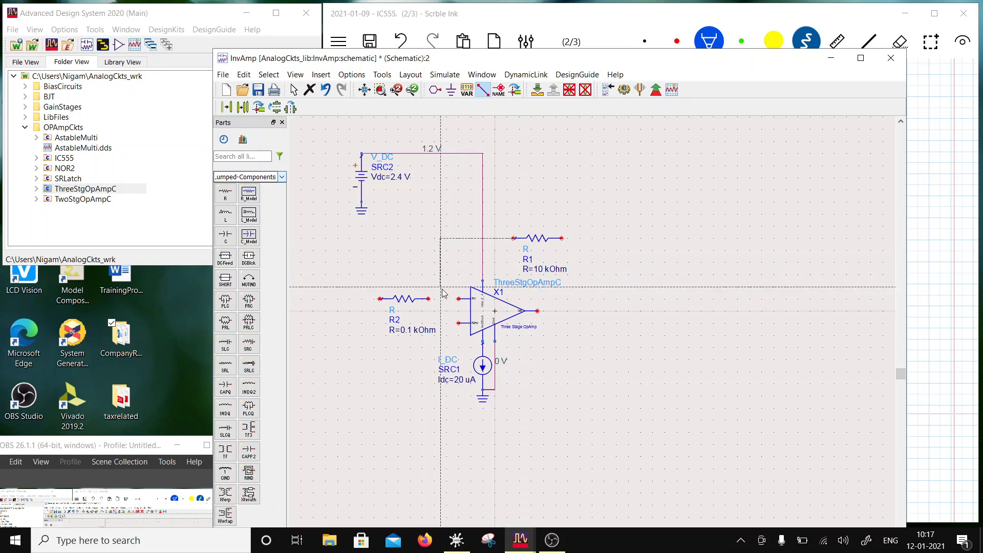
left_click(459, 299)
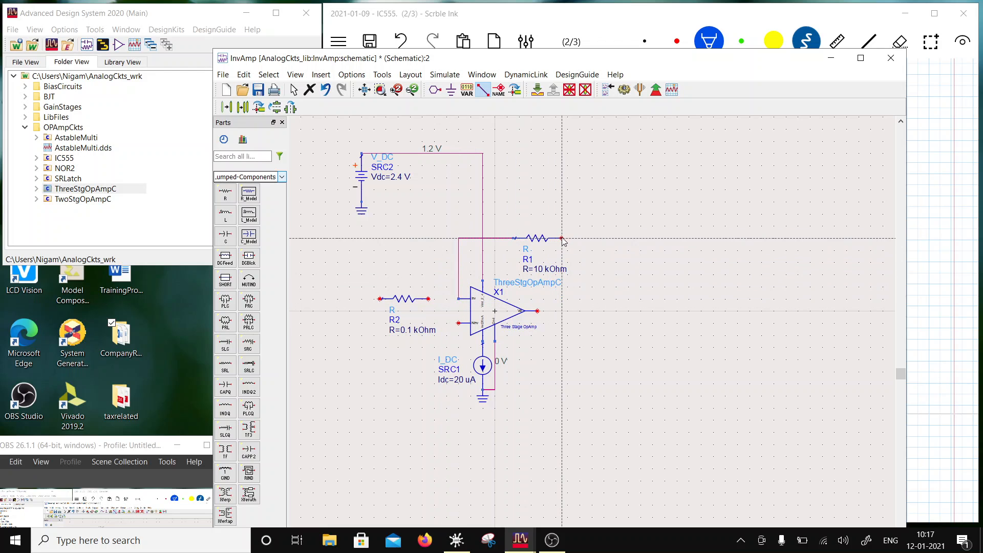
left_click(562, 238)
left_click(537, 311)
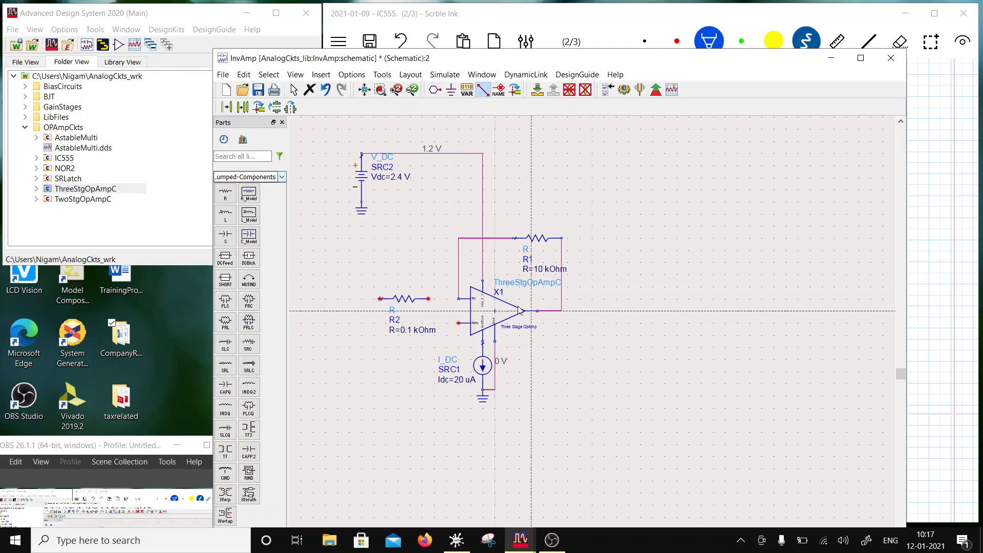
- Wire the op-amp's inverting input to the near end of the 0.1 kOhm input resistor
left_click(459, 299)
left_click(429, 299)
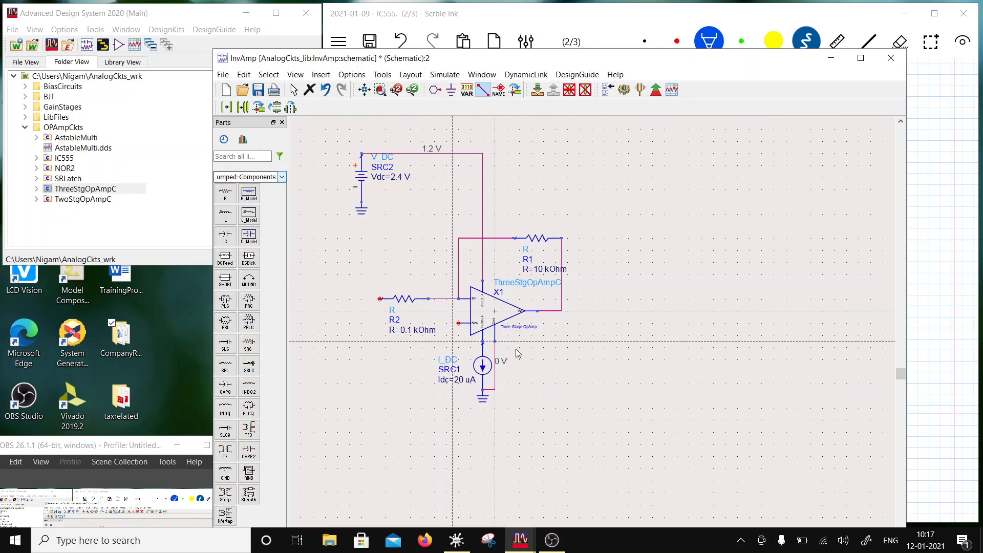
key("Escape")
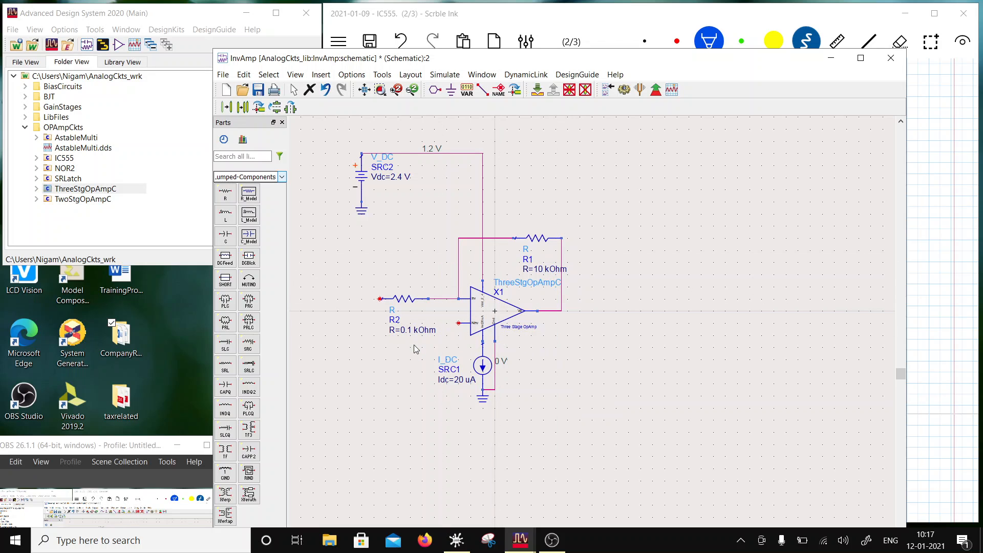
- Place vertical copies of the 0.1 kOhm input resistor and the 10 kOhm feedback resistor side by side below the input resistor
left_click(417, 302)
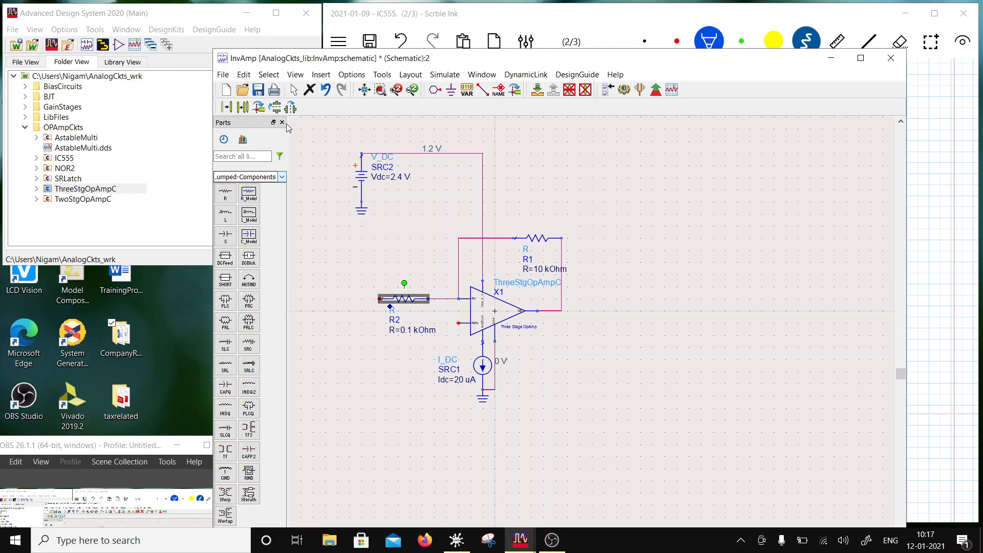
left_click(242, 107)
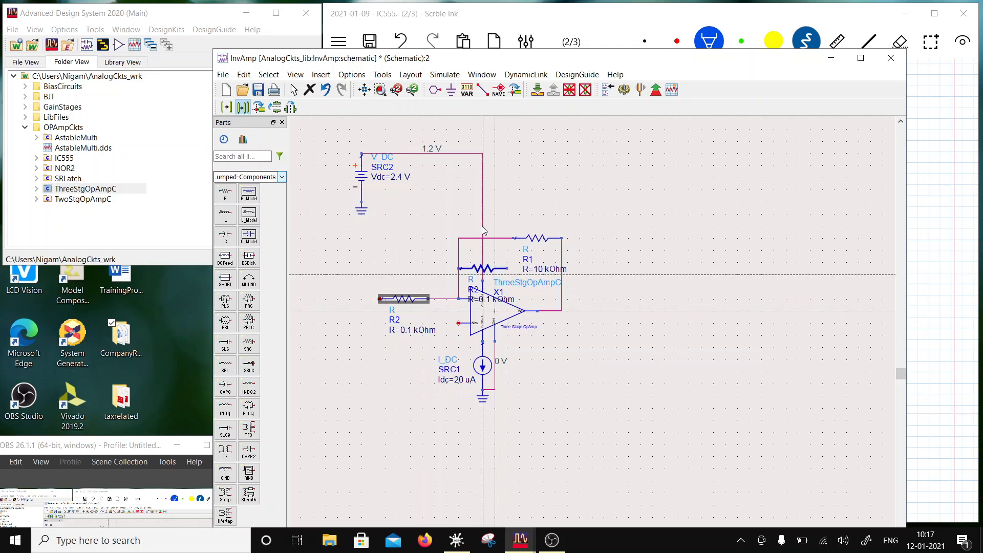
left_click(259, 108)
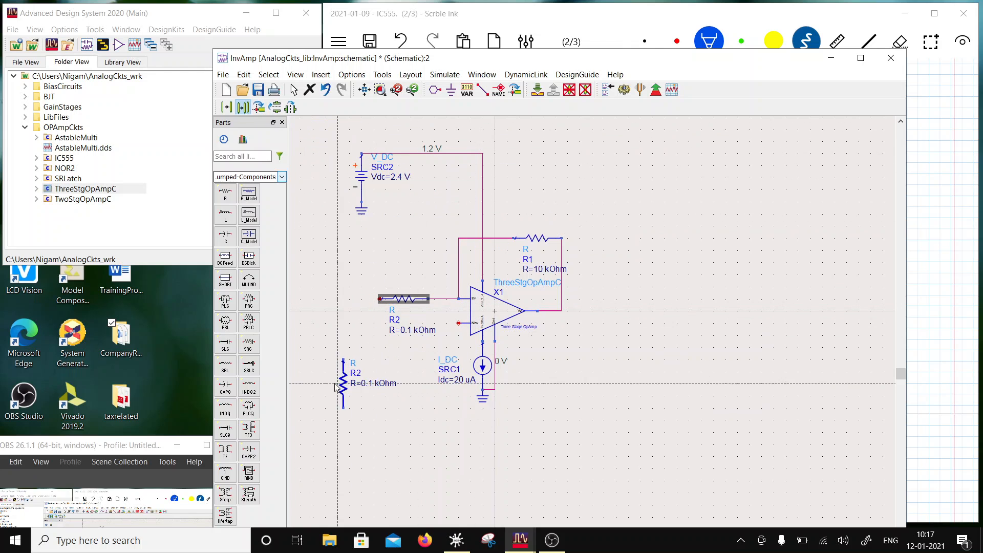
left_click(319, 374)
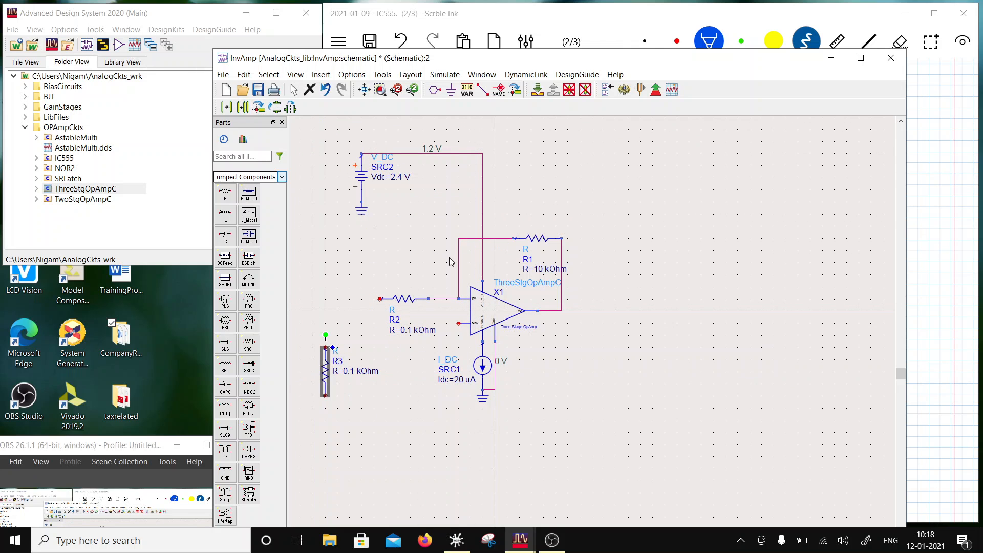
left_click(532, 239)
left_click(244, 108)
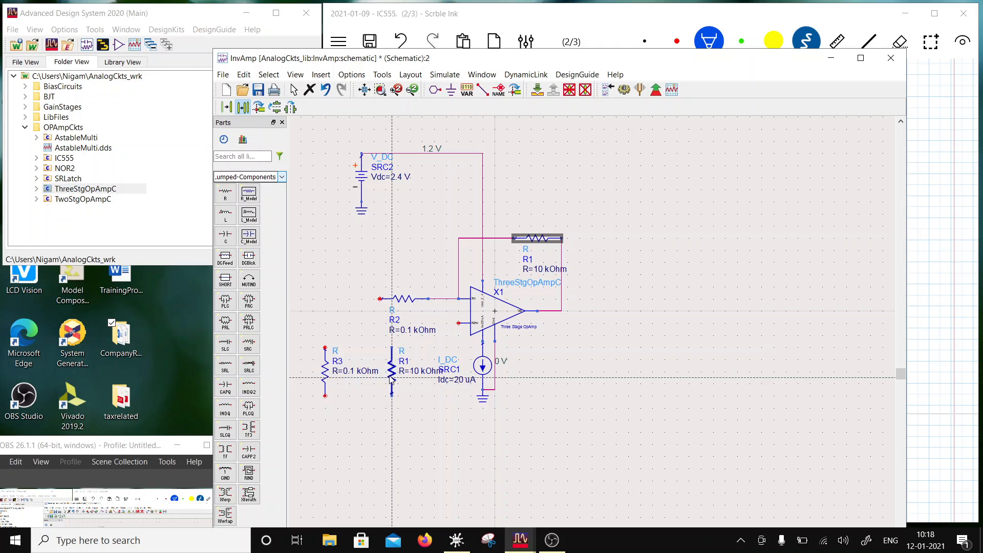
left_click(393, 382)
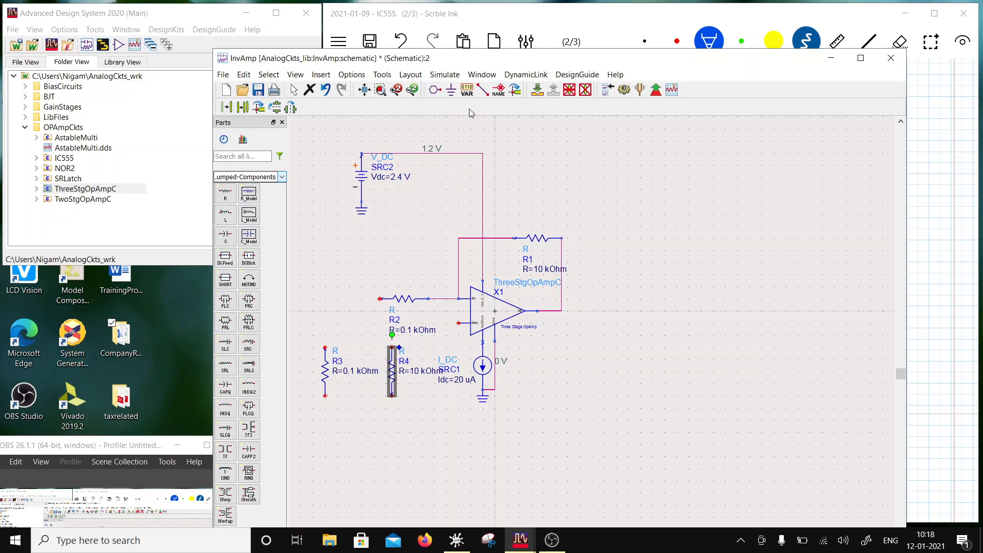
- Try grounding the lower ends of the two vertical resistors, and undo both ground placements
left_click(451, 91)
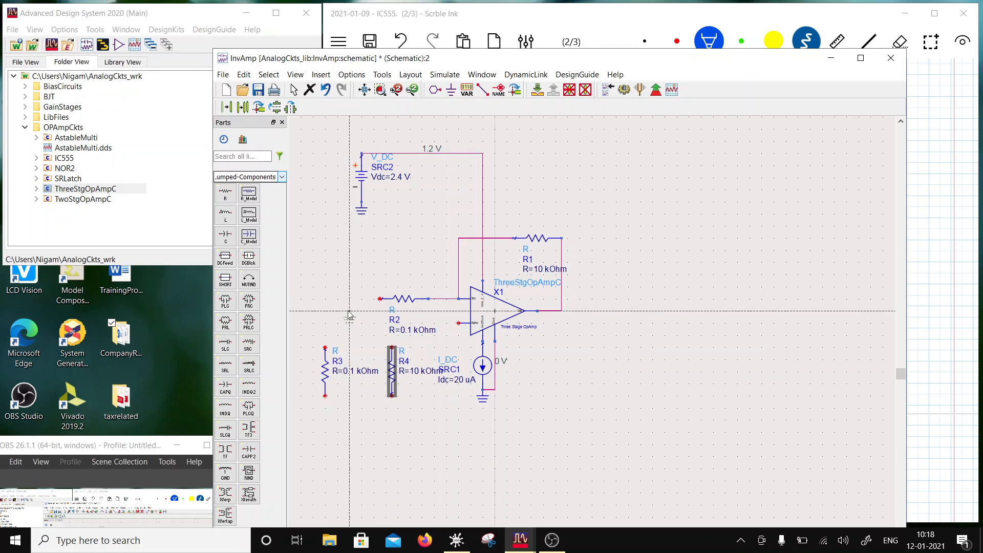
left_click(324, 396)
left_click(392, 397)
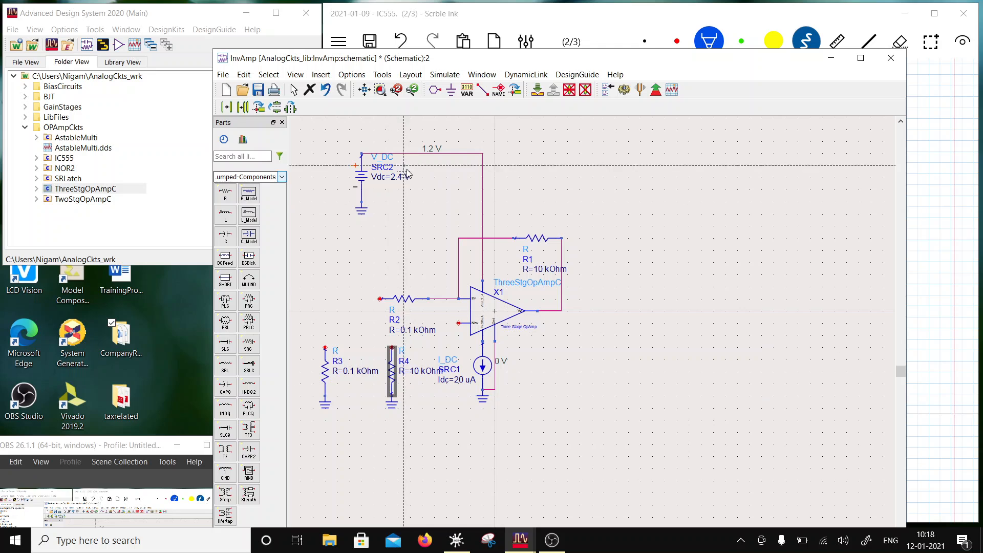
key("Escape")
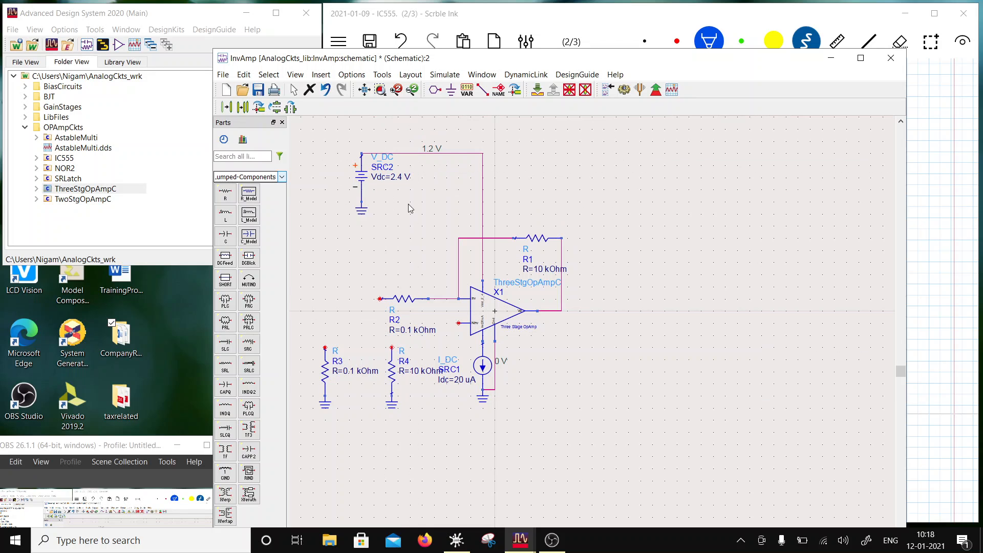
left_click(327, 91)
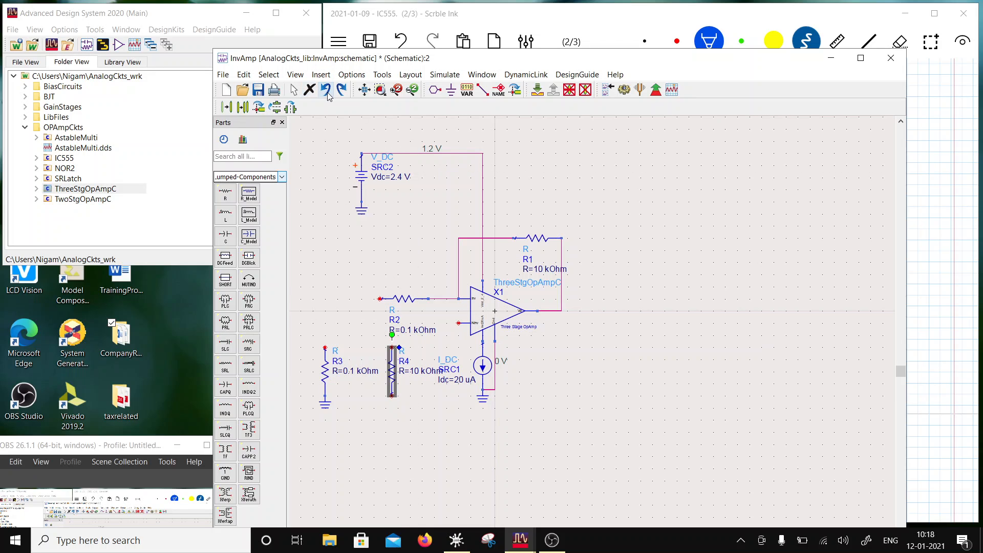
left_click(408, 381)
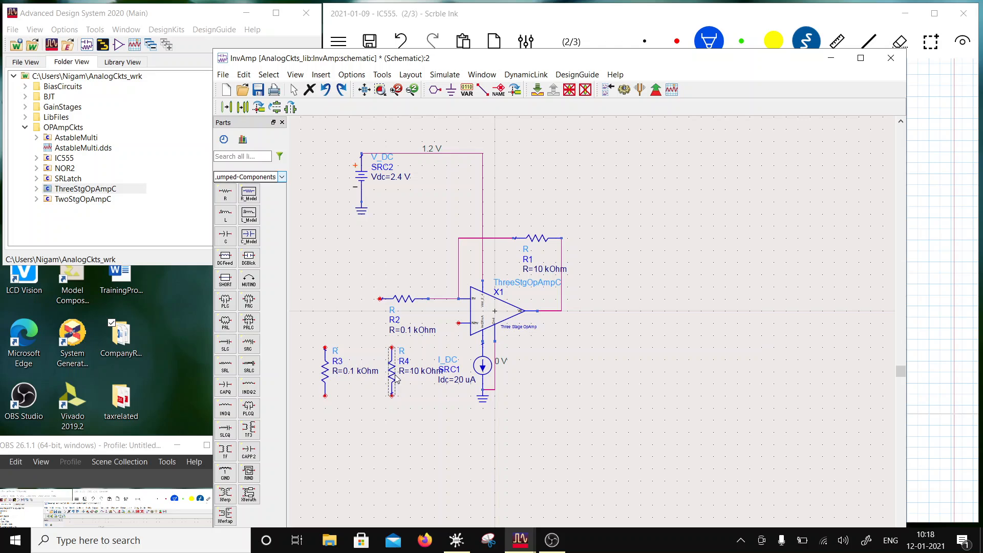
- Move the two vertical resistors closer together and wire both upper ends to the op-amp's non-inverting input along one straight line
left_click_drag(392, 378, 319, 377)
left_click(326, 378)
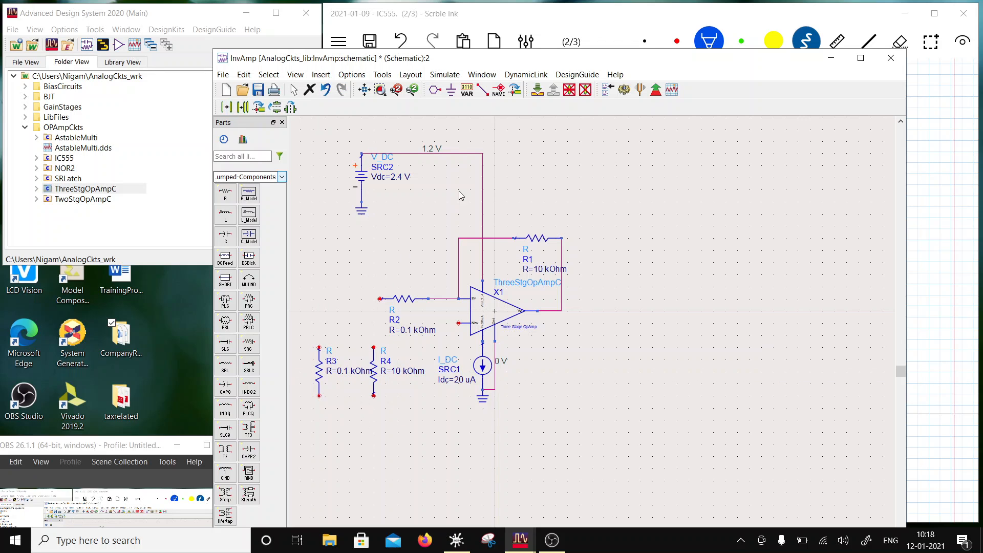
left_click(482, 91)
left_click(319, 347)
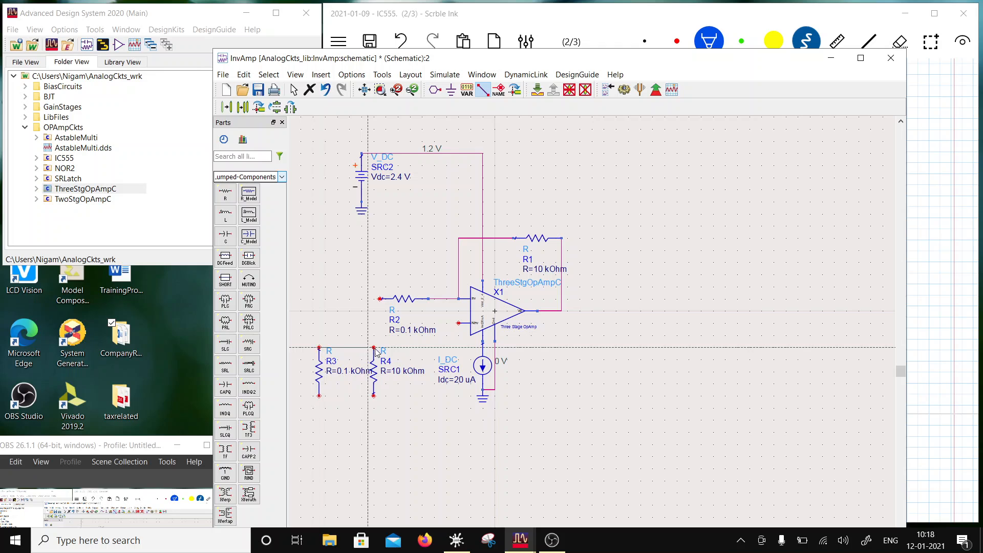
left_click(374, 347)
left_click(374, 347)
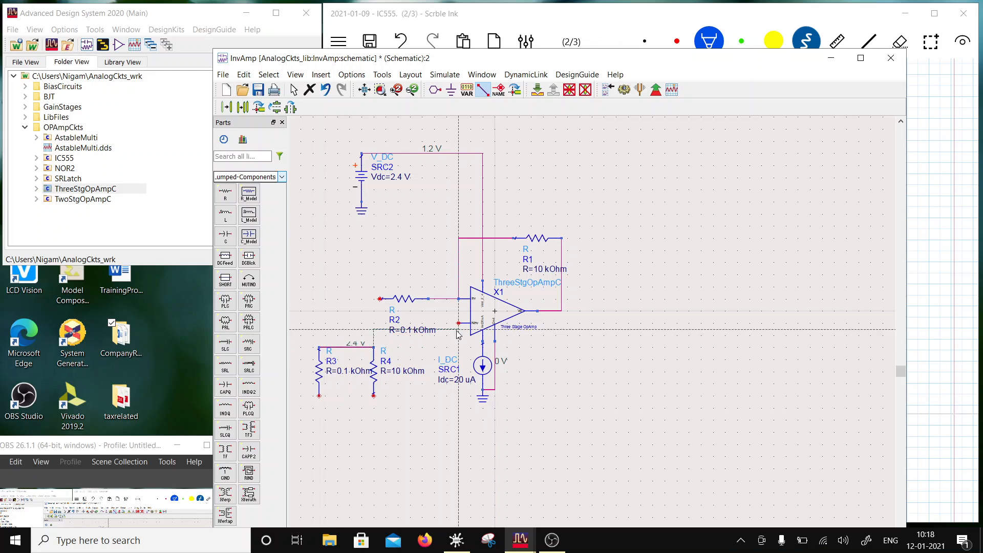
left_click(459, 323)
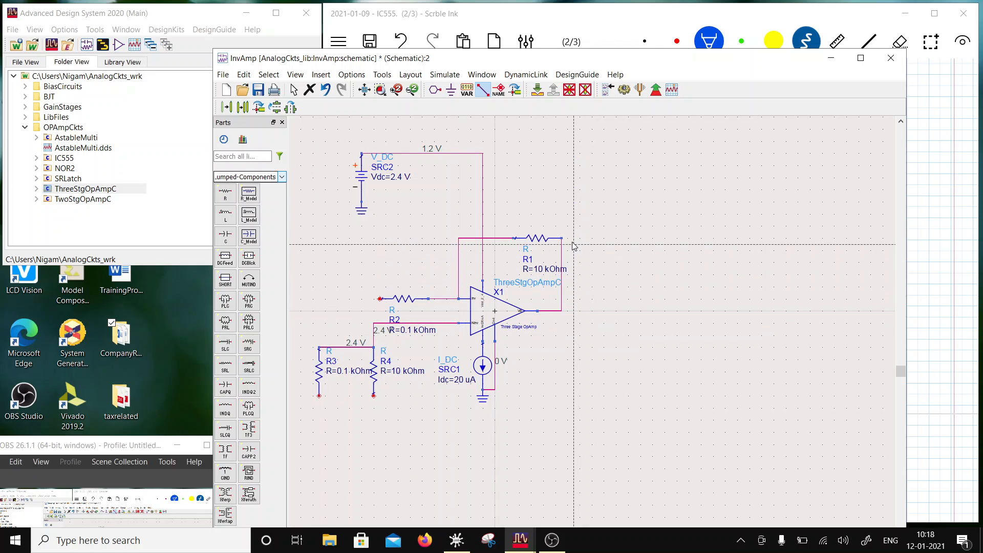
key("Escape")
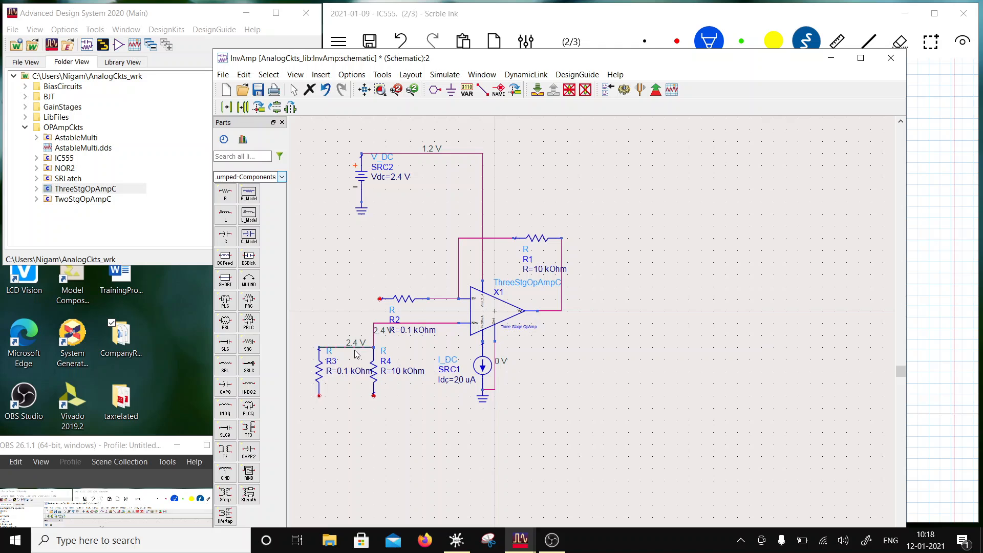
left_click_drag(353, 350, 353, 325)
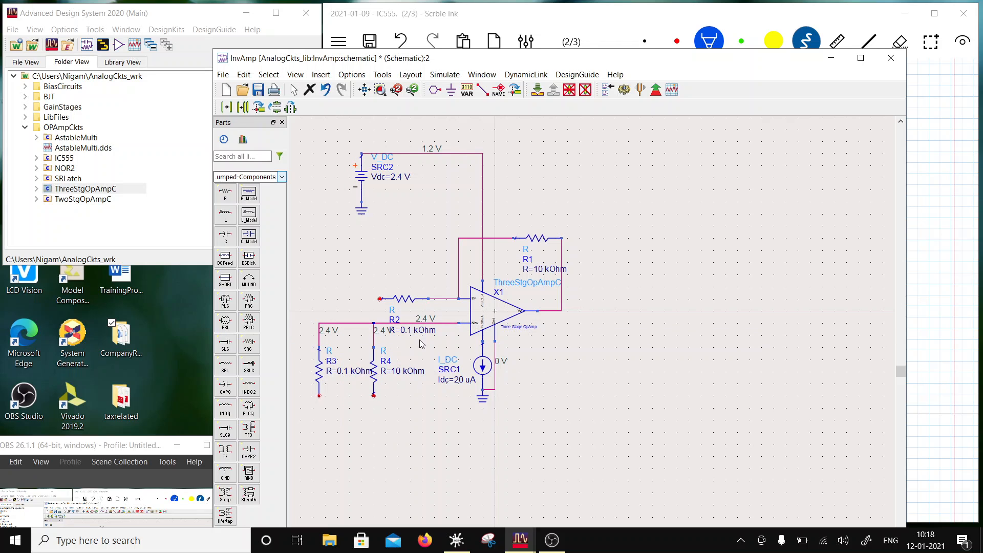
- Wire the lower ends of the two vertical resistors together and save the schematic
left_click(482, 90)
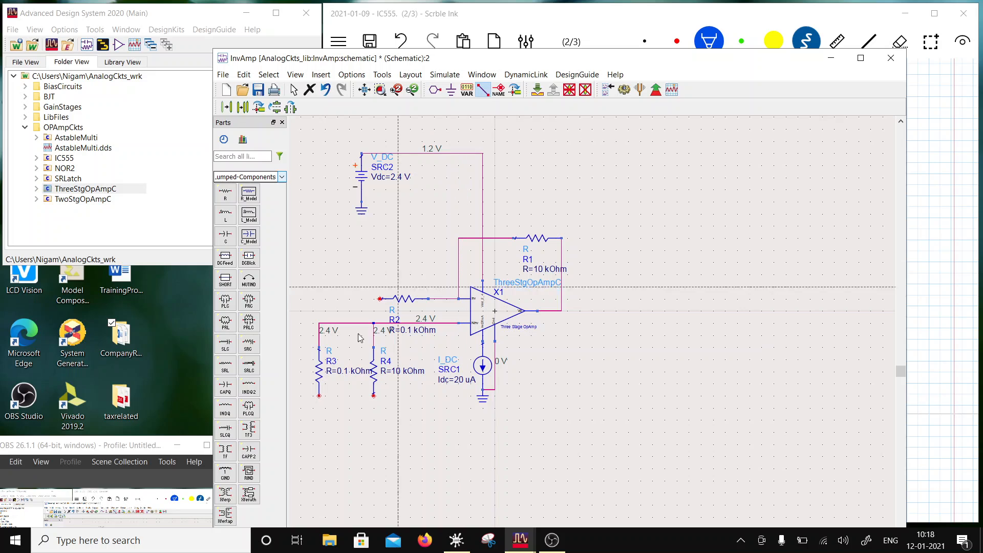
left_click(319, 395)
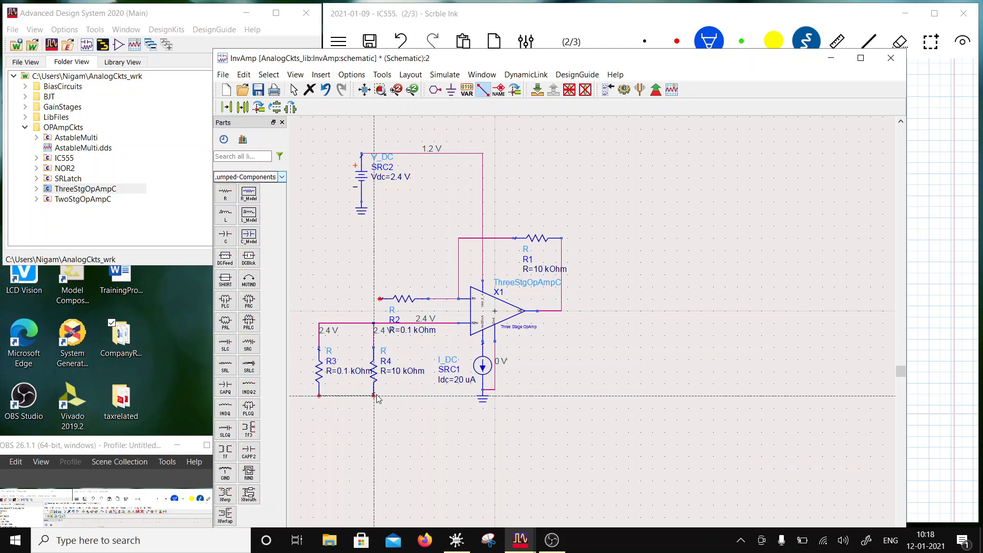
left_click(373, 395)
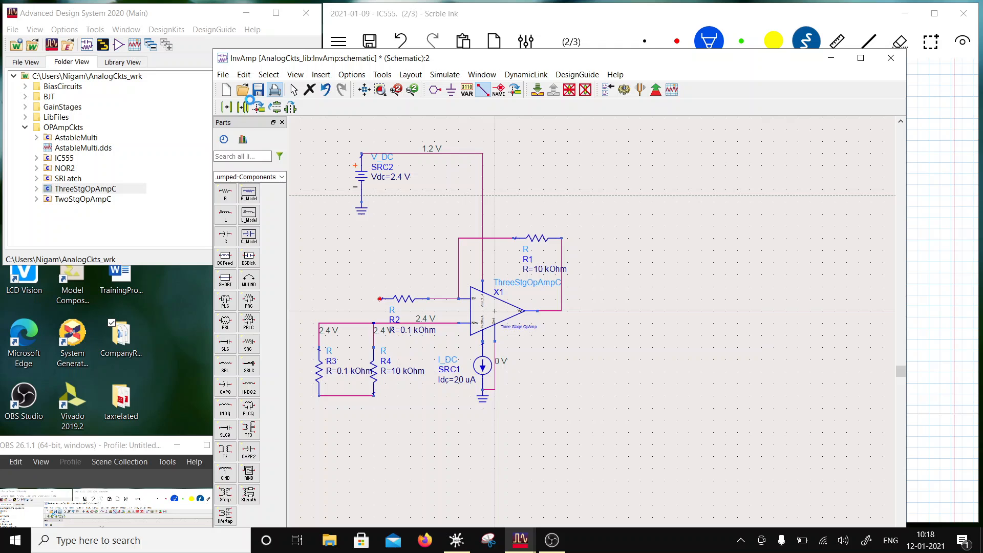
left_click(653, 205)
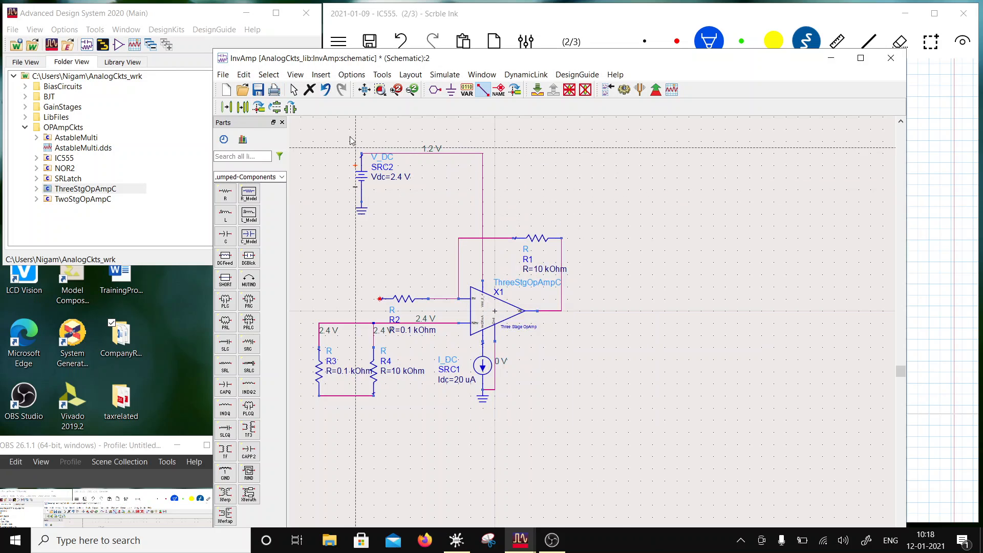
left_click(258, 90)
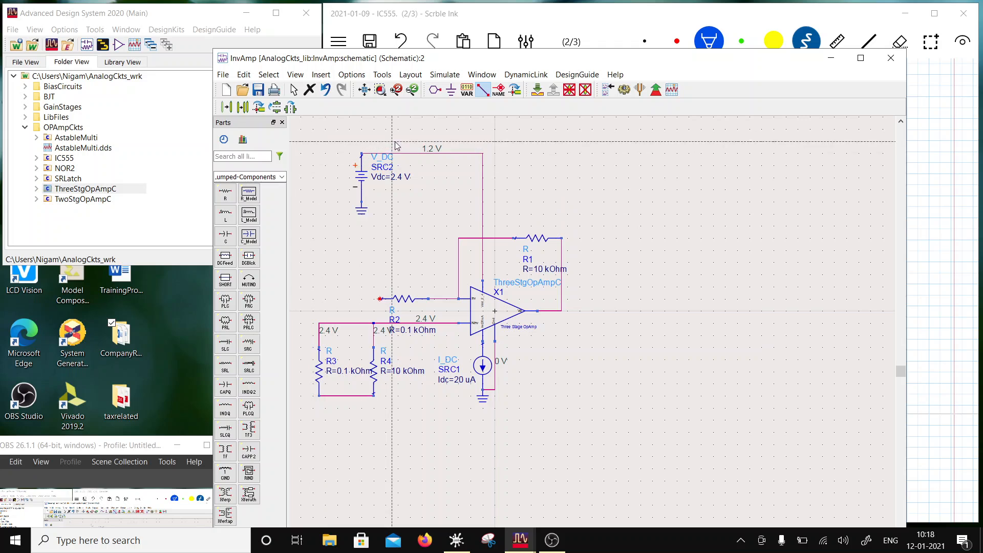
key("Escape")
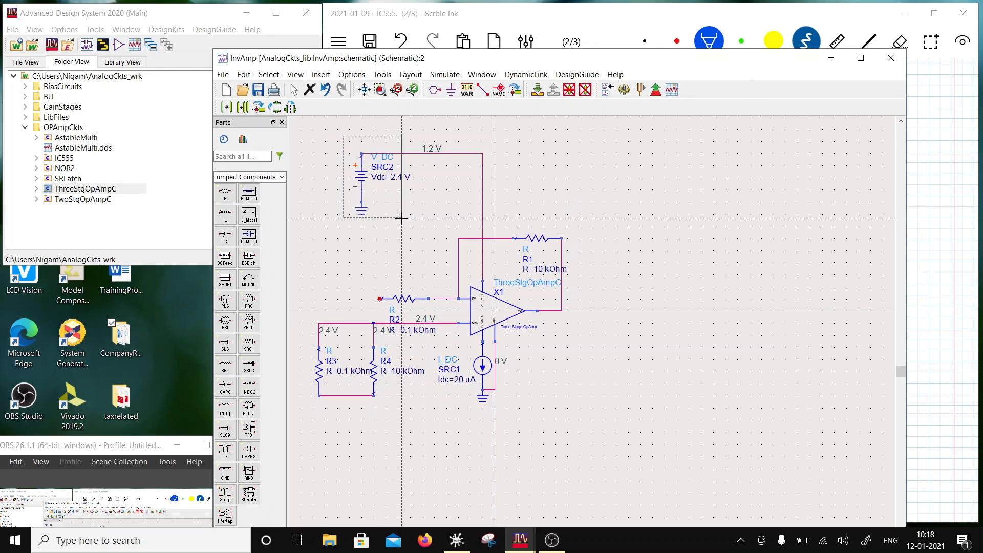
- Copy the DC voltage source with its ground below the parallel resistors and wire its positive terminal to their lower junction
left_click(361, 174)
left_click(243, 108)
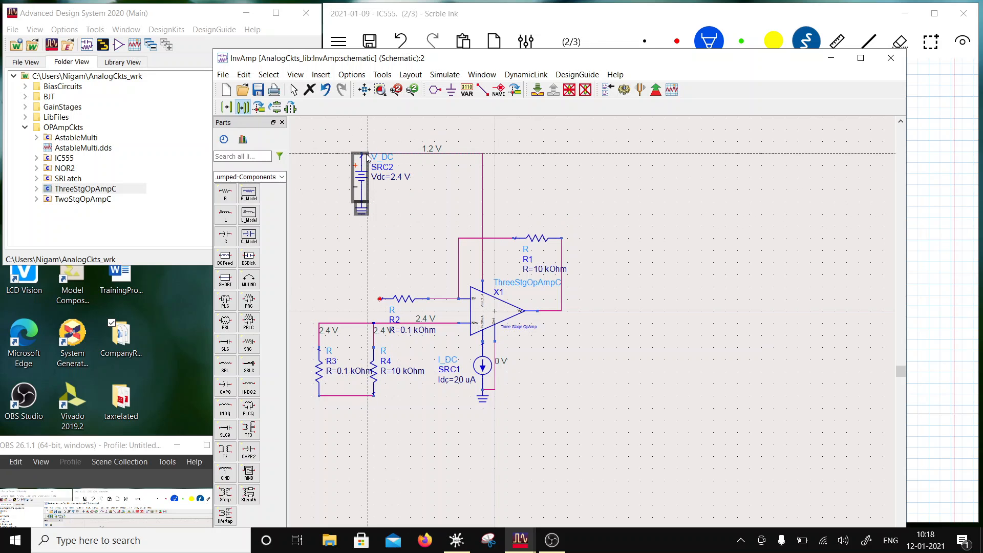
left_click(360, 402)
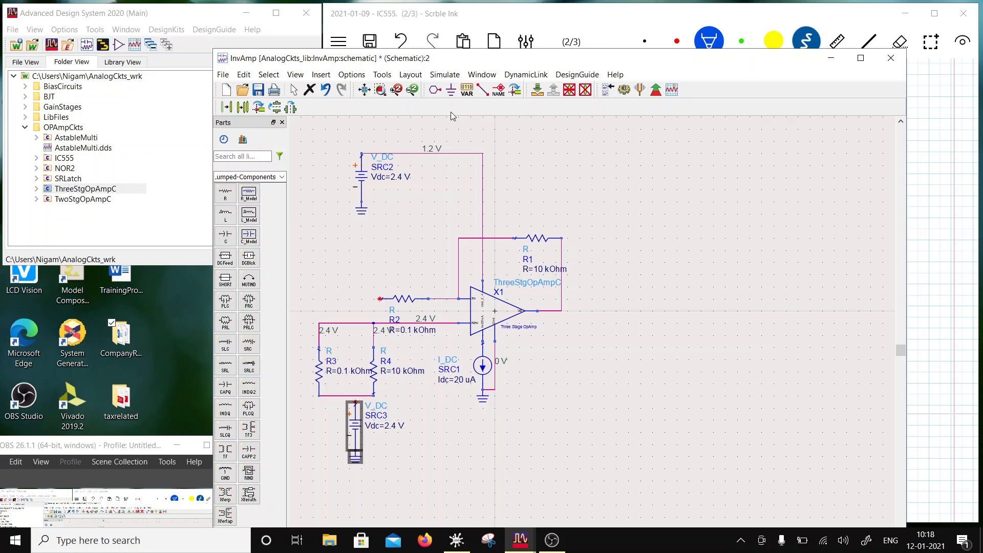
left_click(482, 90)
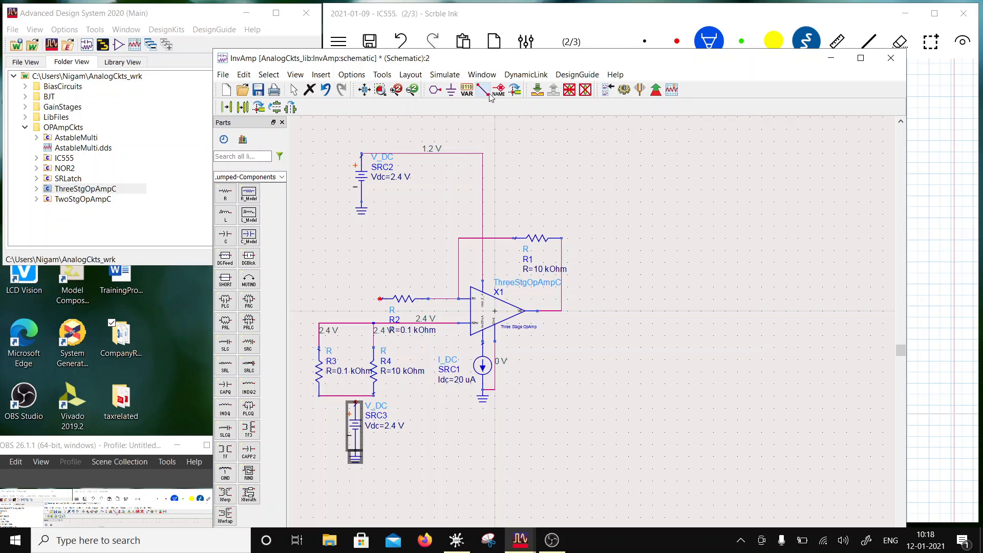
left_click(358, 401)
left_click(357, 396)
key("Escape")
- Set the copied DC source's Vdc to 1.2 V
left_click(394, 427)
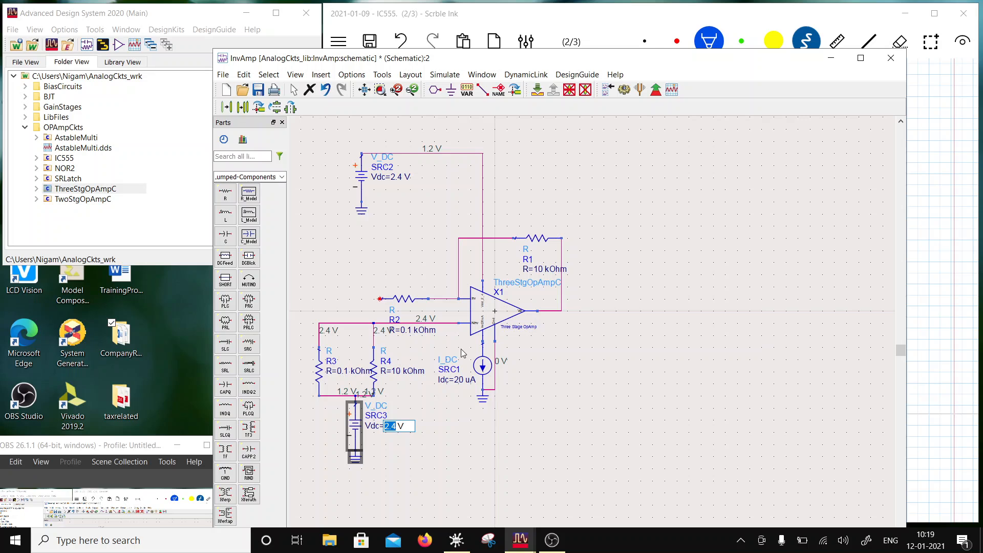
type("1")
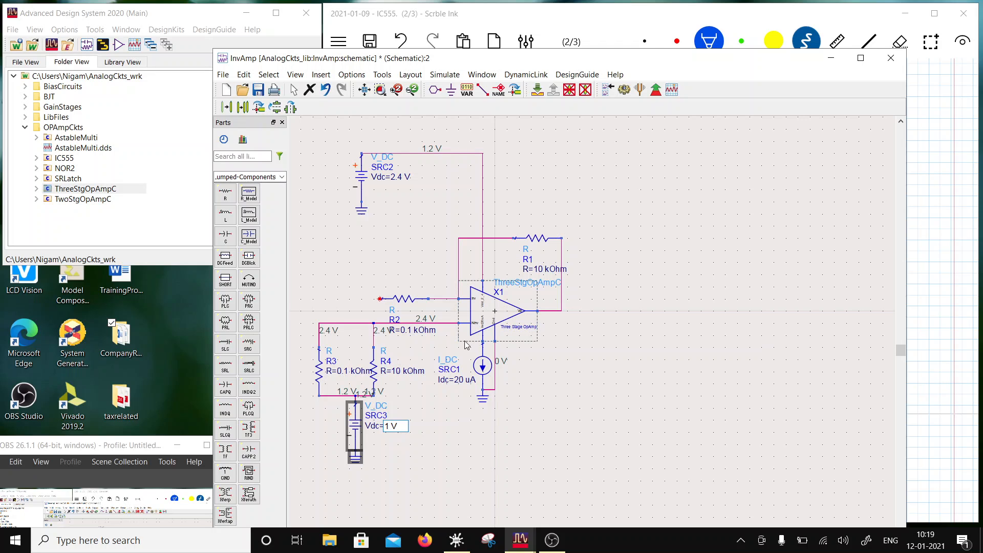
type(".2")
key("Return")
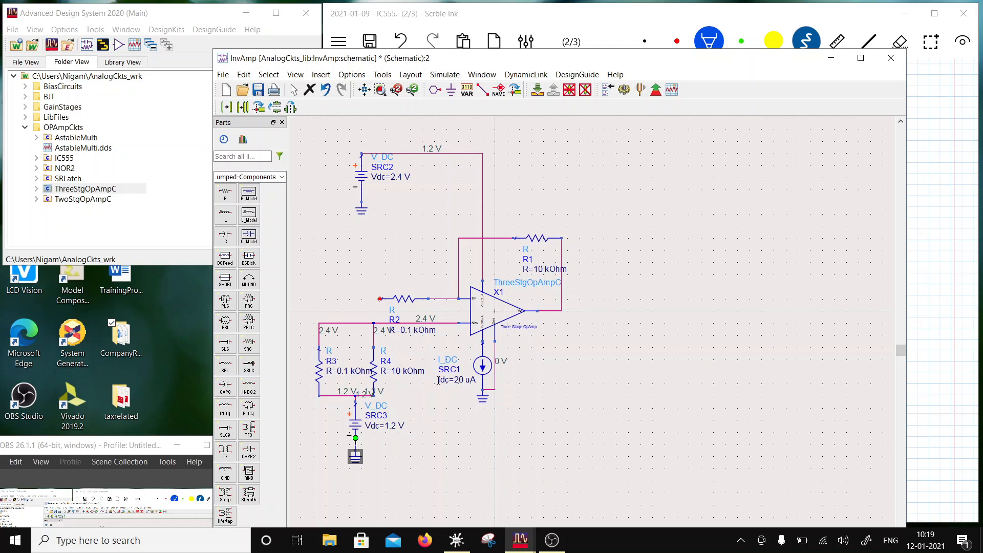
- Switch the parts palette to Sources-Freq Domain
scroll(456, 337, "down", 1)
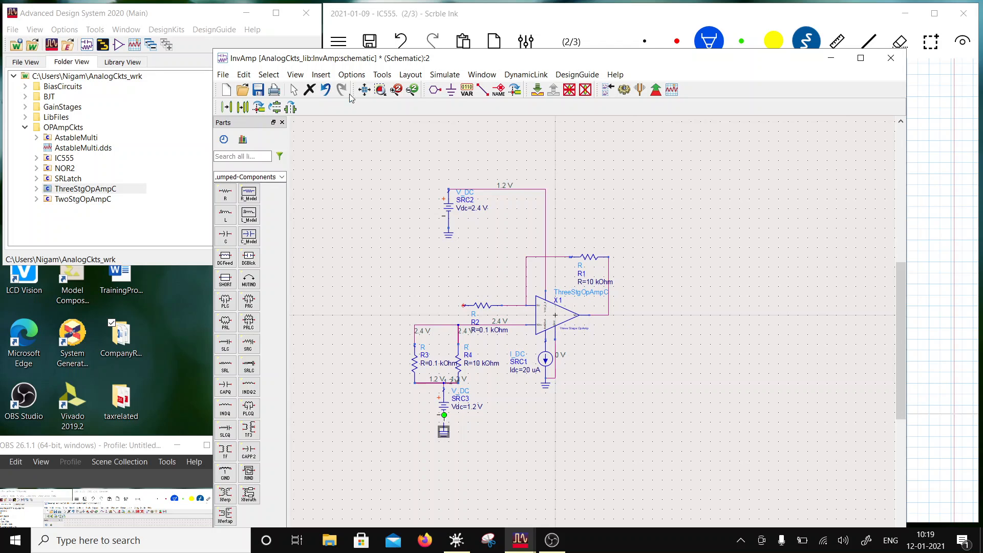
left_click(281, 178)
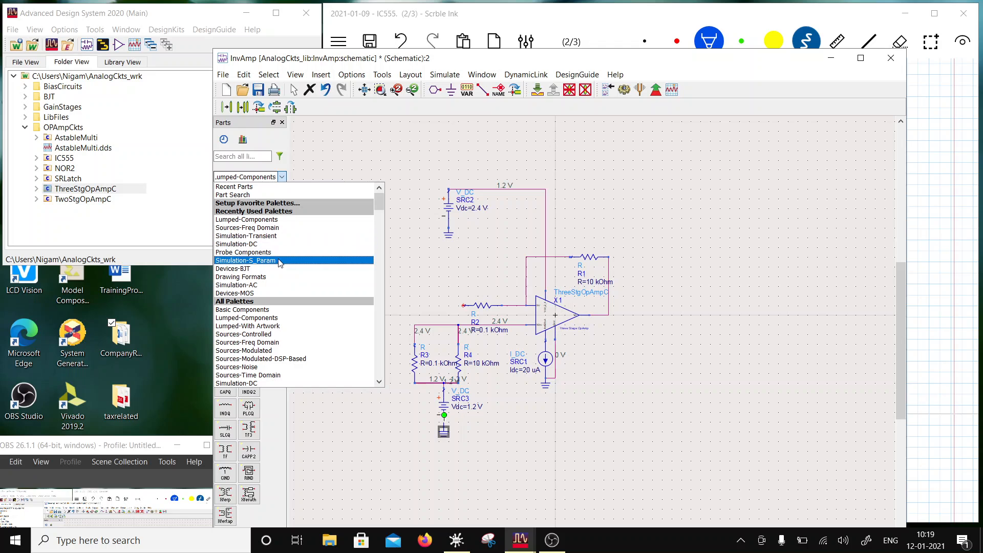
left_click(247, 228)
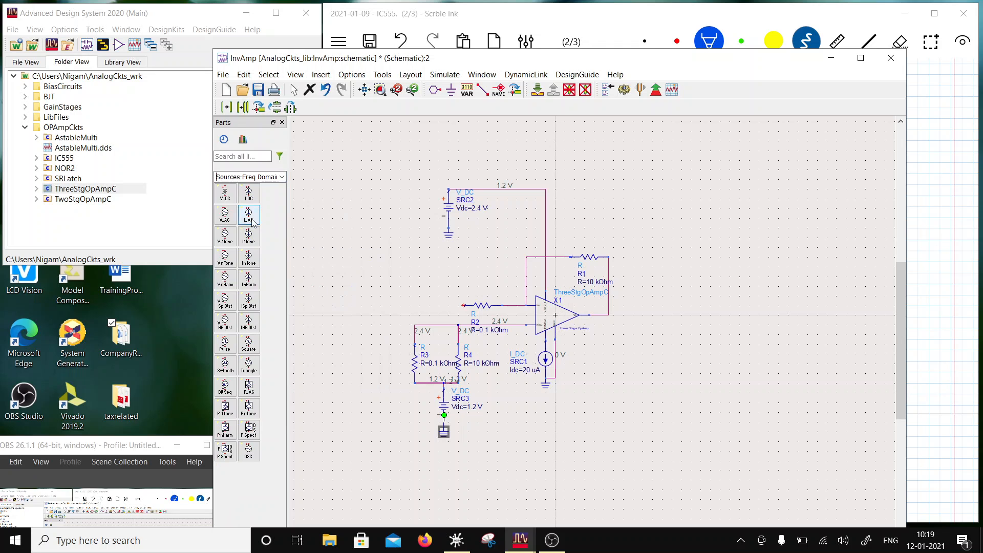
left_click(225, 236)
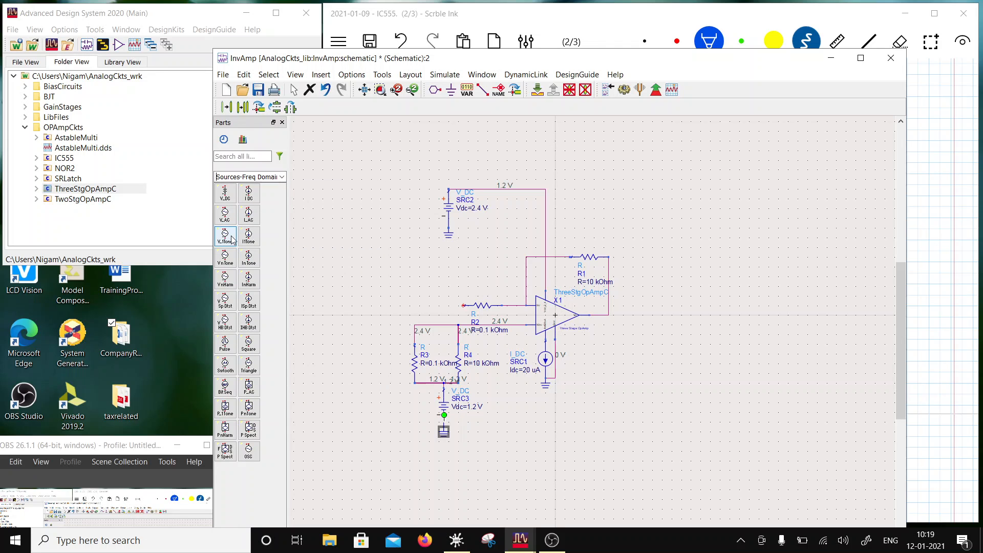
left_click(368, 308)
key("Escape")
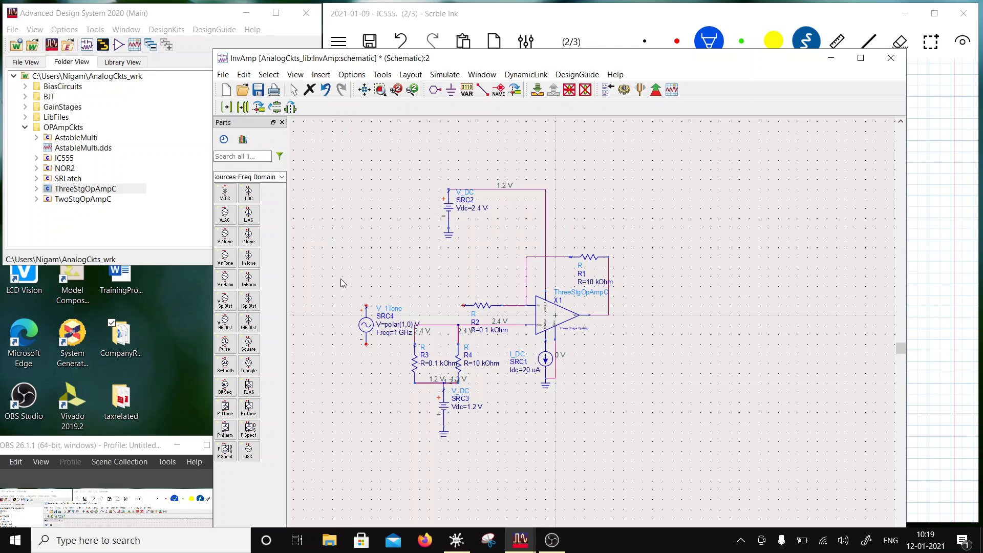
left_click_drag(366, 328, 342, 327)
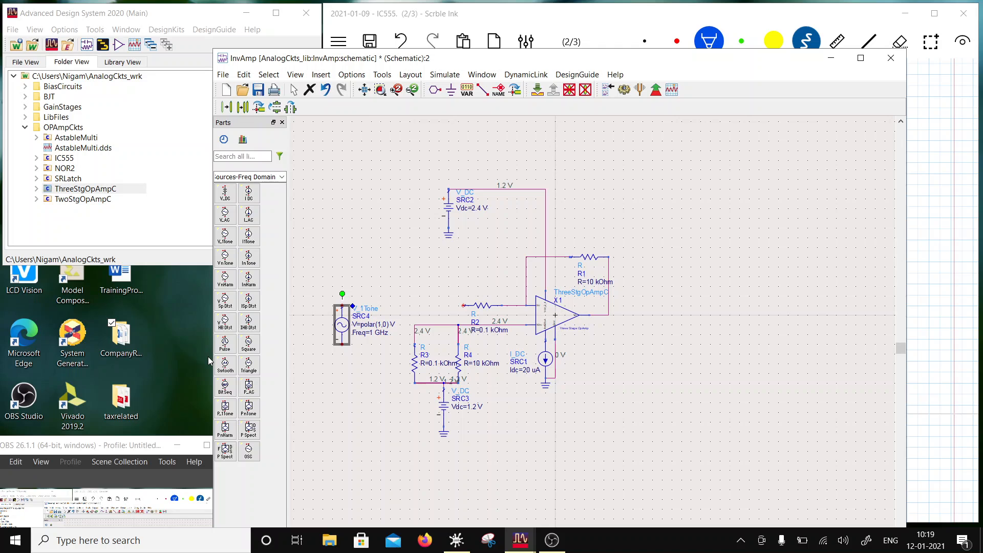
key("Delete")
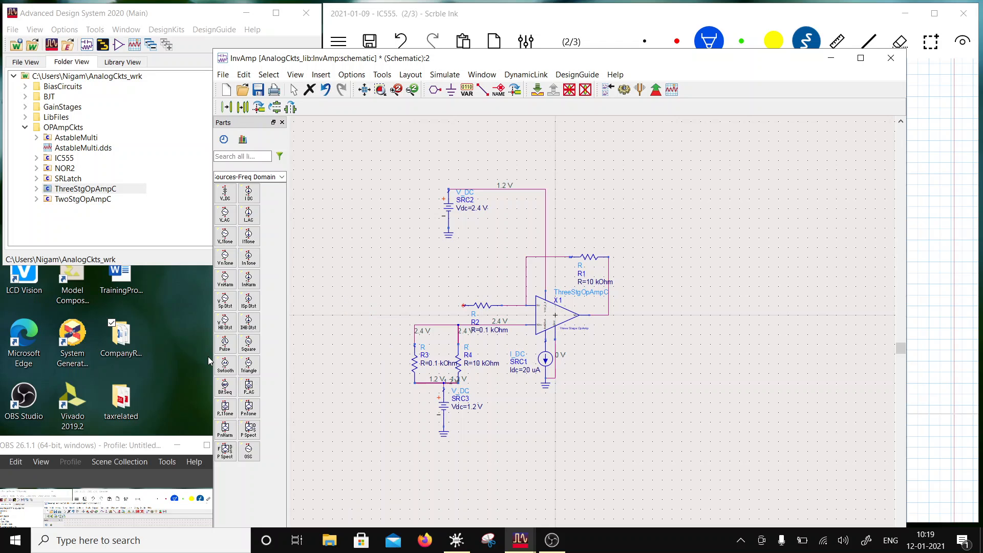
- Place a V_AC source beside the input resistor and wire its positive terminal to the resistor's free end
left_click(225, 214)
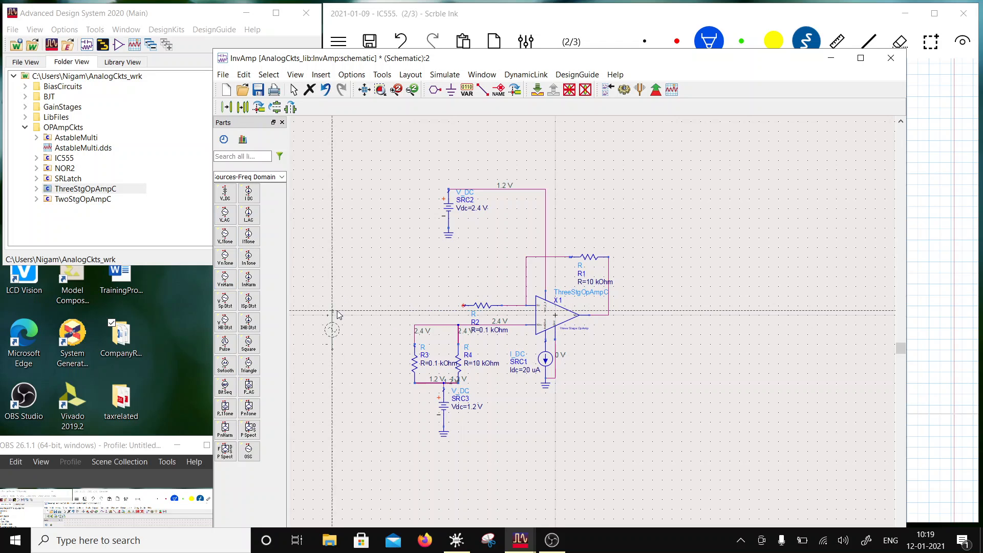
left_click(362, 308)
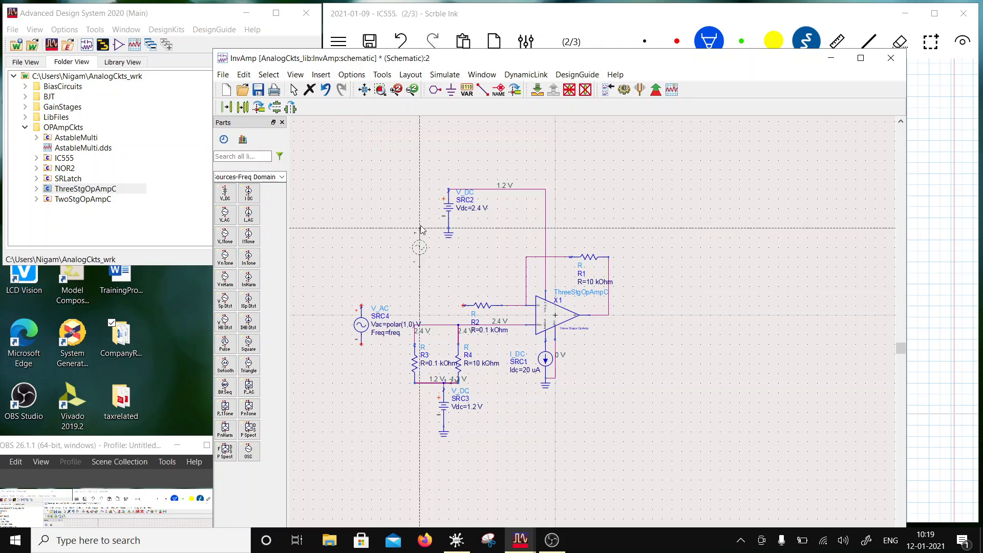
left_click(495, 91)
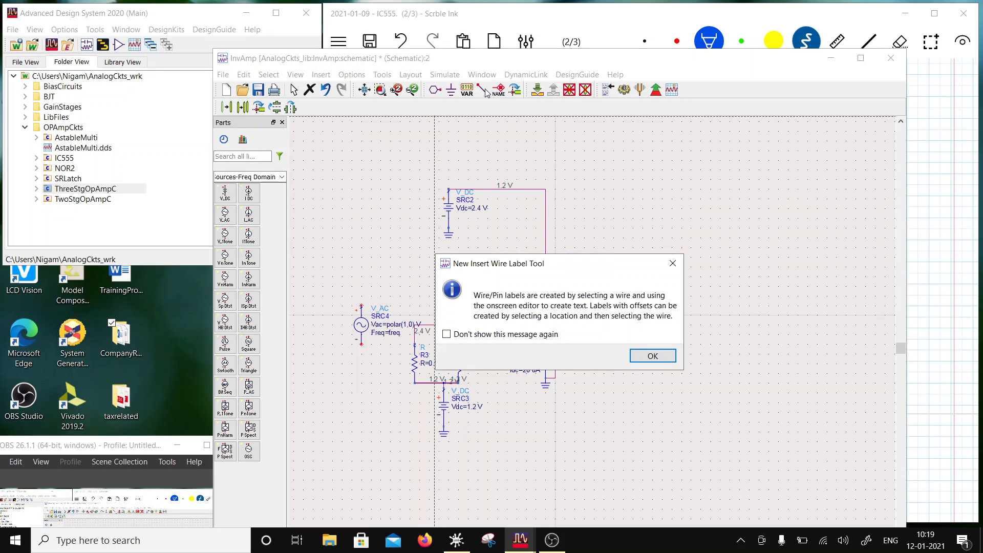
left_click(673, 263)
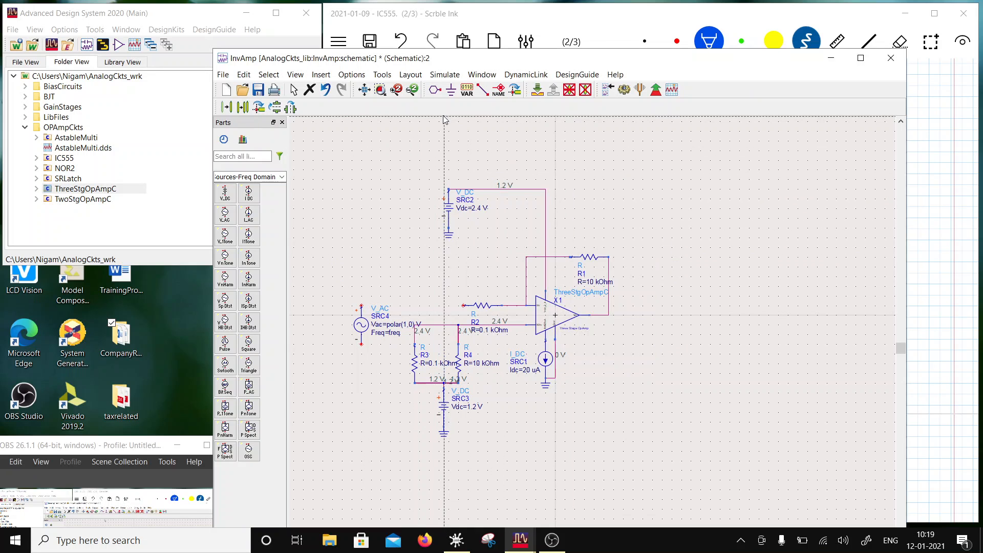
left_click(483, 89)
left_click(362, 306)
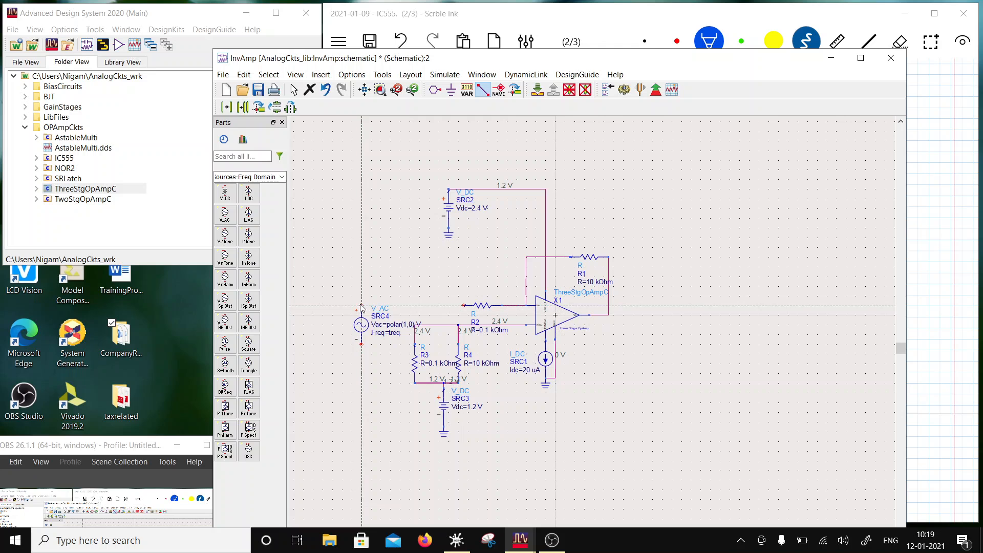
left_click(463, 306)
- Ground the AC source's negative terminal and move the source with its ground farther away from the vertical resistors
left_click(451, 90)
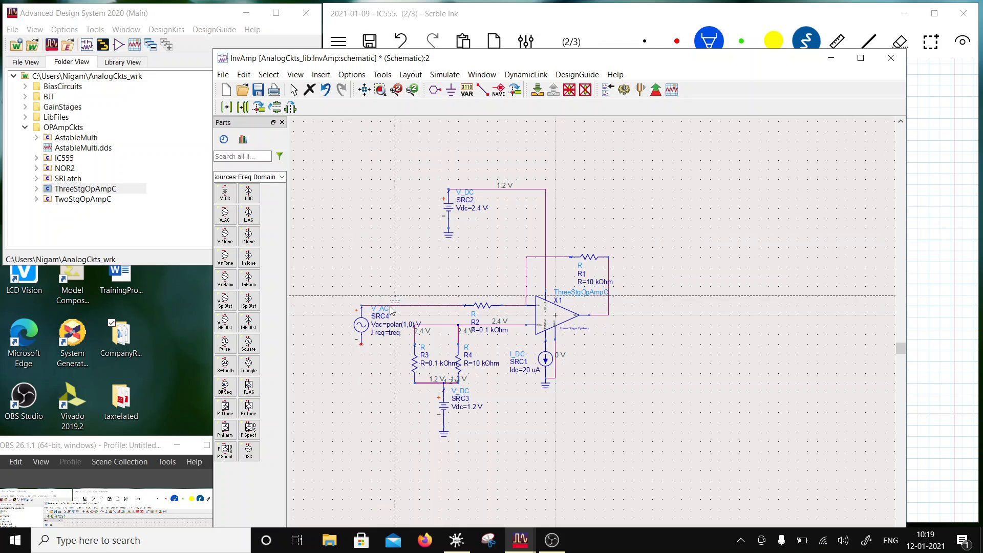
left_click(362, 348)
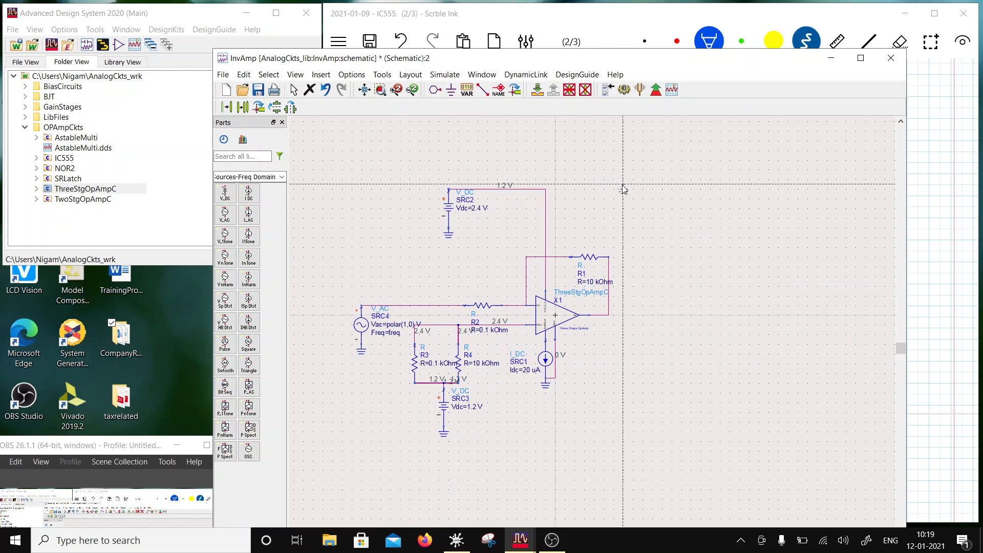
key("Escape")
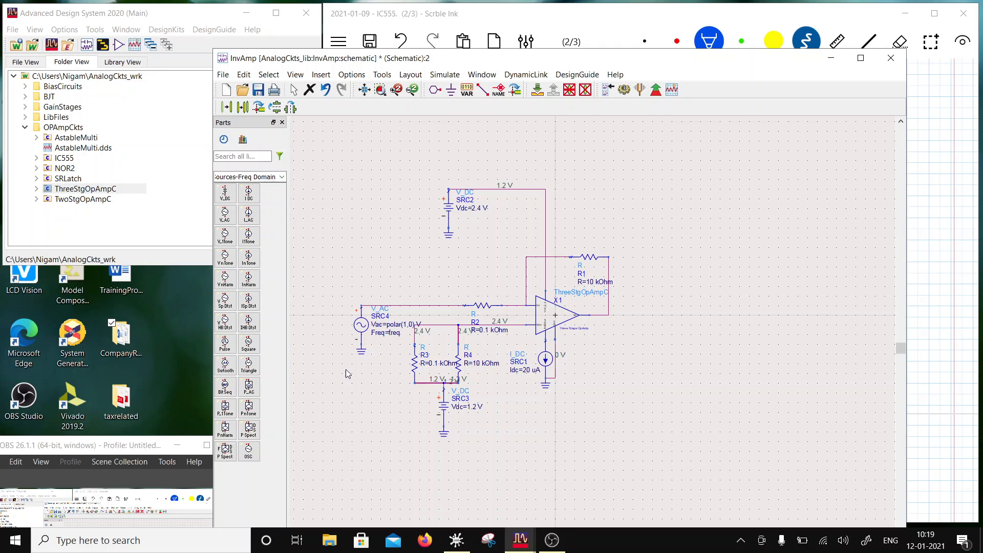
left_click_drag(361, 325, 332, 331)
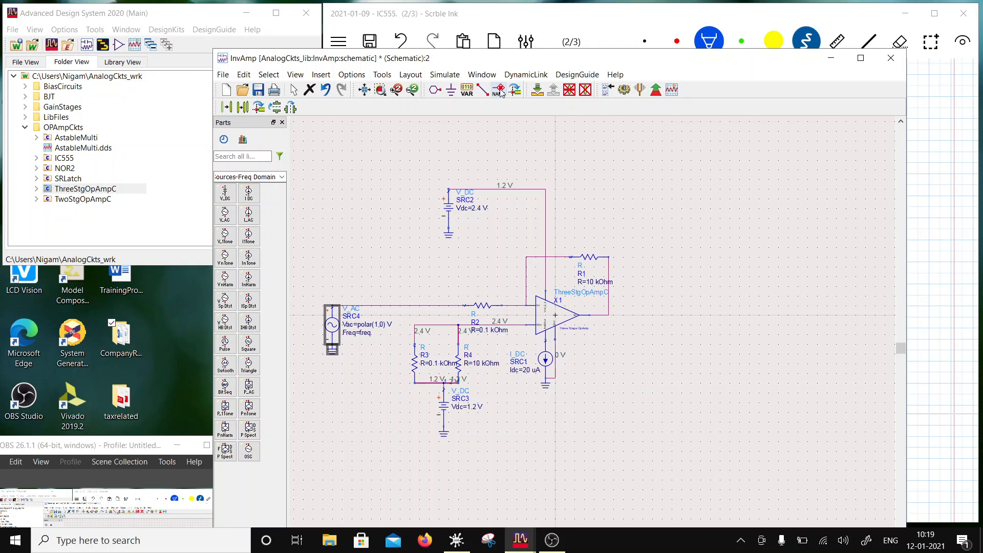
- Add a VAR block beside the bias current source and define its variable as Vcm=1.2
left_click(466, 90)
left_click(610, 361)
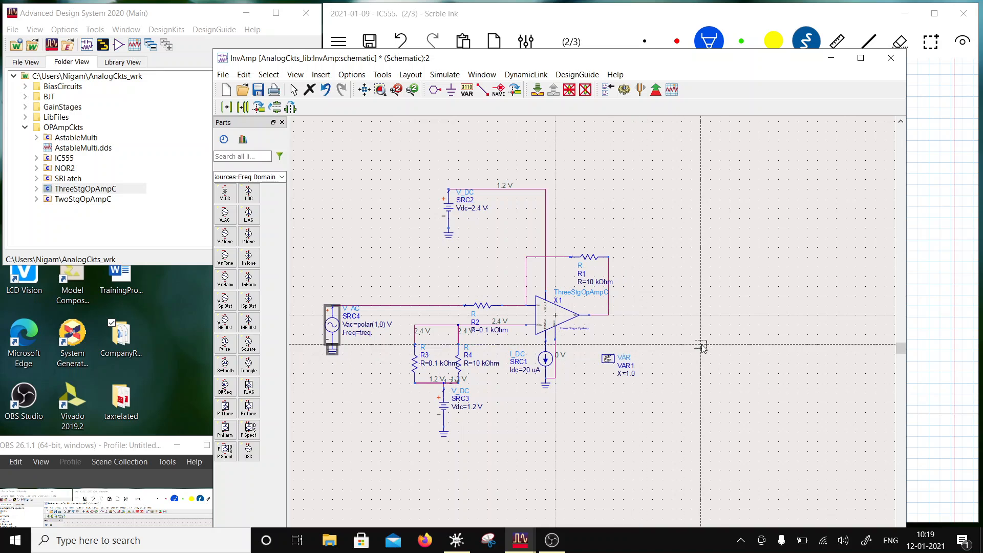
key("Escape")
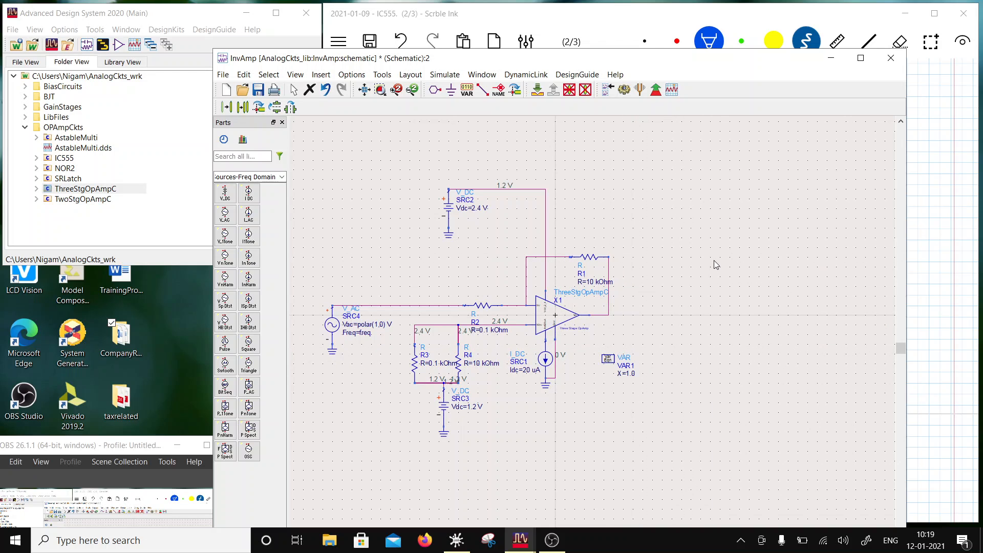
double_click(621, 372)
type("Vcm")
key("Return")
double_click(639, 374)
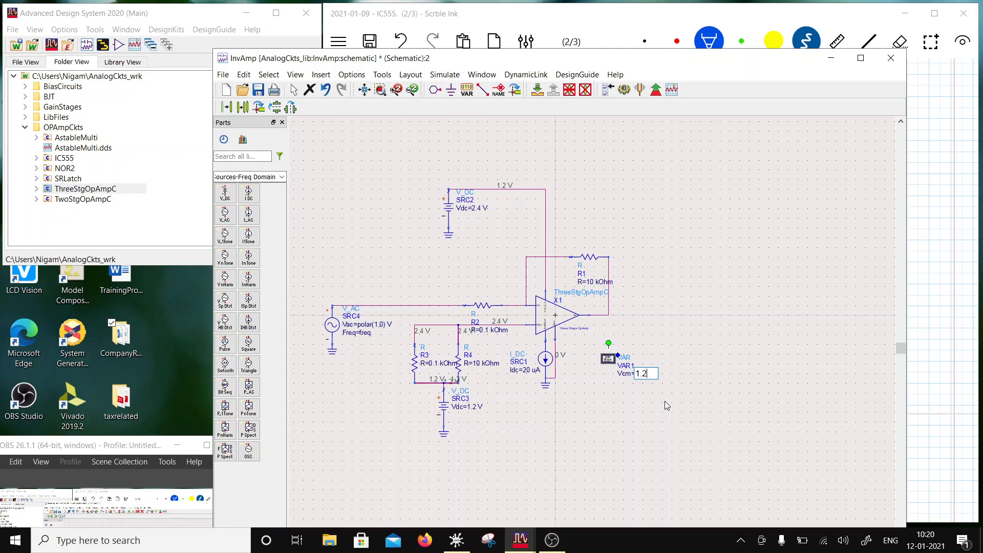
key("Return")
- Set the Vdc of the DC source below the parallel resistors to Vcm V
double_click(472, 419)
type("Vc")
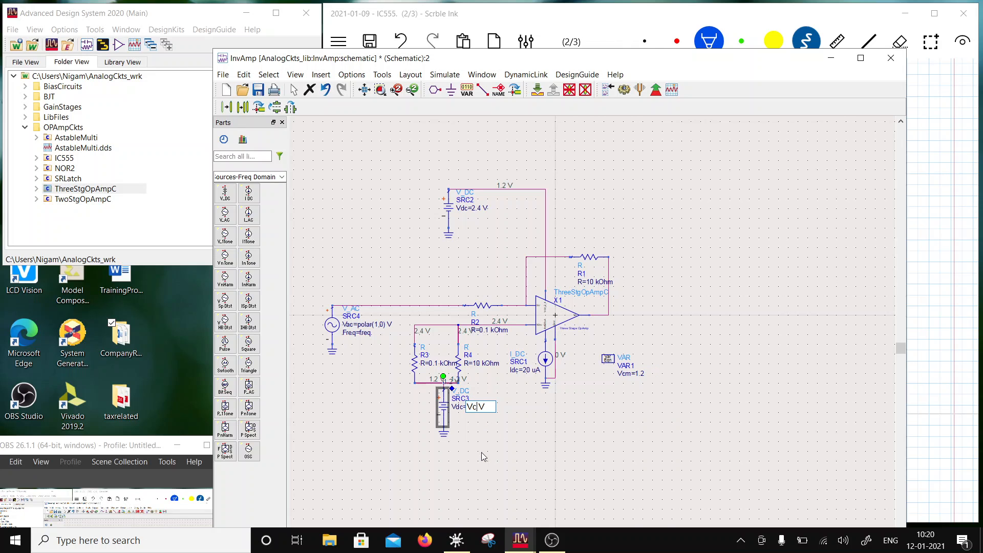
type("m")
key("Return")
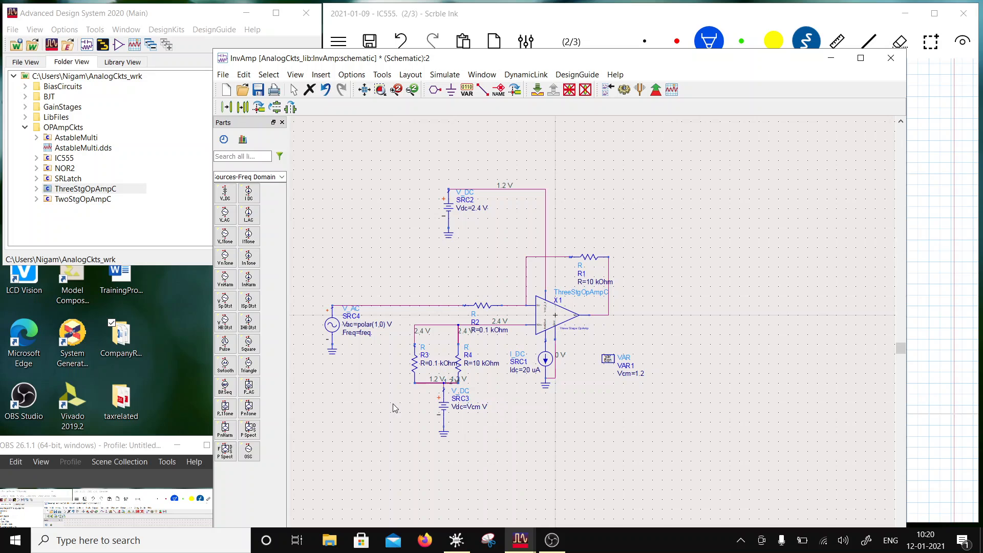
- Set the AC source's Vdc to Vcm with unit V and display that parameter on the schematic
double_click(335, 334)
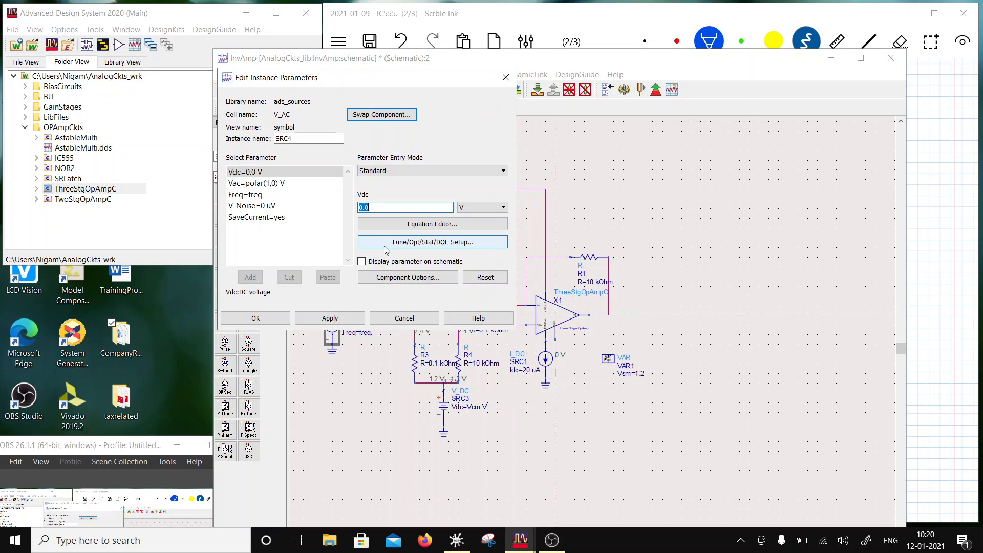
left_click(361, 262)
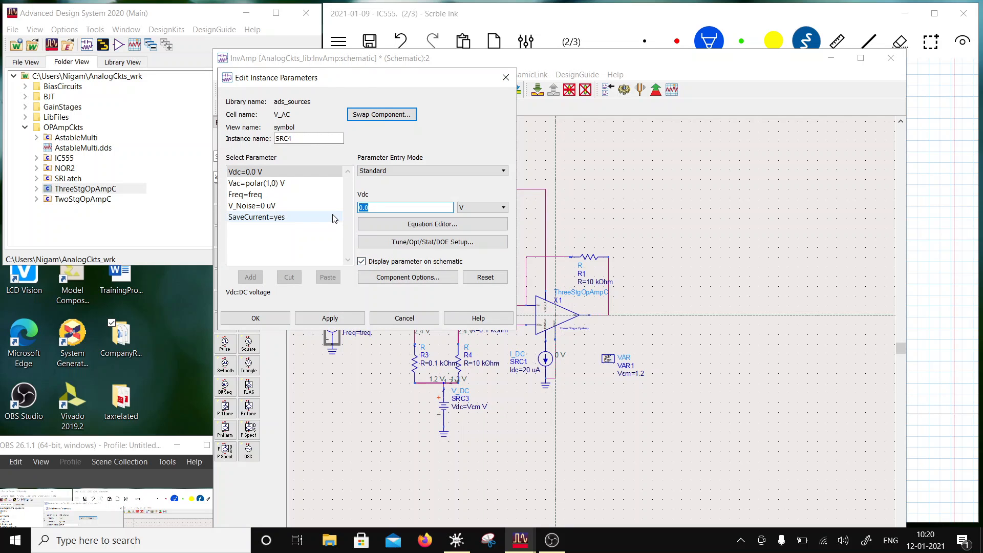
type("Vcm")
left_click(482, 208)
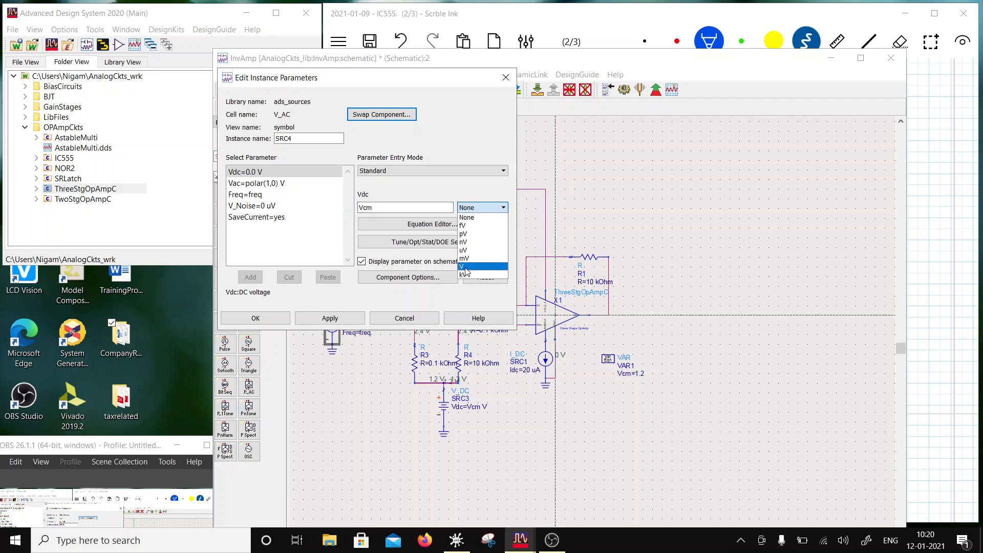
left_click(465, 267)
left_click(330, 318)
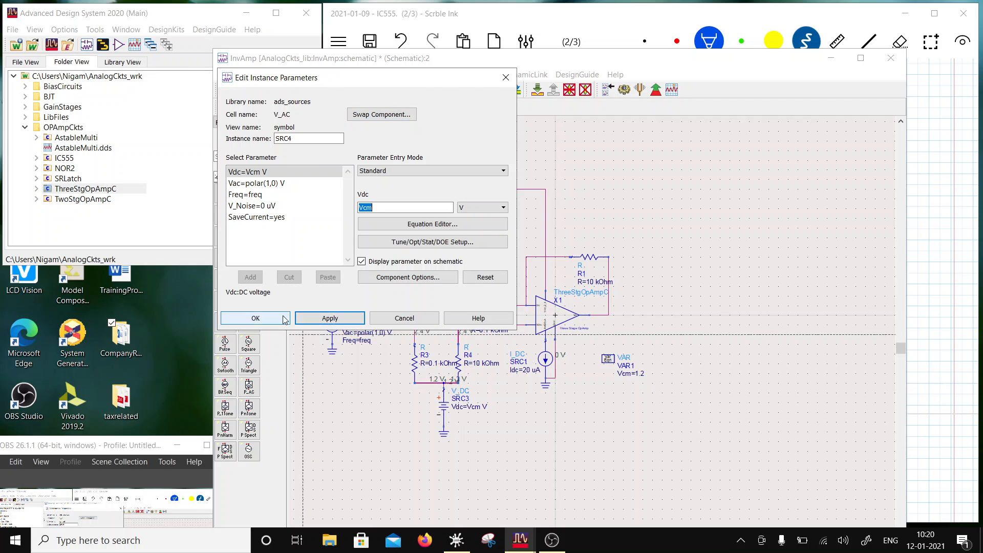
left_click(285, 318)
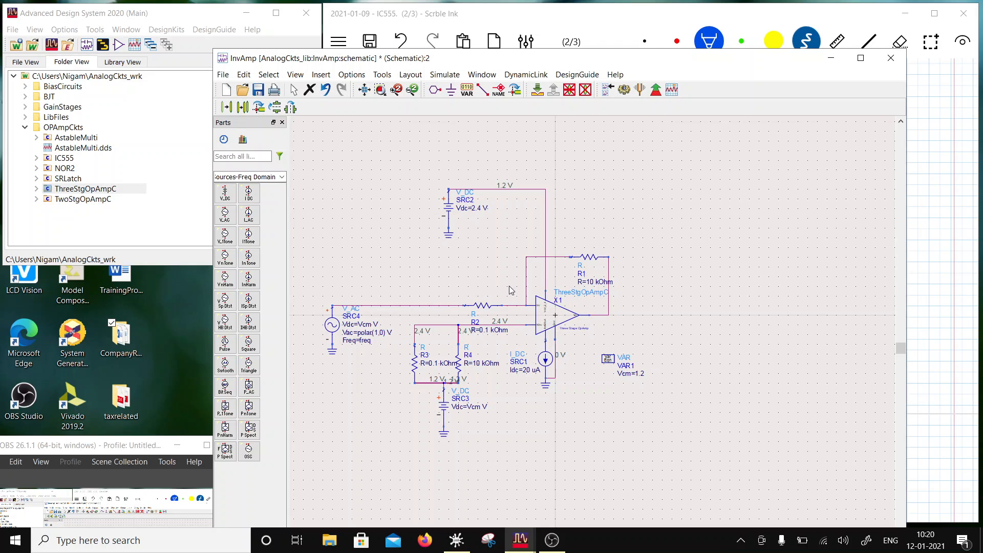
- Label the op-amp's output wire vo
left_click(498, 90)
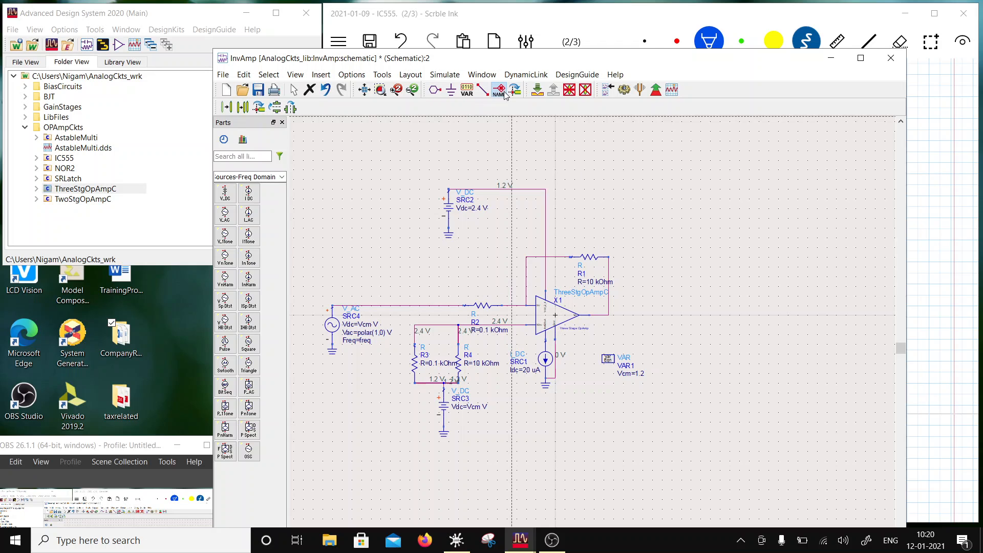
left_click(600, 315)
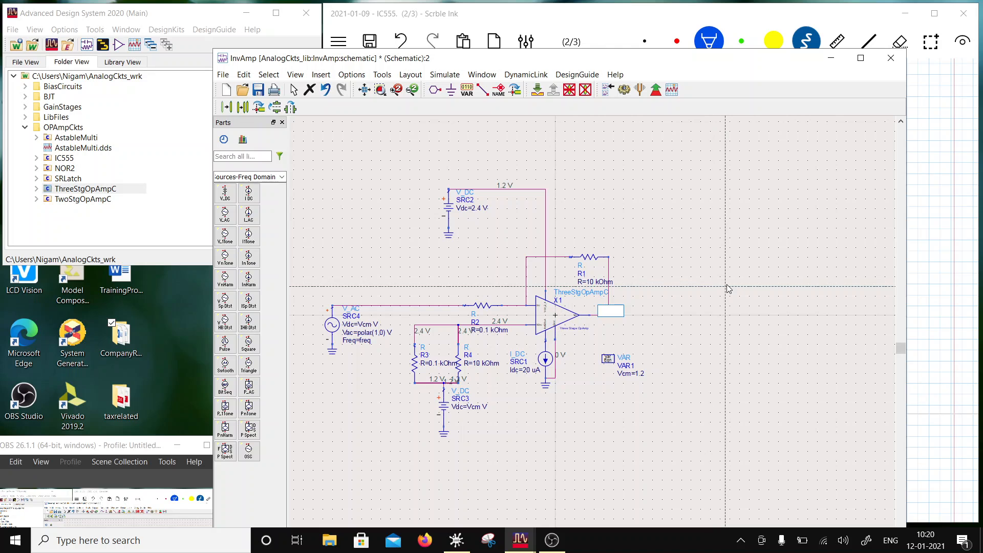
type("Vo")
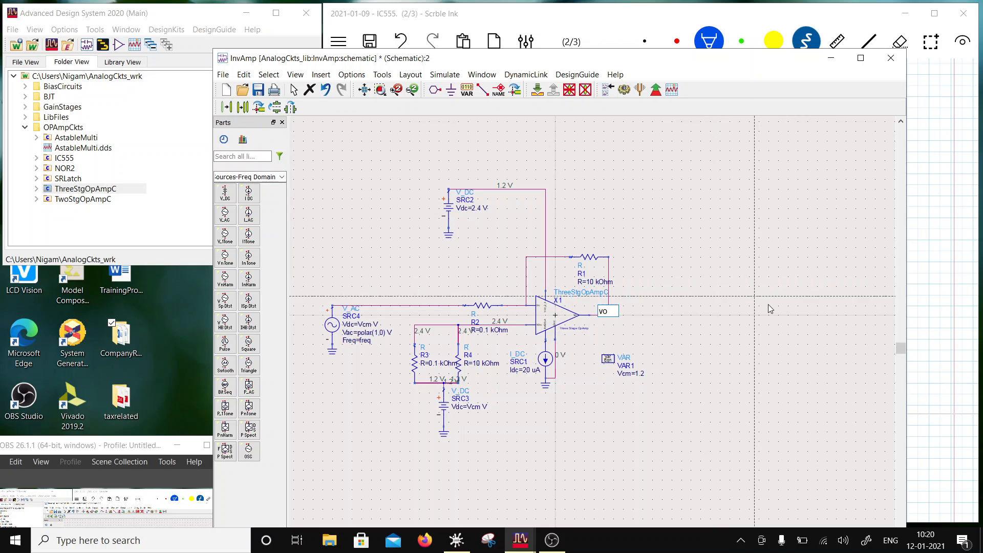
key("Return")
key("Escape")
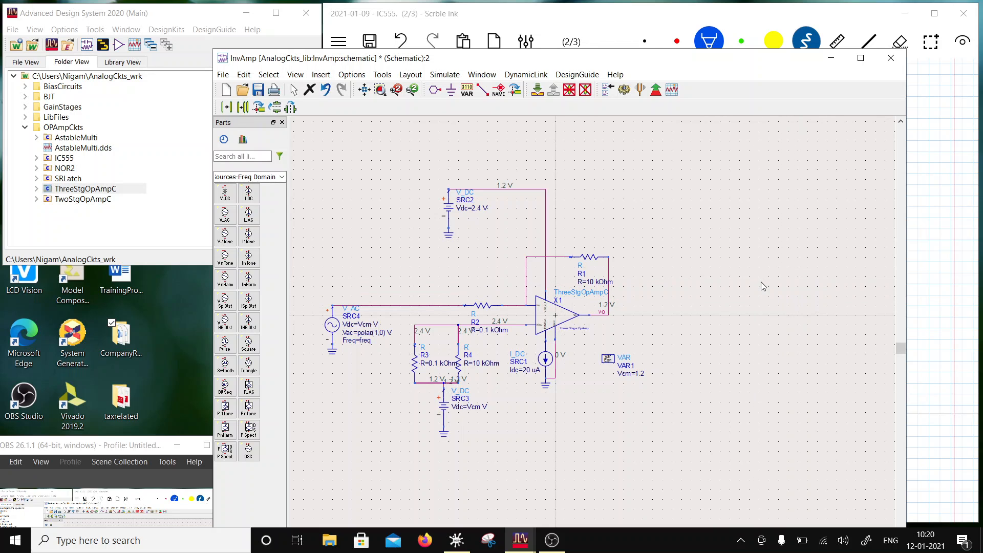
- Insert the StudyPDKInclude cell from the LibFiles folder into the schematic above the AC source
left_click(25, 119)
left_click_drag(65, 152, 373, 223)
left_click(373, 222)
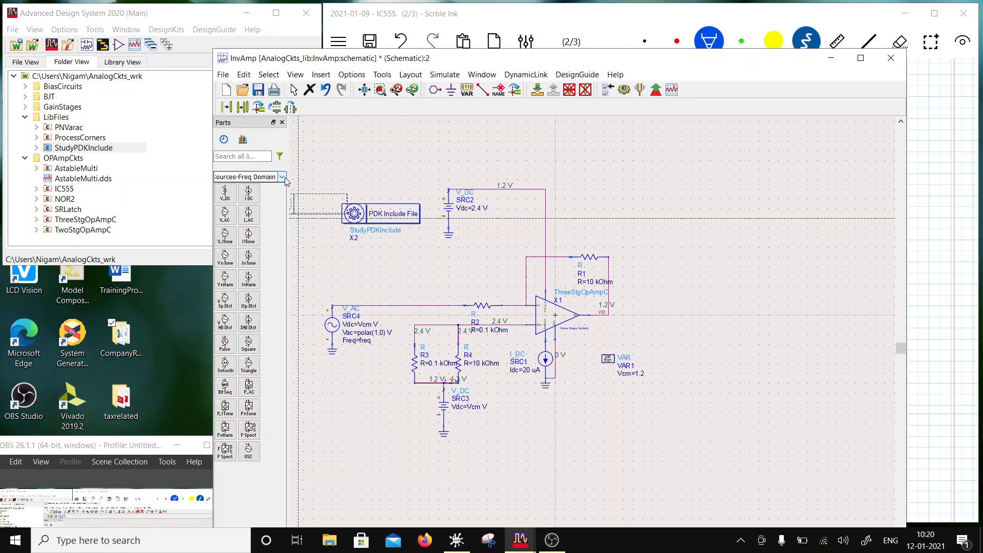
- Place an AC simulation controller from the Simulation-AC palette just below the PDK include block
left_click(282, 177)
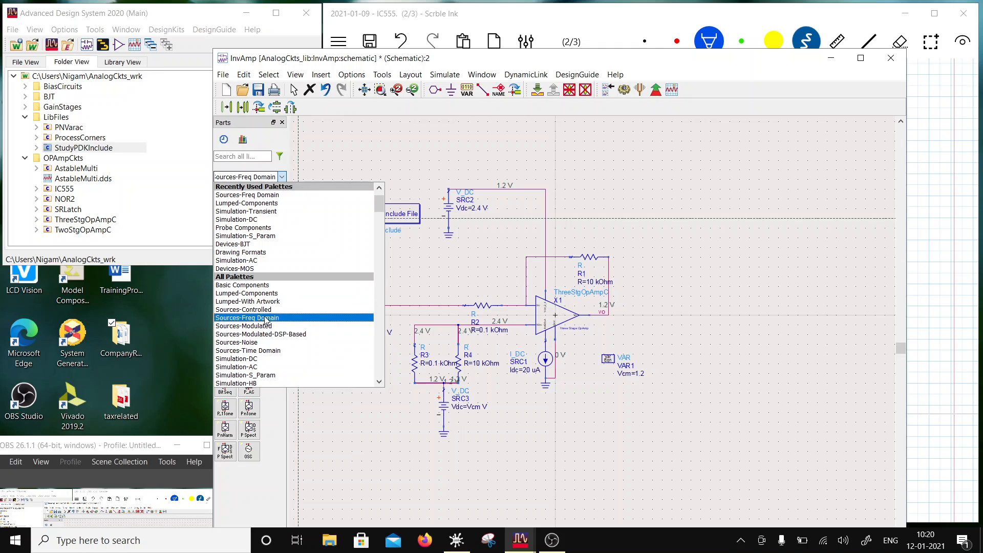
left_click(258, 260)
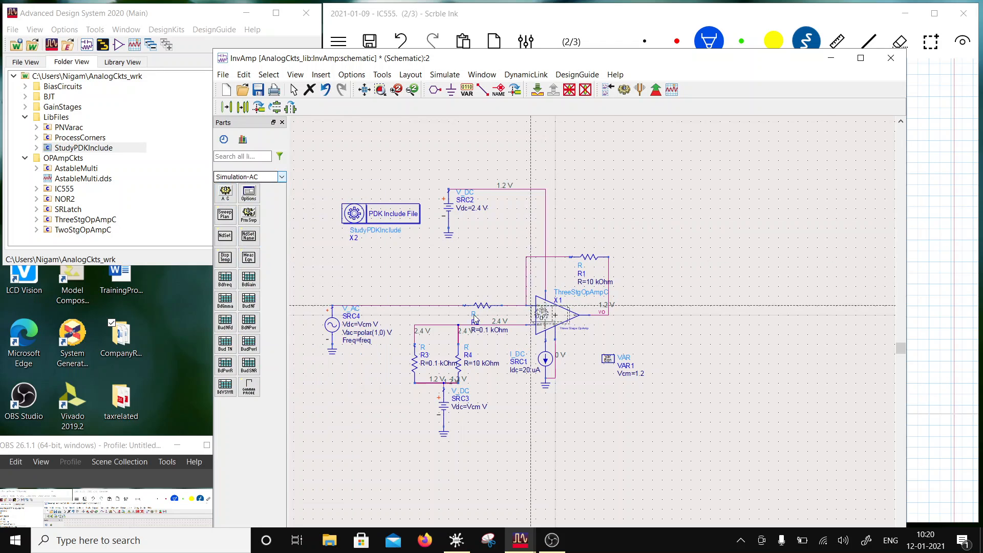
left_click(342, 243)
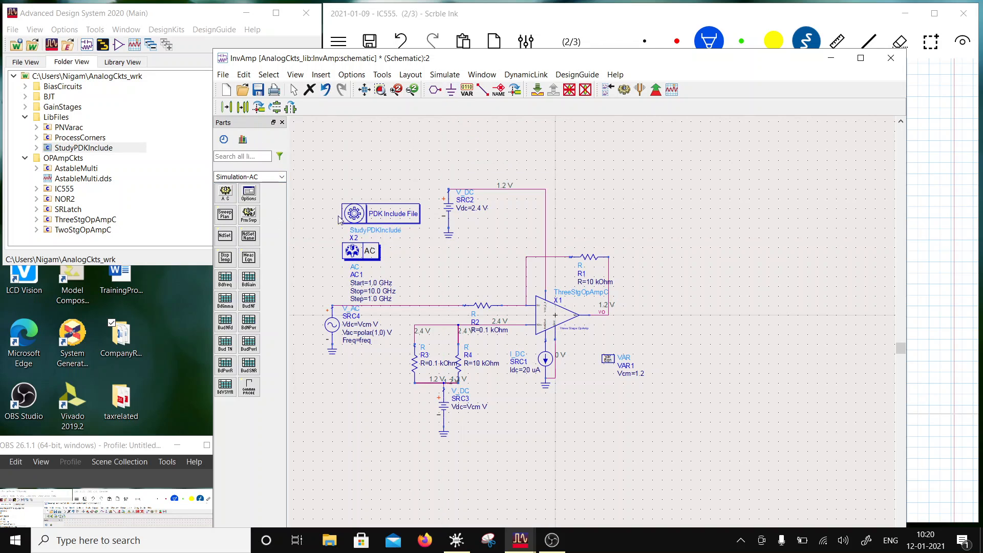
- Configure the AC controller for a logarithmic sweep from 1.0 Hz to 10.0 GHz with 80 points per decade
double_click(359, 251)
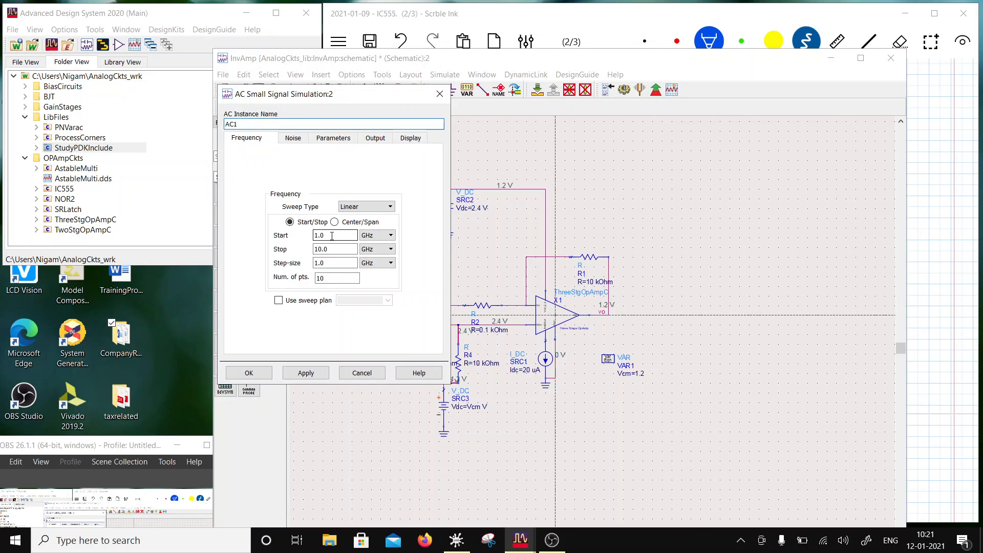
left_click(381, 236)
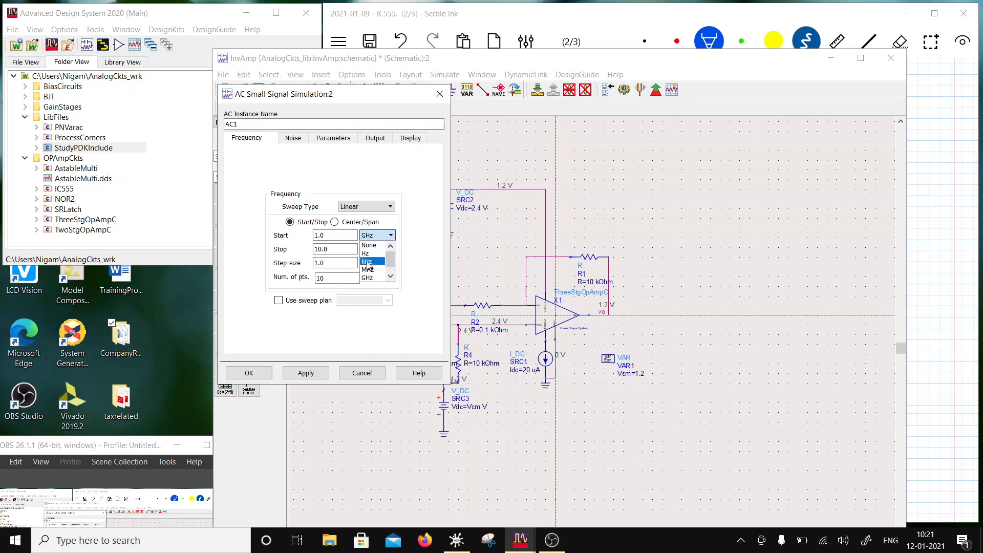
left_click(370, 253)
left_click(328, 250)
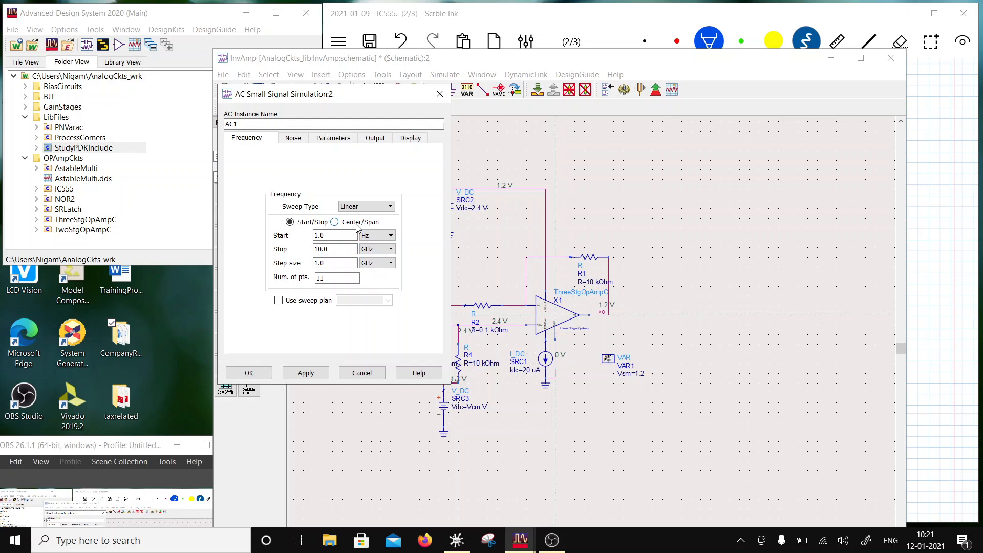
left_click(364, 207)
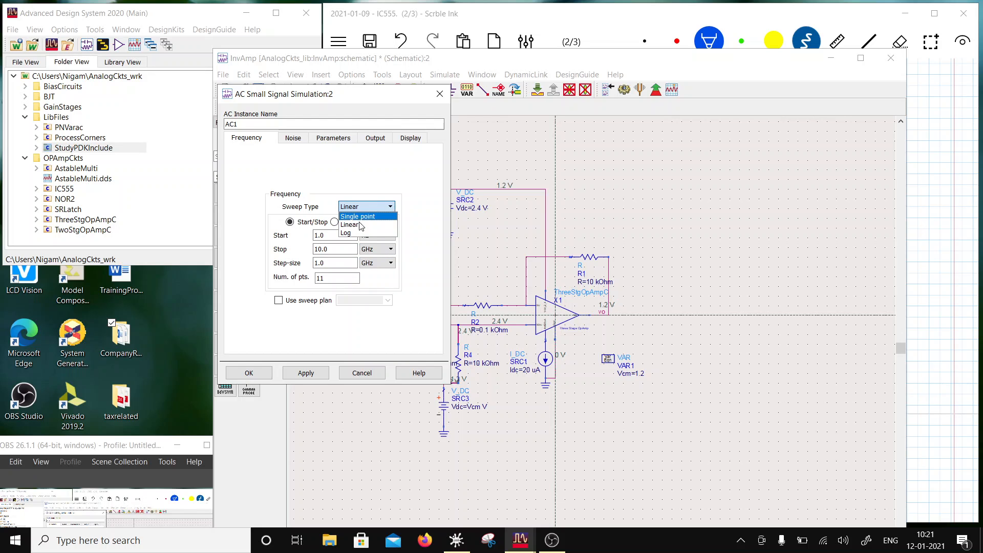
left_click(346, 233)
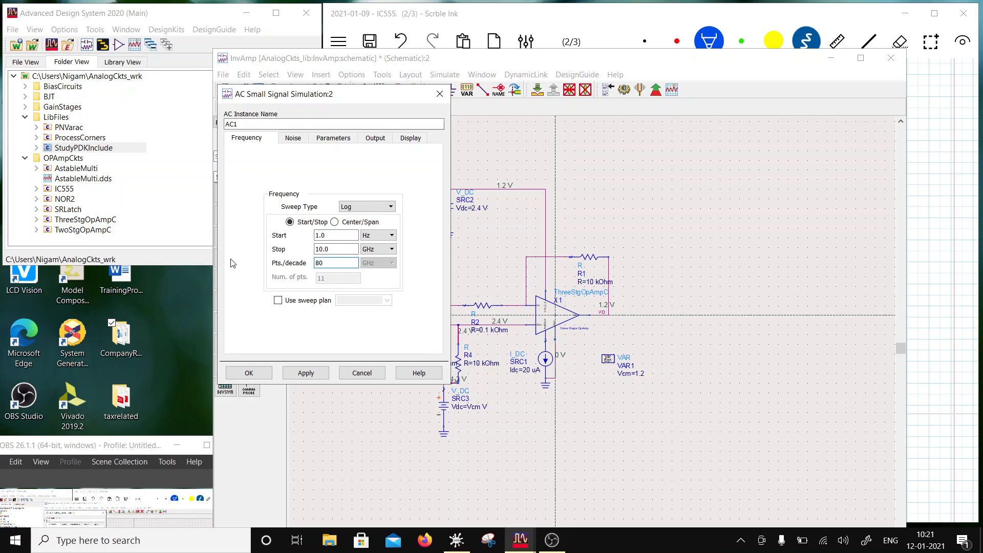
- Display the AC controller's Dec parameter instead of Step on the schematic and shift the controller slightly right, clear of the AC source
left_click(401, 139)
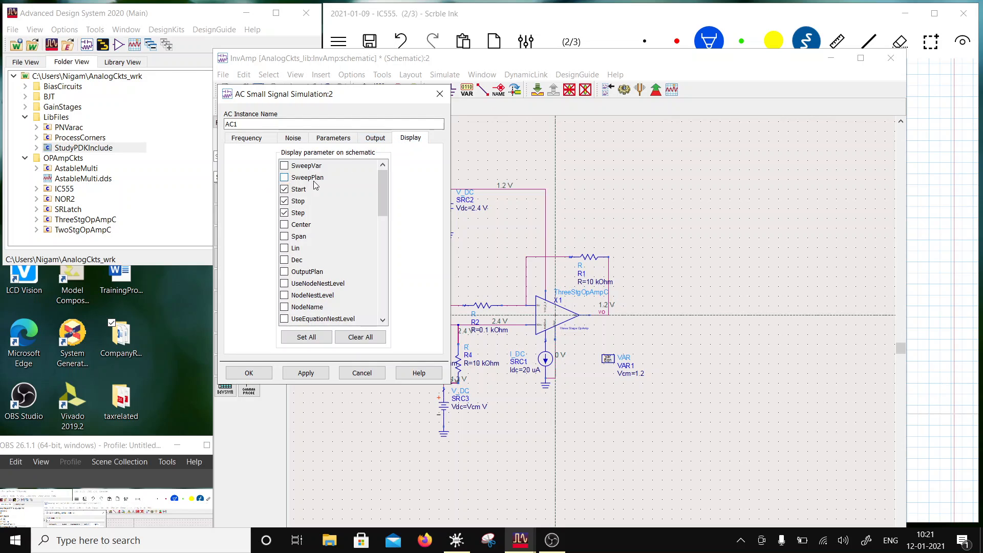
left_click(284, 213)
left_click(284, 260)
left_click(248, 373)
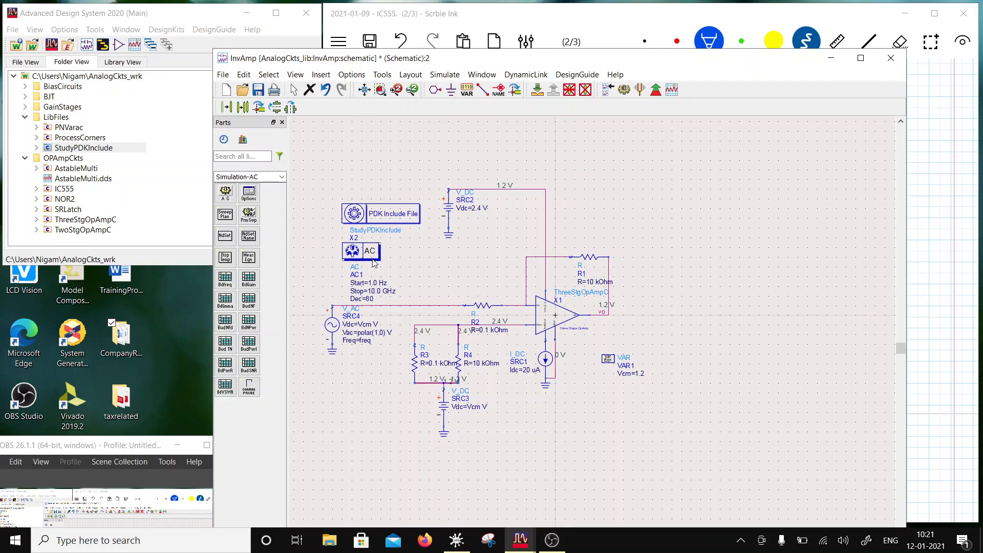
left_click_drag(373, 264, 409, 252)
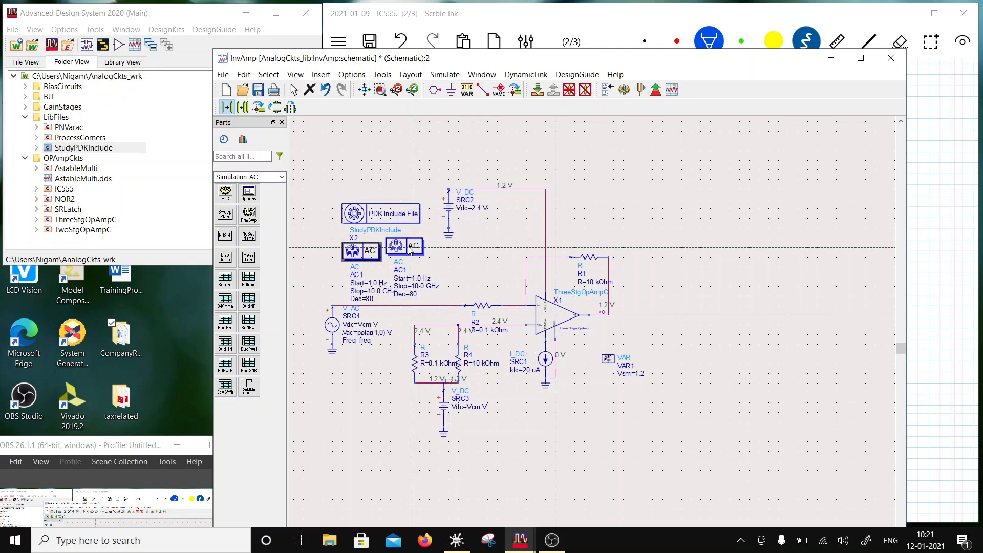
- Save the InvAmp schematic and run its AC simulation
left_click(258, 90)
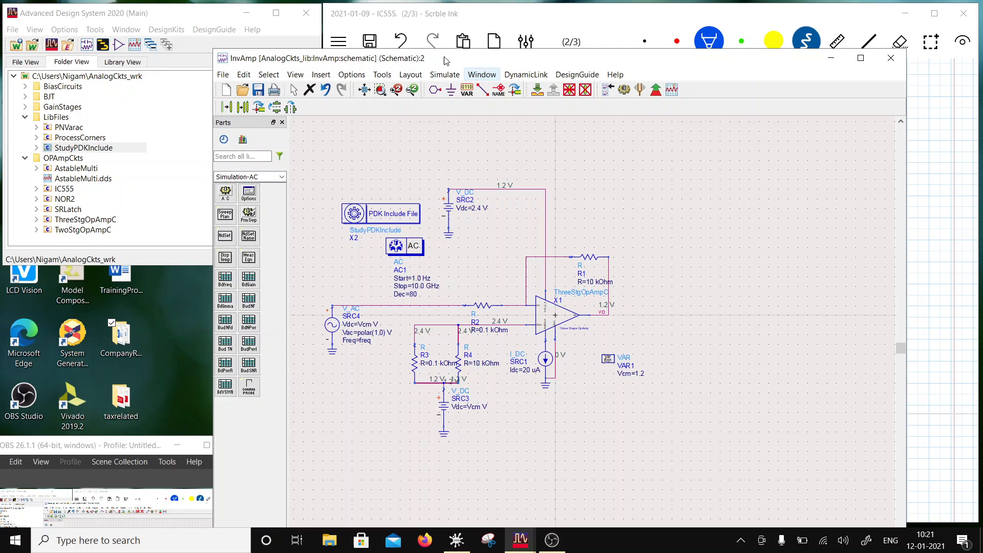
left_click(624, 90)
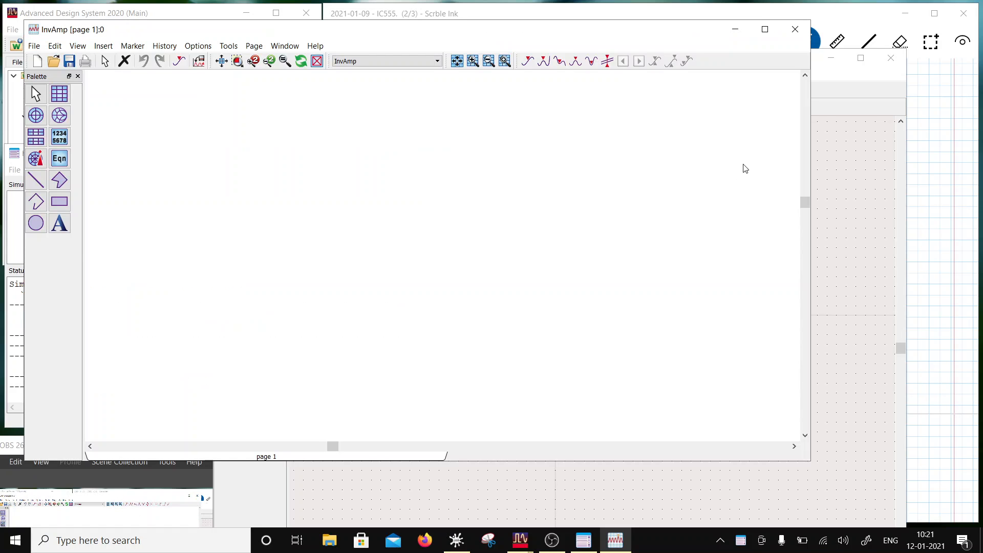
- Return to the schematic, move R2's label text above the resistor, and save the design
left_click(826, 146)
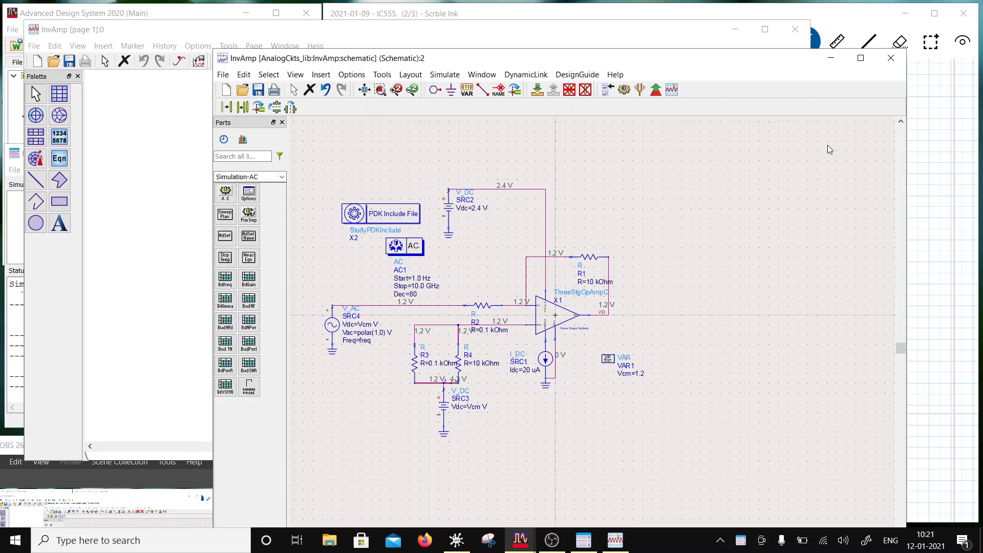
left_click(486, 303)
key("F5")
left_click_drag(459, 283, 484, 292)
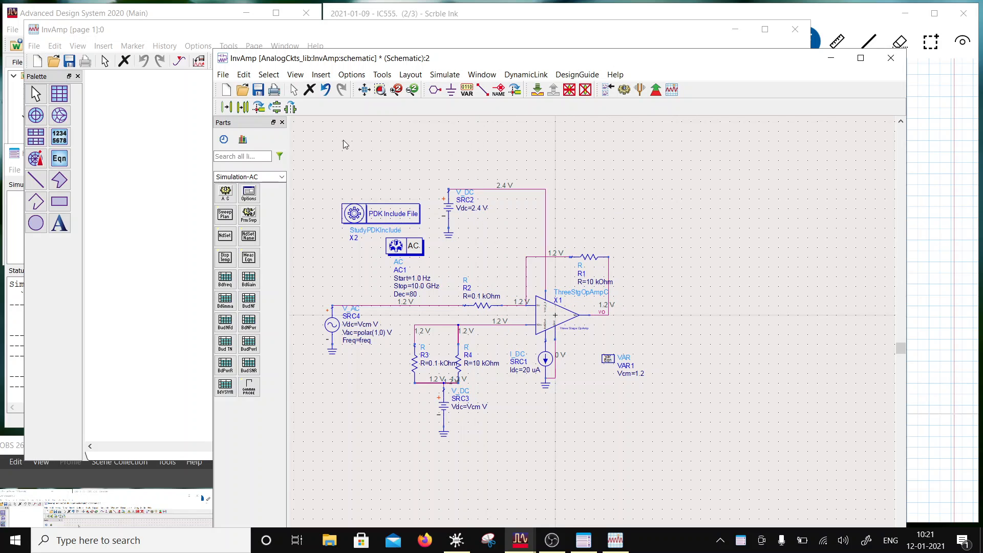
left_click(258, 90)
- Insert a rectangular plot of vo in dB from the InvAmp dataset on the data display page
left_click(158, 313)
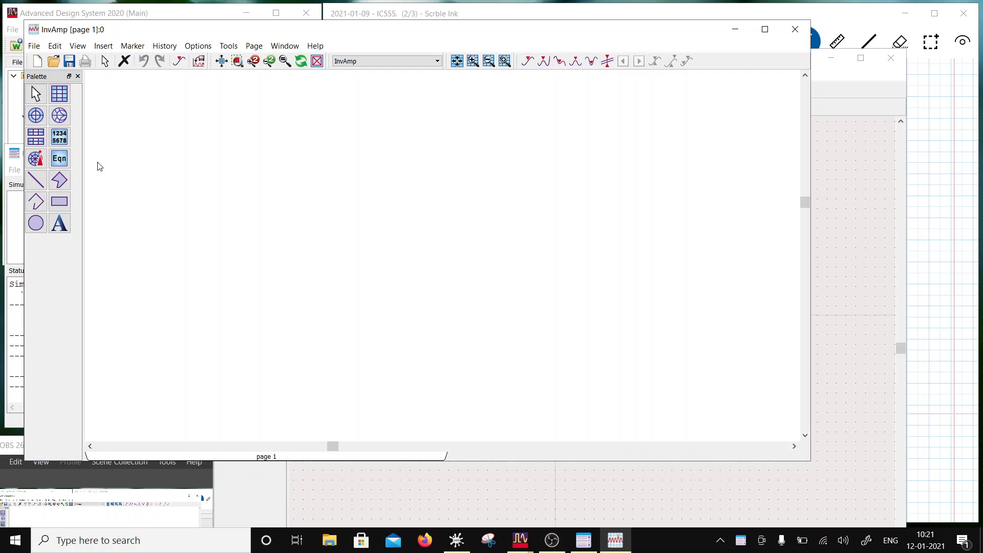
left_click(61, 93)
left_click(183, 134)
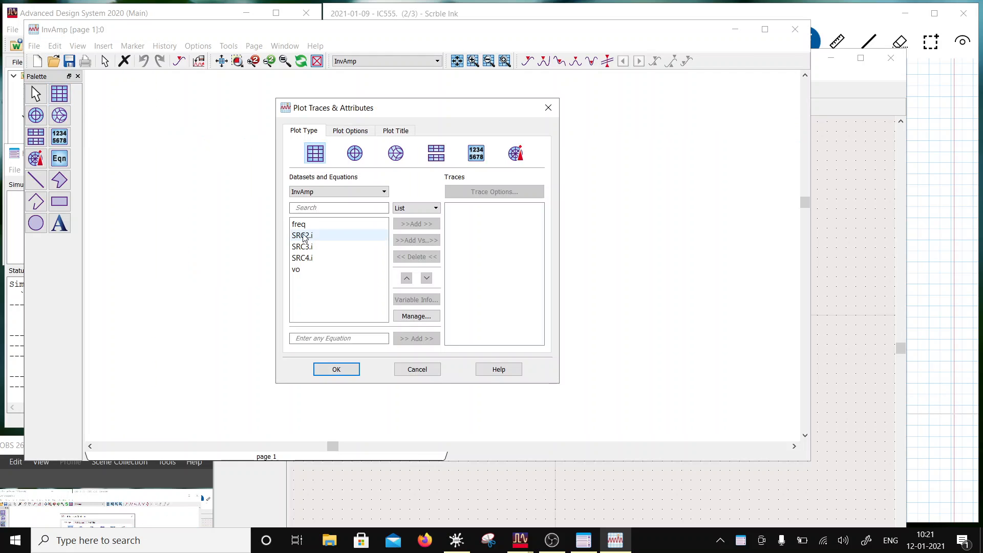
left_click(301, 270)
left_click(416, 224)
left_click(399, 332)
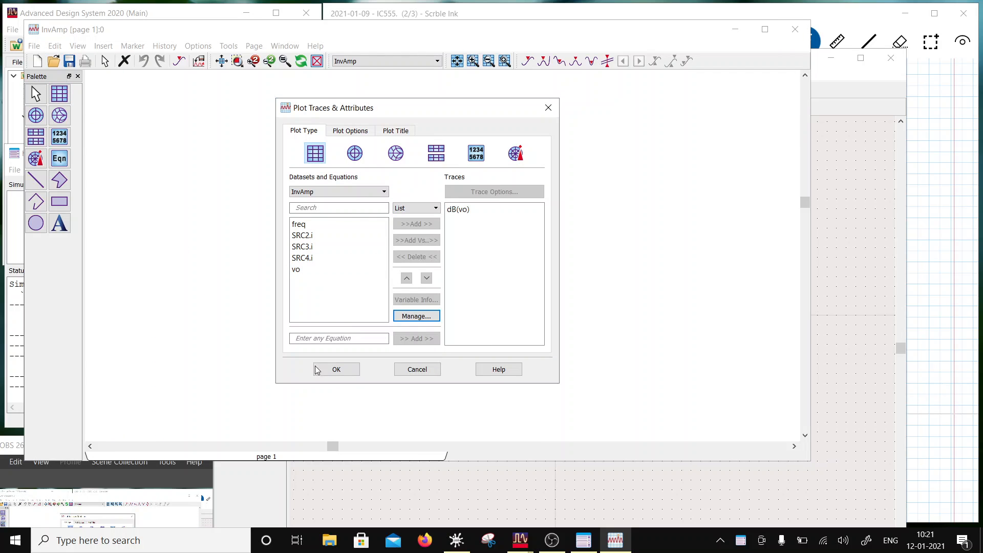
left_click(336, 369)
- Set the plot's X axis to a log scale and thicken the dB(vo) trace to 1.5 points
double_click(281, 222)
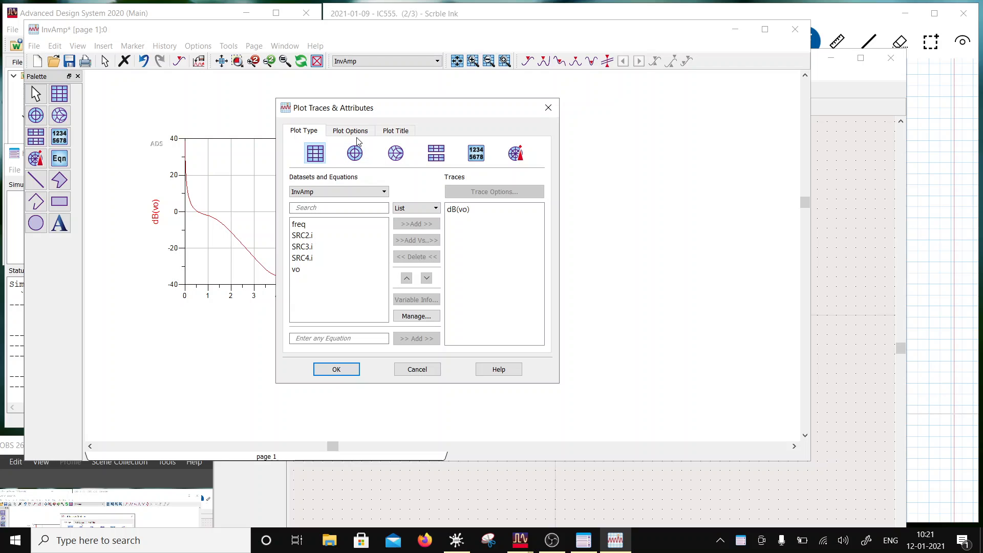
left_click(350, 132)
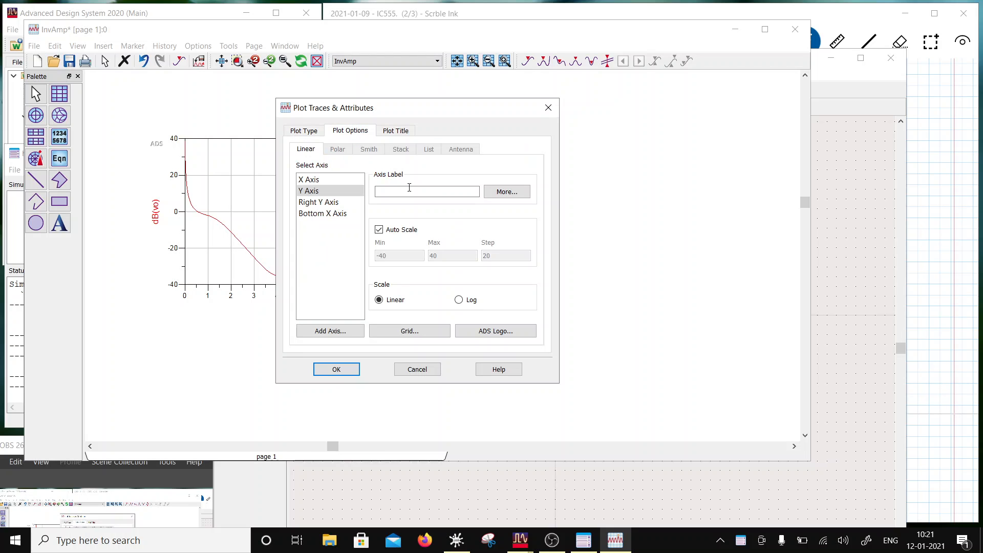
left_click(458, 300)
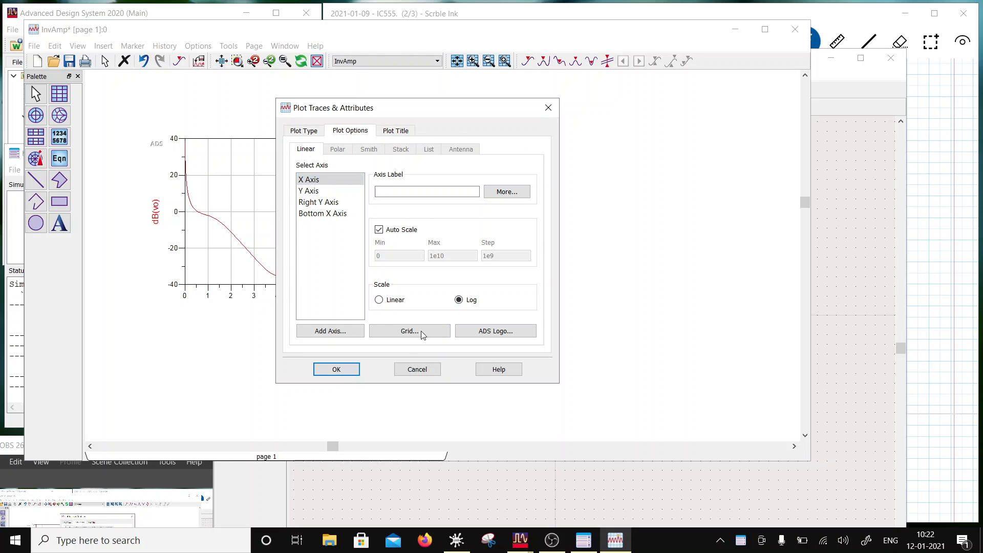
left_click(337, 369)
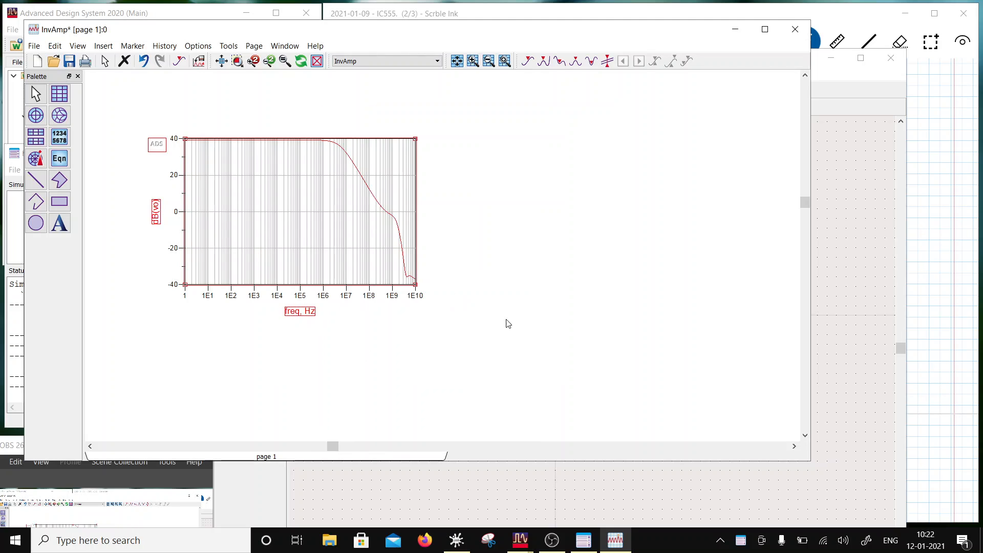
double_click(317, 140)
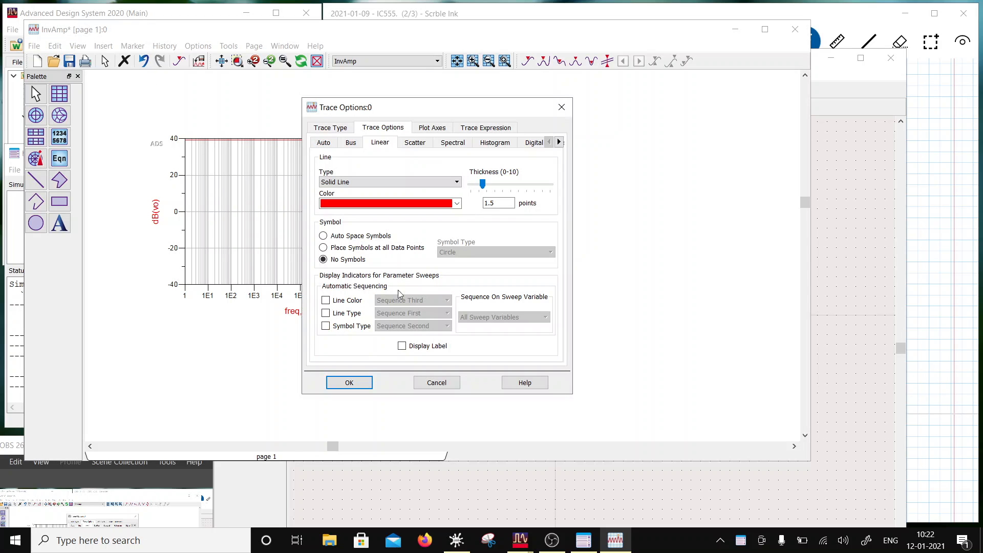
left_click(350, 383)
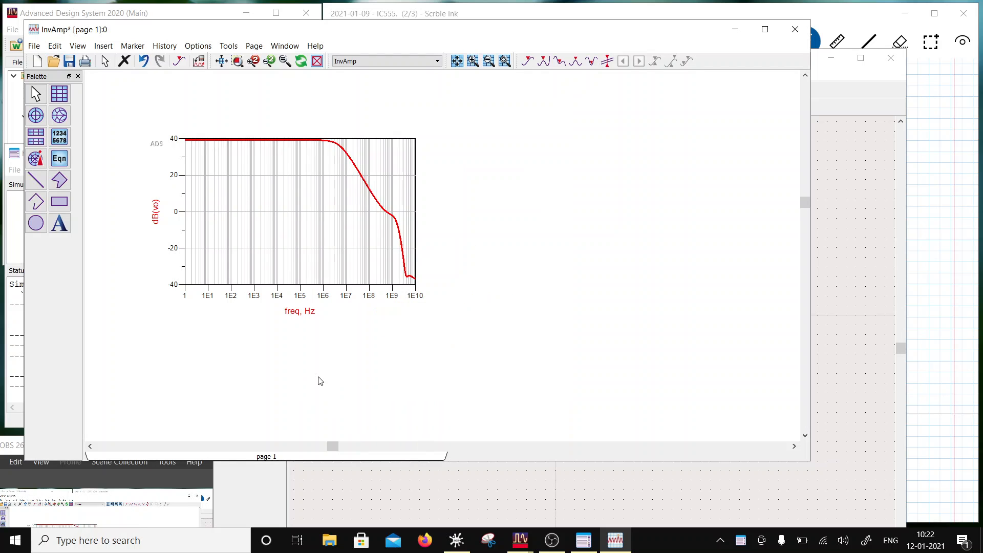
- Place a marker on the flat part of the dB(vo) trace at about 22 Hz and move its readout inside the plot
left_click(133, 46)
left_click(139, 63)
left_click(222, 141)
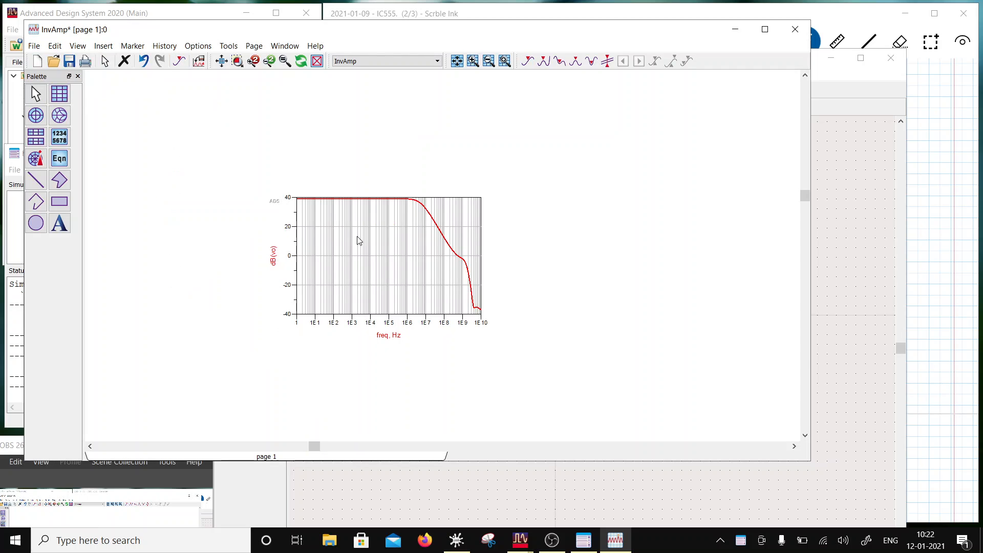
left_click(133, 46)
left_click(151, 64)
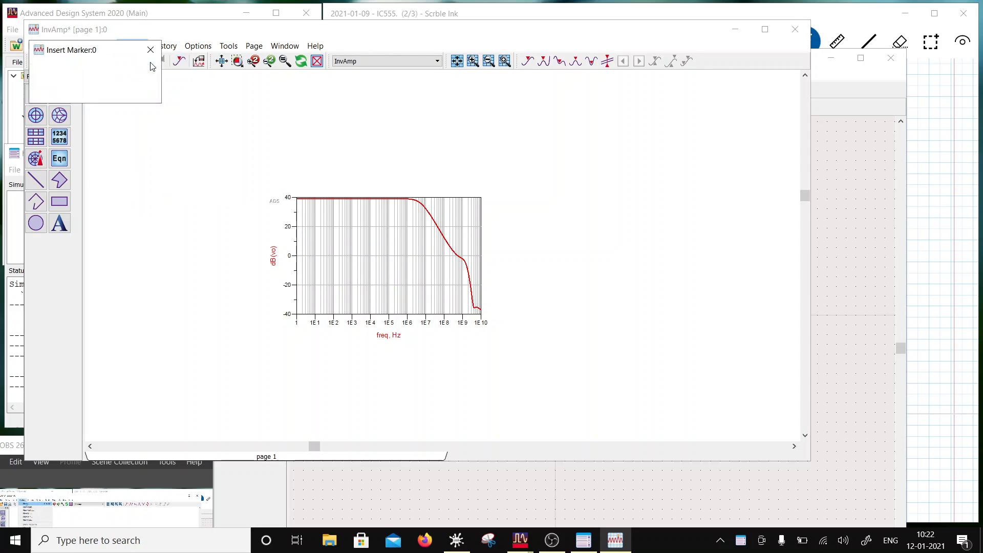
left_click(323, 200)
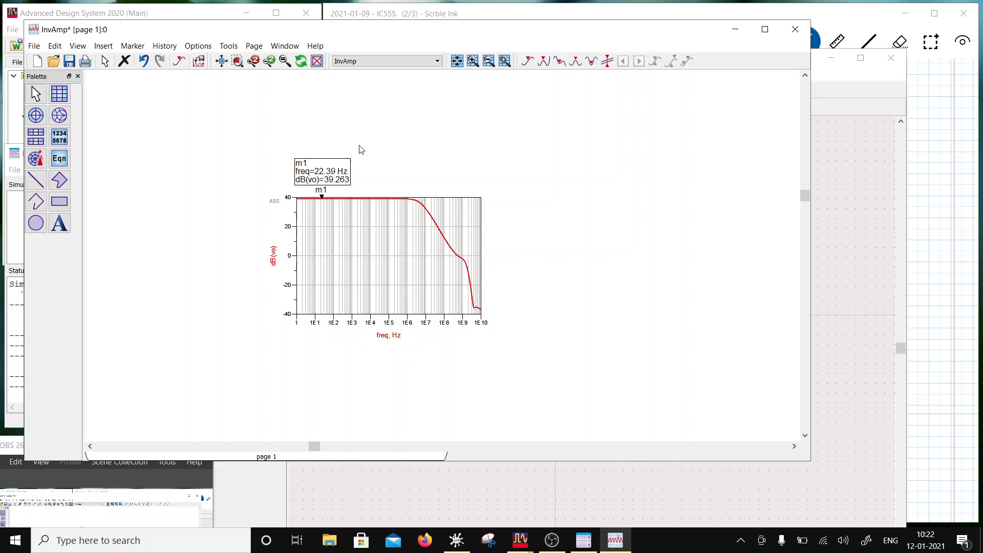
left_click_drag(326, 167, 331, 211)
- Add vo from the ThreeStgOpAmp dataset to the same plot as a dB trace
double_click(380, 265)
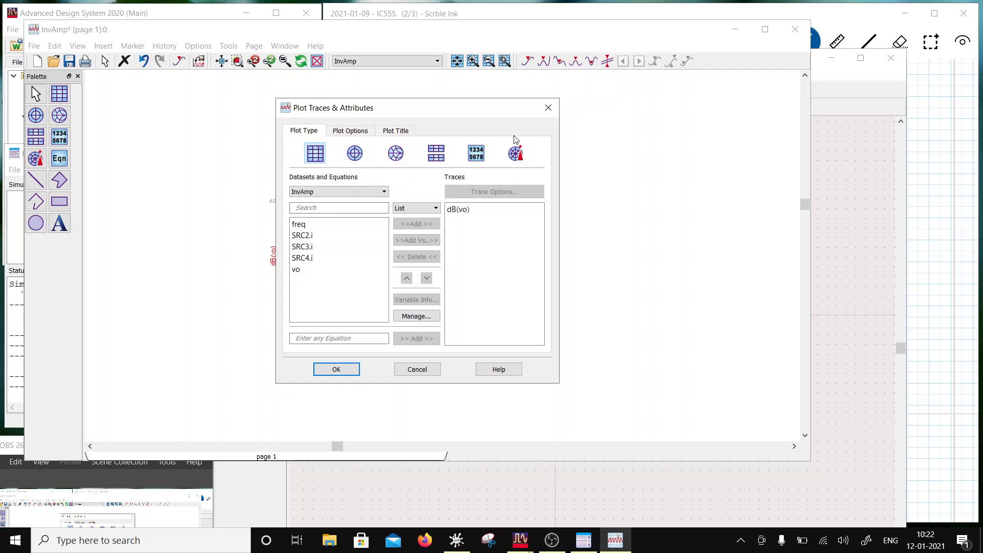
left_click(385, 192)
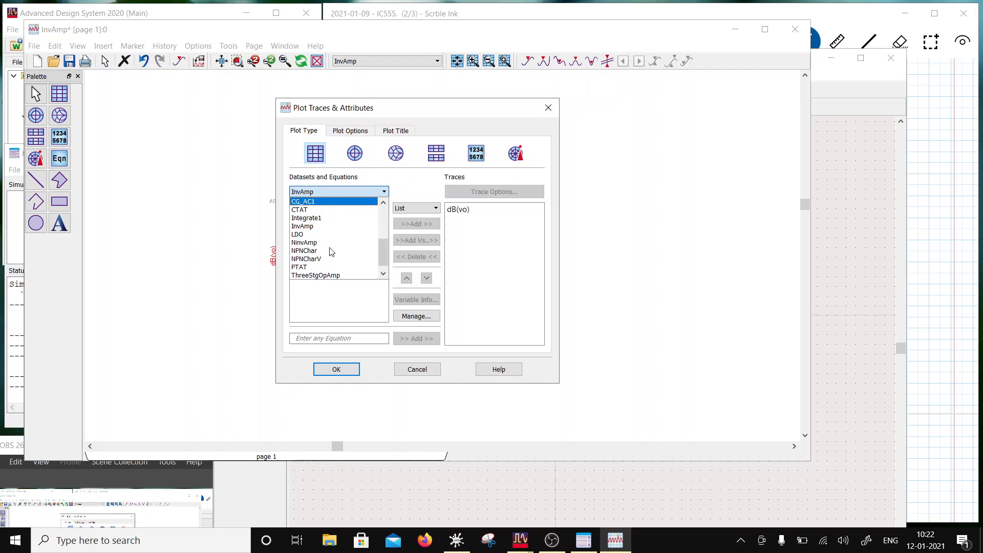
left_click(326, 275)
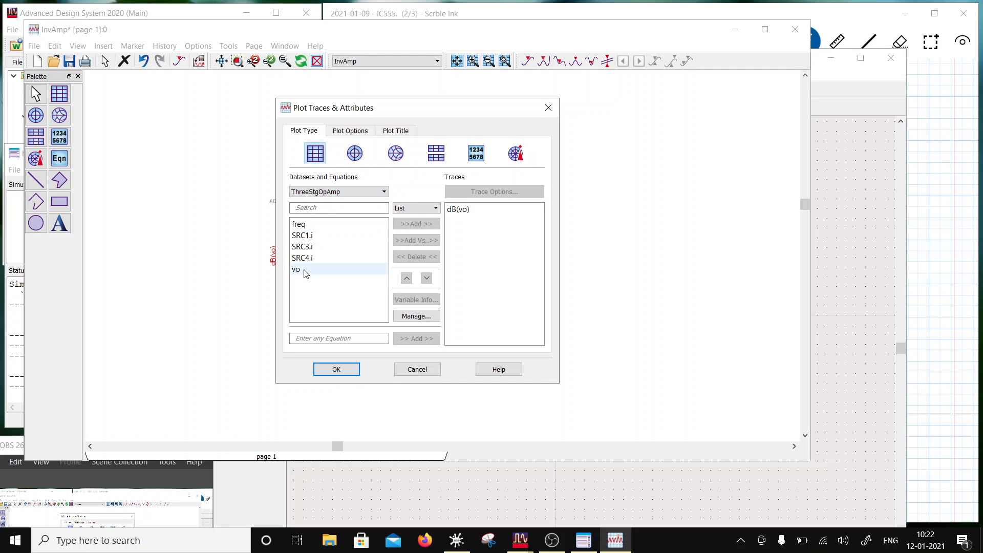
left_click(306, 272)
left_click(412, 225)
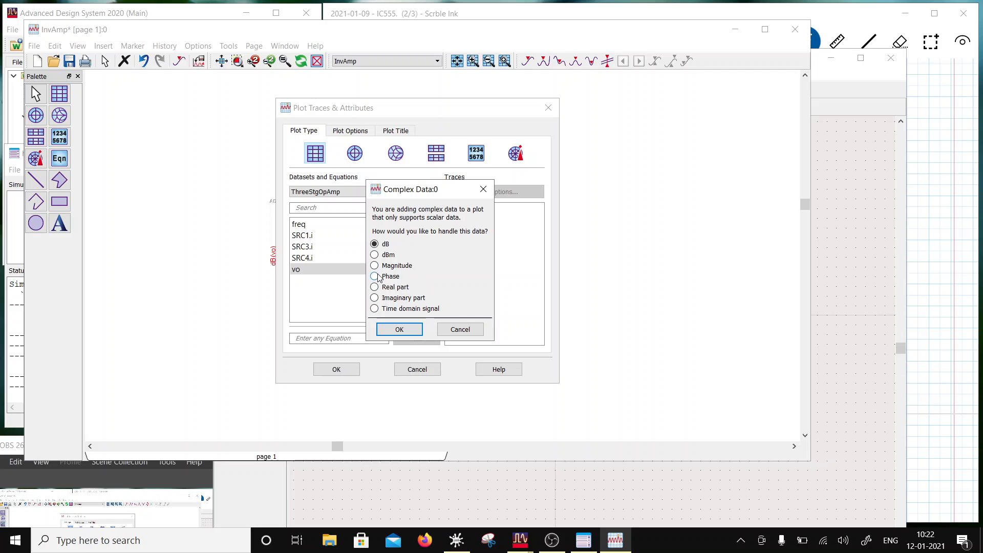
left_click(399, 329)
- Format the dB(ThreeStgOpAmp..vo) trace as a Short Dash line 1.5 points thick and apply the plot changes
left_click(480, 222)
double_click(479, 225)
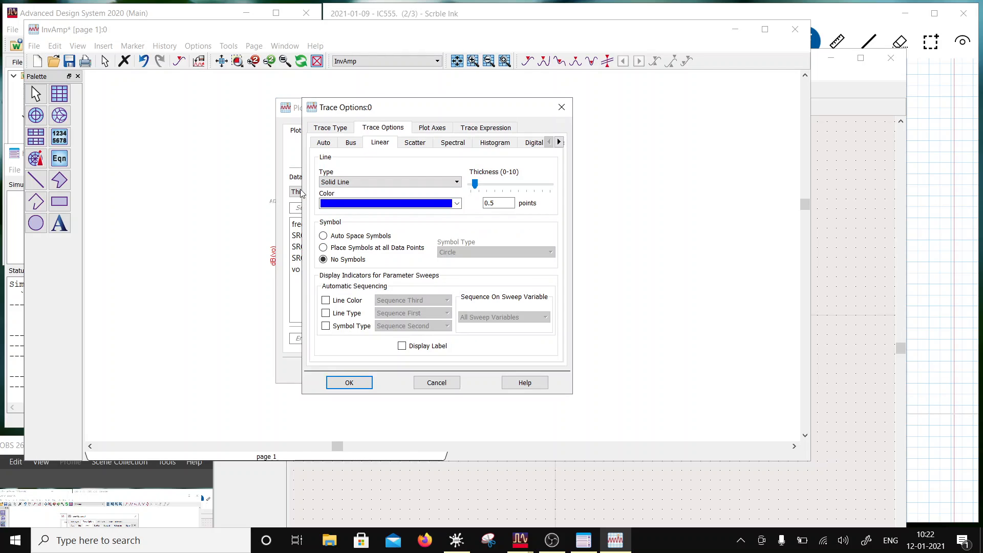
left_click(439, 183)
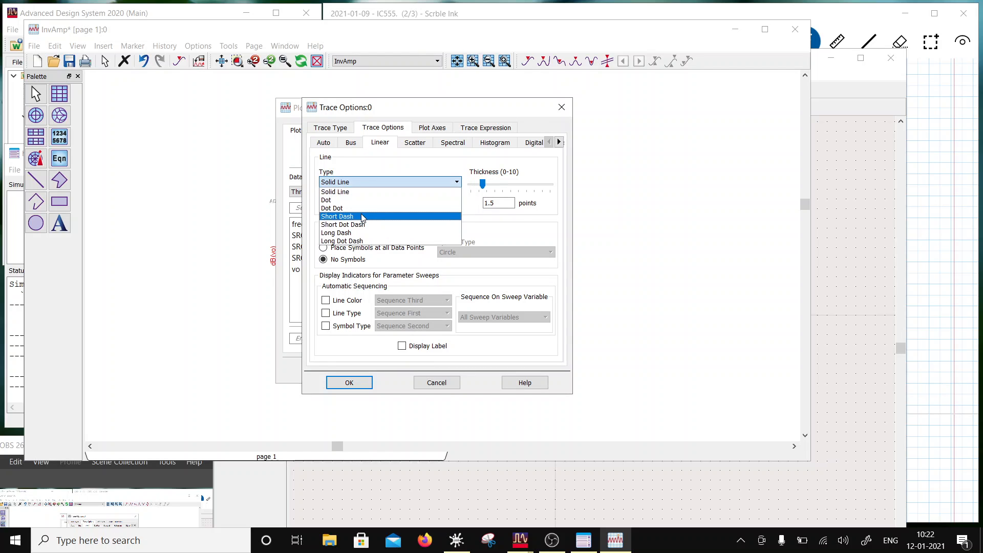
left_click(363, 219)
left_click(353, 382)
left_click(337, 368)
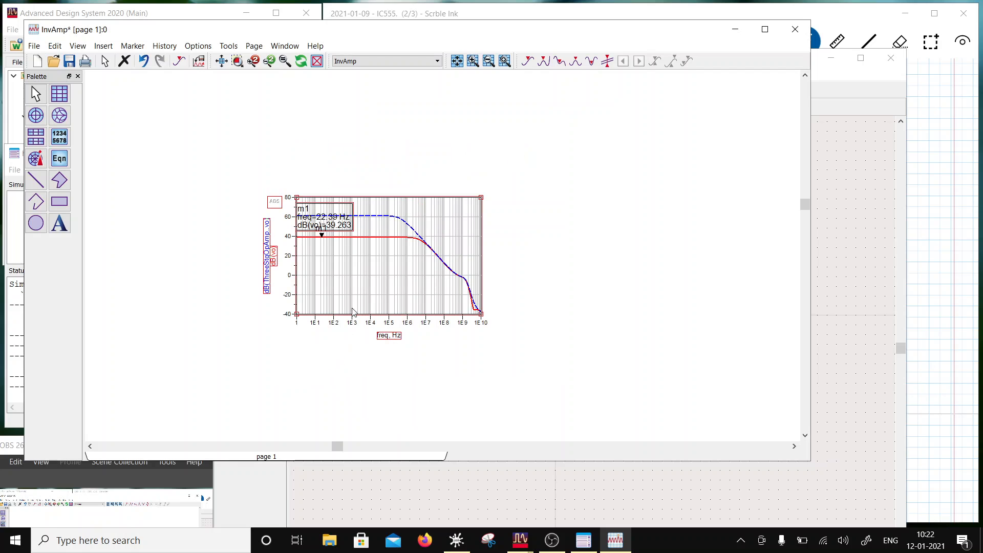
- Move marker m1's readout just below the solid dB(vo) trace
left_click_drag(347, 219, 348, 256)
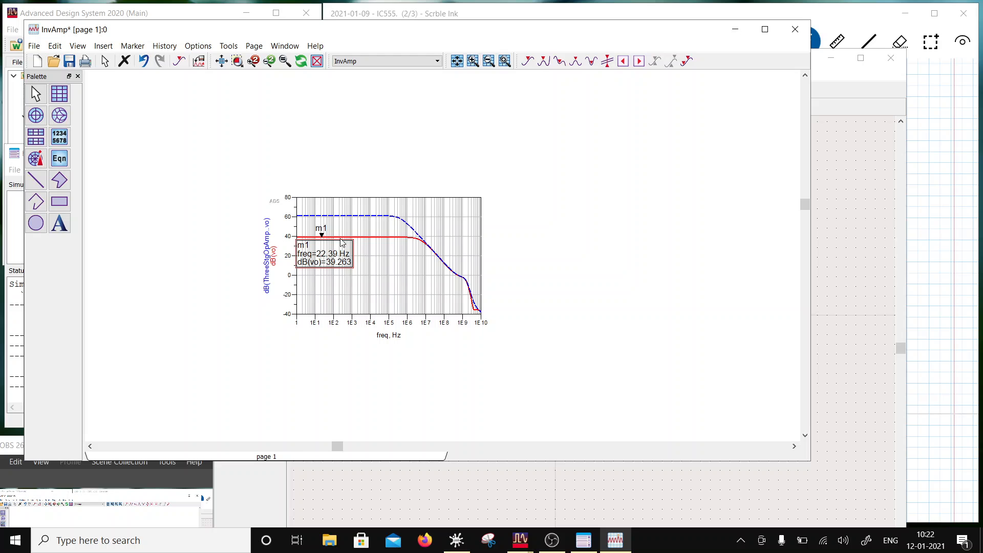
left_click_drag(327, 261, 333, 260)
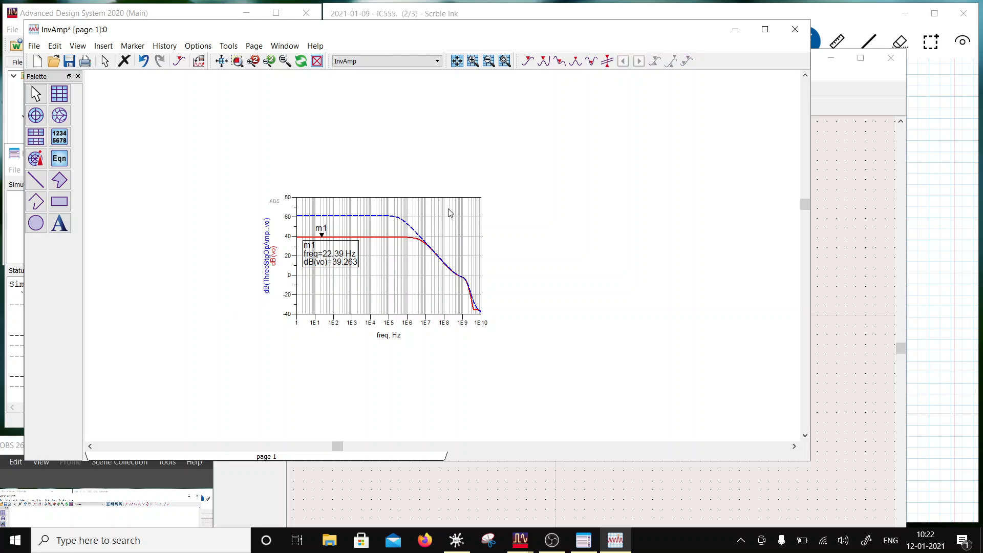
- Add vo from the InvAmp dataset to the existing plot as a Phase trace
double_click(409, 295)
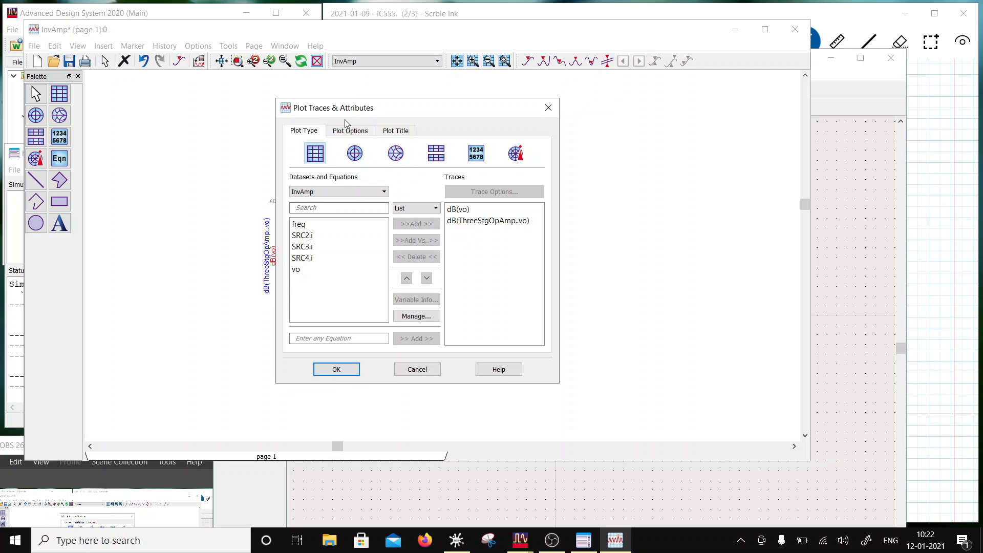
left_click(315, 269)
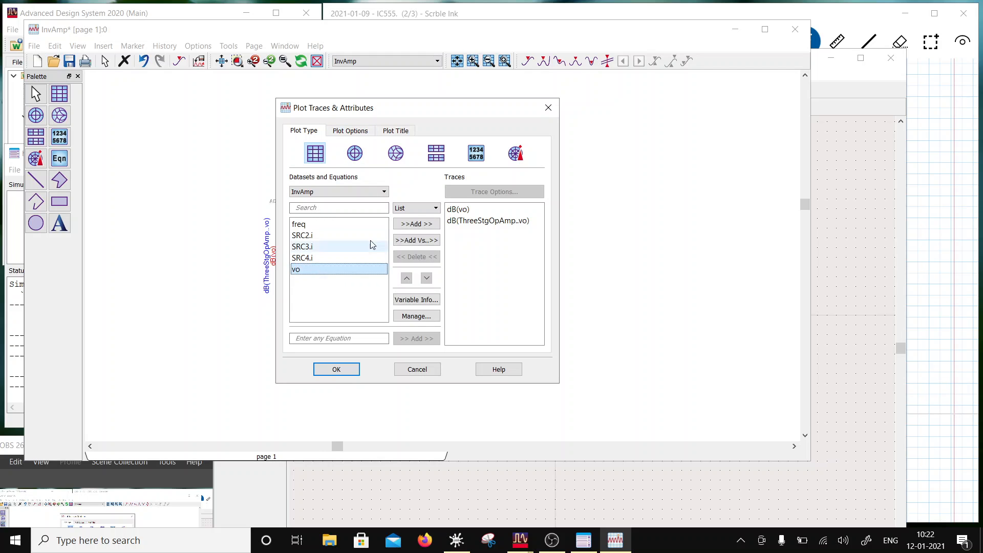
left_click(419, 225)
left_click(384, 277)
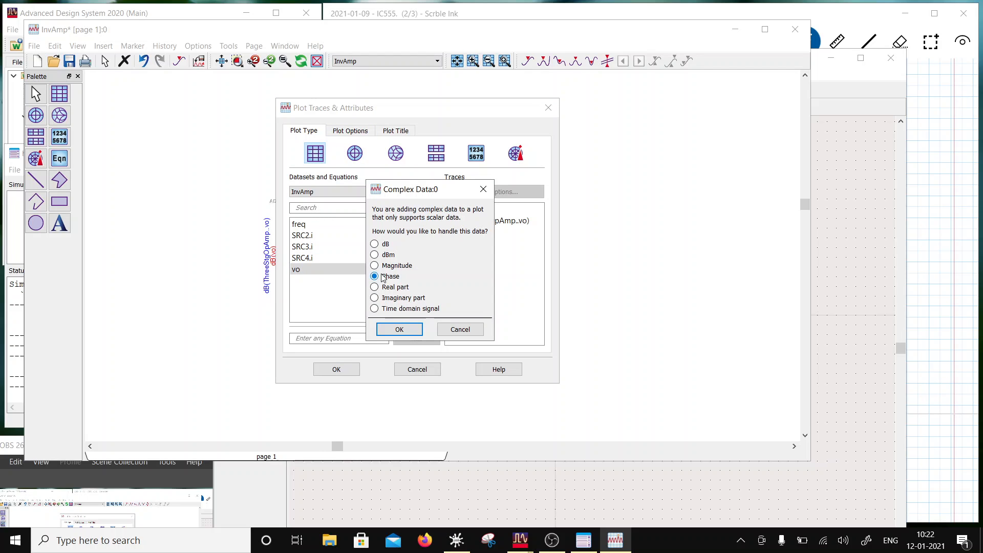
left_click(411, 328)
- Format the phase(vo) trace as a green solid line 1.5 points thick and assign it to the Right Y Axis
double_click(463, 232)
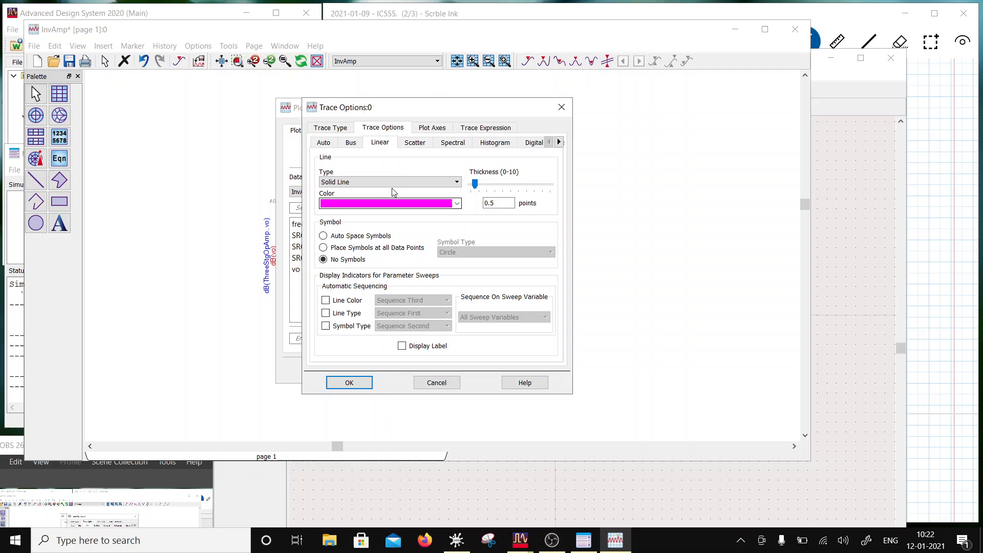
left_click(444, 204)
left_click(385, 238)
left_click_drag(476, 183, 482, 183)
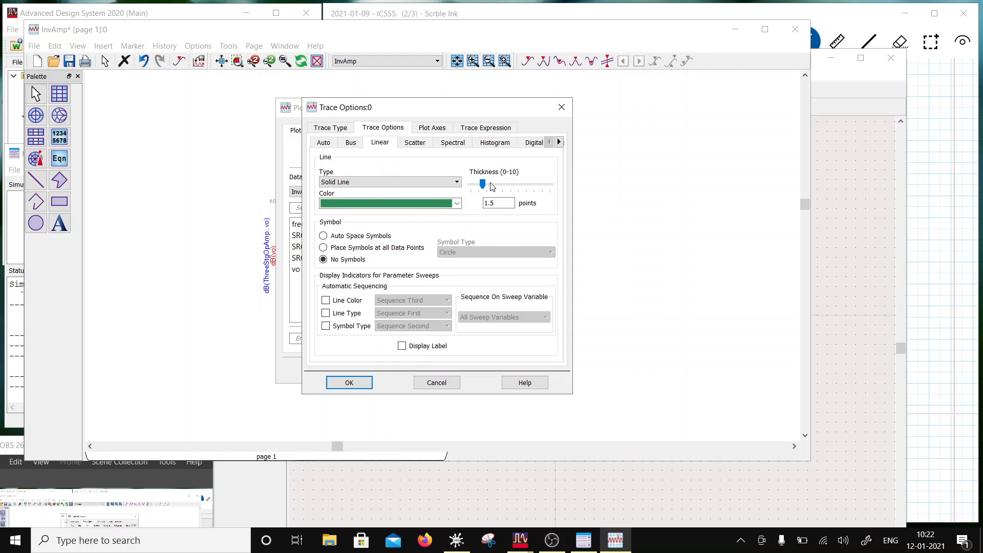
left_click(431, 128)
left_click(501, 253)
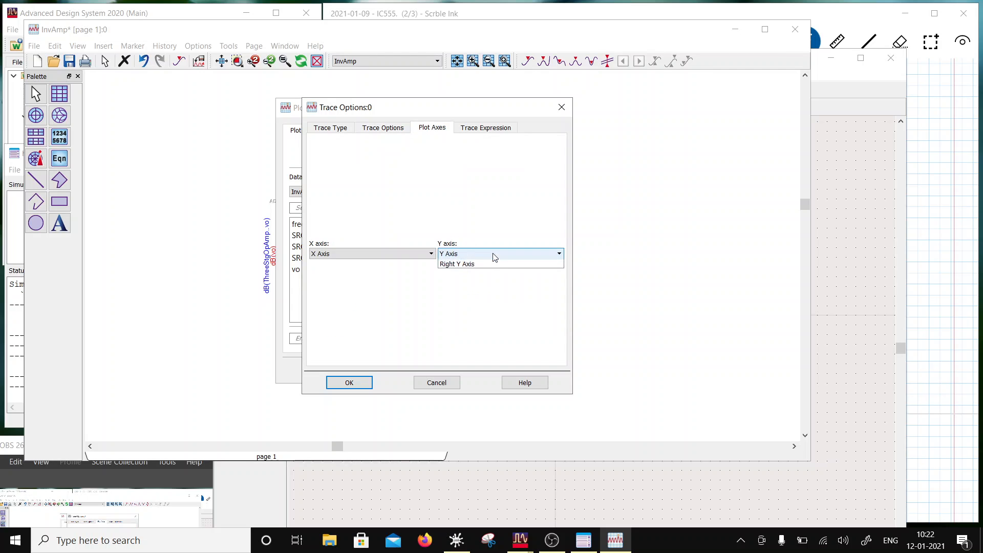
left_click(467, 272)
- Change the phase trace's expression to unwrap(phase(vo)) and apply the plot changes
left_click(479, 127)
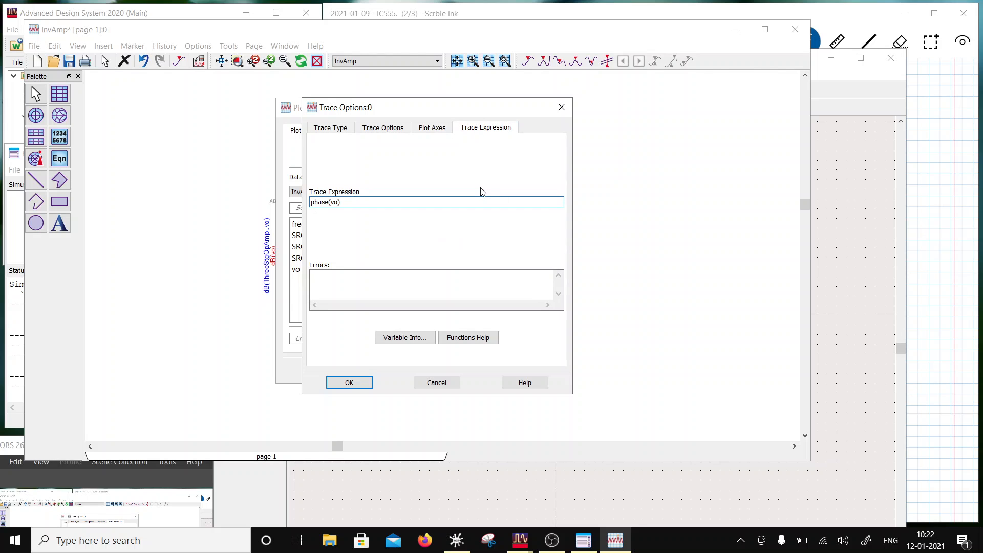
type("unwrap(")
left_click(361, 382)
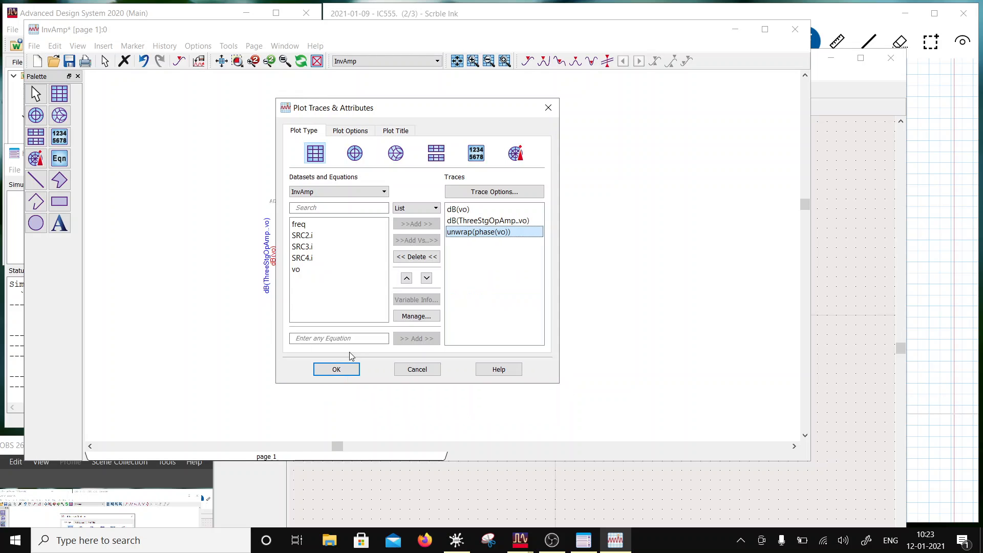
left_click(346, 369)
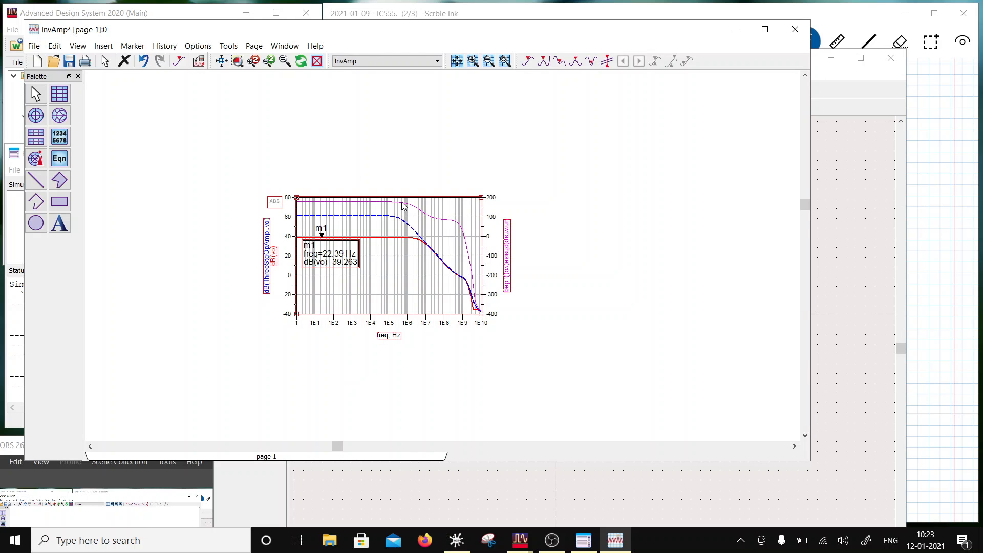
- Set the line color of the plotted unwrap(phase(vo)) trace to green and apply the trace options
double_click(404, 206)
left_click(395, 132)
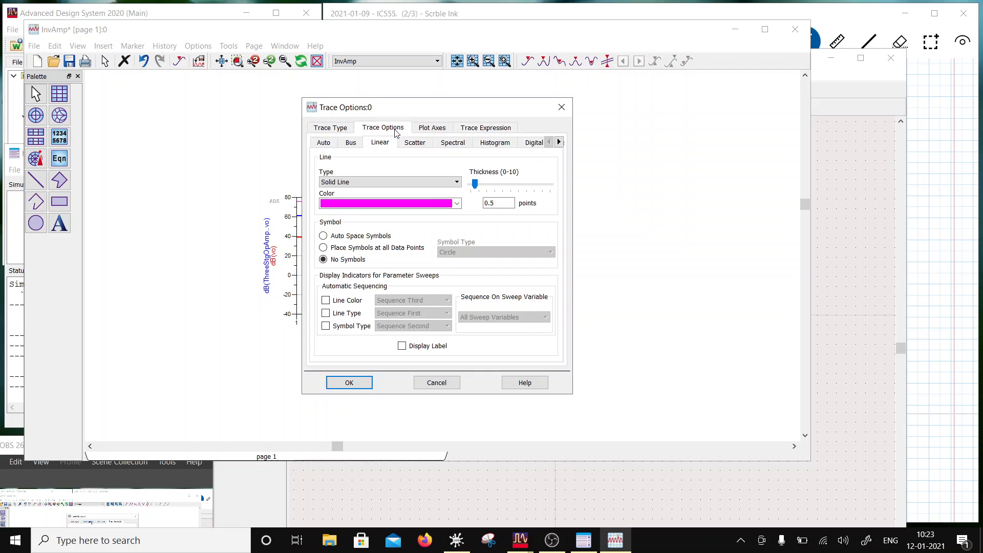
left_click(457, 203)
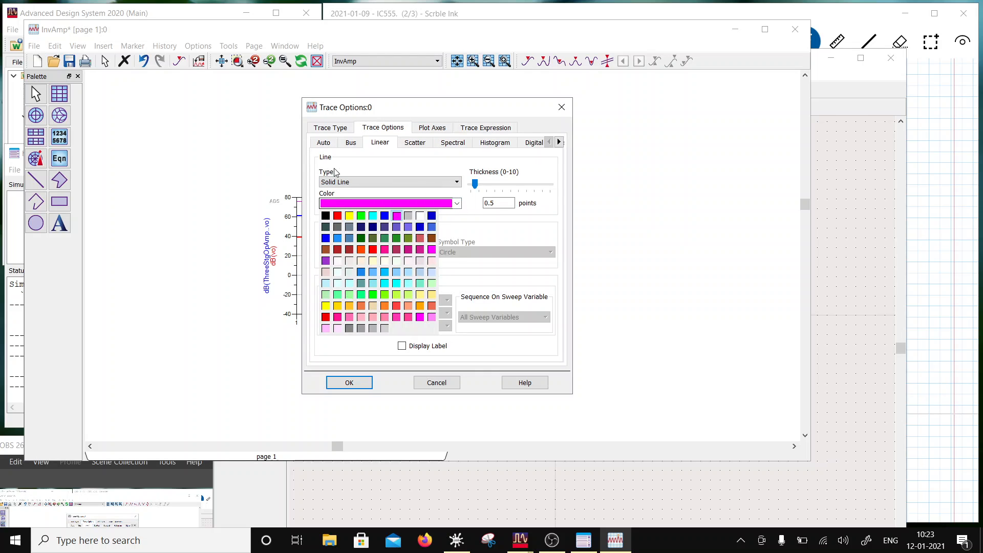
left_click(385, 238)
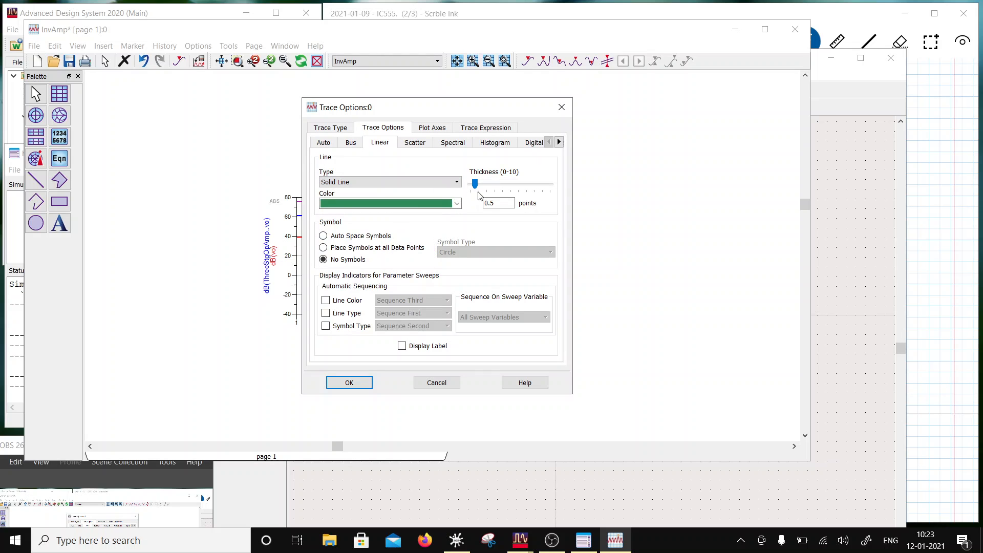
left_click(351, 383)
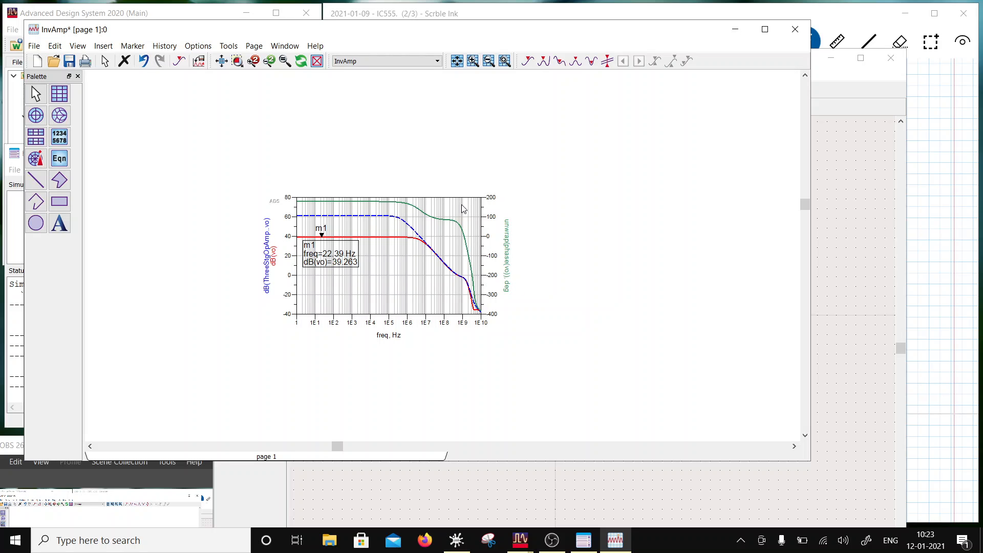
- Place a marker on the flat part of the unwrap(phase(vo)) trace at about 9 Hz and move its readout to the right of the plot
left_click(132, 46)
left_click(144, 61)
left_click(315, 201)
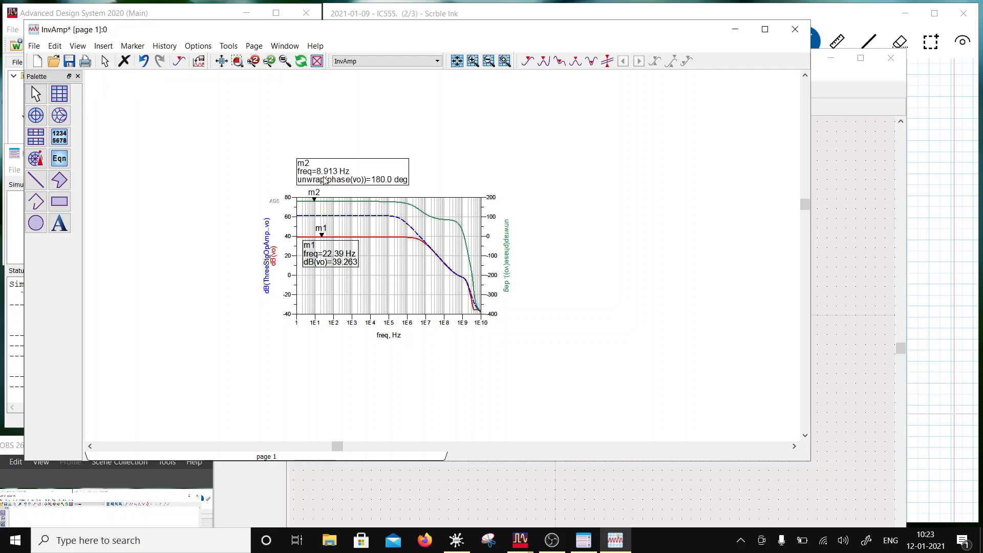
mouse_move(321, 172)
left_mouse_down()
mouse_move(484, 204)
mouse_move(511, 248)
mouse_move(530, 226)
left_mouse_up()
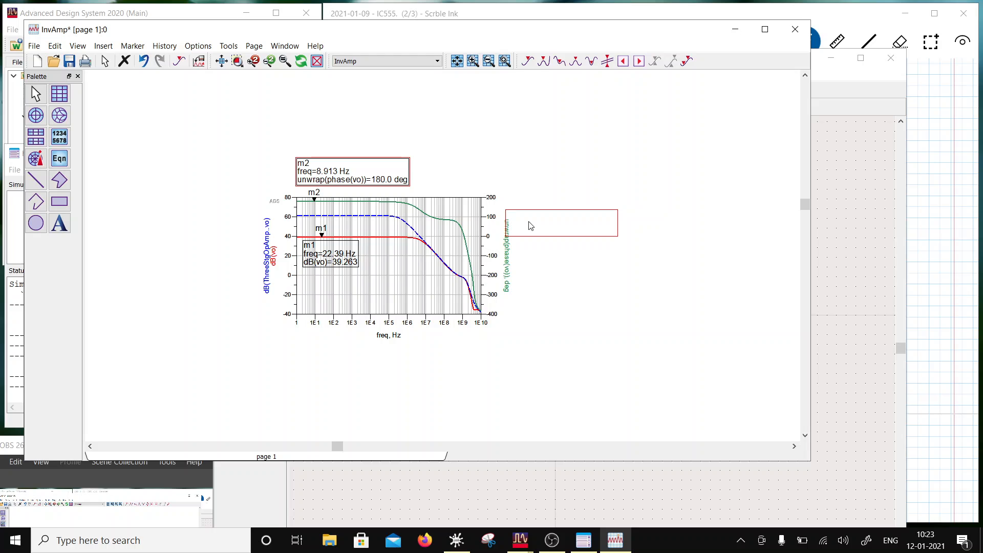
mouse_move(530, 226)
left_mouse_down()
mouse_move(539, 204)
mouse_move(541, 214)
left_mouse_up()
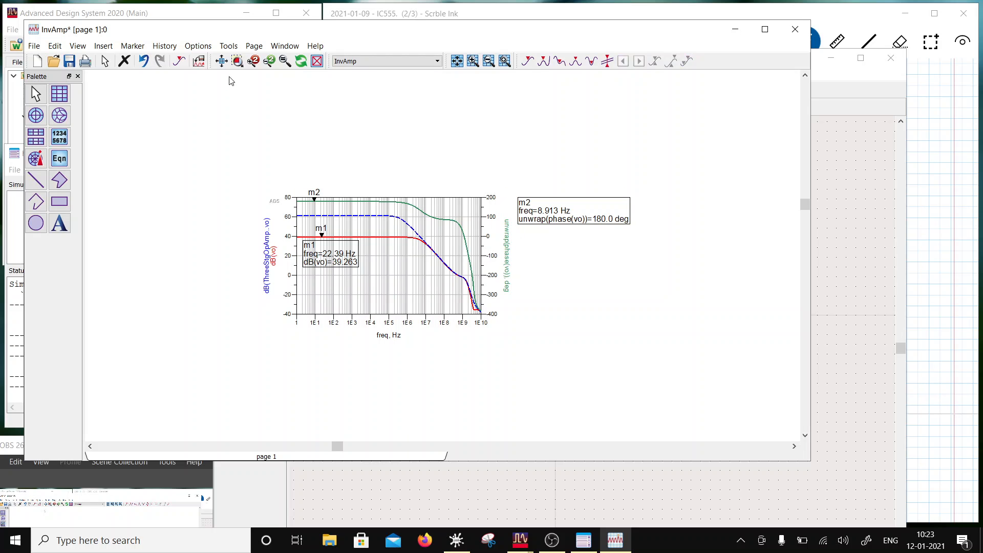
- Insert a line marker across all traces at about 325 MHz and move its readout below marker m2's readout
left_click(607, 61)
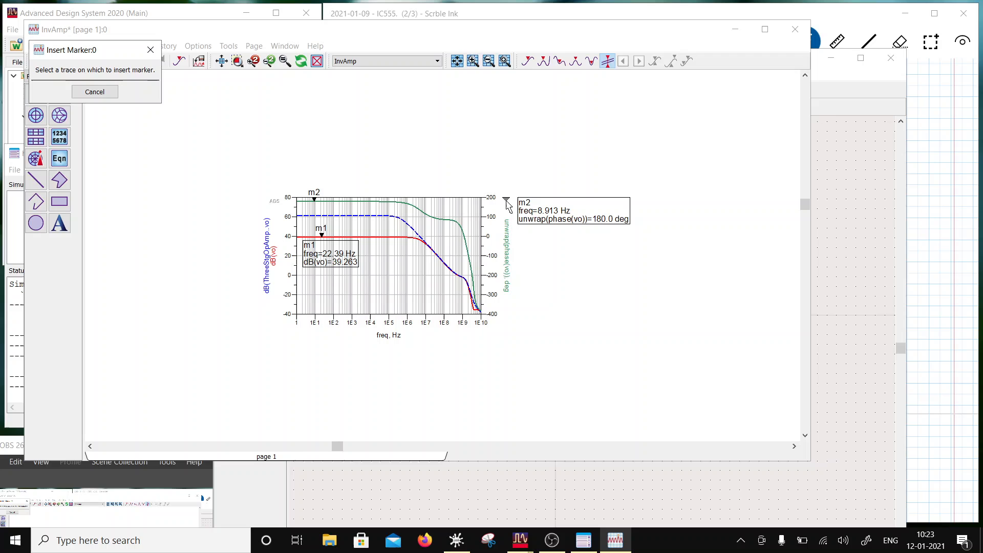
left_click(449, 220)
mouse_move(378, 167)
left_mouse_down()
mouse_move(562, 208)
mouse_move(605, 264)
mouse_move(598, 257)
left_mouse_up()
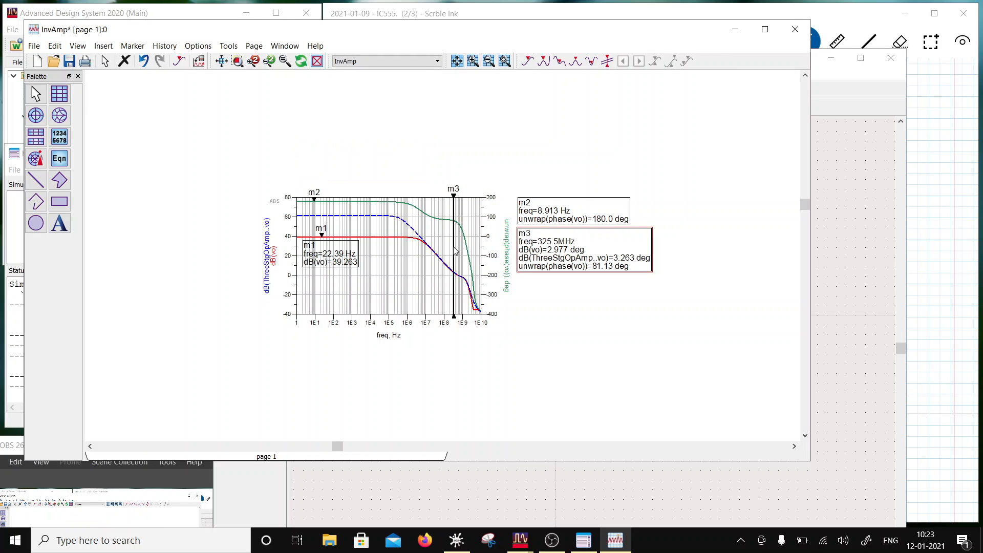
- Shift line marker m3 along the frequency axis to 546.4 MHz, where the dB(vo) trace crosses zero
left_click(454, 256)
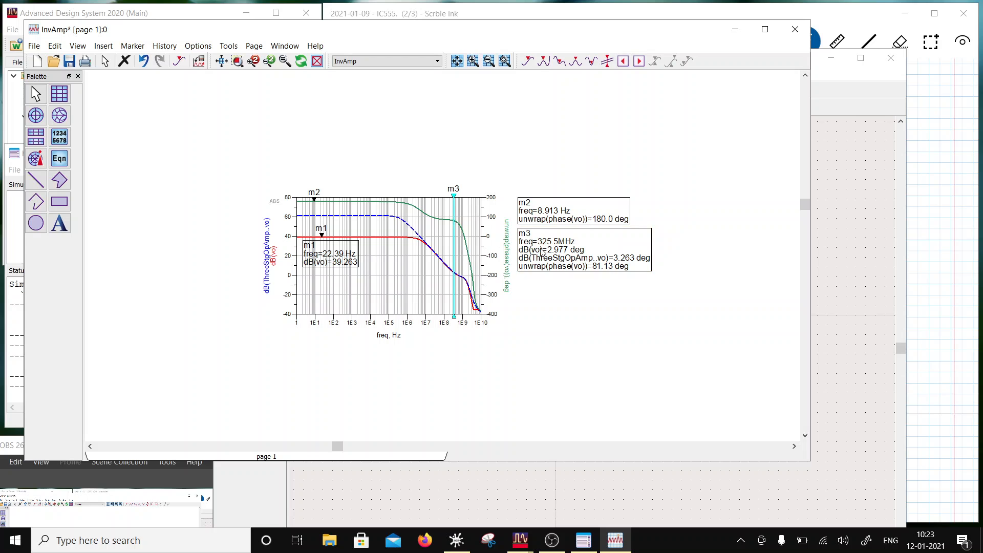
key("Right")
key("alt+Tab")
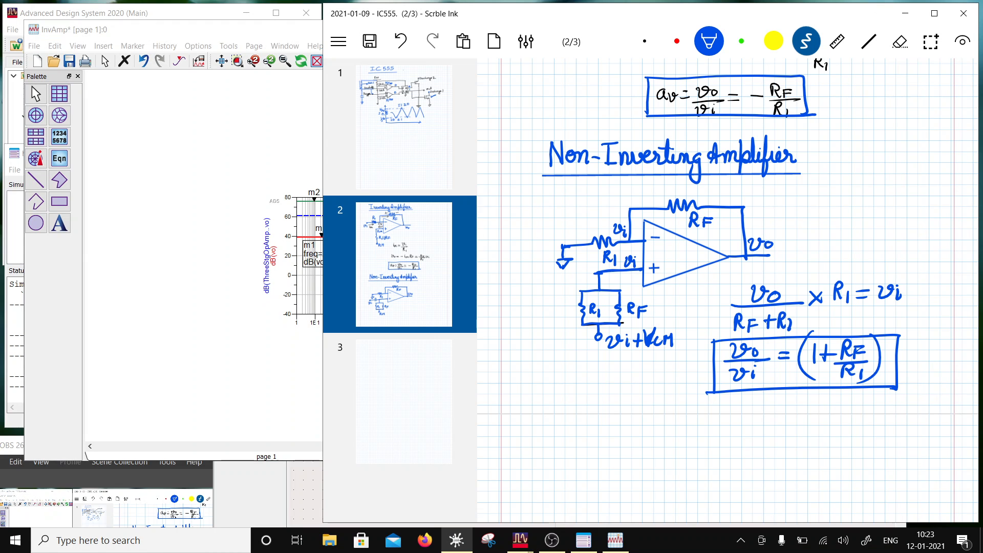
left_click(288, 36)
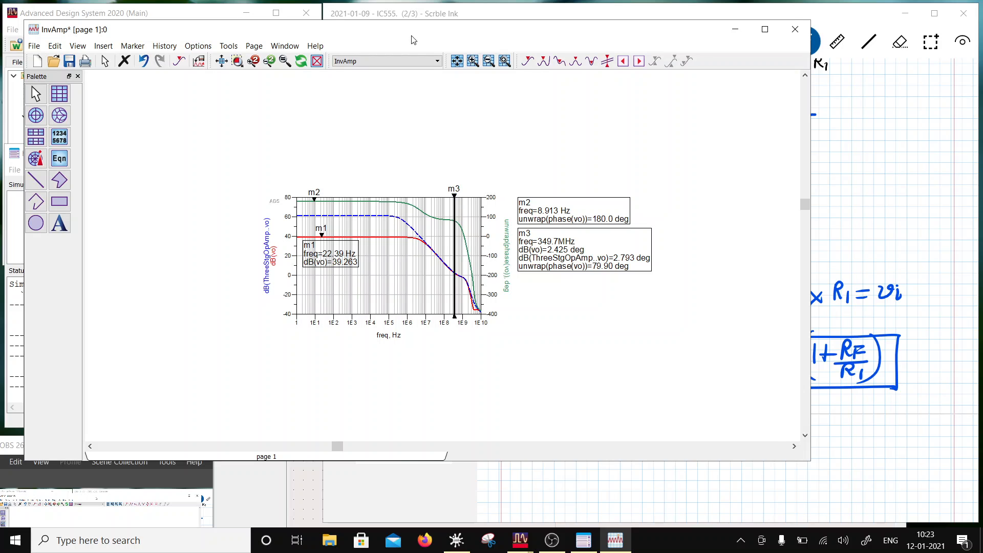
key("Right")
key("Right")
key("Right")
key("Right")
key("Right")
key("Right")
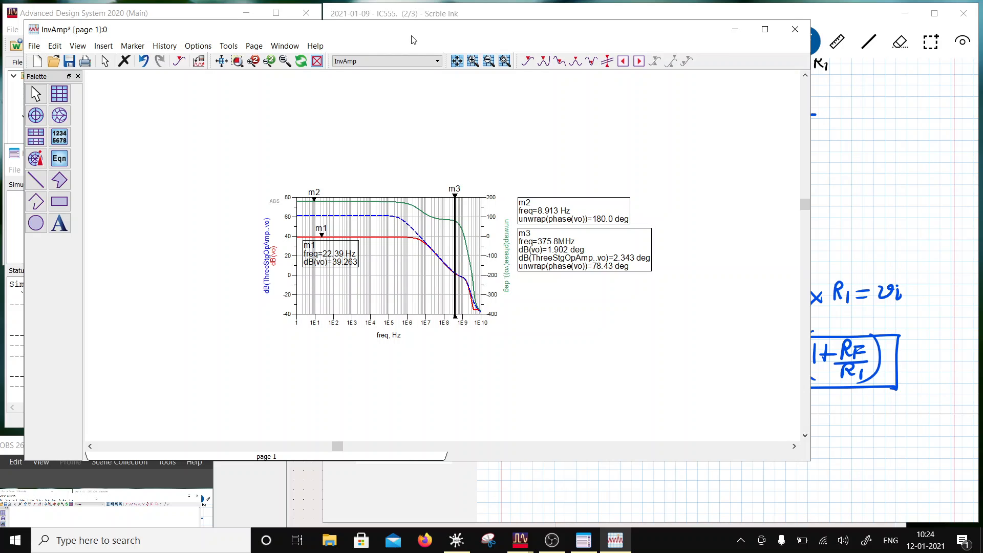
key("Right")
key("Right")
key("Right")
key("Right")
key("Right")
key("Right")
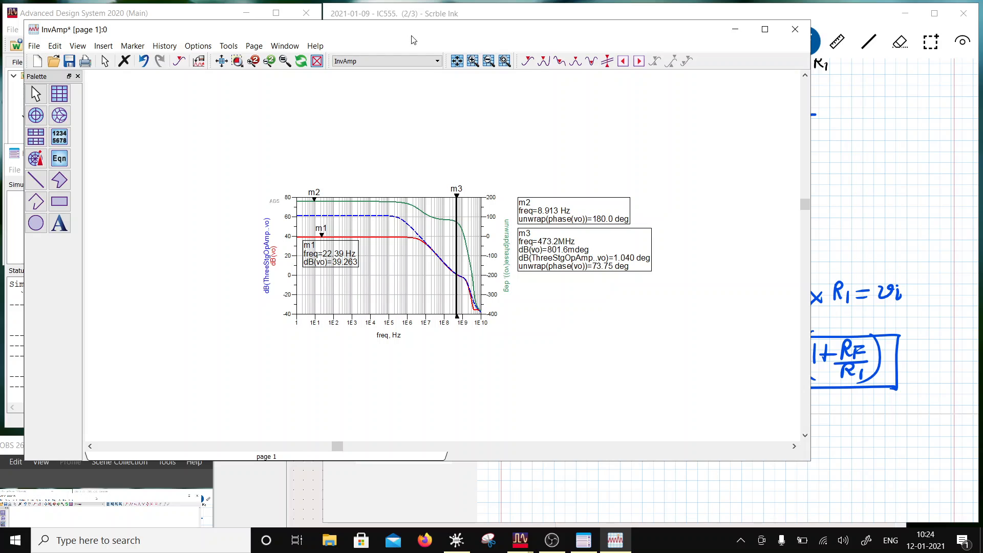
key("Right")
key("Right")
key("Right")
key("Right")
key("Right")
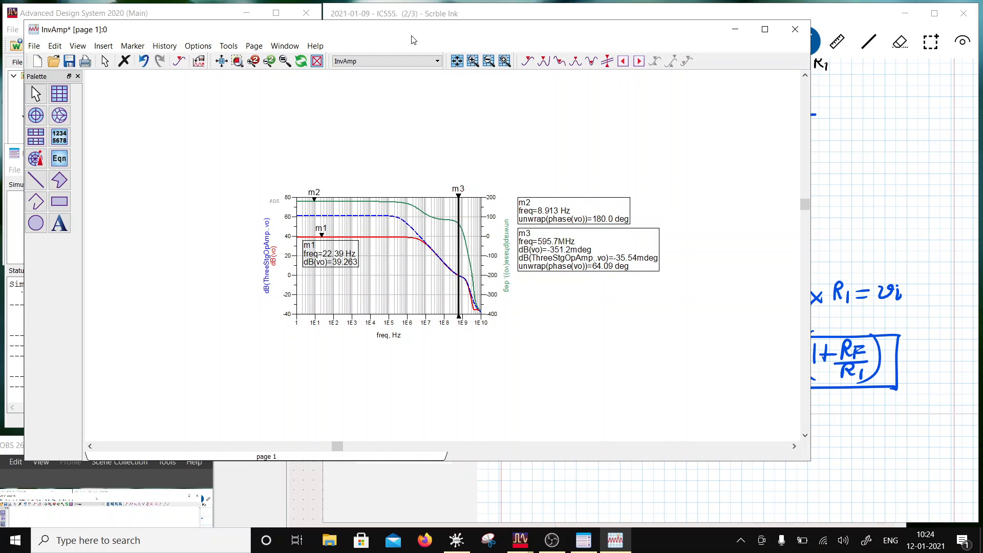
key("Left")
key("Left")
key("Left")
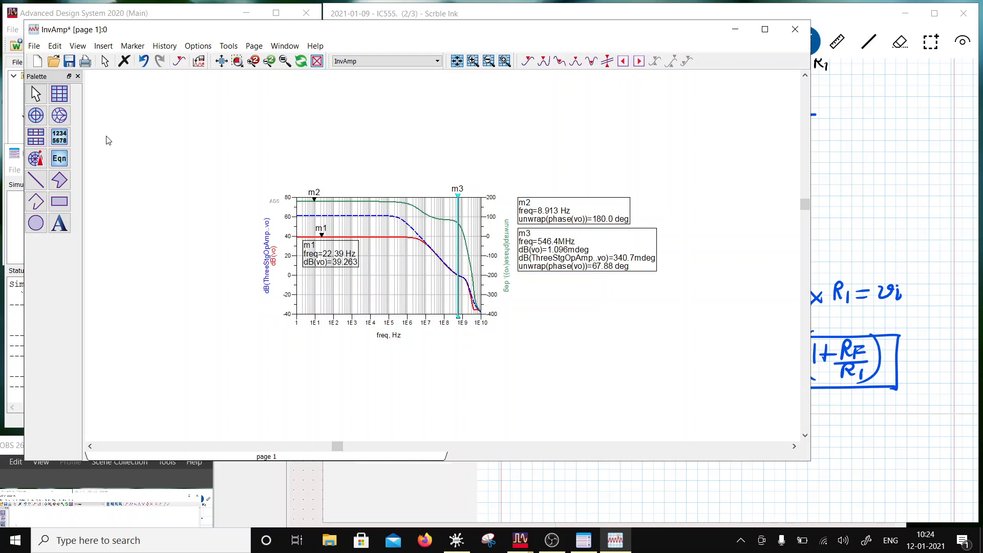
- Save the InvAmp data display and close its window
left_click(73, 61)
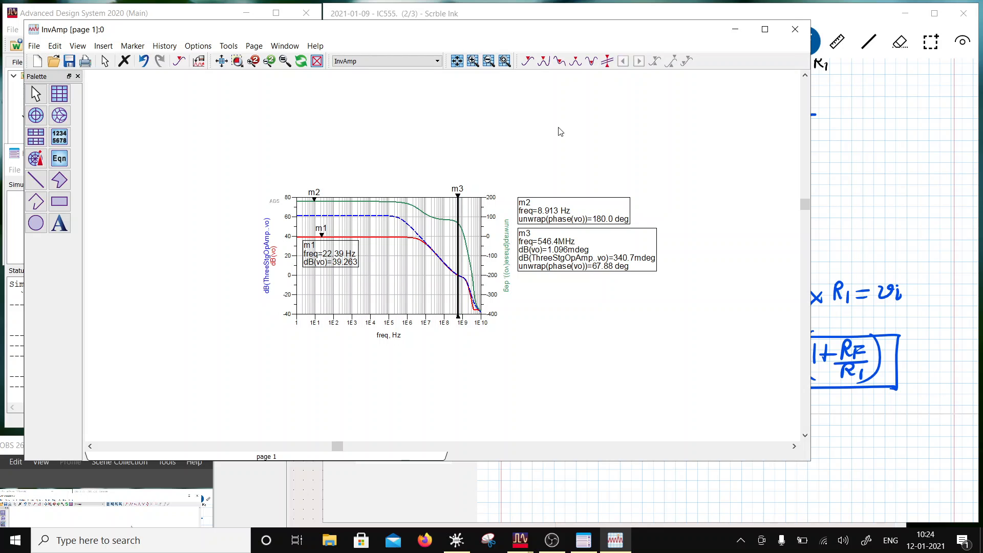
left_click(796, 29)
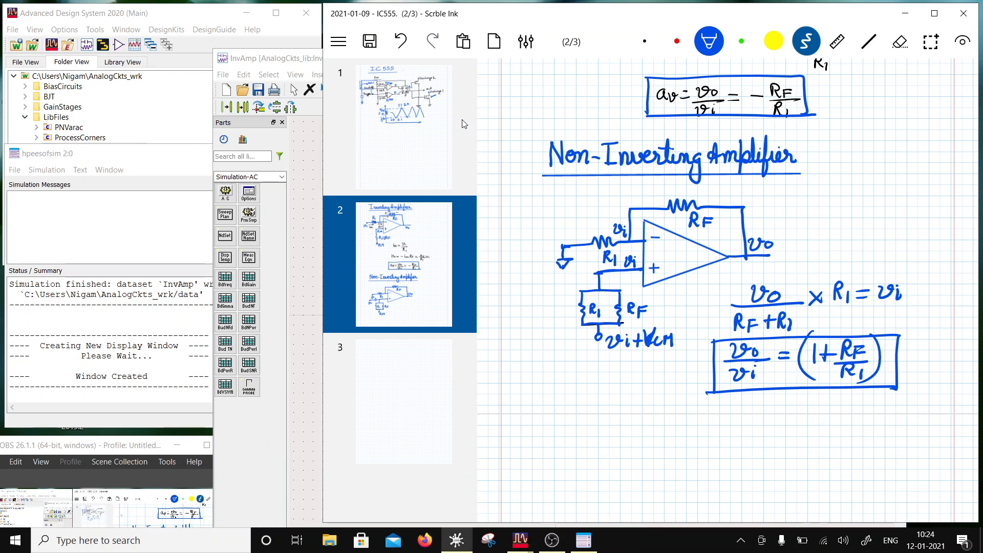
- Copy the InvAmp cell in the GainStages folder of the main window and paste it to start a cell copy
left_click(148, 7)
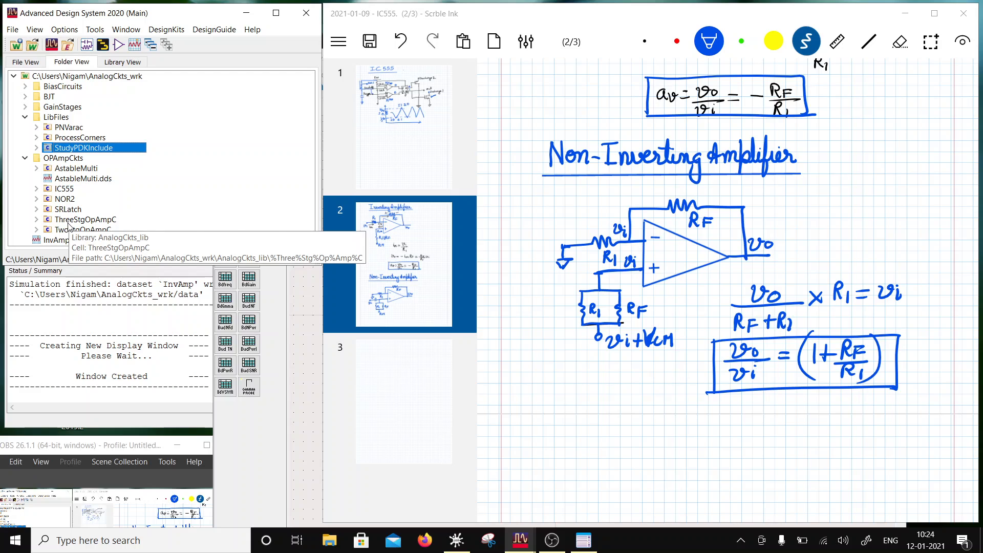
left_click(25, 107)
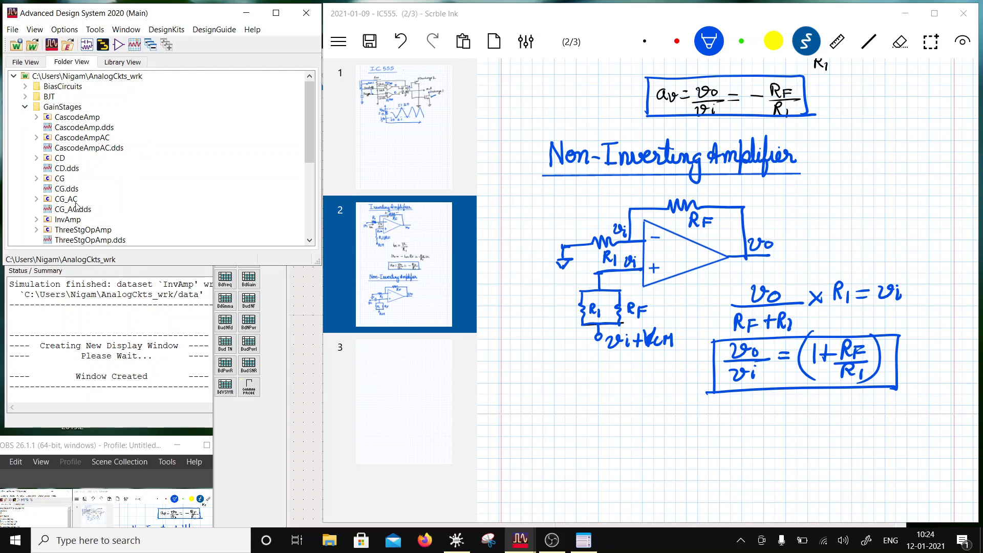
scroll(79, 201, "down", 1)
right_click(60, 190)
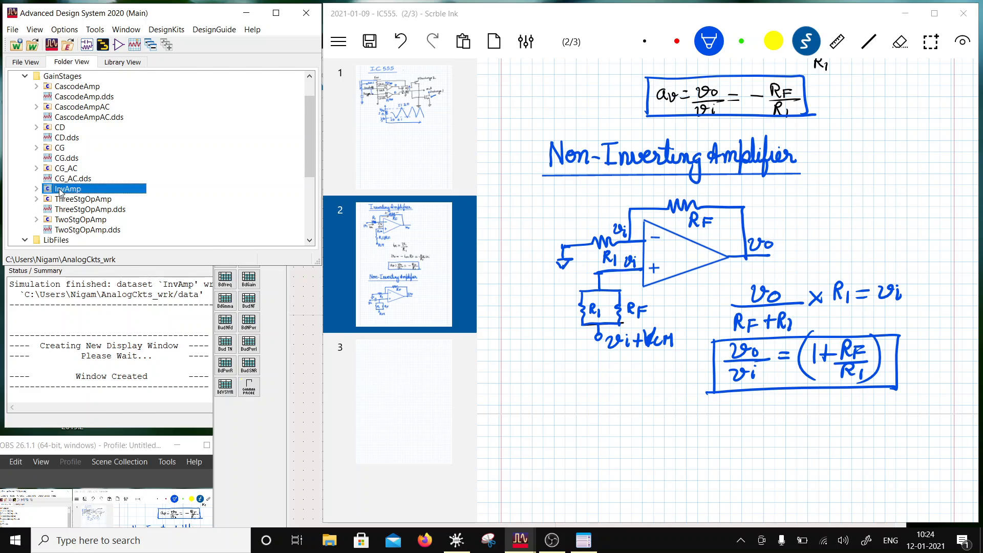
left_click(115, 230)
left_click(84, 191)
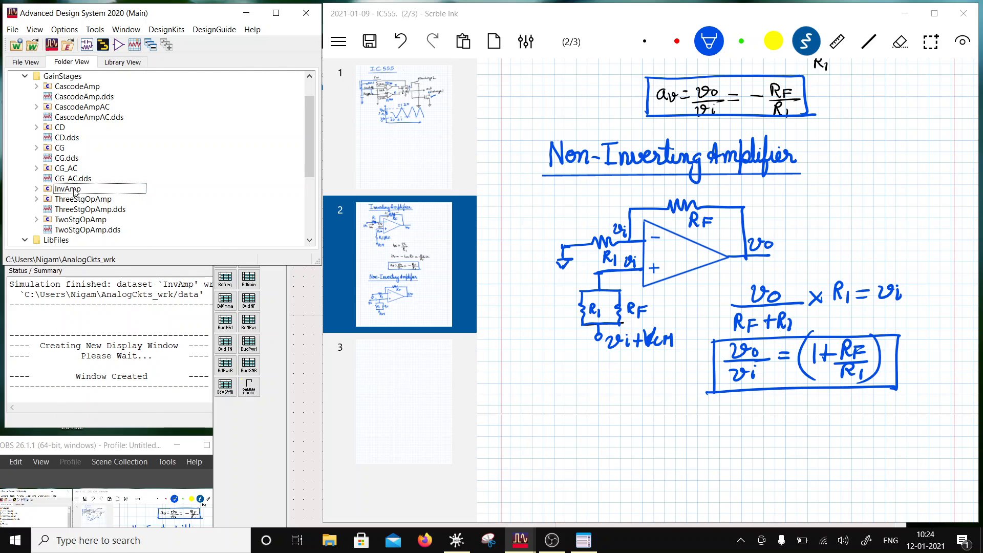
right_click(75, 192)
left_click(107, 266)
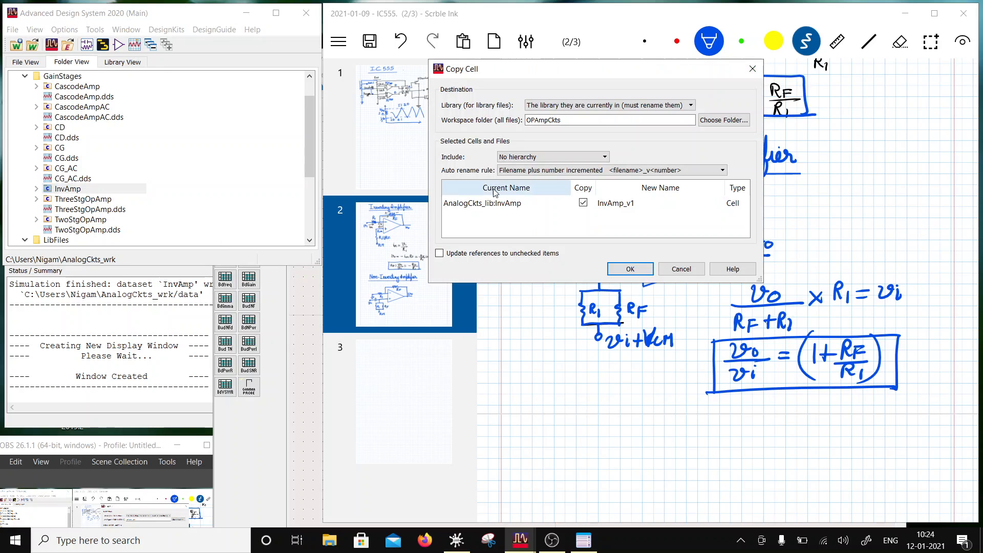
- Name the copied cell NinvAmp, set its workspace folder to GainStages and create the copy
left_click(598, 202)
left_click(600, 203)
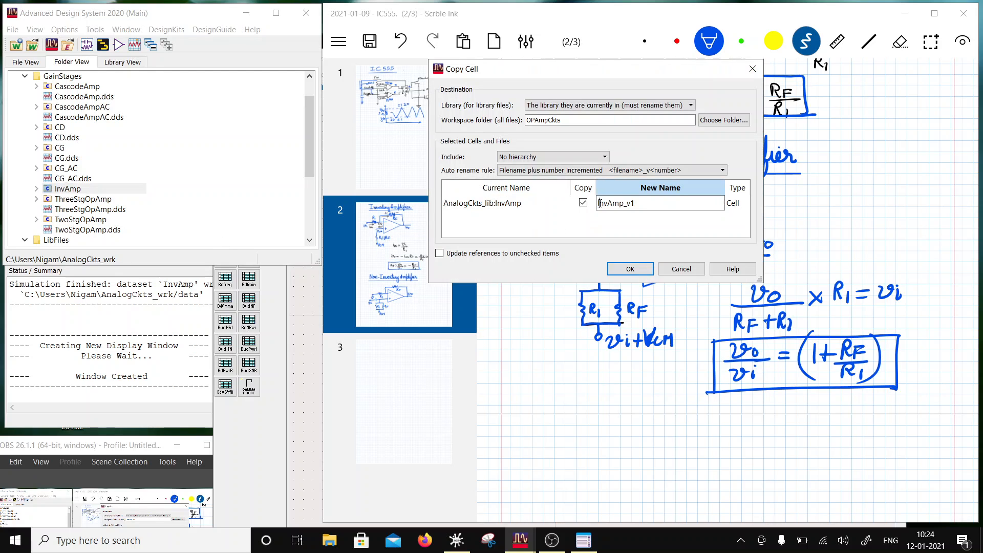
key("BackSpace")
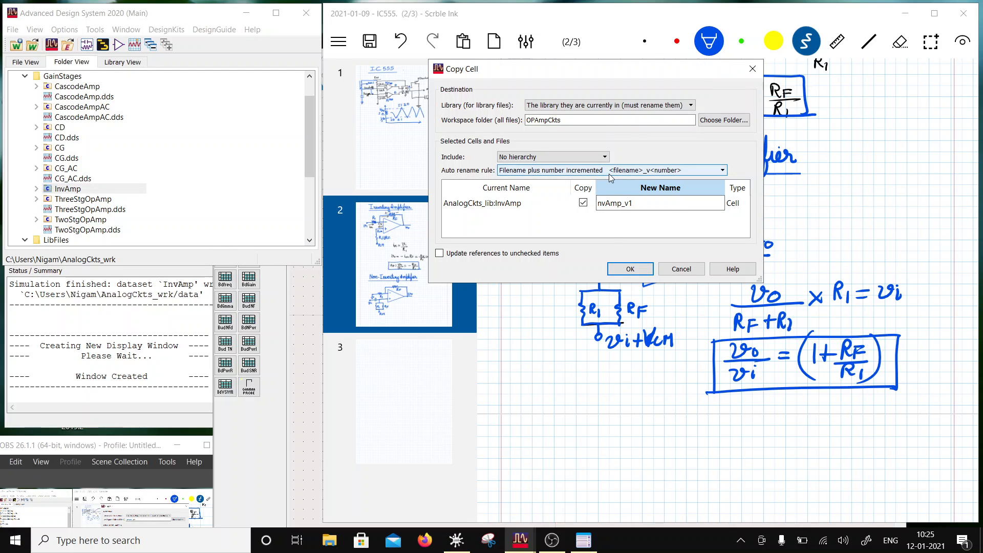
type("Ni")
left_click(658, 200)
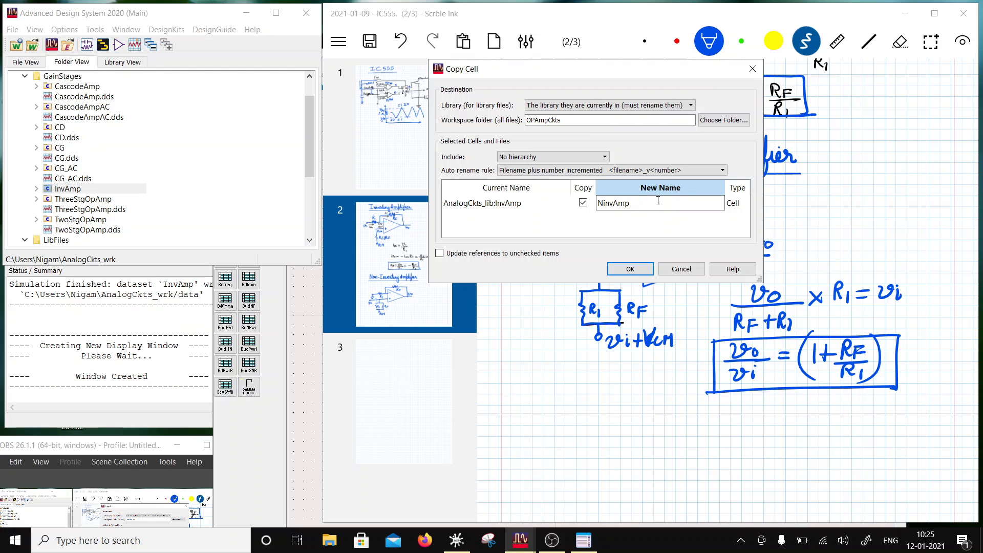
left_click(733, 121)
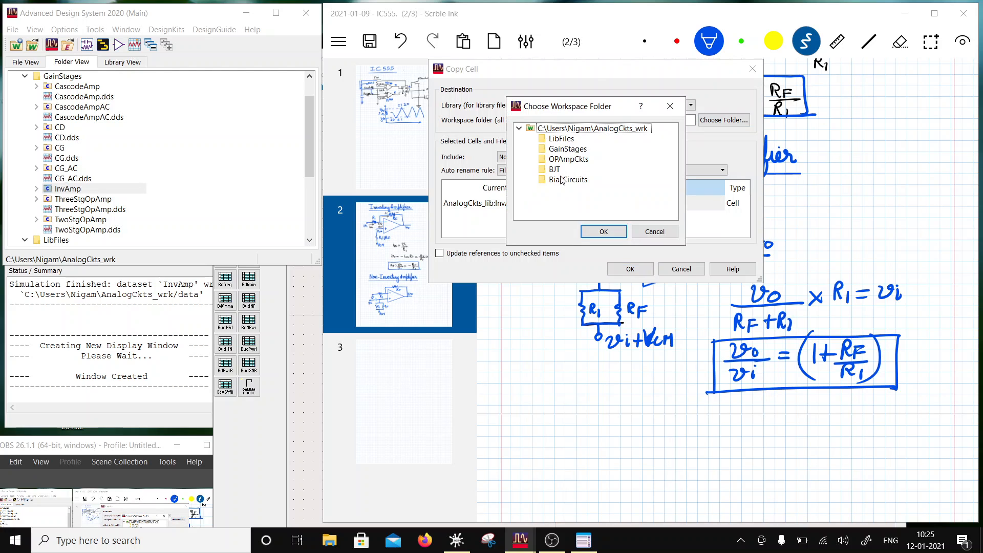
left_click(560, 150)
left_click(608, 231)
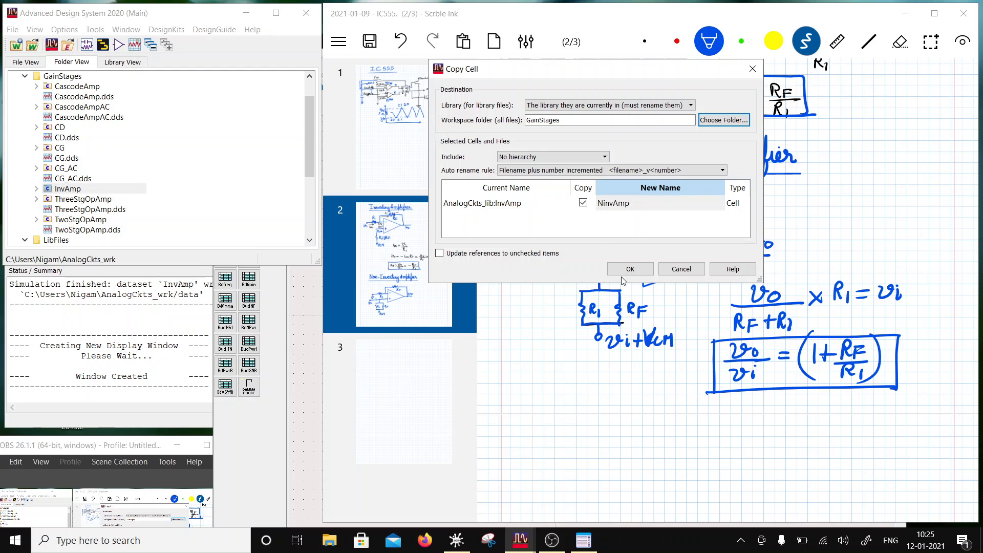
key("Return")
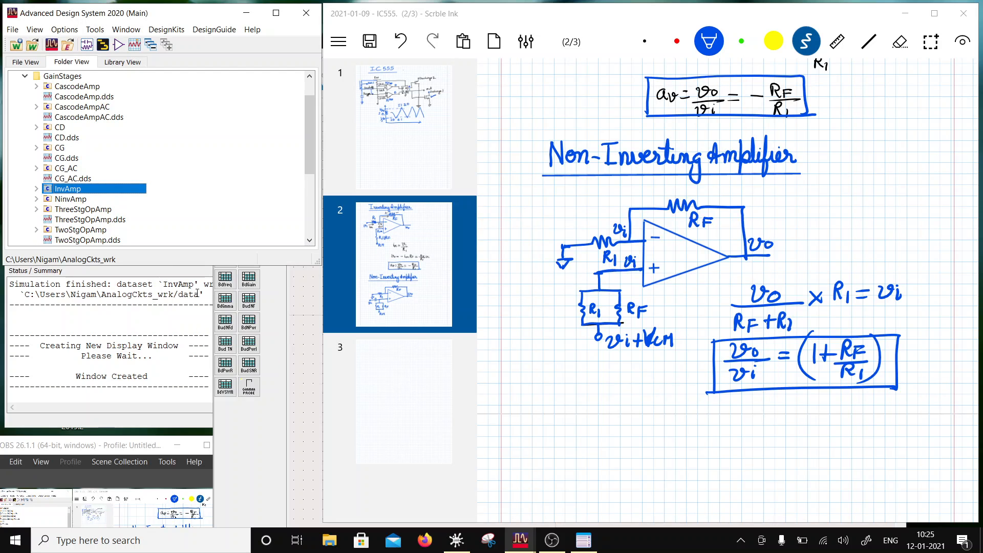
- Open the NinvAmp schematic and delete the wires joining SRC3 to R3 and R4 and SRC4 to R2
left_click(37, 199)
double_click(75, 209)
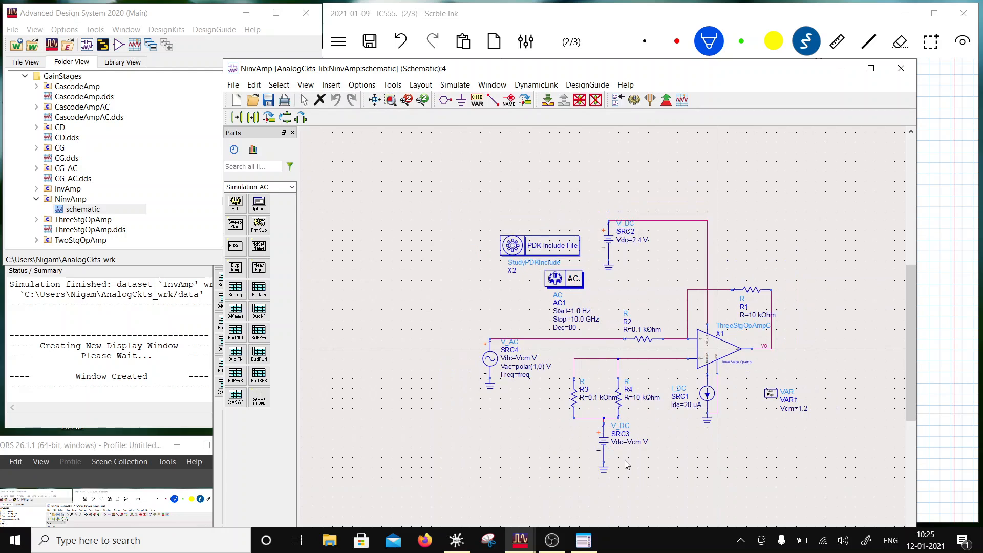
scroll(626, 464, "up", 1)
left_click(589, 349)
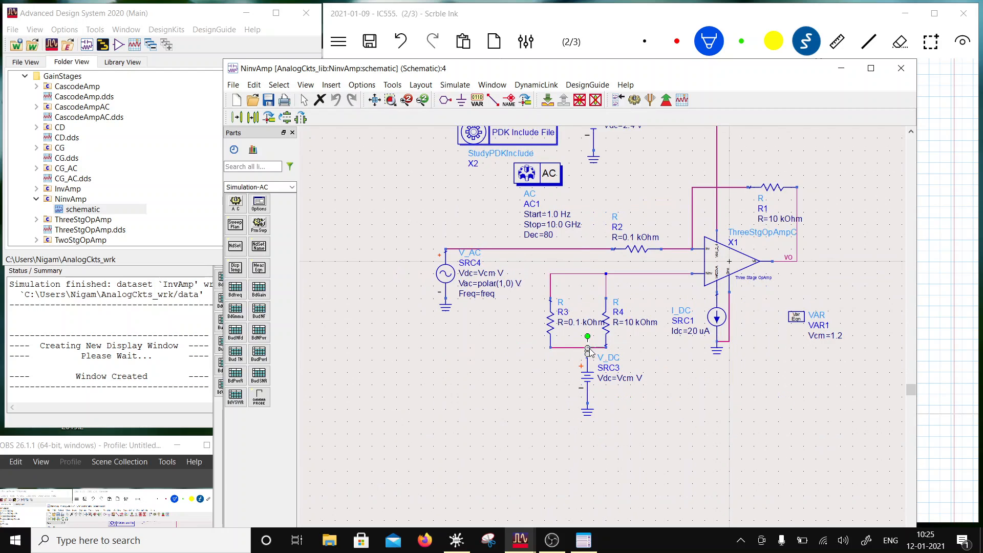
key("Delete")
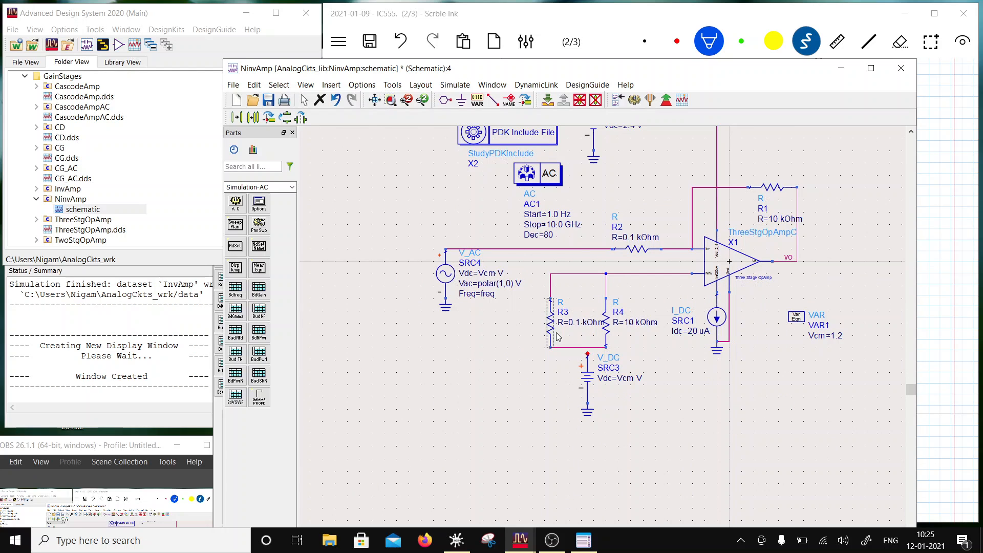
left_click(482, 250)
key("Delete")
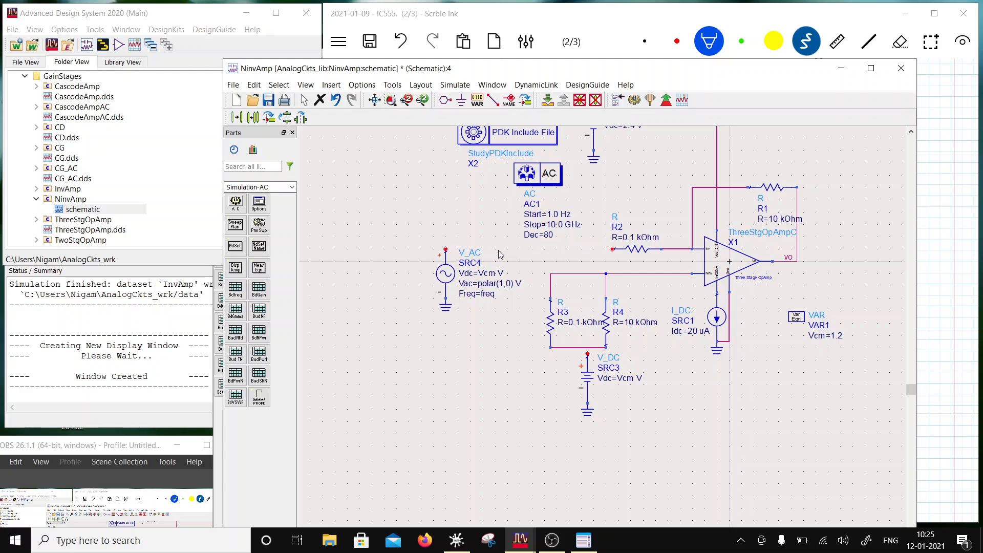
- Swap the sources with their grounds, placing DC source SRC3 beside R2 and AC source SRC4 below R3 and R4
left_click_drag(612, 450, 564, 352)
left_click_drag(586, 396, 484, 286)
left_click_drag(426, 240, 580, 396)
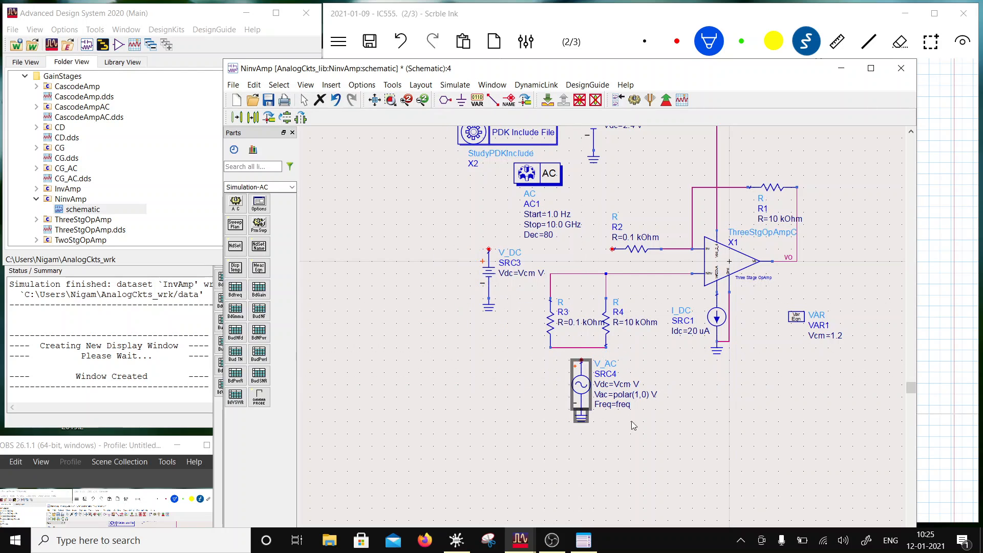
- Wire SRC3 to the free end of R2 and SRC4 to the common node of R3 and R4
left_click(493, 100)
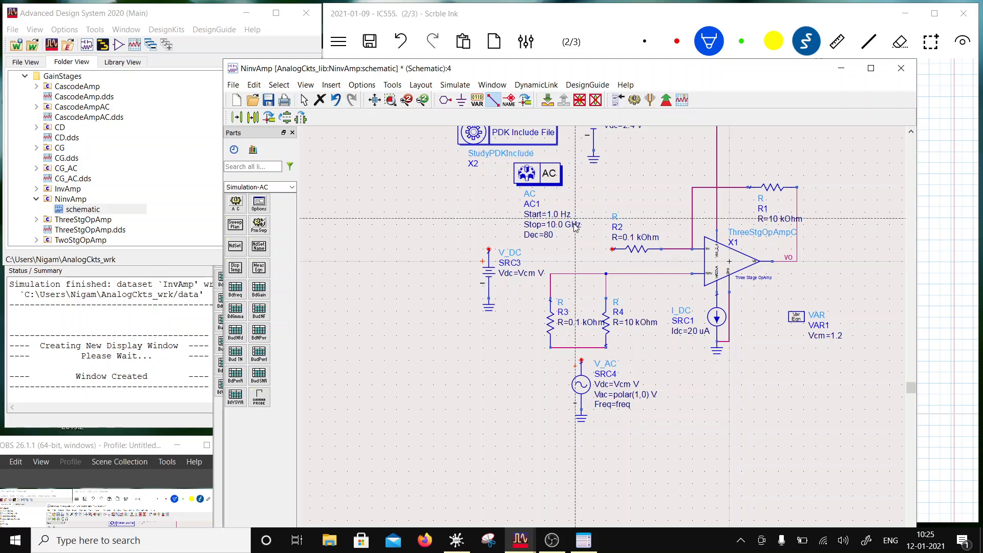
left_click(489, 250)
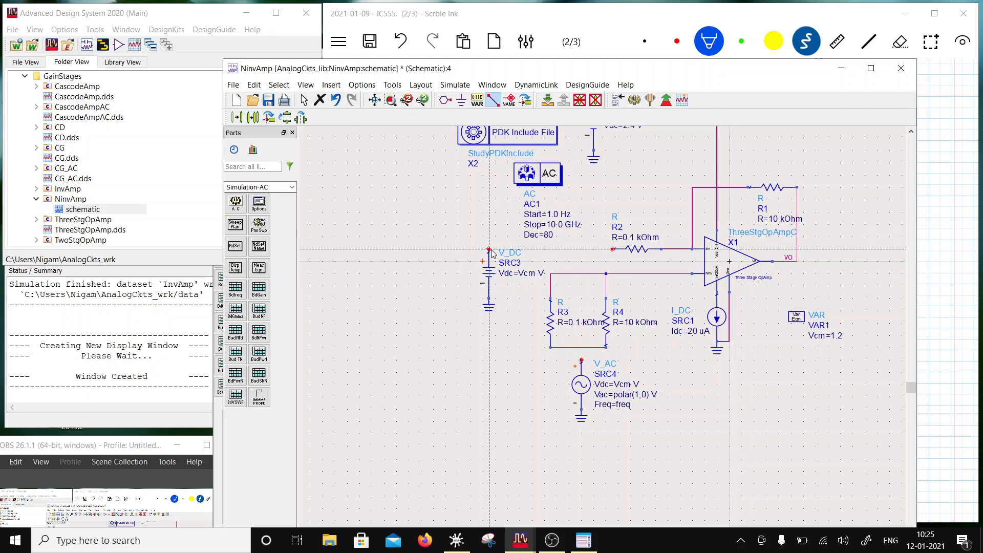
left_click(613, 249)
left_click(581, 361)
left_click(581, 347)
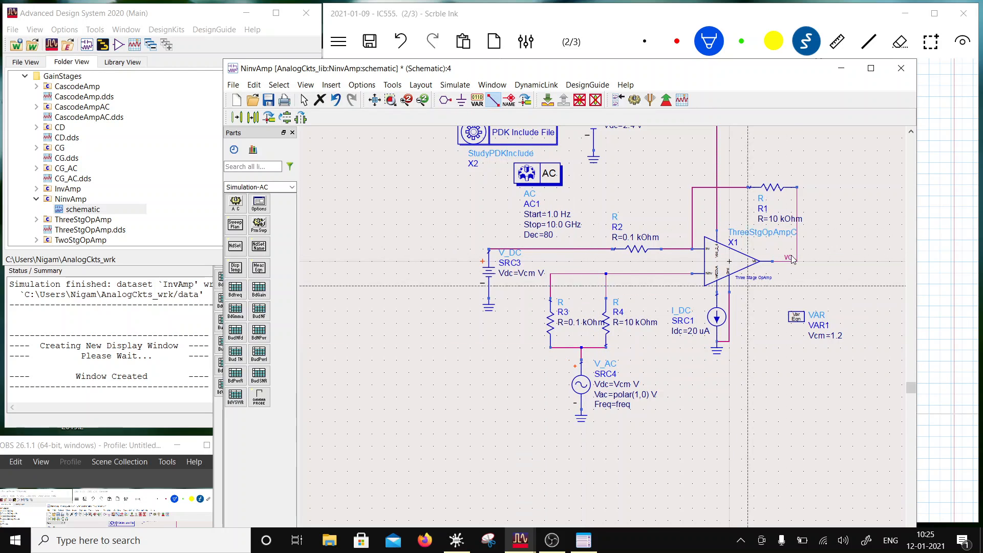
key("Escape")
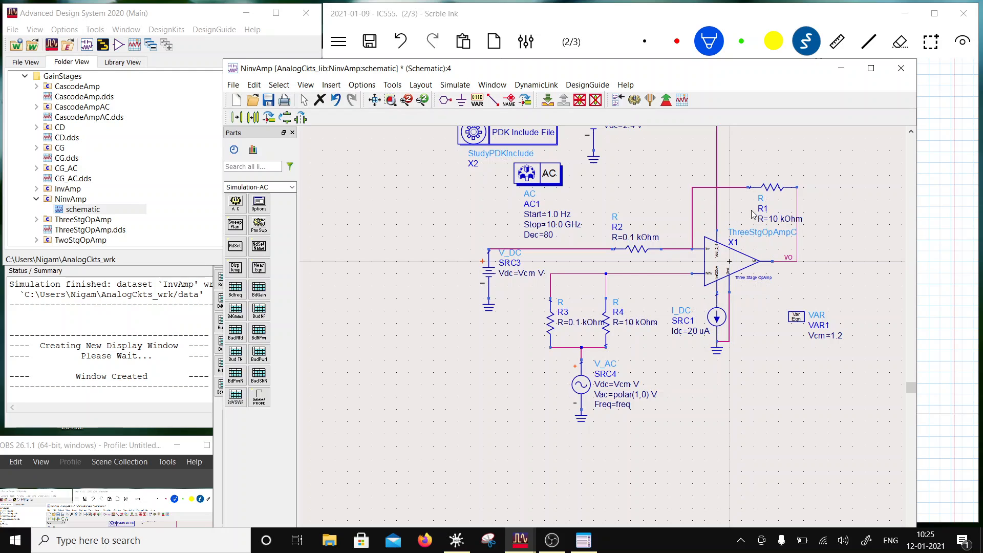
- Save the NinvAmp schematic and run its AC simulation
left_click(269, 100)
left_click(634, 99)
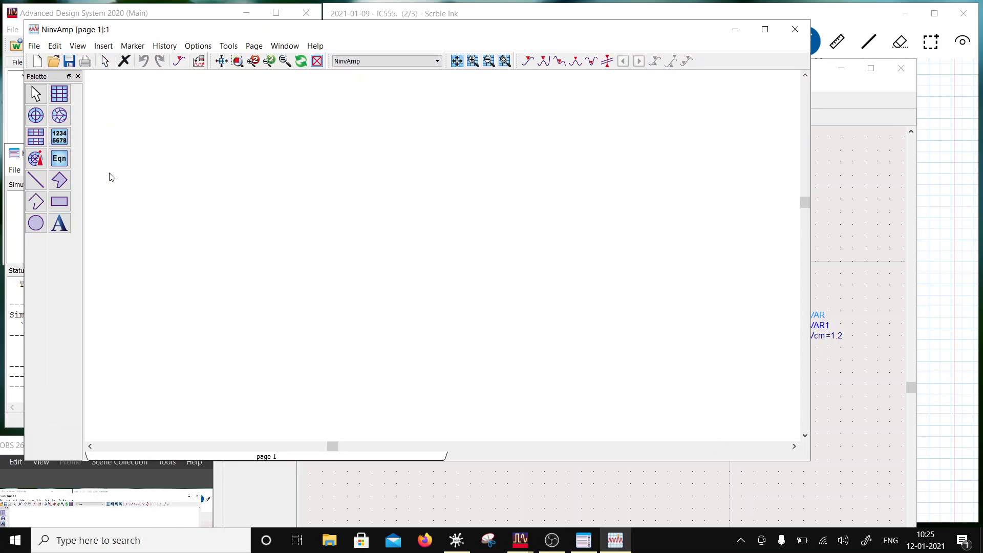
- Insert a rectangular plot of vo in dB from the NinvAmp dataset
left_click(59, 94)
left_click(185, 152)
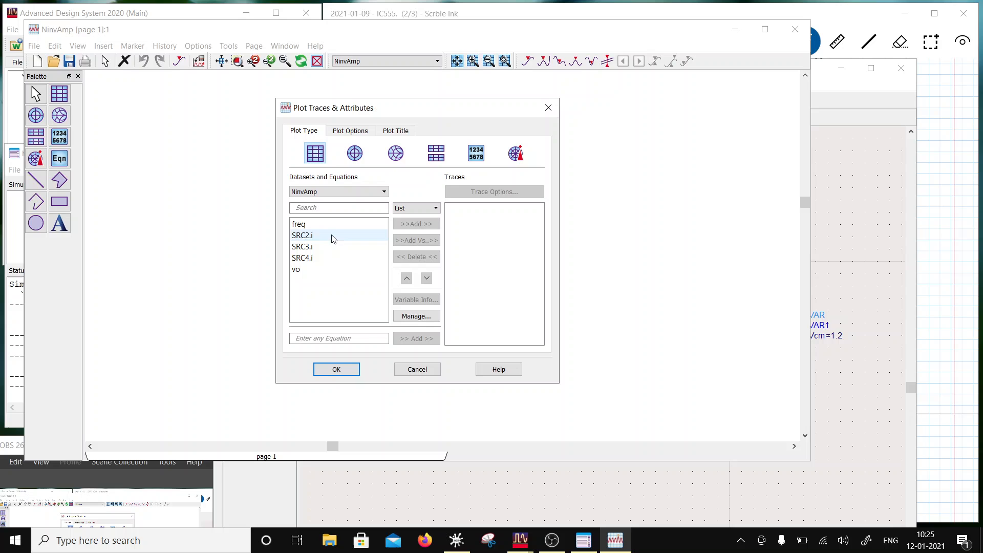
left_click(309, 269)
left_click(416, 224)
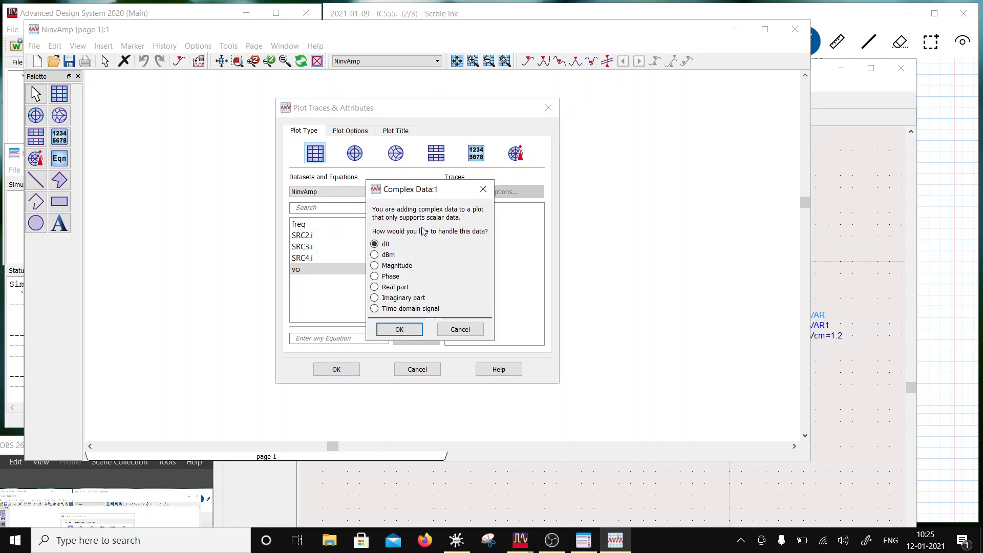
left_click(398, 327)
left_click(330, 370)
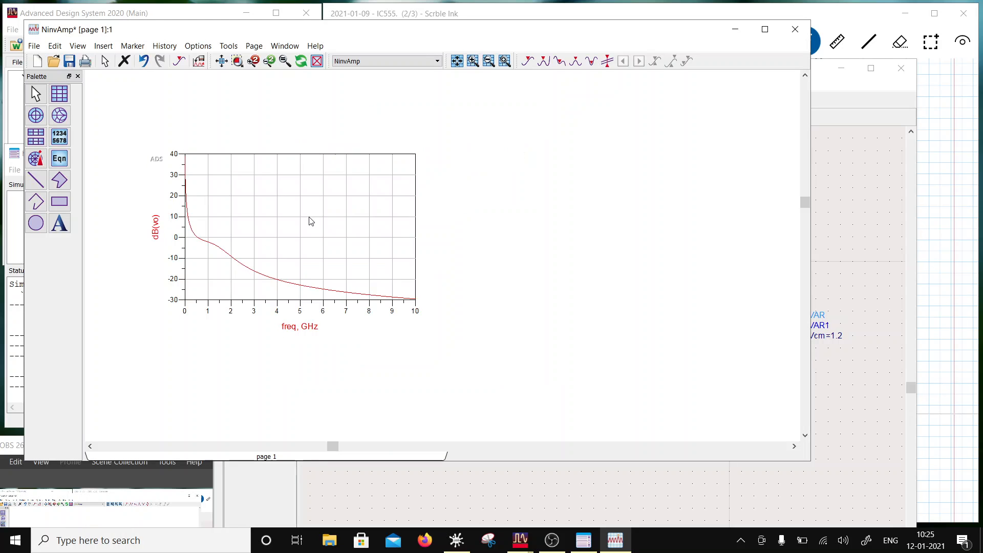
- Set the plot's X axis to a logarithmic scale
double_click(309, 219)
left_click(350, 131)
left_click(330, 184)
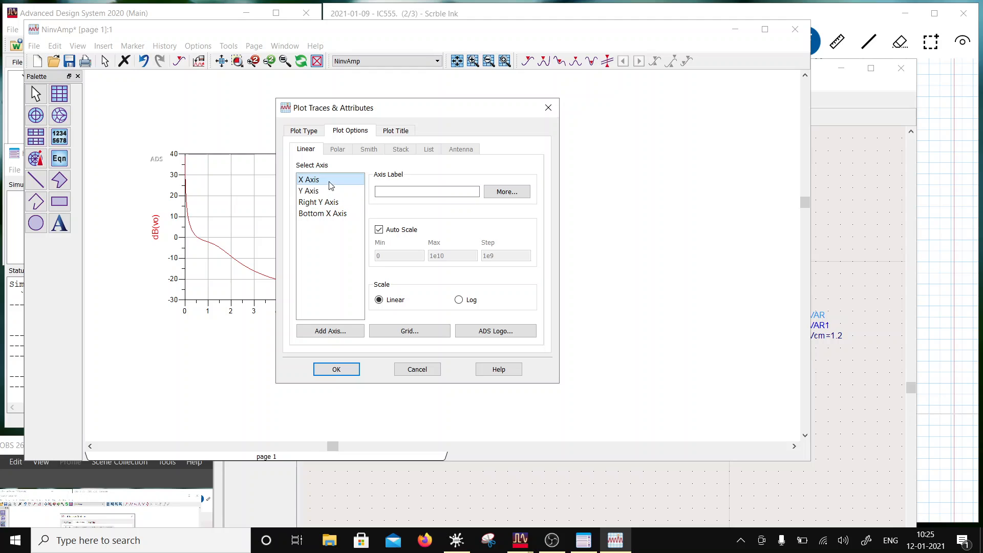
left_click(455, 301)
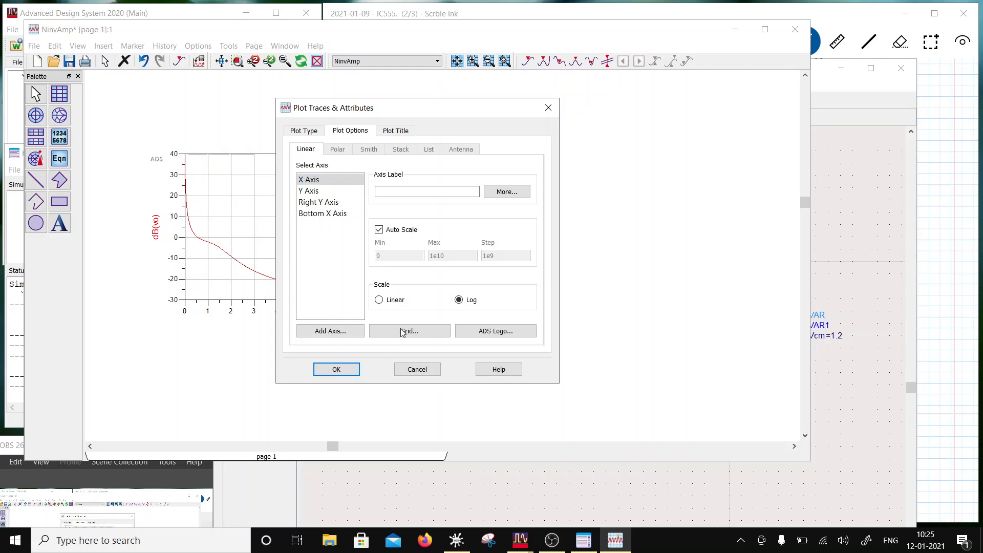
left_click(336, 369)
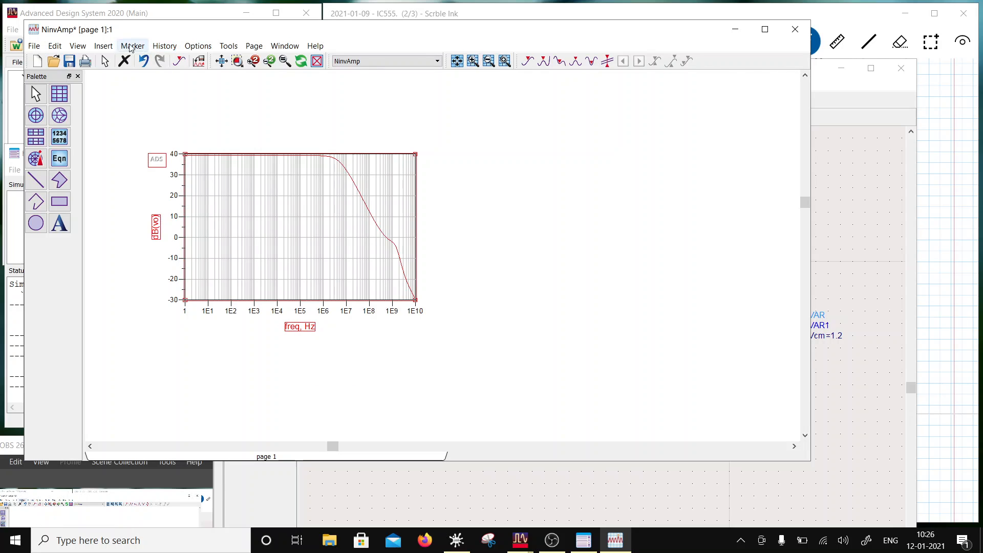
- Set the line thickness of the dB(vo) trace to 1.5 points
double_click(289, 154)
left_click(502, 187)
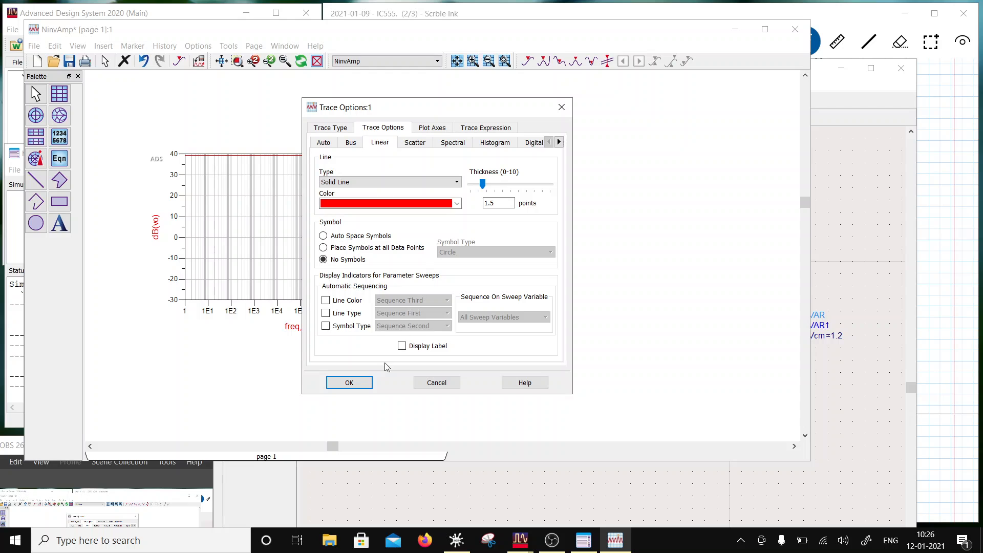
left_click(368, 384)
- Place a marker on the flat part of the dB(vo) trace at 5.623 Hz and move its readout just below the trace
left_click(134, 46)
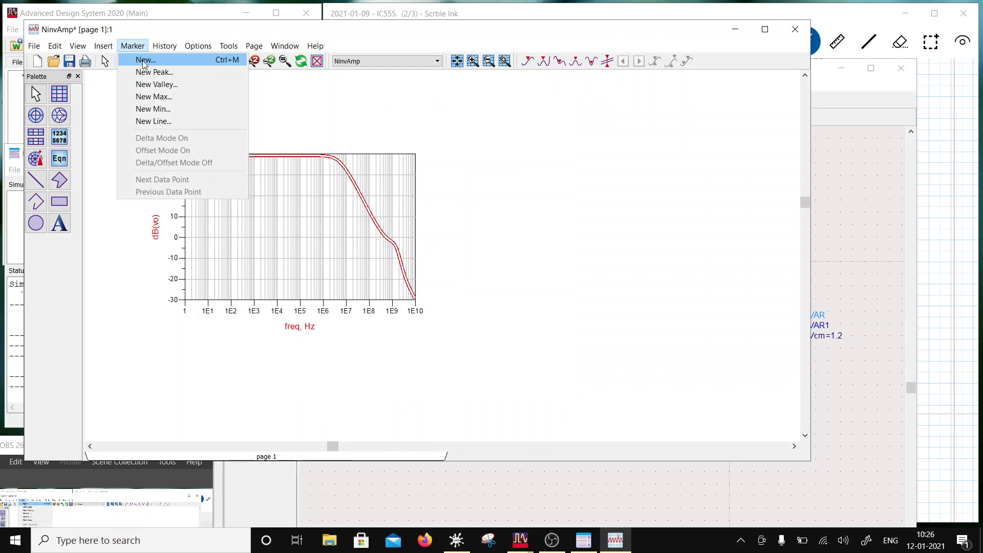
left_click(145, 63)
left_click(203, 158)
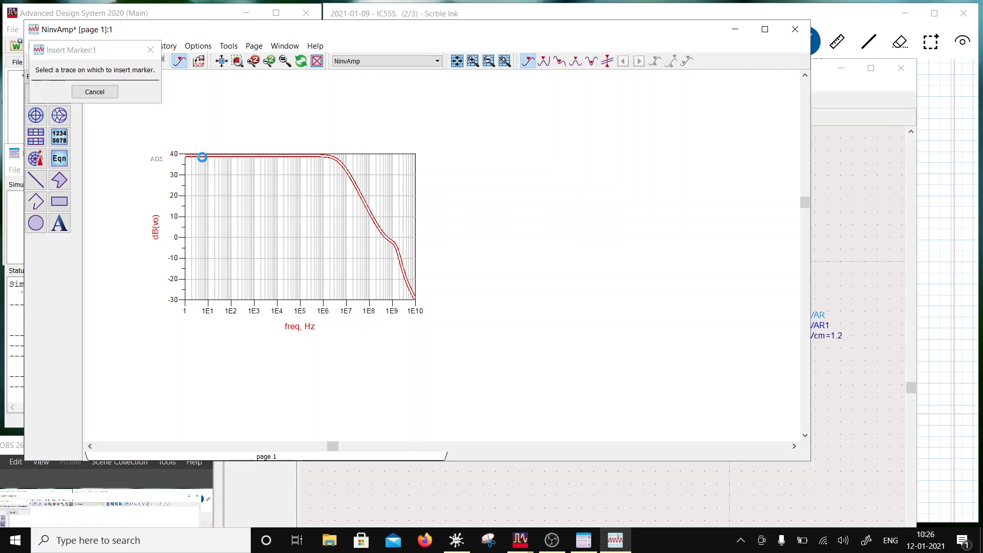
scroll(336, 191, "up", 2)
left_click_drag(387, 222, 403, 299)
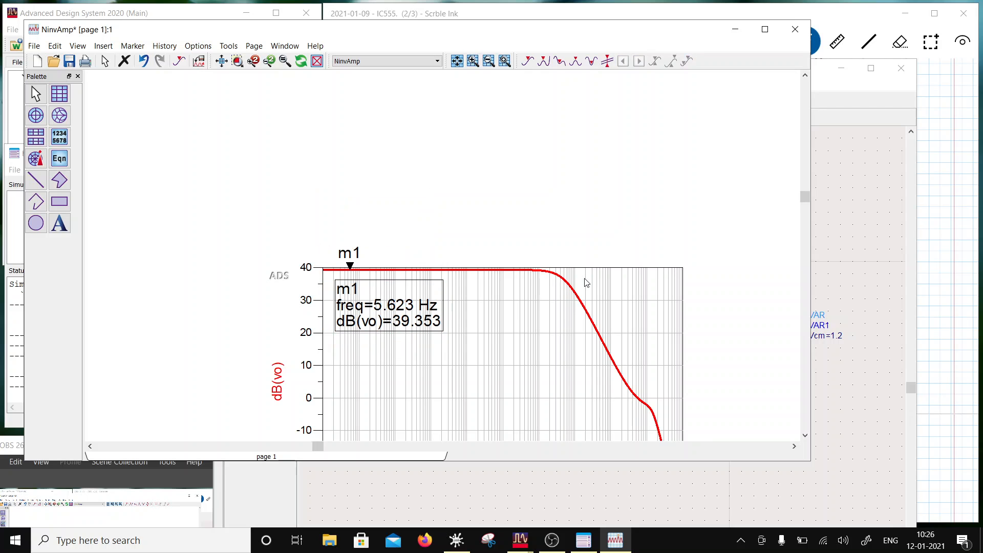
- Add vo from the ThreeStgOpAmp dataset, in dB, to the NinvAmp gain plot
scroll(459, 368, "down", 1)
double_click(350, 281)
left_click(340, 192)
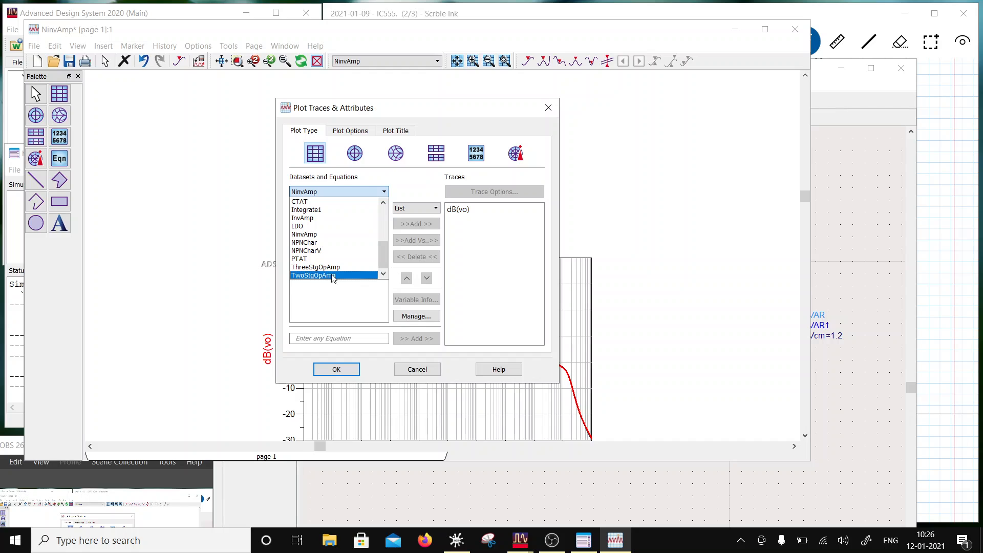
left_click(328, 267)
left_click(330, 269)
left_click(398, 227)
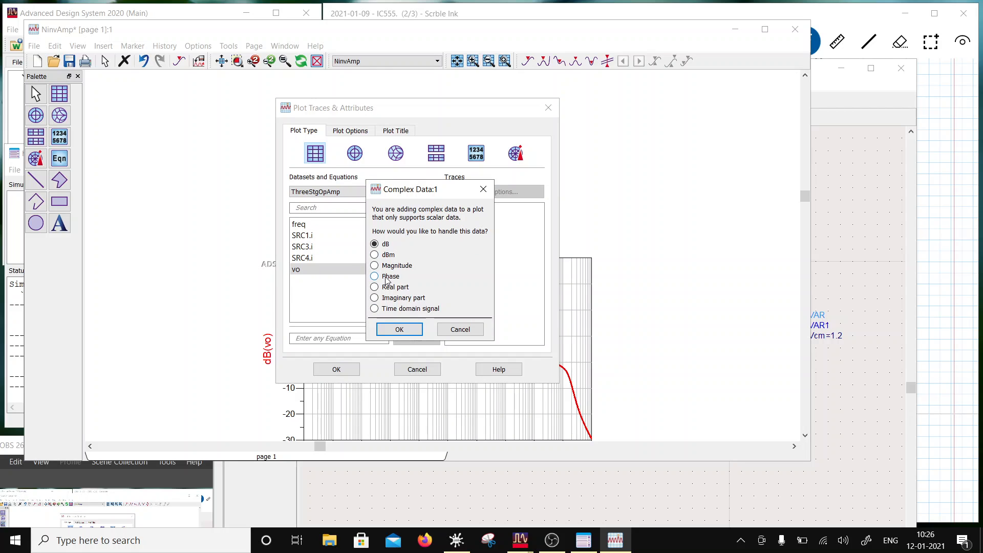
left_click(399, 329)
- Format the dB(ThreeStgOpAmp..vo) trace as a Short Dash line 1.5 points thick
double_click(461, 221)
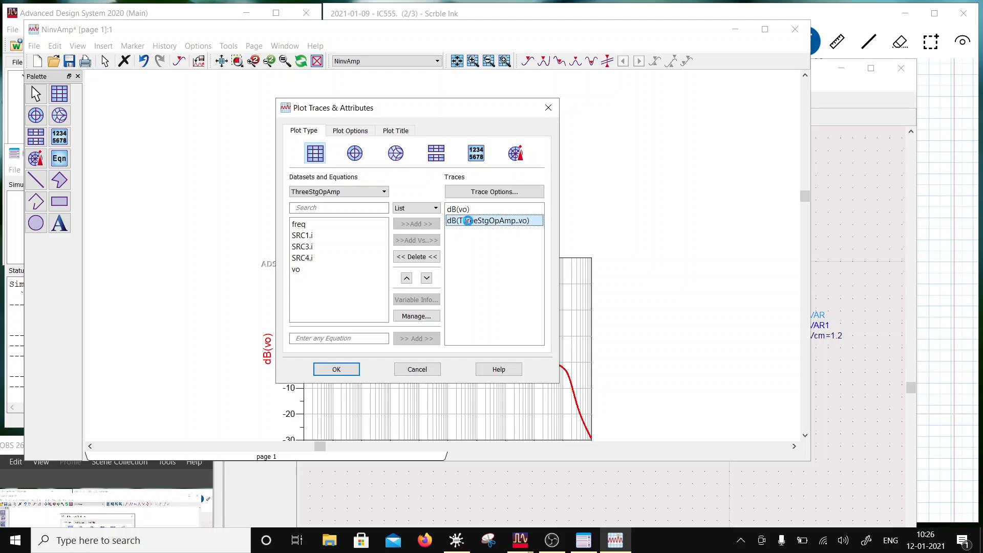
left_click(495, 191)
left_click(378, 182)
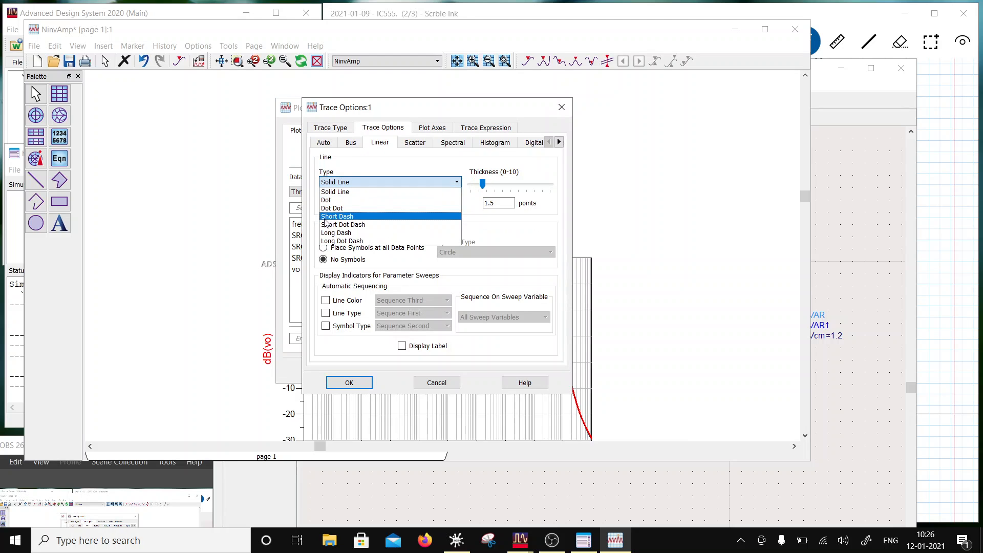
left_click(346, 217)
left_click(349, 383)
left_click(336, 370)
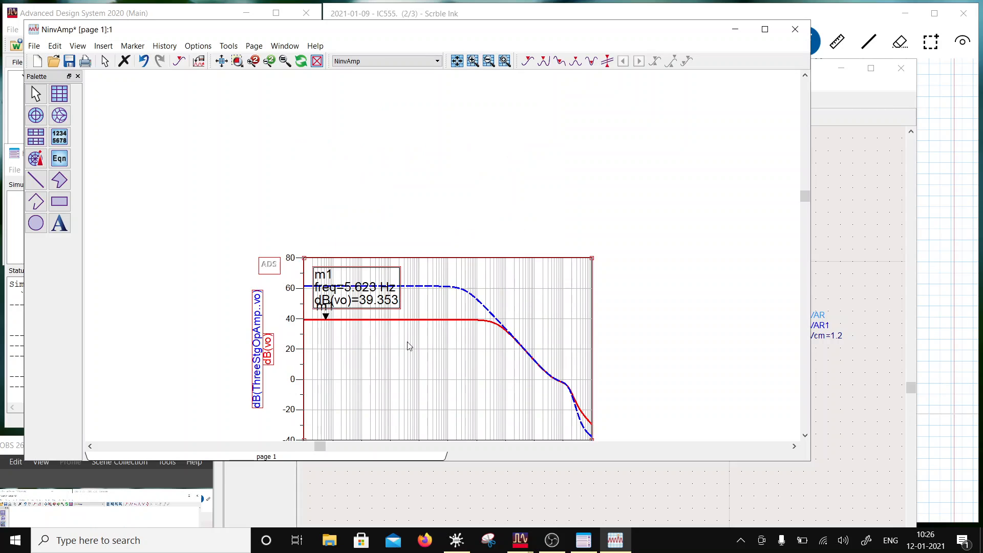
- Move the m1 marker readout to just below the dB(vo) trace
left_click(676, 320)
left_click_drag(369, 297, 362, 355)
left_click(598, 307)
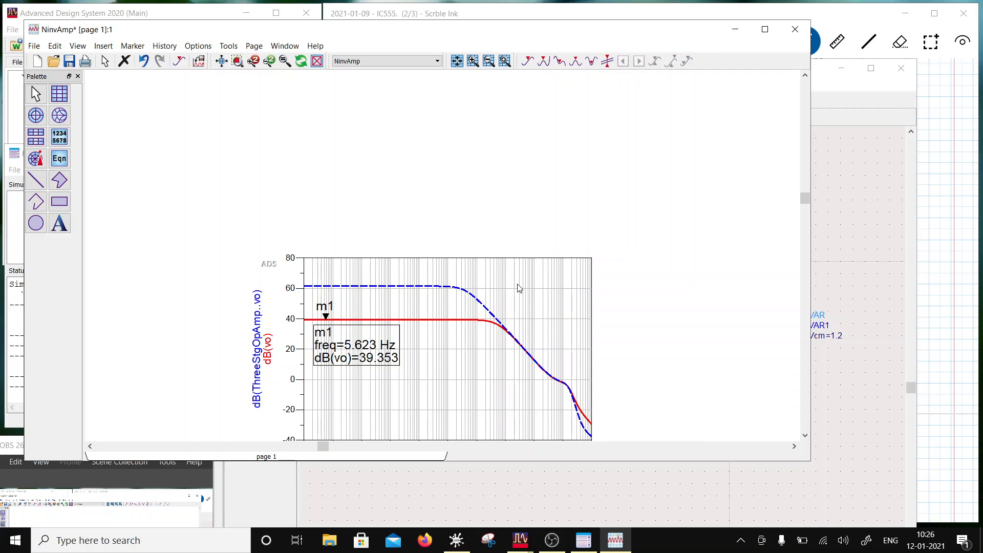
- Add the phase of vo from the NinvAmp dataset as a trace on the same plot
scroll(481, 287, "down", 2)
double_click(353, 329)
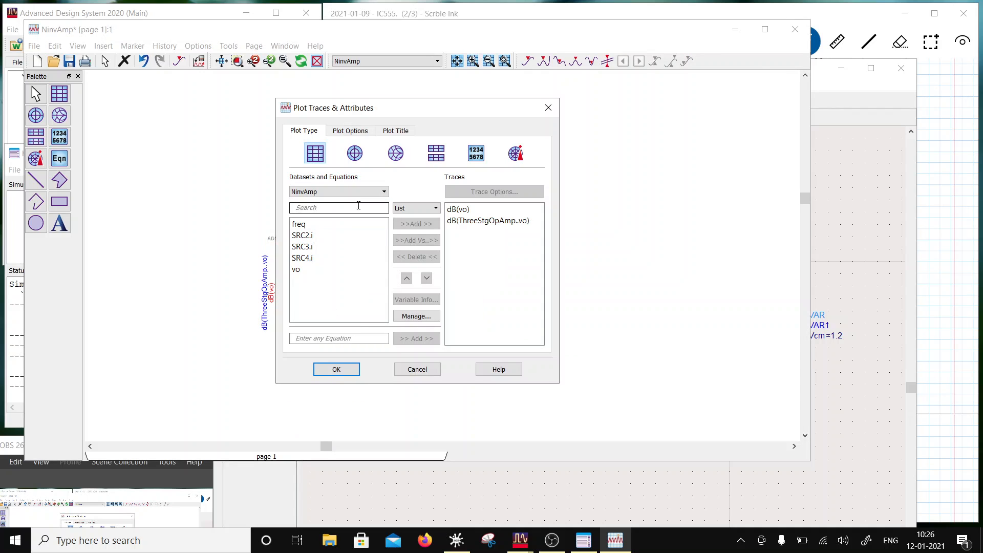
left_click(328, 275)
left_click(416, 224)
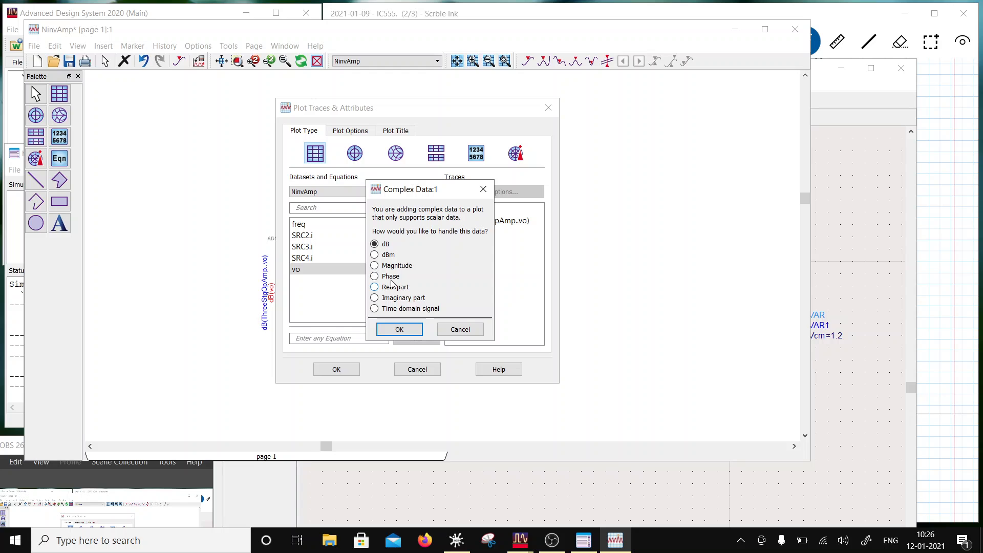
left_click(399, 329)
- Assign the phase(vo) trace to the Right Y Axis
double_click(463, 233)
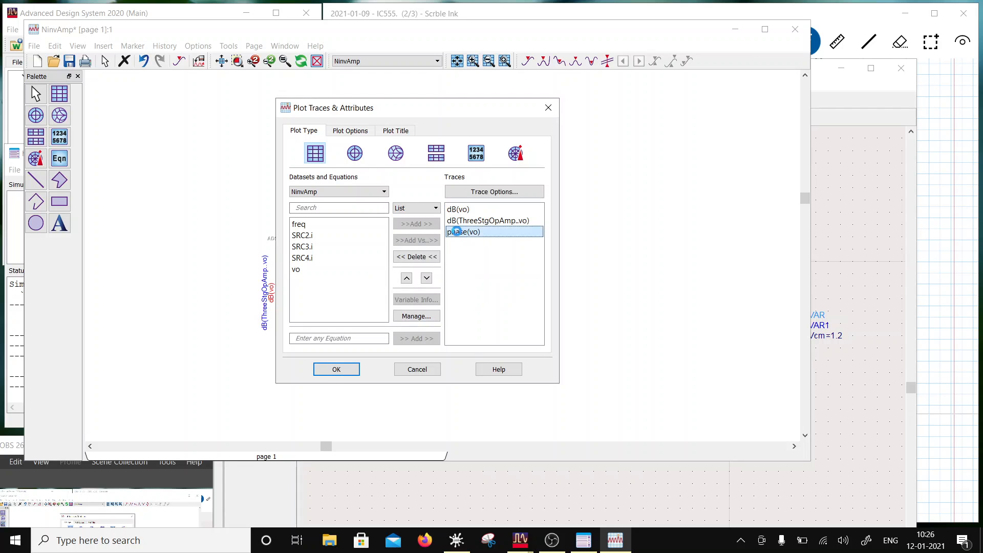
left_click(433, 129)
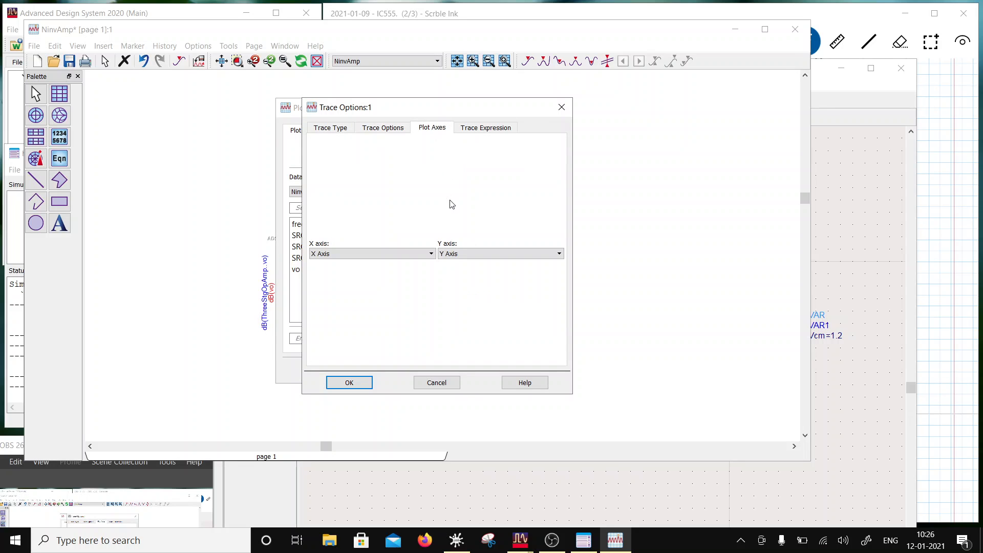
left_click(457, 254)
left_click(458, 272)
left_click(368, 381)
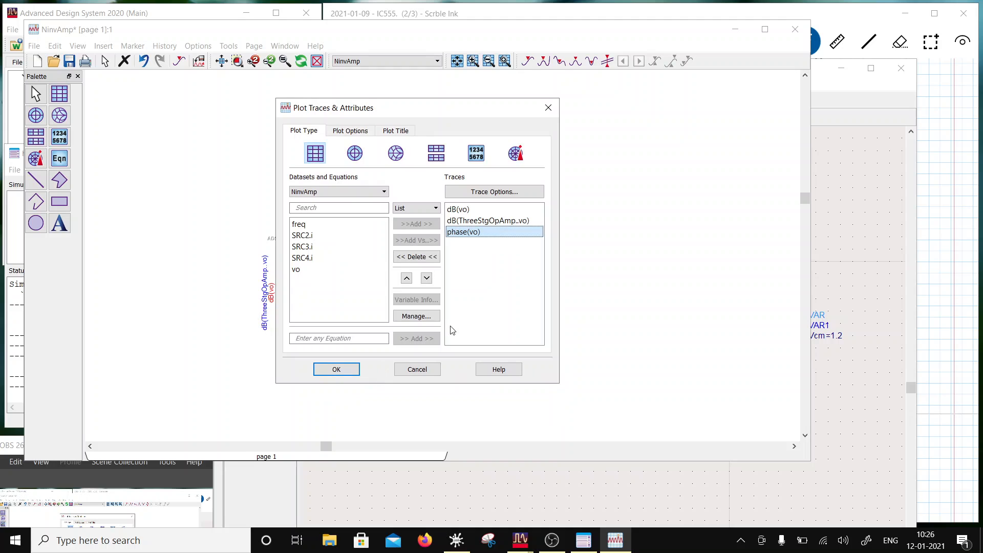
left_click(338, 369)
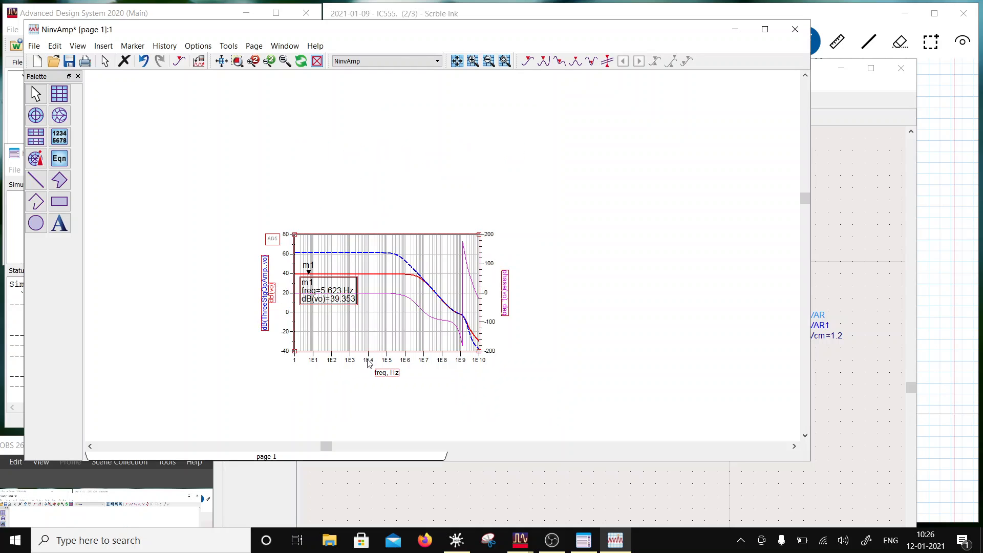
- Change the phase trace's expression to unwrap(phase(vo))
left_click(420, 317)
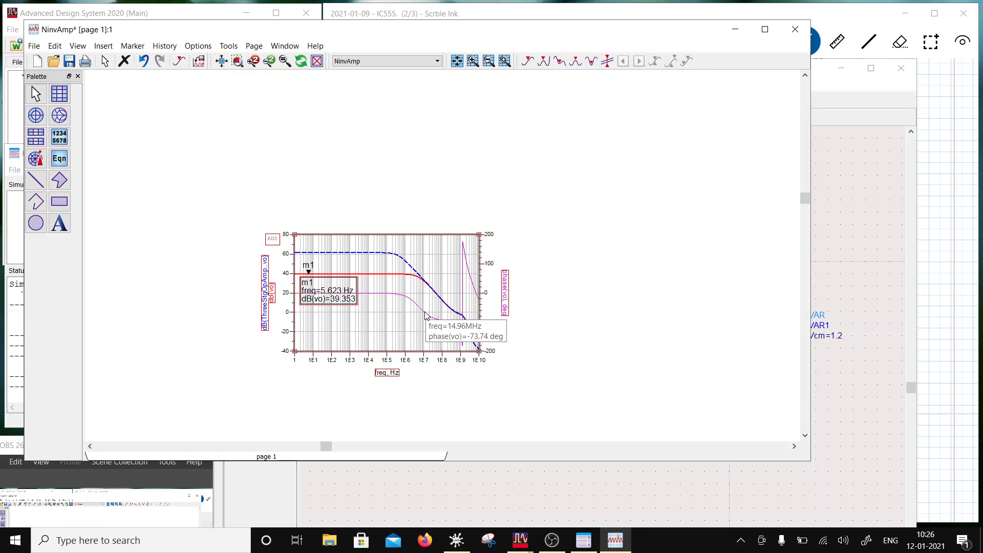
double_click(425, 316)
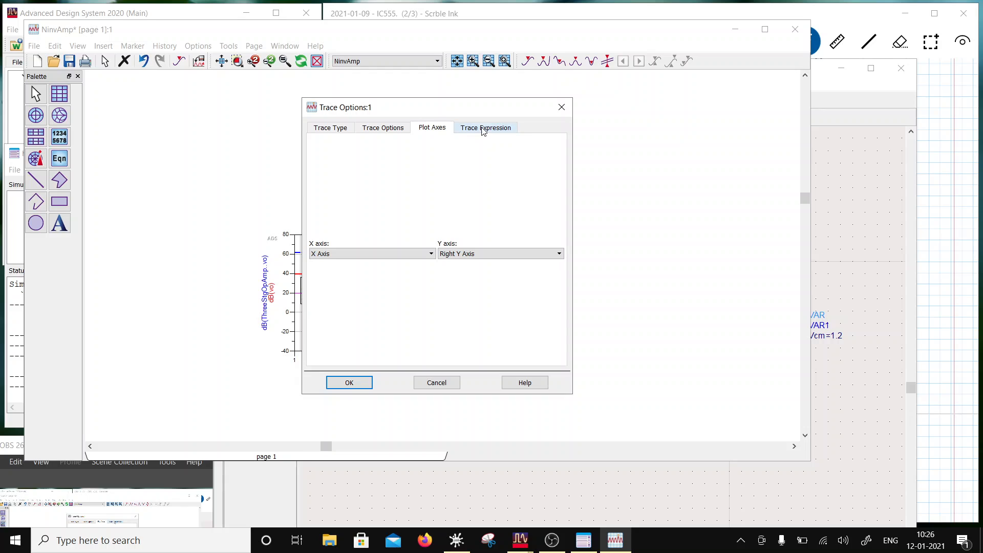
left_click(483, 129)
left_click(310, 203)
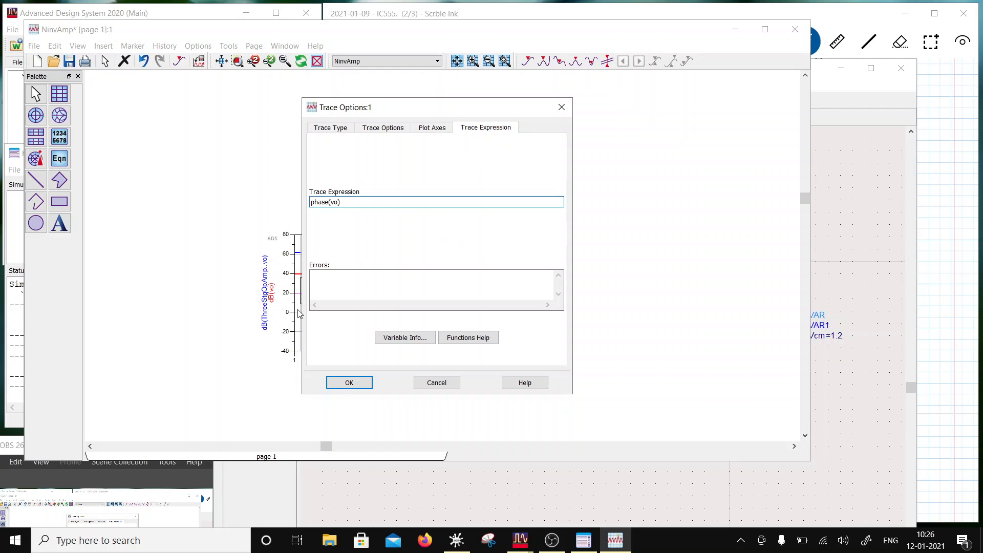
type("unwrap(")
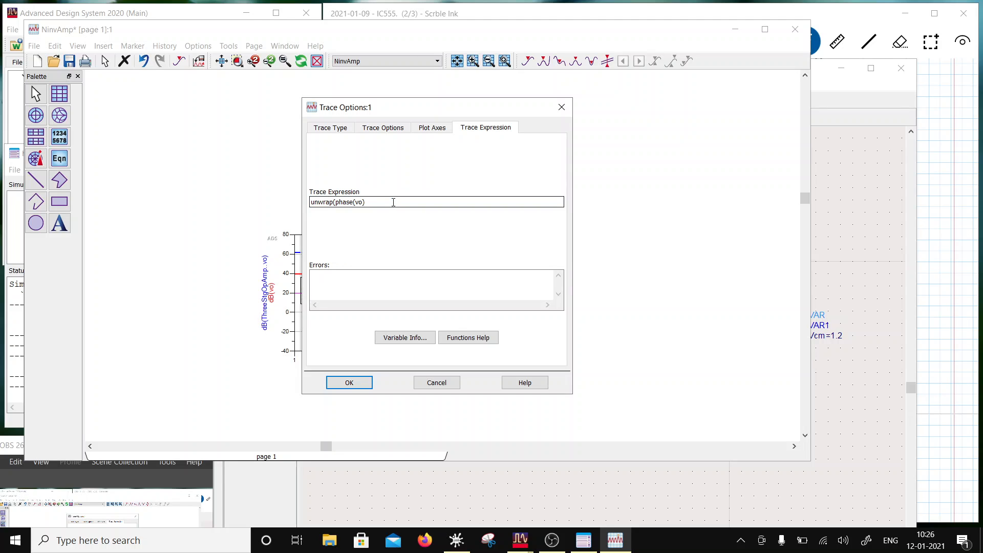
left_click(349, 385)
left_click(525, 216)
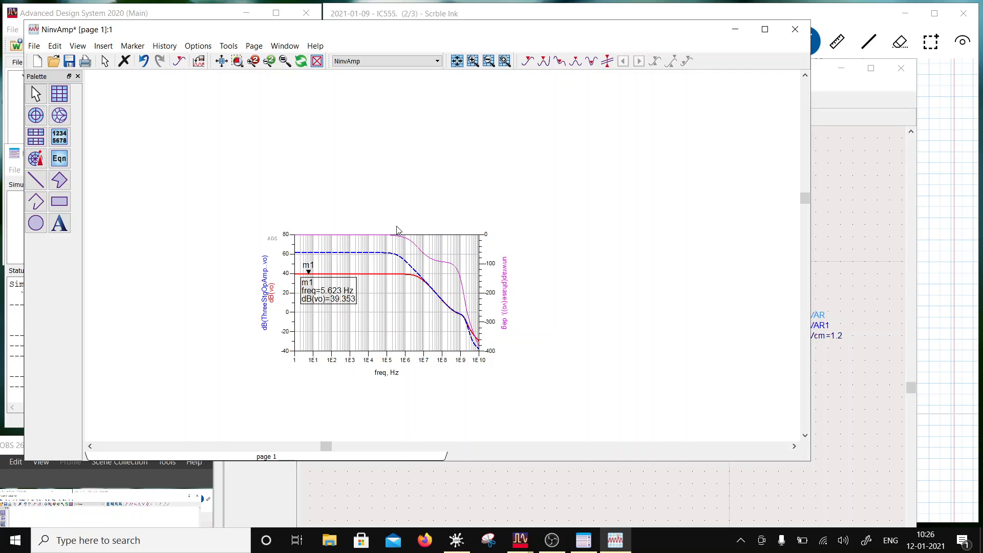
- Make the unwrapped phase trace green and 1.5 points thick, and save the data display
double_click(419, 248)
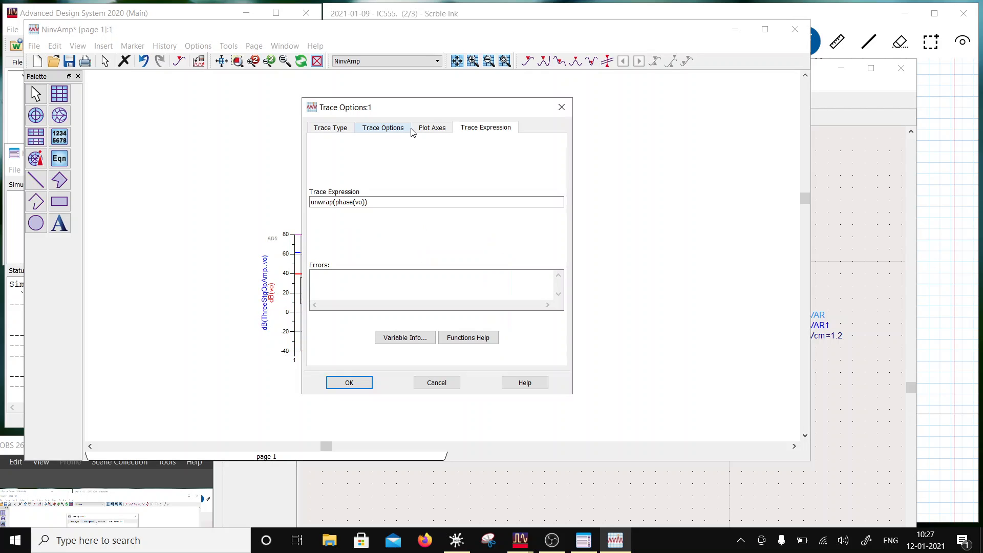
left_click(418, 128)
left_click(394, 128)
left_click(459, 205)
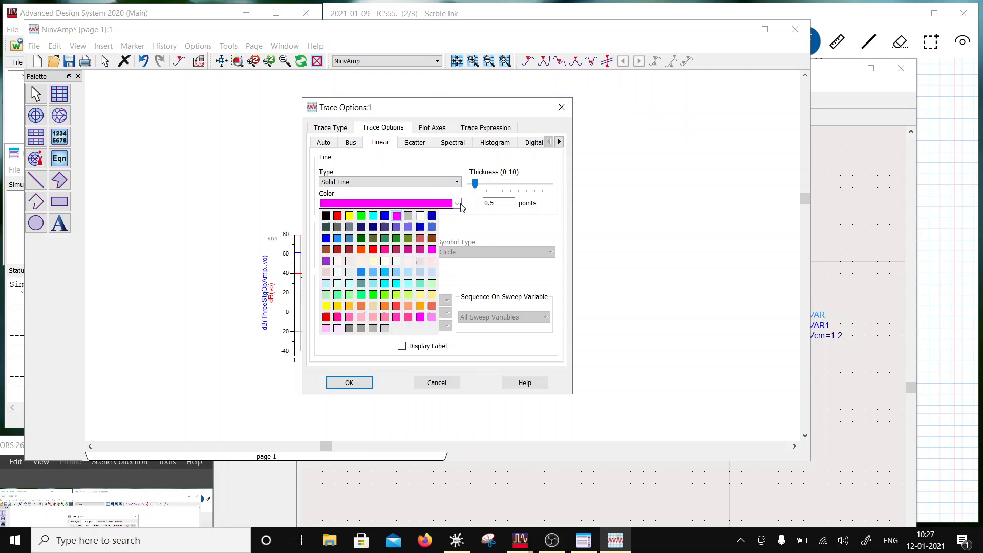
left_click(384, 238)
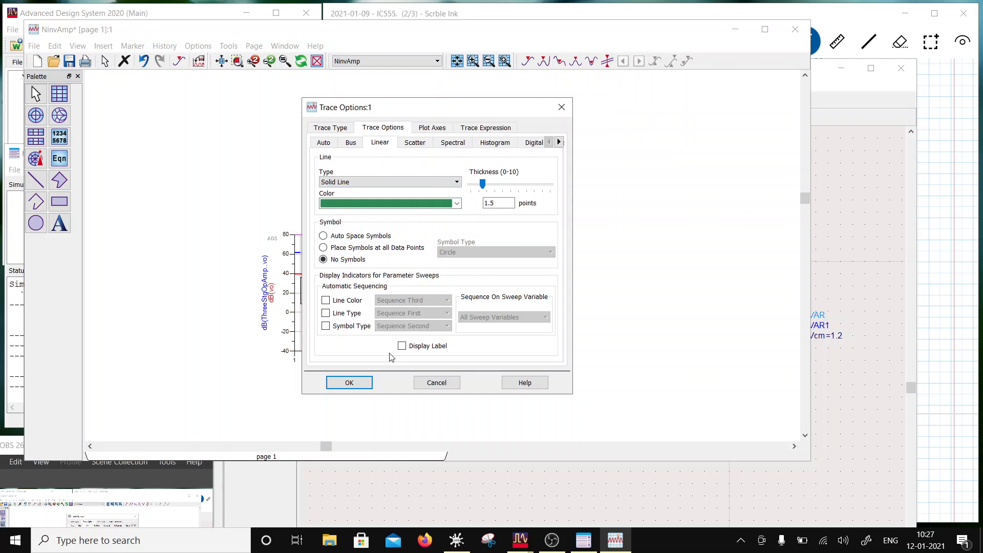
left_click(350, 383)
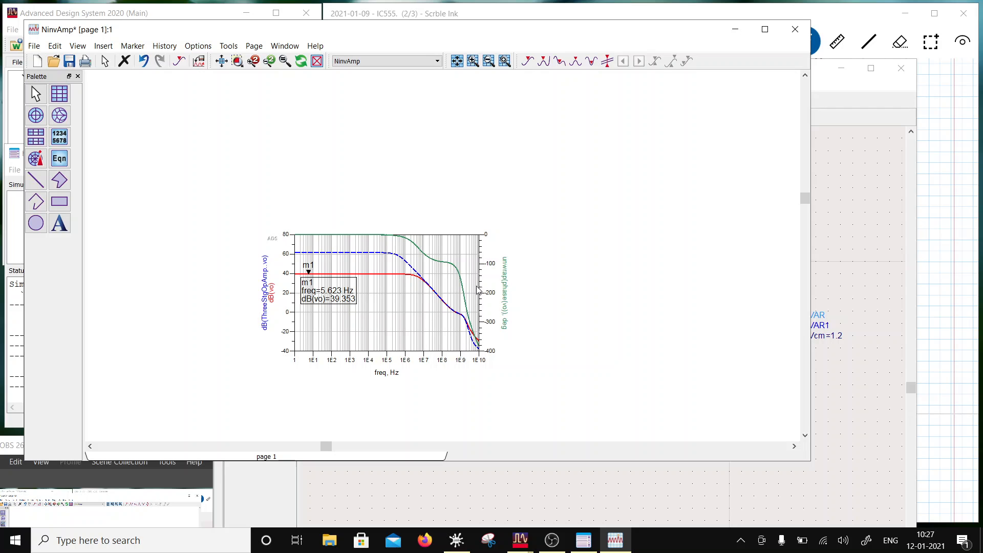
left_click(69, 61)
- Place a marker on the flat part of the phase trace at 6.131 Hz and move its readout above the plot
left_click(198, 46)
mouse_move(141, 47)
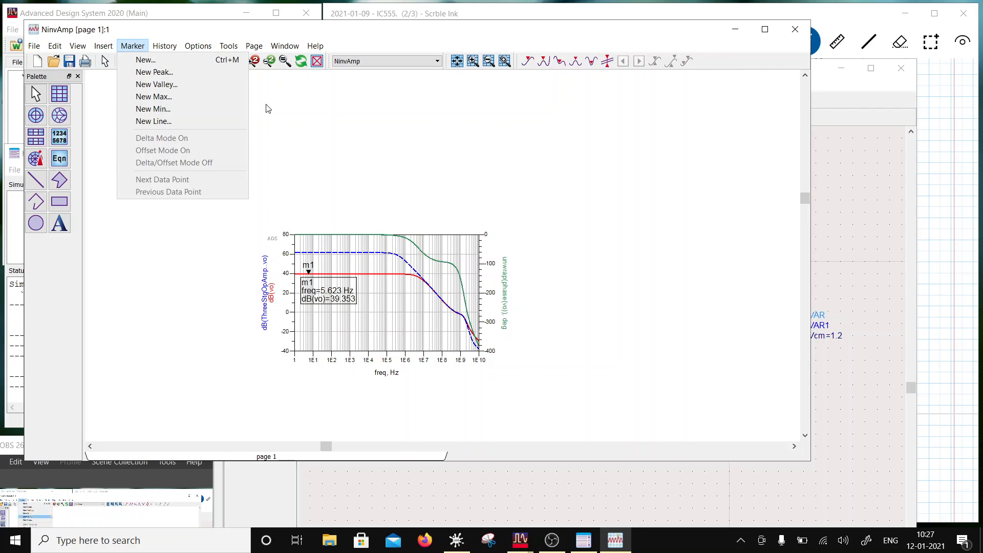
left_click(145, 60)
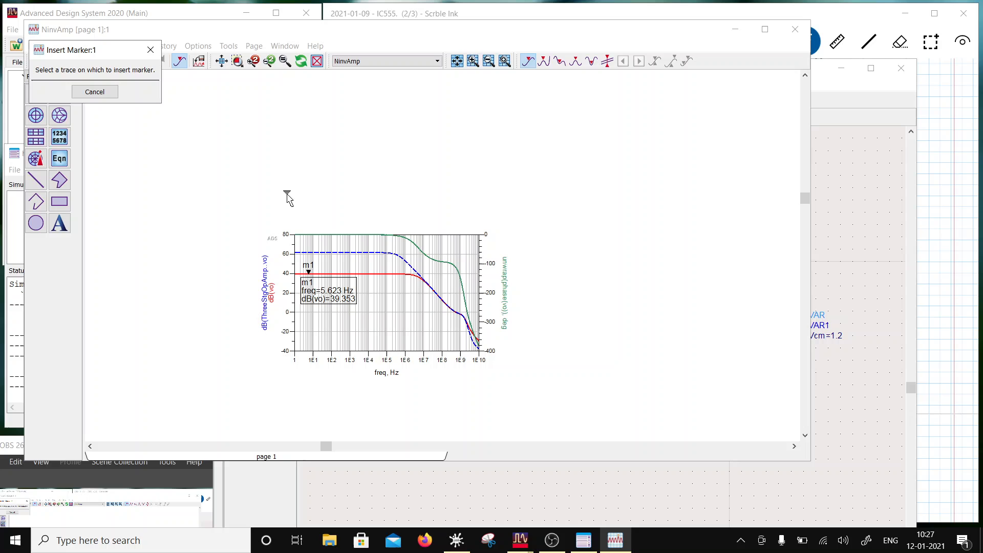
left_click(318, 233)
mouse_move(328, 205)
left_mouse_down()
mouse_move(424, 209)
mouse_move(413, 204)
left_mouse_up()
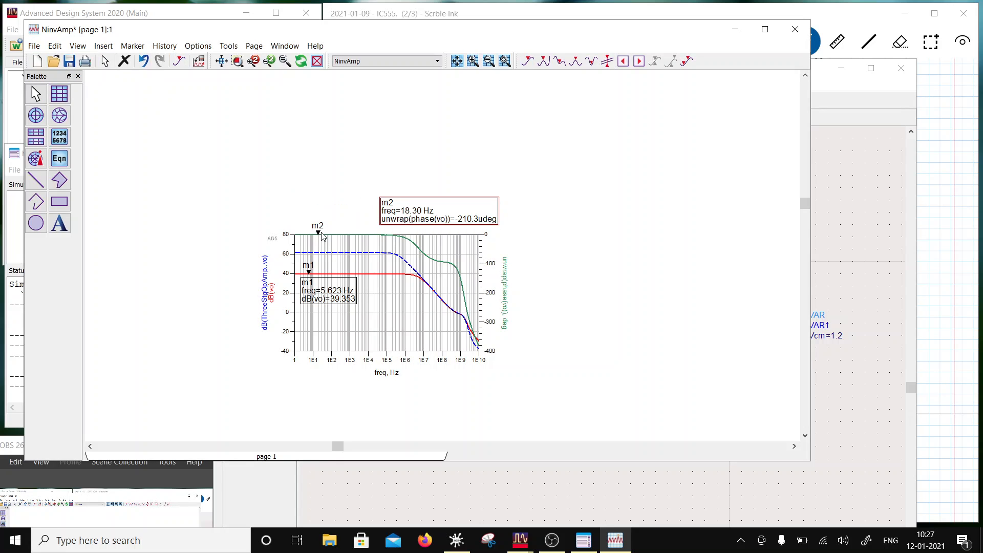
left_click_drag(318, 233, 311, 234)
left_click(352, 172)
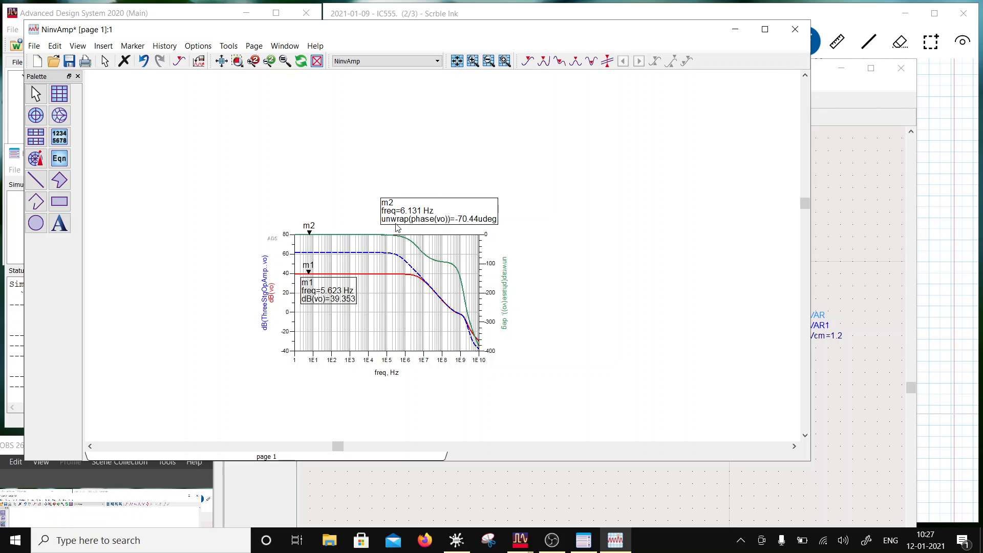
- Save the NinvAmp data display and close it along with the NinvAmp schematic and the simulation status window
left_click(69, 61)
left_click(794, 29)
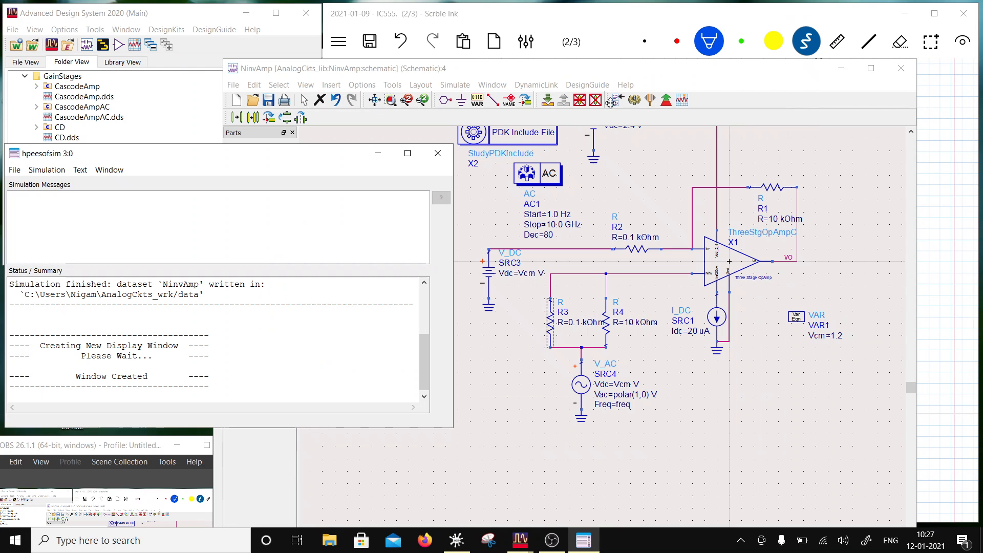
left_click_drag(337, 71, 244, 7)
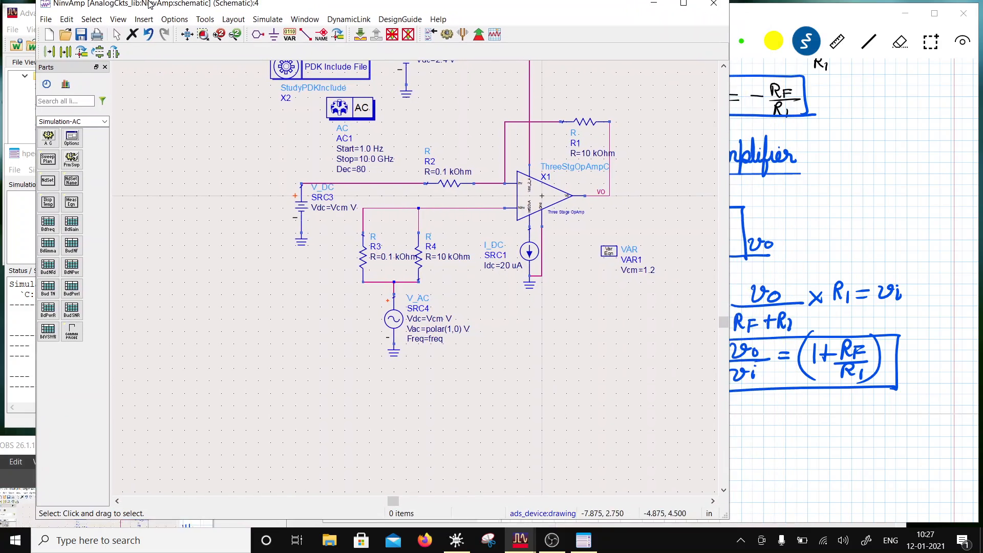
double_click(243, 6)
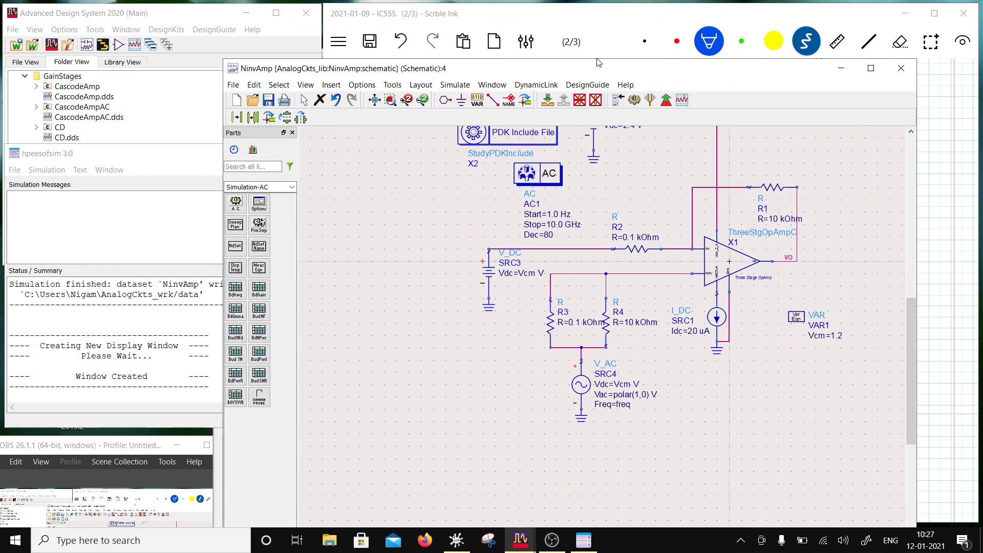
left_click(913, 68)
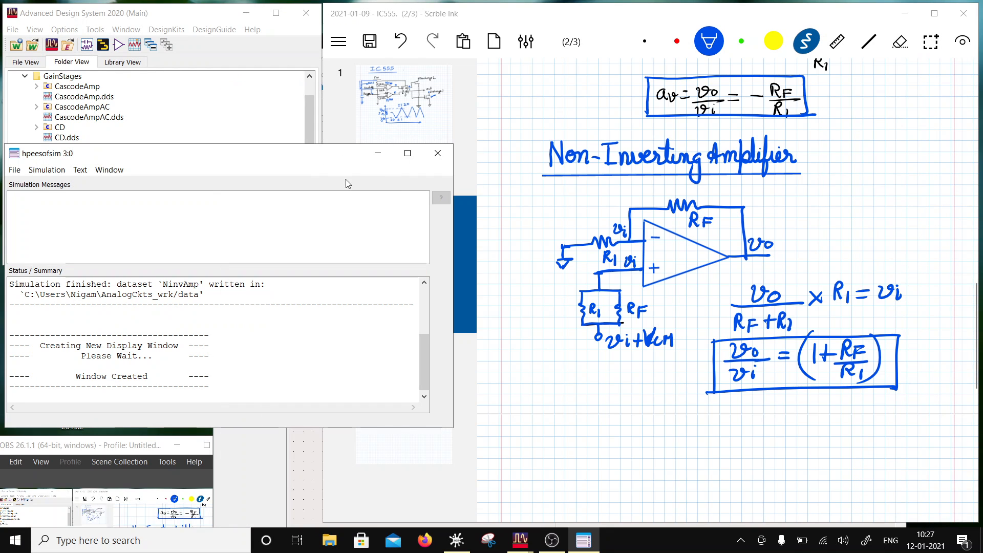
left_click(438, 153)
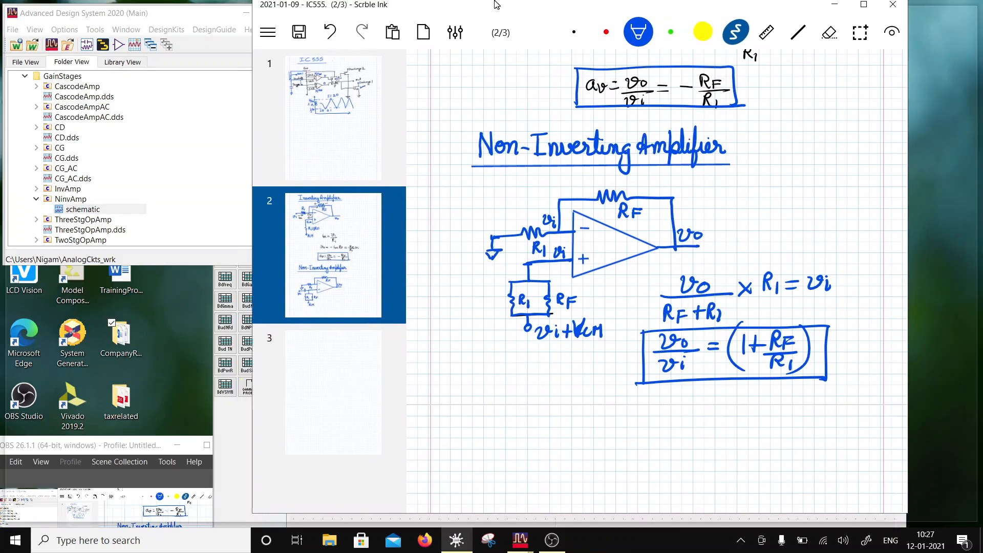
- Draw a freehand diagonal stroke in the blank area below the non-inverting amplifier notes and save the IC555 notes under the VLSI project
double_click(563, 14)
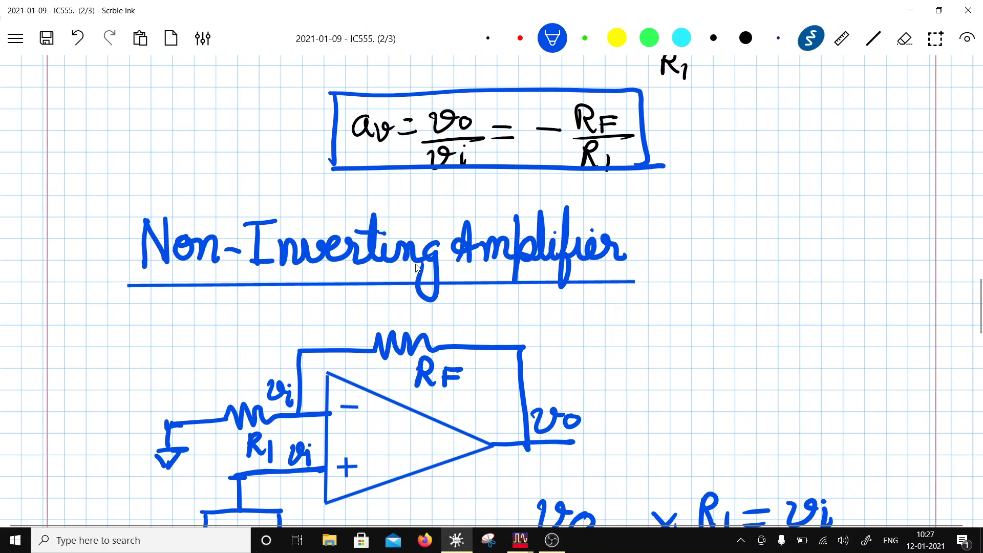
double_click(430, 9)
scroll(651, 265, "down", 10)
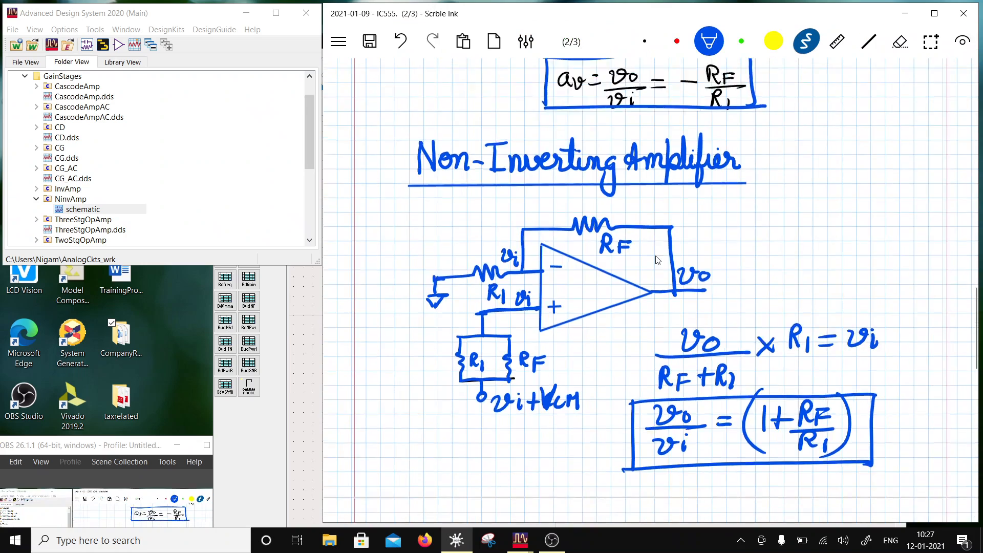
scroll(651, 265, "down", 3)
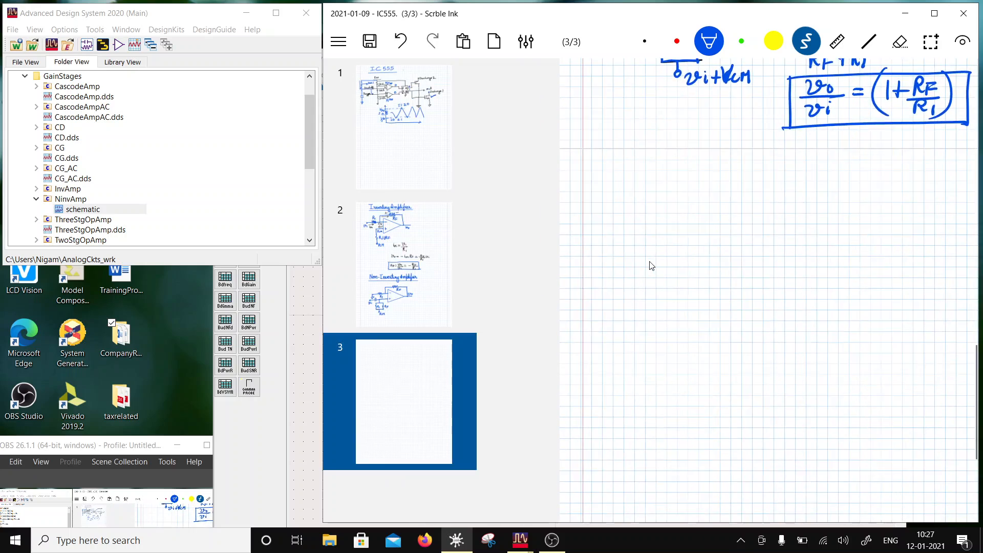
scroll(587, 244, "up", 6)
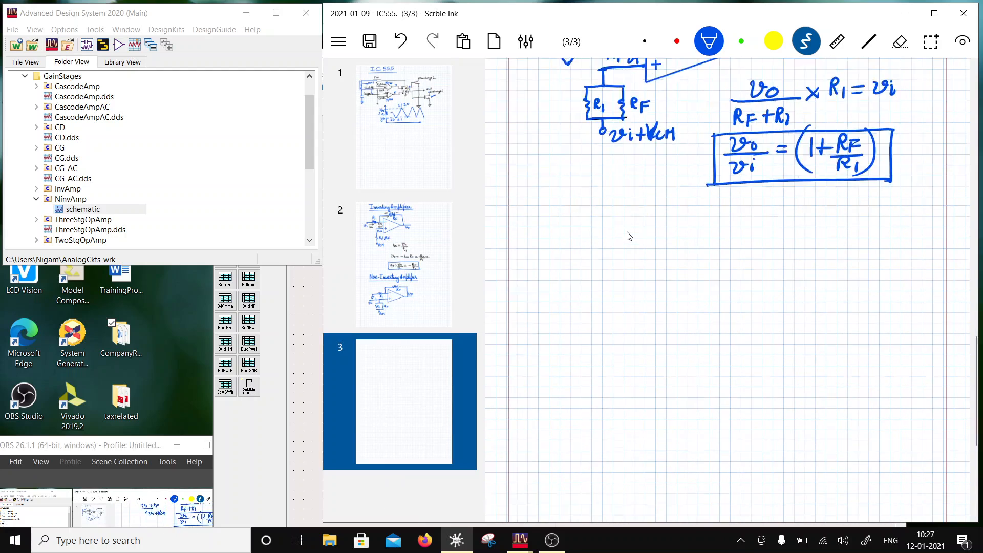
scroll(615, 239, "down", 10)
scroll(629, 235, "up", 3)
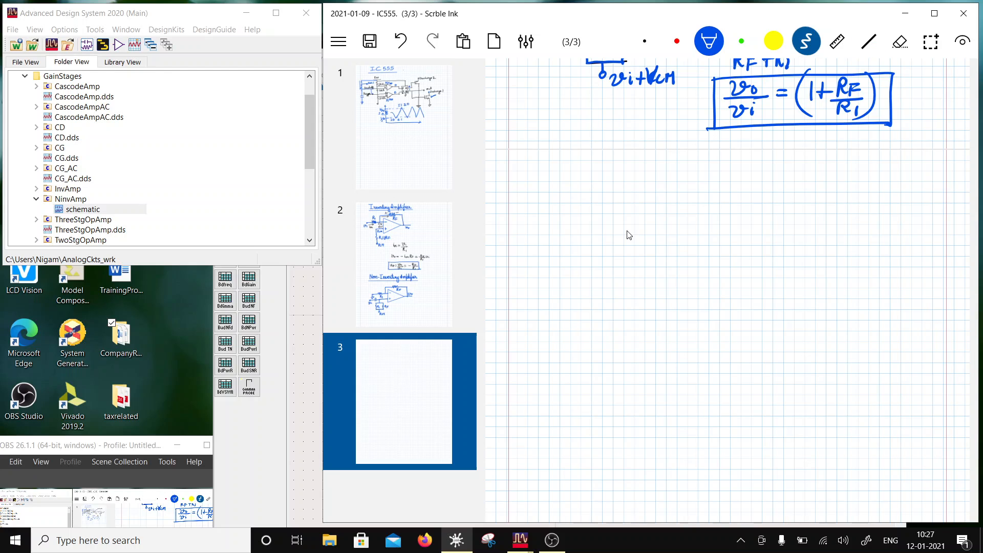
left_click_drag(671, 218, 703, 232)
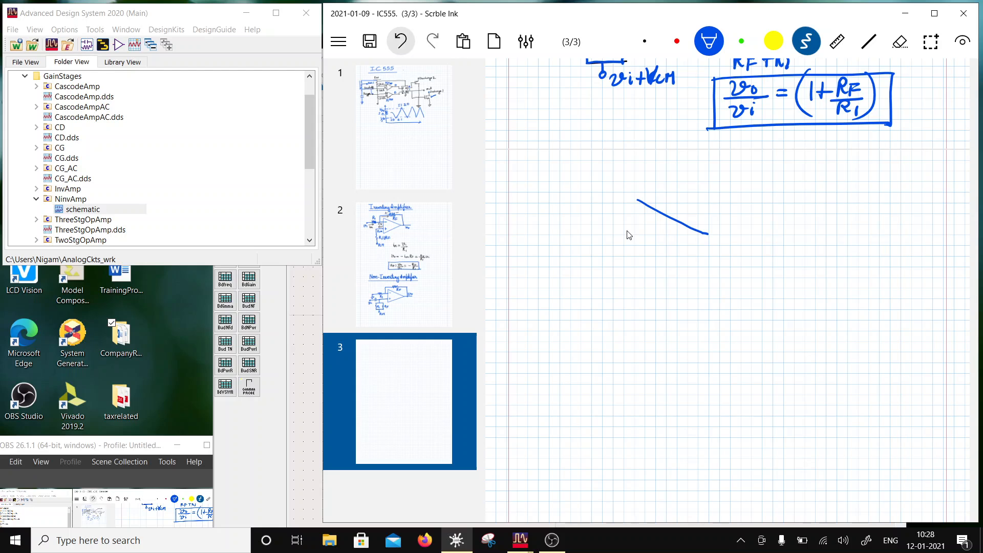
left_click(369, 41)
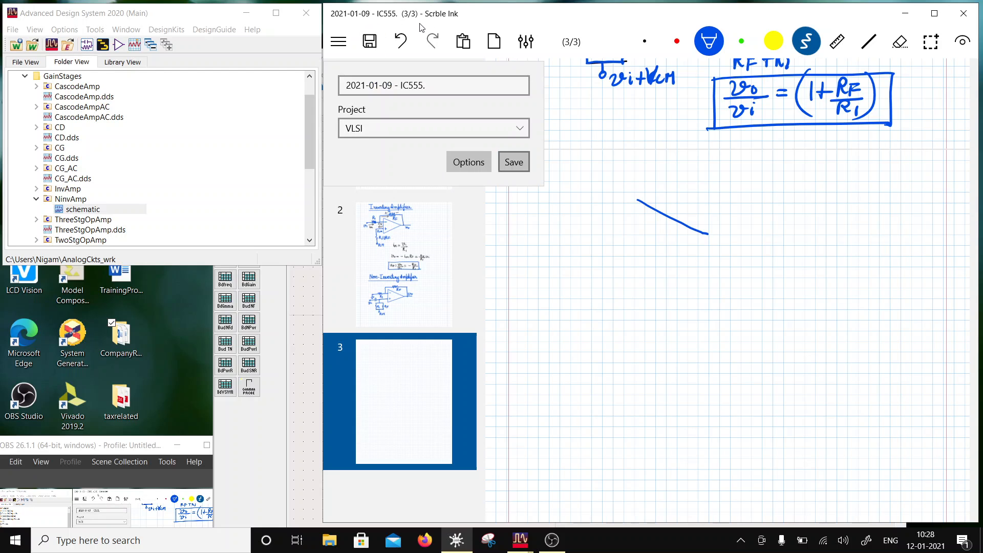
left_click(514, 162)
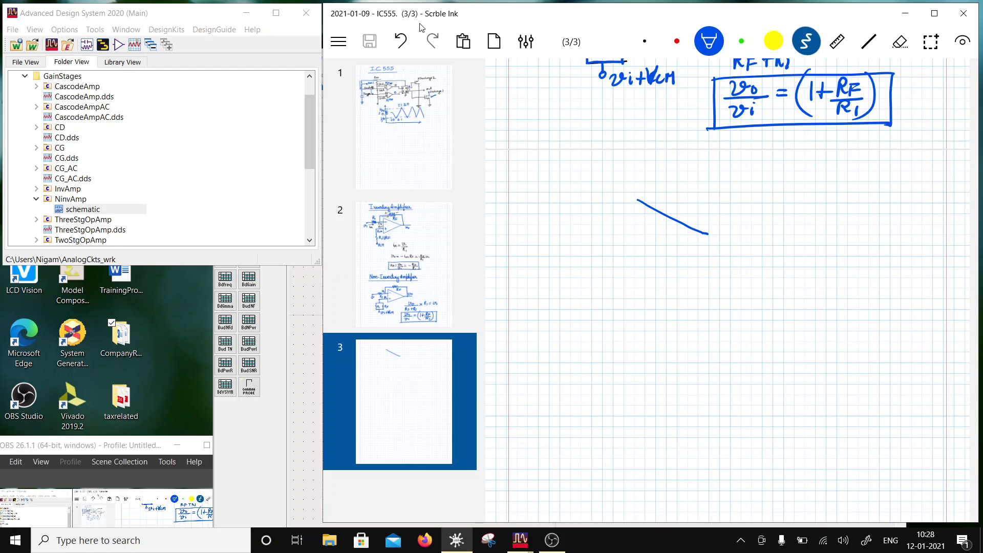
- Erase the freehand diagonal stroke and draw a blue op-amp triangle there with three straight lines
left_click(901, 41)
left_click_drag(708, 233, 637, 199)
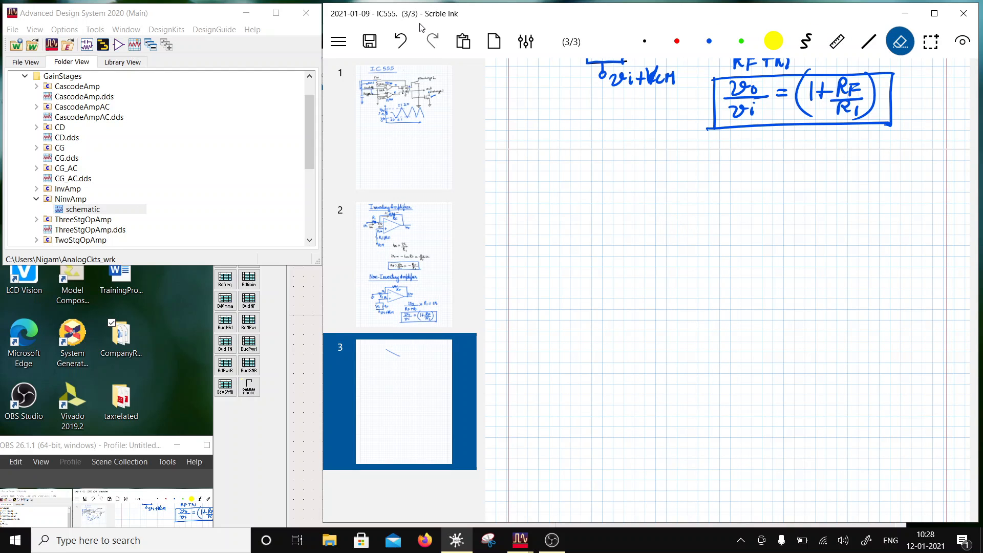
left_click(869, 41)
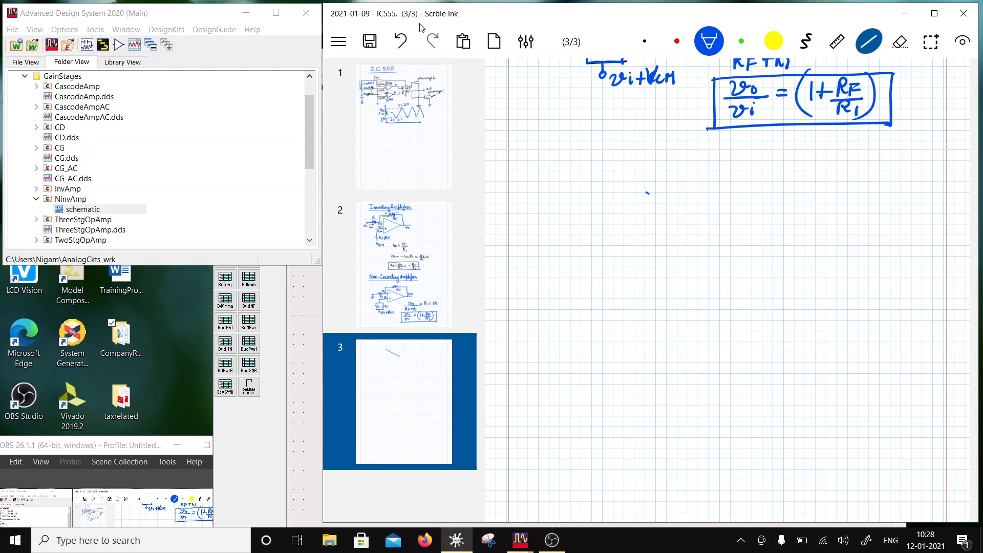
mouse_move(647, 193)
left_mouse_down()
mouse_move(726, 229)
mouse_move(644, 271)
left_mouse_up()
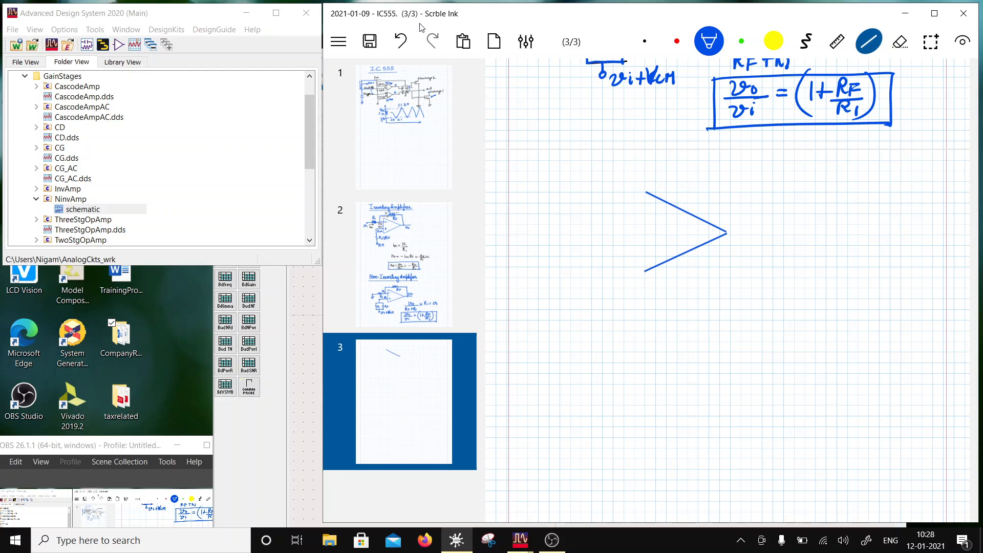
left_click_drag(646, 192, 644, 271)
- Mark the op-amp's - and + inputs and draw input resistor R1, feedback capacitor C, and the vi and vo terminals
left_click(806, 41)
mouse_move(650, 215)
left_mouse_down()
mouse_move(664, 214)
mouse_move(658, 253)
mouse_move(666, 247)
left_mouse_up()
mouse_move(567, 210)
left_mouse_down()
mouse_move(647, 206)
mouse_move(599, 233)
mouse_move(608, 230)
left_mouse_up()
mouse_move(610, 223)
left_mouse_down()
mouse_move(627, 175)
mouse_move(662, 174)
mouse_move(664, 187)
left_mouse_up()
mouse_move(671, 164)
left_mouse_down()
mouse_move(670, 186)
mouse_move(736, 177)
mouse_move(732, 234)
mouse_move(763, 232)
left_mouse_up()
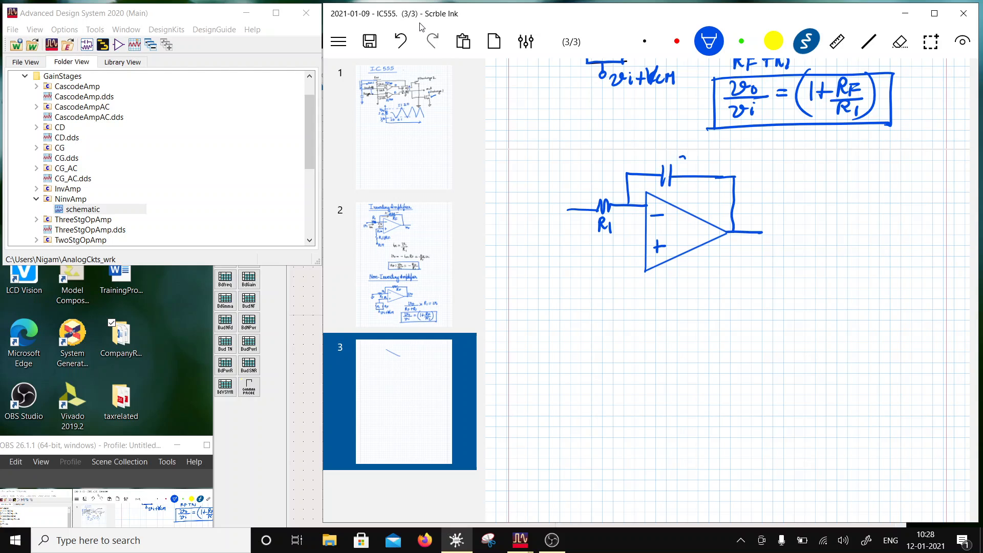
left_click_drag(684, 157, 698, 163)
left_click_drag(741, 238, 766, 245)
left_click_drag(568, 207, 572, 233)
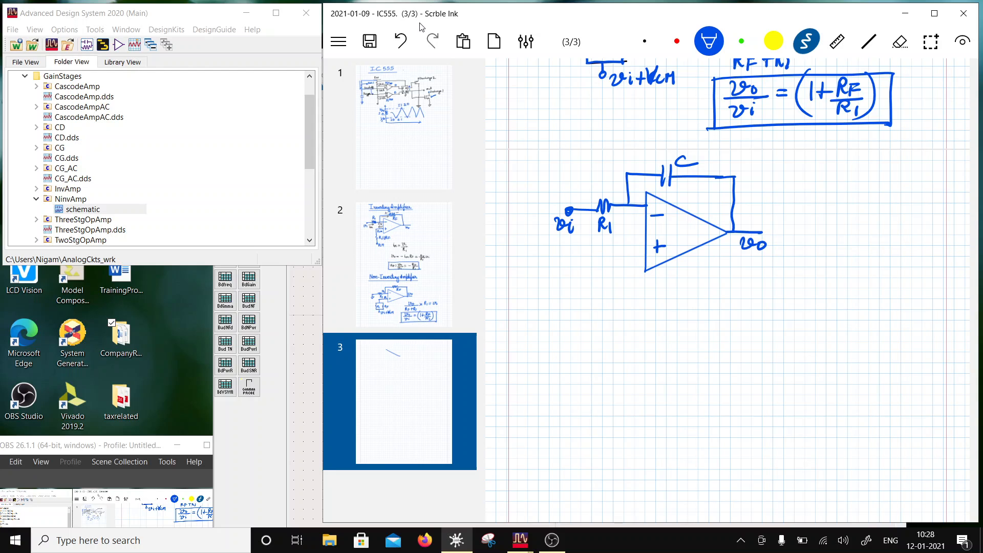
- Draw a resistor R1 and a parallel capacitor at the + input, erasing the capacitor label's subscript to leave C
mouse_move(644, 250)
left_mouse_down()
mouse_move(598, 250)
mouse_move(601, 321)
mouse_move(615, 303)
left_mouse_up()
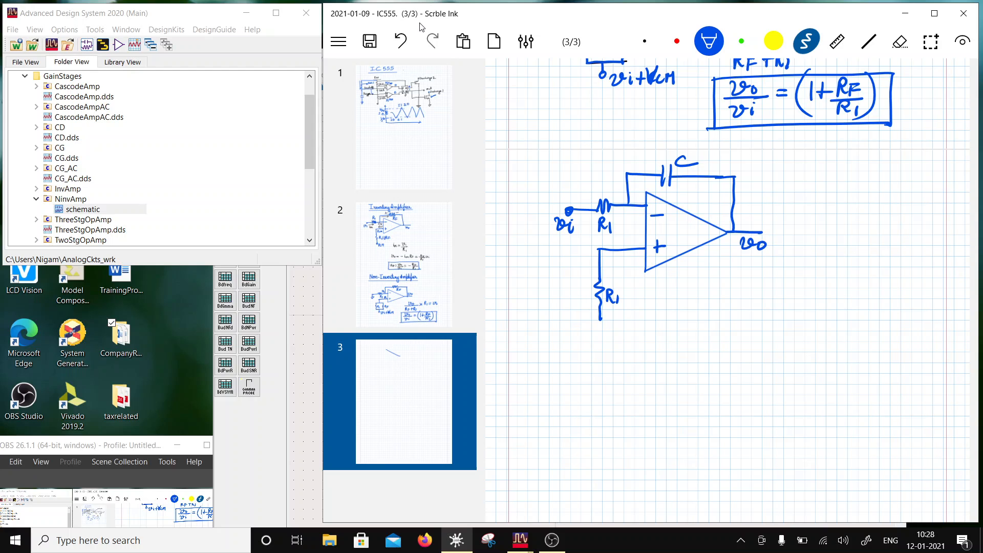
left_click_drag(626, 251, 627, 280)
left_click_drag(618, 280, 636, 280)
mouse_move(619, 286)
left_mouse_down()
mouse_move(639, 286)
mouse_move(629, 317)
left_mouse_up()
left_click_drag(652, 285, 650, 296)
left_click_drag(653, 290, 654, 301)
left_click(900, 42)
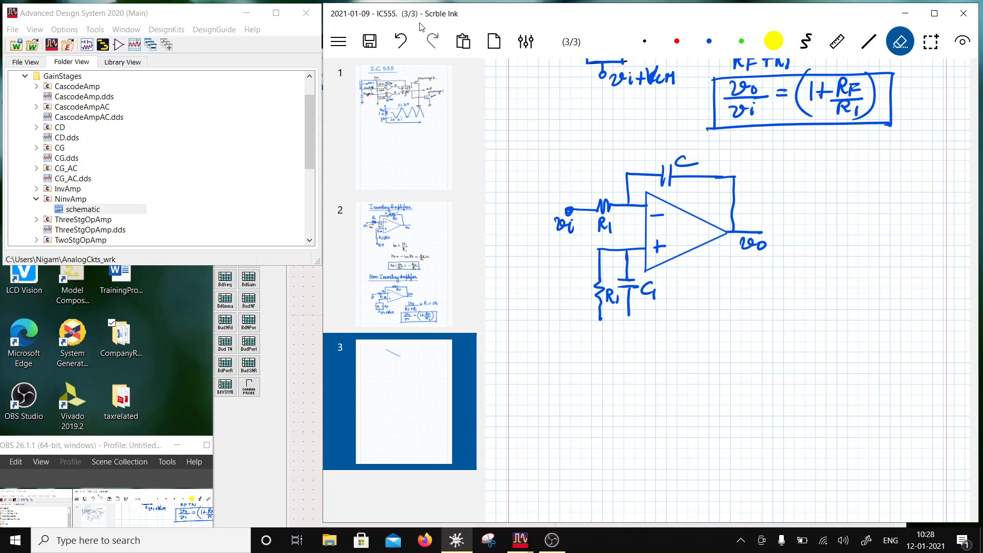
left_click_drag(664, 296, 657, 291)
- Join the lower ends of R1 and C and connect them to a grounded VCM source
left_click(805, 41)
mouse_move(601, 317)
left_mouse_down()
mouse_move(630, 317)
mouse_move(621, 341)
left_mouse_up()
mouse_move(607, 345)
left_mouse_down()
mouse_move(627, 345)
mouse_move(621, 365)
left_mouse_up()
mouse_move(631, 333)
left_mouse_down()
mouse_move(659, 334)
mouse_move(661, 345)
left_mouse_up()
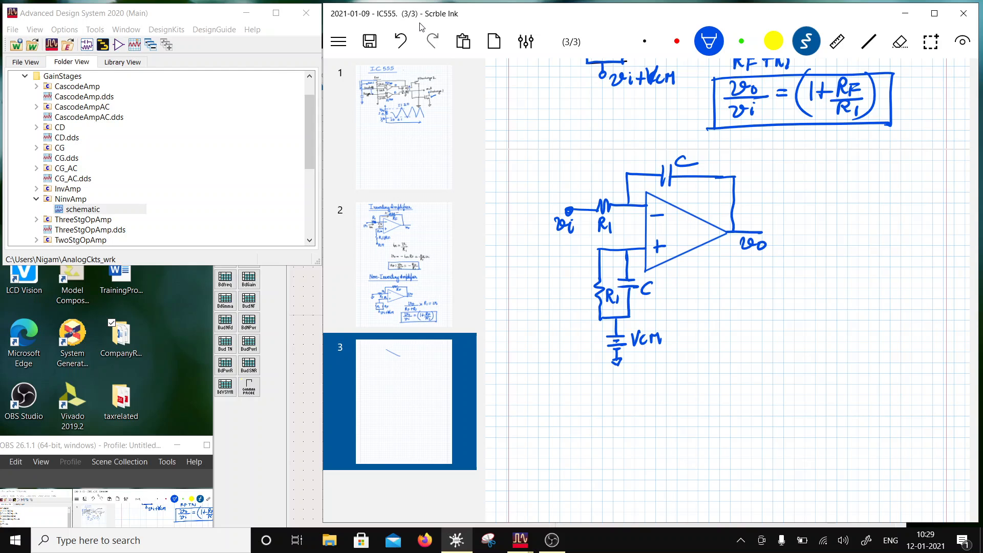
- In black ink, mark both op-amp input nodes 0 and write vi/R1 = iin beside the circuit
left_click(645, 41)
left_click_drag(631, 235, 634, 210)
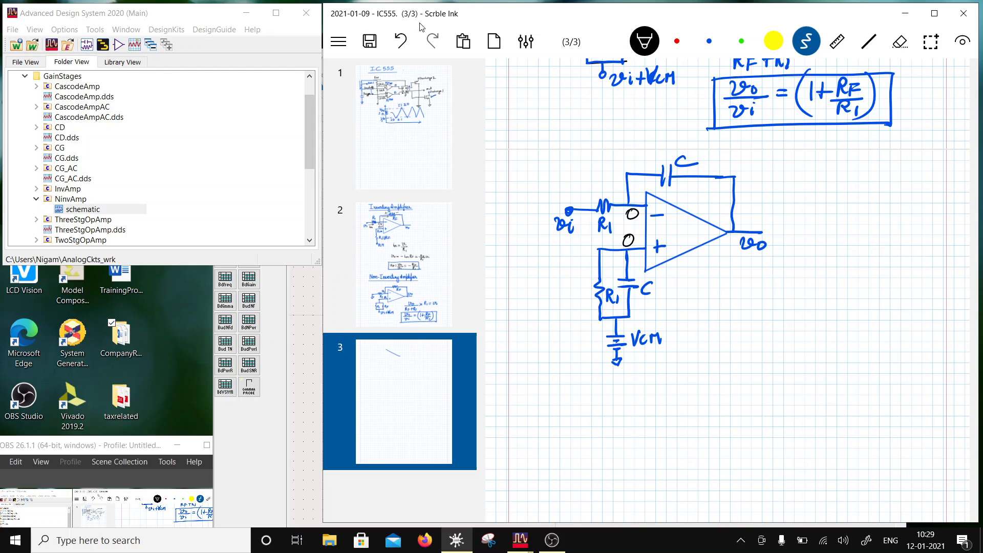
mouse_move(736, 296)
left_mouse_down()
mouse_move(756, 295)
mouse_move(773, 311)
mouse_move(748, 331)
left_mouse_up()
left_click(762, 295)
mouse_move(749, 317)
left_mouse_down()
mouse_move(755, 326)
mouse_move(793, 309)
left_mouse_up()
mouse_move(803, 301)
left_mouse_down()
mouse_move(806, 311)
mouse_move(823, 310)
left_mouse_up()
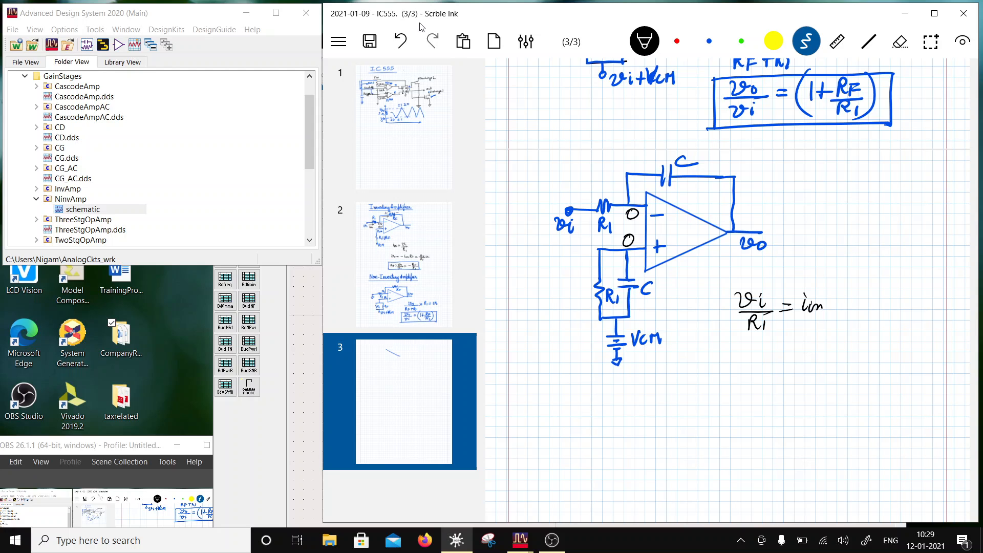
- Mark + and - polarity across feedback capacitor C and write vo = 1/C ∫ (vi/R1) dt below the current equation
mouse_move(646, 159)
left_mouse_down()
mouse_move(647, 169)
mouse_move(716, 165)
left_mouse_up()
mouse_move(803, 332)
left_mouse_down()
mouse_move(818, 352)
mouse_move(815, 371)
left_mouse_up()
left_click_drag(839, 324, 826, 375)
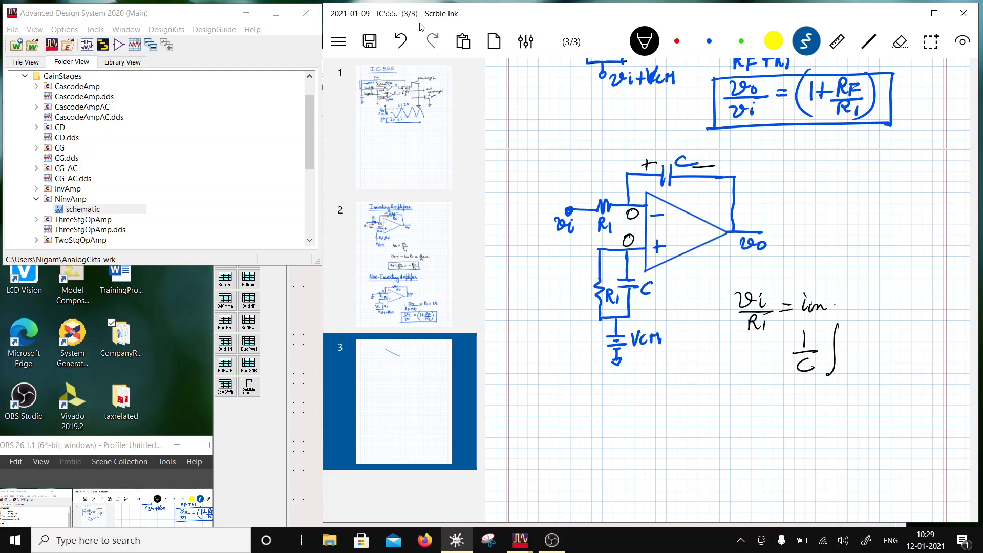
left_click_drag(843, 332, 858, 335)
mouse_move(864, 336)
left_mouse_down()
mouse_move(873, 350)
mouse_move(854, 369)
left_mouse_up()
left_click_drag(852, 353, 864, 364)
mouse_move(867, 358)
left_mouse_down()
mouse_move(868, 369)
mouse_move(901, 350)
left_mouse_up()
left_click_drag(894, 340, 903, 339)
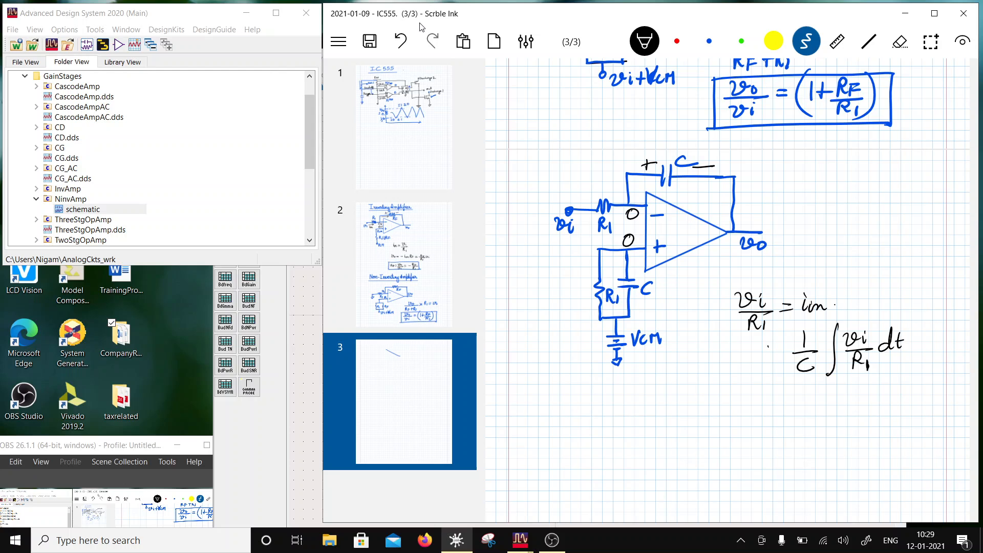
left_click_drag(768, 345, 782, 345)
mouse_move(769, 352)
left_mouse_down()
mouse_move(783, 352)
mouse_move(743, 356)
mouse_move(752, 342)
left_mouse_up()
left_click_drag(753, 349, 755, 356)
- Write vo = -1/(R1C) ∫ vi dt on the next line and add the minus sign to the 1/C equation
scroll(727, 292, "down", 1)
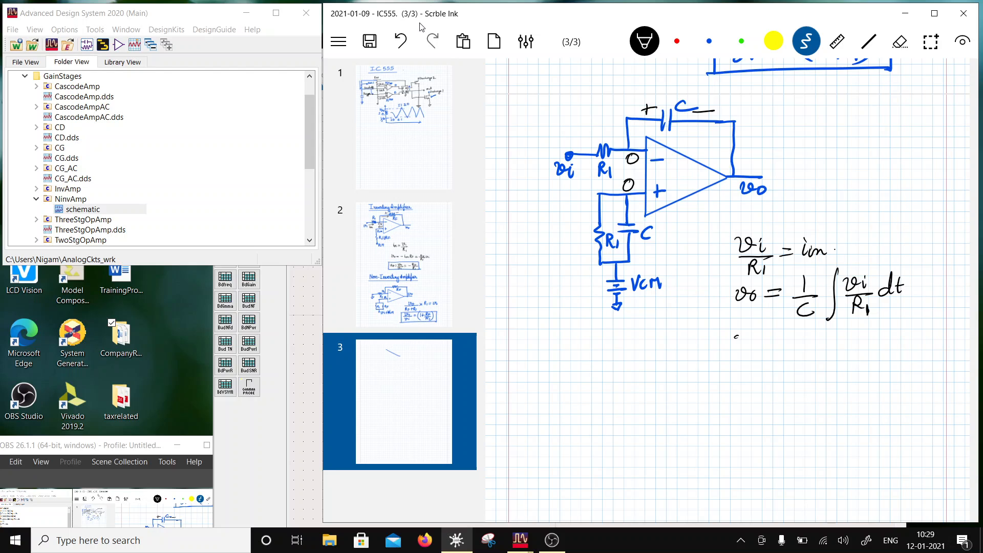
left_click_drag(736, 336, 760, 346)
left_click_drag(769, 342, 827, 338)
mouse_move(812, 341)
left_mouse_down()
mouse_move(848, 339)
mouse_move(822, 353)
mouse_move(827, 361)
left_mouse_up()
left_click_drag(840, 346, 844, 358)
mouse_move(869, 322)
left_mouse_down()
mouse_move(857, 360)
mouse_move(908, 341)
left_mouse_up()
mouse_move(914, 323)
left_mouse_down()
mouse_move(916, 344)
mouse_move(922, 333)
left_mouse_up()
left_click(926, 338)
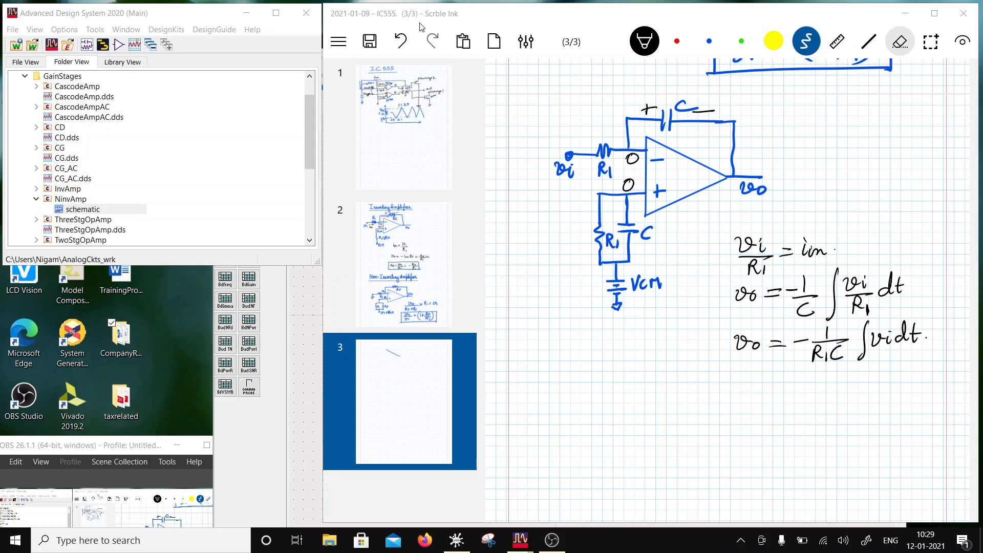
- Draw a black box around the final equation vo = -1/(R1C) ∫ vi dt
left_click(900, 41)
left_click(644, 41)
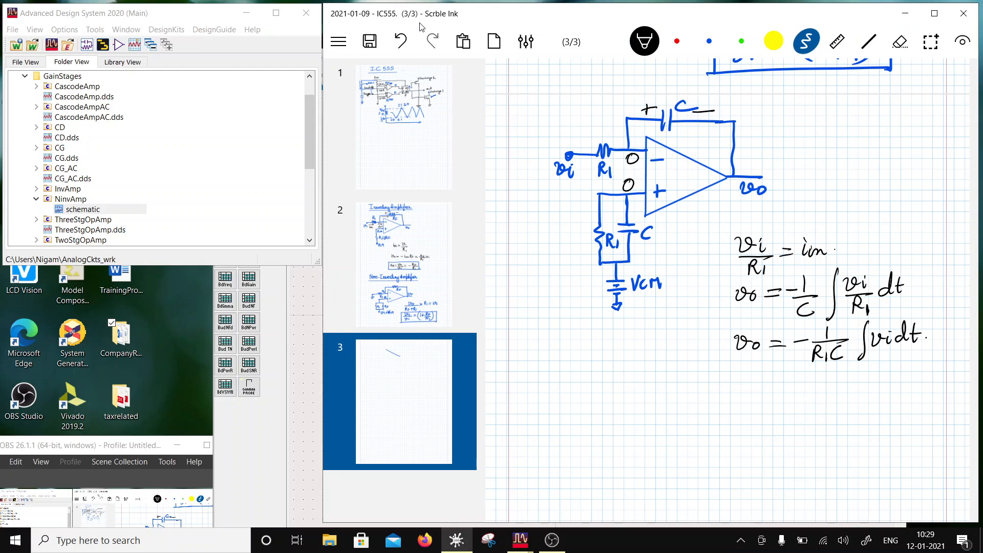
mouse_move(725, 331)
left_mouse_down()
mouse_move(727, 371)
mouse_move(845, 323)
mouse_move(921, 316)
mouse_move(924, 358)
left_mouse_up()
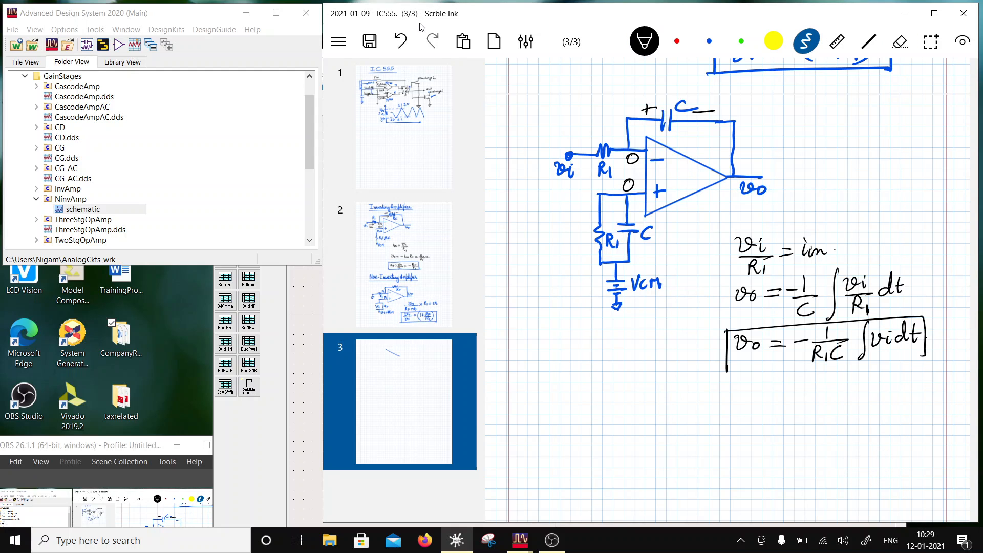
left_click_drag(727, 371, 923, 361)
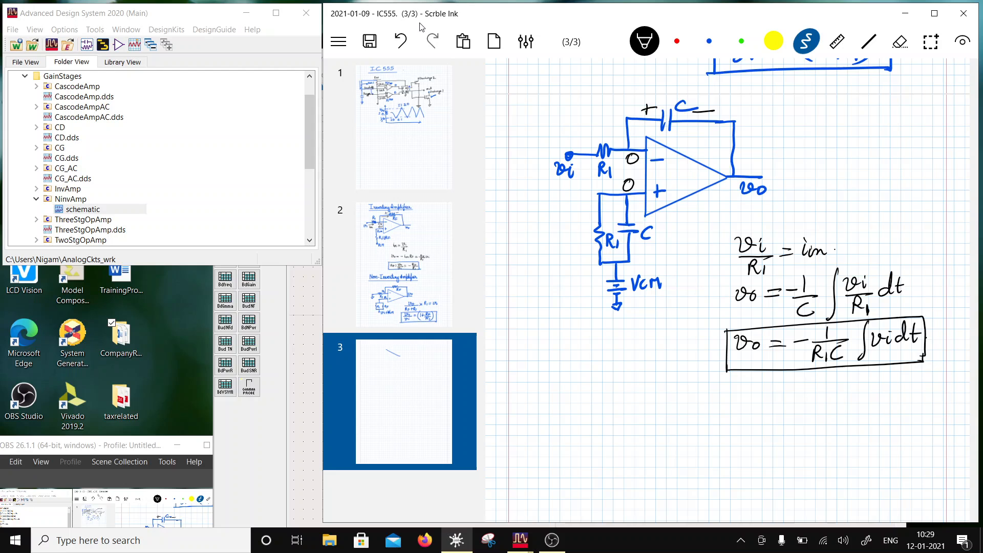
- Write the blue heading "Integrator" above the capacitor-feedback circuit and underline it with a straight line
scroll(727, 292, "up", 3)
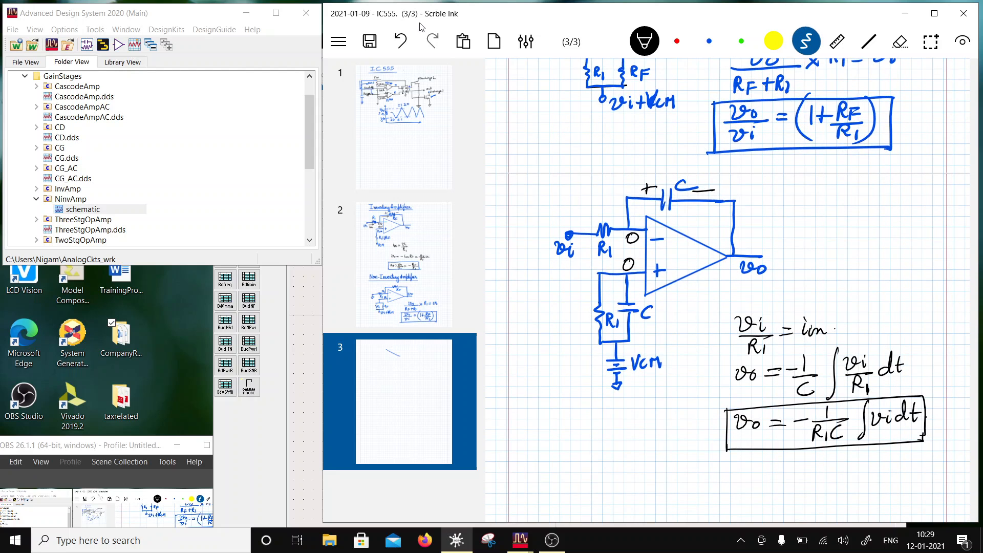
left_click(708, 41)
mouse_move(505, 178)
left_mouse_down()
mouse_move(509, 194)
mouse_move(551, 192)
mouse_move(557, 208)
mouse_move(590, 175)
mouse_move(608, 184)
left_mouse_up()
left_click_drag(607, 191, 617, 183)
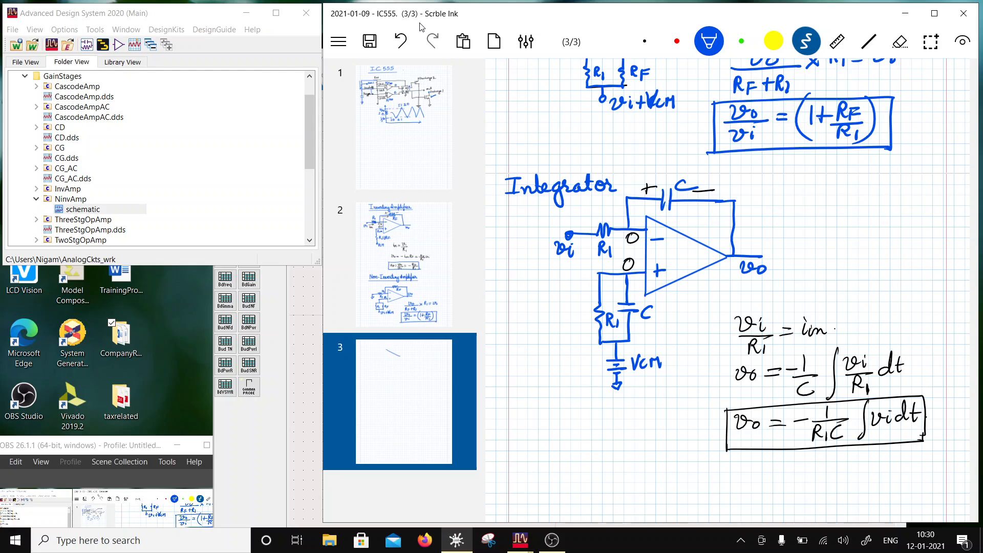
left_click(869, 41)
left_click_drag(503, 197, 618, 193)
left_click(805, 40)
- Write the blue heading "Differentiator" below the integrator section and underline it with a straight line
scroll(727, 256, "down", 5)
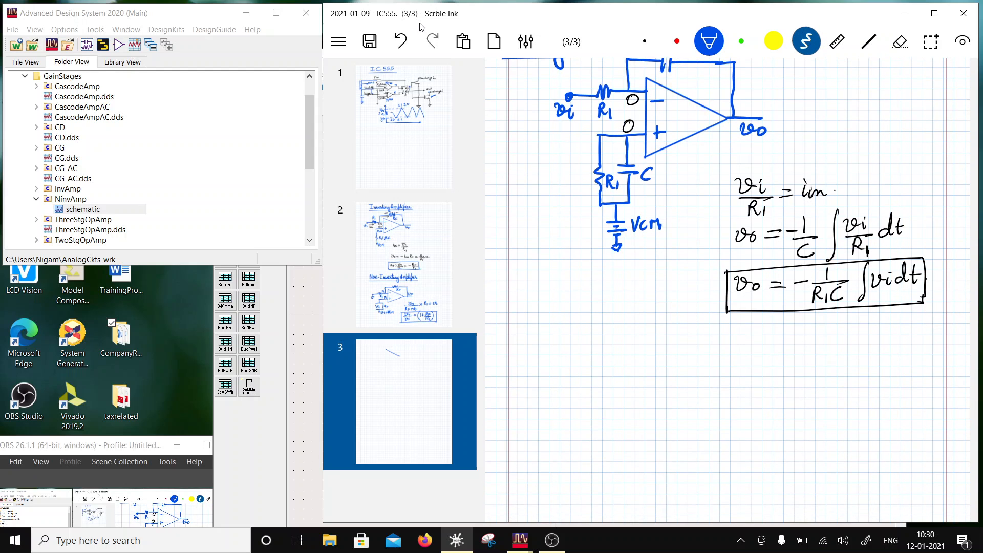
mouse_move(518, 324)
left_mouse_down()
mouse_move(519, 349)
mouse_move(539, 344)
mouse_move(541, 363)
left_mouse_up()
mouse_move(553, 319)
left_mouse_down()
mouse_move(546, 361)
mouse_move(569, 338)
mouse_move(610, 344)
left_mouse_up()
mouse_move(607, 335)
left_mouse_down()
mouse_move(621, 344)
mouse_move(668, 338)
left_mouse_up()
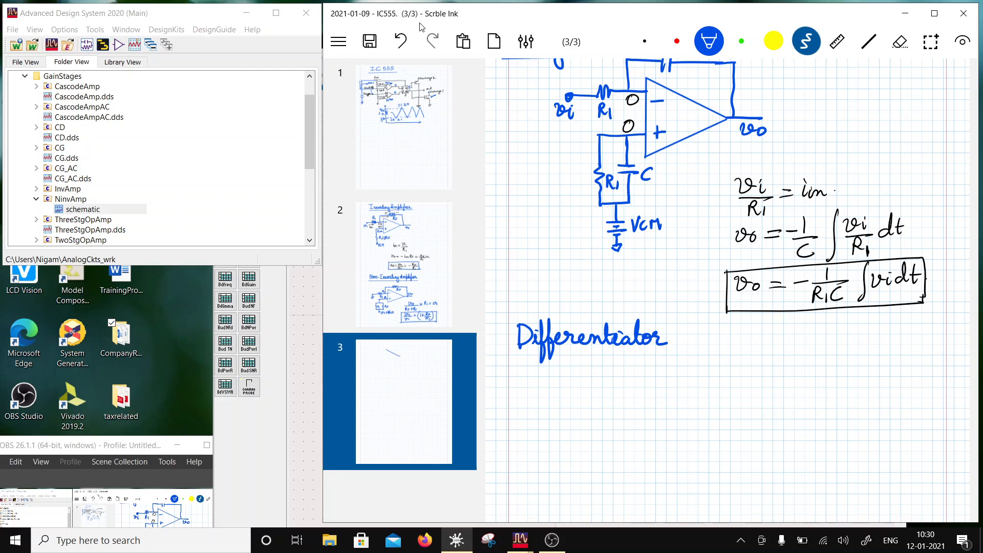
left_click(869, 41)
left_click_drag(517, 352, 674, 351)
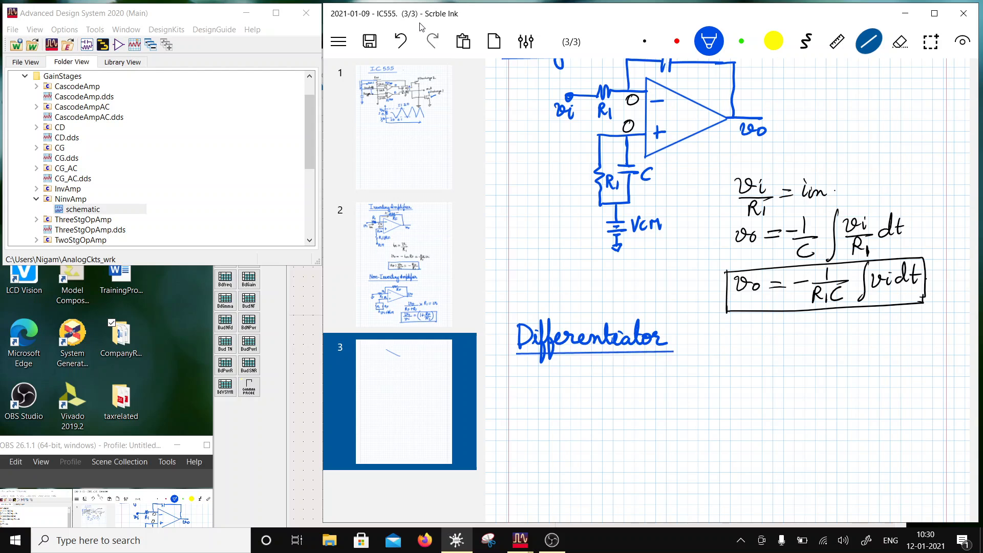
left_click(806, 41)
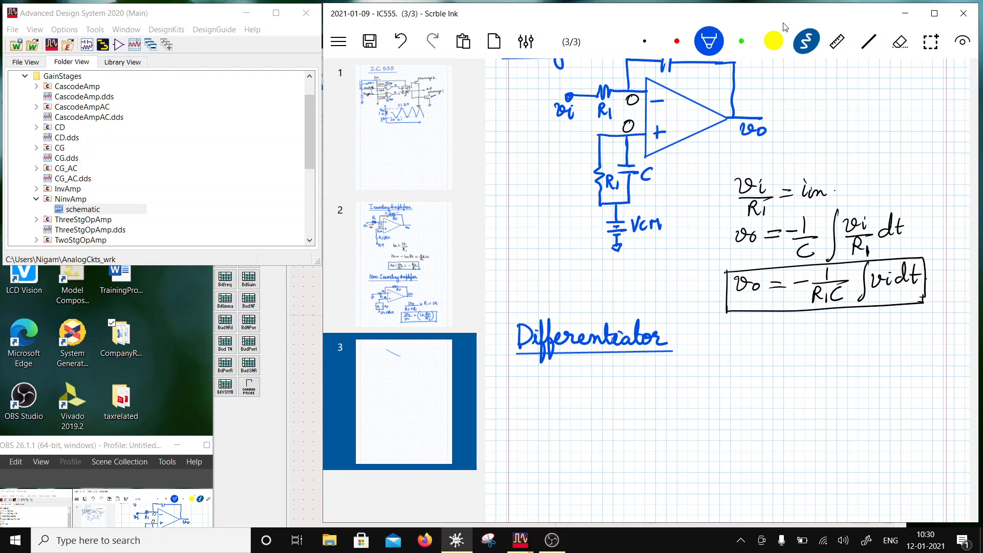
- Draw an op-amp triangle with straight lines below the Differentiator heading, undoing the freehand stroke made first, and return to the freehand pen
scroll(785, 27, "down", 4)
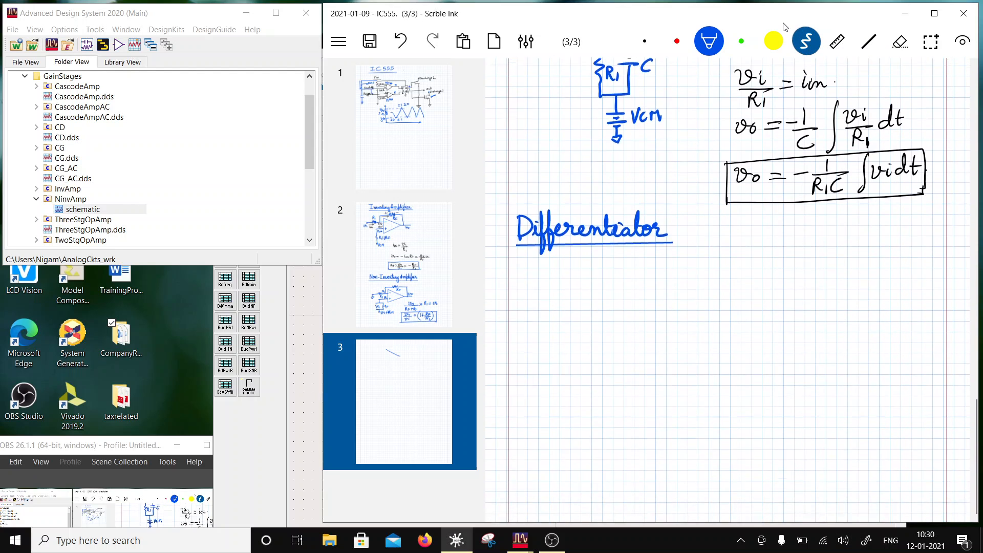
left_click_drag(640, 294, 720, 331)
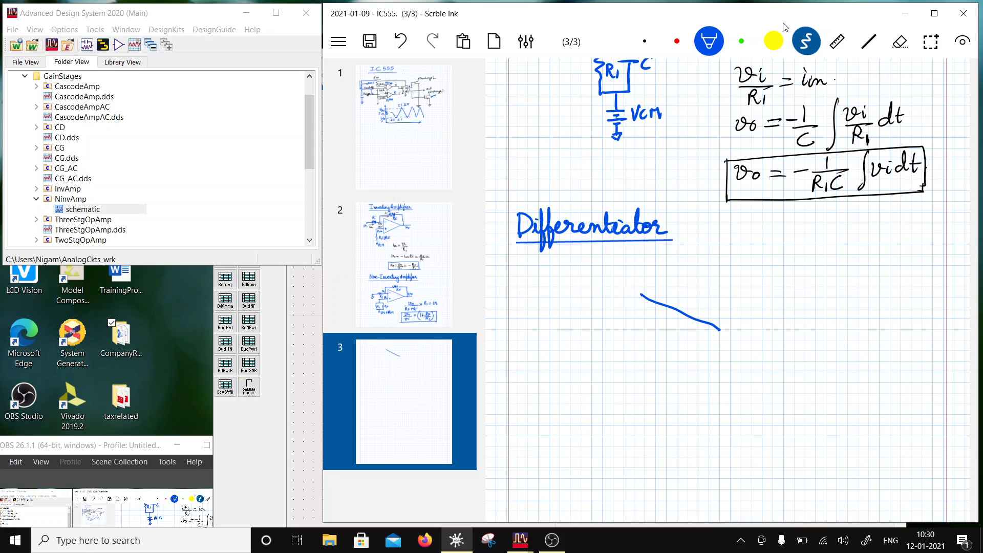
left_click(400, 41)
left_click(869, 41)
mouse_move(631, 286)
left_mouse_down()
mouse_move(710, 324)
mouse_move(627, 367)
left_mouse_up()
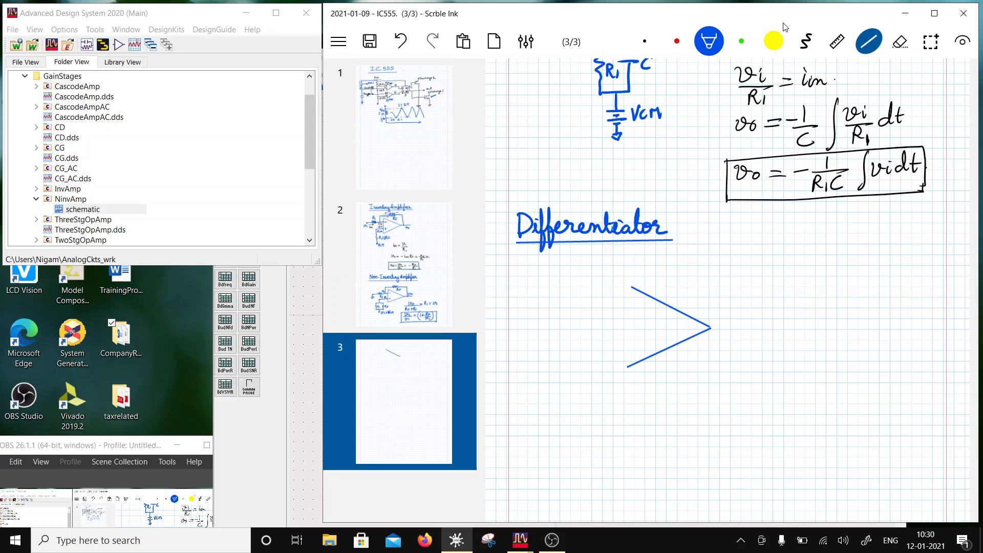
left_click_drag(630, 287, 627, 367)
left_click(806, 41)
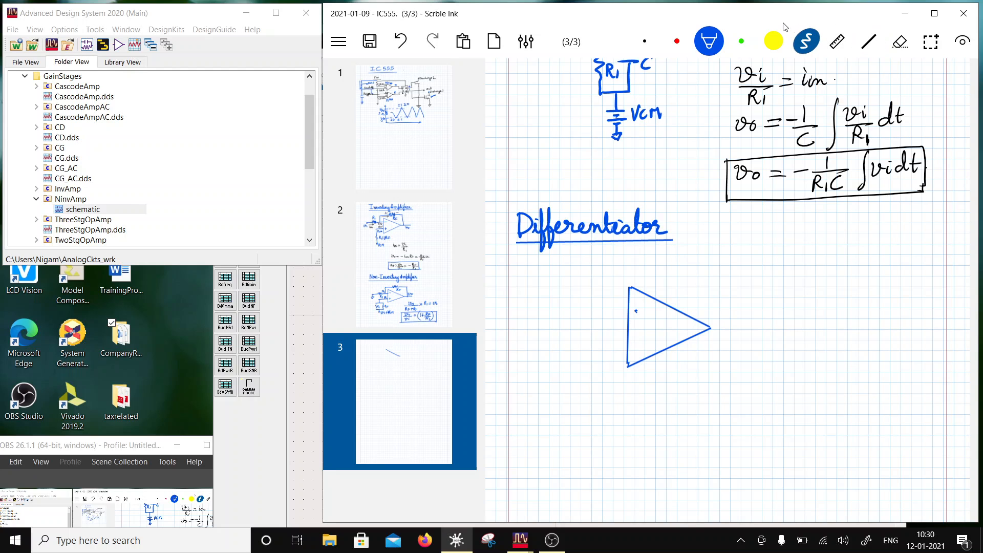
- Mark the op-amp's minus and plus inputs and draw a series capacitor from an input labelled vi to the inverting input
mouse_move(636, 311)
left_mouse_down()
mouse_move(647, 310)
mouse_move(641, 349)
mouse_move(648, 340)
left_mouse_up()
mouse_move(555, 309)
left_mouse_down()
mouse_move(585, 307)
mouse_move(586, 320)
left_mouse_up()
mouse_move(591, 295)
left_mouse_down()
mouse_move(591, 319)
mouse_move(633, 308)
left_mouse_up()
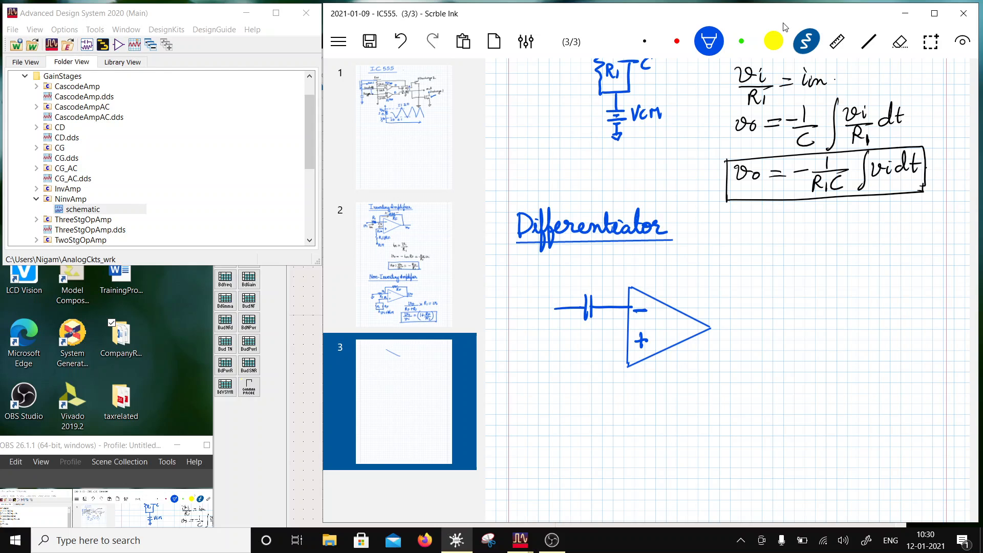
left_click_drag(542, 314, 553, 314)
left_click_drag(558, 319, 560, 328)
- Draw the feedback resistor from the inverting input to the output wire, labelling the resistor RF and the output vo
mouse_move(613, 307)
left_mouse_down()
mouse_move(613, 273)
mouse_move(717, 267)
mouse_move(723, 325)
mouse_move(753, 326)
left_mouse_up()
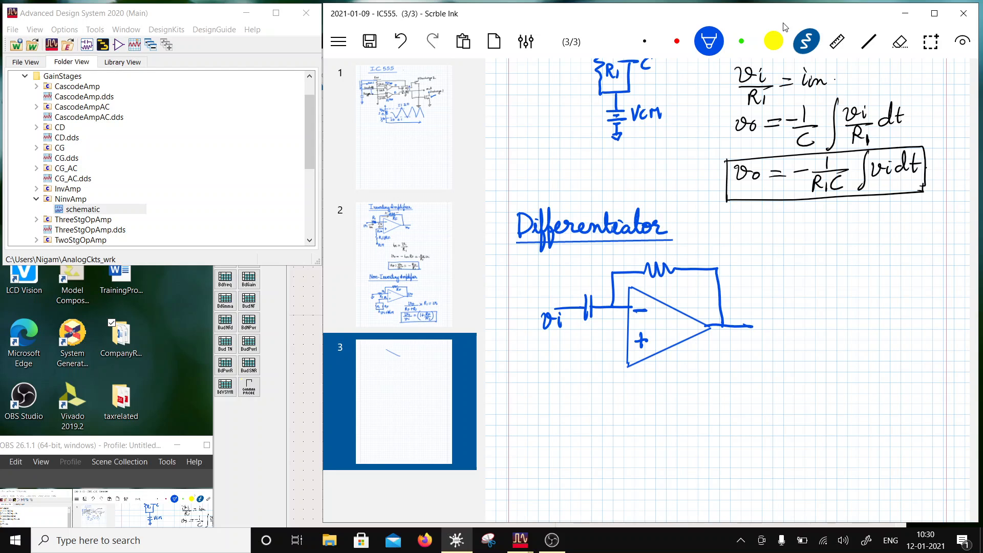
mouse_move(672, 295)
left_mouse_down()
mouse_move(679, 285)
mouse_move(687, 294)
left_mouse_up()
left_click_drag(685, 285, 688, 297)
left_click_drag(735, 332, 758, 336)
- Draw a resistor RF and a parallel capacitor C below the non-inverting input and join their lower ends
mouse_move(629, 343)
left_mouse_down()
mouse_move(601, 367)
mouse_move(595, 434)
left_mouse_up()
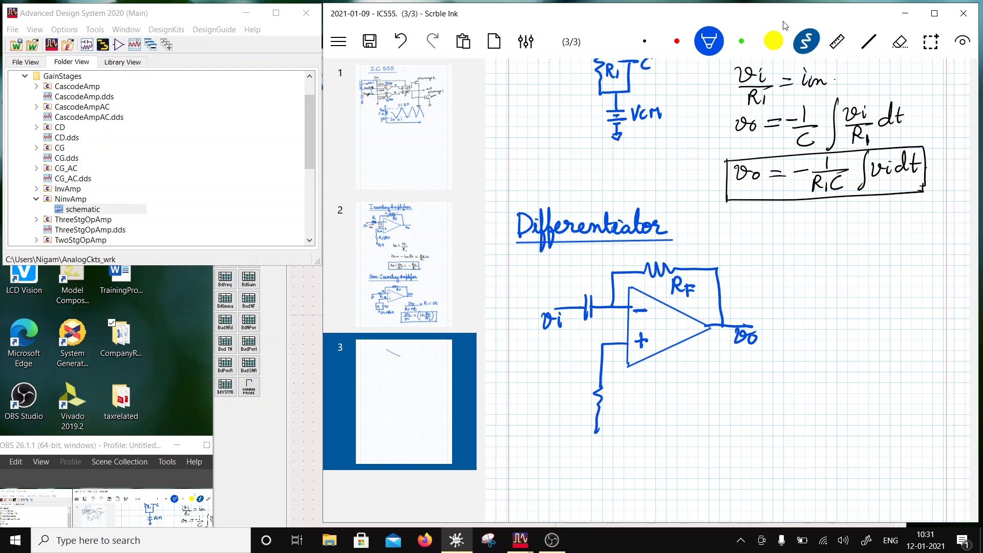
mouse_move(608, 390)
left_mouse_down()
mouse_move(618, 412)
mouse_move(628, 408)
left_mouse_up()
mouse_move(607, 345)
left_mouse_down()
mouse_move(568, 346)
mouse_move(568, 386)
mouse_move(583, 383)
left_mouse_up()
mouse_move(552, 393)
left_mouse_down()
mouse_move(579, 391)
mouse_move(566, 433)
mouse_move(552, 396)
left_mouse_up()
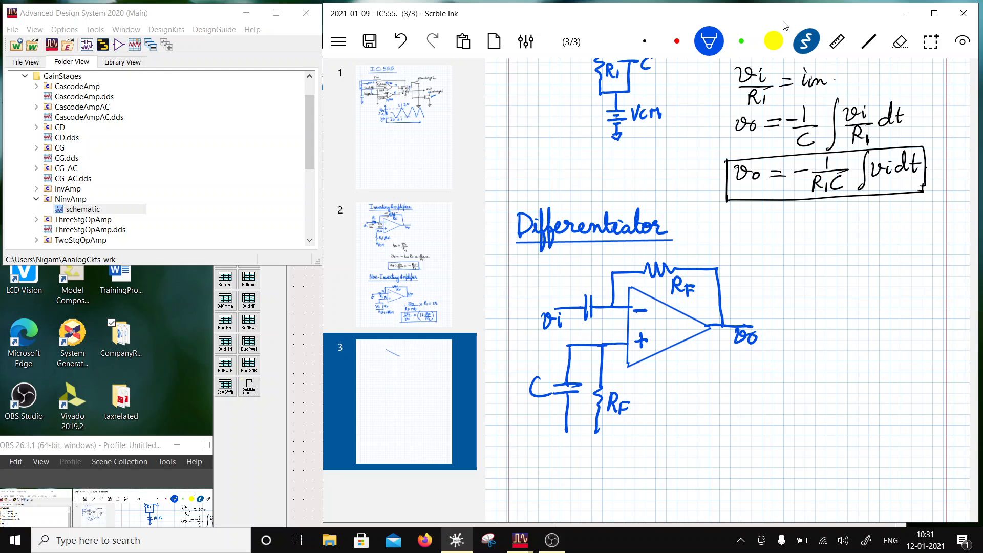
left_click_drag(566, 432, 606, 433)
- Label the input capacitor C and draw a grounded battery labelled VCM under the parallel RF and C branches
mouse_move(596, 276)
left_mouse_down()
mouse_move(587, 280)
mouse_move(601, 288)
left_mouse_up()
mouse_move(570, 452)
left_mouse_down()
mouse_move(595, 452)
mouse_move(587, 458)
left_mouse_up()
mouse_move(568, 462)
left_mouse_down()
mouse_move(601, 463)
mouse_move(583, 488)
left_mouse_up()
left_click_drag(604, 451, 613, 467)
mouse_move(623, 467)
left_mouse_down()
mouse_move(625, 455)
mouse_move(632, 467)
left_mouse_up()
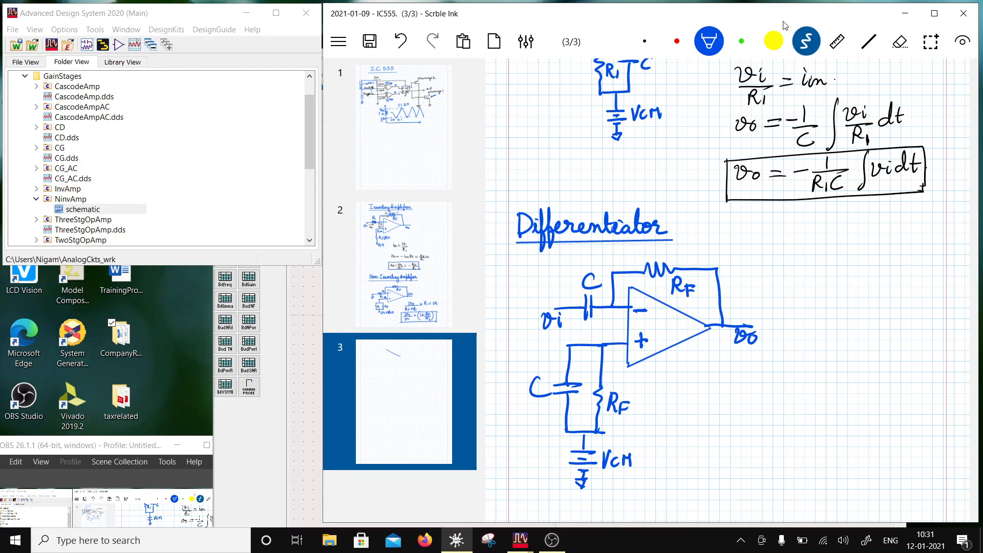
- In black ink, mark 0 at both op-amp inputs and write C dvi/dt beside the differentiator circuit
left_click(645, 42)
left_click_drag(611, 333, 615, 317)
scroll(727, 291, "down", 2)
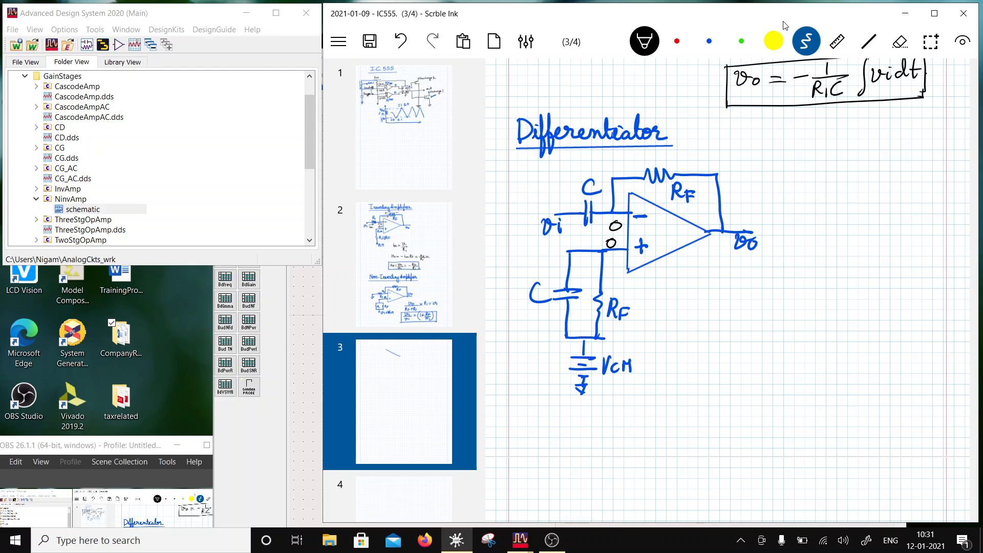
mouse_move(733, 333)
left_mouse_down()
mouse_move(723, 351)
mouse_move(780, 334)
mouse_move(792, 355)
left_mouse_up()
mouse_move(762, 364)
left_mouse_down()
mouse_move(752, 377)
mouse_move(764, 379)
left_mouse_up()
mouse_move(773, 359)
left_mouse_down()
mouse_move(772, 378)
mouse_move(781, 366)
left_mouse_up()
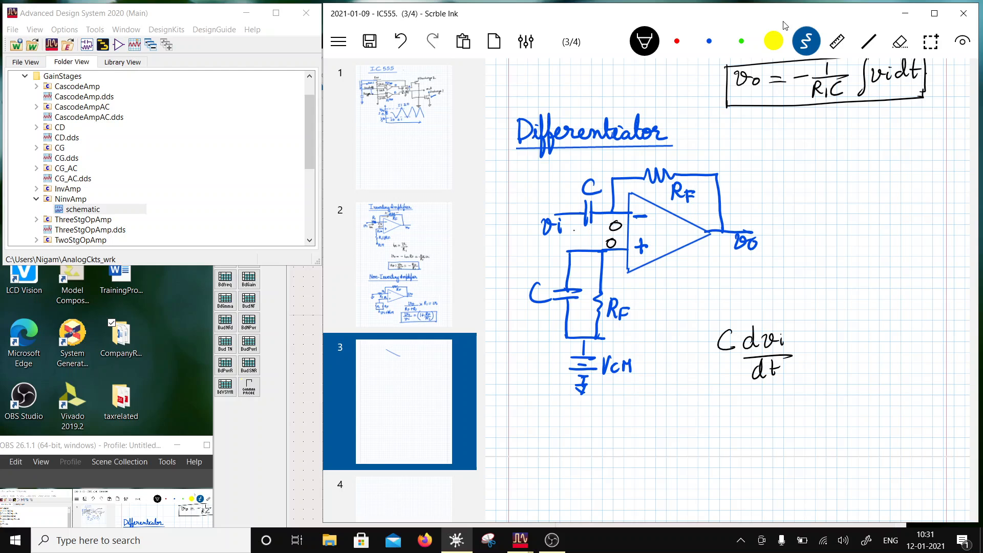
- Draw current arrows at the input and feedback path, and extend the expression to vo = -RF C dvi/dt
left_click_drag(574, 231, 600, 230)
left_click_drag(594, 226, 595, 235)
mouse_move(619, 202)
left_mouse_down()
mouse_move(619, 186)
mouse_move(643, 182)
mouse_move(640, 190)
left_mouse_up()
mouse_move(697, 328)
left_mouse_down()
mouse_move(697, 350)
mouse_move(710, 355)
mouse_move(663, 352)
left_mouse_up()
mouse_move(633, 337)
left_mouse_down()
mouse_move(637, 354)
mouse_move(647, 340)
mouse_move(644, 353)
mouse_move(689, 348)
left_mouse_up()
- Rewrite the final equation vo = -RF C dvi/dt below the first expression
scroll(727, 256, "down", 2)
left_click_drag(679, 356, 690, 355)
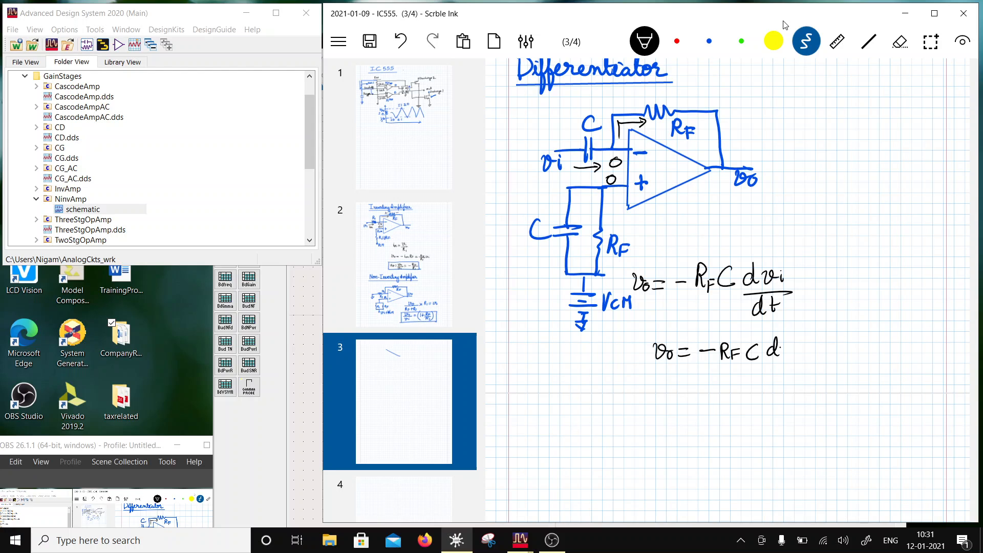
left_click_drag(796, 349, 797, 356)
left_click(797, 344)
mouse_move(767, 361)
left_mouse_down()
mouse_move(811, 362)
mouse_move(783, 379)
left_mouse_up()
- Draw a blue box around the final differentiator equation
left_click(709, 41)
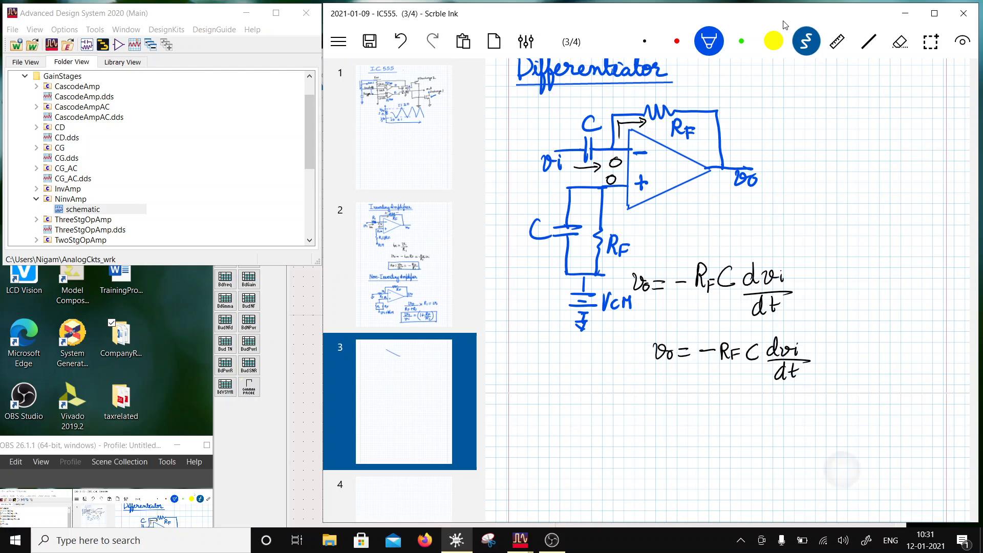
mouse_move(647, 332)
left_mouse_down()
mouse_move(648, 385)
mouse_move(831, 362)
left_mouse_up()
left_click_drag(647, 384, 838, 384)
- Save the notes document
scroll(727, 290, "down", 2)
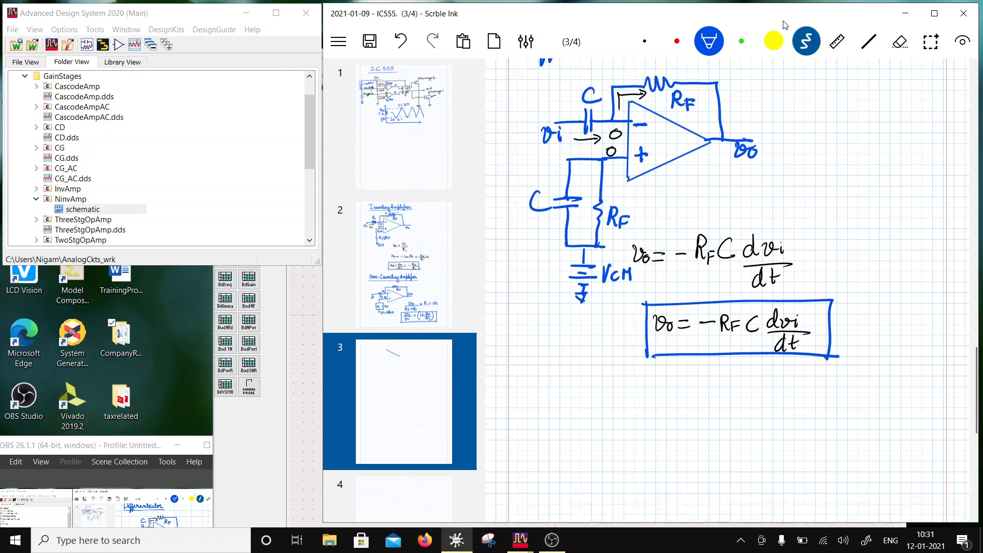
scroll(727, 290, "up", 2)
scroll(727, 290, "down", 1)
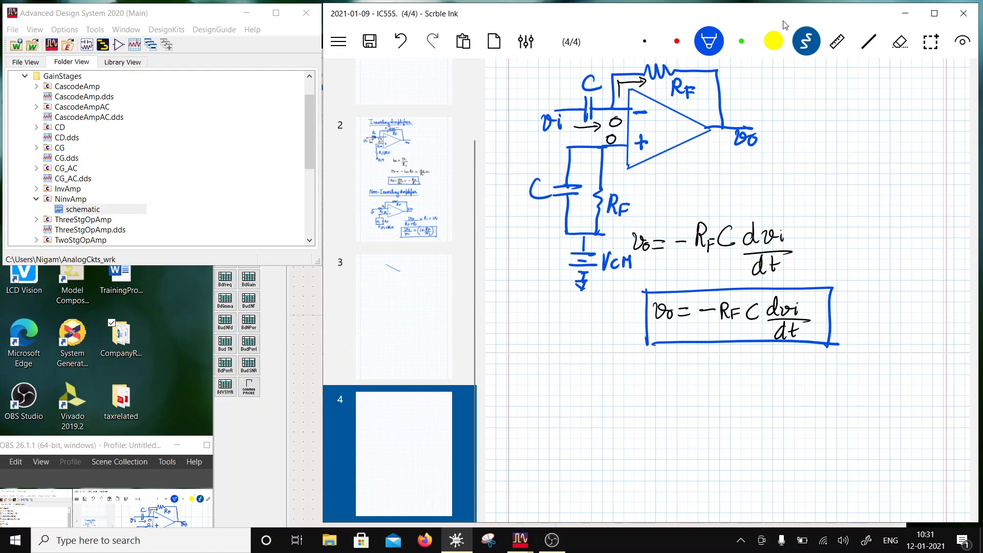
scroll(399, 290, "up", 2)
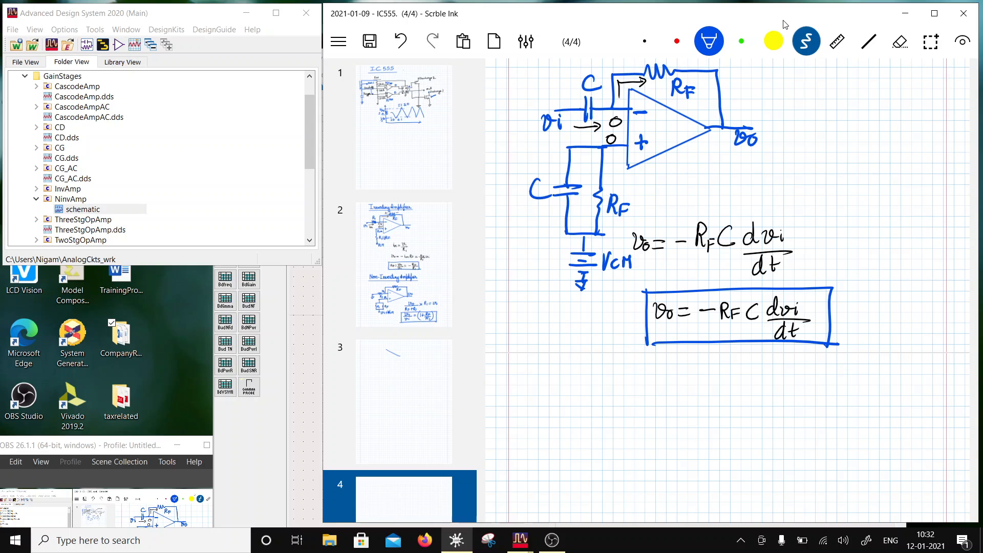
key("ctrl+s")
key("Return")
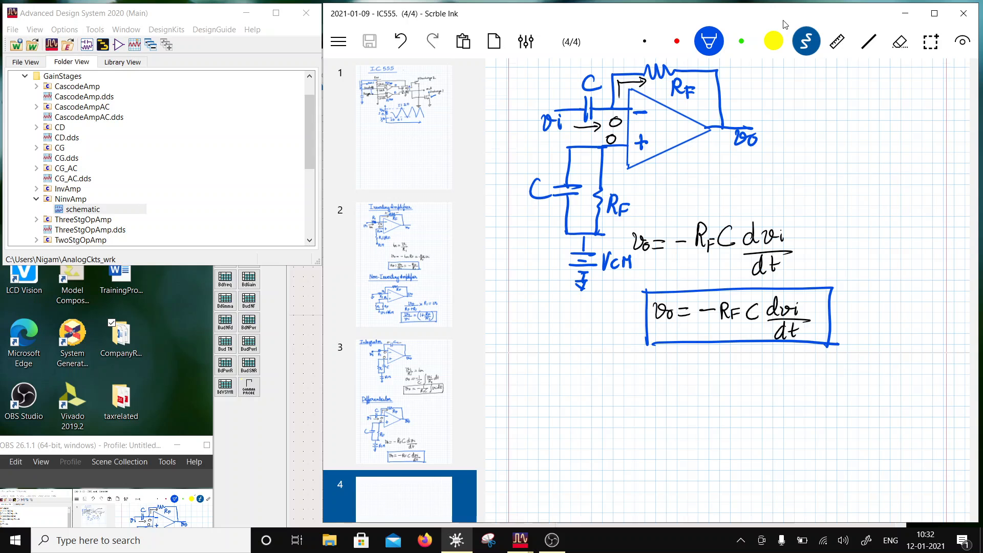
- Review the integrator and differentiator circuits and their boxed equations on page 3 of the notes
scroll(785, 24, "up", 6)
scroll(786, 25, "down", 6)
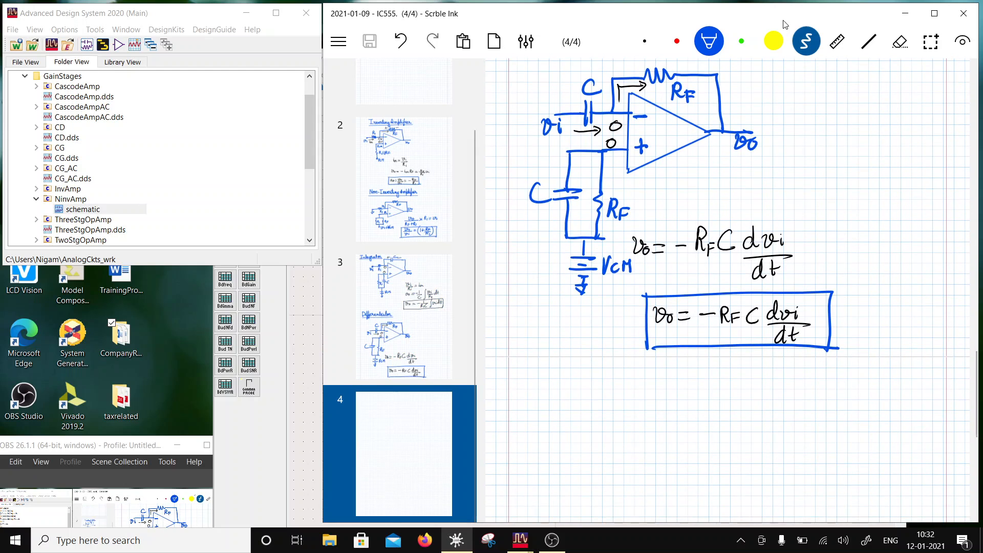
scroll(786, 24, "up", 5)
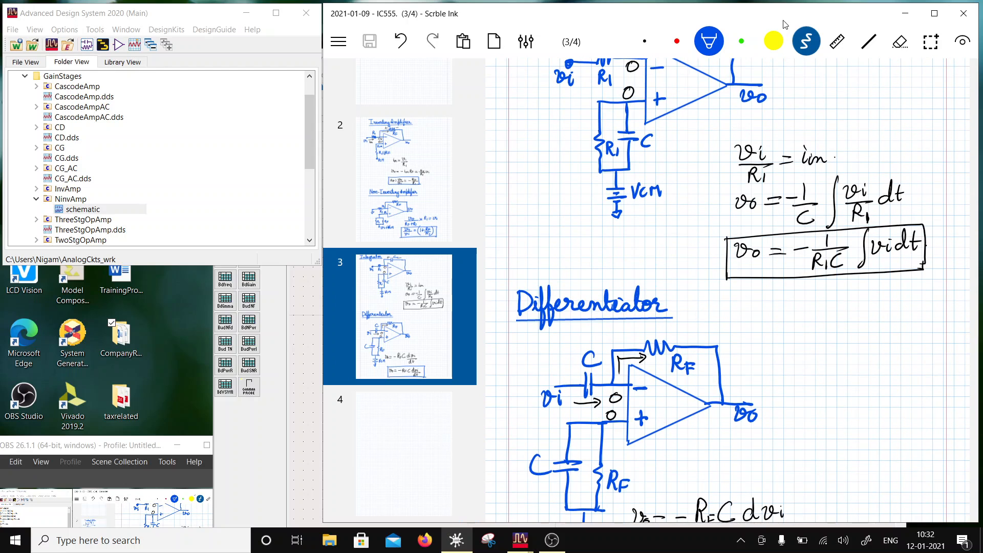
scroll(786, 25, "down", 4)
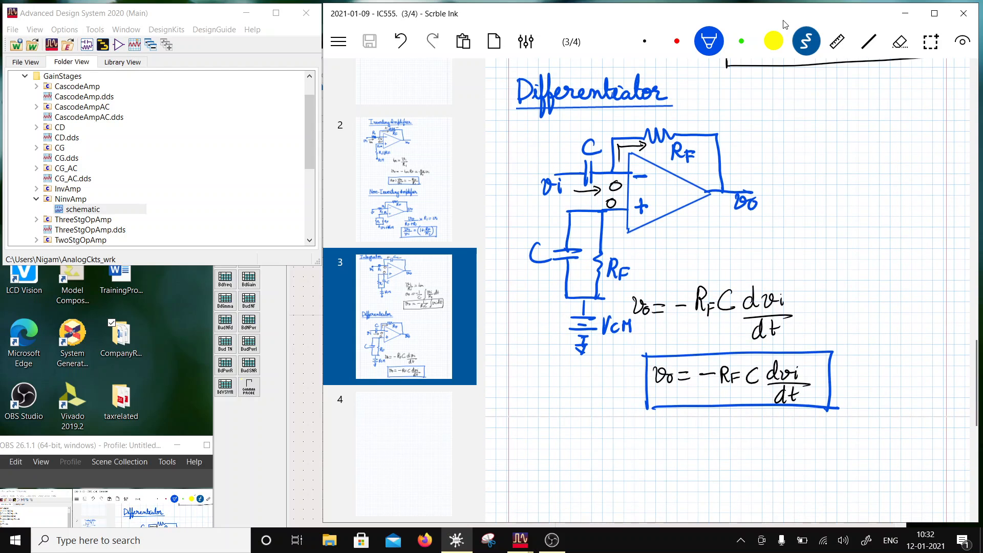
scroll(786, 25, "up", 5)
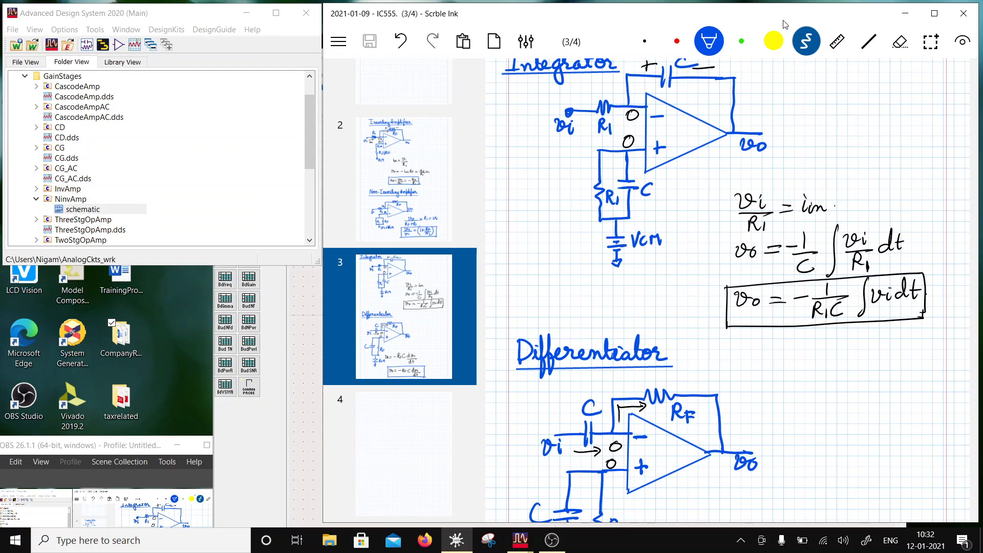
scroll(786, 25, "down", 4)
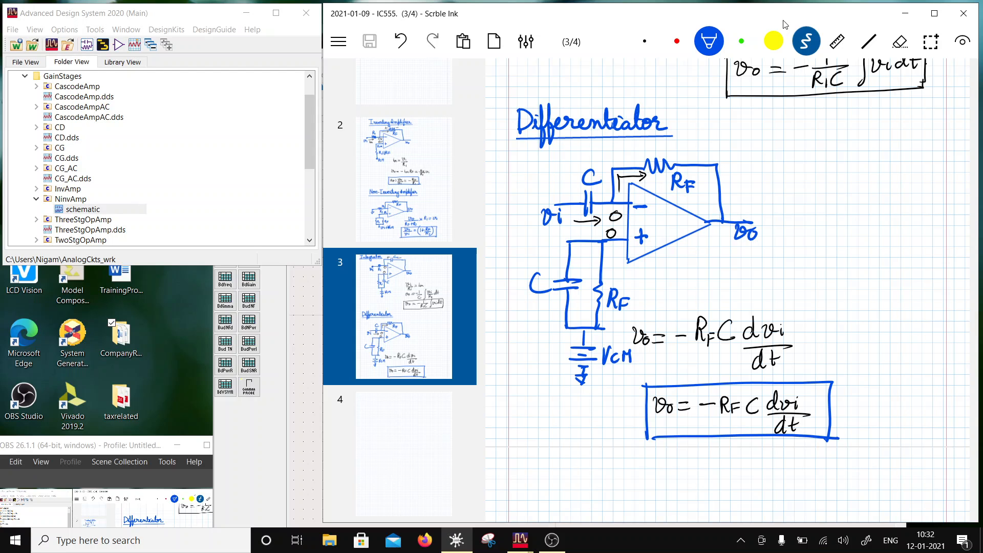
scroll(786, 25, "down", 3)
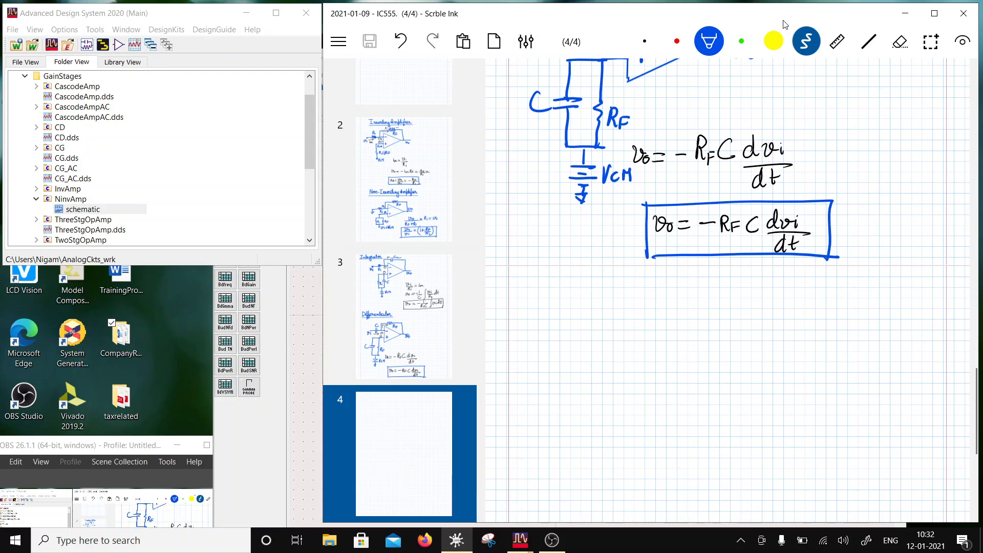
scroll(785, 24, "up", 4)
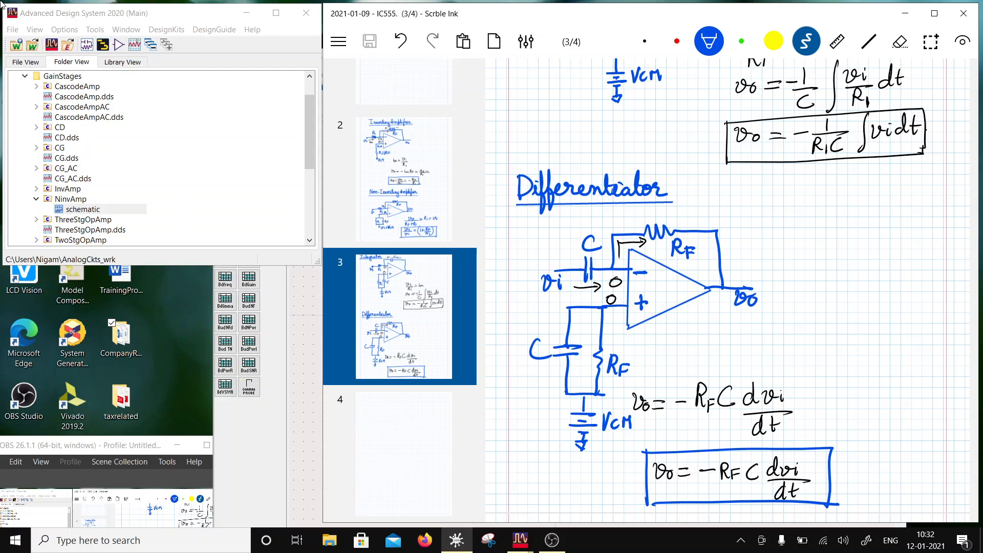
- Move the OBS window down, switch to Advanced Design System, collapse the GainStages folder and show the contents of OPAmpCkts
left_click_drag(89, 446, 100, 503)
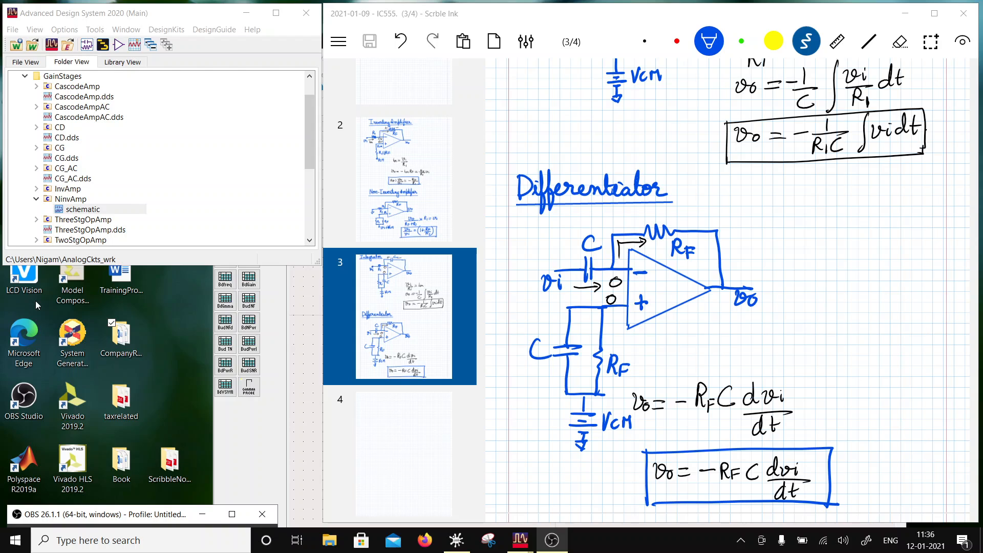
left_click(23, 77)
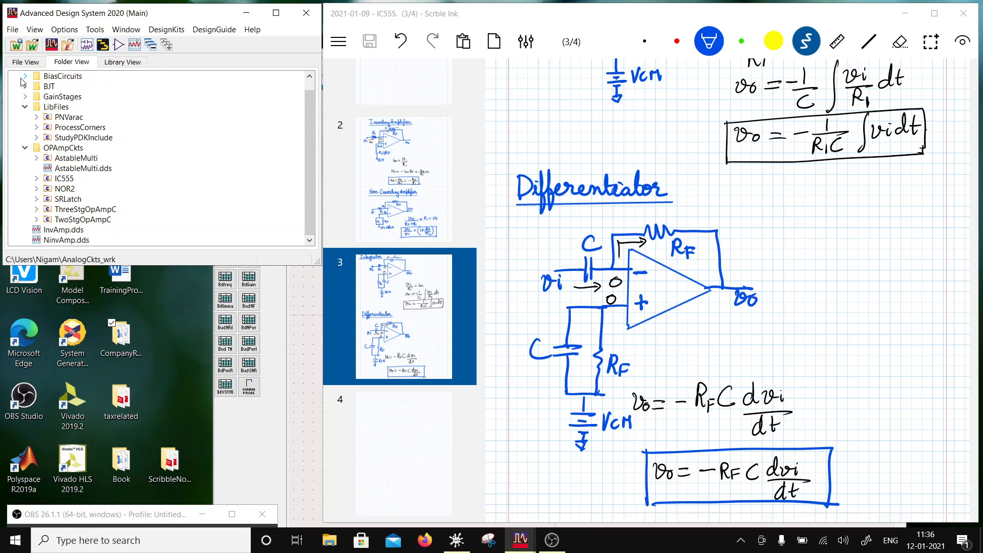
left_click(25, 148)
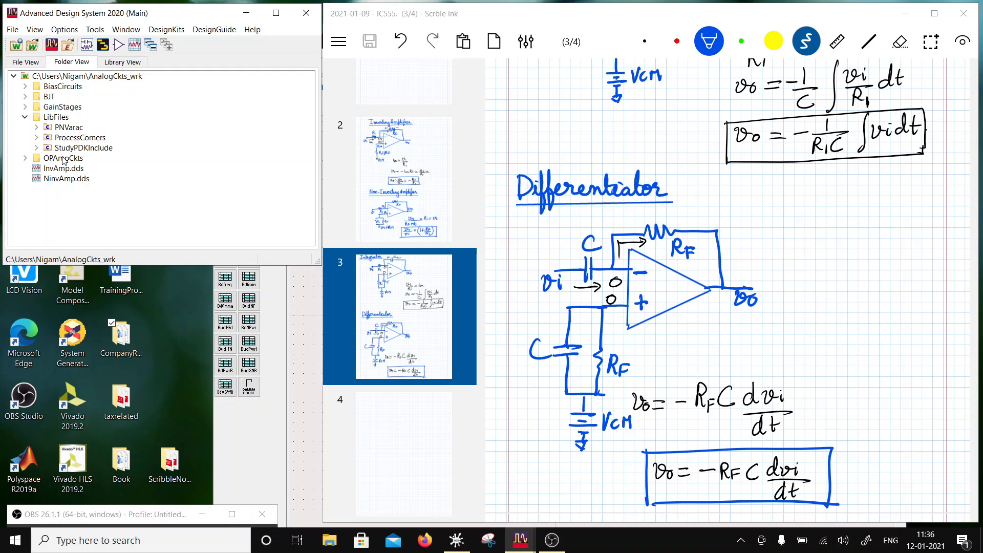
left_click(25, 159)
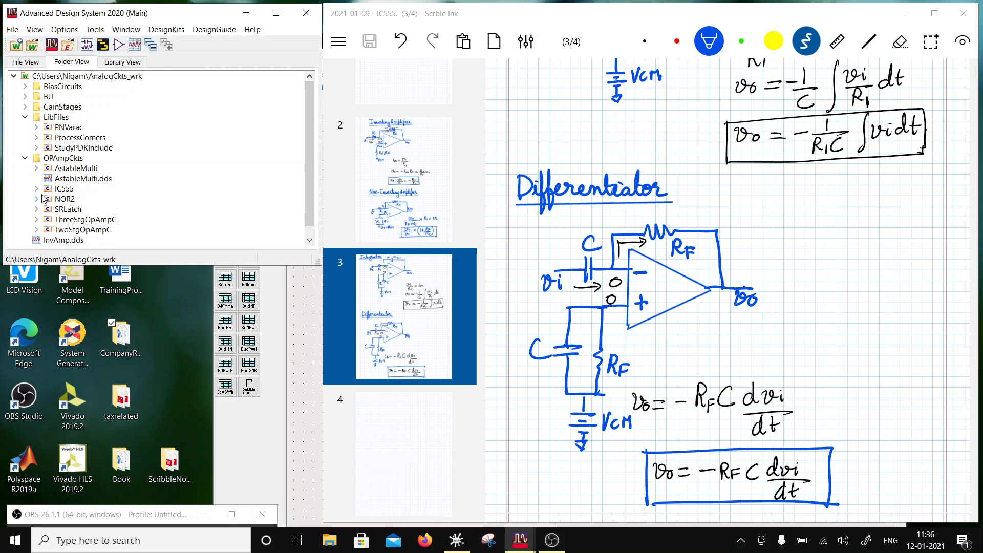
- Copy the AstableMulti cell into the OPAmpCkts workspace folder under the new name Integrator1
right_click(67, 174)
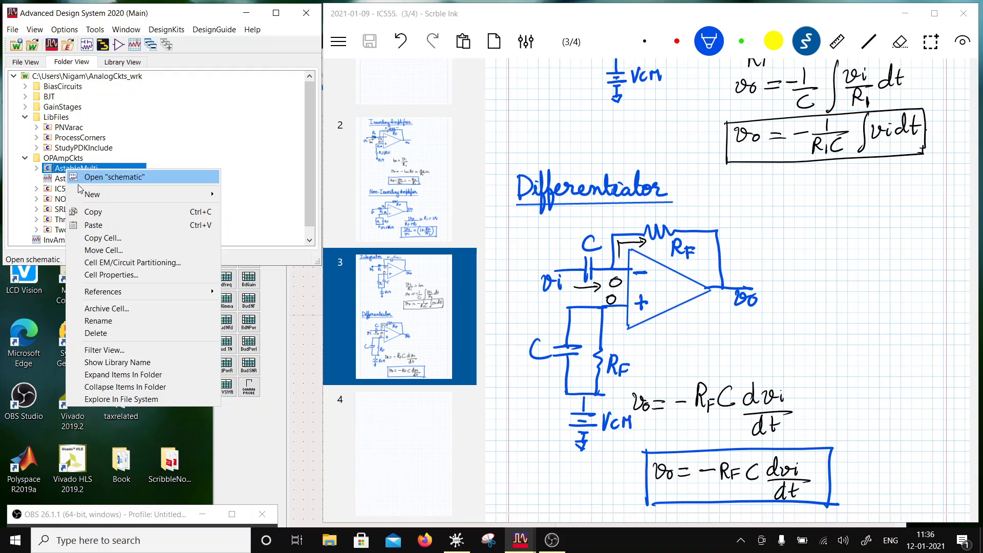
mouse_move(169, 194)
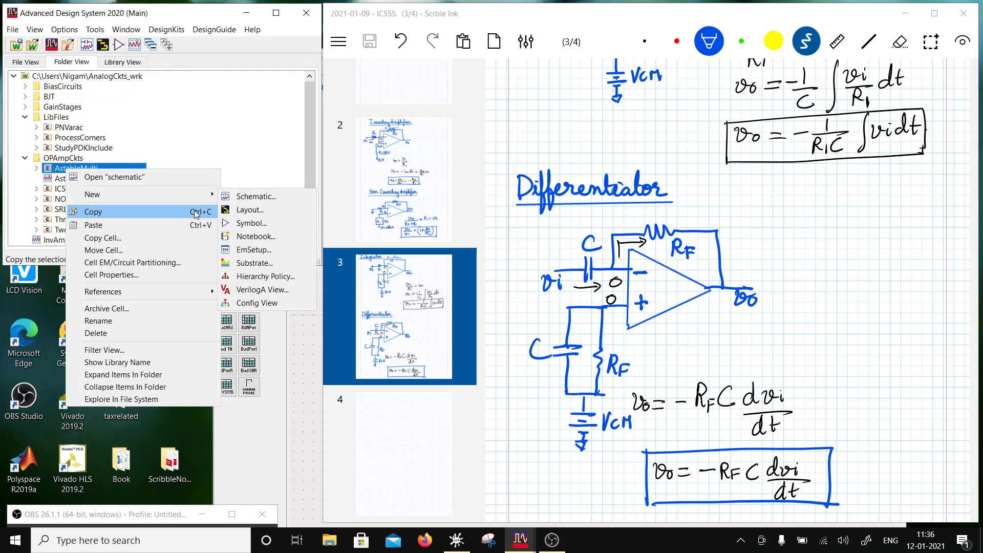
left_click(169, 237)
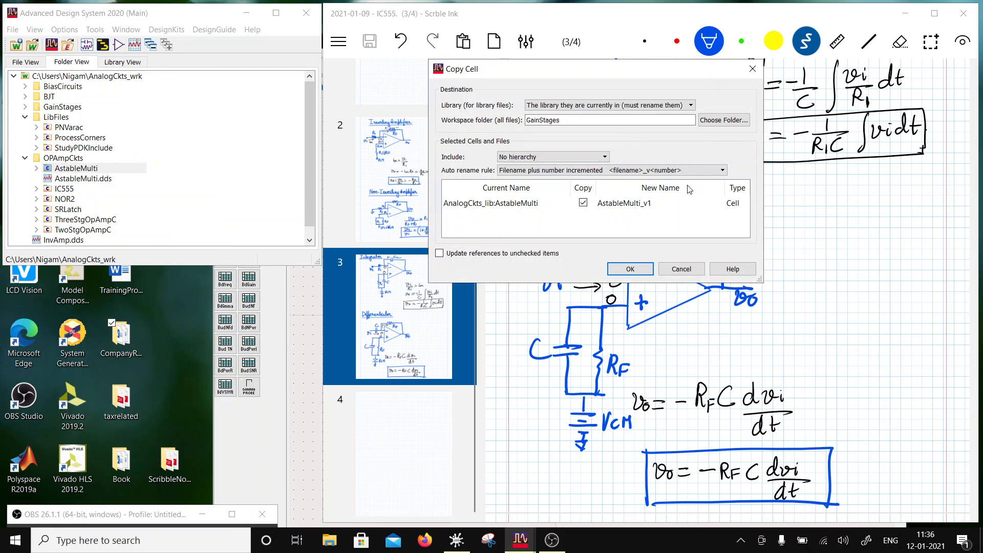
left_click(646, 202)
left_click_drag(651, 203, 588, 203)
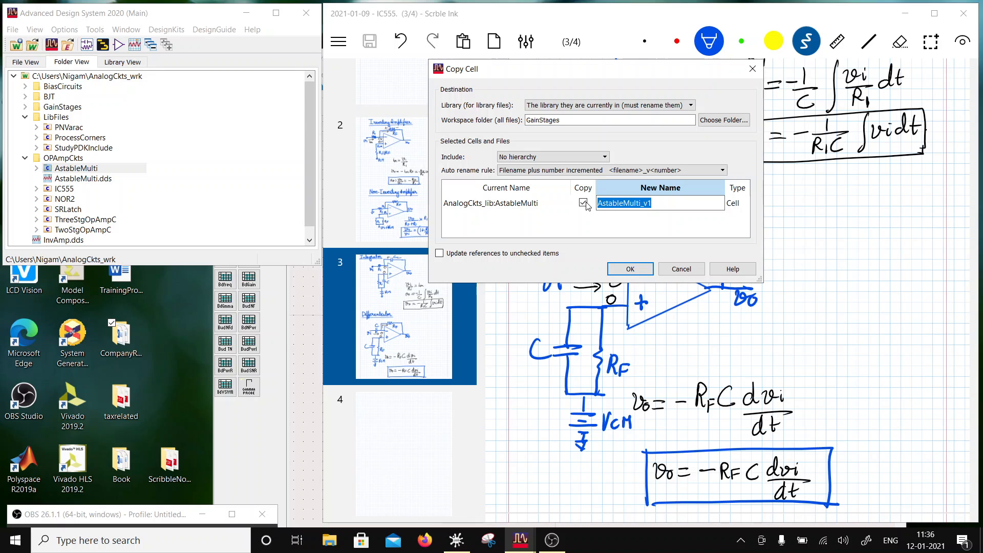
key("BackSpace")
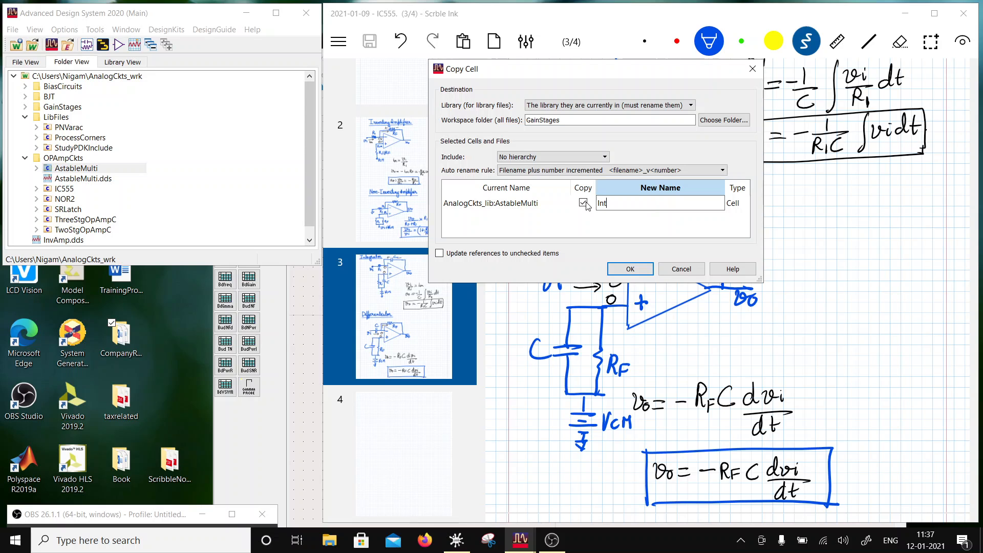
type("Integrator1")
left_click(724, 120)
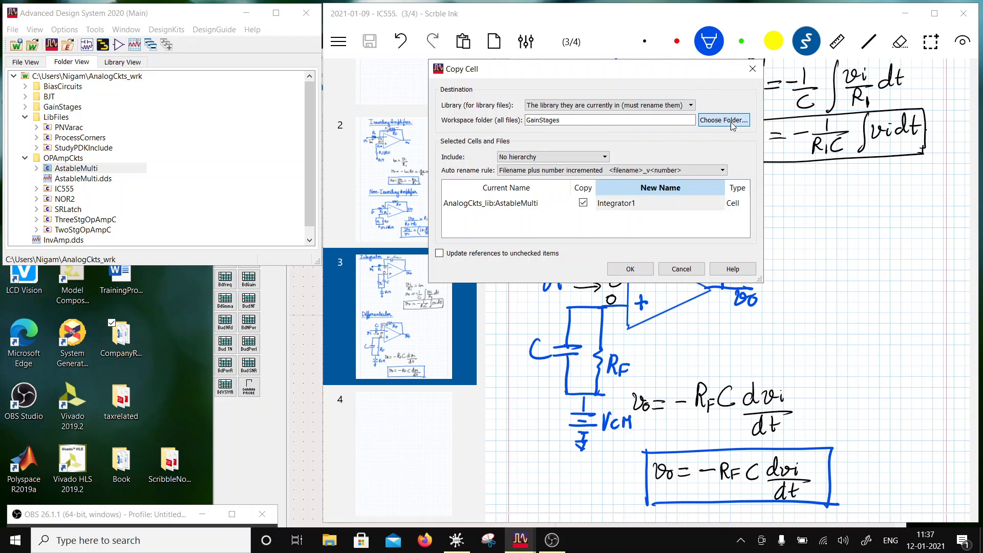
left_click(569, 159)
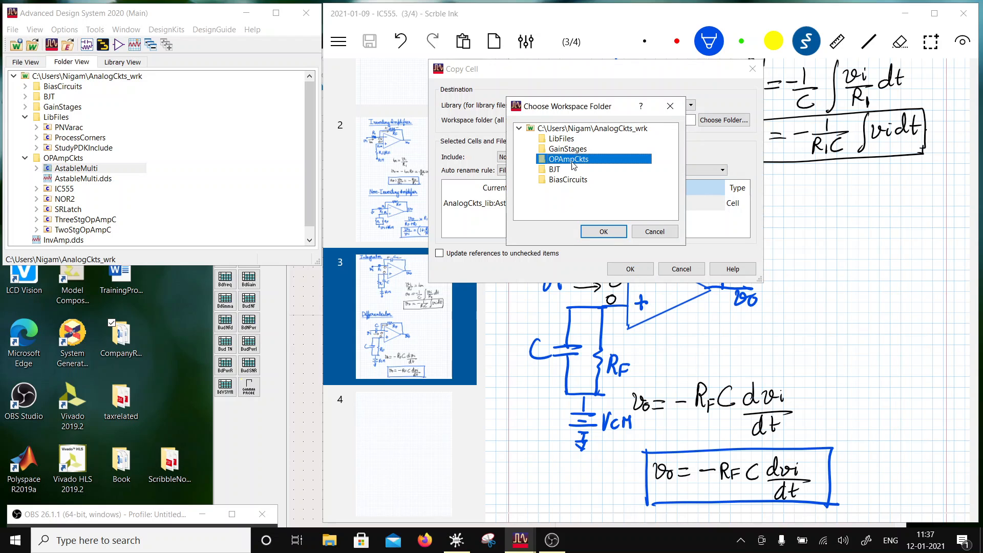
left_click(604, 232)
left_click(631, 268)
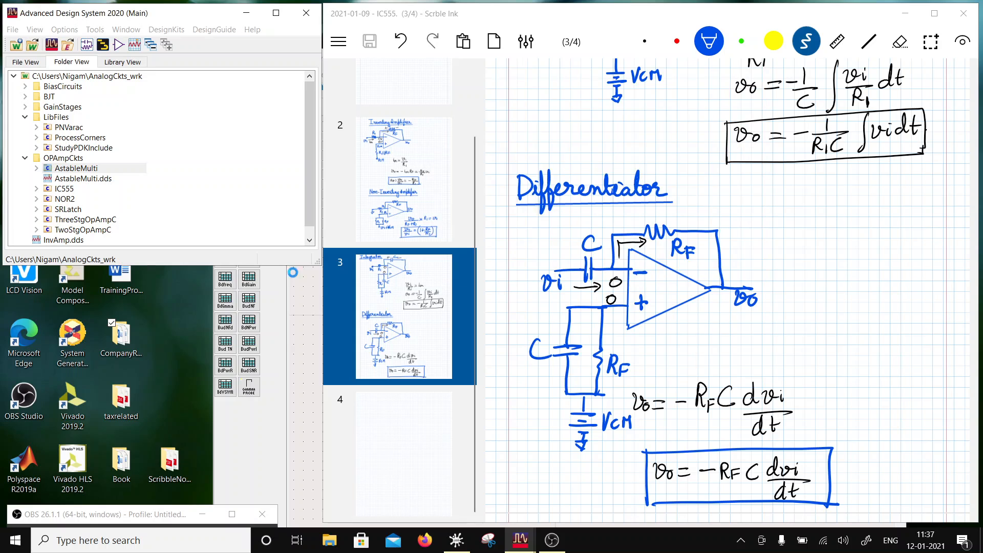
- Open the schematic of the Integrator1 cell and move its window to the upper edge of the screen
left_click(36, 198)
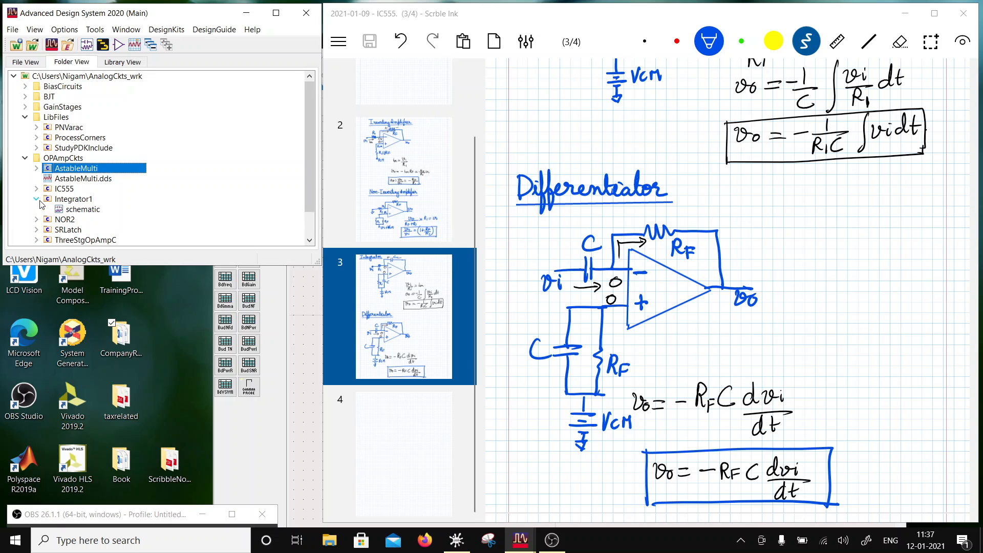
double_click(76, 209)
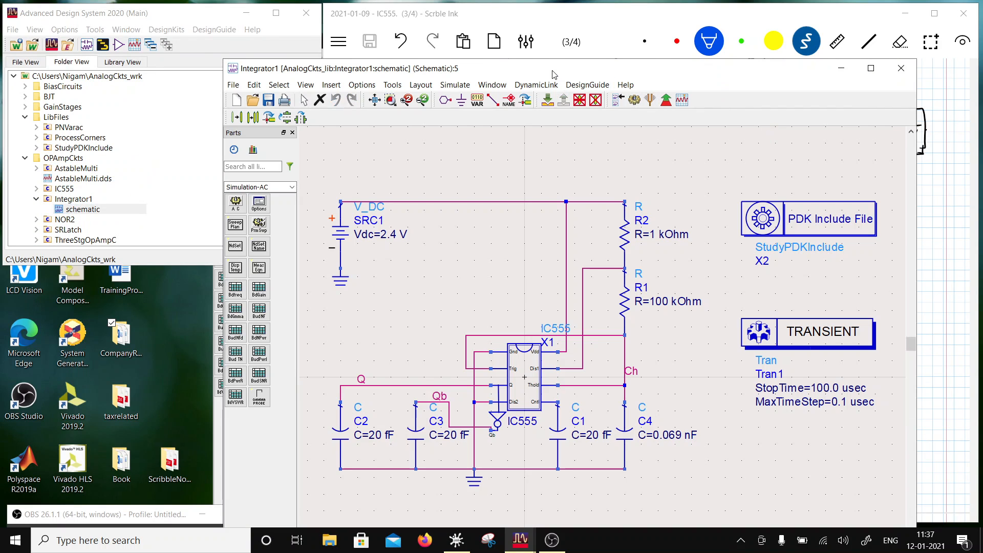
left_click_drag(552, 70, 632, 10)
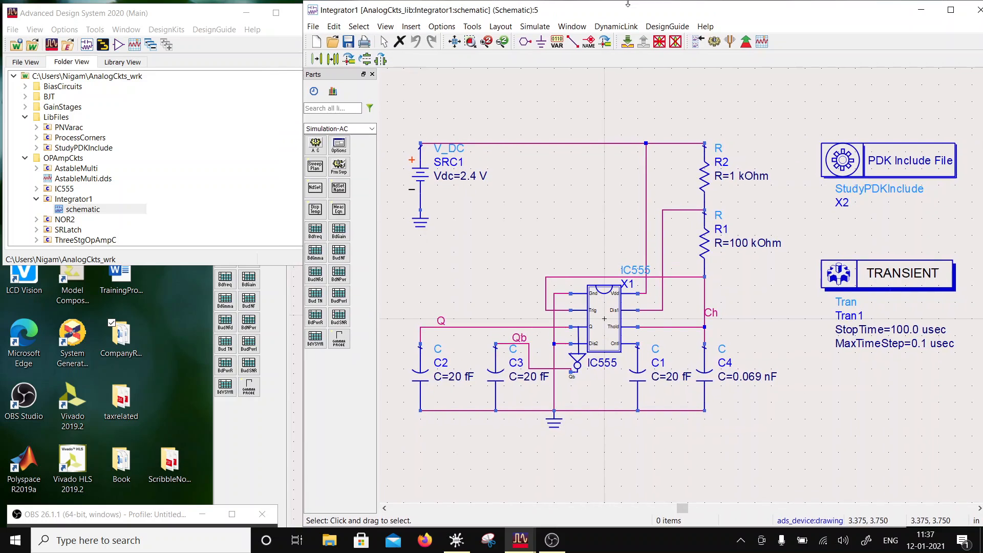
- Expand the GainStages folder and open the schematic of the InvAmp cell
scroll(640, 279, "down", 2)
scroll(579, 336, "up", 1)
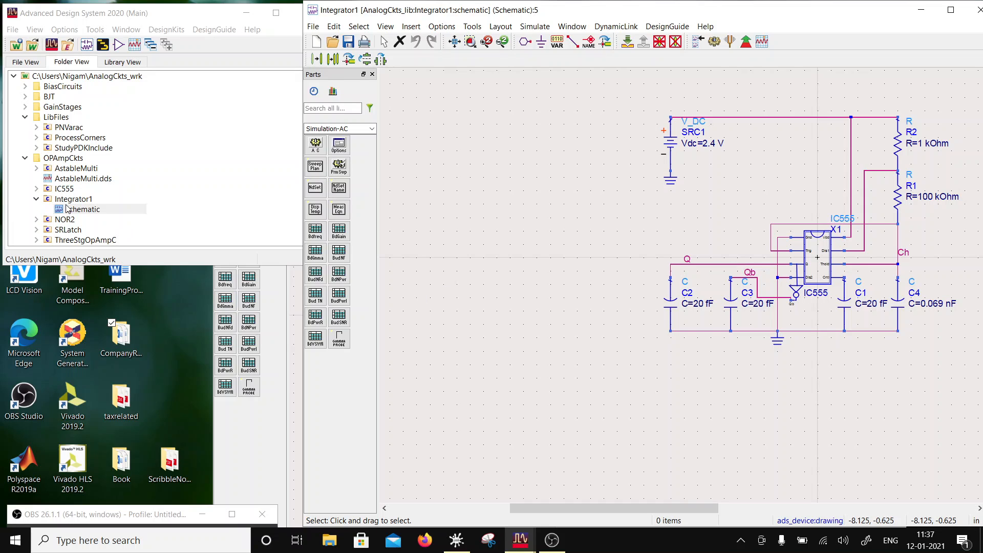
scroll(67, 209, "down", 1)
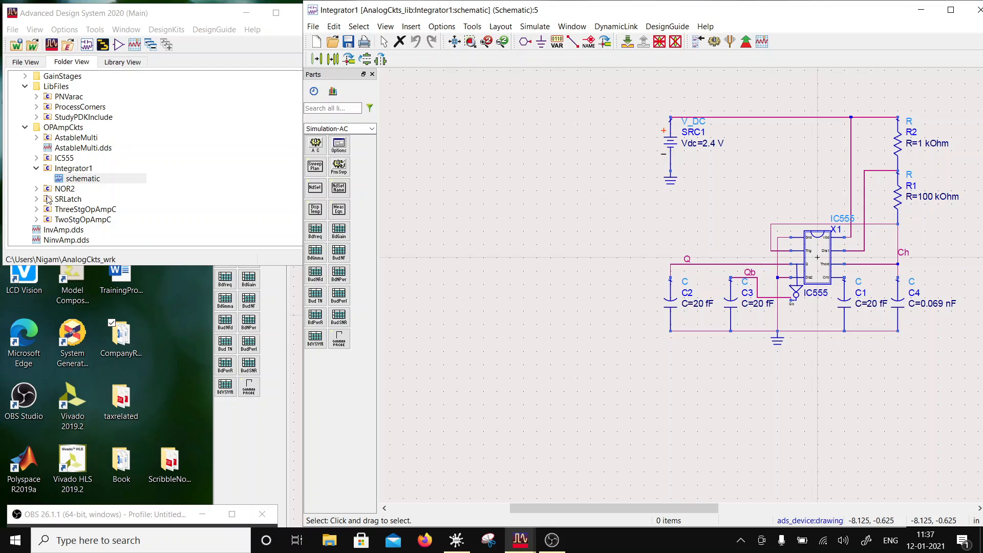
scroll(53, 152, "up", 1)
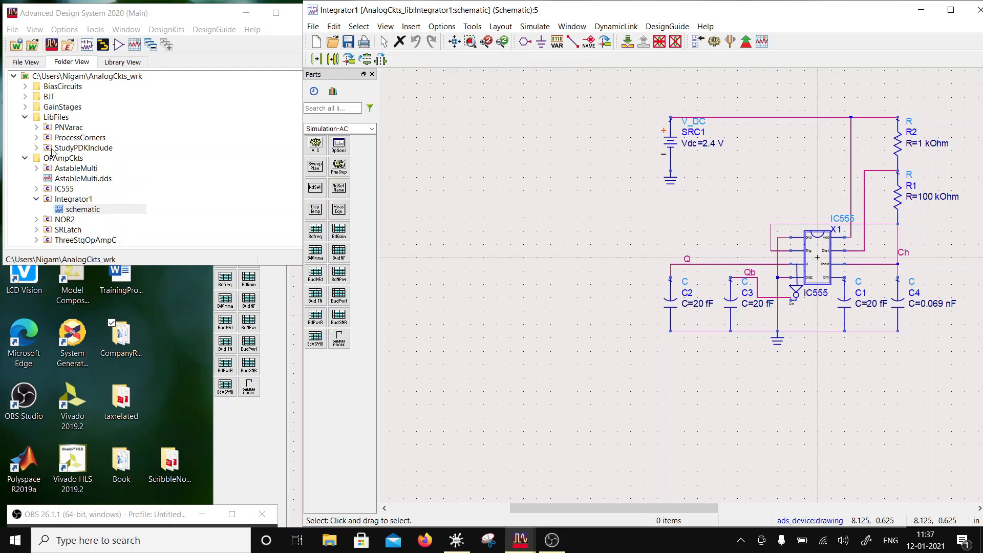
left_click(25, 107)
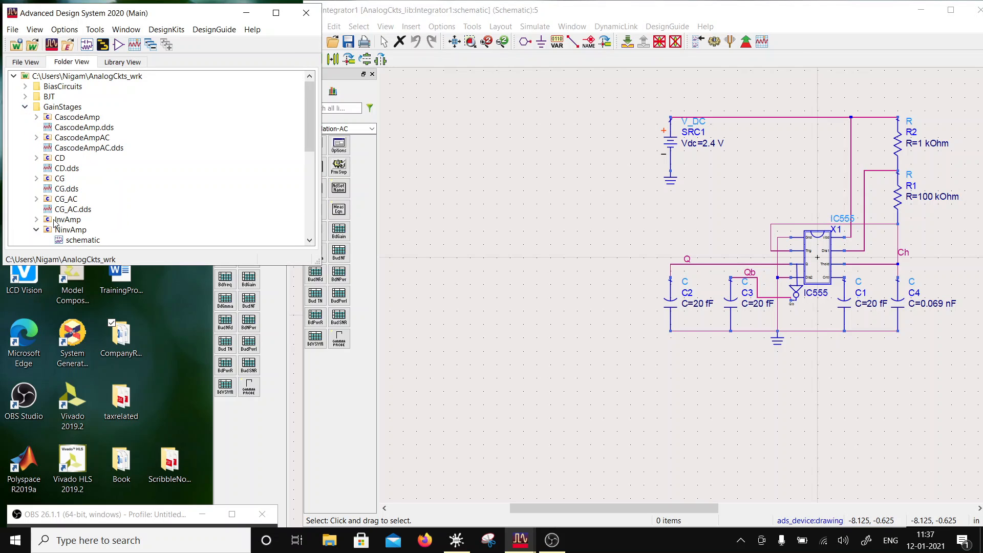
scroll(55, 223, "down", 1)
left_click(37, 188)
double_click(82, 199)
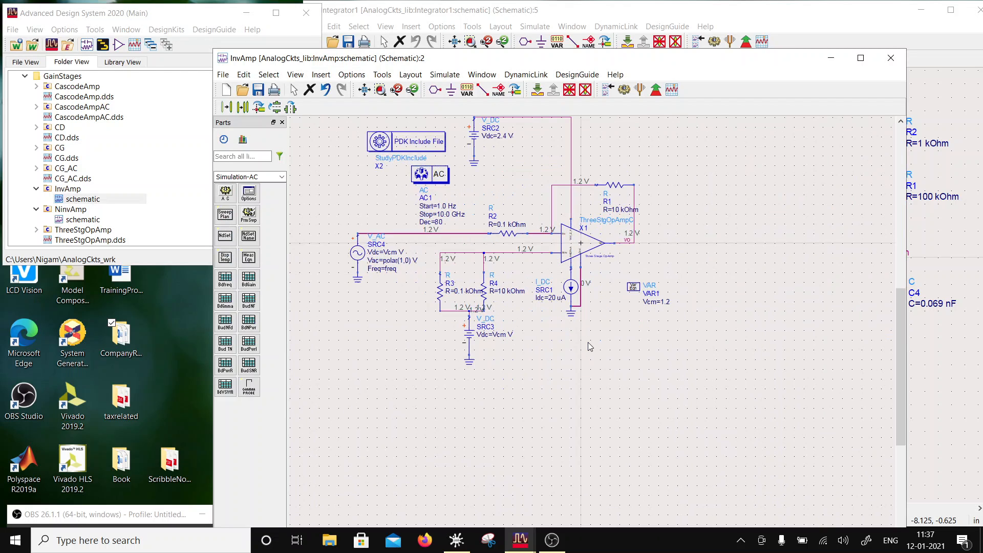
- Select the InvAmp op-amp circuit with its sources, resistors and VAR1, without the PDK include and AC blocks, and copy it
mouse_move(638, 290)
left_mouse_down()
mouse_move(790, 287)
mouse_move(735, 310)
mouse_move(634, 291)
left_mouse_up()
left_click_drag(733, 393, 321, 151)
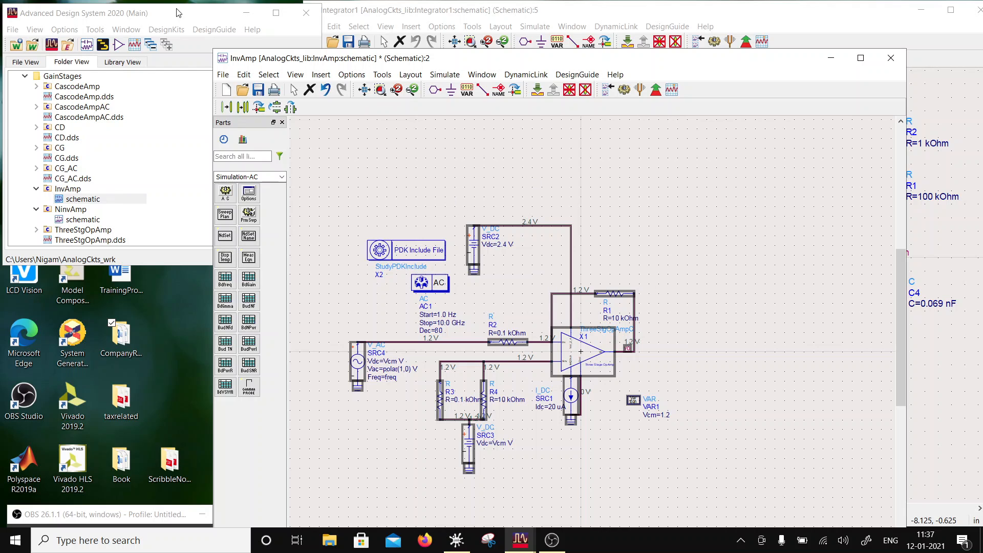
left_click(249, 75)
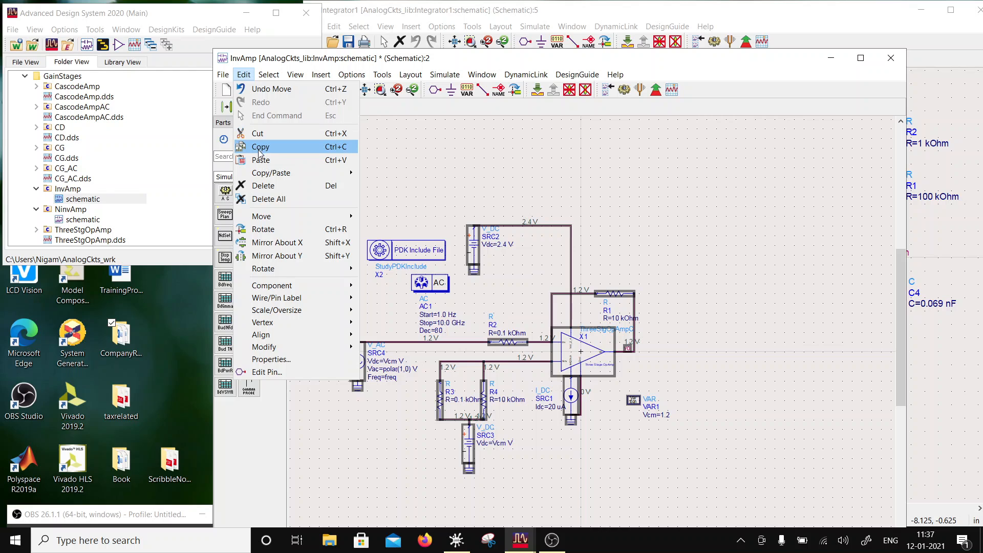
left_click(260, 148)
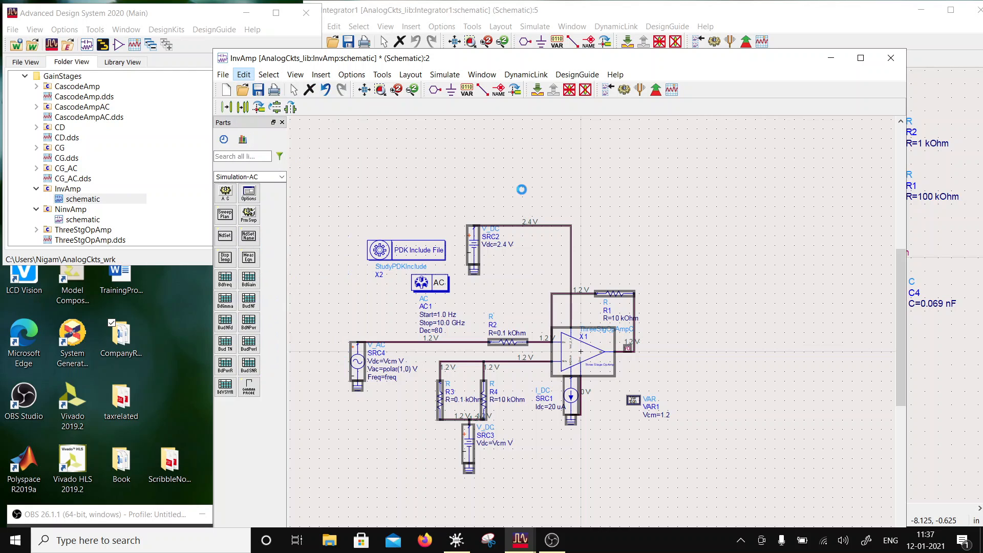
- Paste the copied op-amp circuit into the Integrator1 schematic, mirrored horizontally, in the empty area beside the IC555 circuit
left_click(512, 15)
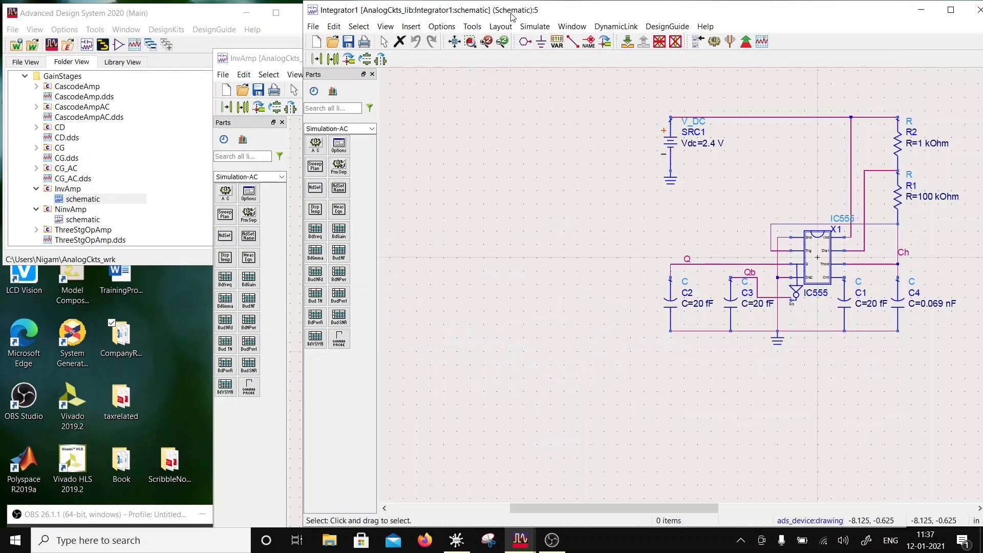
left_click(335, 27)
left_click(350, 112)
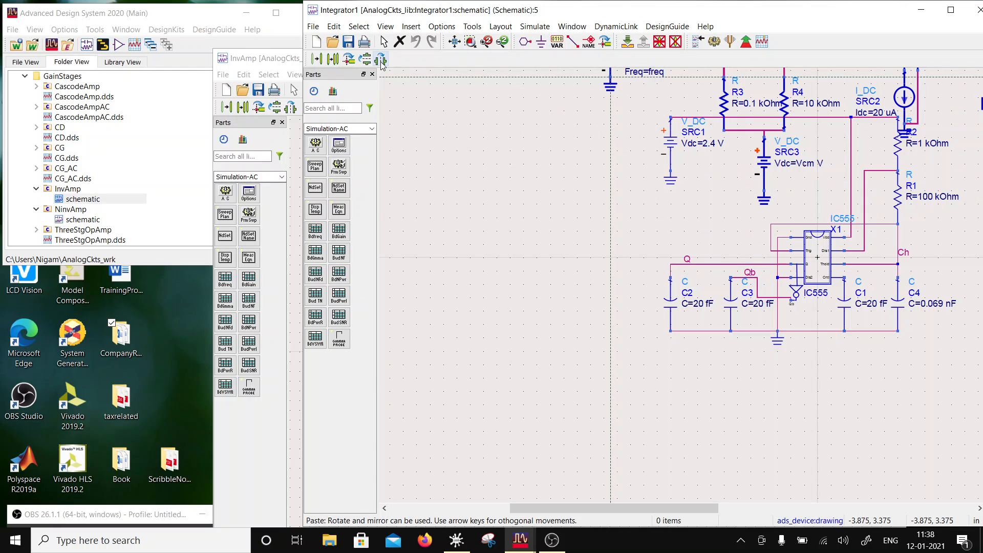
scroll(616, 330, "down", 3)
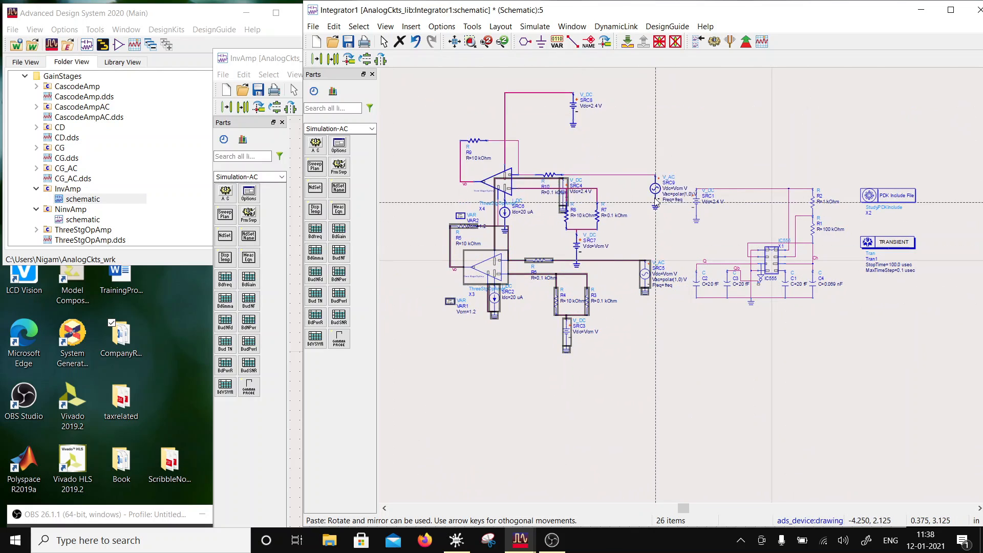
left_click(646, 295)
- Delete the V_AC source and its ground from the input of the pasted op-amp circuit
left_click_drag(620, 217, 662, 320)
left_click(663, 320)
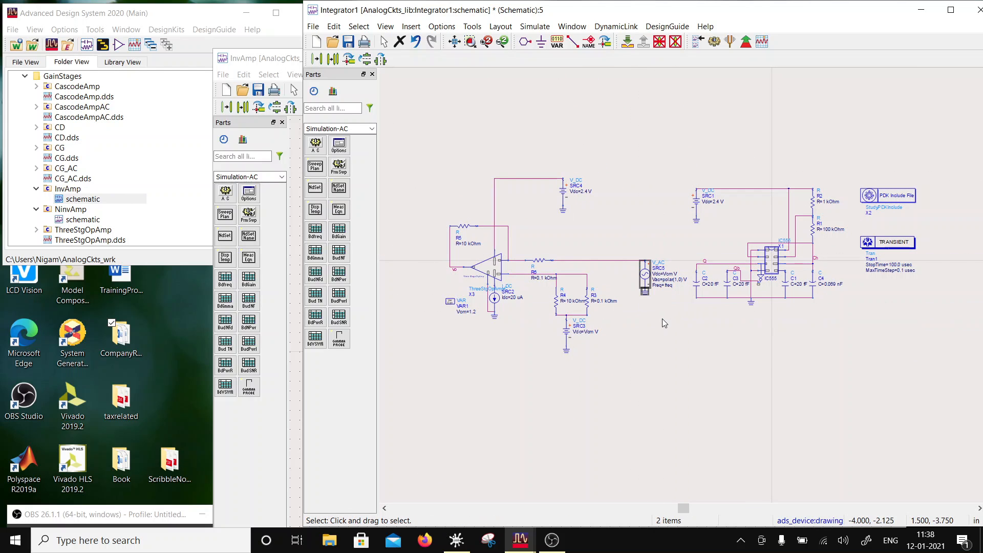
key("Delete")
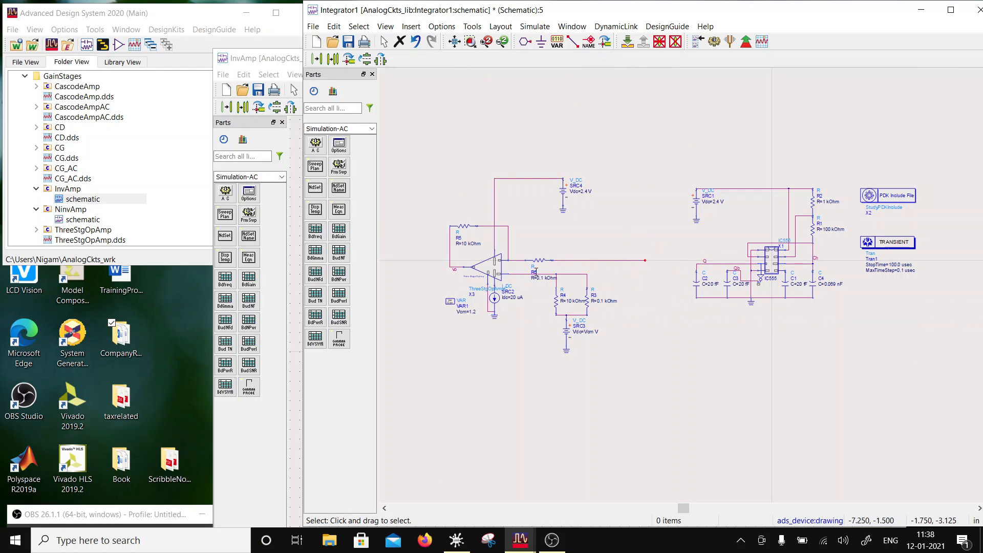
- Move the annotation of input resistor R6 above its symbol
left_click(627, 261)
scroll(597, 302, "up", 2)
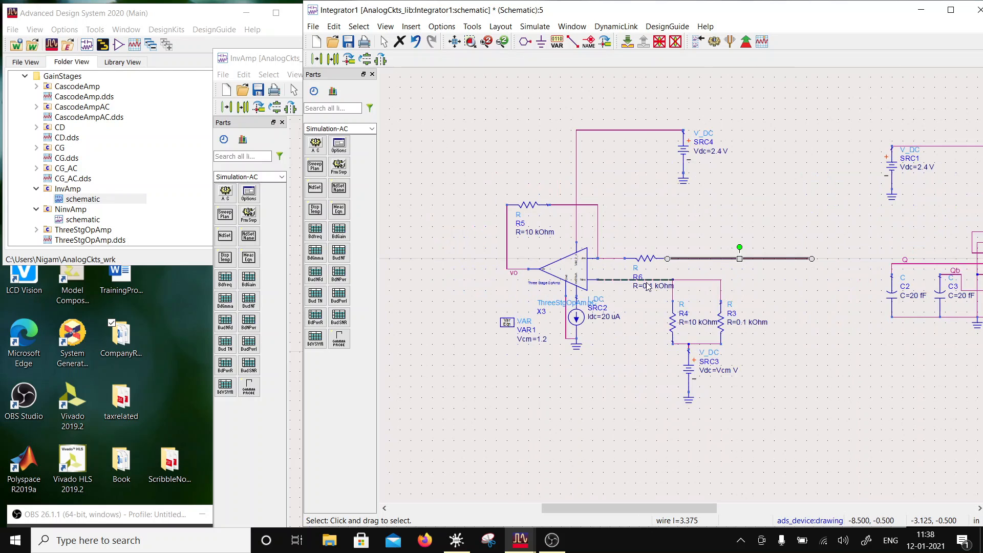
left_click(648, 262)
key("F5")
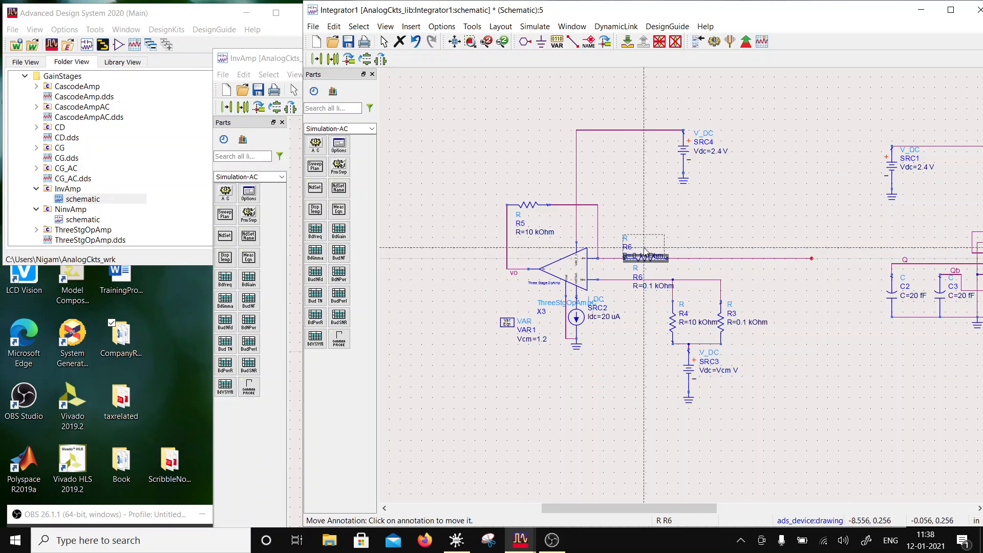
left_click(640, 236)
- Set the resistance of input resistor R6 to 40 kOhm
double_click(650, 261)
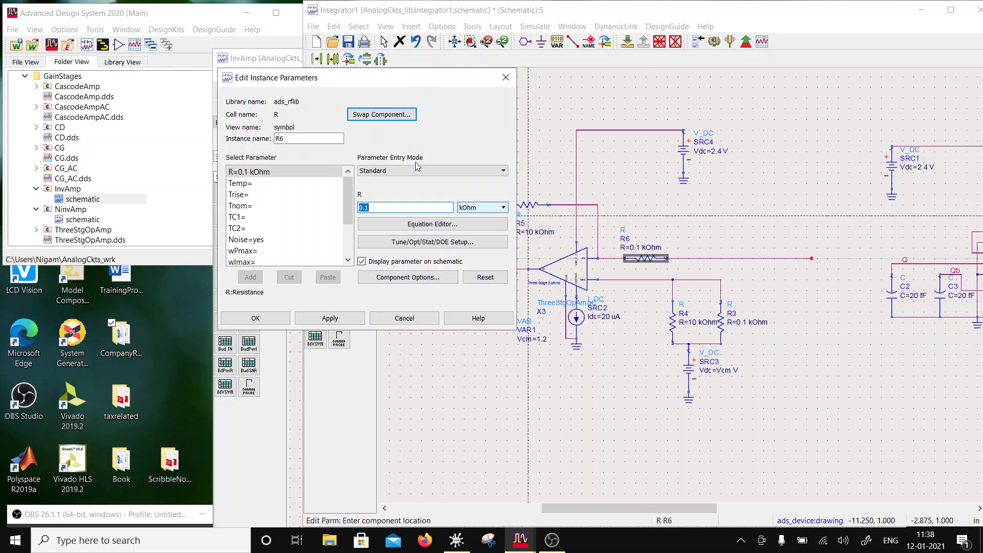
double_click(363, 208)
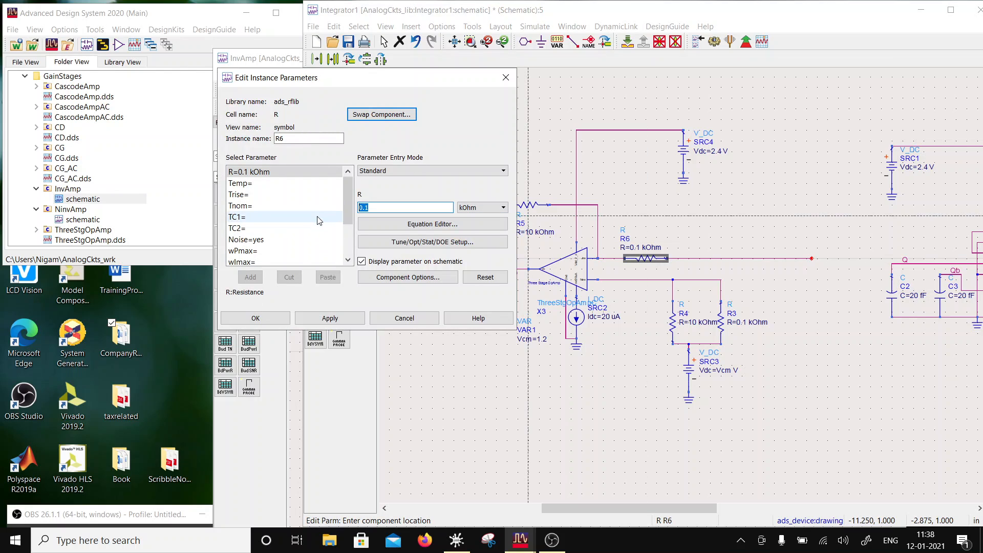
type("4")
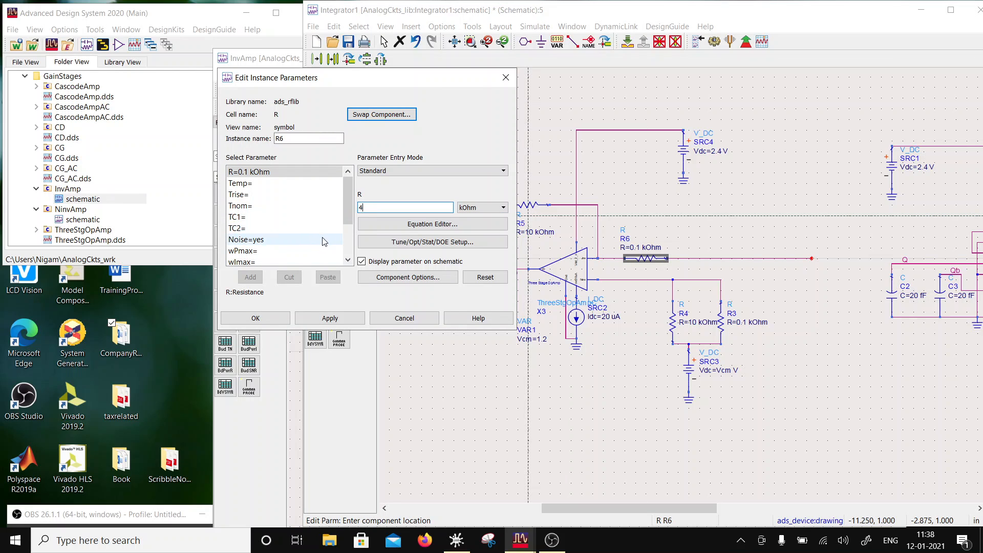
type("0")
left_click(318, 317)
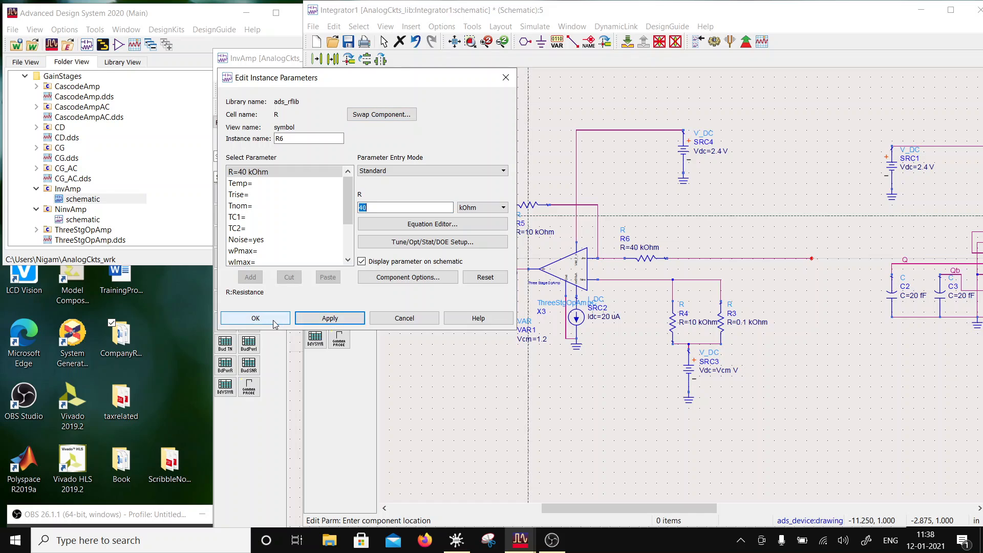
left_click(255, 318)
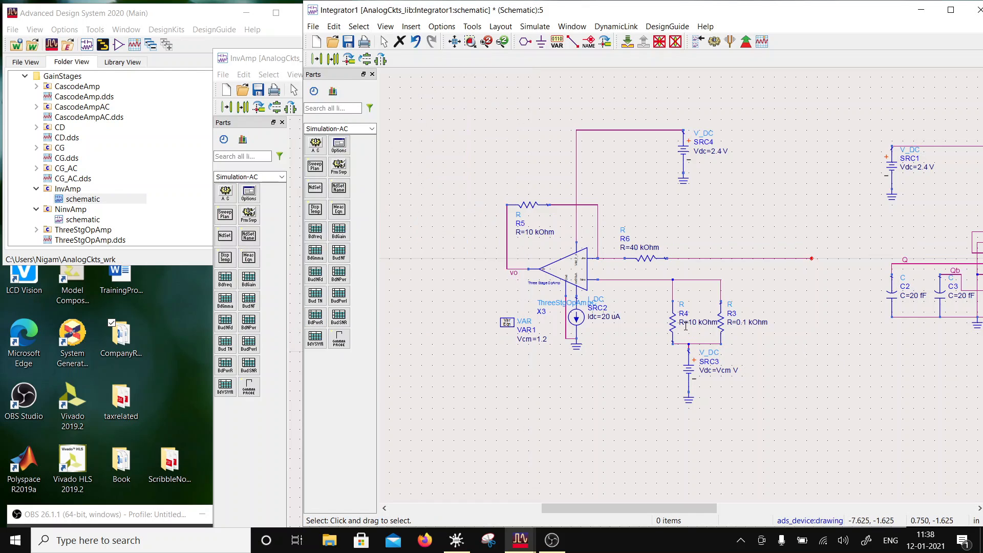
- Set the resistance of R4 at the op-amp's other input to 40 kOhm
double_click(673, 325)
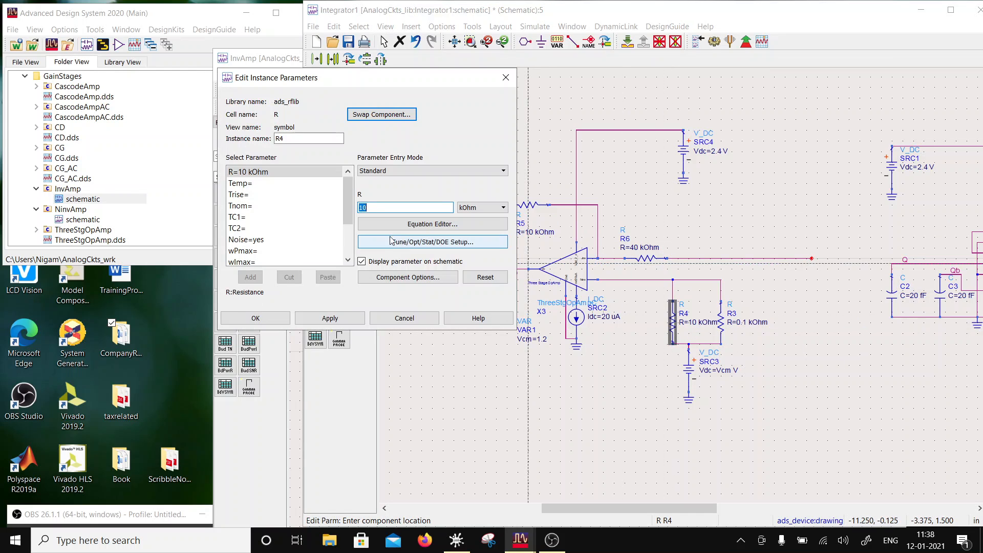
left_click(363, 208)
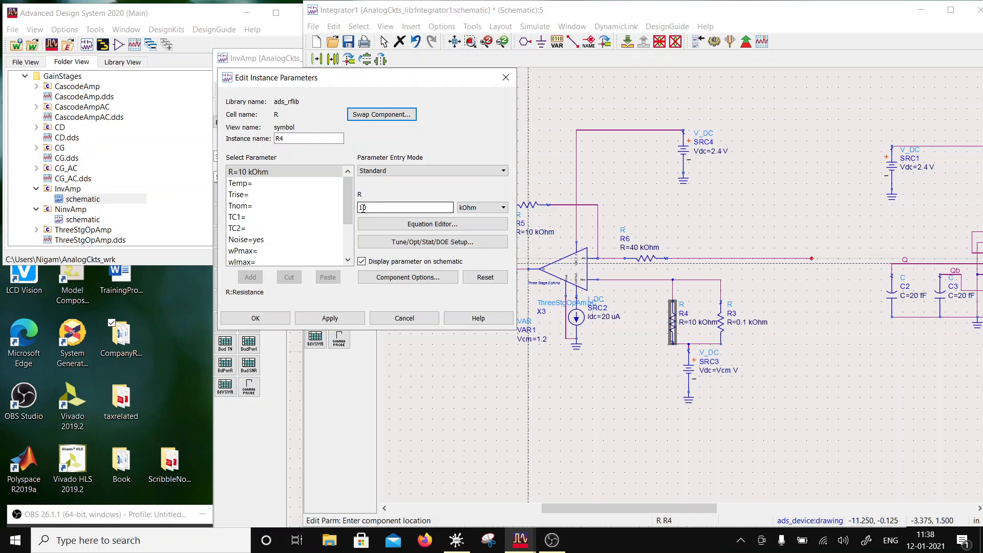
type("4")
left_click(285, 318)
- Delete feedback resistor R5 and resistor R3 from the op-amp circuit
left_click(537, 211)
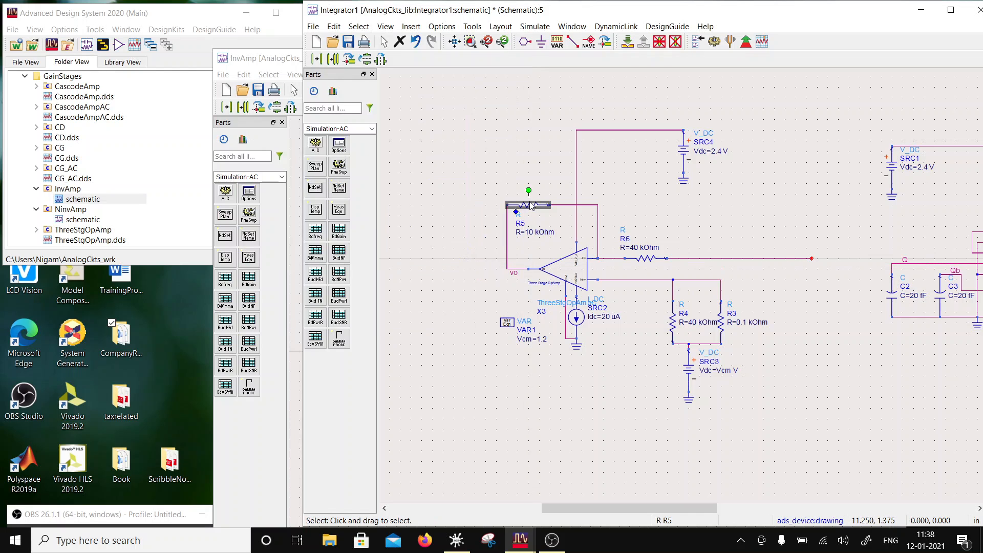
key("Delete")
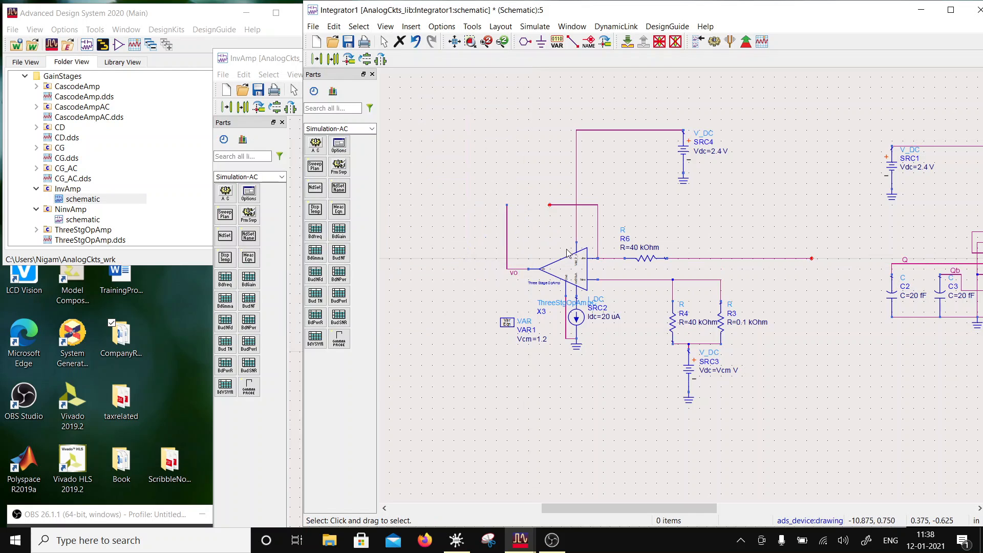
left_click(726, 322)
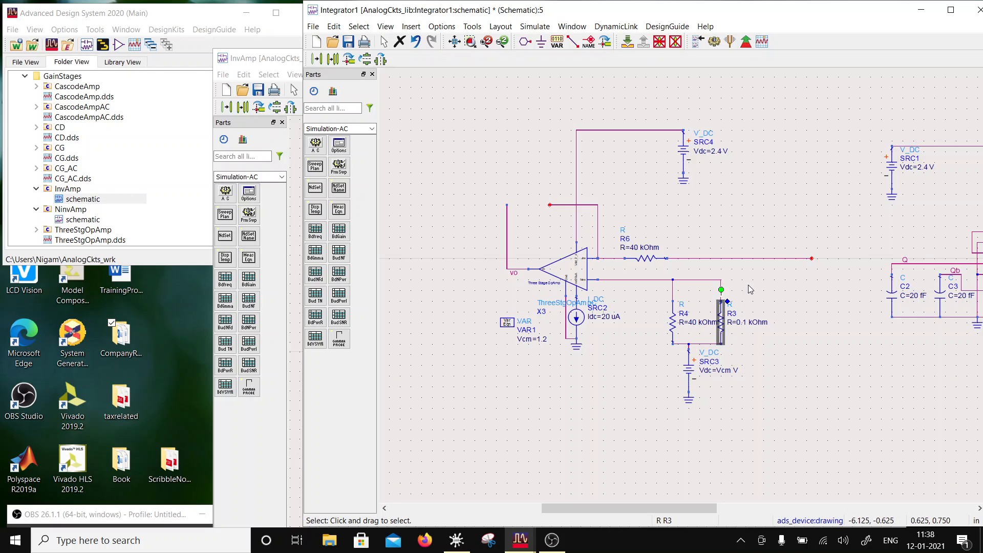
key("Delete")
- Copy capacitor C4 from the IC555 circuit, rotate it horizontally and place it in the op-amp's open feedback path
scroll(749, 317, "down", 2)
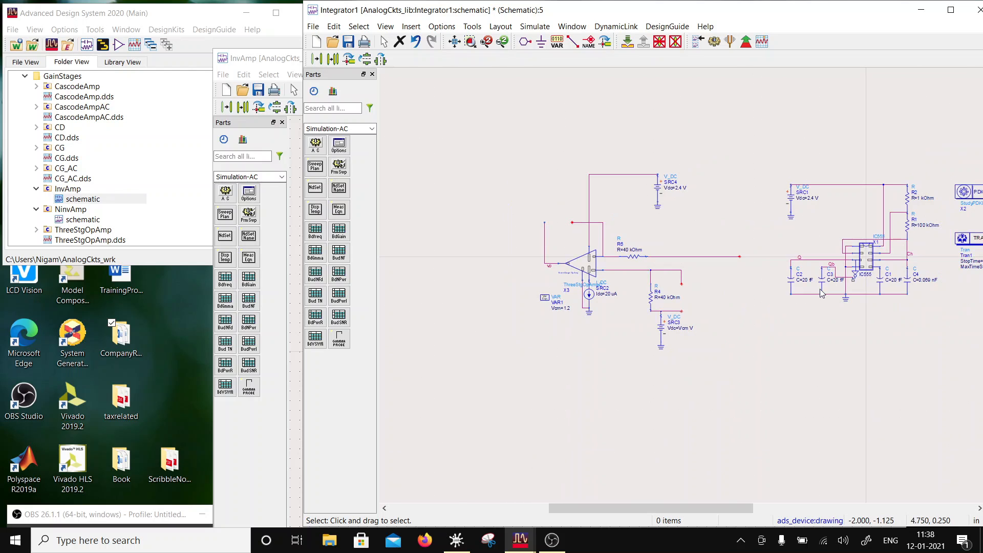
scroll(960, 287, "up", 2)
left_click(672, 281)
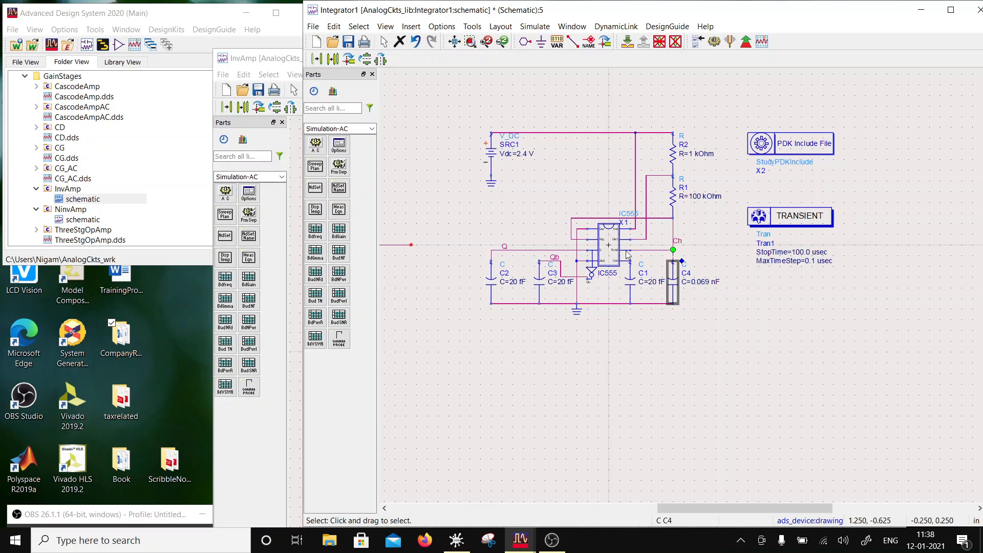
left_click(334, 59)
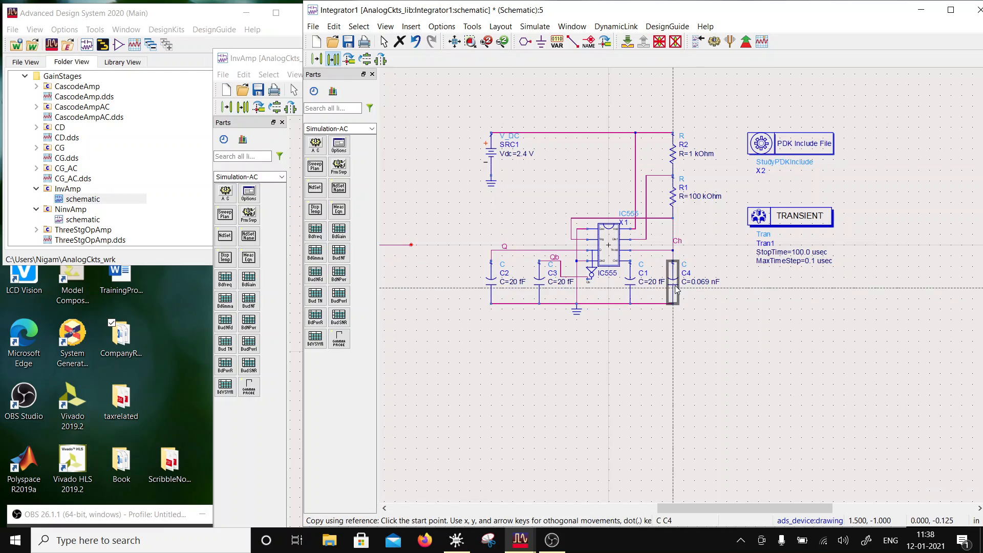
scroll(515, 267, "down", 3)
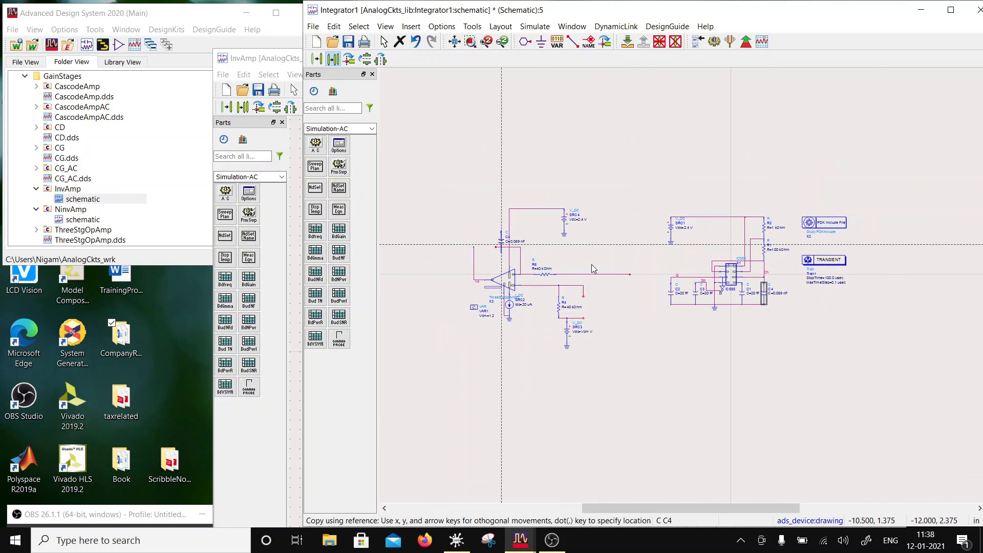
scroll(538, 249, "up", 2)
left_click(605, 43)
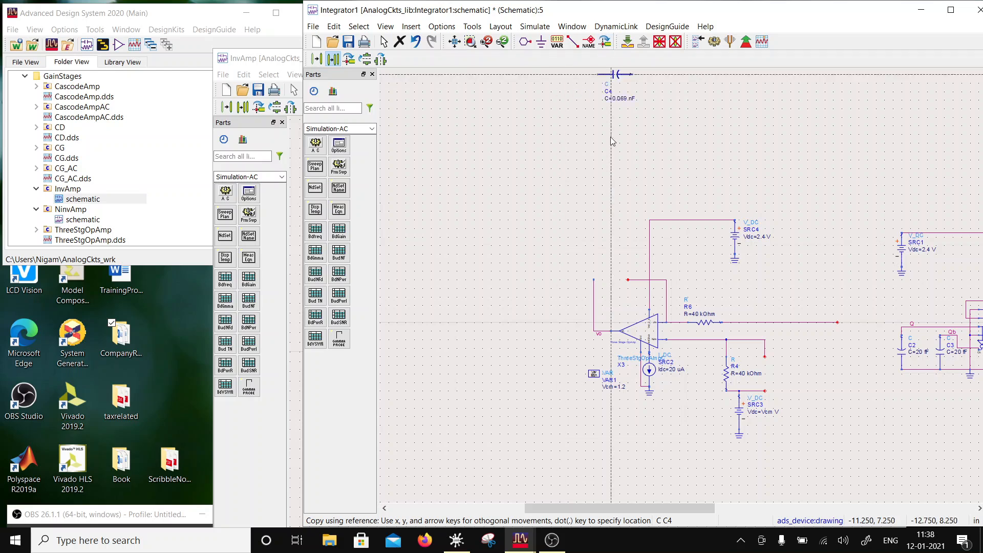
left_click(610, 279)
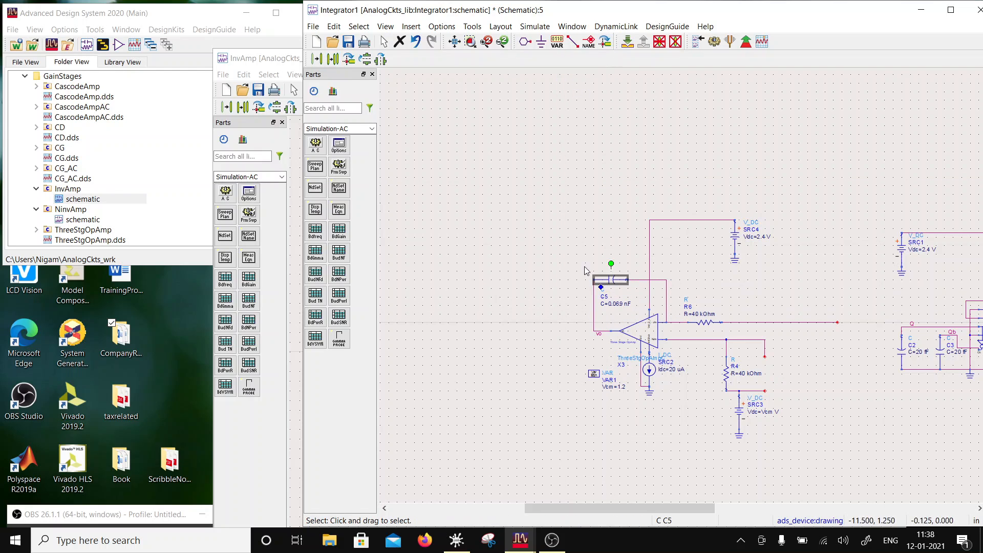
- Place another copy of capacitor C4 in parallel with R4, where R3 was removed
scroll(825, 331, "down", 2)
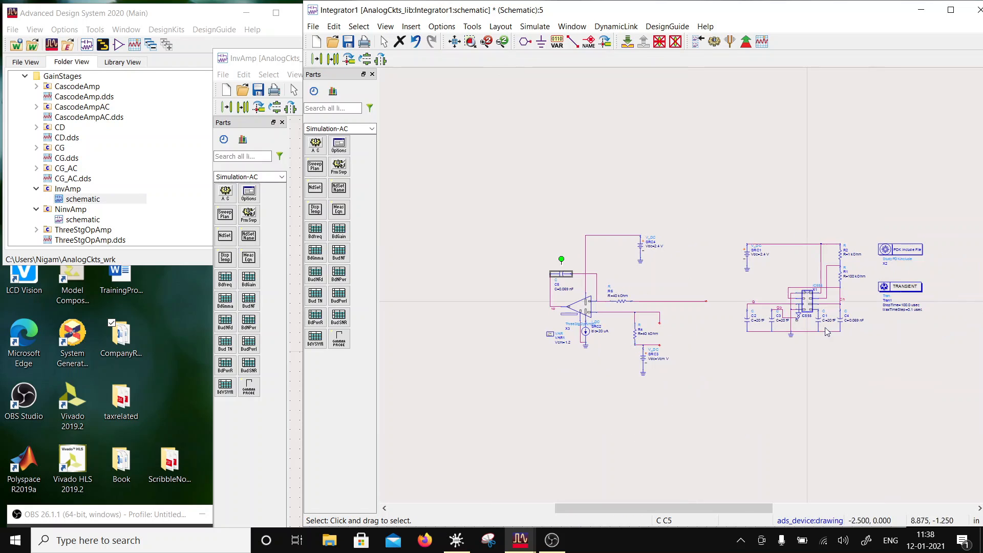
left_click(840, 320)
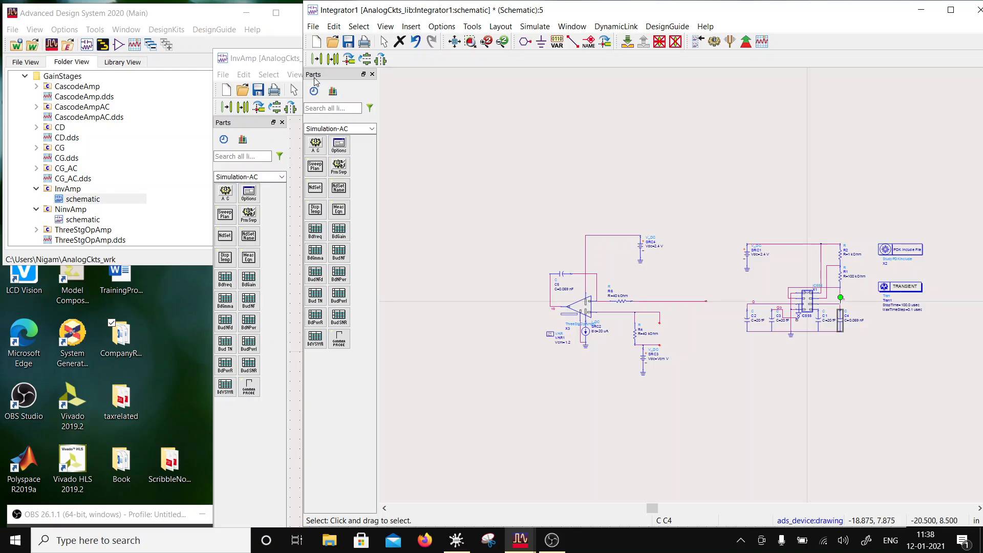
left_click(333, 60)
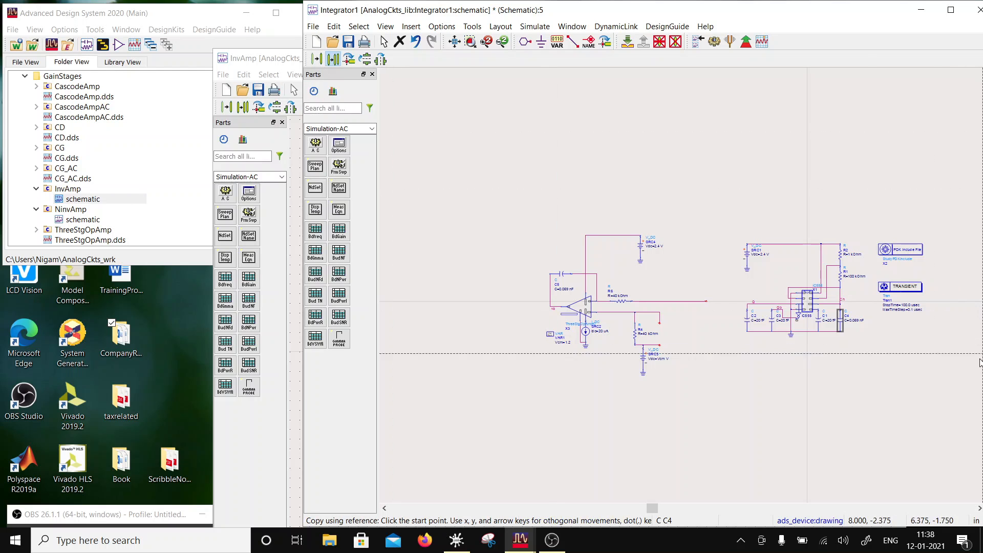
left_click(841, 308)
left_click(662, 324)
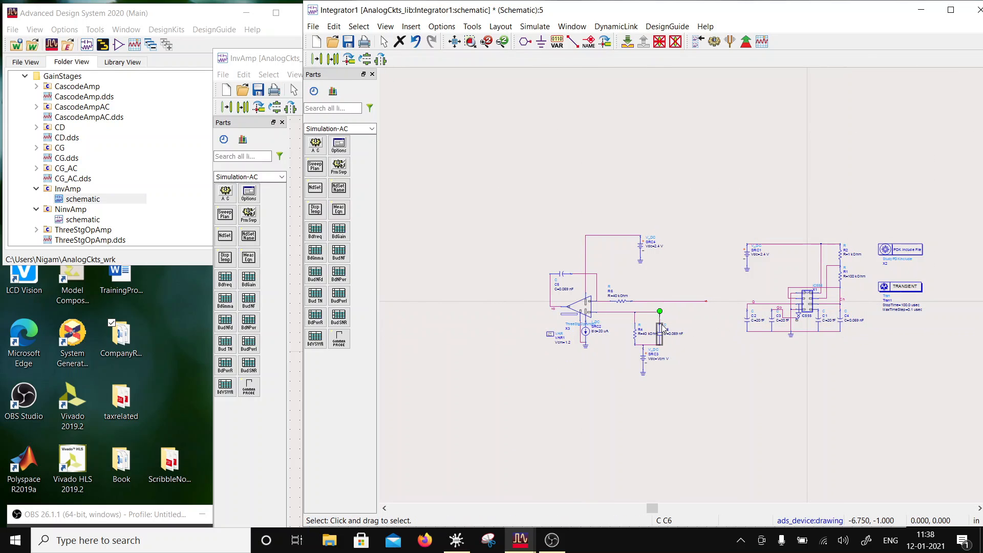
- Delete the op-amp circuit's supply source SRC4 with its ground and horizontal wire, along with the open wire at R6's input end
scroll(703, 379, "up", 2)
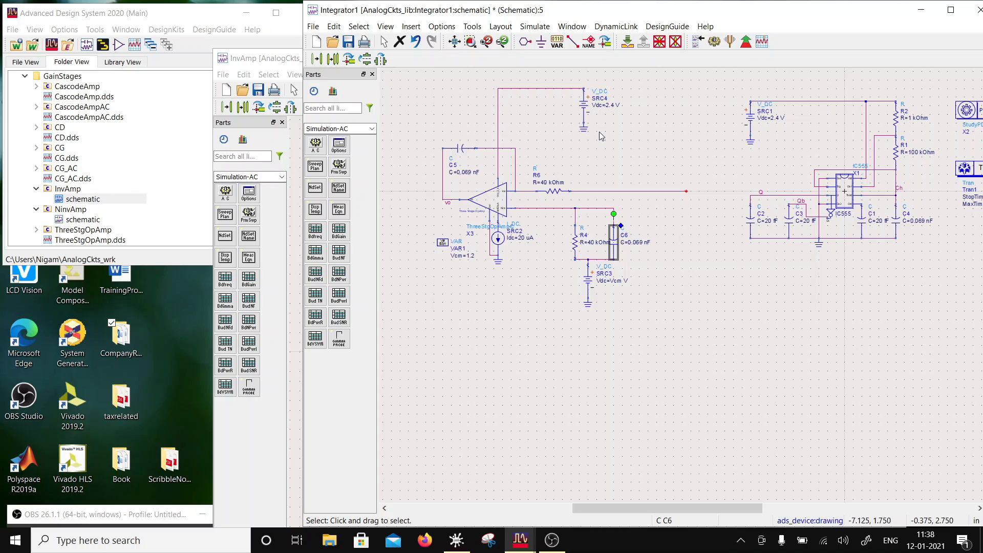
left_click(587, 108)
key("Delete")
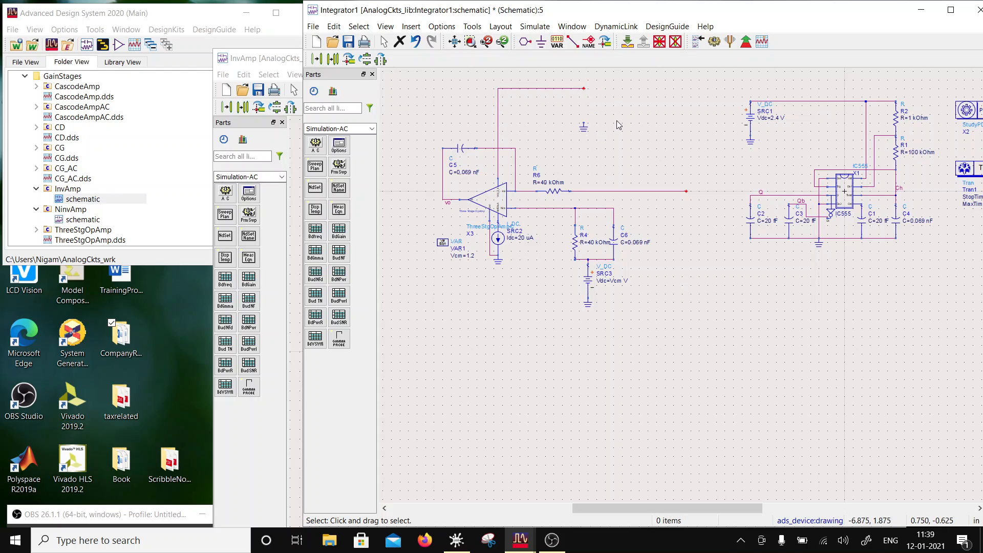
left_click(585, 90)
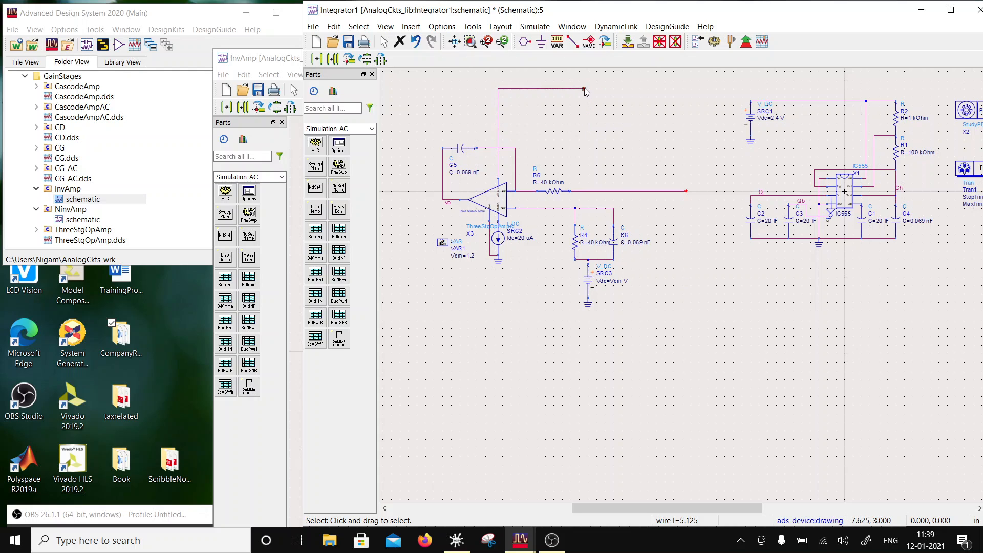
key("Delete")
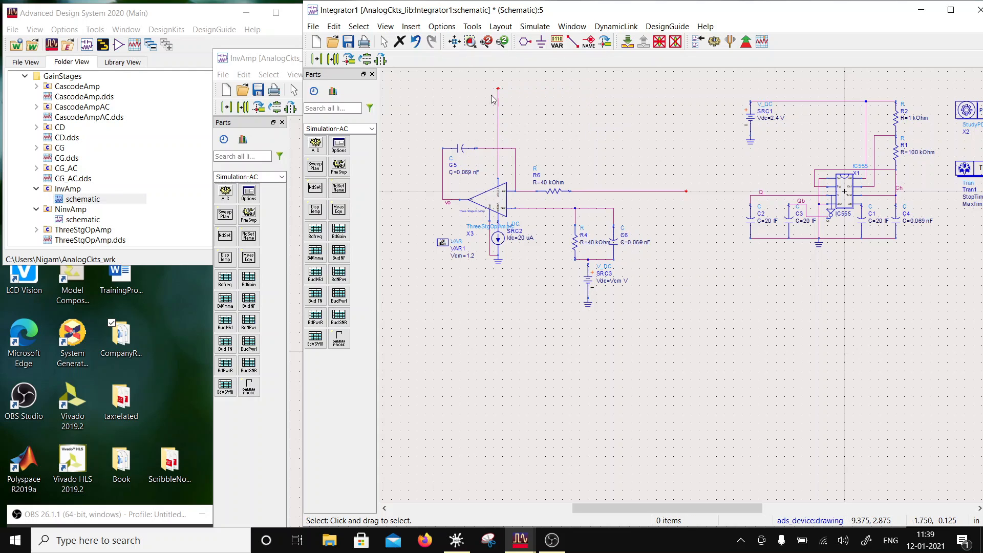
left_click(674, 191)
key("Delete")
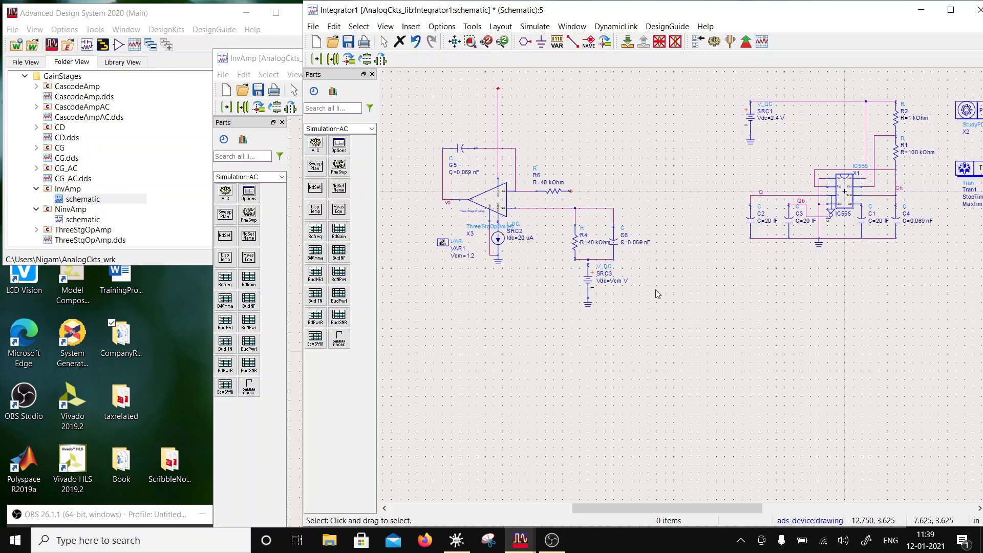
- Move the whole op-amp circuit closer to the IC555 circuit, aligning R6's free end with the Q output line
left_click_drag(420, 76, 621, 334)
left_click_drag(618, 248, 731, 252)
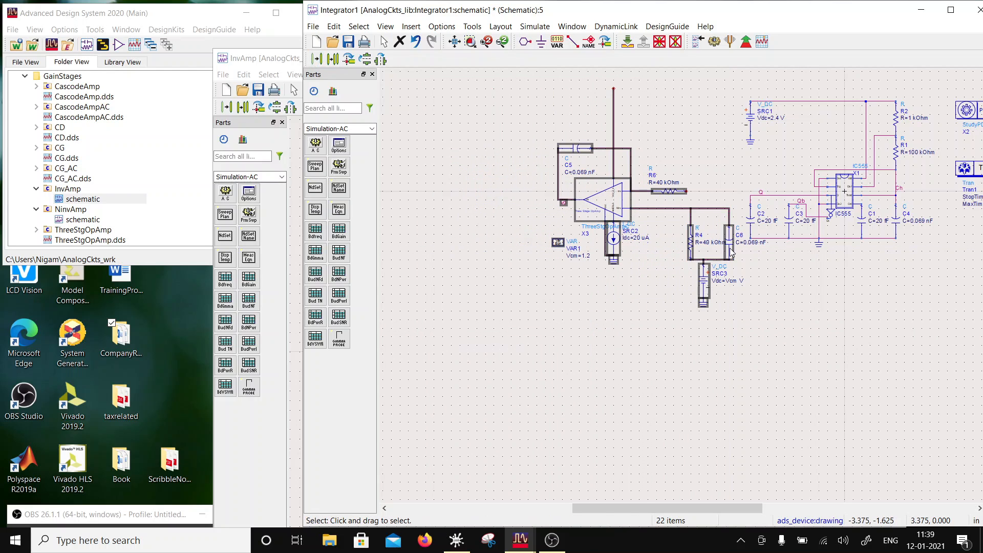
left_click(788, 343)
left_click(573, 41)
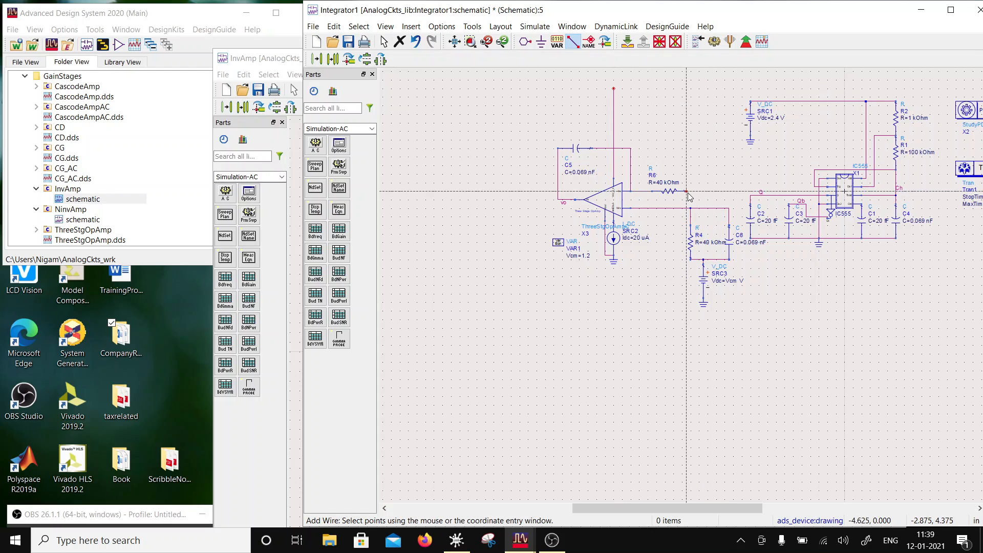
key("Escape")
left_click_drag(521, 76, 741, 338)
left_click_drag(731, 265, 732, 266)
left_click(715, 135)
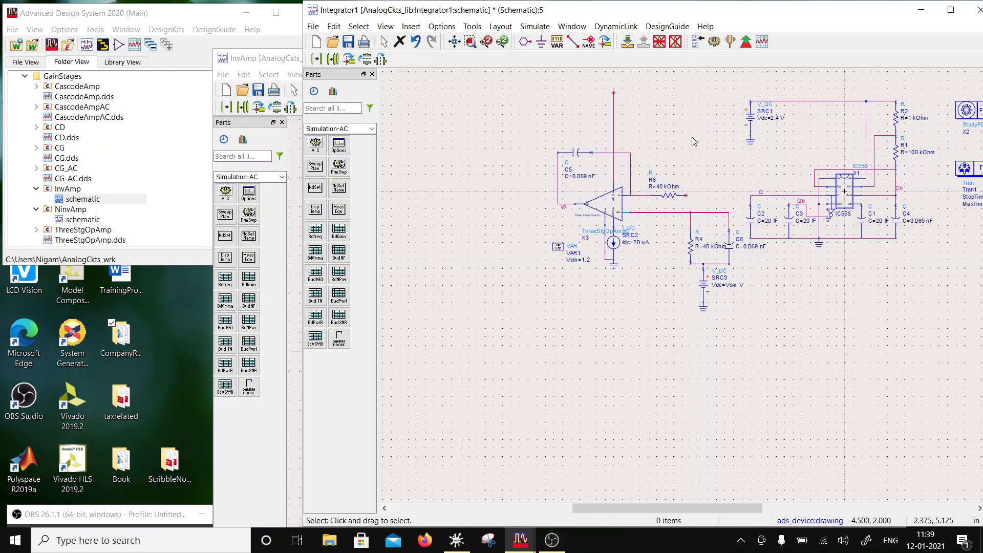
- Wire R6's free end to the IC555 circuit's Q node at capacitor C2
left_click(573, 41)
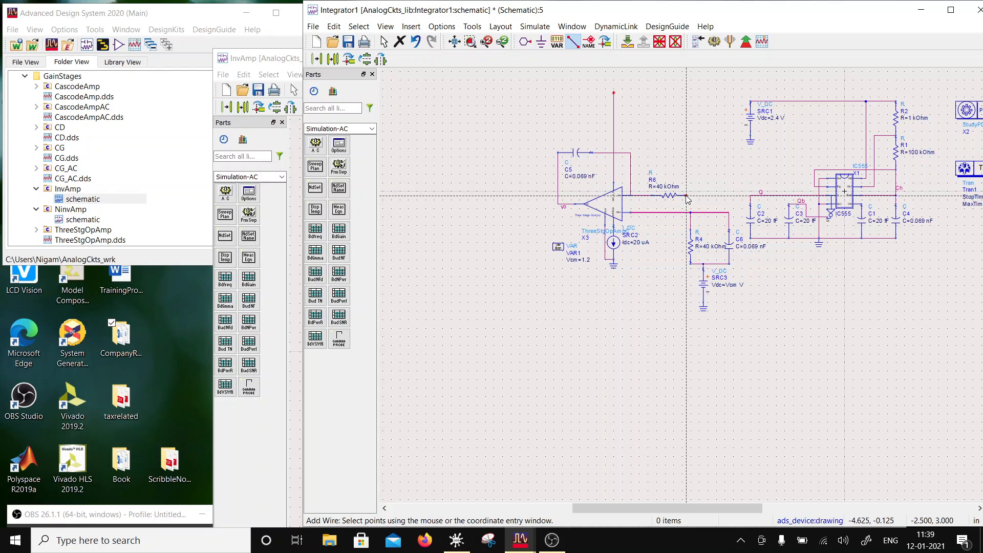
left_click(750, 195)
left_click(686, 195)
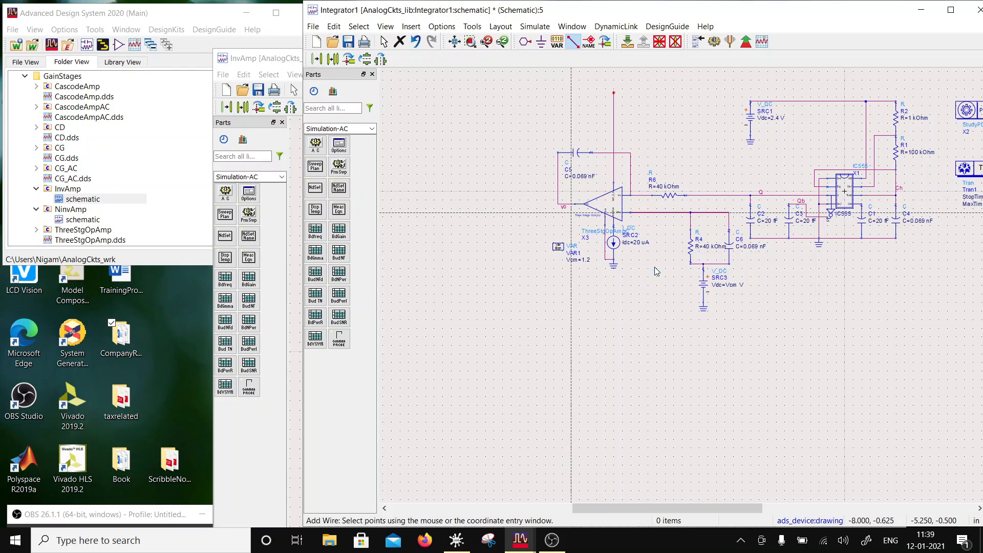
scroll(652, 266, "up", 4)
scroll(665, 284, "down", 3)
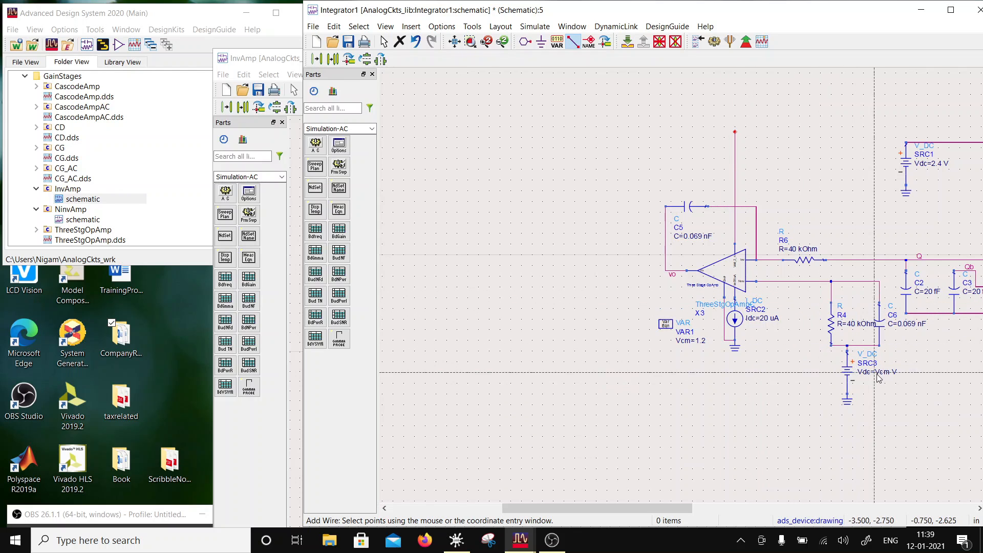
scroll(766, 296, "down", 2)
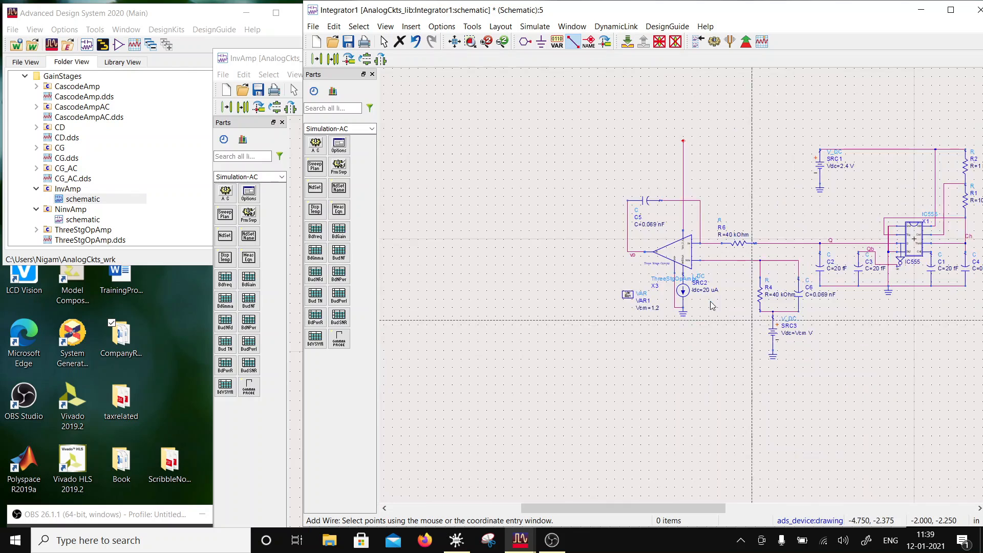
scroll(810, 299, "up", 1)
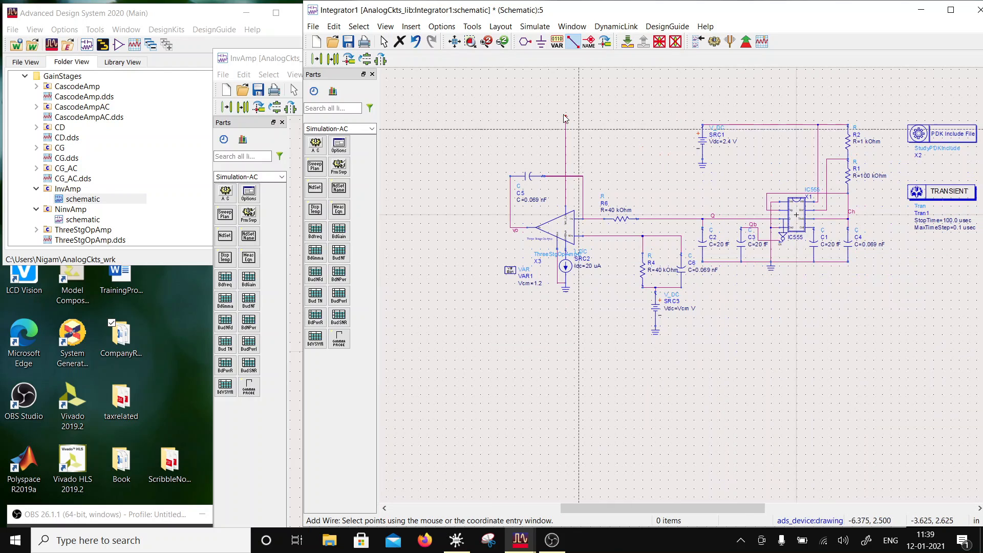
key("Escape")
- Delete the leftover vertical wire above the op-amp's supply pin
left_click(573, 41)
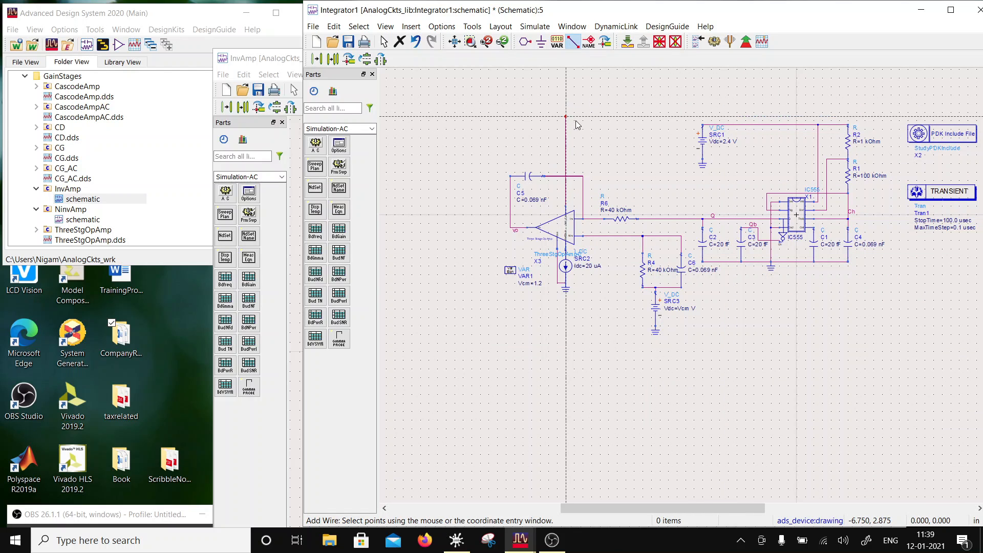
left_click(565, 116)
key("Escape")
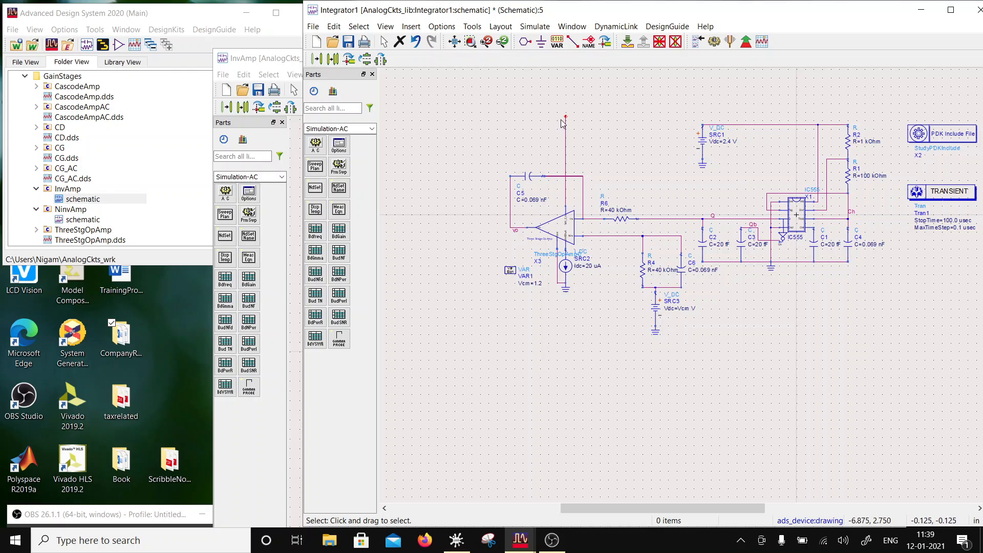
left_click(566, 117)
key("Delete")
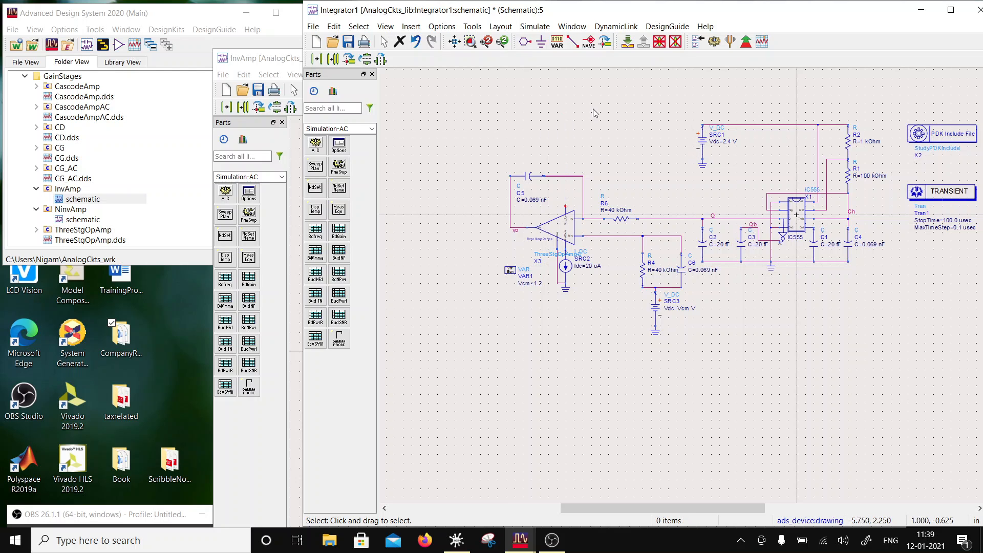
- Wire the op-amp's supply pin to the positive terminal of SRC1 and save the schematic
left_click(573, 41)
left_click(566, 205)
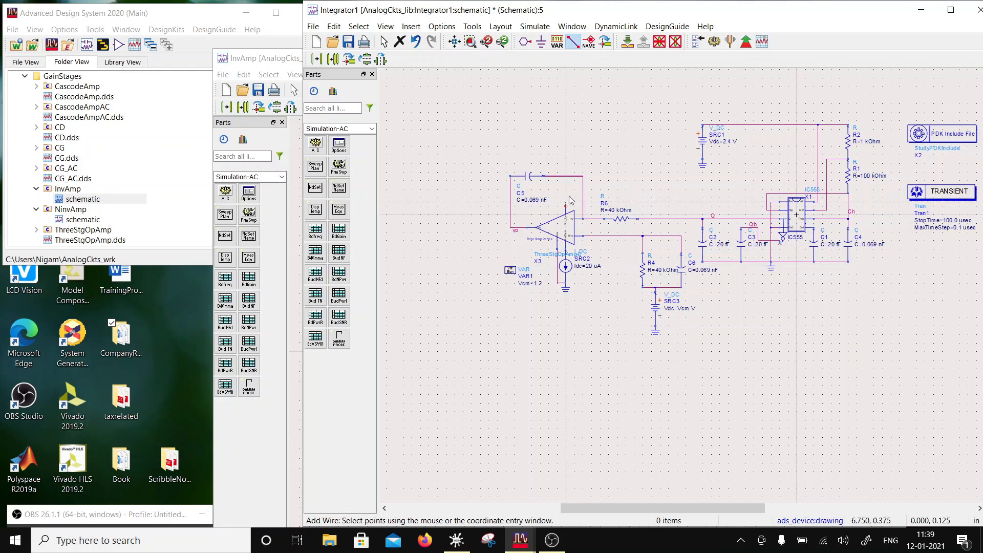
left_click(703, 126)
key("Escape")
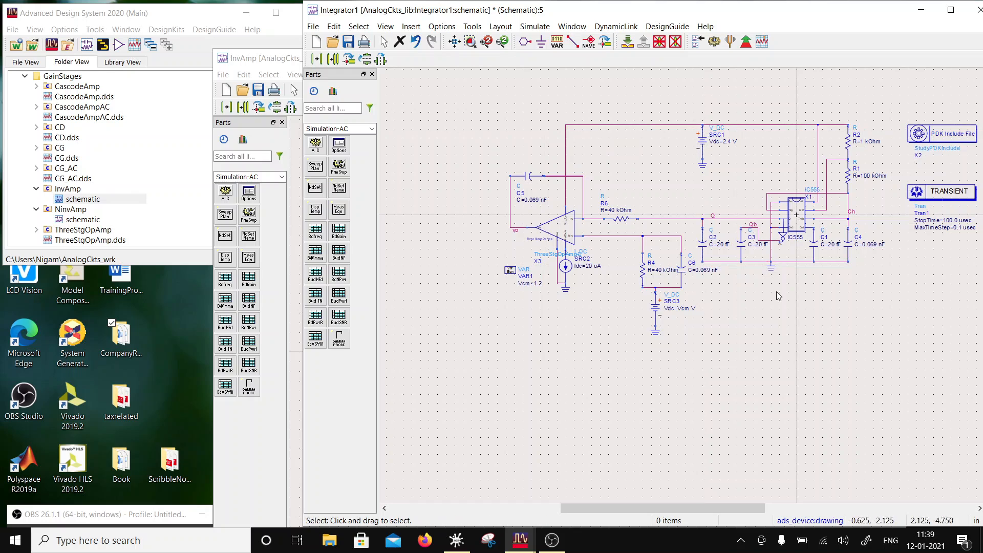
left_click(351, 42)
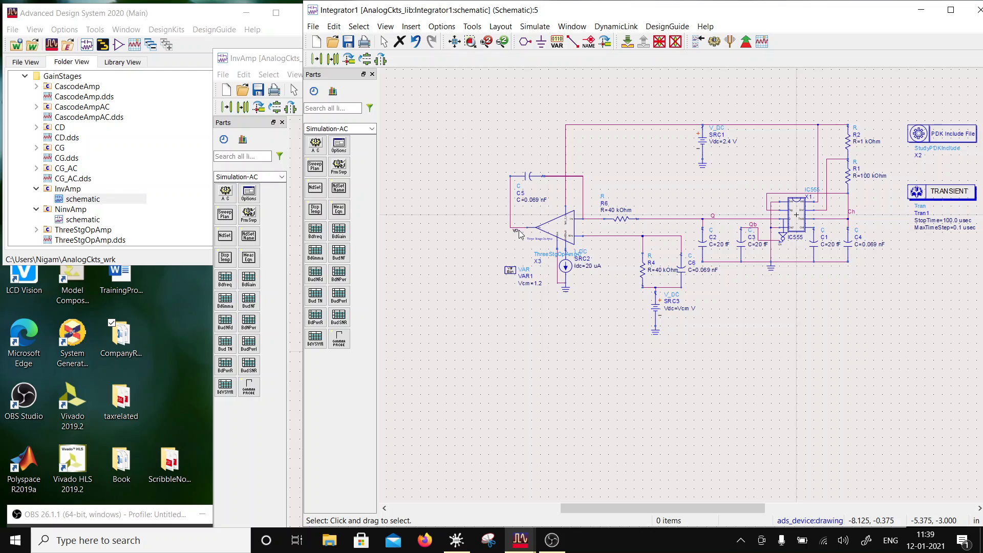
- Set the transient simulation's StopTime to 150.0 usec and save the schematic
scroll(954, 228, "up", 2)
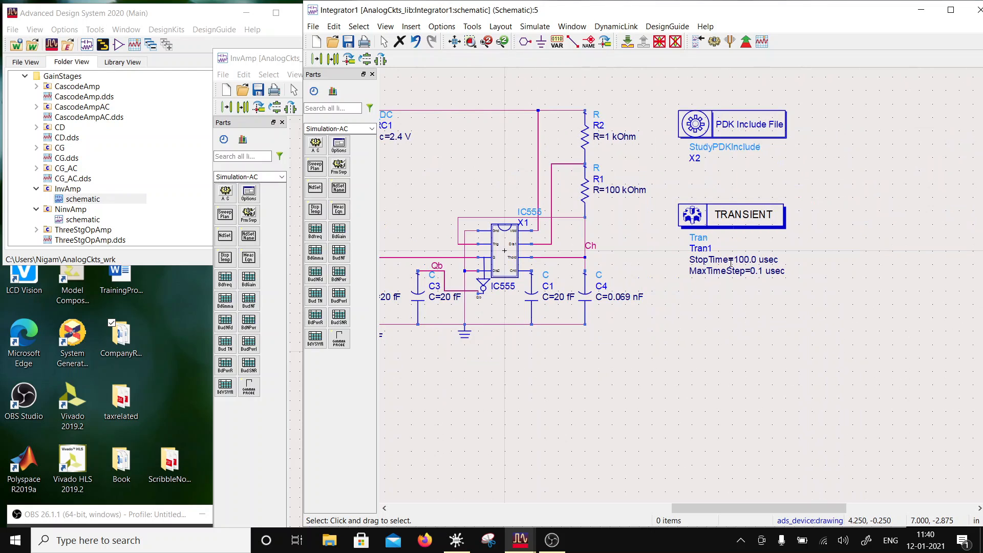
left_click(746, 260)
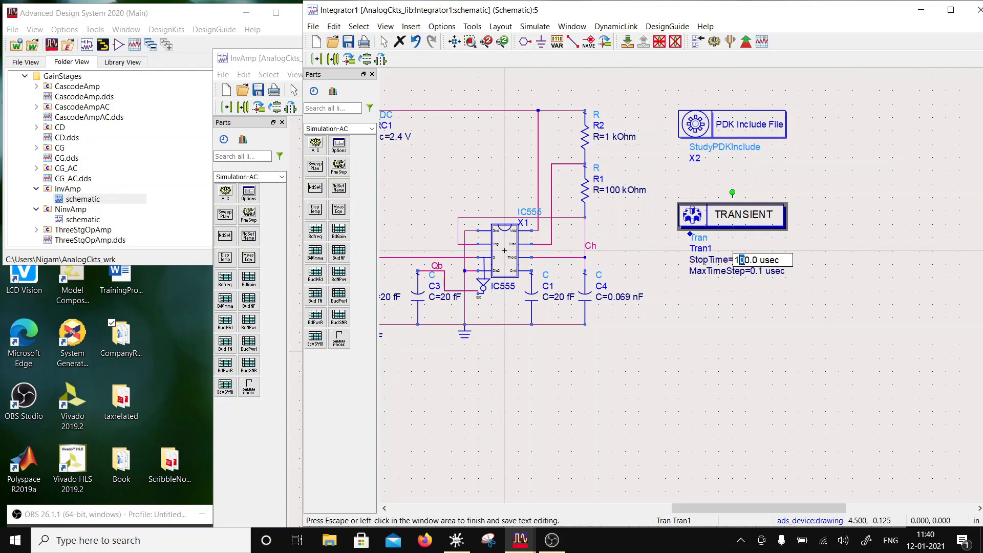
type("5")
key("Escape")
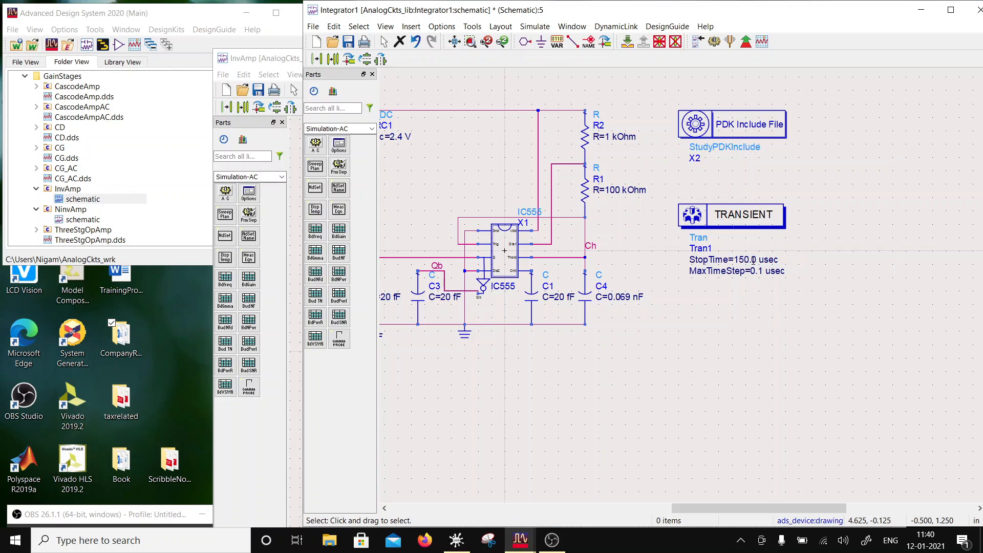
left_click(348, 42)
- Run the simulation and add a rectangular plot of Q to the data display
left_click(714, 42)
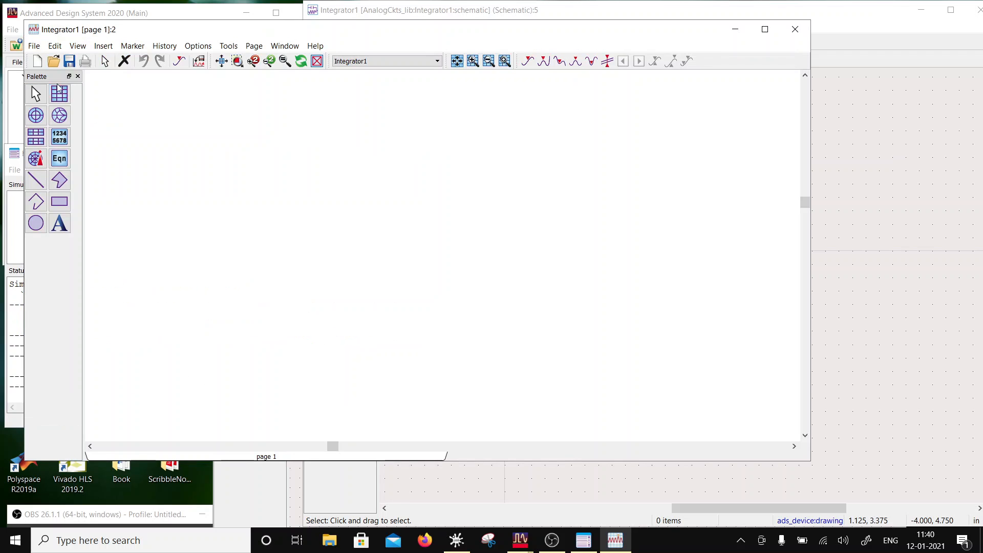
left_click(59, 88)
left_click(358, 147)
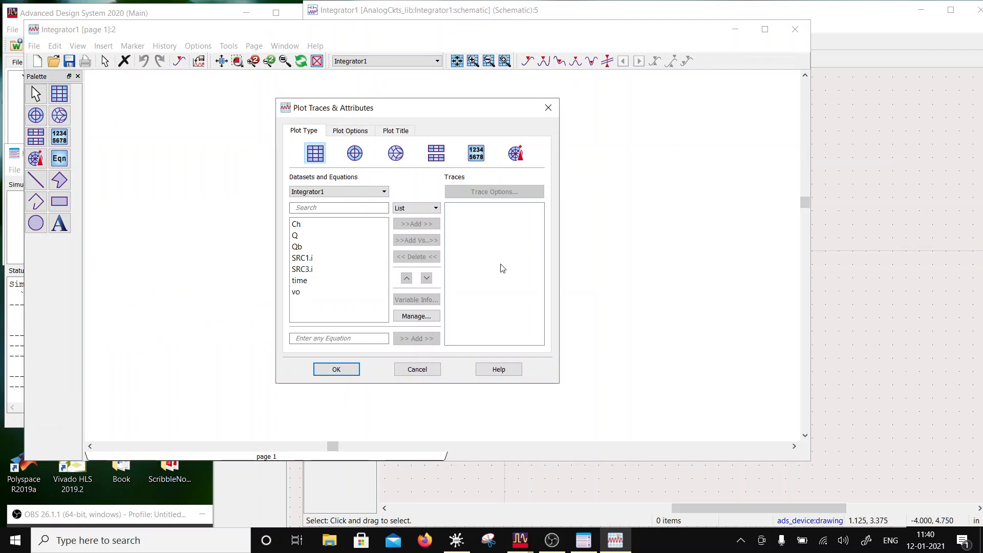
left_click(318, 235)
left_click(416, 224)
left_click(341, 370)
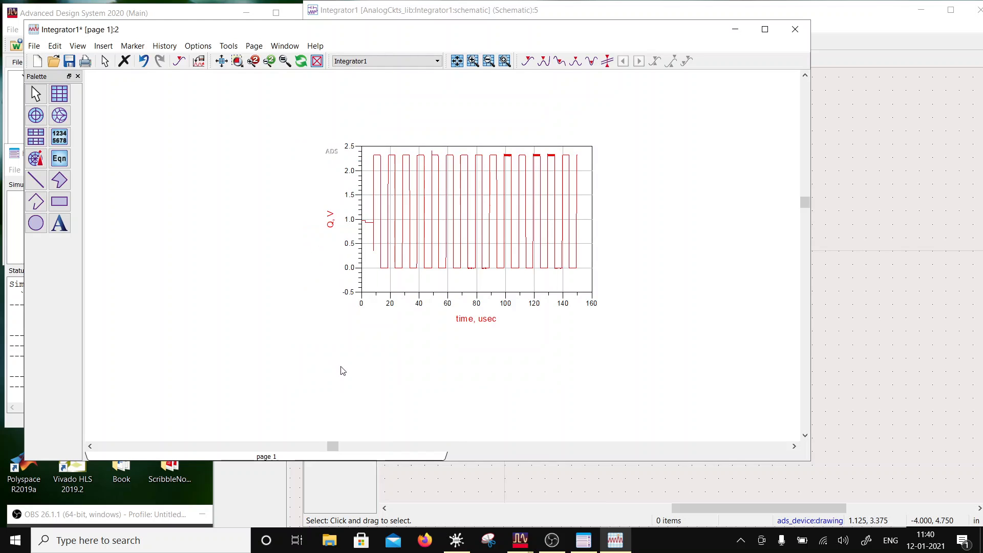
- Disable auto scale for the Q plot's X axis and set its minimum to 10e-9
double_click(419, 284)
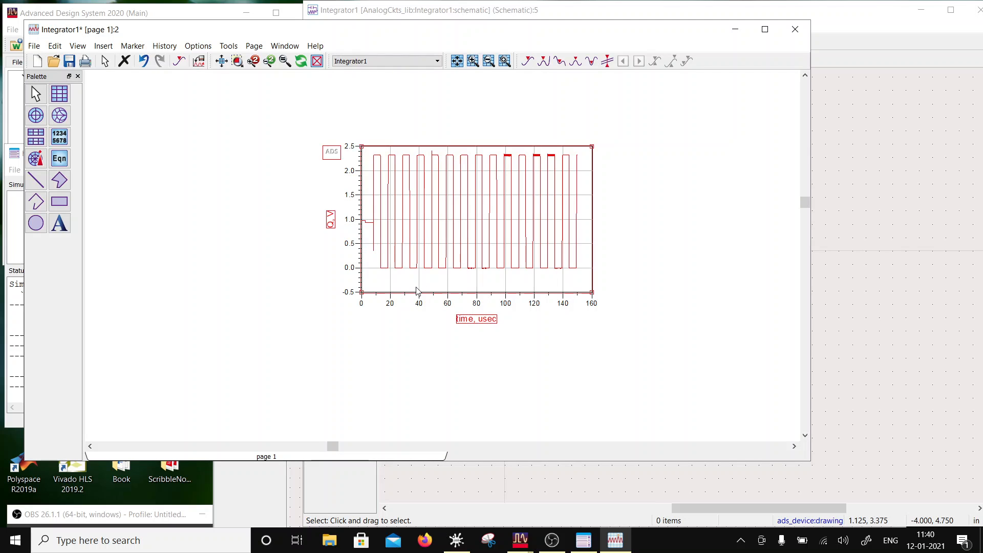
left_click(337, 131)
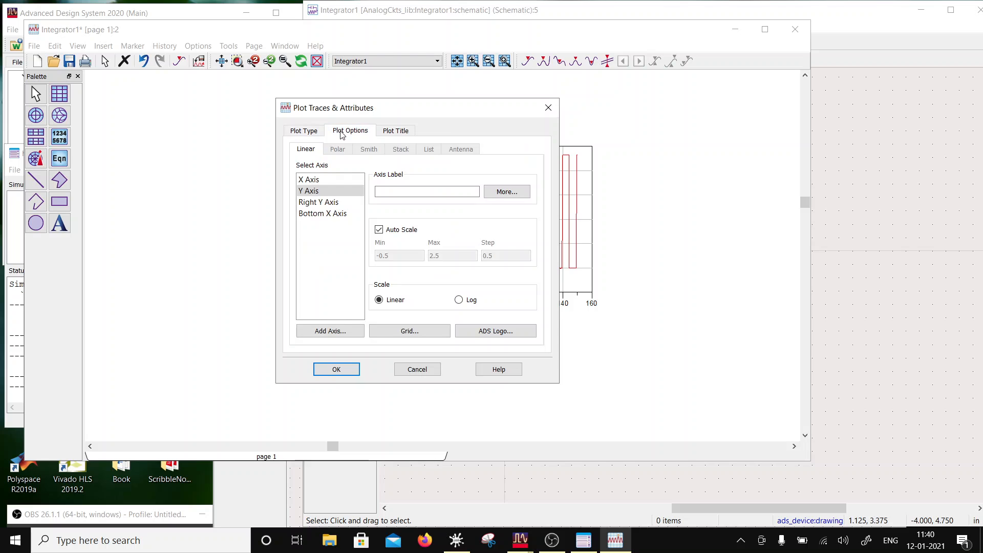
left_click(312, 180)
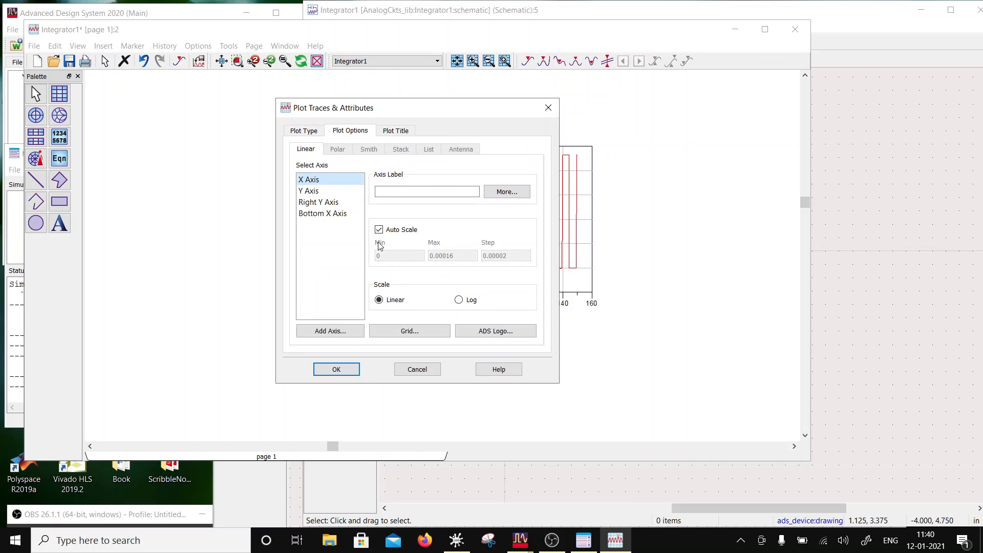
left_click(379, 230)
double_click(378, 256)
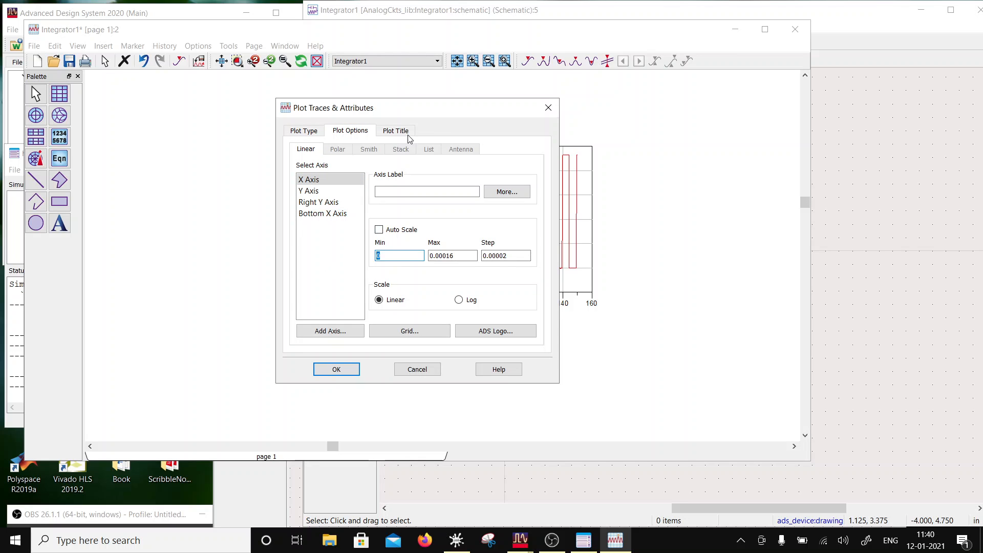
left_click_drag(411, 111, 741, 148)
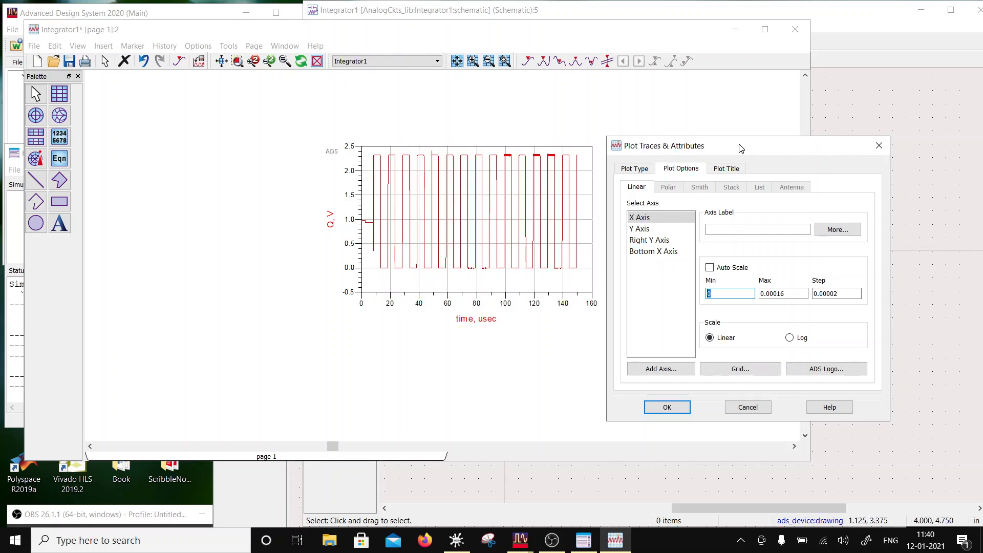
left_click_drag(740, 149, 556, 110)
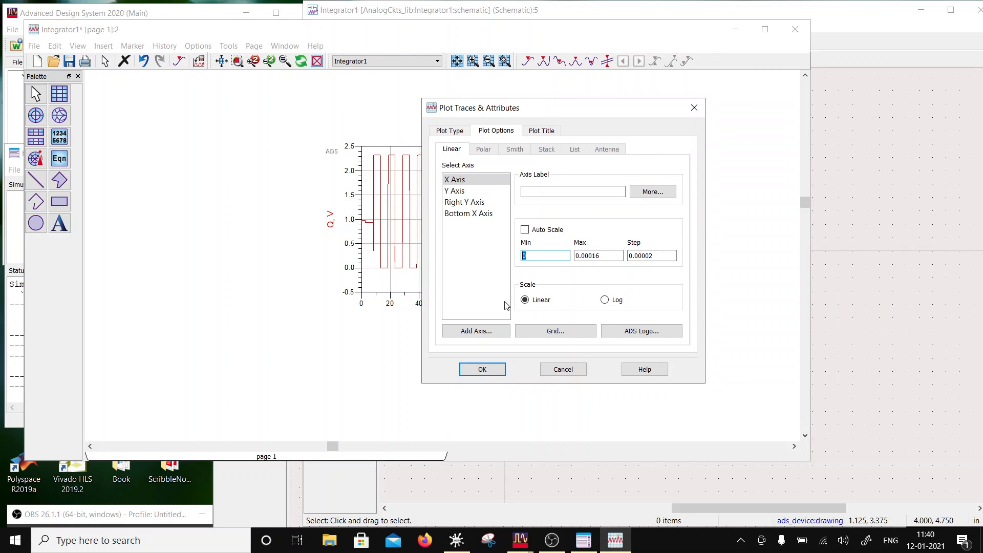
type("10")
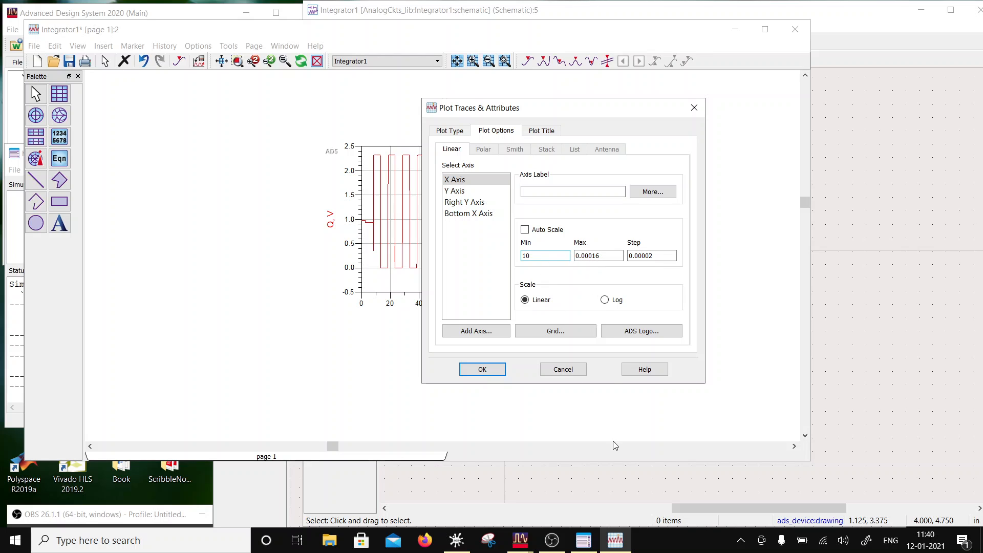
type("e-9")
- Set the Q plot's X axis maximum to 150e-9 and its step to 10e-9, and apply the plot options
double_click(610, 252)
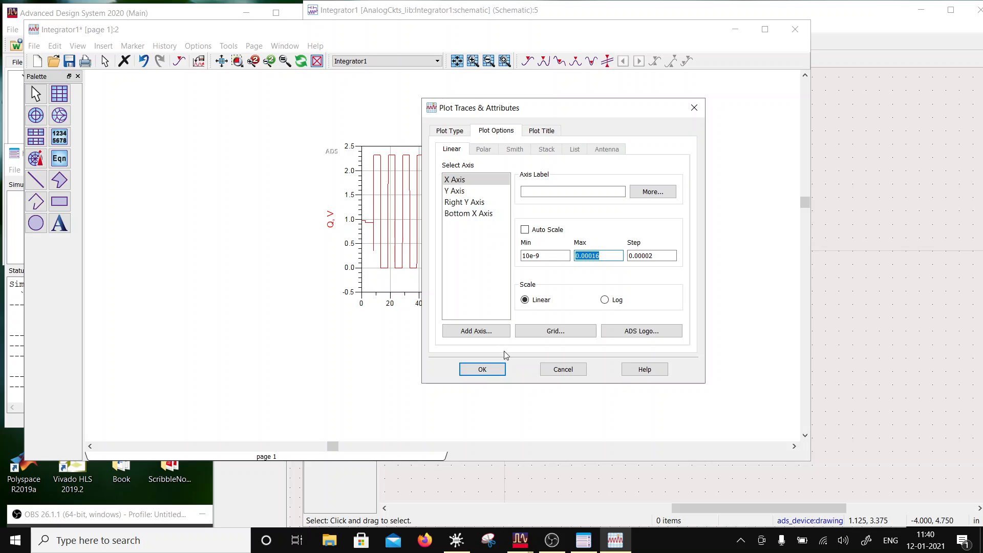
type("15")
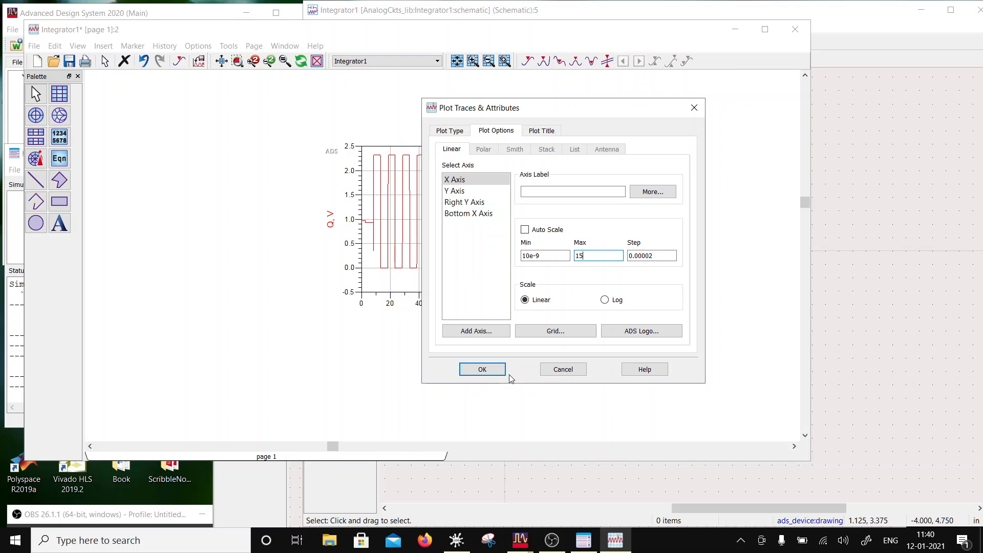
type("0e-9")
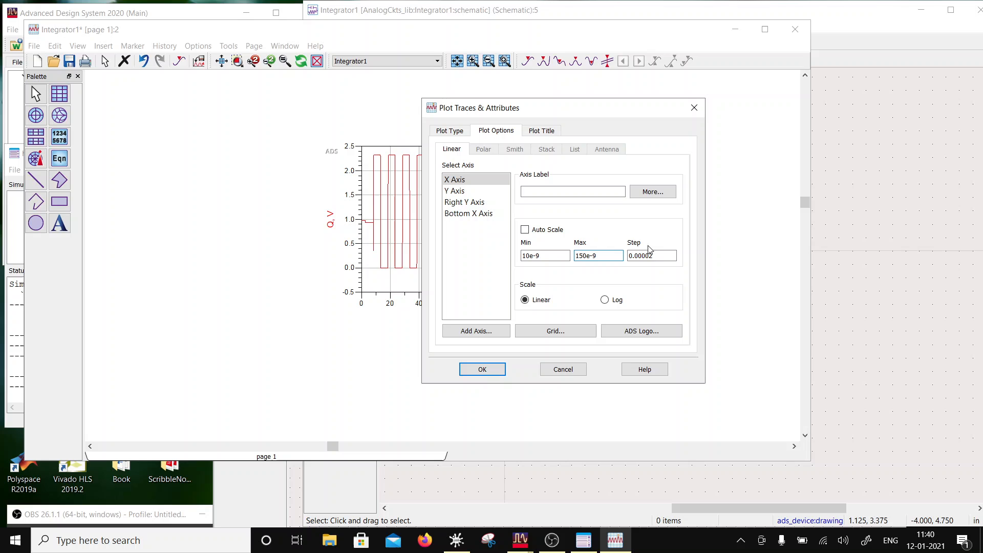
key("Tab")
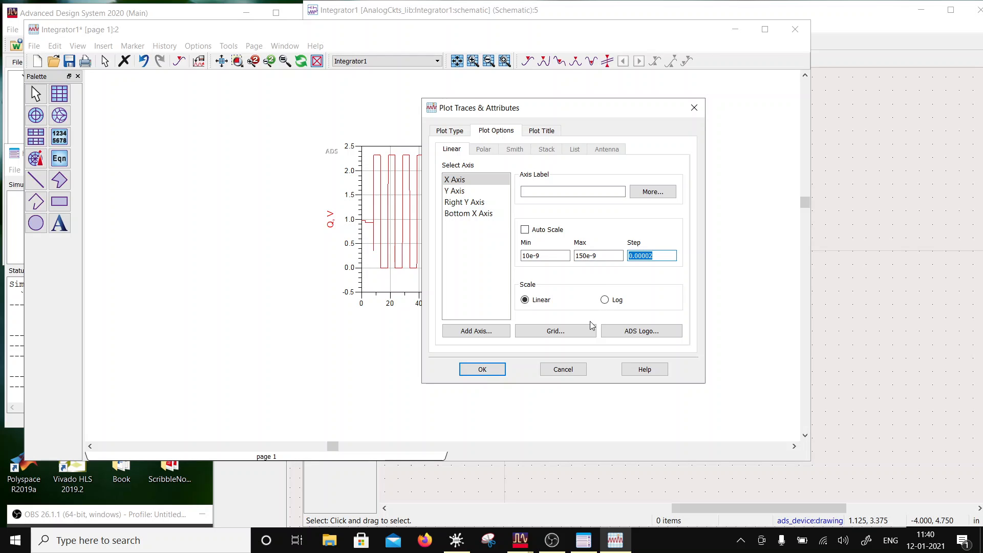
type("1-")
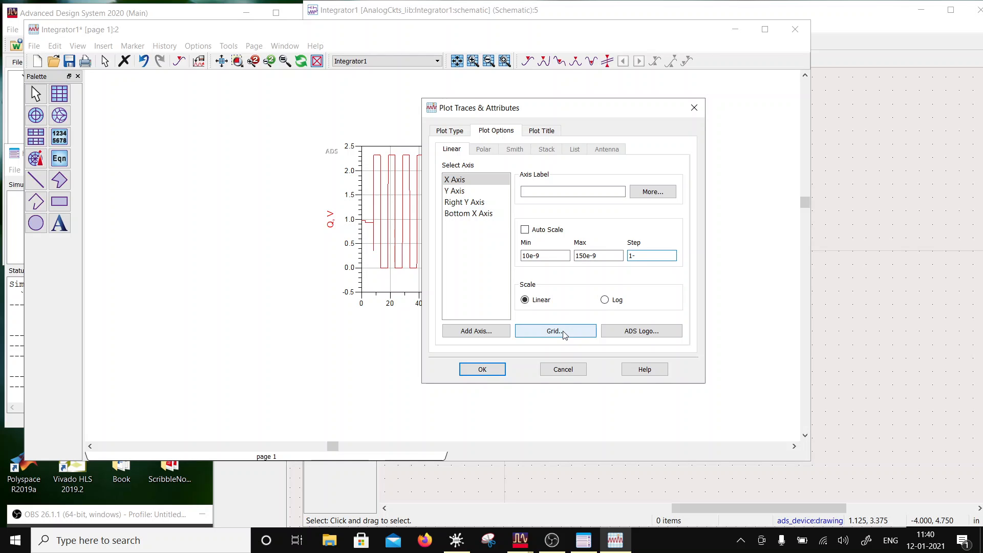
type("e")
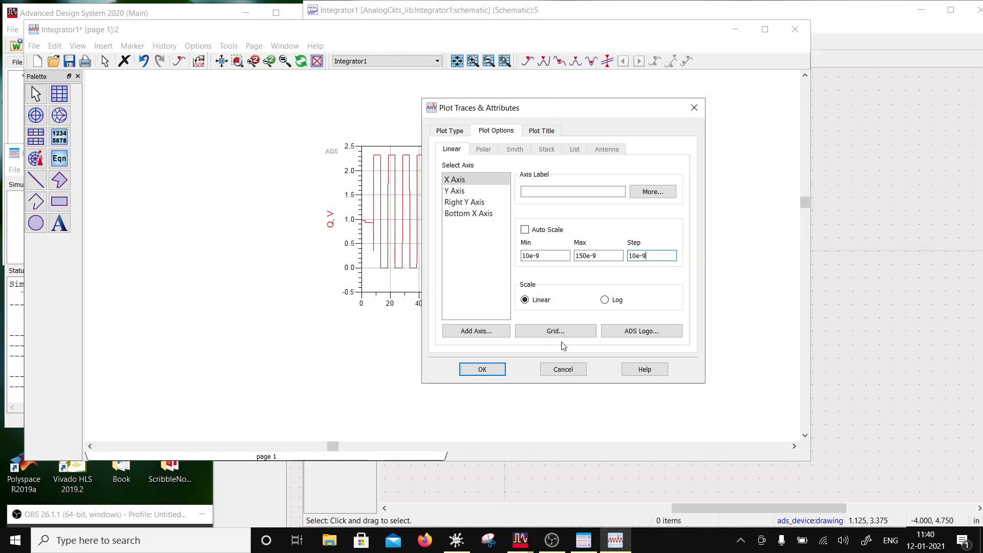
left_click(479, 369)
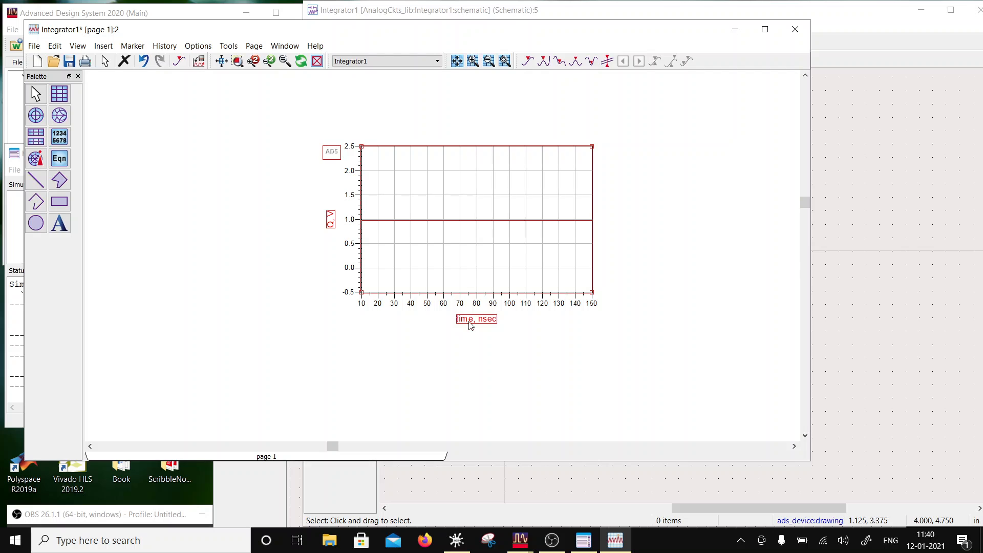
- Reopen the Q plot's X axis options and set the minimum to 10e-6
double_click(478, 278)
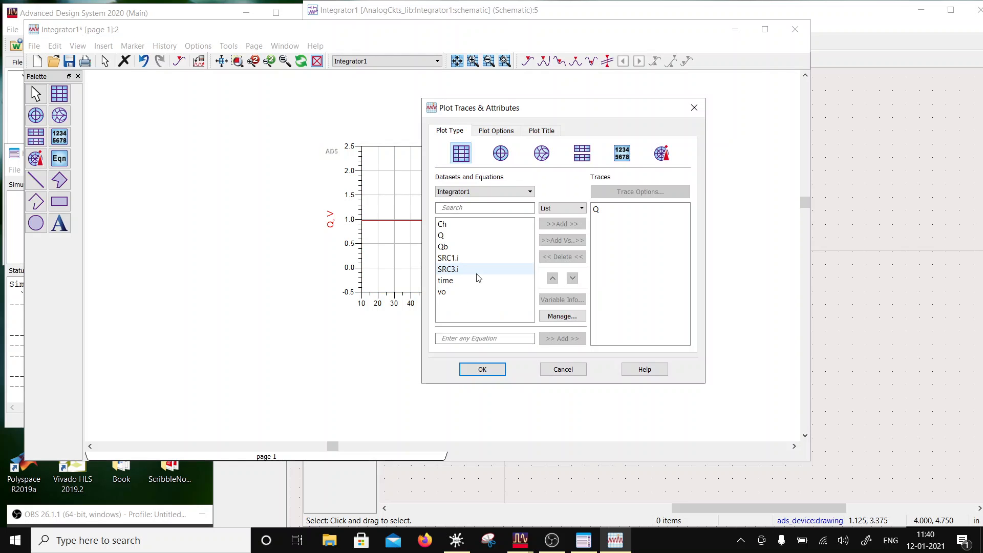
left_click(507, 132)
left_click(534, 255)
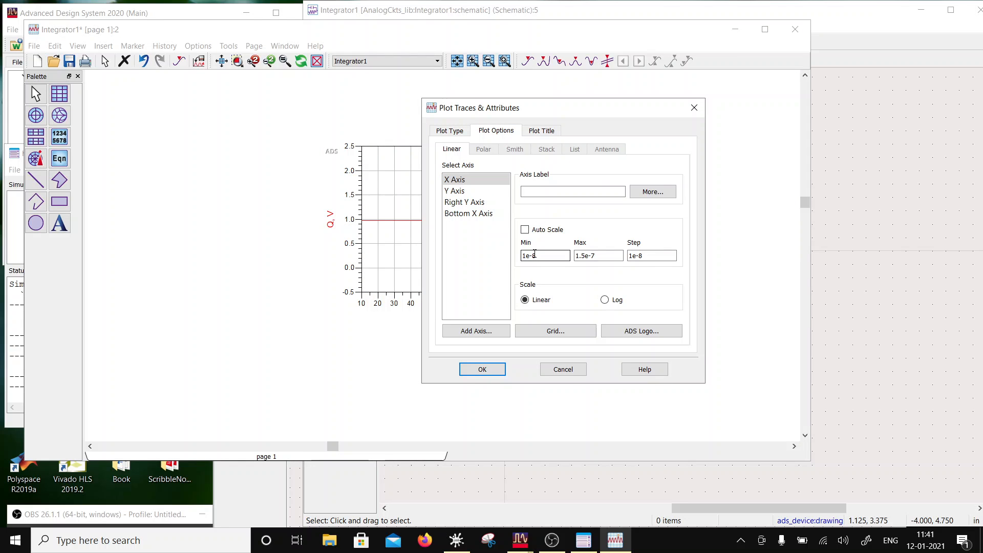
left_click(527, 256)
type("0e-6")
- Set the X axis maximum to 150e-6 and the step to 10e-6, and apply the plot options
left_click_drag(583, 258, 578, 258)
type("50")
left_click_drag(598, 255, 595, 255)
type("6")
left_click(636, 256)
left_click_drag(636, 256, 629, 256)
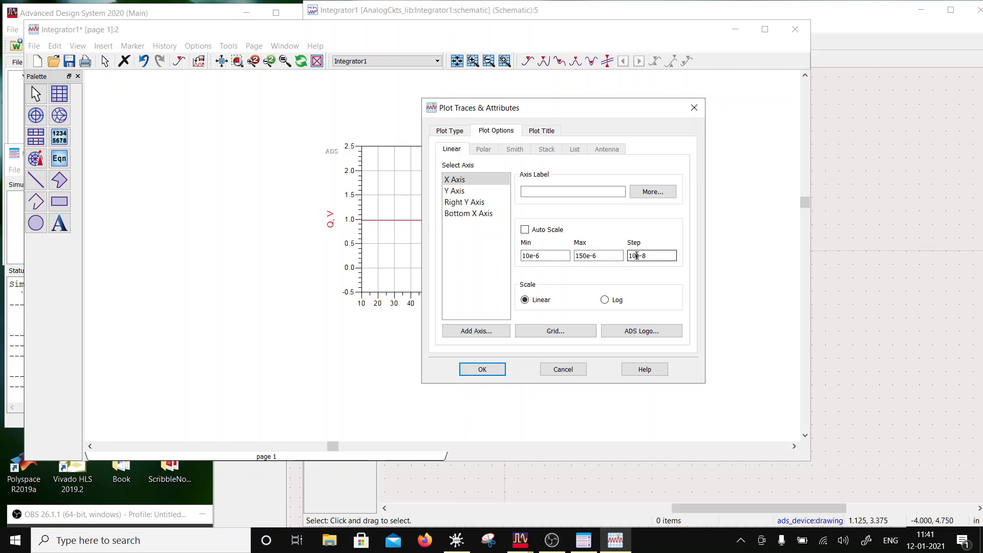
left_click_drag(647, 256, 644, 256)
type("6")
left_click(491, 370)
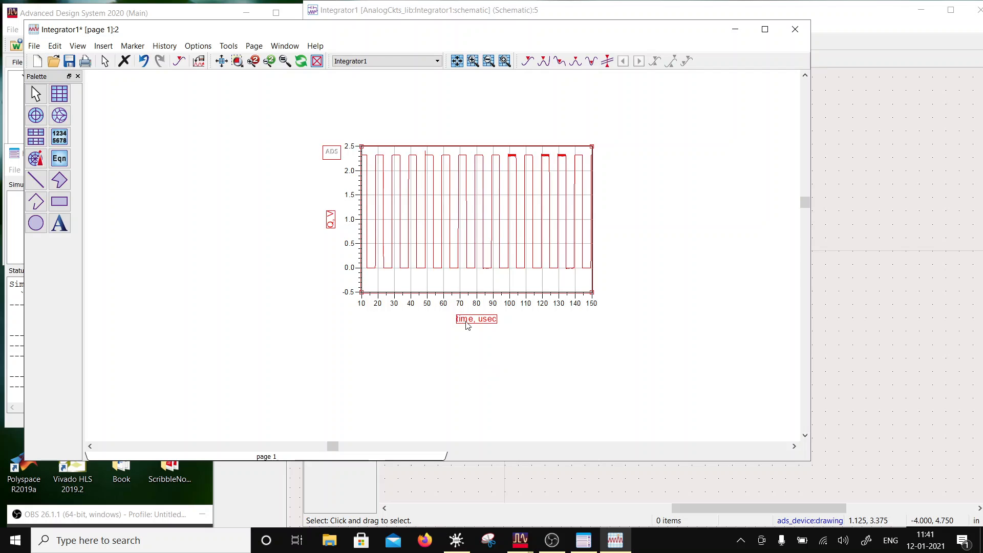
- Set the Q trace's line thickness to 1.5 points and add the vo trace to the same plot
double_click(411, 251)
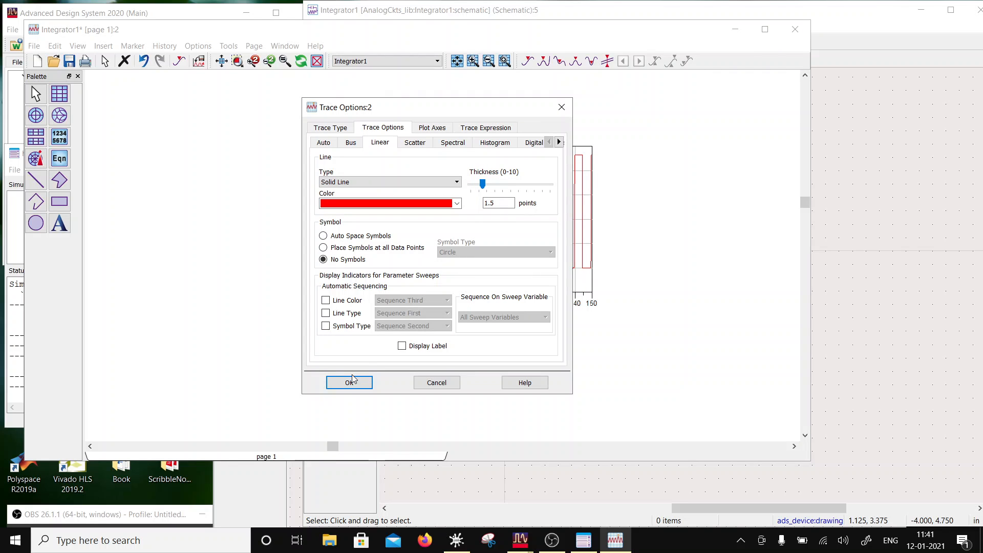
left_click(360, 382)
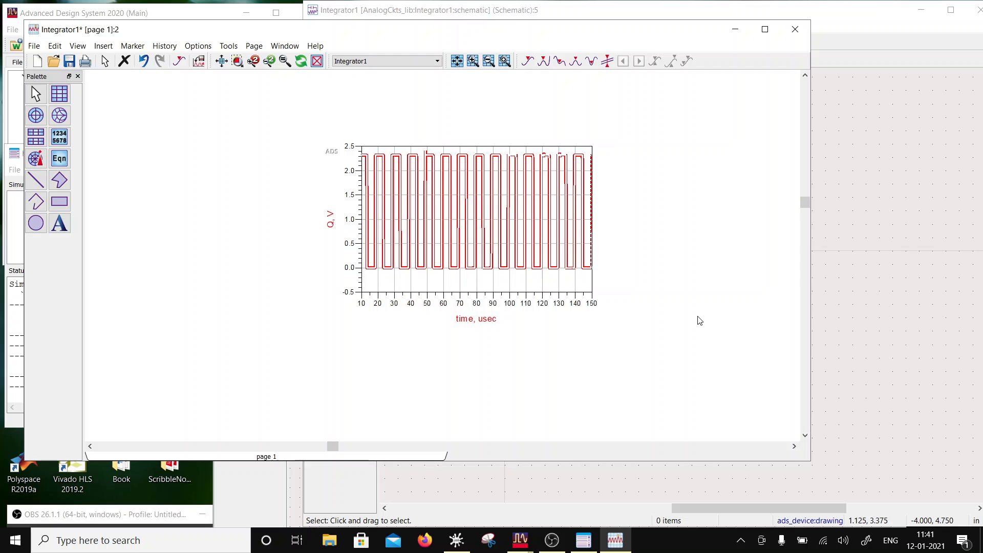
double_click(408, 288)
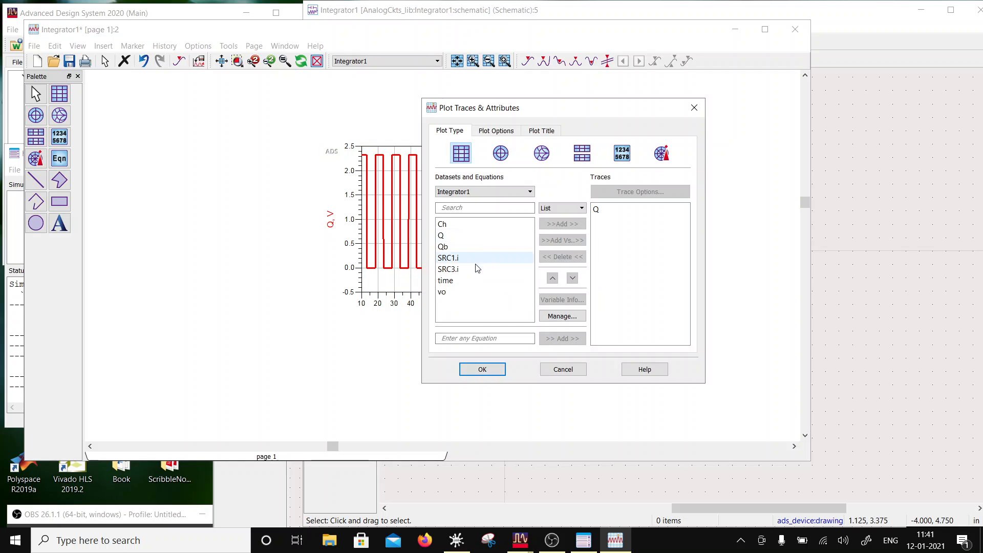
double_click(469, 292)
left_click(482, 368)
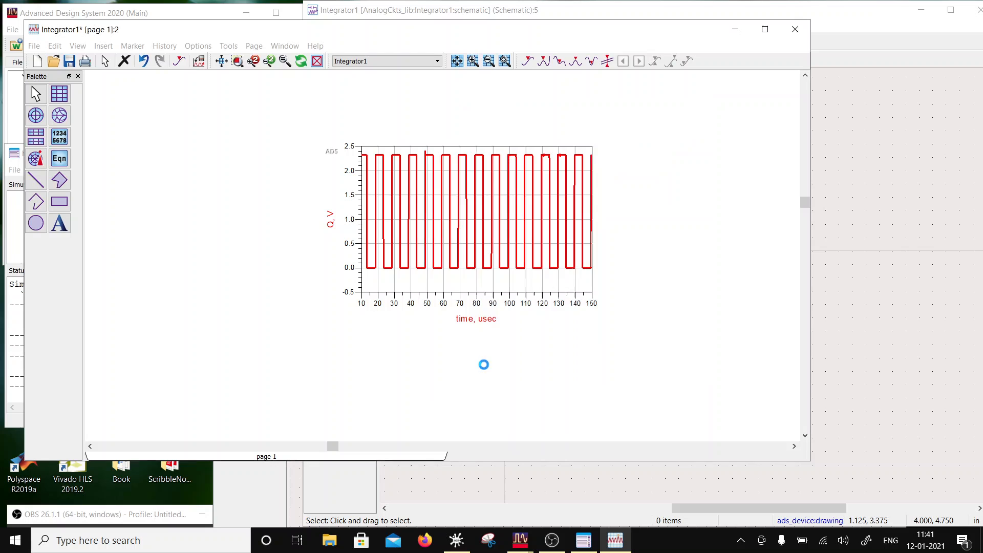
scroll(421, 165, "up", 2)
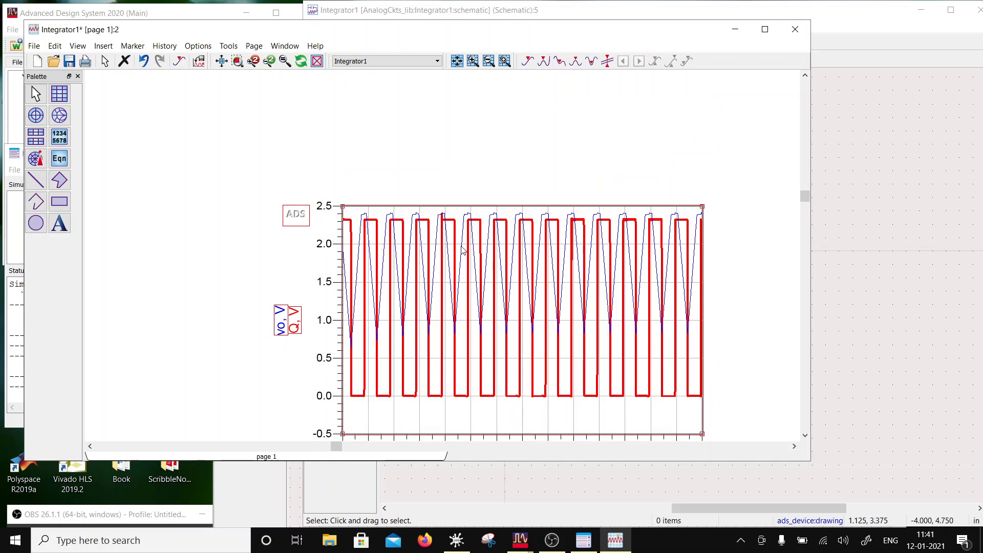
mouse_move(546, 220)
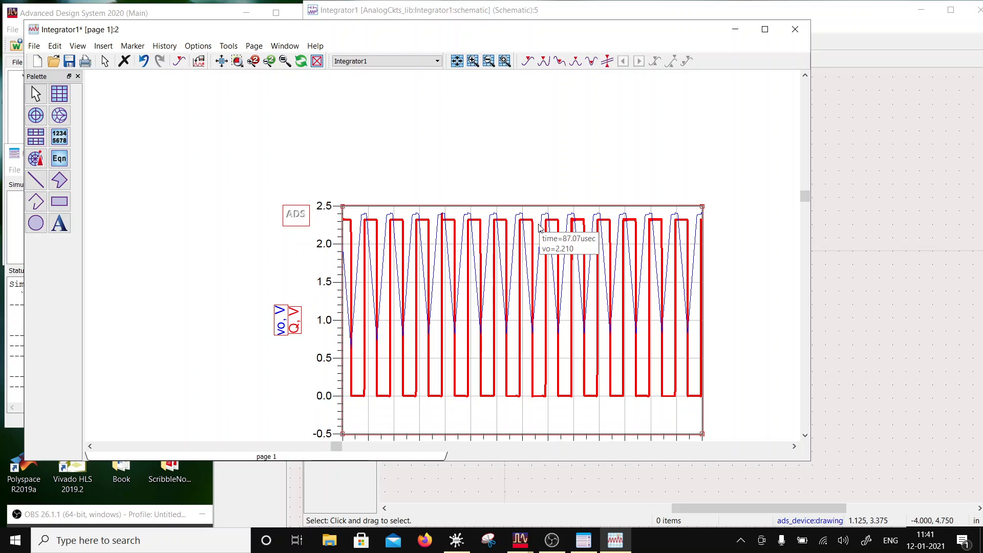
- Return to the Integrator1 schematic and set the op-amp's feedback capacitor C5 to 0.075 nF
left_click(841, 299)
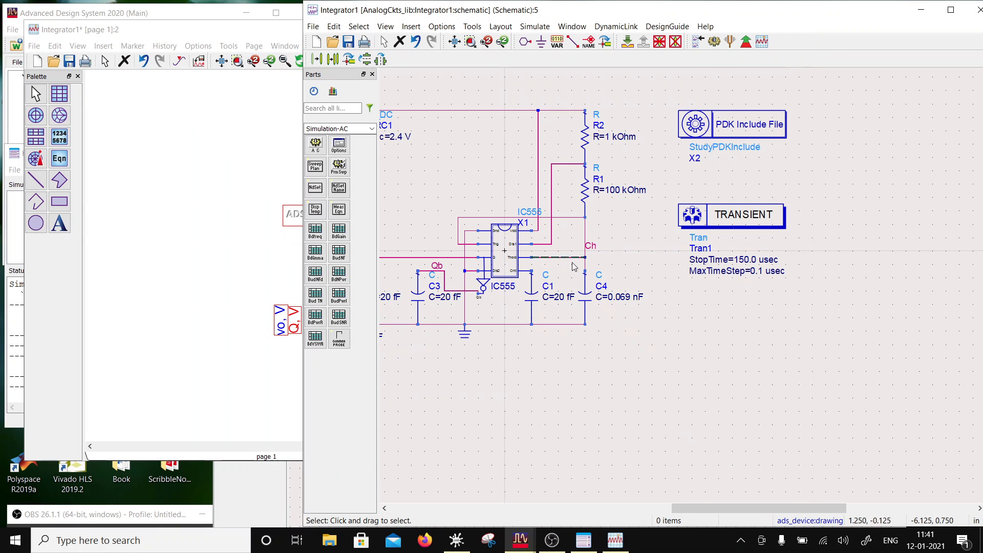
scroll(586, 171, "down", 2)
scroll(563, 309, "down", 1)
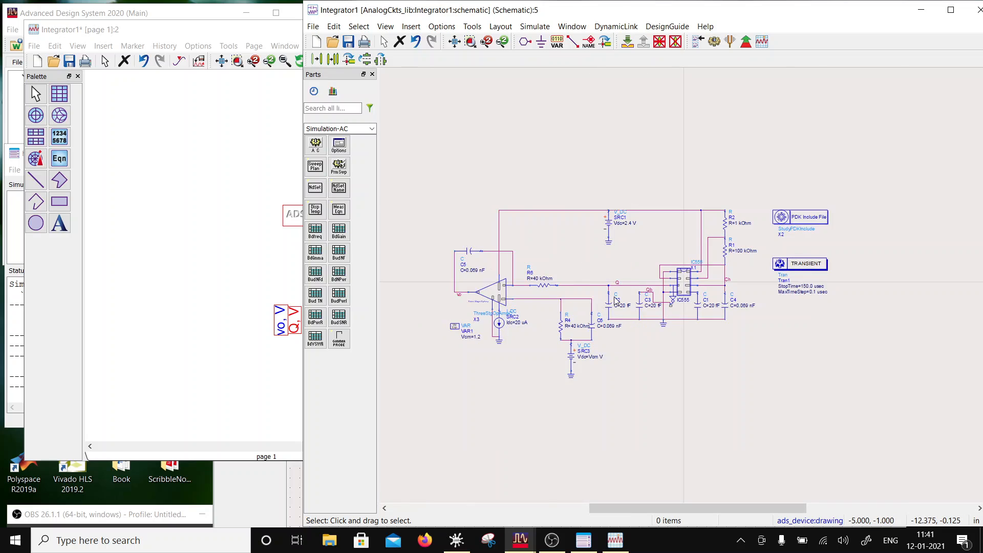
scroll(617, 300, "up", 2)
double_click(533, 232)
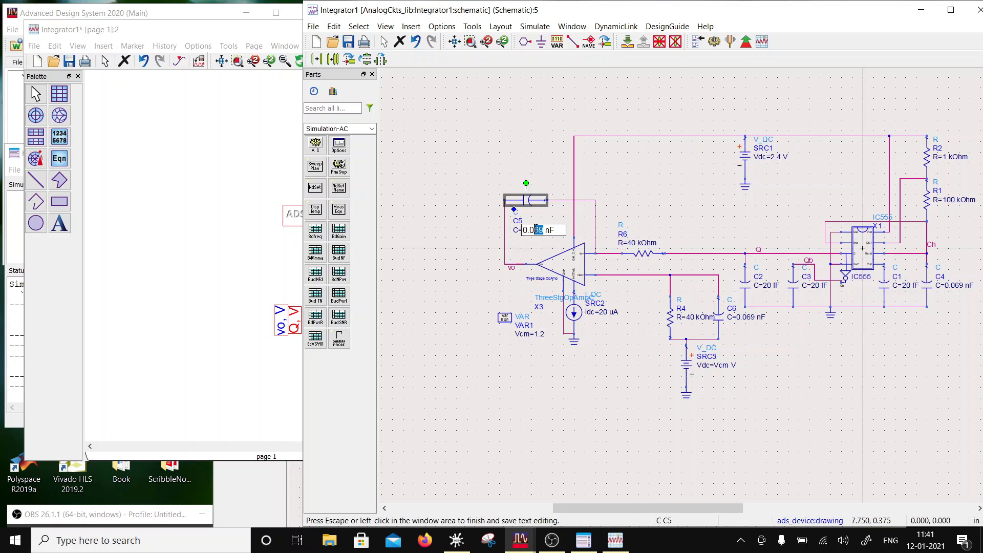
type("75")
left_click(594, 328)
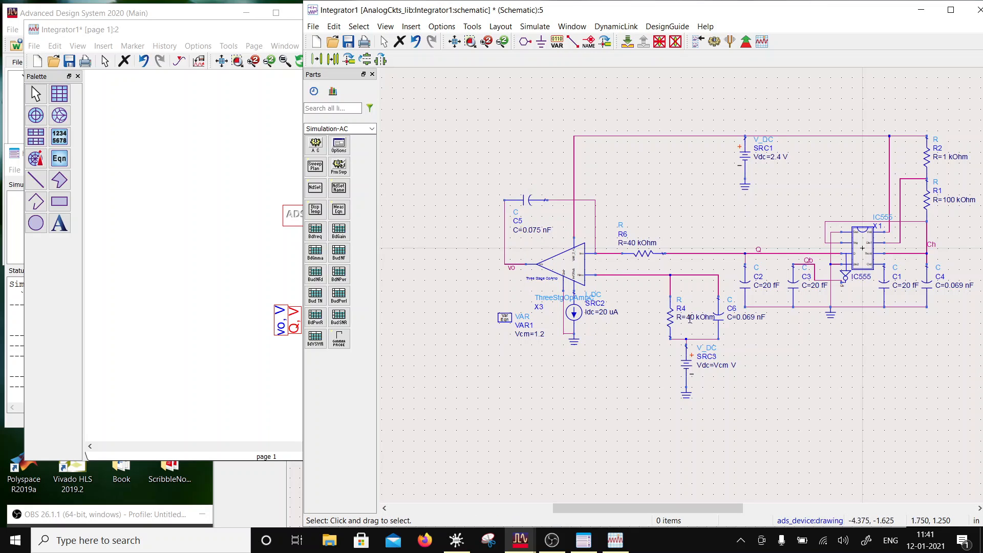
- Set capacitor C6, in parallel with R4, to 0.075 nF
double_click(756, 318)
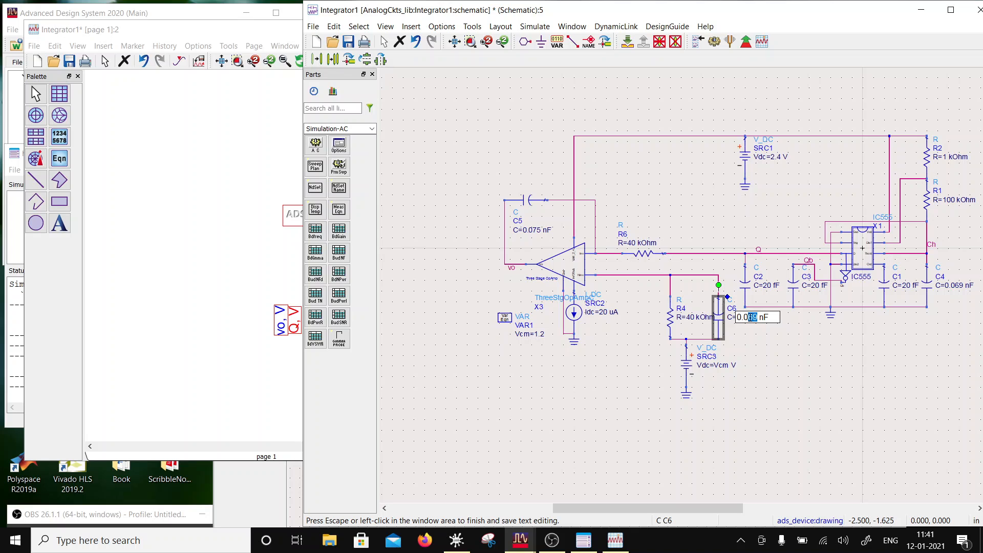
type("75")
left_click(774, 367)
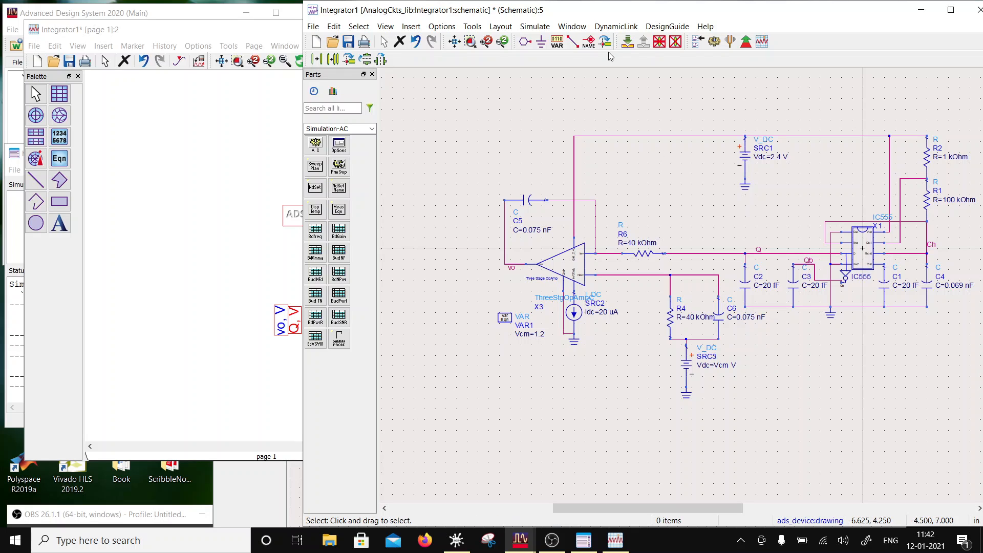
- Rerun the transient simulation and uncover the data display to examine the updated vo and Q waveforms
left_click(714, 41)
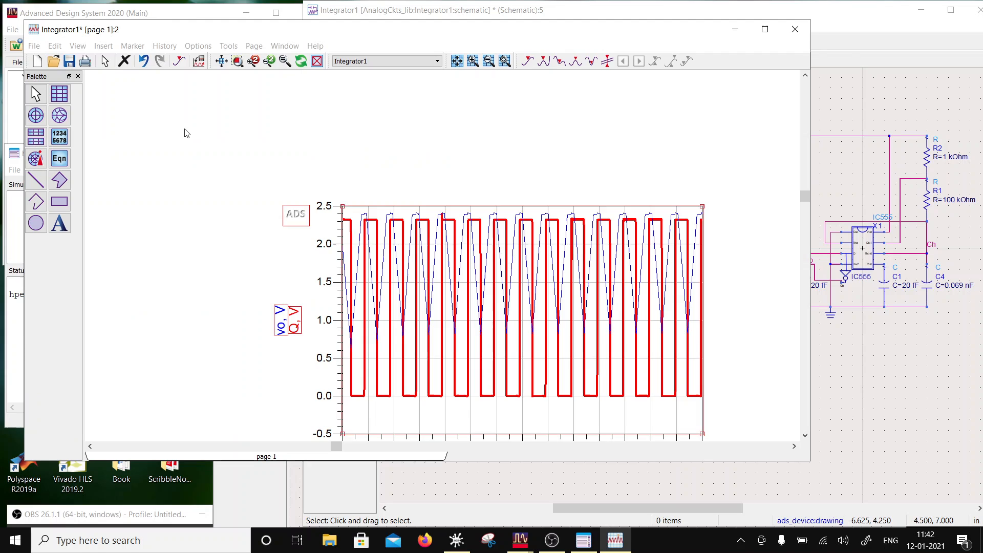
left_click(187, 135)
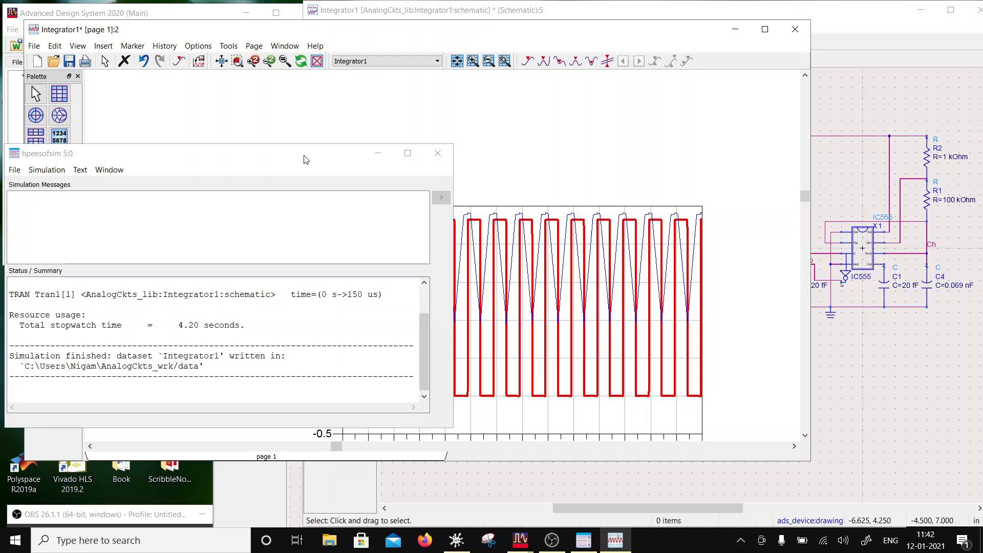
left_click_drag(302, 156, 100, 197)
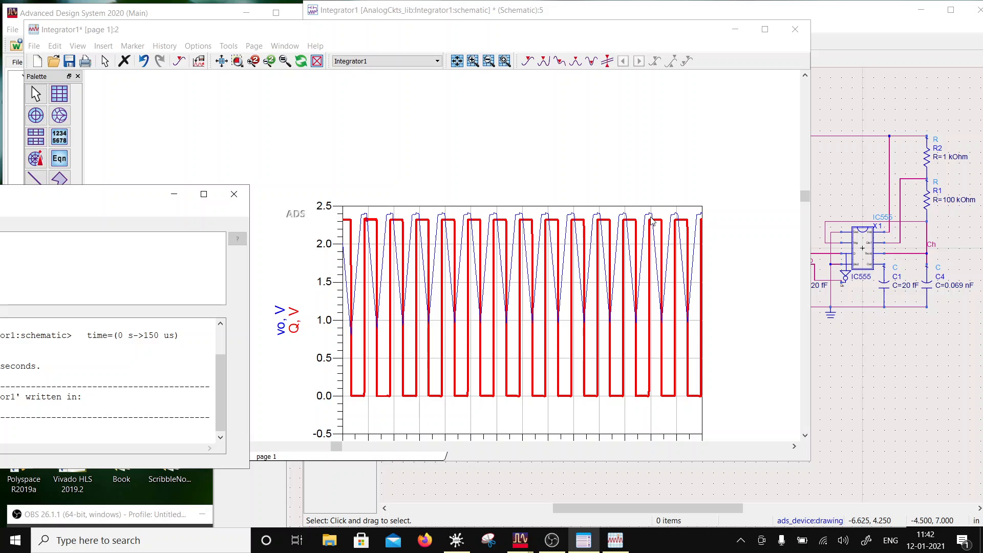
- Return to the Integrator1 schematic and move its window aside to uncover the handwritten integrator derivation
left_click(905, 390)
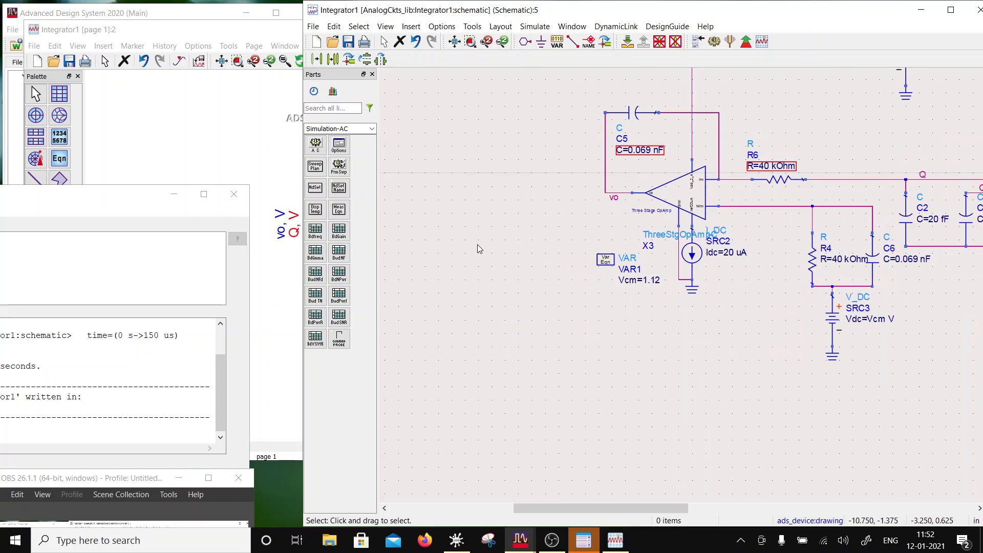
left_click_drag(123, 481, 148, 416)
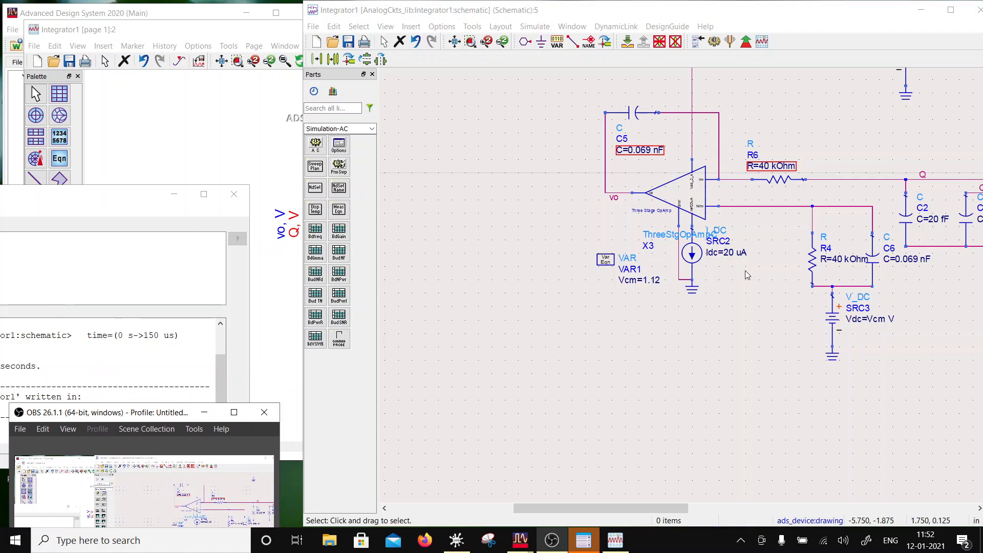
left_click_drag(667, 9, 476, 18)
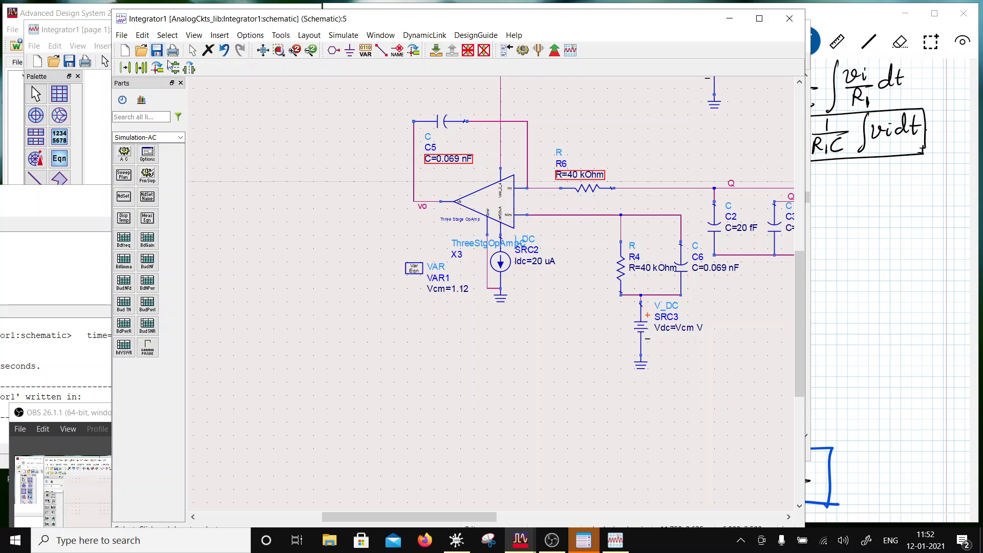
- Rerun the transient simulation of the Integrator1 schematic
scroll(608, 323, "down", 2)
scroll(544, 233, "up", 1)
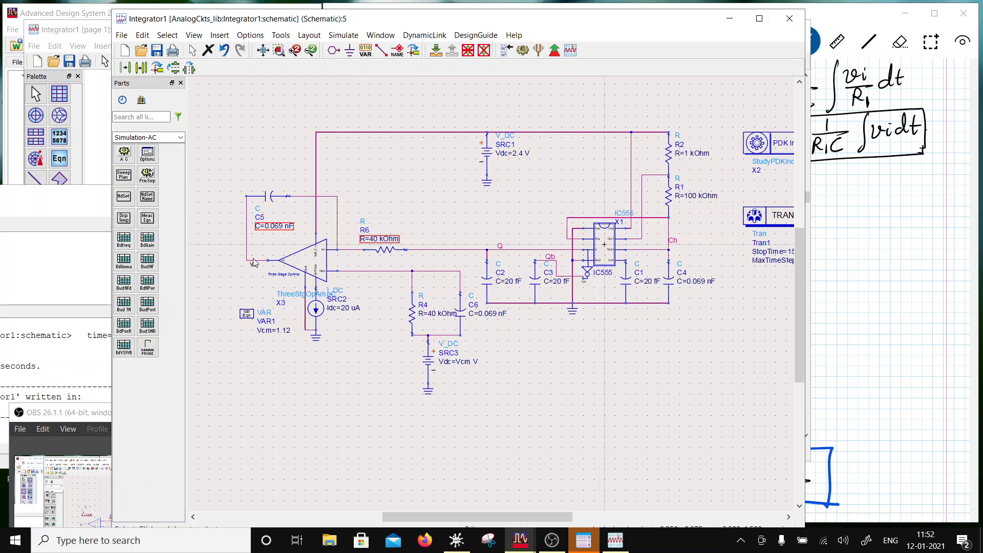
left_click(523, 49)
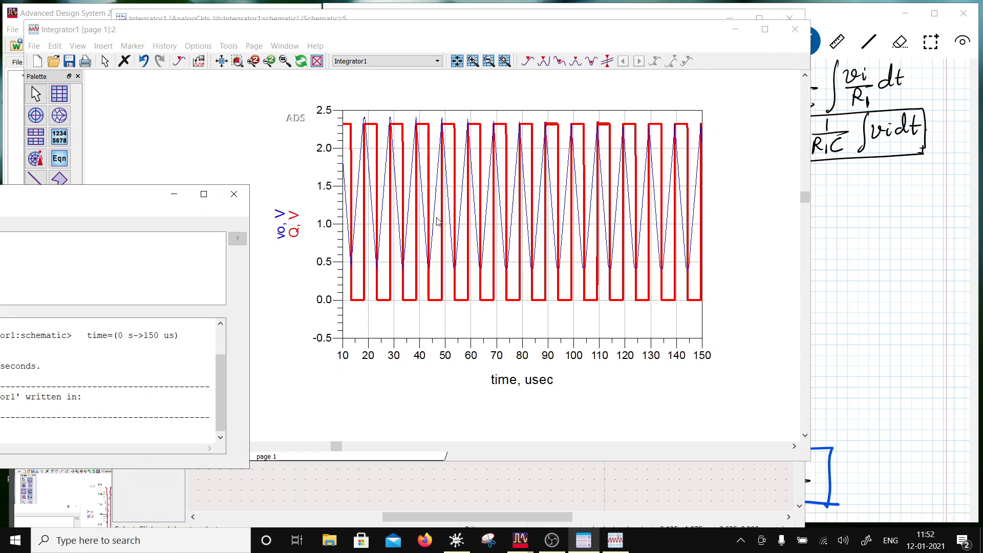
- Increase the line thickness of the blue vo trace in the data display, keeping it a solid line
double_click(408, 218)
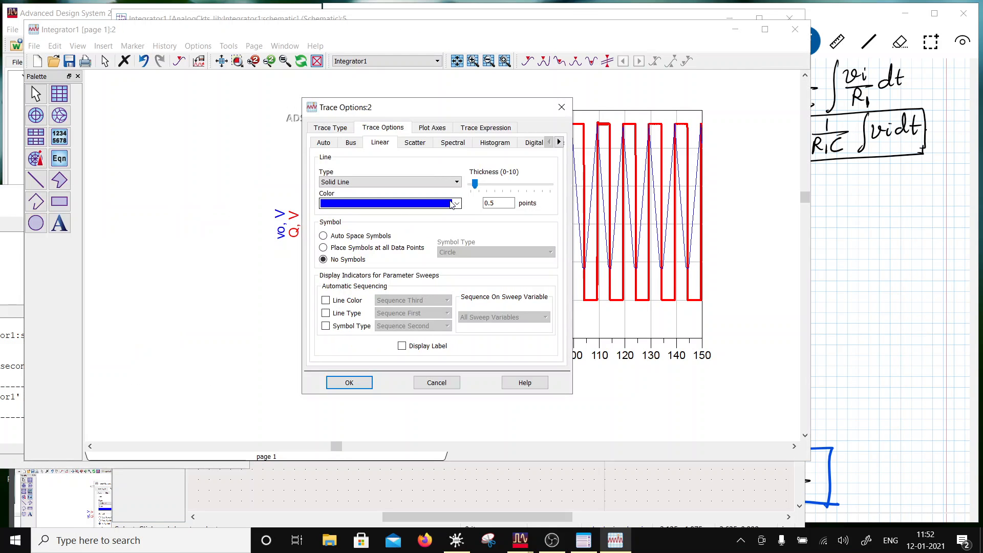
left_click(493, 188)
left_click(341, 384)
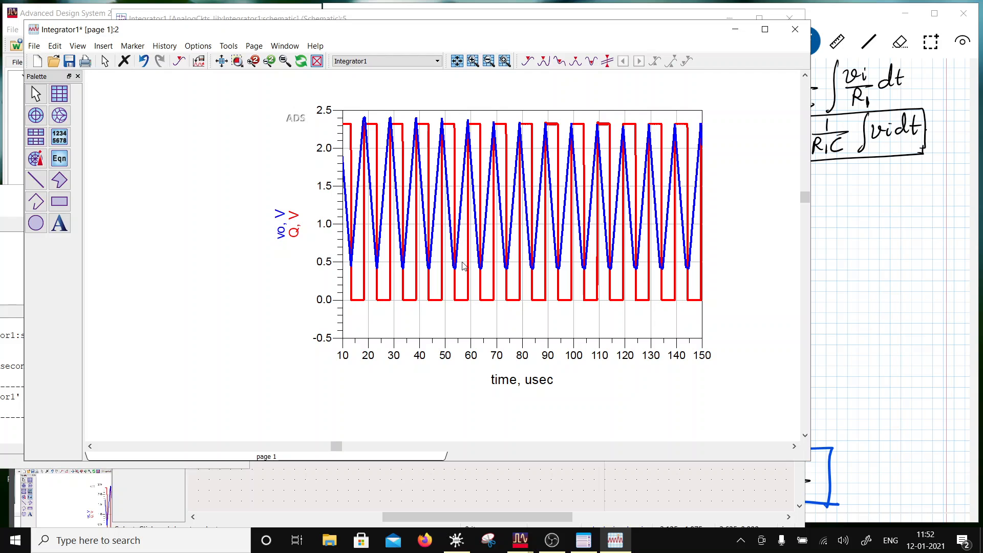
- Review the handwritten Differentiator circuit in the Scrble Ink notes and return to the Integrator1 schematic
left_click(888, 219)
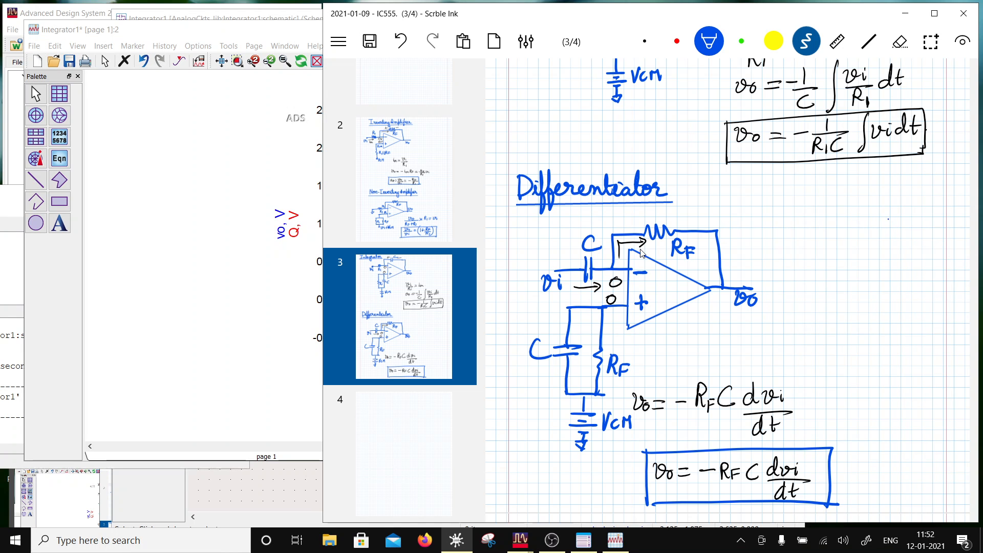
left_click(128, 148)
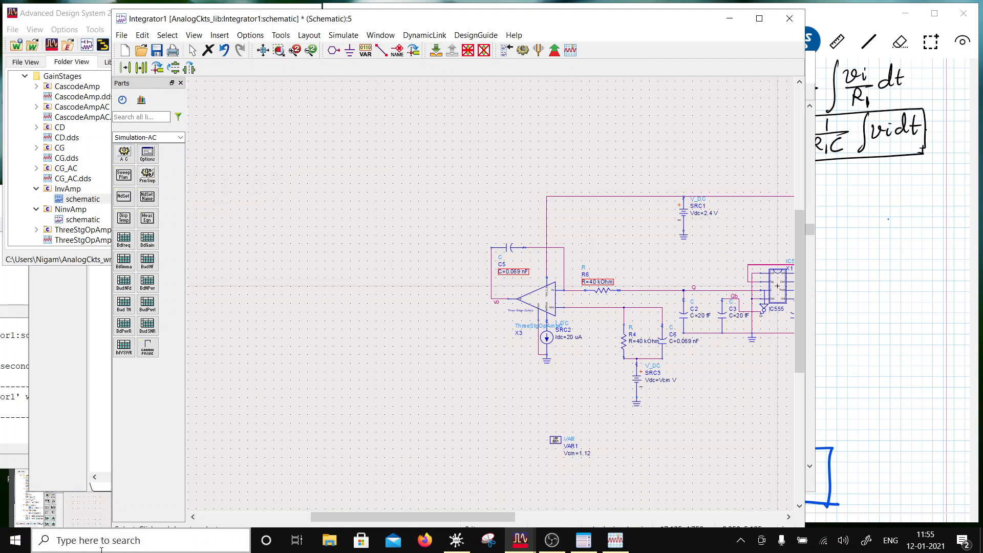
left_click(562, 548)
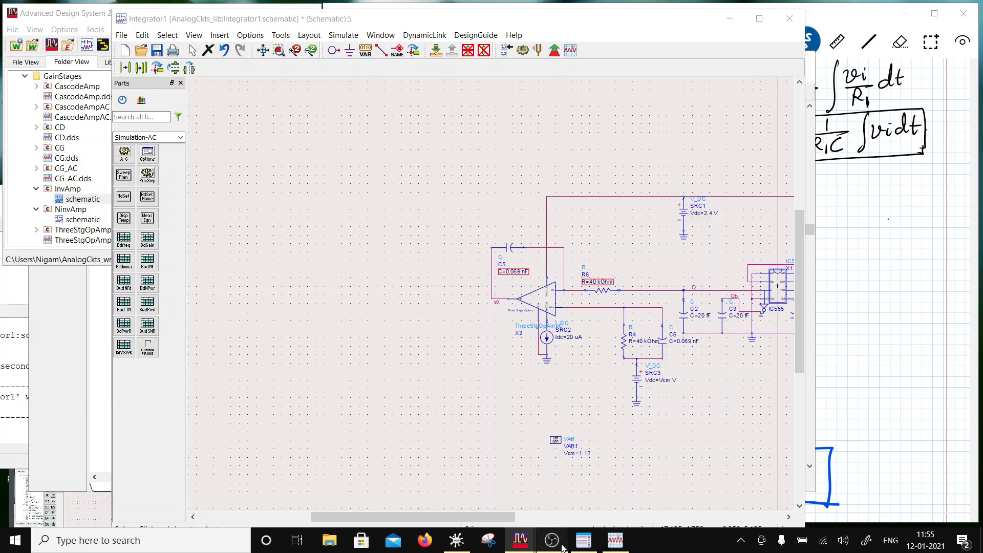
left_click_drag(119, 416, 82, 464)
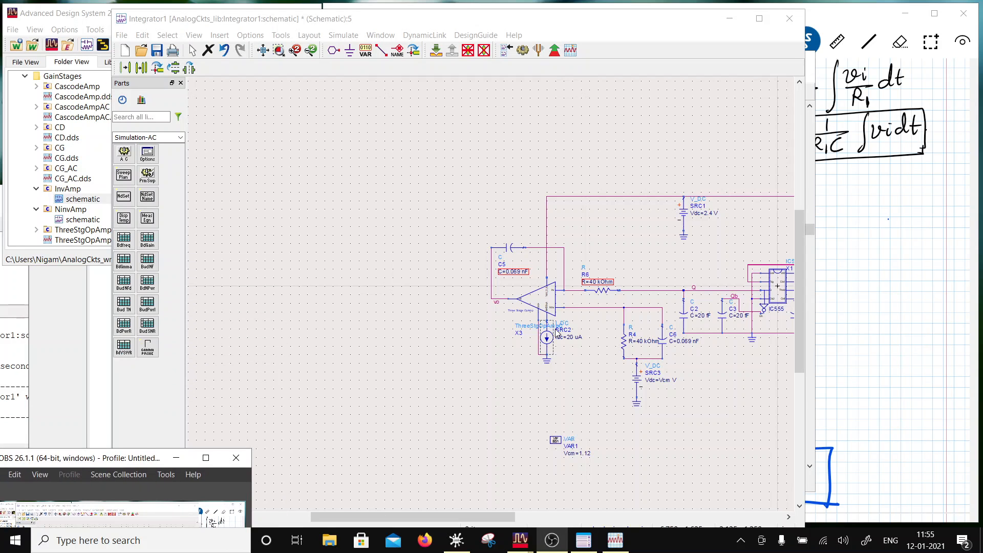
- Copy the whole integrator stage, from feedback capacitor C5 to source SRC3, and place the copy beside the original's vo output
left_click_drag(454, 228, 679, 421)
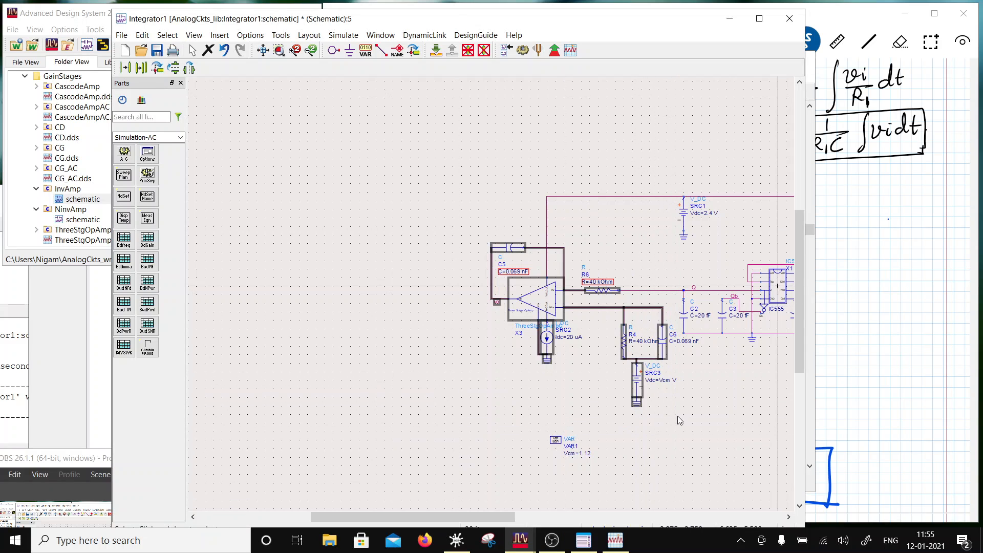
left_click(142, 68)
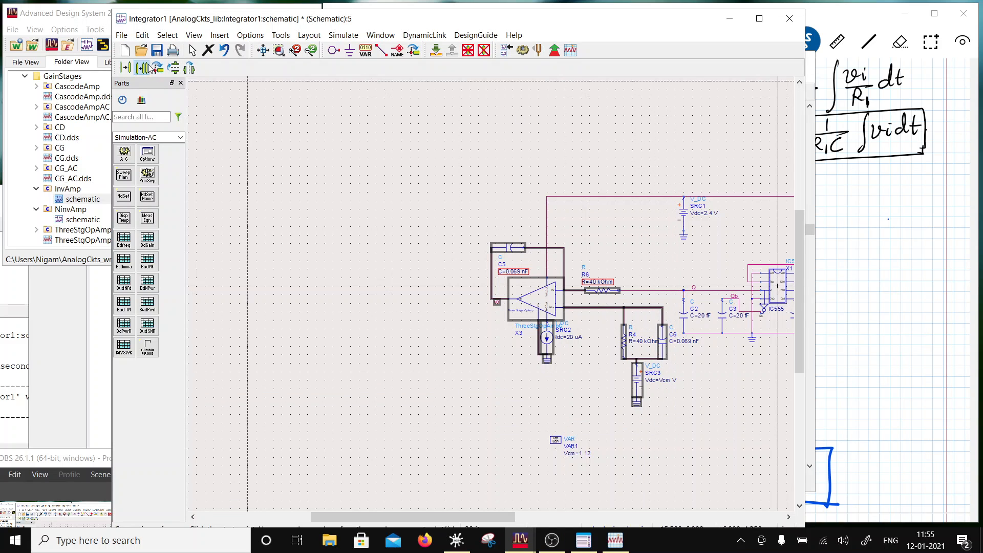
left_click(620, 290)
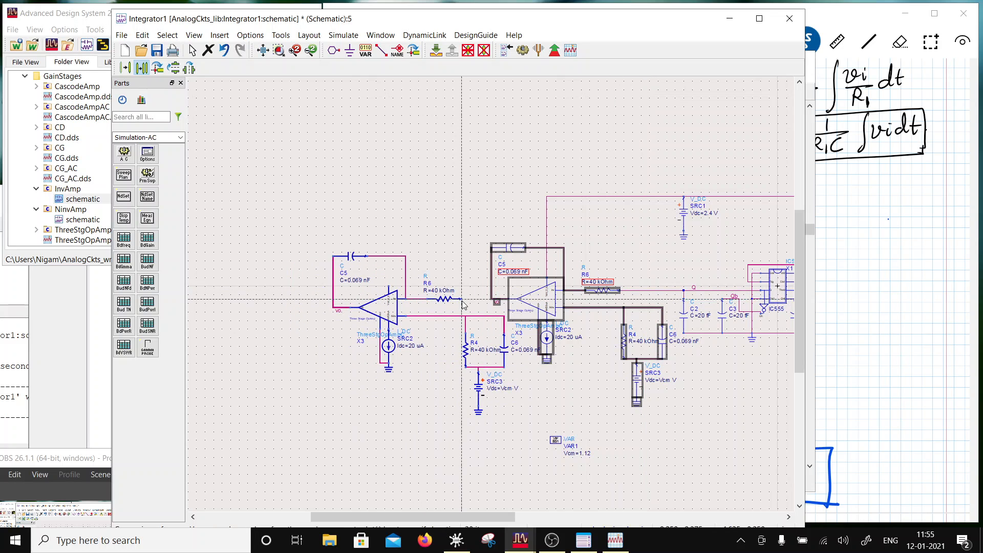
left_click(454, 300)
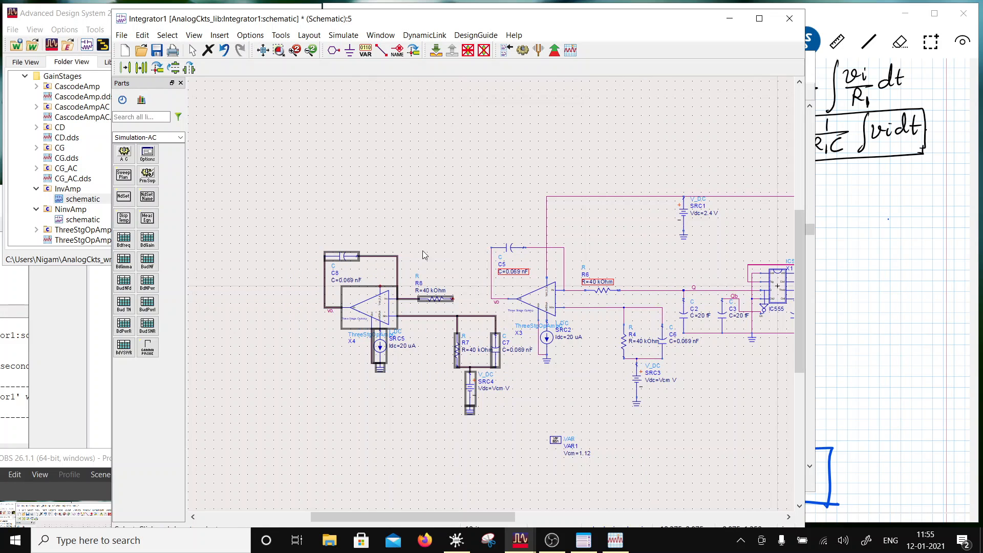
- Delete the feedback and input wires around capacitor C8, resistor R8 and op-amp X4 in the copied stage
left_click(439, 237)
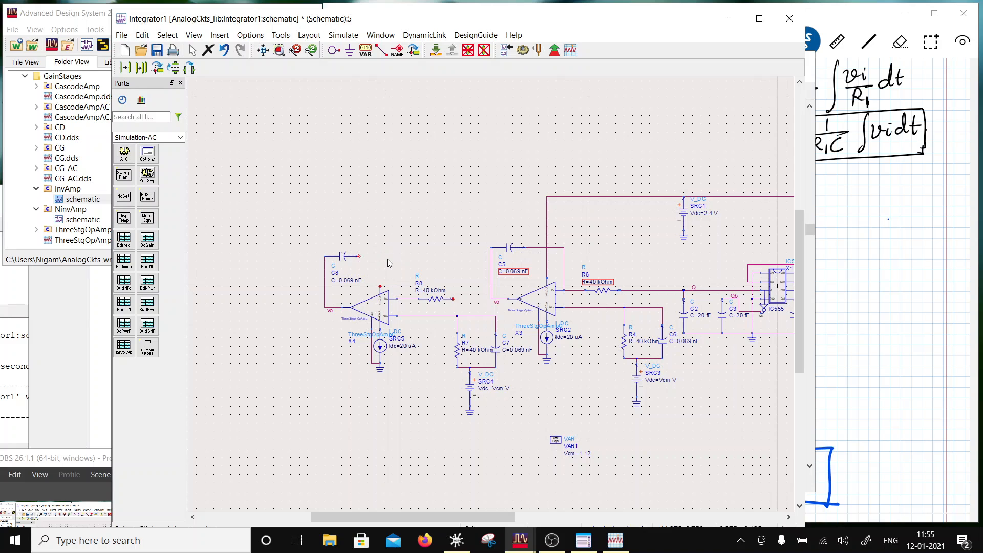
left_click(325, 298)
key("Delete")
left_click(406, 298)
key("Delete")
- Swap resistor R8 and capacitor C8, placing R8 above op-amp X4 as feedback and C8 at its upper input
left_click(352, 260)
left_click_drag(352, 260, 471, 248)
left_click_drag(435, 299, 332, 247)
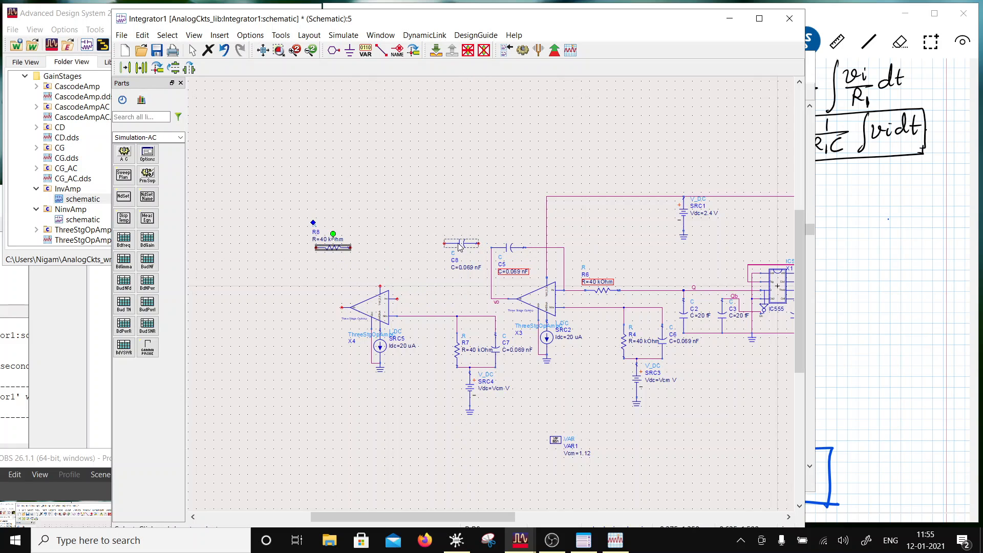
left_click_drag(460, 246, 429, 302)
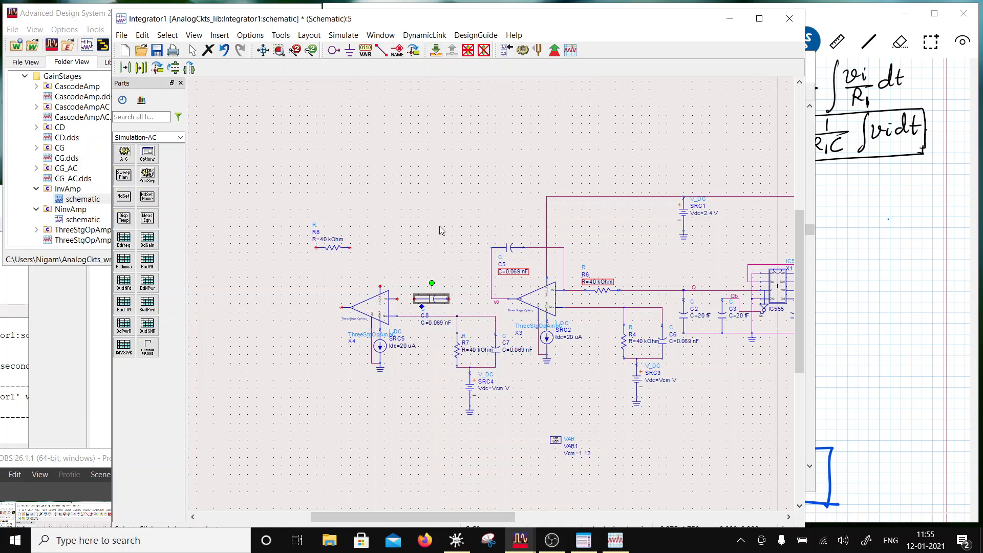
- Wire capacitor C8 between the integrator's vo output and the upper input of op-amp X4
left_click(381, 49)
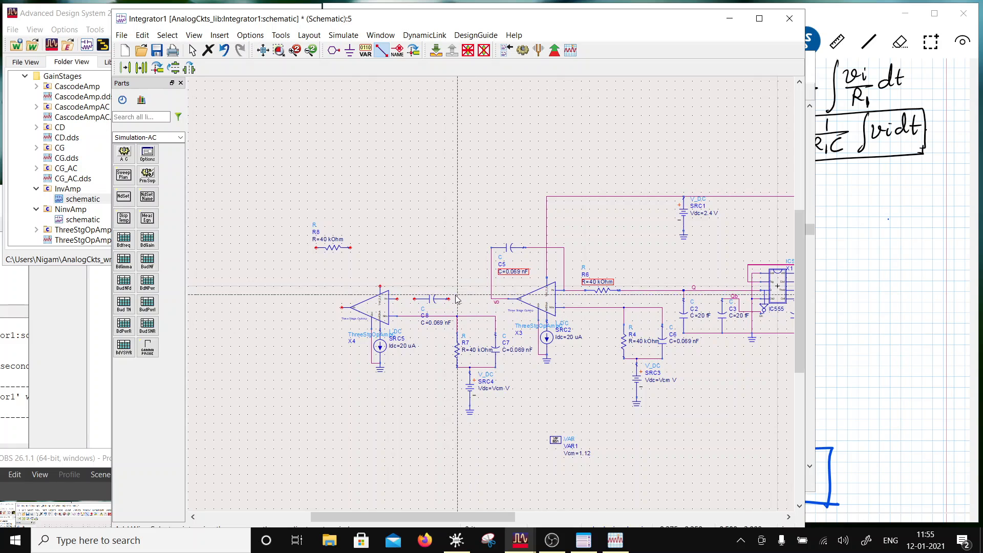
left_click(497, 302)
left_click(449, 298)
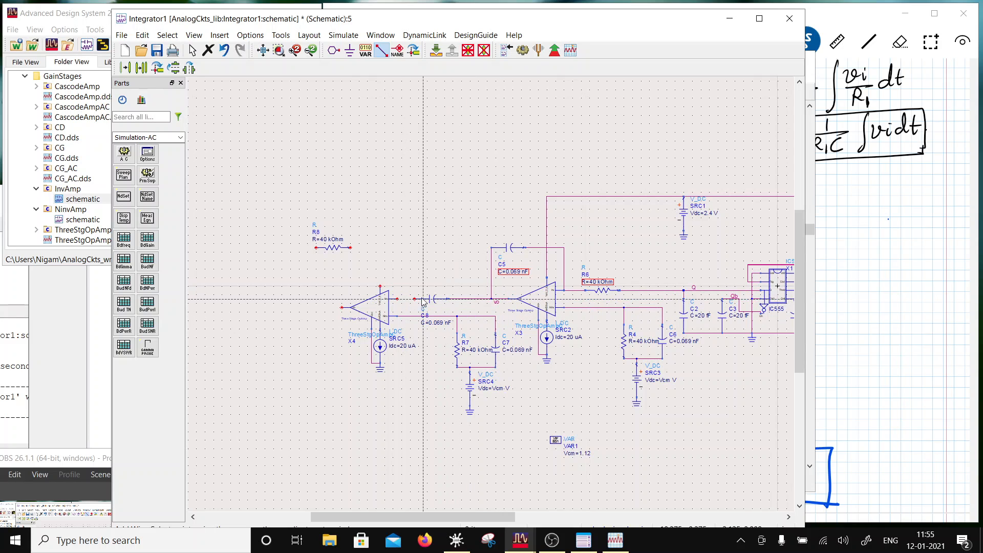
left_click(398, 300)
- Wire resistor R8 as feedback from the X4 input node at C8 to the X4 output
left_click(351, 247)
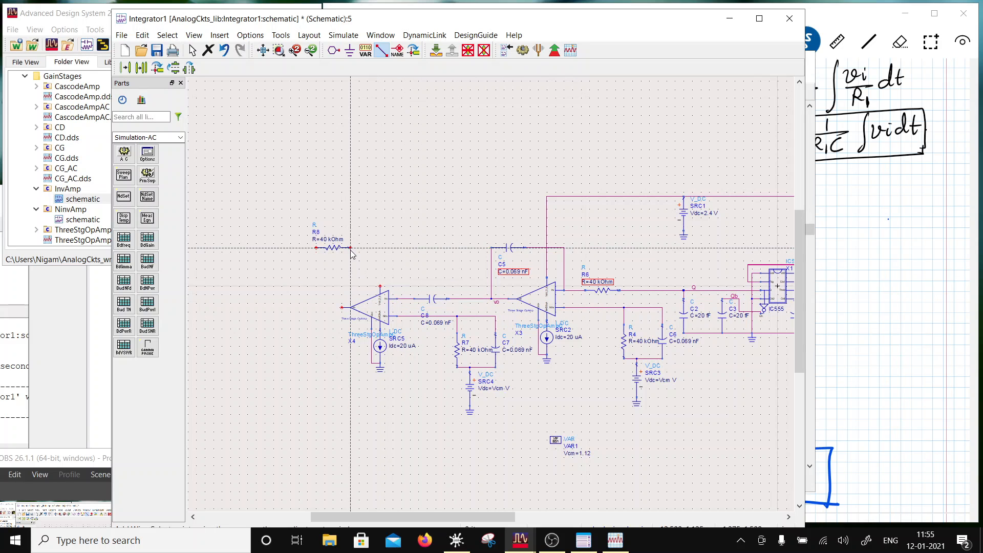
left_click(414, 299)
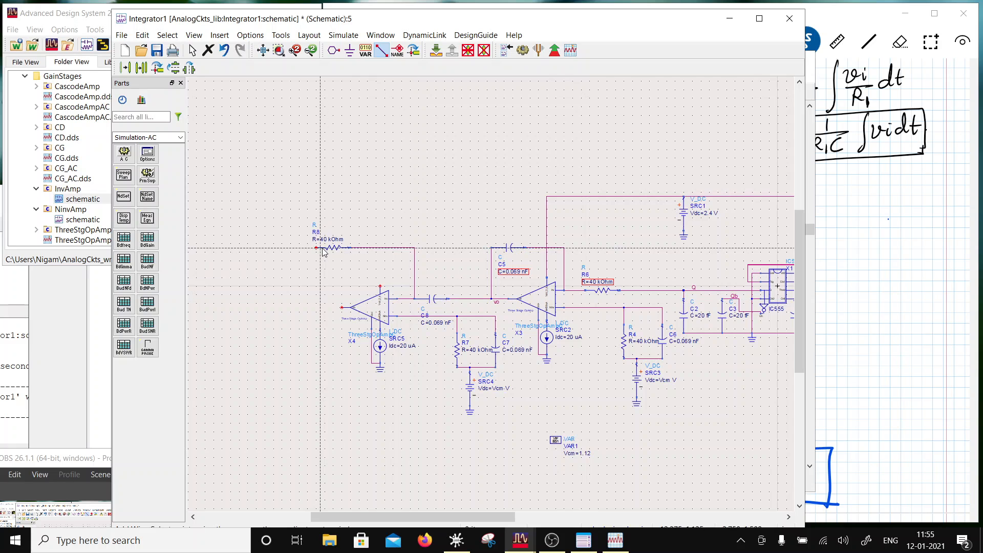
left_click(316, 248)
left_click(347, 308)
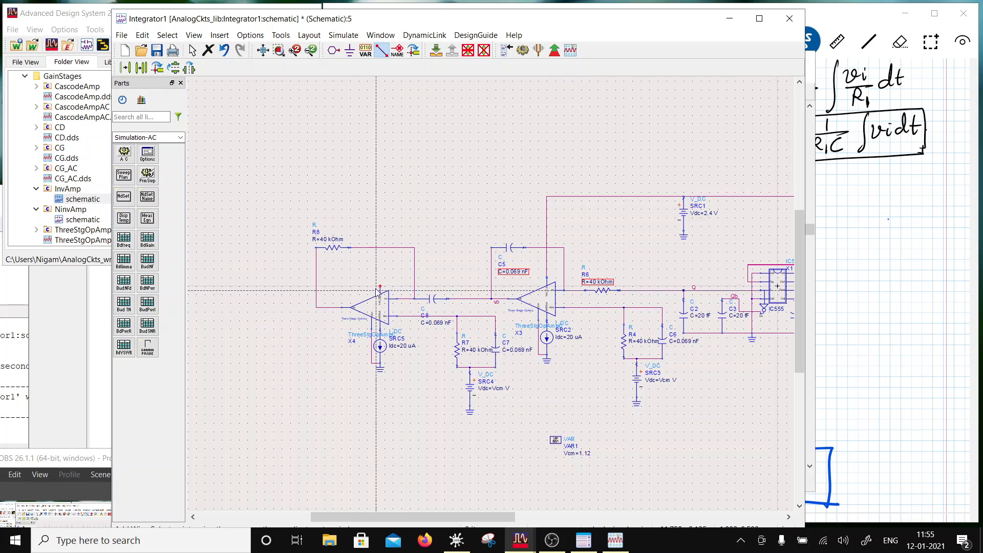
- Connect the supply pin of op-amp X4 to the 2.4 V rail and save the schematic
left_click(380, 285)
left_click(547, 197)
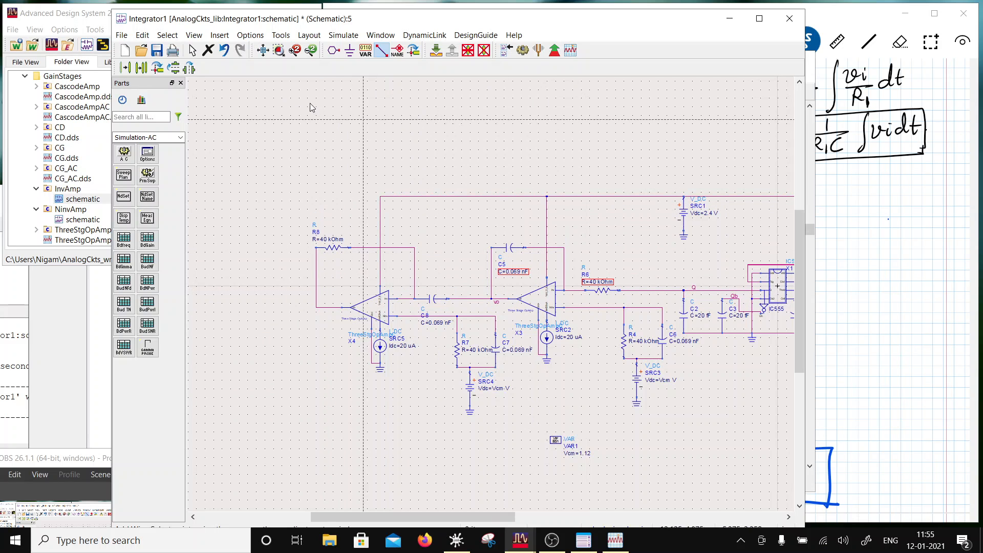
left_click(157, 49)
- Label the output wire of op-amp X4 as vo1 and save the schematic
left_click(397, 50)
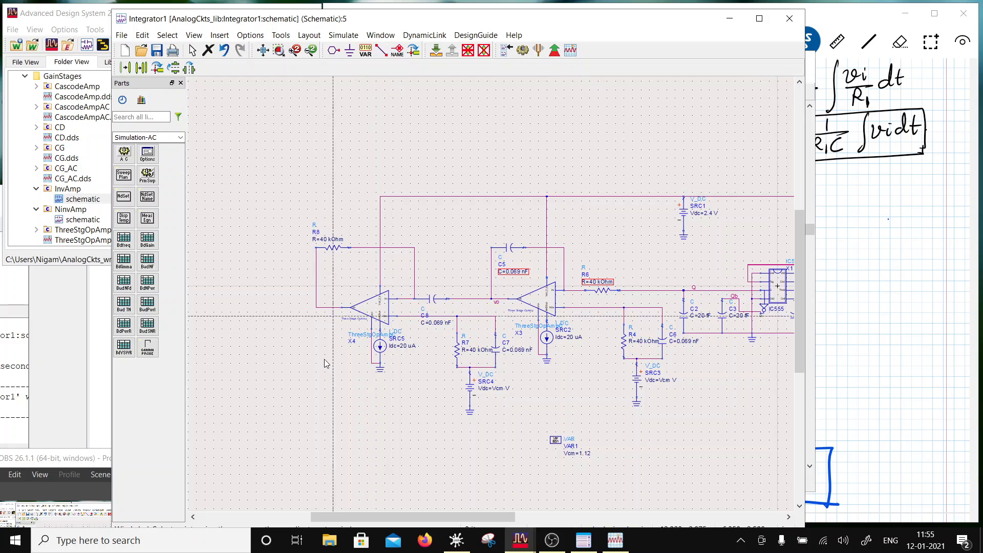
left_click(328, 308)
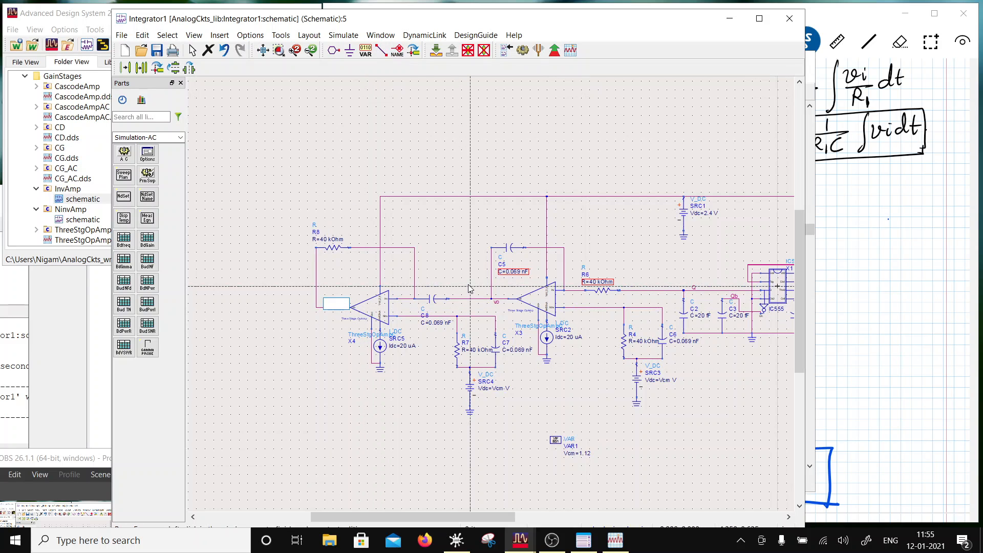
type("vo1")
key("Return")
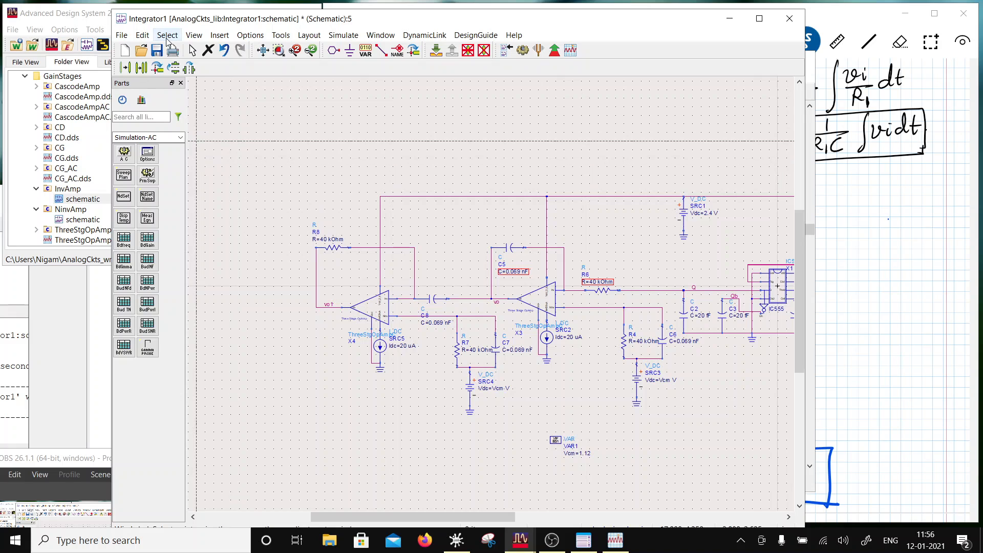
left_click(157, 49)
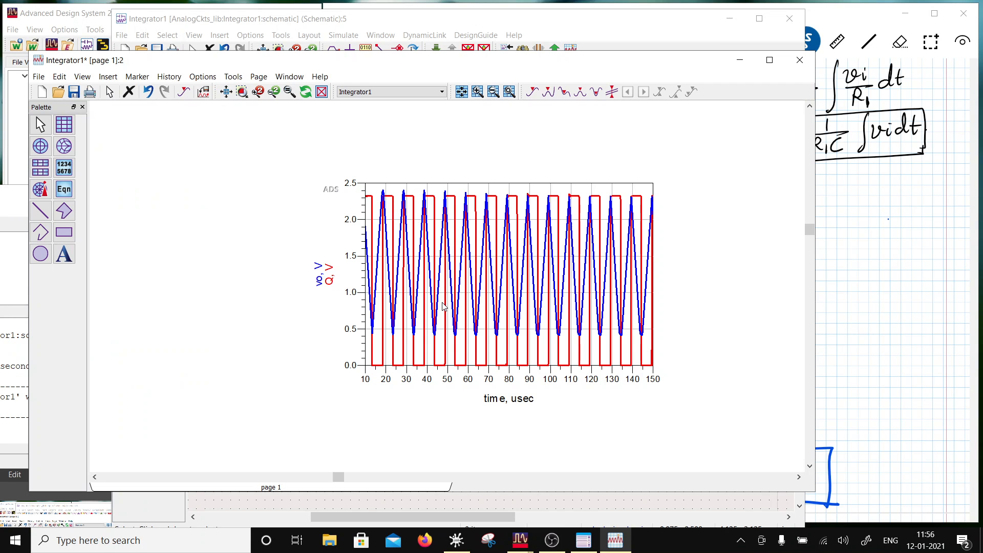
- Move the existing waveform plot aside and add a second rectangular plot of vo next to it
left_click_drag(459, 354, 247, 325)
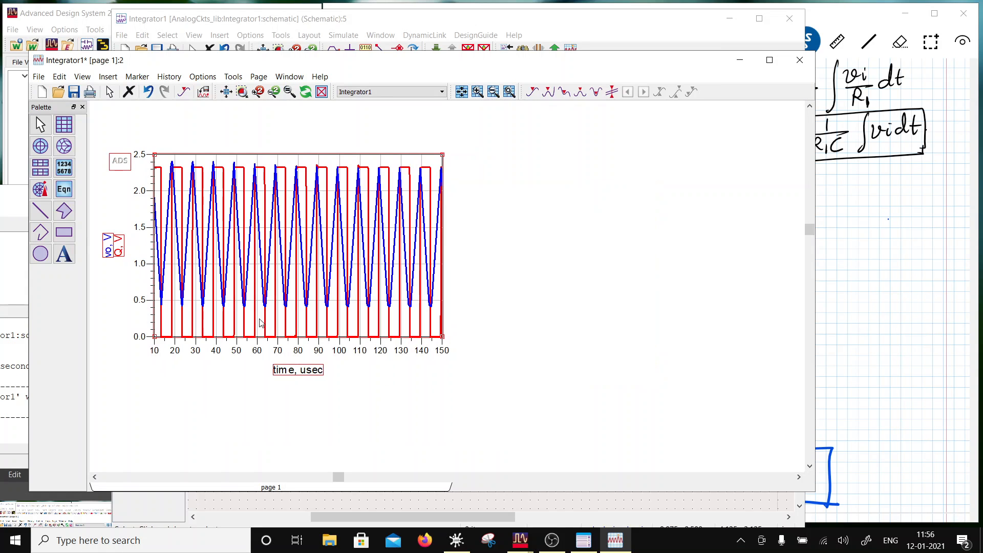
left_click(64, 125)
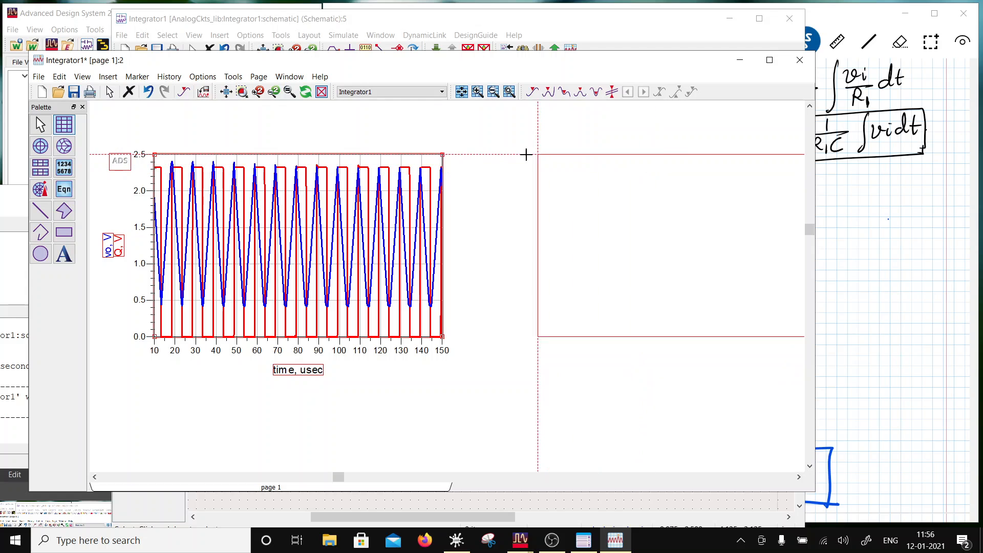
left_click(501, 154)
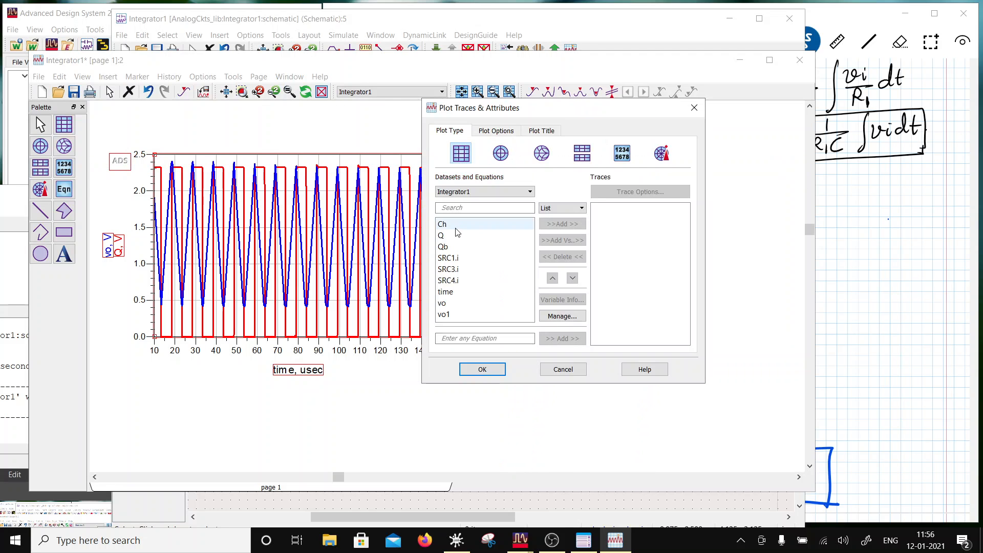
left_click(475, 305)
left_click(562, 224)
left_click(482, 369)
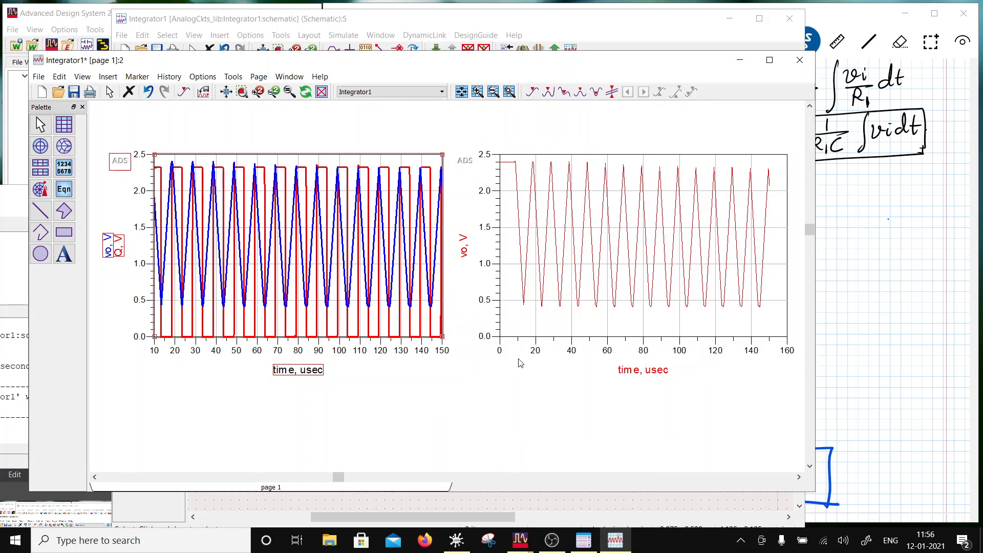
- Turn off auto scaling for the X axis of the vo plot
double_click(640, 321)
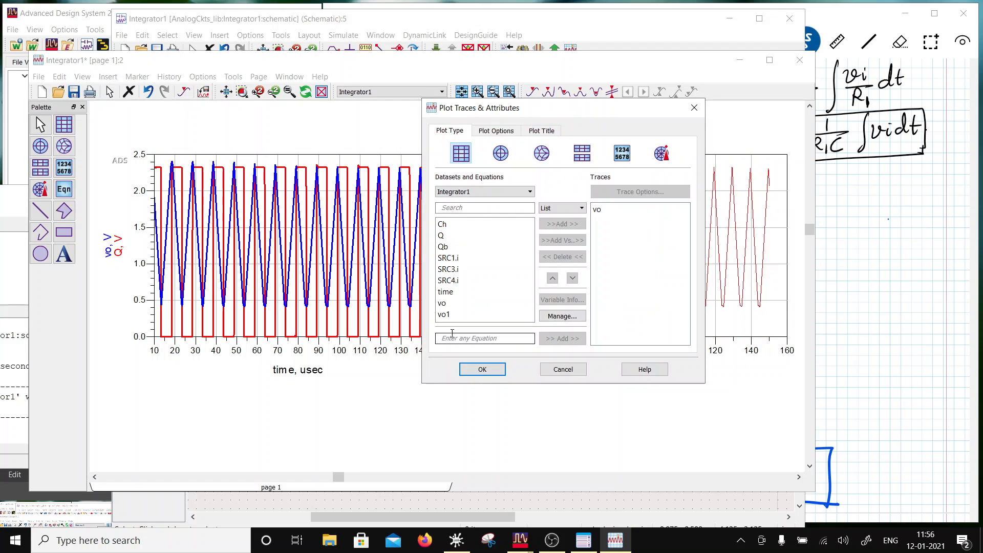
left_click(490, 132)
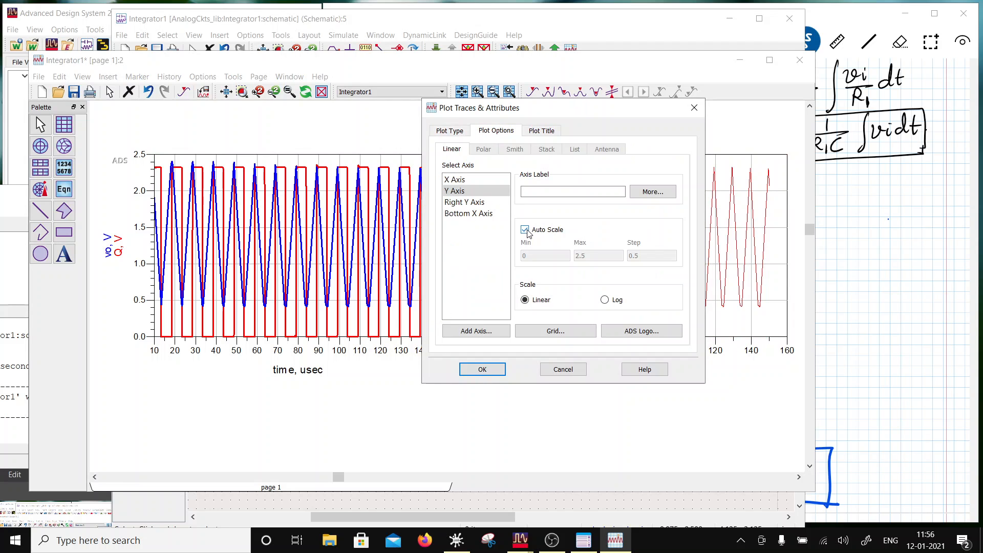
left_click(455, 180)
left_click(524, 230)
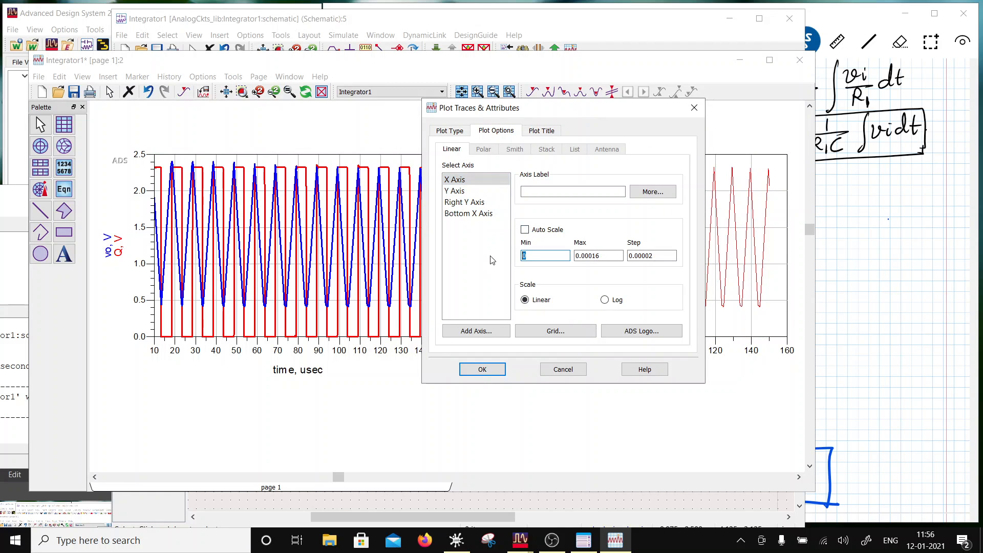
- Try to set the vo plot's X axis to minimum 10-6, maximum 150e-6 and step 10e-6
type("1e-6")
left_click(530, 257)
key("Tab")
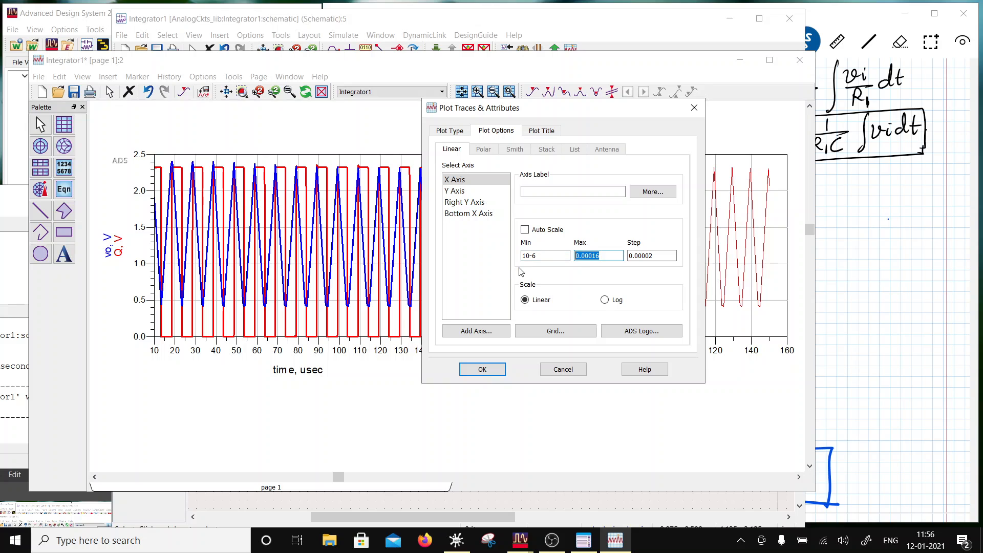
type("1`")
key("BackSpace")
type("50e-6")
key("Tab")
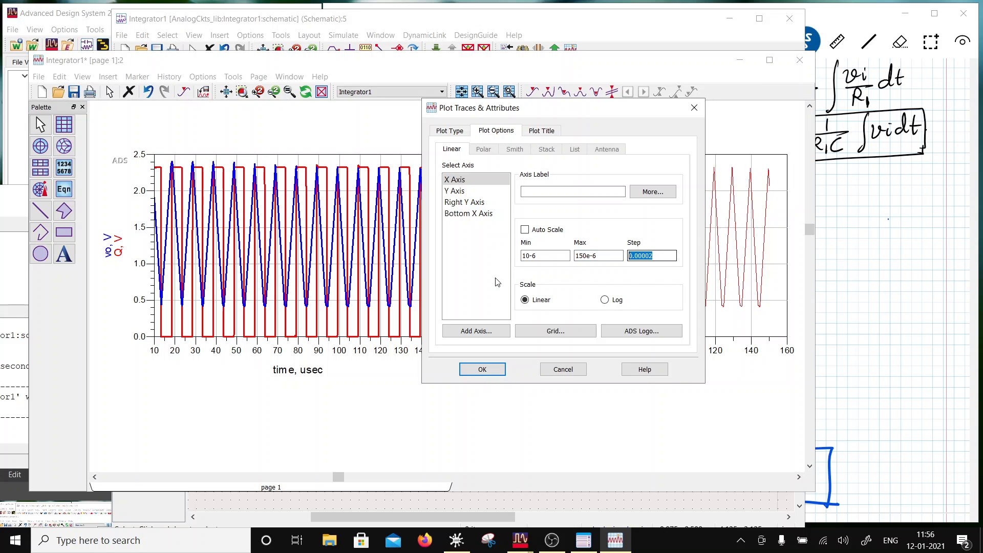
type("10e-6")
left_click(462, 370)
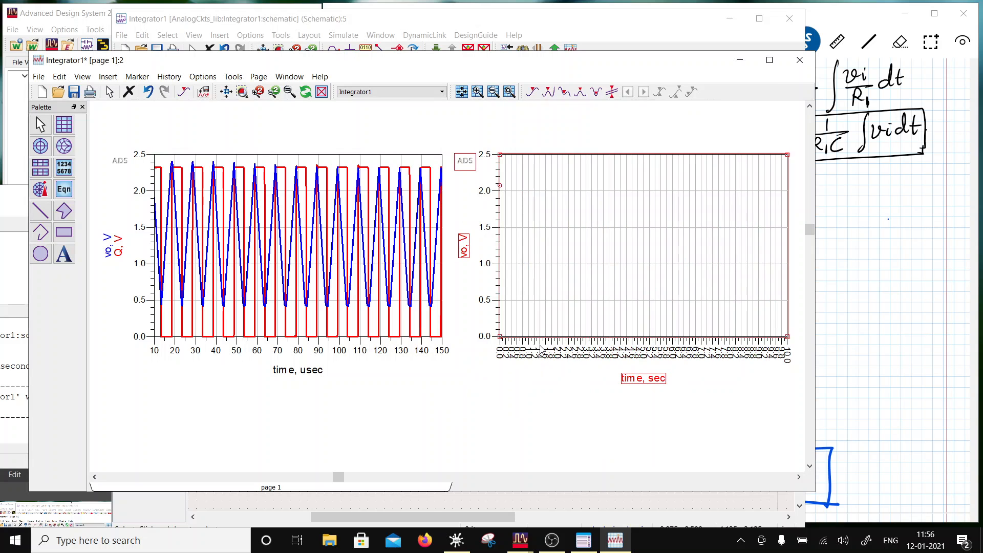
- Set the vo plot's X axis to minimum 10e-6, maximum 150e-6 and step 10e-6
double_click(558, 263)
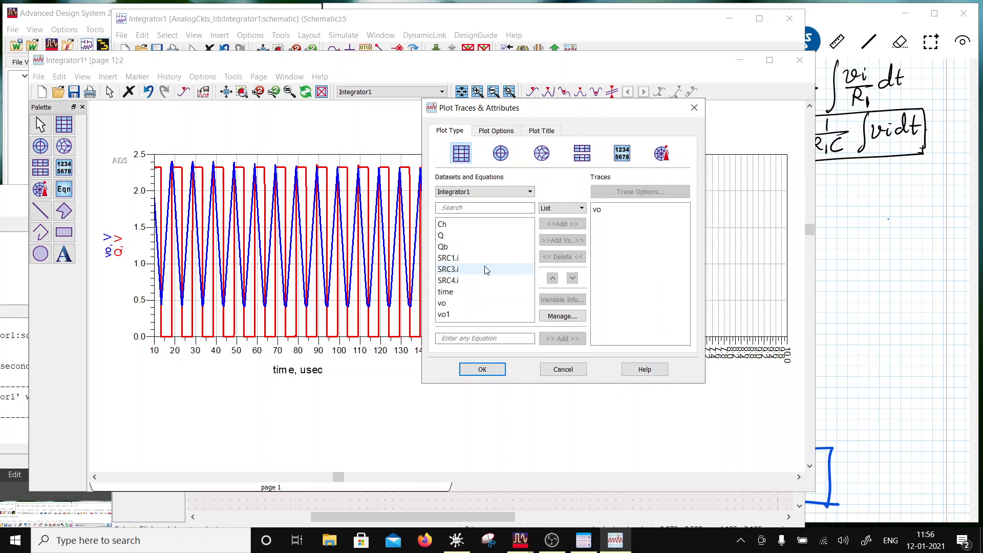
left_click(492, 131)
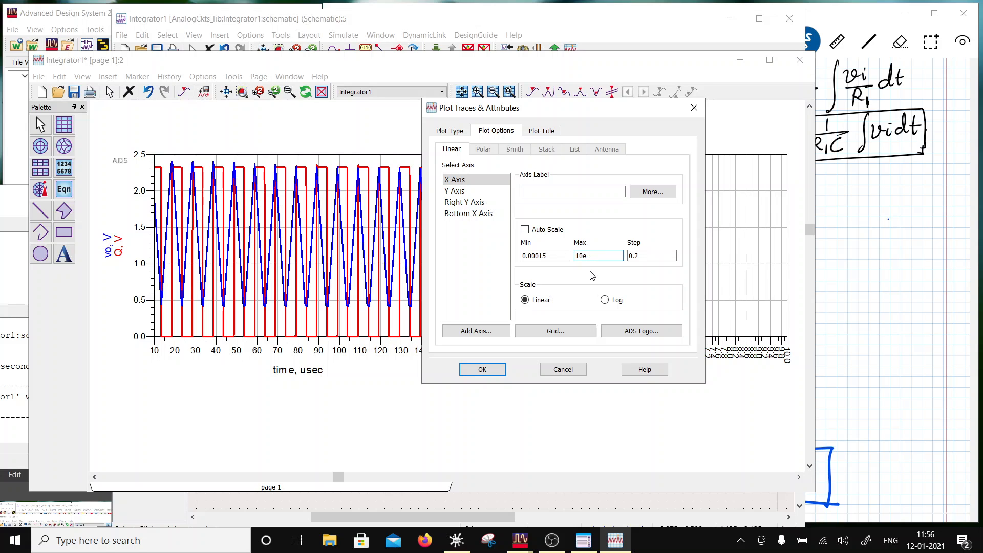
type("6")
key("Tab")
key("shift+Tab")
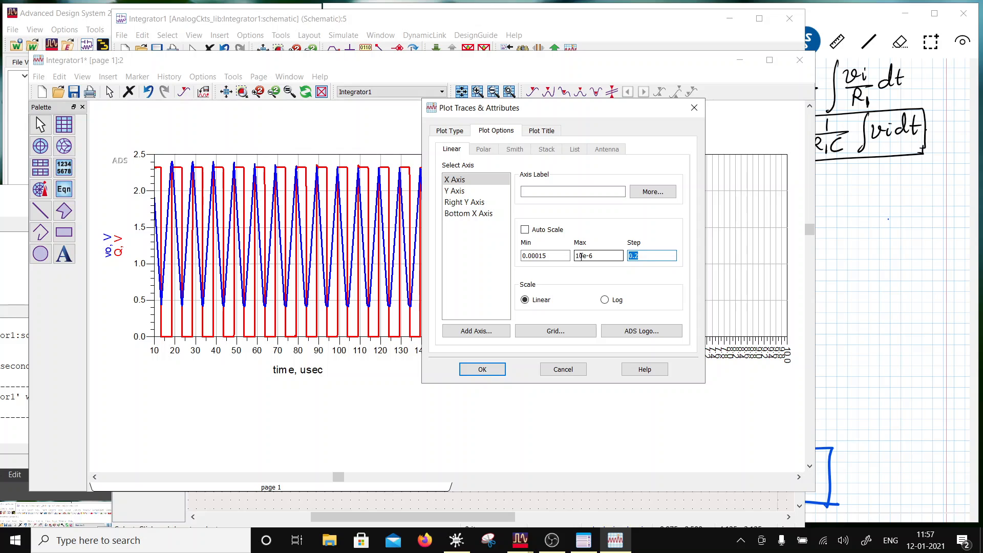
key("shift+Tab")
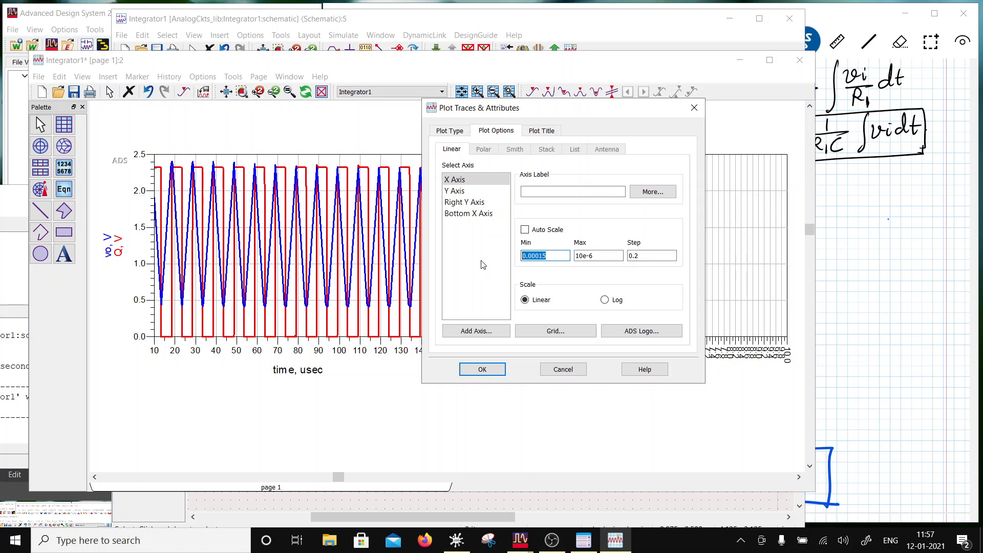
type("10e-6")
left_click(578, 255)
type("5")
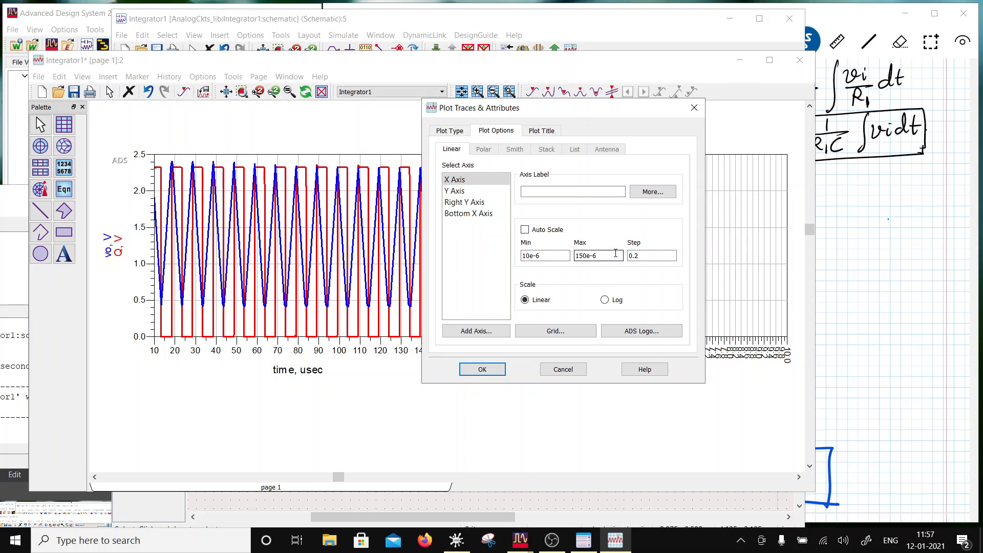
key("Tab")
type("10e-6")
left_click(482, 370)
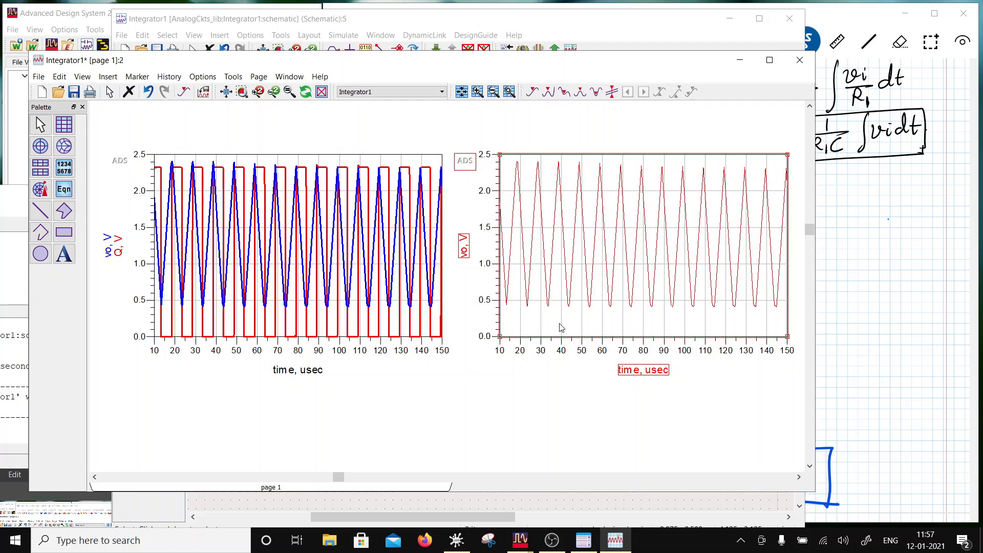
- Format the vo trace in the second plot as a blue line 1.5 points thick
double_click(568, 294)
left_click(457, 203)
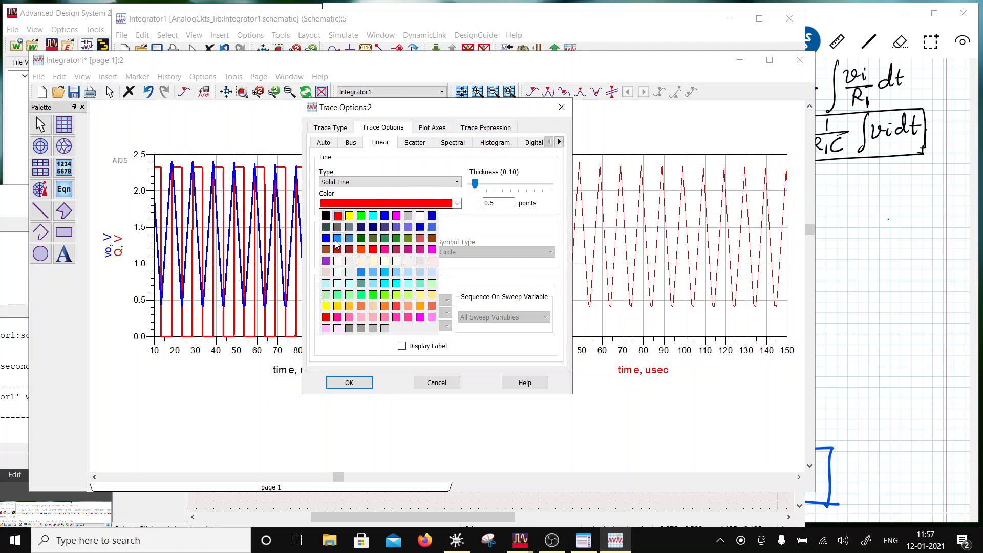
left_click(325, 238)
left_click(492, 183)
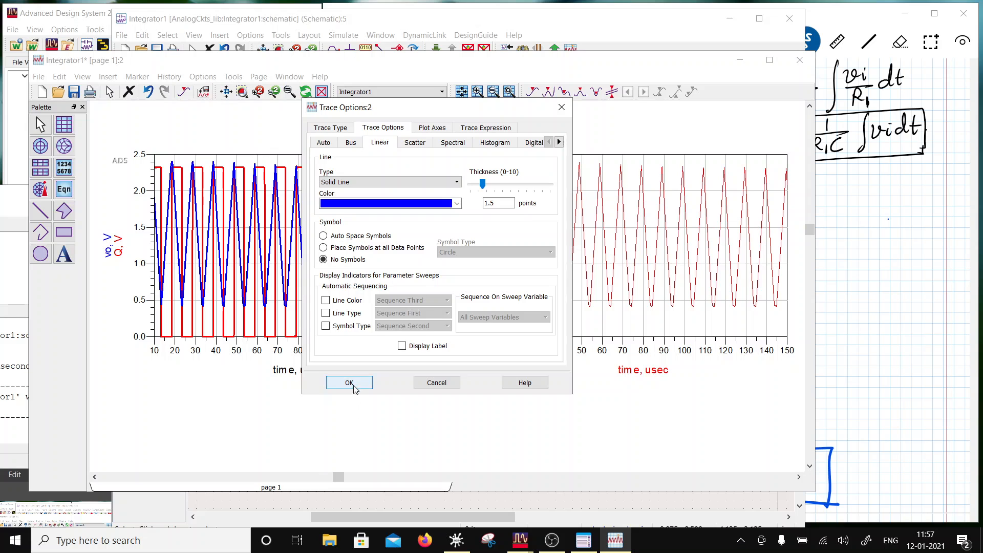
left_click(349, 382)
- Add the vo1 trace to the second plot and set its line thickness to 1.5 points
double_click(538, 323)
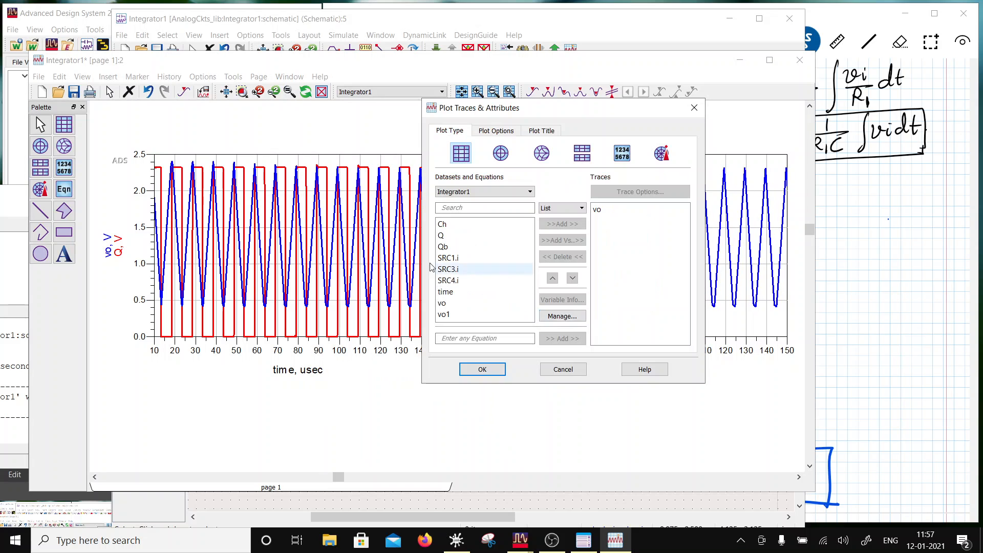
left_click(443, 314)
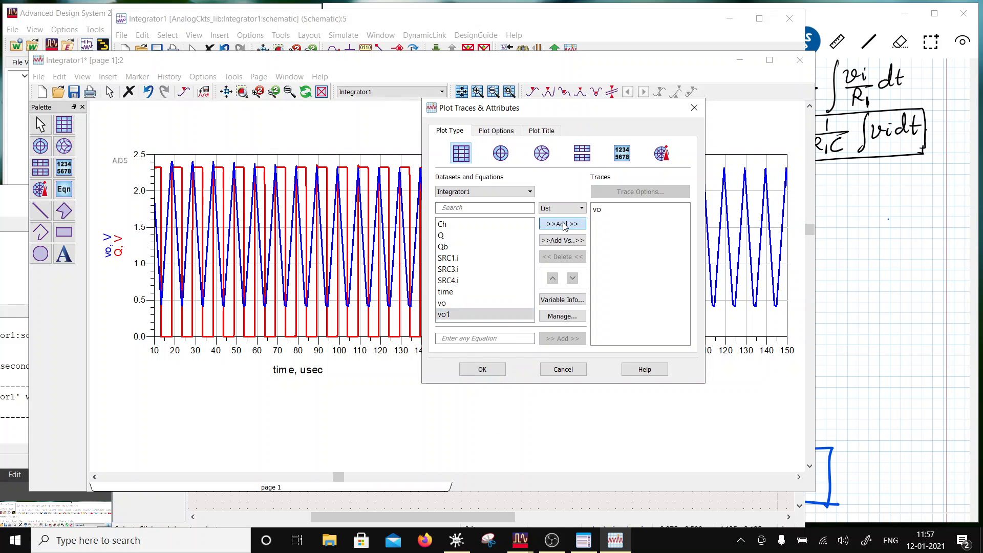
left_click(564, 225)
left_click(482, 369)
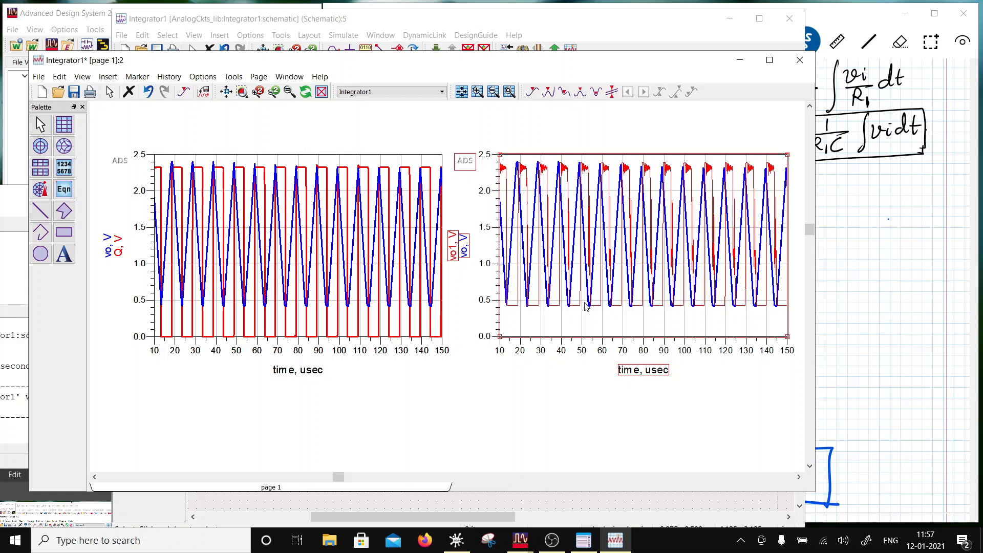
double_click(602, 306)
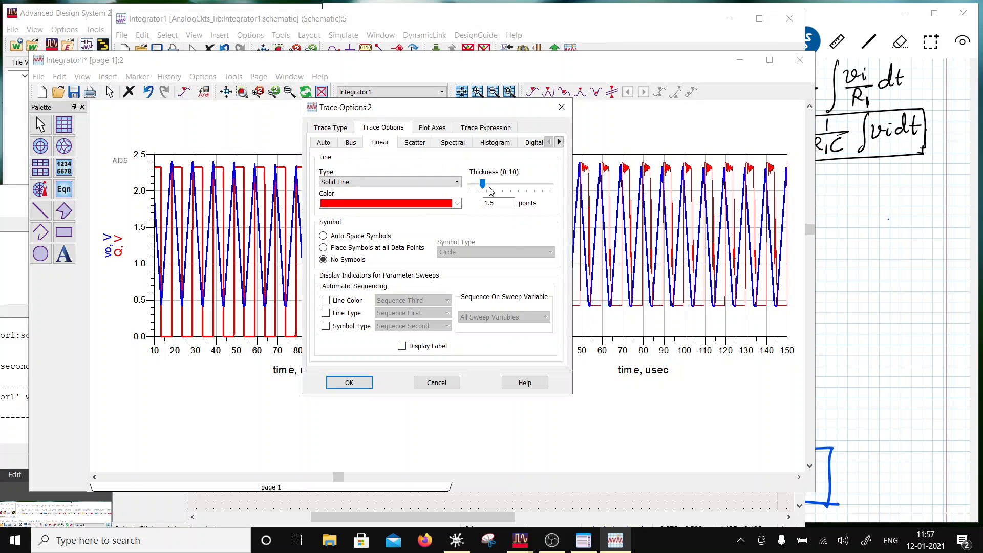
left_click(348, 383)
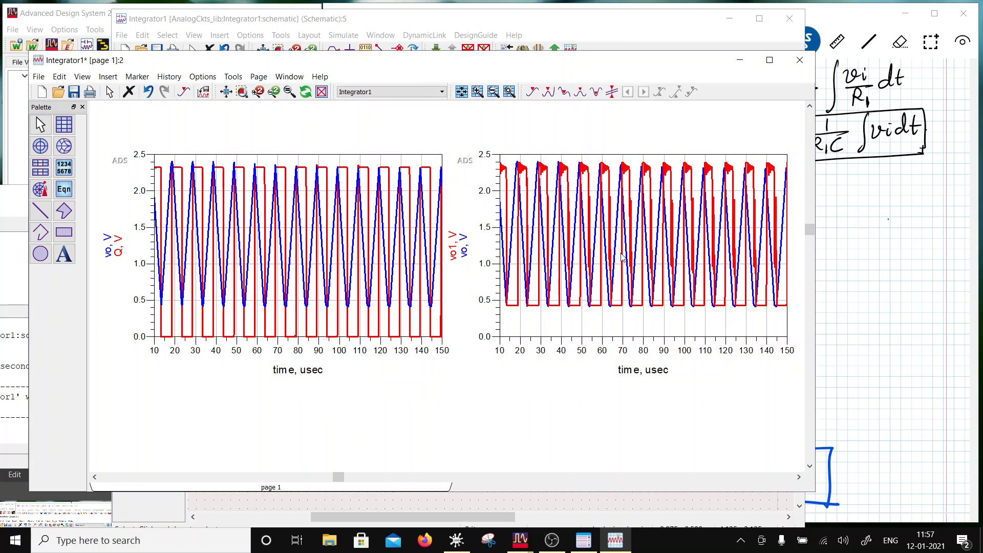
- Stretch the plot of vo and vo1 horizontally and save the data display
scroll(543, 274, "down", 1)
scroll(512, 277, "up", 1)
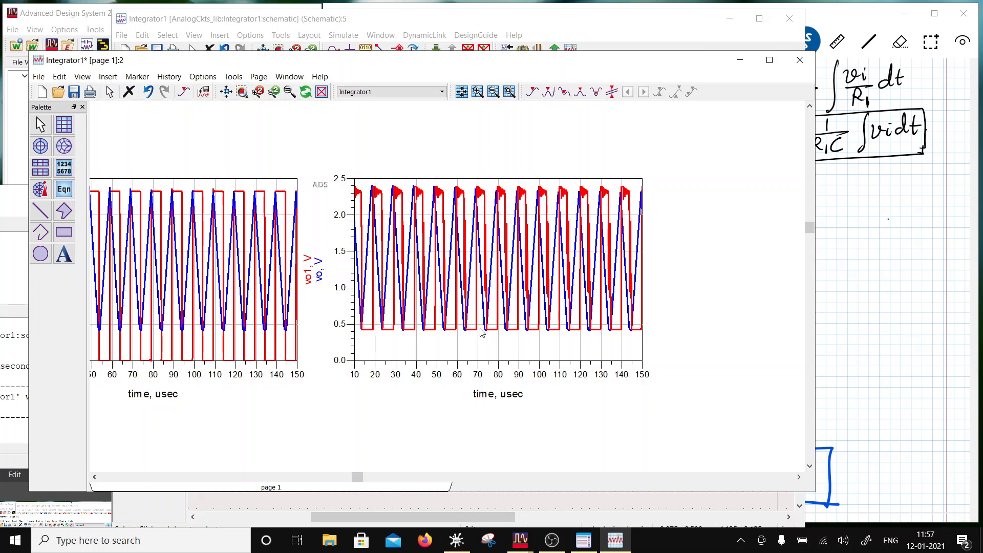
left_click(642, 362)
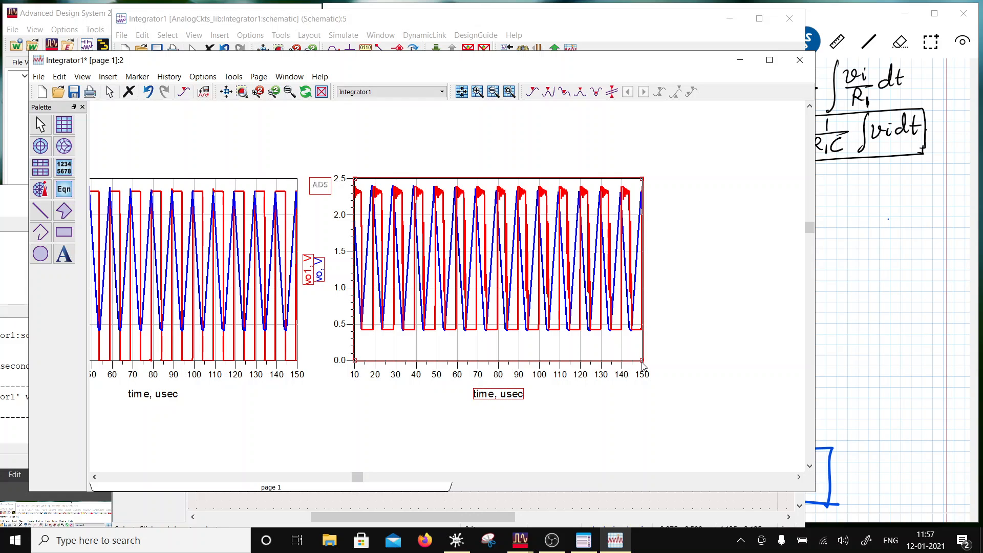
left_click_drag(642, 362, 776, 361)
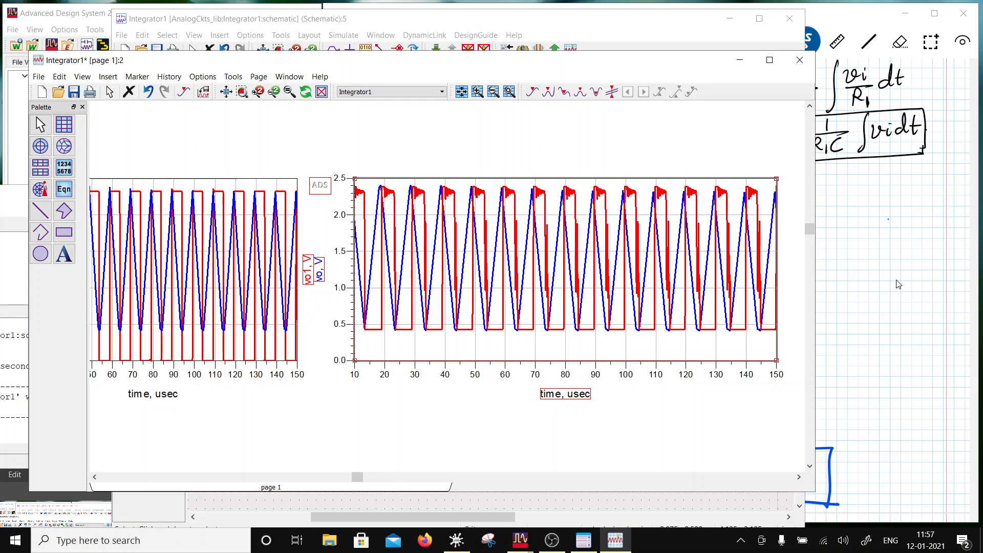
mouse_move(514, 544)
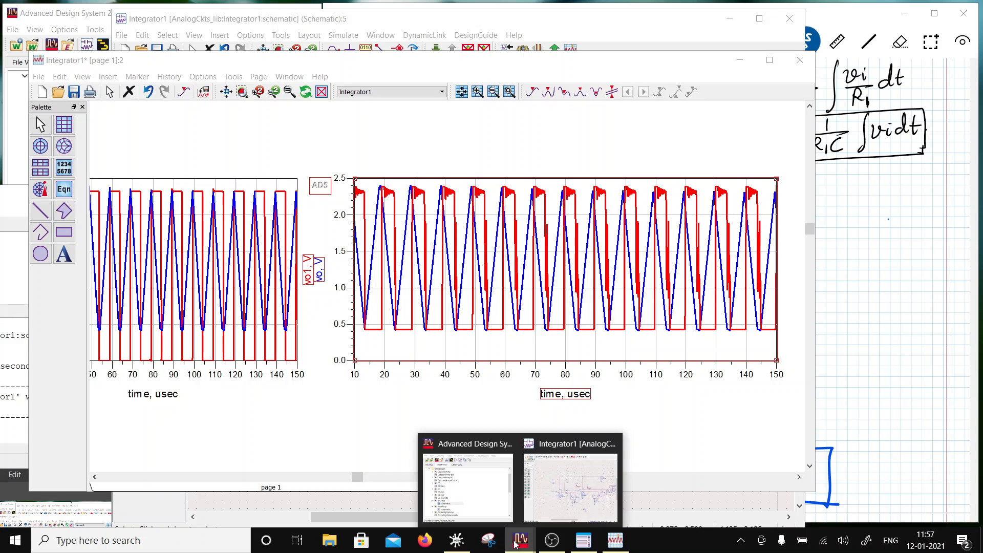
left_click(551, 500)
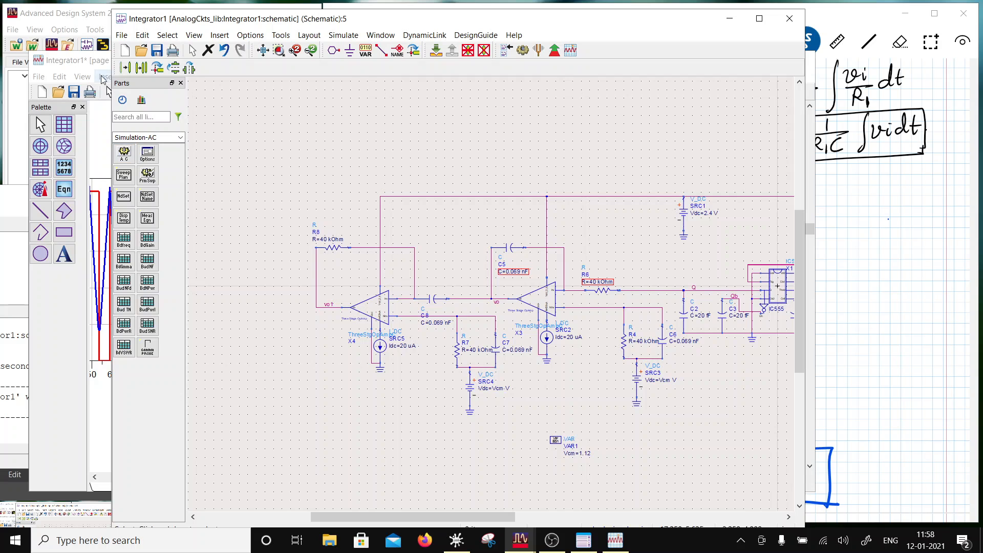
left_click(75, 99)
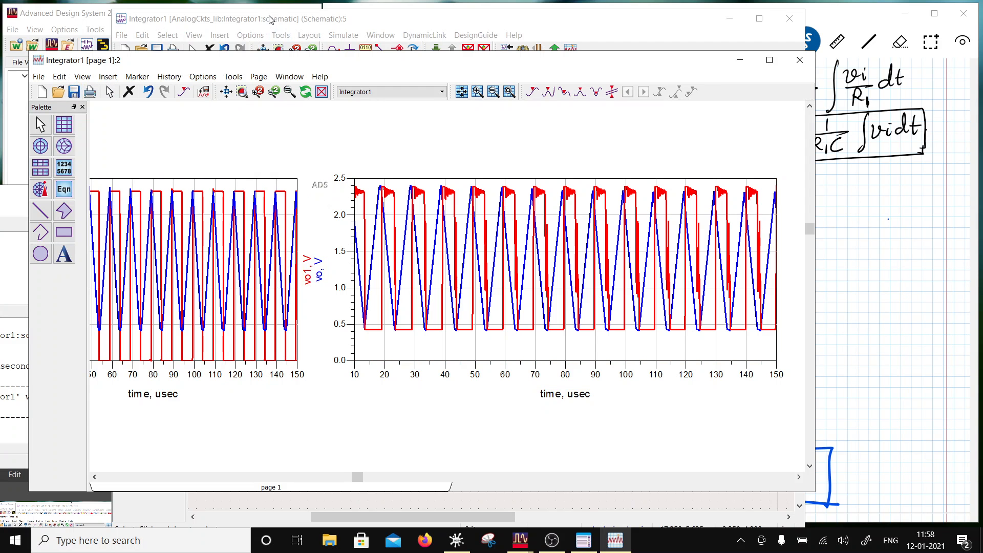
- Widen the plot of vo and vo1 further to spread out its waveforms
left_click(593, 335)
scroll(464, 305, "down", 2)
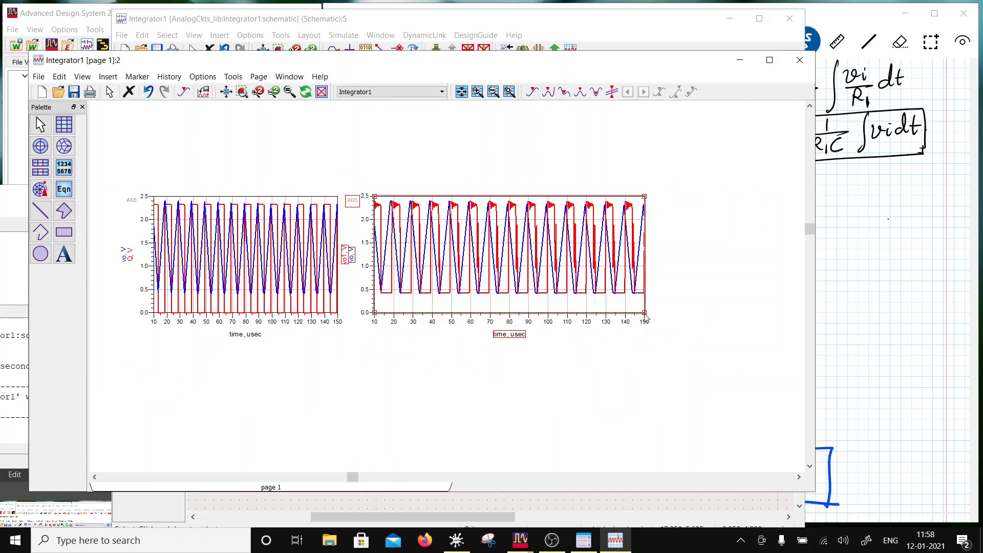
left_click_drag(645, 313, 731, 308)
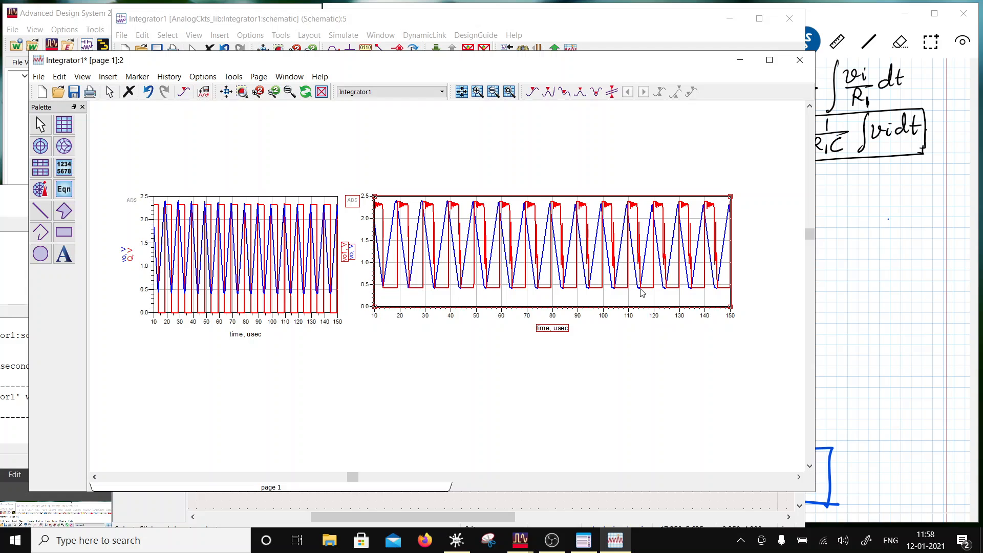
- Set Vcm in VAR1 of the Integrator1 schematic to 1.14 and run the simulation
left_click(520, 540)
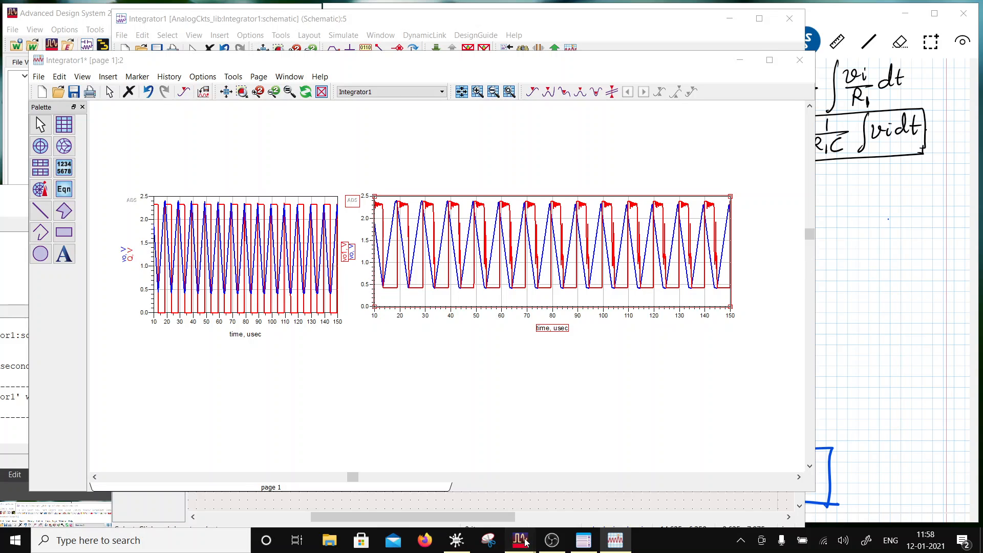
left_click(563, 486)
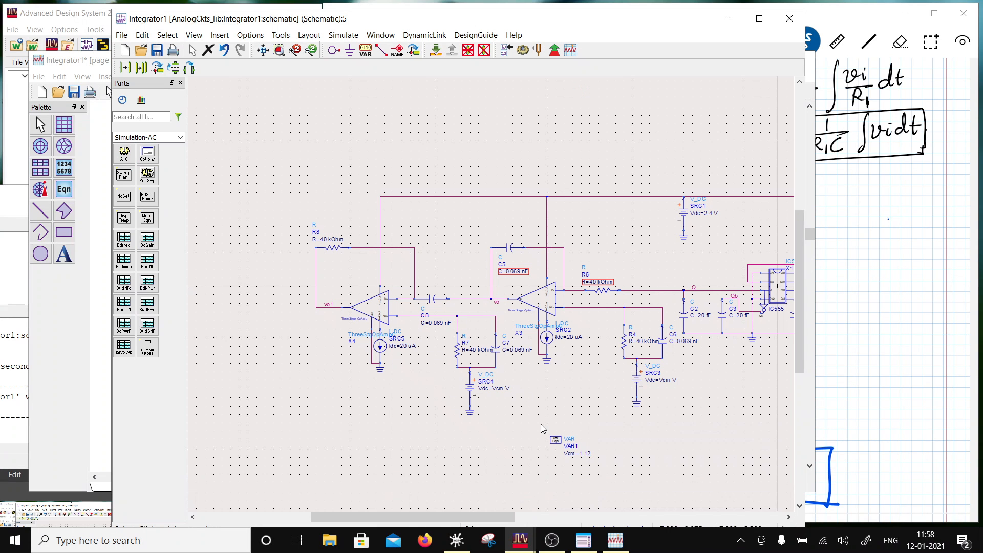
left_click(586, 451)
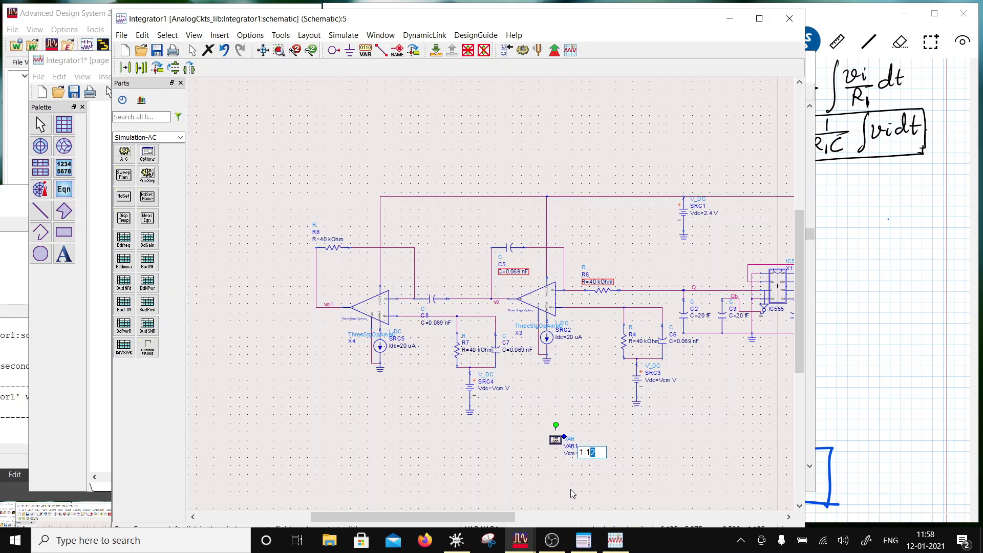
type("4")
left_click(522, 50)
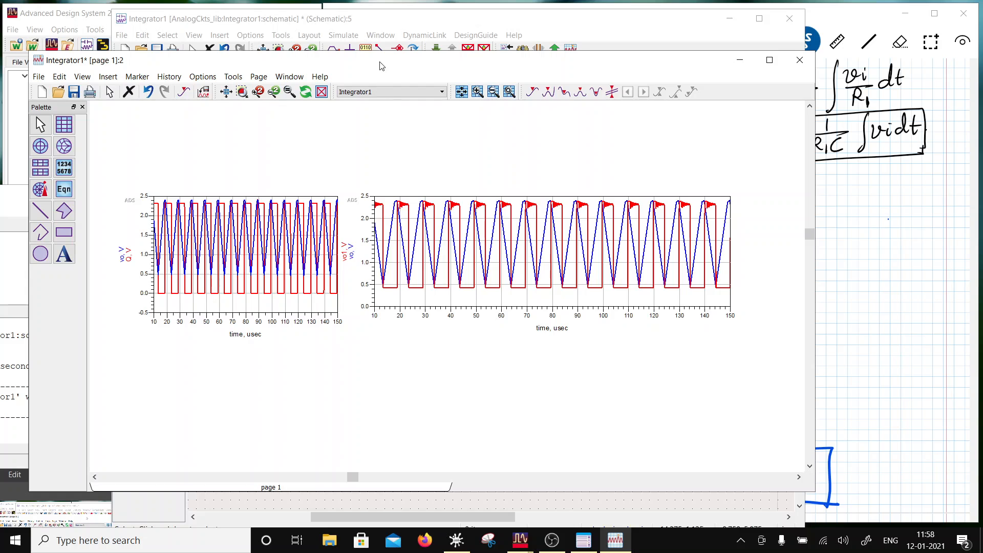
- Widen the plot of vo and vo1 once more, and save and close the data display
left_click_drag(382, 64, 402, 179)
mouse_move(413, 303)
left_mouse_down()
mouse_move(413, 328)
mouse_move(423, 310)
left_mouse_up()
scroll(526, 303, "down", 1)
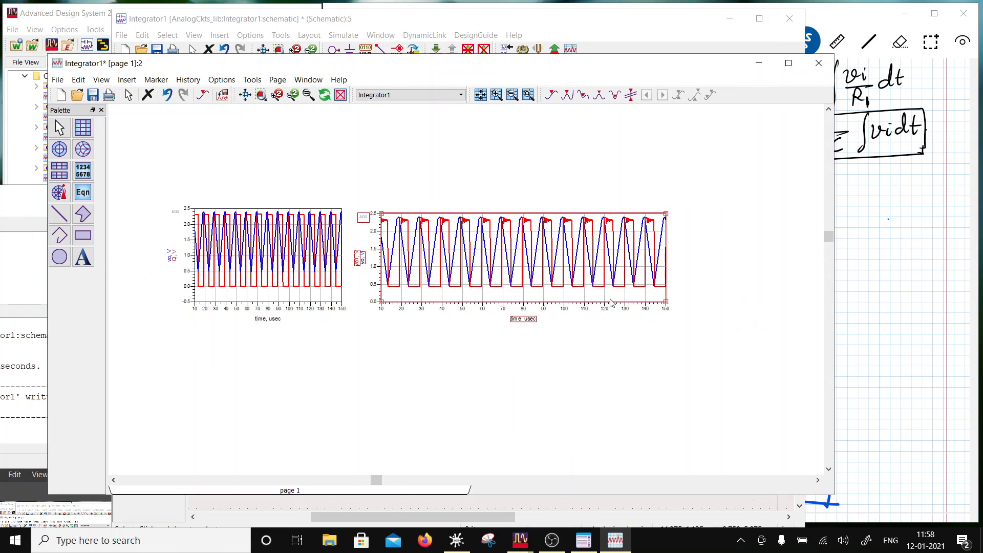
left_click_drag(668, 307, 798, 311)
left_click(675, 327)
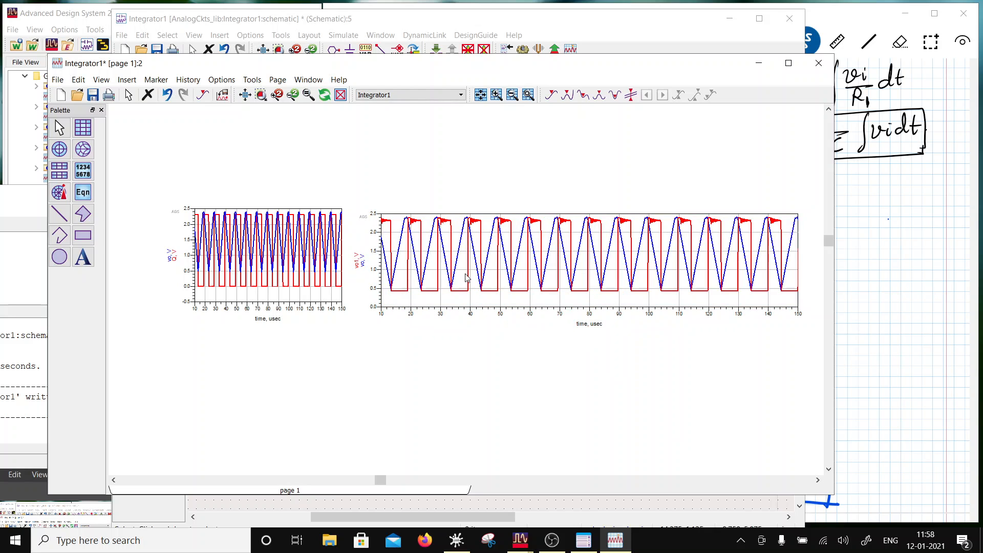
left_click(92, 95)
left_click(831, 63)
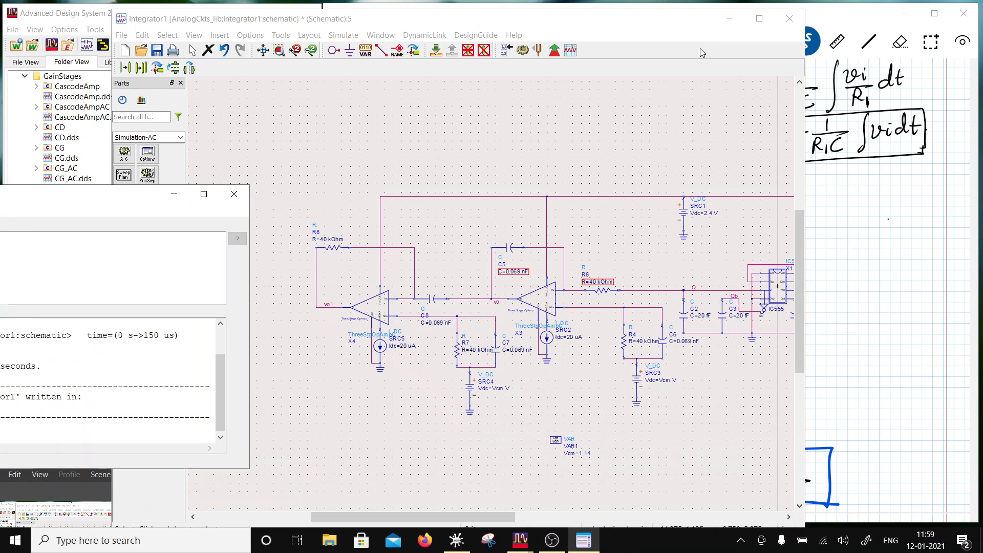
- Close the Integrator1 schematic and save its changes
left_click(789, 19)
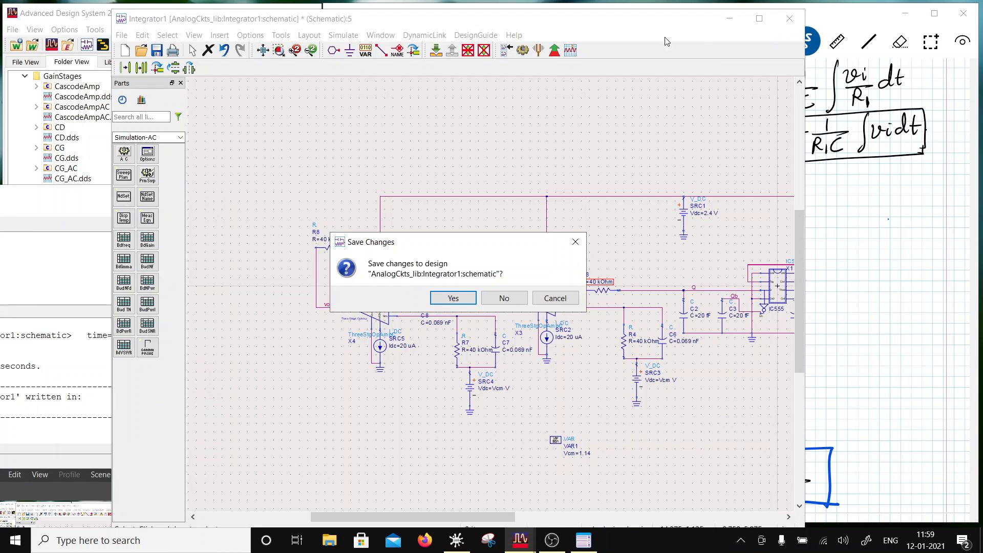
left_click(453, 298)
- In the Scrble Ink notes, draw an op-amp triangle with − and + inputs below the boxed differentiator formula
scroll(869, 333, "down", 8)
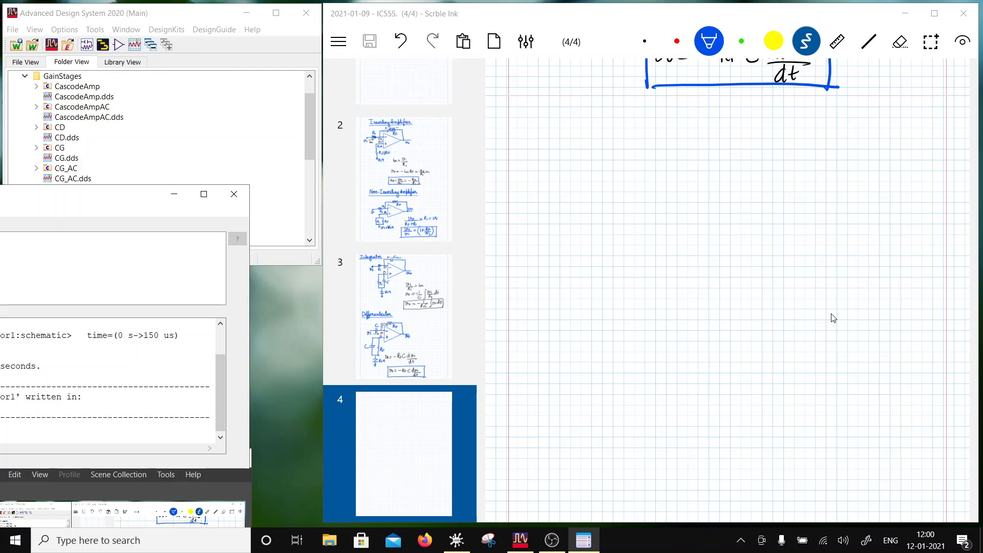
left_click(833, 318)
left_click(869, 41)
right_click(982, 222)
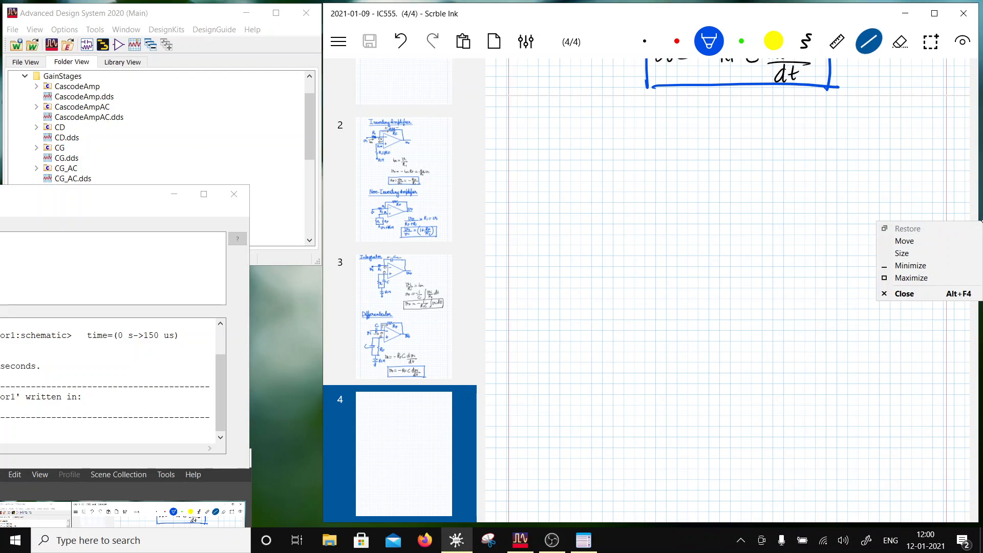
mouse_move(636, 165)
left_mouse_down()
mouse_move(731, 200)
mouse_move(633, 244)
mouse_move(636, 167)
mouse_move(634, 243)
left_mouse_up()
left_click_drag(639, 183, 647, 183)
left_click_drag(643, 217, 647, 221)
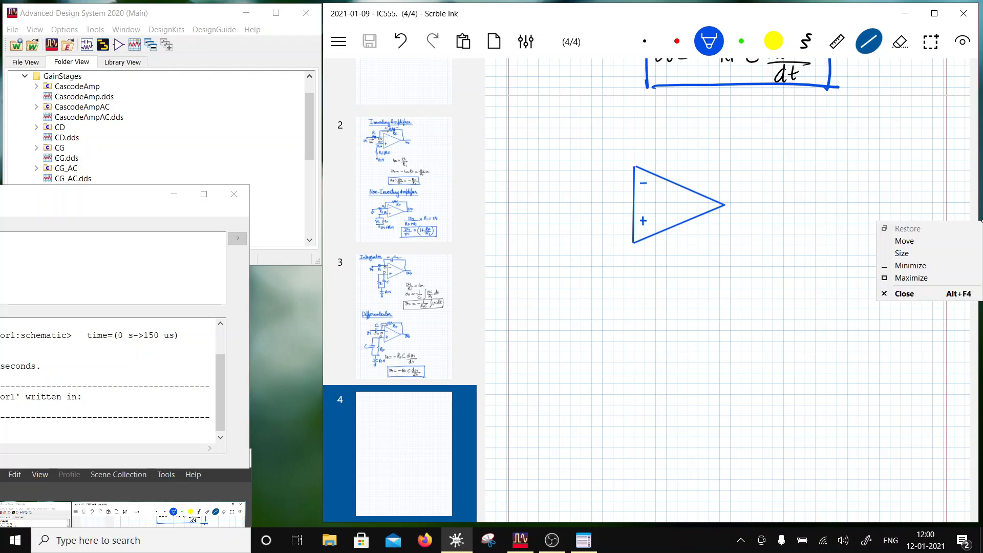
- Add the op-amp's output line, input resistor R1 on the − input and feedback resistor RF in freehand
left_click(806, 42)
left_click_drag(725, 204, 768, 203)
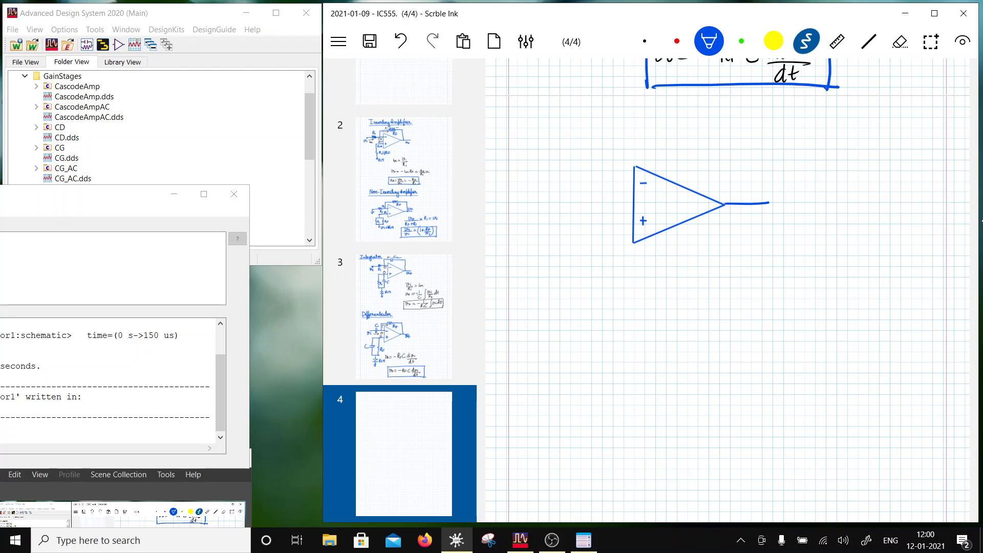
left_click_drag(580, 184, 634, 183)
mouse_move(547, 185)
left_mouse_down()
mouse_move(614, 182)
mouse_move(584, 174)
mouse_move(594, 172)
left_mouse_up()
mouse_move(595, 164)
left_mouse_down()
mouse_move(606, 175)
mouse_move(653, 151)
mouse_move(713, 148)
mouse_move(729, 204)
left_mouse_up()
left_click_drag(673, 155, 673, 169)
left_click_drag(674, 155, 683, 168)
mouse_move(687, 158)
left_mouse_down()
mouse_move(686, 169)
mouse_move(695, 159)
left_mouse_up()
left_click_drag(687, 164, 693, 163)
- Draw R2 into the + input with R3 to ground, and label the inputs vm and vp and the output vo
mouse_move(553, 231)
left_mouse_down()
mouse_move(637, 224)
mouse_move(591, 204)
mouse_move(621, 263)
mouse_move(622, 303)
left_mouse_up()
left_click_drag(633, 255, 643, 271)
left_click_drag(645, 262, 649, 271)
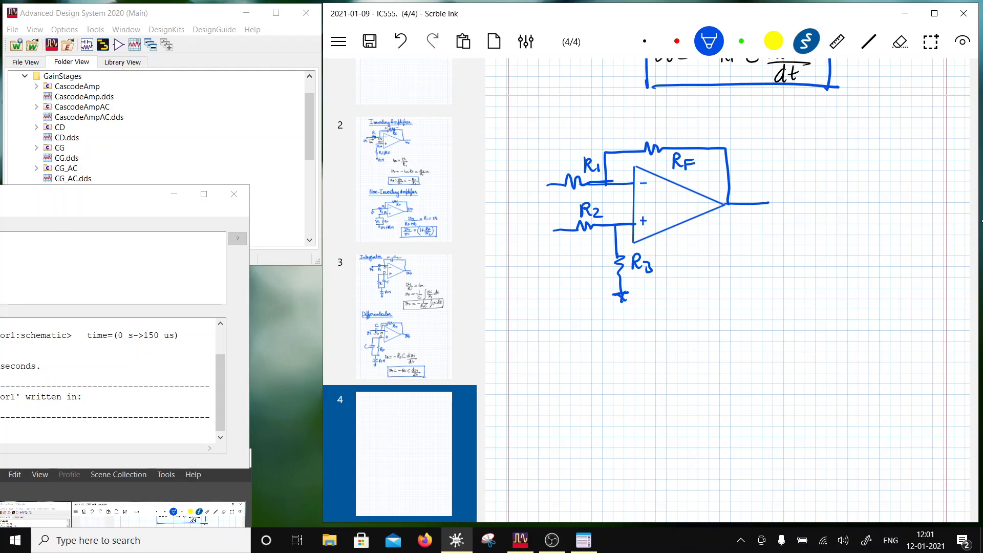
left_click_drag(744, 210, 757, 209)
mouse_move(551, 182)
left_mouse_down()
mouse_move(523, 193)
mouse_move(532, 183)
mouse_move(533, 220)
mouse_move(544, 226)
left_mouse_up()
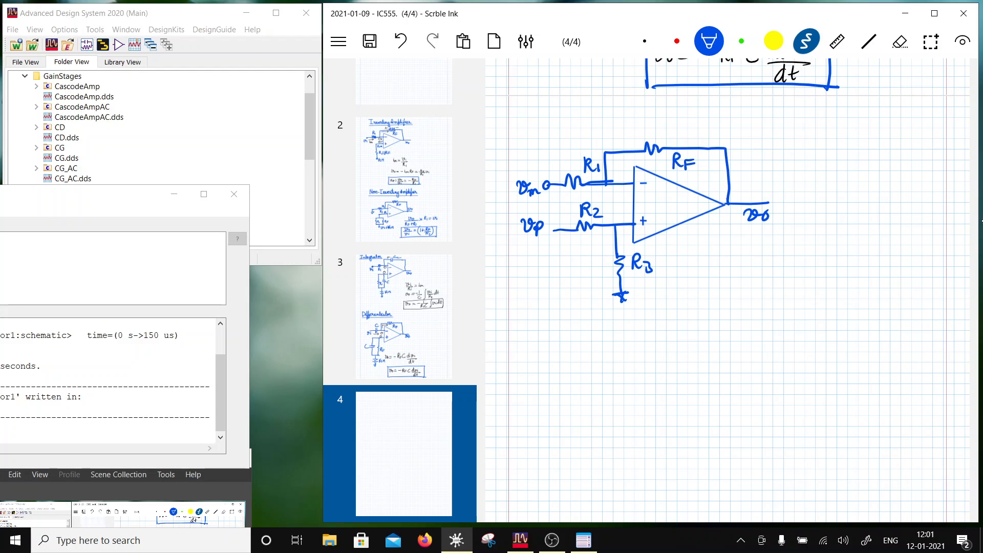
- Write the gain formula vo/(vp − vm) = RF/R1 beside the circuit
mouse_move(716, 272)
left_mouse_down()
mouse_move(751, 293)
mouse_move(707, 319)
mouse_move(726, 305)
mouse_move(738, 311)
left_mouse_up()
mouse_move(740, 308)
left_mouse_down()
mouse_move(768, 303)
mouse_move(787, 319)
left_mouse_up()
mouse_move(799, 289)
left_mouse_down()
mouse_move(840, 290)
mouse_move(854, 275)
mouse_move(842, 282)
mouse_move(862, 292)
left_mouse_up()
left_click_drag(862, 279, 871, 283)
mouse_move(831, 298)
left_mouse_down()
mouse_move(883, 296)
mouse_move(842, 317)
left_mouse_up()
left_click_drag(843, 303, 854, 316)
left_click_drag(861, 310, 861, 317)
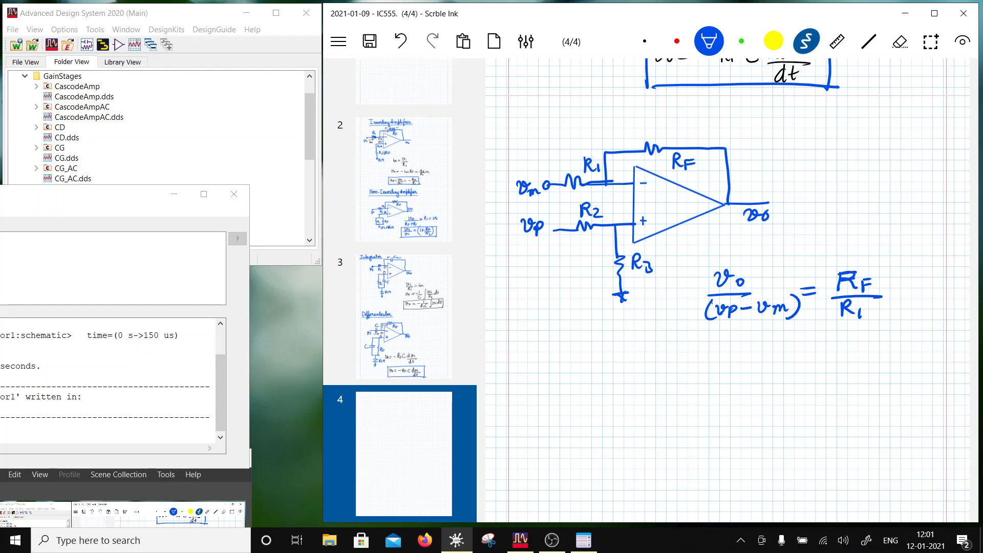
- Erase the stray stroke on RF in the gain formula and write the condition RF/R1 = R3/R2 below it
left_click(900, 41)
mouse_move(841, 283)
left_mouse_down()
mouse_move(862, 271)
mouse_move(872, 282)
mouse_move(840, 272)
mouse_move(843, 292)
left_mouse_up()
left_click(806, 41)
left_click(709, 42)
mouse_move(881, 331)
left_mouse_down()
mouse_move(882, 349)
mouse_move(893, 348)
left_mouse_up()
left_click_drag(901, 339, 901, 349)
mouse_move(901, 339)
left_mouse_down()
mouse_move(914, 353)
mouse_move(891, 381)
mouse_move(894, 367)
left_mouse_up()
left_click_drag(894, 366, 904, 380)
left_click_drag(913, 354, 925, 353)
left_click_drag(917, 359, 926, 357)
mouse_move(937, 334)
left_mouse_down()
mouse_move(932, 353)
mouse_move(949, 356)
mouse_move(942, 375)
mouse_move(951, 379)
left_mouse_up()
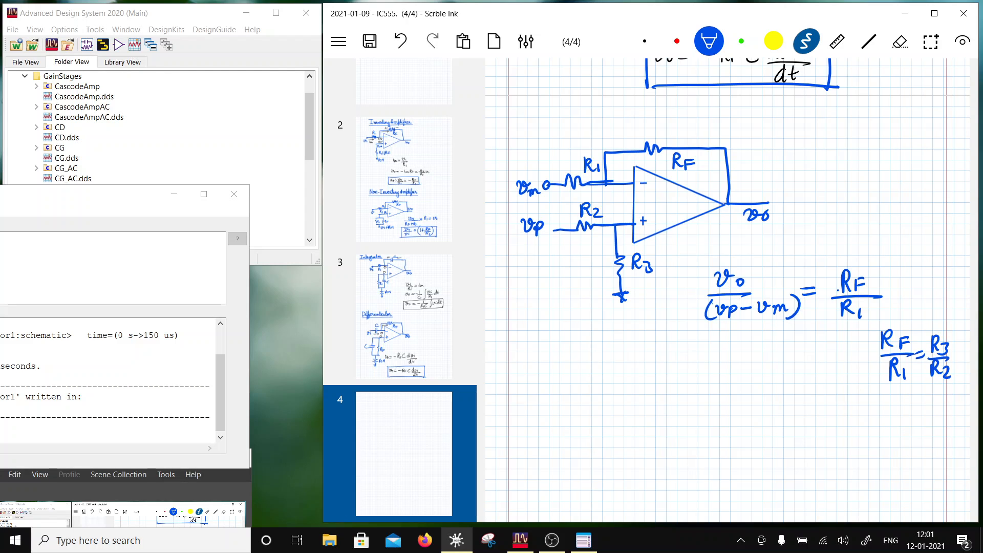
- Draw a box around the gain formula vo/(vp − vm) = RF/R1
left_click_drag(682, 257, 682, 327)
mouse_move(680, 251)
left_mouse_down()
mouse_move(840, 247)
mouse_move(885, 316)
left_mouse_up()
left_click_drag(681, 329, 890, 313)
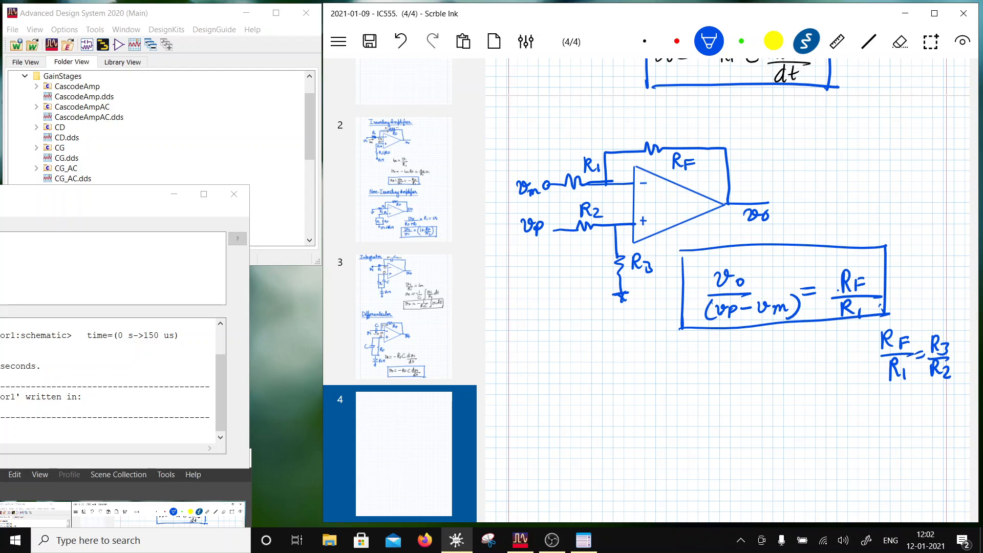
- Draw a second op-amp triangle with a straight output line below the boxed gain formula
scroll(727, 287, "down", 1)
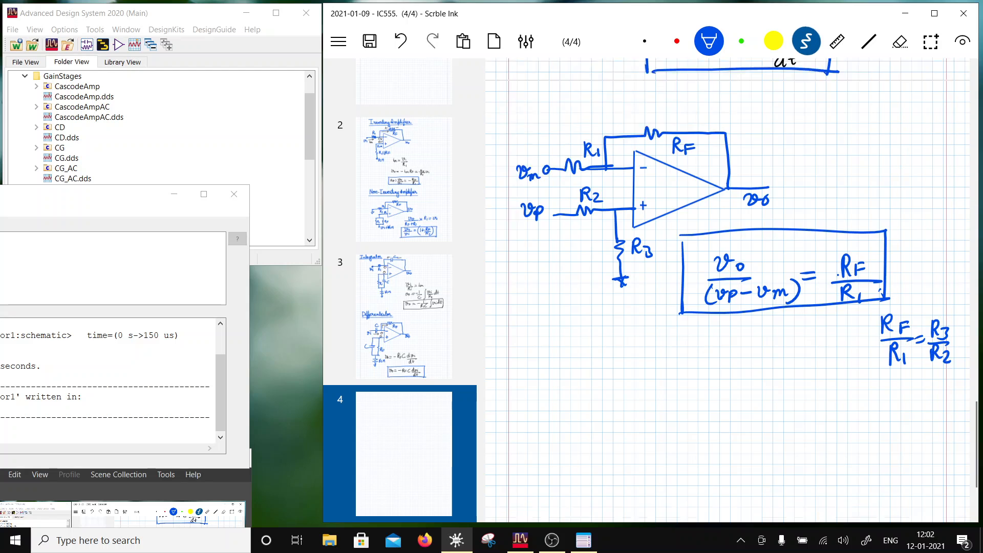
scroll(727, 287, "down", 3)
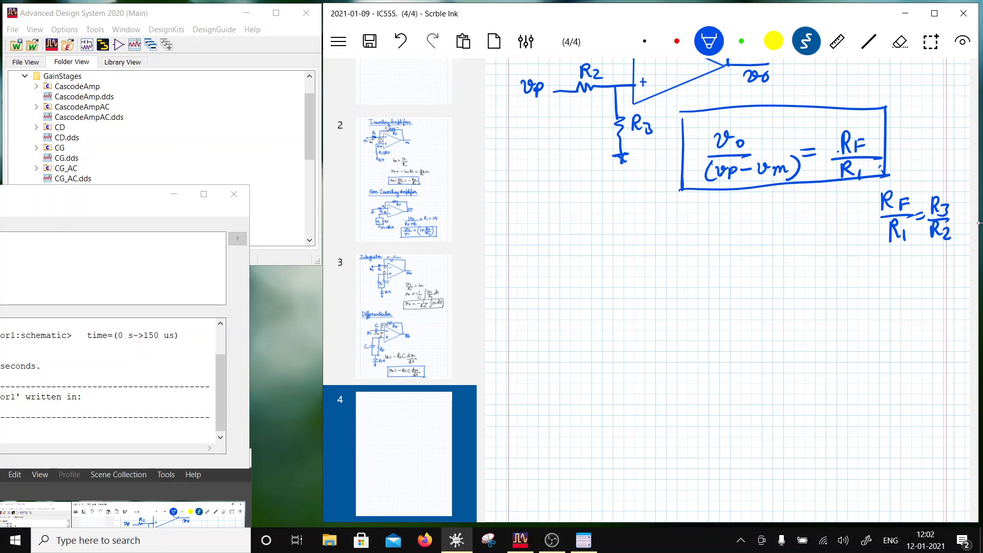
left_click(869, 41)
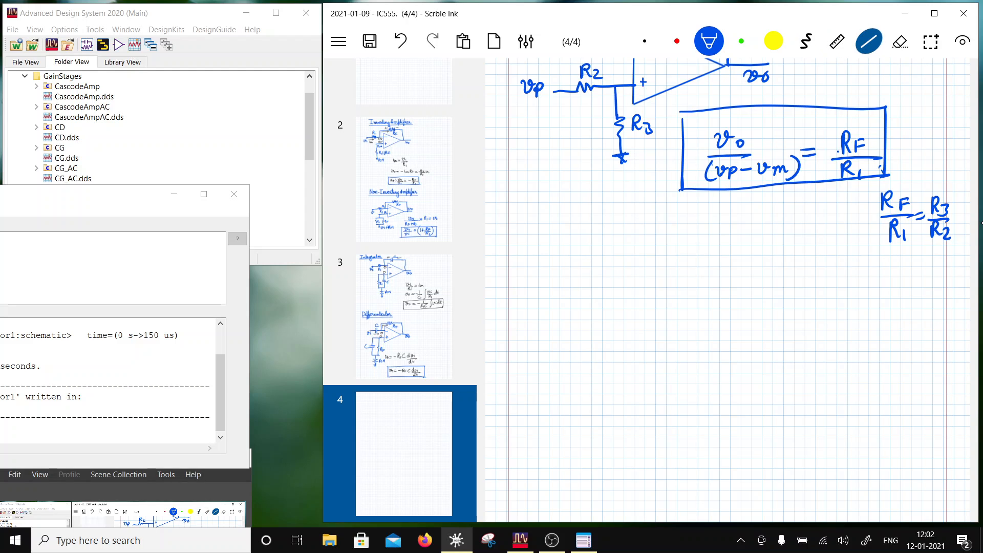
left_click_drag(642, 246, 710, 283)
left_click_drag(710, 282, 643, 321)
left_click_drag(643, 246, 643, 321)
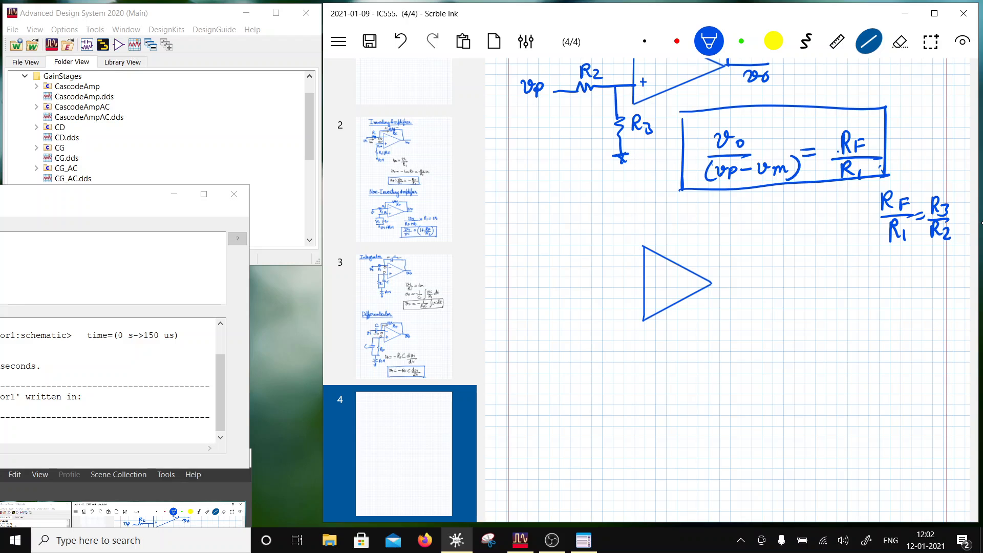
left_click_drag(712, 283, 753, 283)
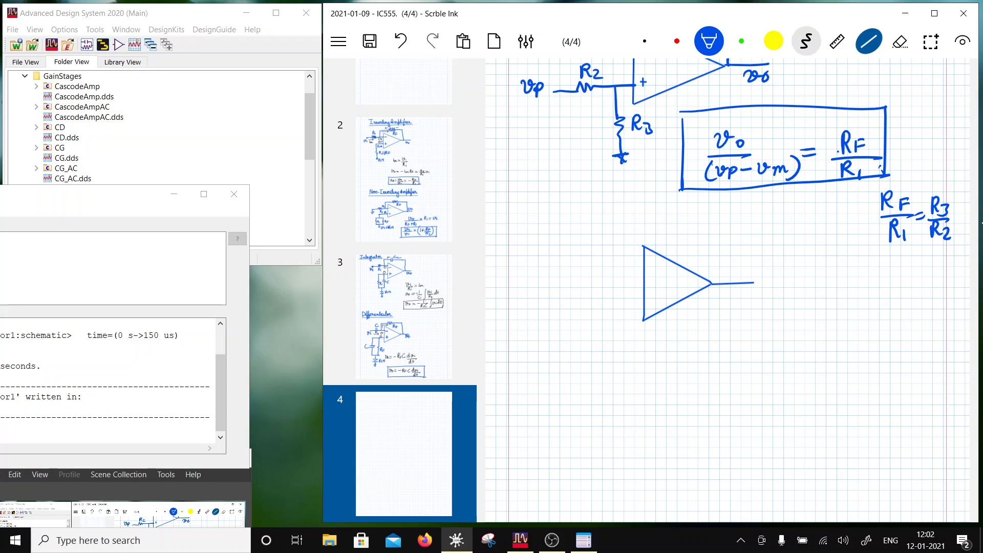
- Add feedback resistor RF and input resistors R1 and R2, joined at the second op-amp's upper input
left_click(806, 41)
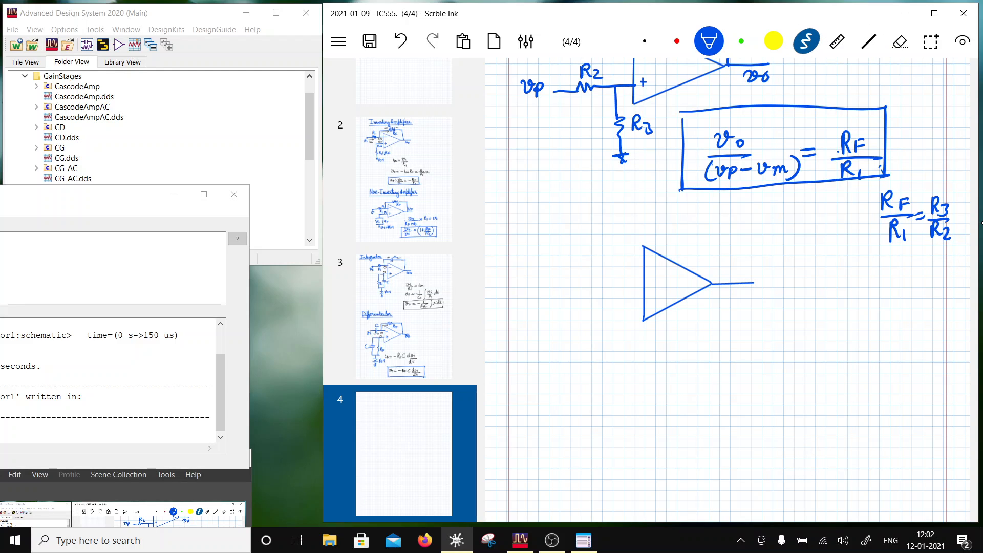
mouse_move(576, 268)
left_mouse_down()
mouse_move(638, 271)
mouse_move(633, 234)
mouse_move(669, 225)
mouse_move(734, 233)
mouse_move(736, 287)
left_mouse_up()
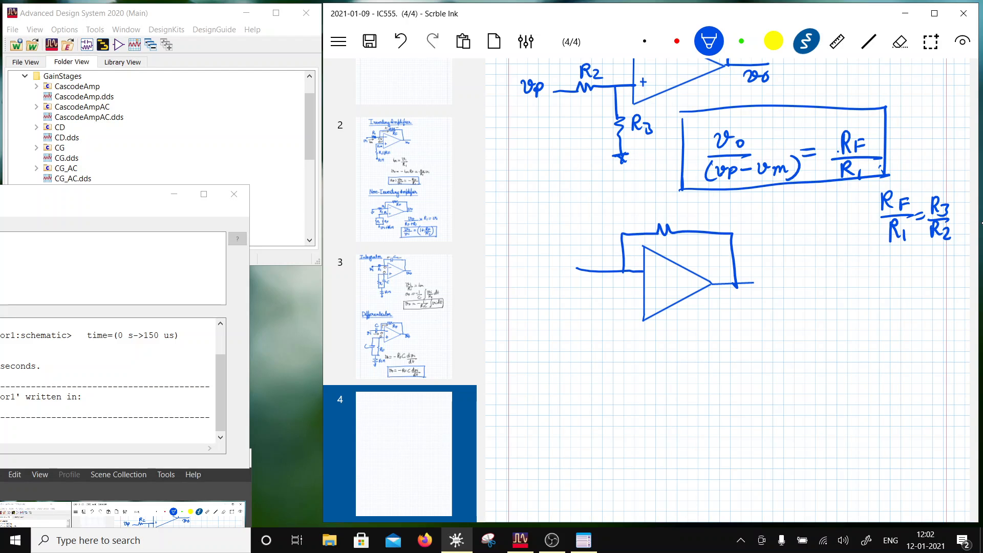
left_click_drag(675, 251, 695, 253)
mouse_move(549, 272)
left_mouse_down()
mouse_move(578, 271)
mouse_move(584, 251)
mouse_move(589, 259)
left_mouse_up()
left_click_drag(588, 246, 590, 260)
mouse_move(547, 305)
left_mouse_down()
mouse_move(618, 301)
mouse_move(593, 294)
mouse_move(606, 293)
left_mouse_up()
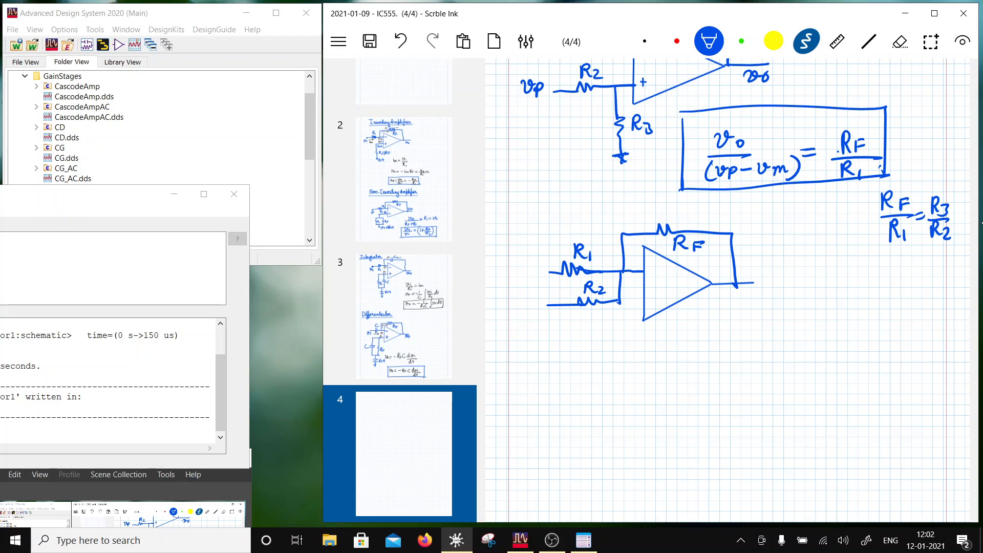
- Add third input resistor R3, ground the second op-amp's lower input and mark both inputs with 0
mouse_move(550, 332)
left_mouse_down()
mouse_move(610, 331)
mouse_move(587, 320)
mouse_move(596, 318)
left_mouse_up()
left_click_drag(597, 311, 644, 354)
left_click_drag(635, 289, 633, 289)
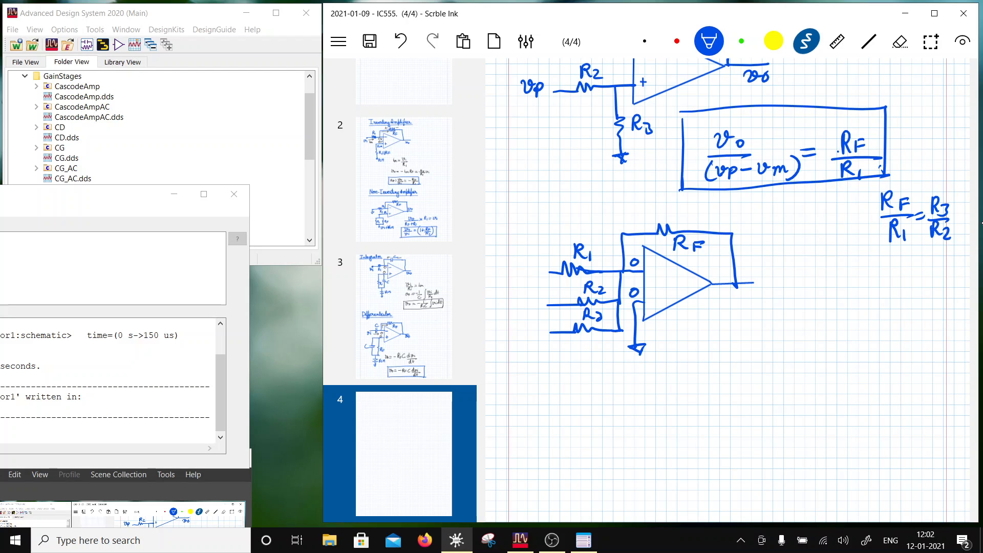
- Draw the current arrow towards RF and label the three resistor inputs v1, v2 and v3
left_click_drag(629, 236, 630, 251)
scroll(727, 290, "down", 3)
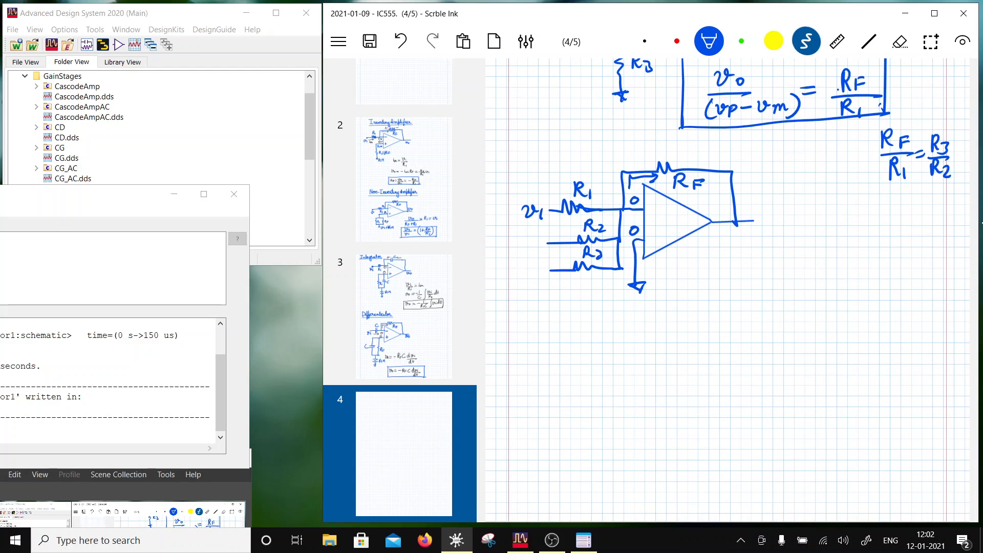
mouse_move(522, 234)
left_mouse_down()
mouse_move(533, 234)
mouse_move(542, 283)
left_mouse_up()
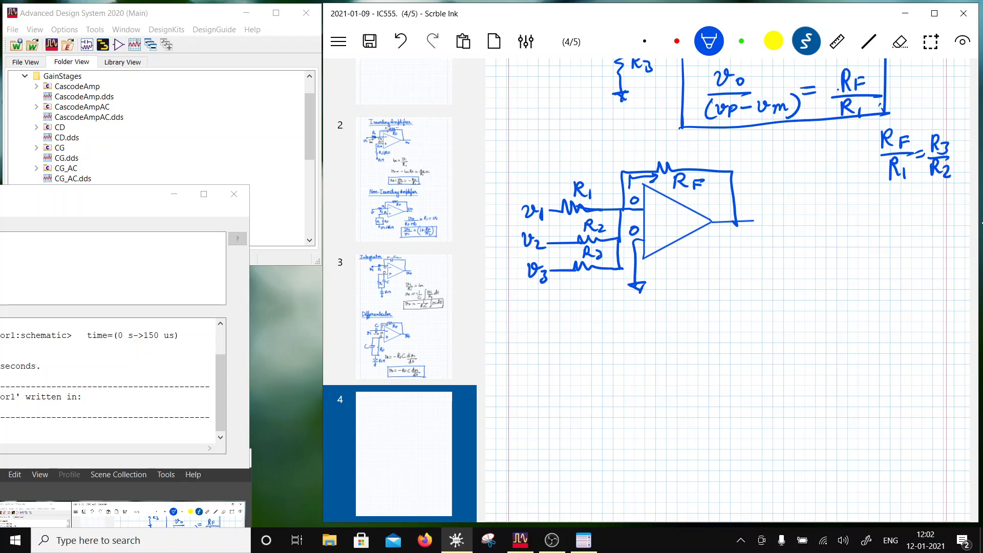
- Write the current sum v1/R1 + v2/R2 + v3/R3 below the second circuit
mouse_move(609, 310)
left_mouse_down()
mouse_move(613, 322)
mouse_move(624, 309)
mouse_move(630, 325)
left_mouse_up()
mouse_move(611, 330)
left_mouse_down()
mouse_move(643, 325)
mouse_move(622, 345)
left_mouse_up()
mouse_move(620, 333)
left_mouse_down()
mouse_move(638, 347)
mouse_move(667, 320)
left_mouse_up()
mouse_move(661, 315)
left_mouse_down()
mouse_move(661, 328)
mouse_move(691, 310)
left_mouse_up()
left_click_drag(693, 315, 712, 326)
left_click_drag(680, 332, 710, 327)
mouse_move(685, 336)
left_mouse_down()
mouse_move(695, 349)
mouse_move(712, 347)
left_mouse_up()
mouse_move(721, 319)
left_mouse_down()
mouse_move(723, 333)
mouse_move(765, 314)
mouse_move(770, 328)
left_mouse_up()
mouse_move(746, 330)
left_mouse_down()
mouse_move(778, 326)
mouse_move(752, 351)
left_mouse_up()
left_click_drag(751, 336, 776, 349)
- Bracket the current sum and complete the equation as −(v1/R1 + v2/R2 + v3/R3)RF = vo
left_click_drag(787, 307, 786, 350)
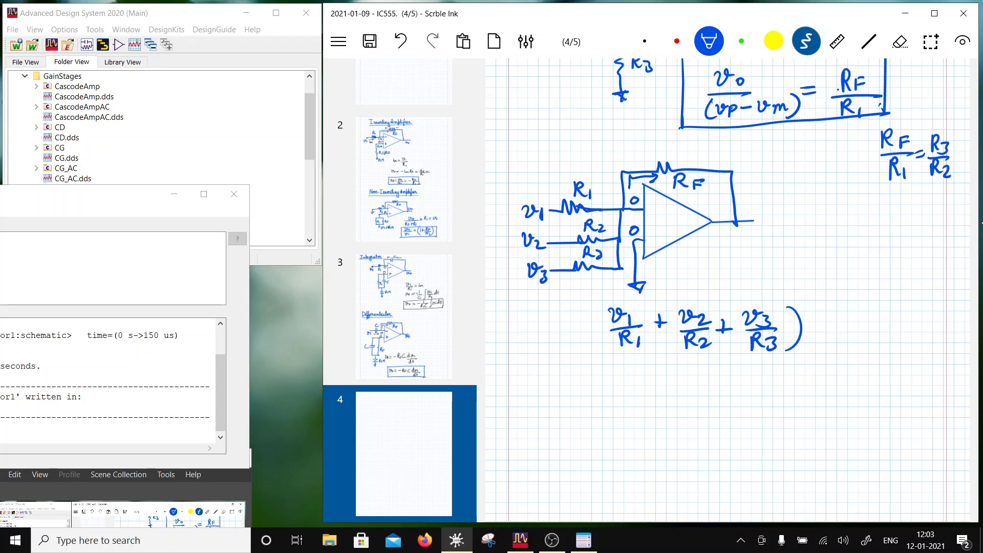
left_click_drag(610, 298, 612, 353)
left_click_drag(811, 307, 859, 316)
left_click_drag(845, 324, 864, 321)
mouse_move(868, 313)
left_mouse_down()
mouse_move(874, 322)
mouse_move(892, 314)
left_mouse_up()
left_click_drag(571, 330, 590, 328)
- Start a rearranged equation on the next line with vo = −RF
scroll(727, 287, "down", 3)
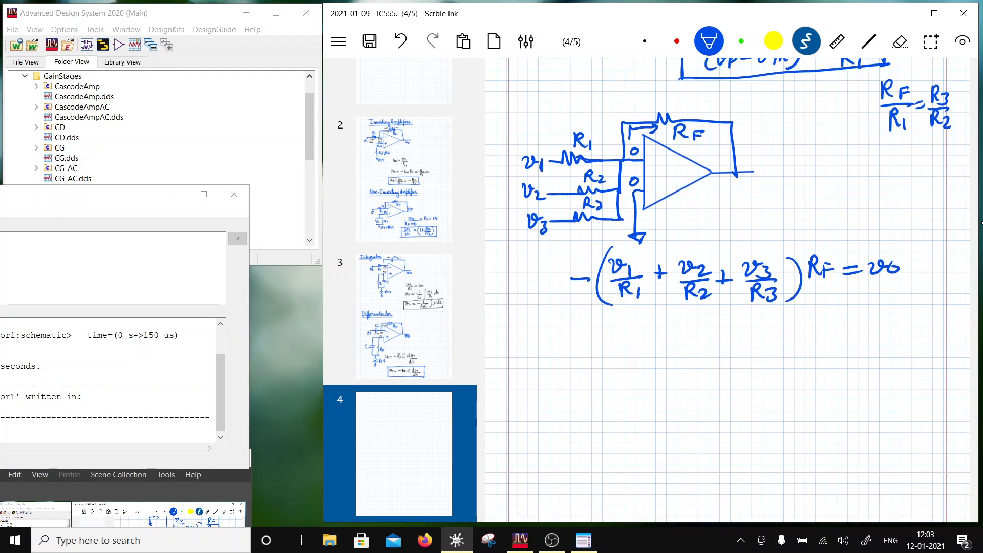
left_click_drag(561, 273, 578, 275)
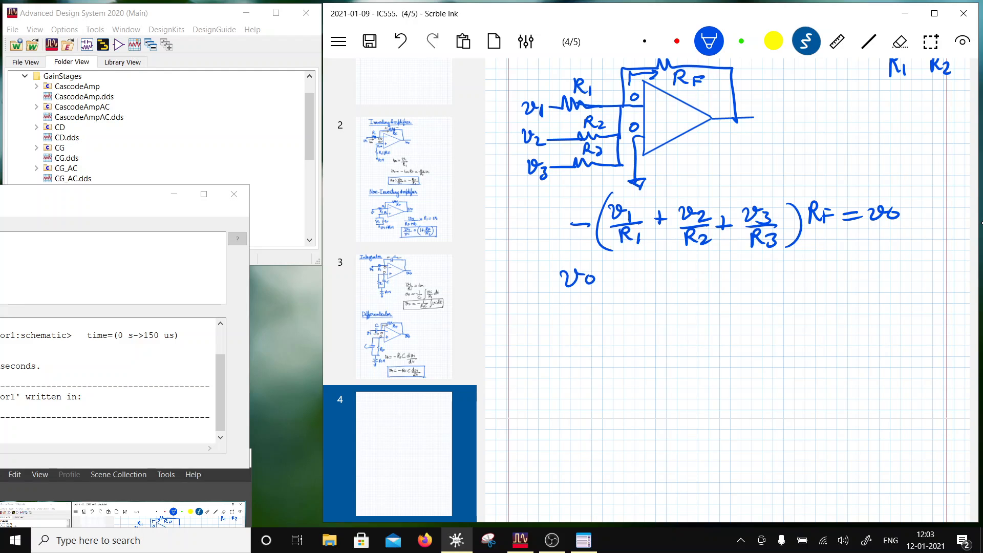
left_click_drag(608, 283, 625, 282)
left_click_drag(609, 288, 673, 289)
left_click_drag(674, 276, 683, 275)
left_click_drag(674, 284, 681, 283)
- Complete the rearranged equation with the bracketed sum (v1/R1 + v2/R2 + v3/R3)
left_click_drag(715, 254, 709, 302)
left_click_drag(713, 265, 727, 266)
mouse_move(734, 279)
left_mouse_down()
mouse_move(740, 270)
mouse_move(718, 281)
mouse_move(731, 291)
mouse_move(784, 264)
mouse_move(794, 277)
mouse_move(780, 292)
left_mouse_up()
left_click_drag(783, 287, 795, 295)
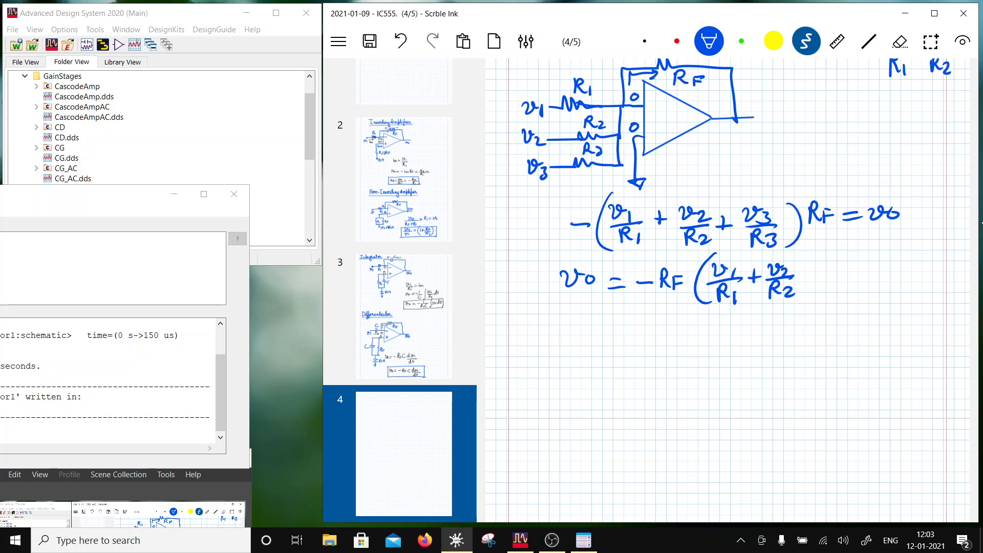
mouse_move(828, 260)
left_mouse_down()
mouse_move(849, 261)
mouse_move(855, 277)
left_mouse_up()
mouse_move(830, 286)
left_mouse_down()
mouse_move(831, 302)
mouse_move(841, 300)
left_mouse_up()
left_click_drag(843, 285, 852, 301)
left_click_drag(867, 250, 854, 304)
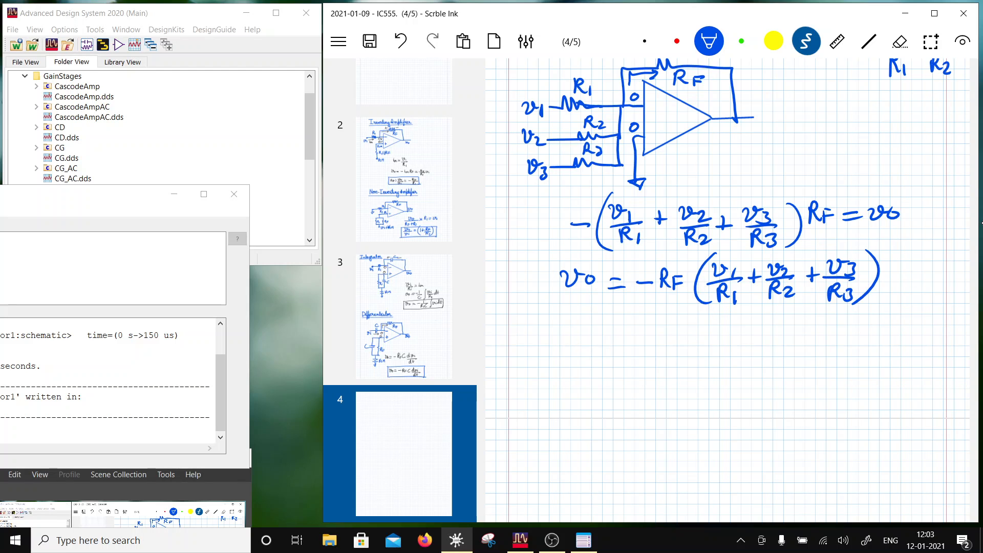
- Mark the − and + signs at the inputs of the second op-amp
scroll(727, 290, "down", 1)
scroll(727, 291, "up", 2)
scroll(727, 290, "down", 1)
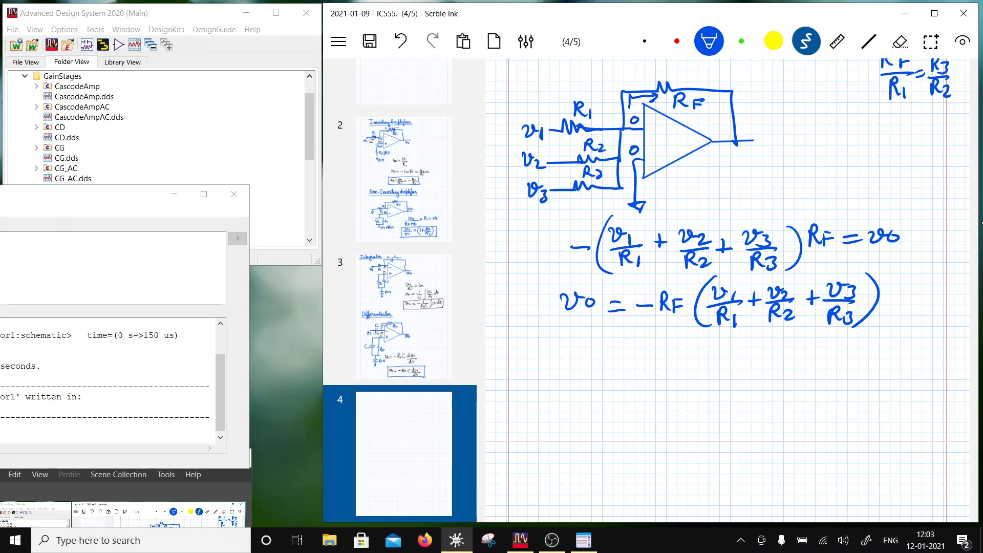
left_click_drag(650, 131, 664, 130)
left_click_drag(657, 146, 654, 162)
- Write the heading R-2R below the summing equations at the start of page 5 and underline it
scroll(727, 290, "down", 10)
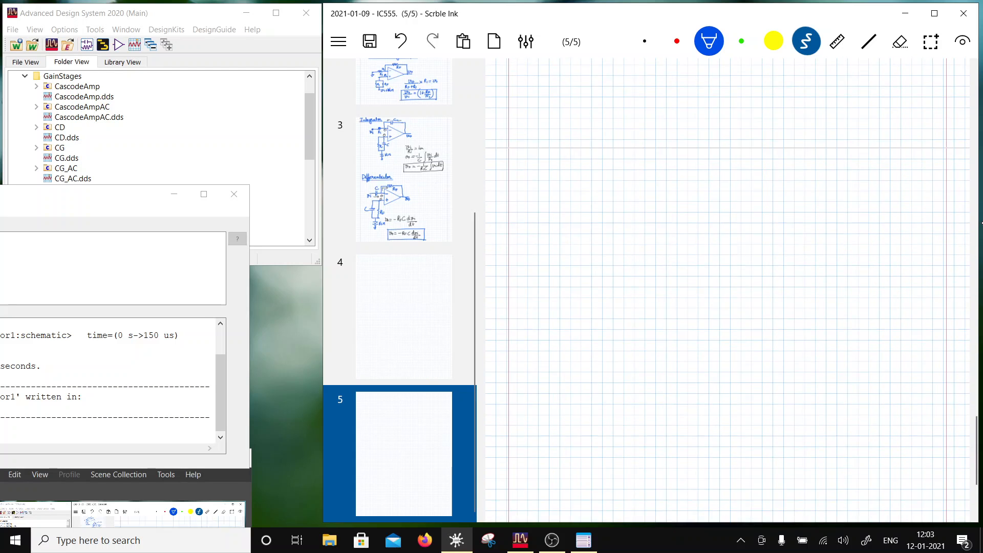
scroll(727, 290, "up", 3)
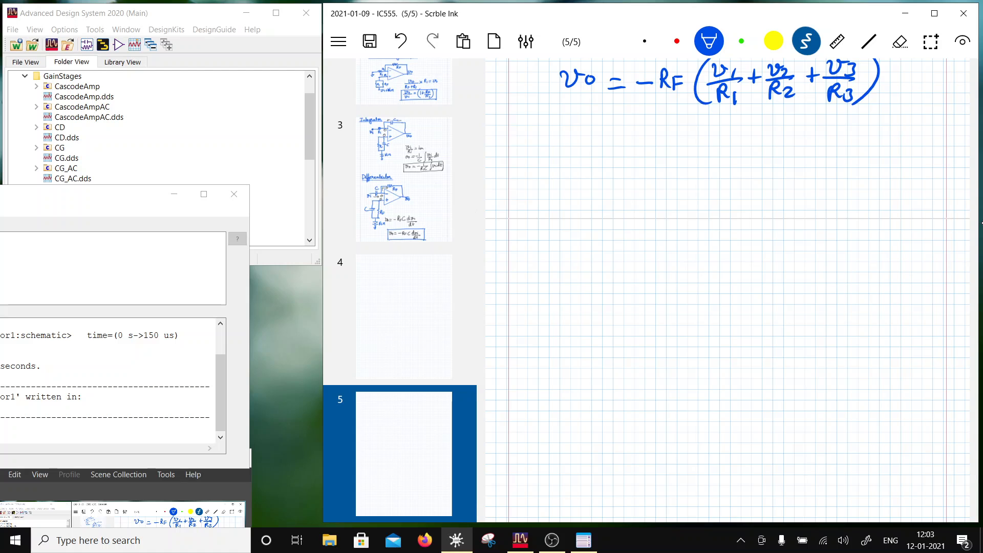
mouse_move(555, 233)
left_mouse_down()
mouse_move(554, 260)
mouse_move(588, 245)
left_mouse_up()
left_click_drag(592, 236, 613, 254)
left_click_drag(614, 234, 628, 253)
scroll(727, 290, "down", 4)
left_click_drag(541, 181, 640, 178)
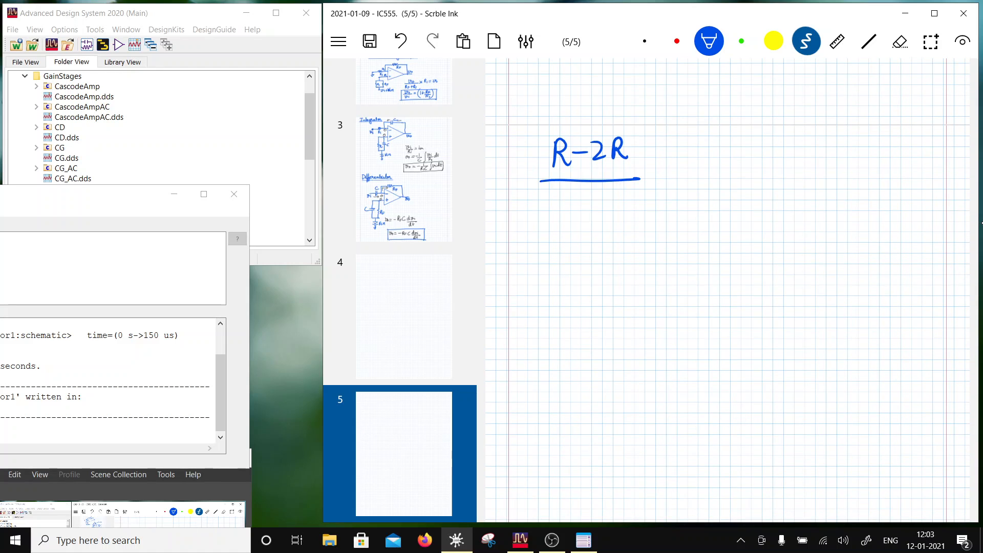
- Draw a box around the equation vo = −RF(v1/R1 + v2/R2 + v3/R3)
scroll(727, 290, "up", 9)
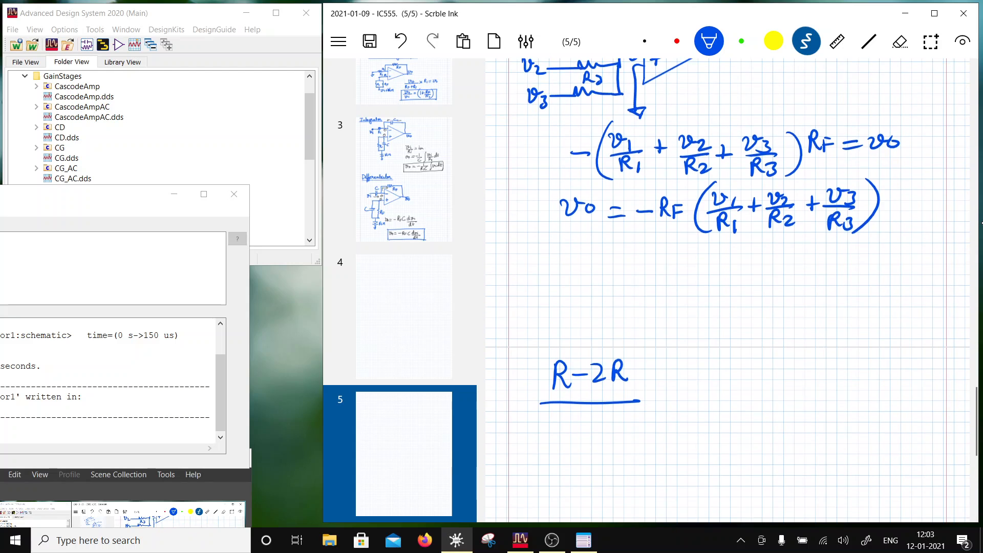
mouse_move(546, 187)
left_mouse_down()
mouse_move(547, 254)
mouse_move(883, 175)
mouse_move(893, 247)
mouse_move(537, 260)
left_mouse_up()
- Write the title Difference Amp above the first op-amp circuit on page 4 and underline it
scroll(727, 291, "up", 14)
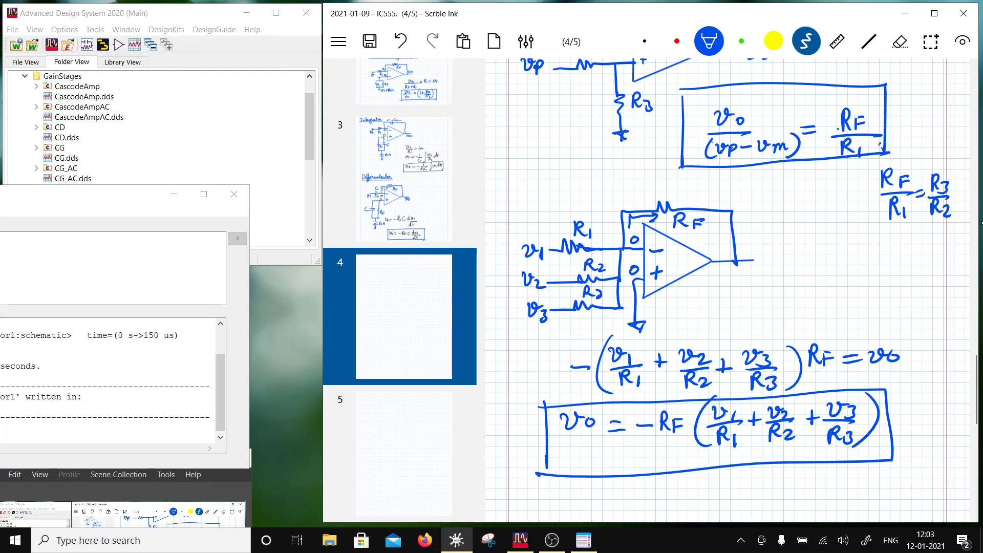
scroll(727, 290, "up", 2)
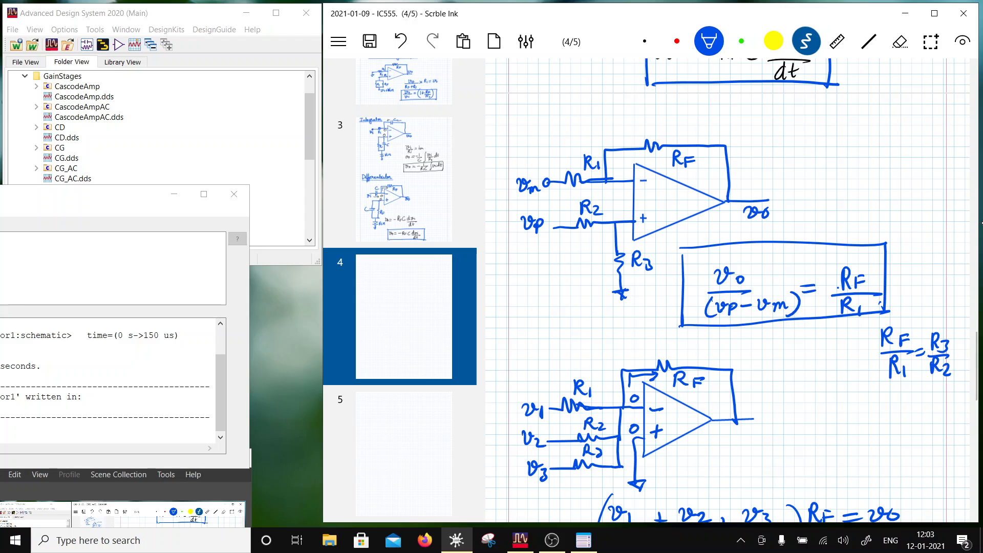
left_click_drag(525, 109, 525, 134)
mouse_move(547, 122)
left_mouse_down()
mouse_move(552, 156)
mouse_move(572, 123)
mouse_move(699, 118)
left_mouse_up()
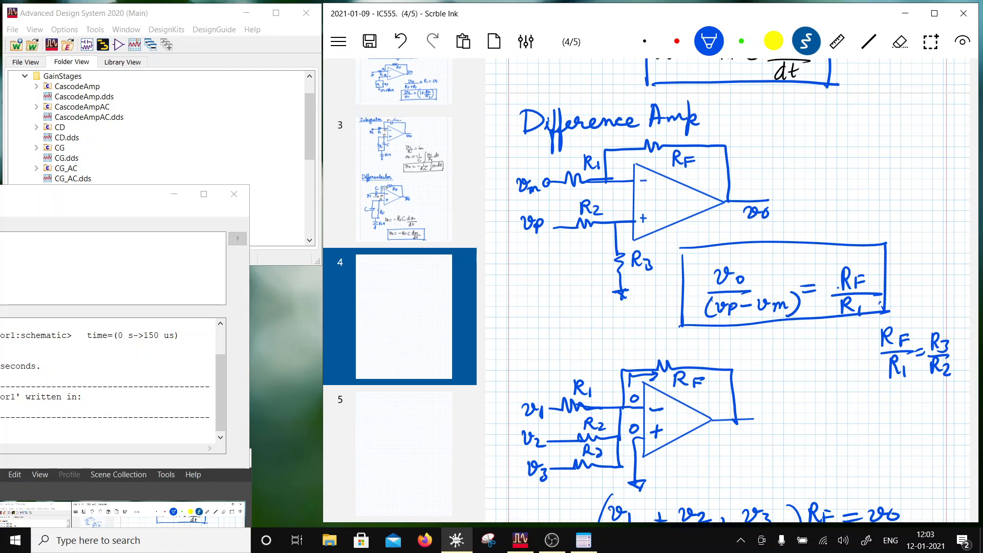
left_click_drag(521, 136, 715, 131)
scroll(727, 286, "down", 5)
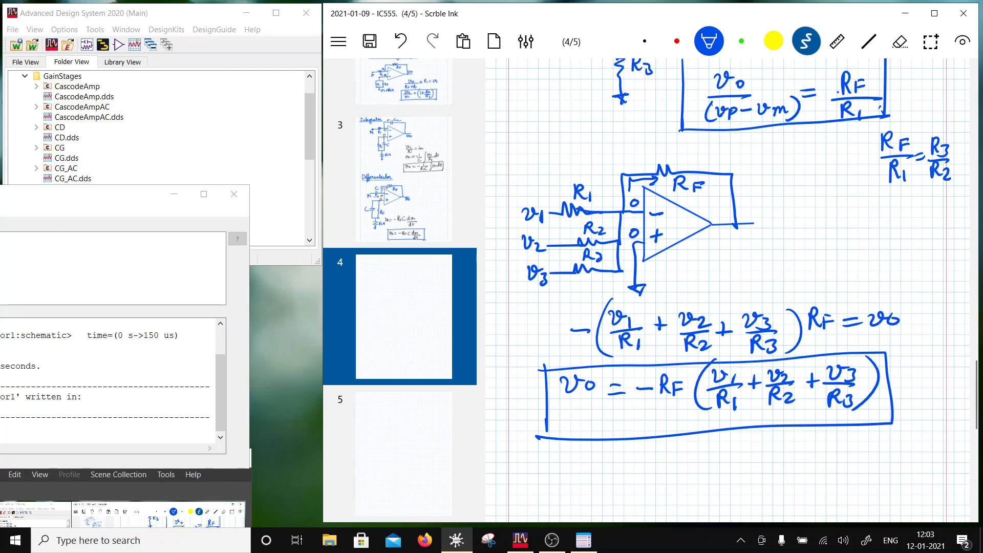
- Write the title Summing Amp above the second op-amp circuit and underline it
left_click_drag(535, 148, 528, 160)
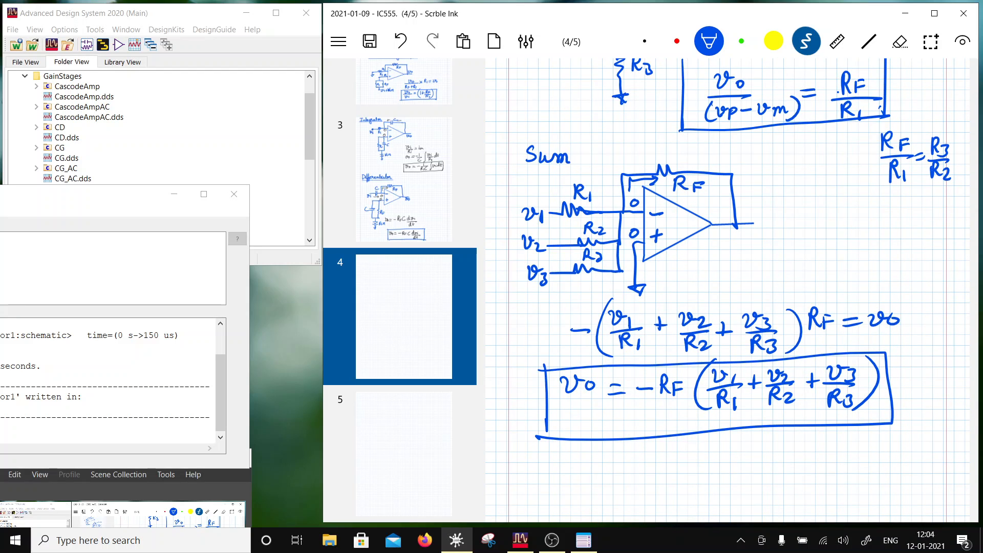
mouse_move(597, 163)
left_mouse_down()
mouse_move(605, 155)
mouse_move(609, 178)
left_mouse_up()
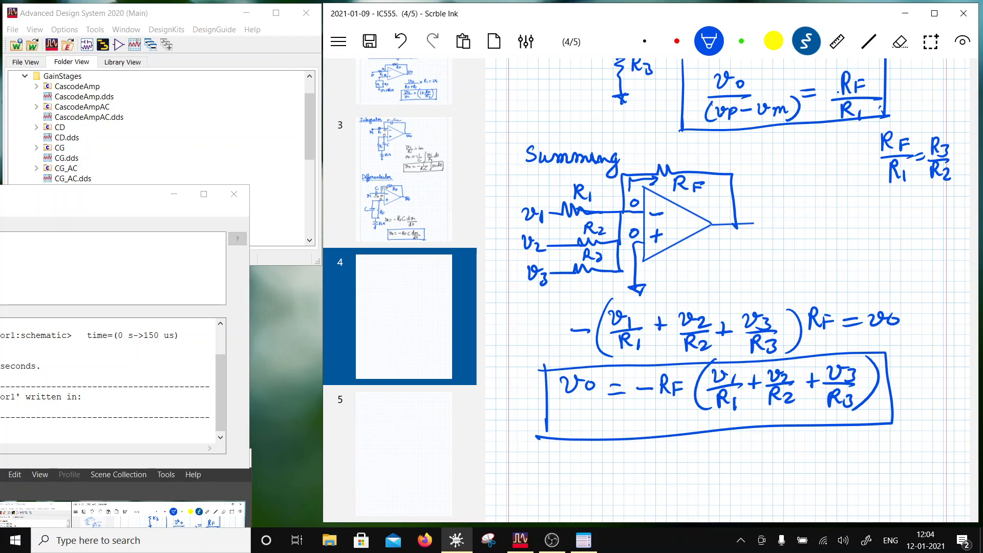
left_click_drag(655, 144, 668, 155)
left_click_drag(526, 164, 666, 160)
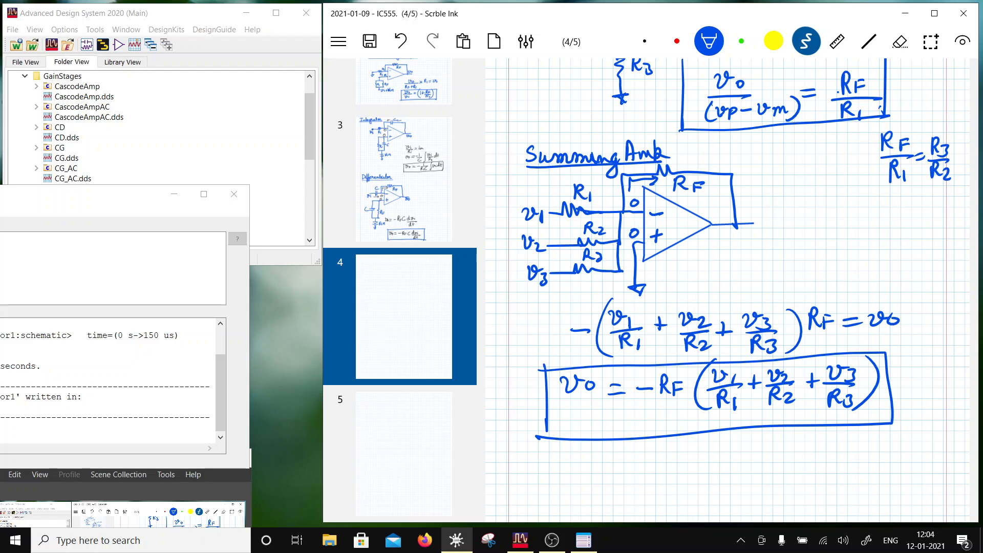
- Below the R-2R heading, draw a grounded 2R resistor joined by a wire to a second 2R branch ending in a terminal labelled v0
scroll(727, 287, "down", 6)
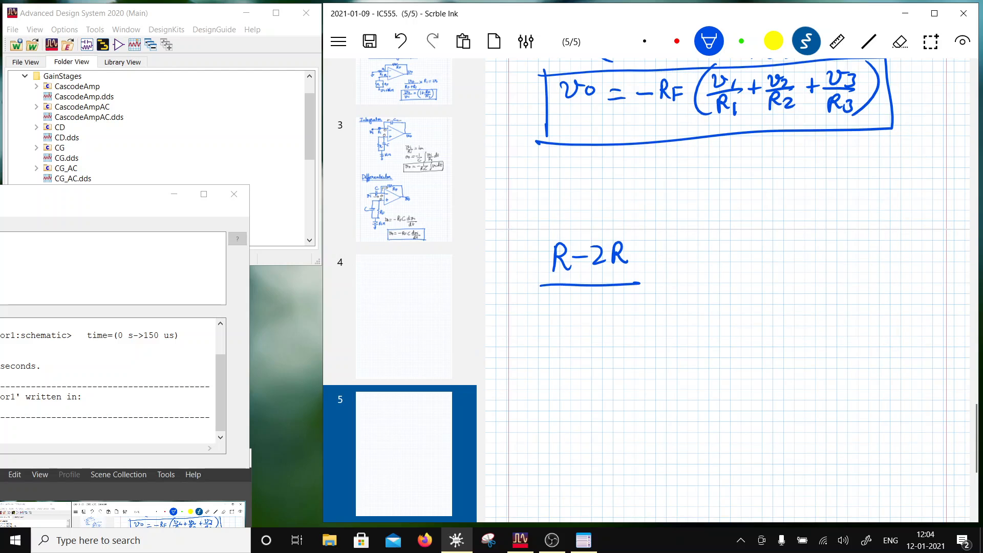
scroll(727, 287, "down", 3)
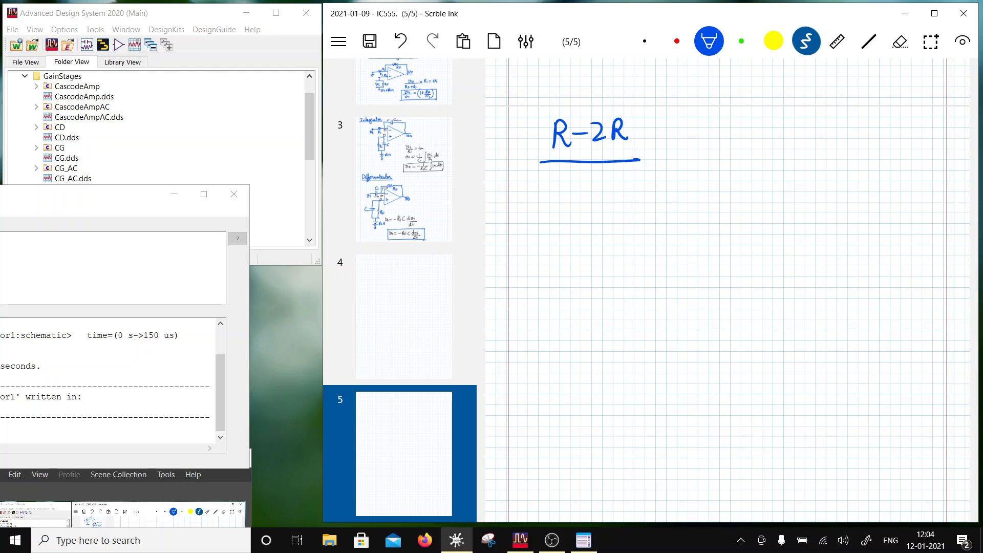
left_click_drag(562, 217, 558, 271)
left_click_drag(527, 237, 536, 251)
mouse_move(541, 236)
left_mouse_down()
mouse_move(541, 250)
mouse_move(567, 268)
left_mouse_up()
left_click_drag(560, 218, 625, 217)
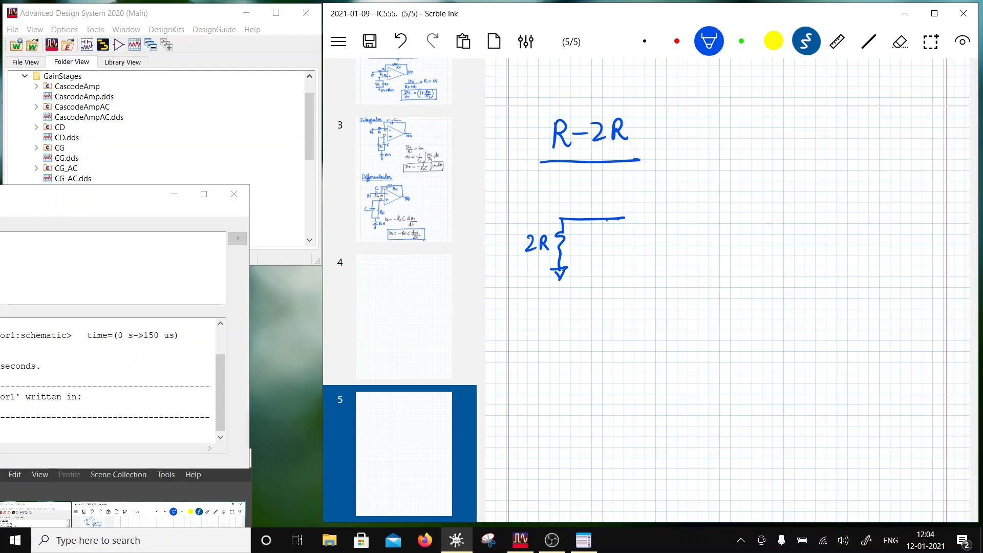
mouse_move(608, 220)
left_mouse_down()
mouse_move(604, 314)
mouse_move(619, 309)
left_mouse_up()
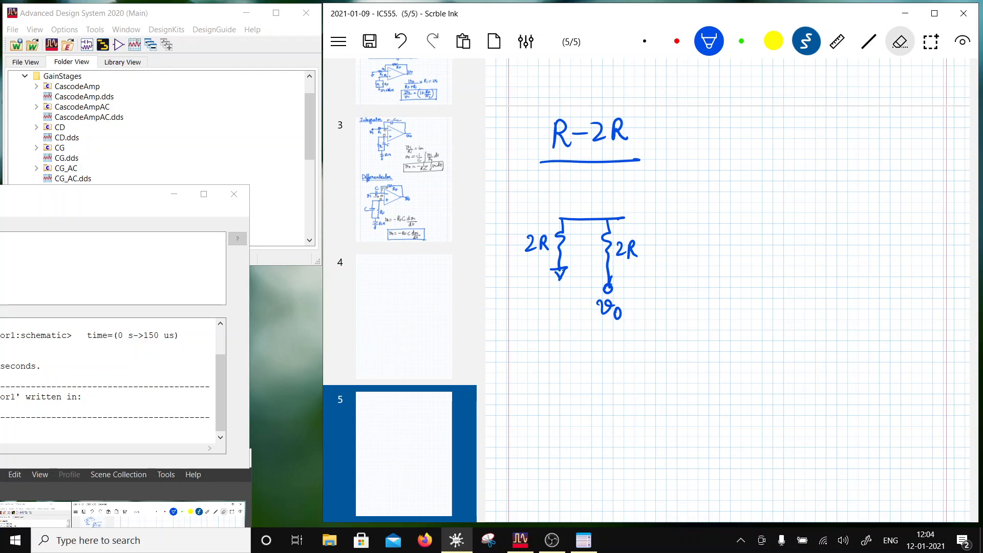
- Erase the v0 label under the second 2R branch and write a0 in its place
left_click(900, 41)
mouse_move(601, 304)
left_mouse_down()
mouse_move(619, 307)
mouse_move(610, 312)
left_mouse_up()
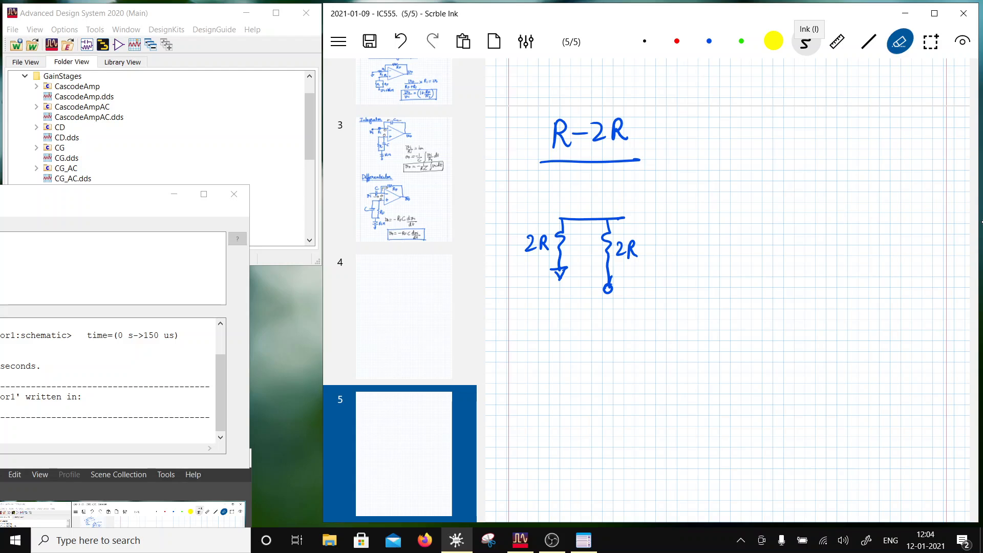
left_click(806, 41)
mouse_move(609, 303)
left_mouse_down()
mouse_move(614, 316)
mouse_move(622, 305)
left_mouse_up()
- Extend the ladder with a series resistor R and a 2R branch ending at terminal a1
mouse_move(618, 218)
left_mouse_down()
mouse_move(691, 211)
mouse_move(688, 280)
left_mouse_up()
left_click_drag(695, 233, 706, 247)
left_click_drag(710, 250, 717, 231)
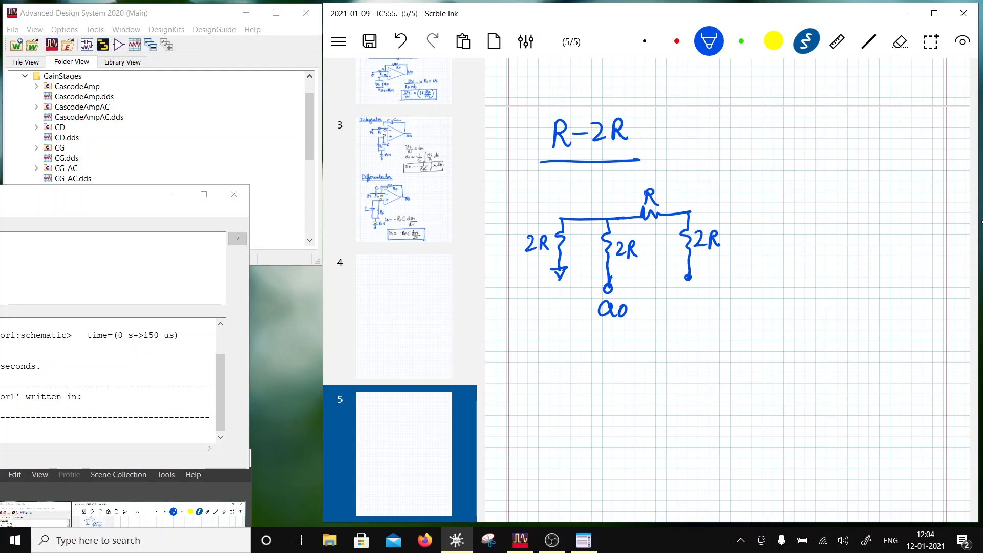
left_click_drag(689, 294, 697, 307)
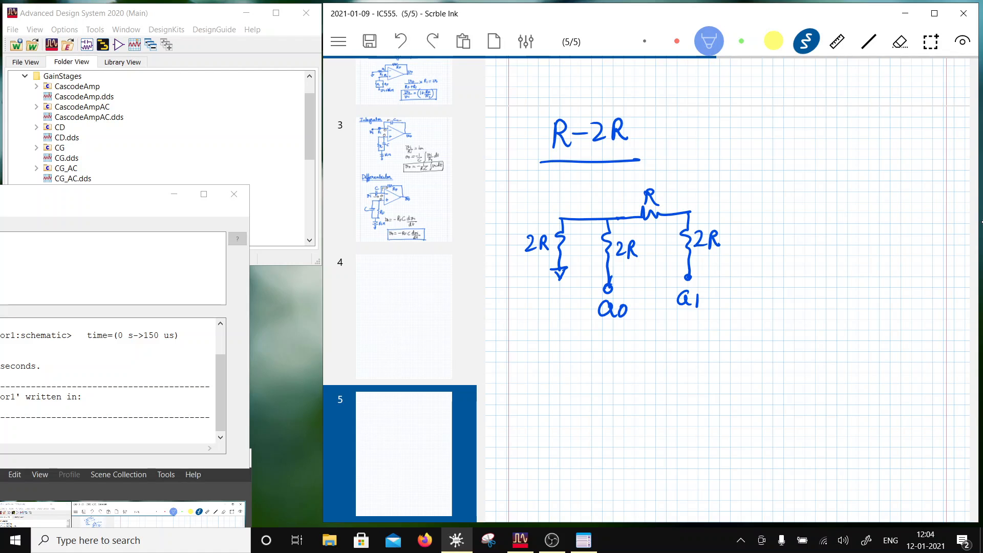
- Bring the OBS window to the front and move it further into view
left_click(220, 484)
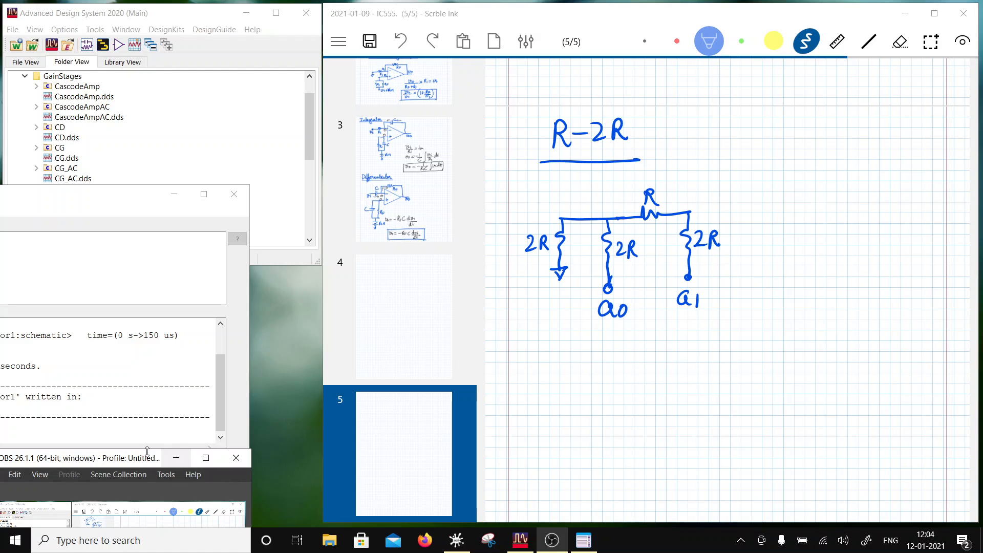
left_click_drag(147, 453, 126, 453)
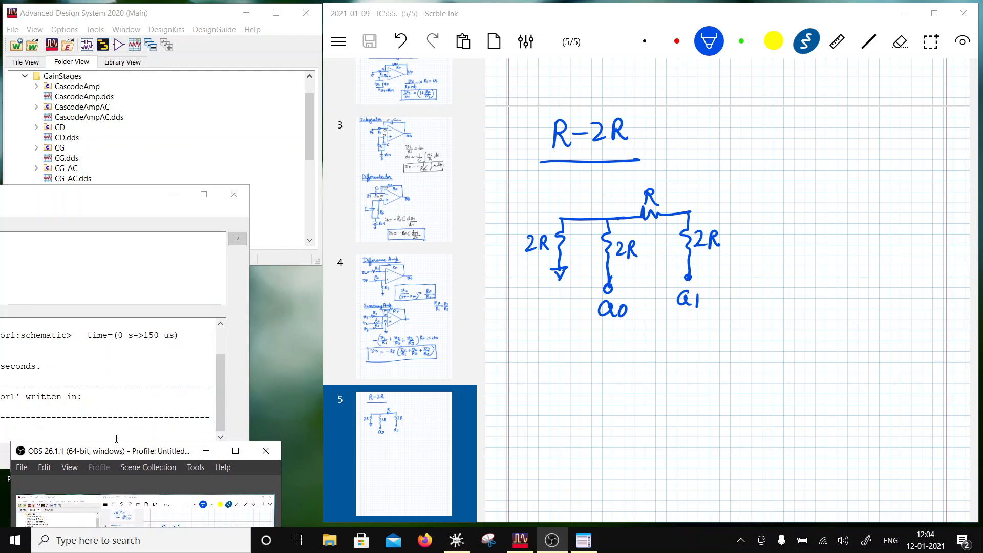
- Extend the ladder after a1 with a second series resistor R and a branch labelled 2R ending at terminal a2
left_click(691, 212)
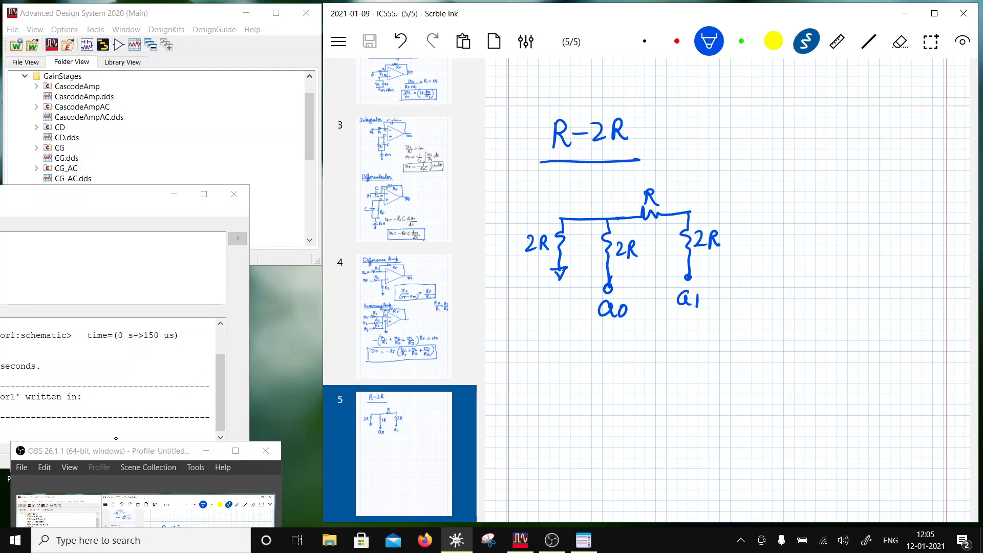
left_click_drag(712, 209, 757, 208)
mouse_move(708, 182)
left_mouse_down()
mouse_move(708, 196)
mouse_move(726, 197)
mouse_move(753, 236)
mouse_move(757, 282)
left_mouse_up()
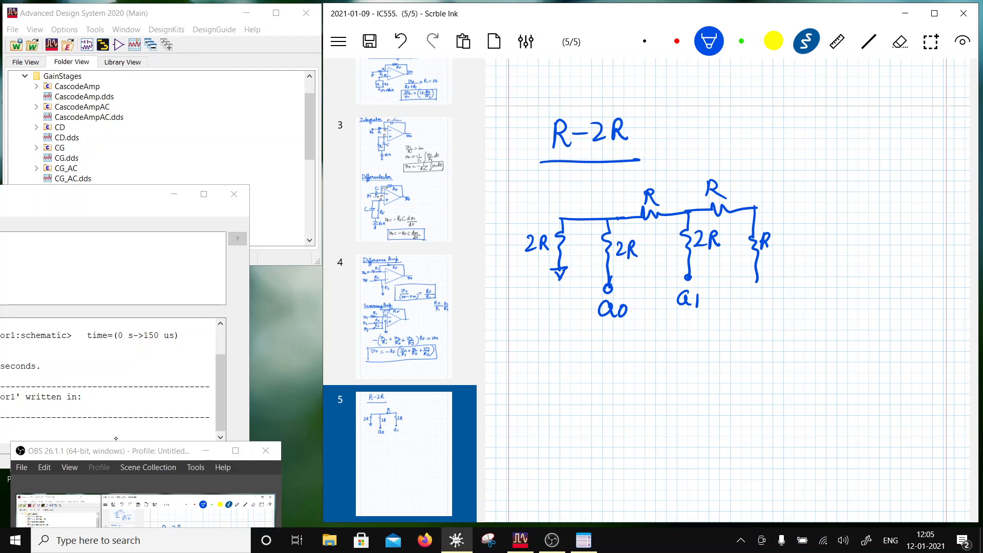
left_click(899, 41)
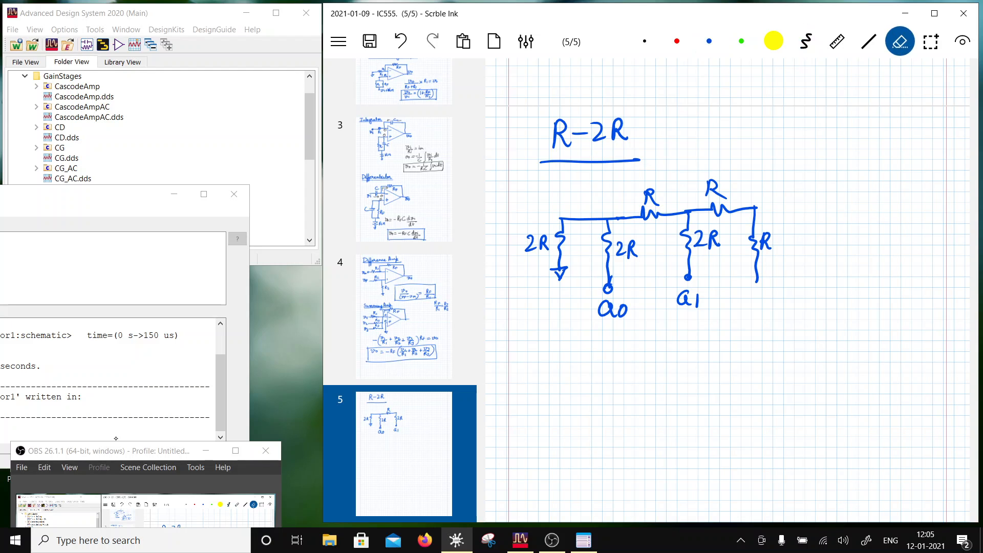
mouse_move(759, 234)
left_mouse_down()
mouse_move(768, 247)
mouse_move(788, 247)
left_mouse_up()
left_click(709, 41)
left_click_drag(757, 280, 757, 287)
mouse_move(753, 297)
left_mouse_down()
mouse_move(748, 306)
mouse_move(772, 310)
left_mouse_up()
- Add a third series resistor R and a 2R branch ending at terminal a3, and extend the wire past that node
mouse_move(757, 208)
left_mouse_down()
mouse_move(833, 203)
mouse_move(809, 223)
mouse_move(831, 229)
mouse_move(831, 279)
left_mouse_up()
mouse_move(805, 245)
left_mouse_down()
mouse_move(814, 257)
mouse_move(825, 244)
left_mouse_up()
left_click_drag(826, 290, 834, 305)
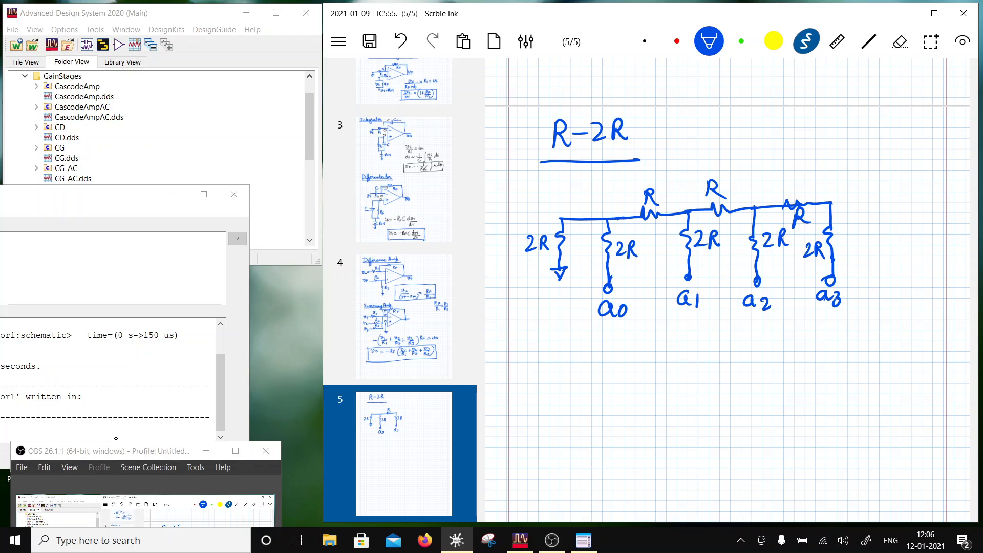
left_click_drag(831, 203, 859, 203)
left_click_drag(861, 162, 857, 214)
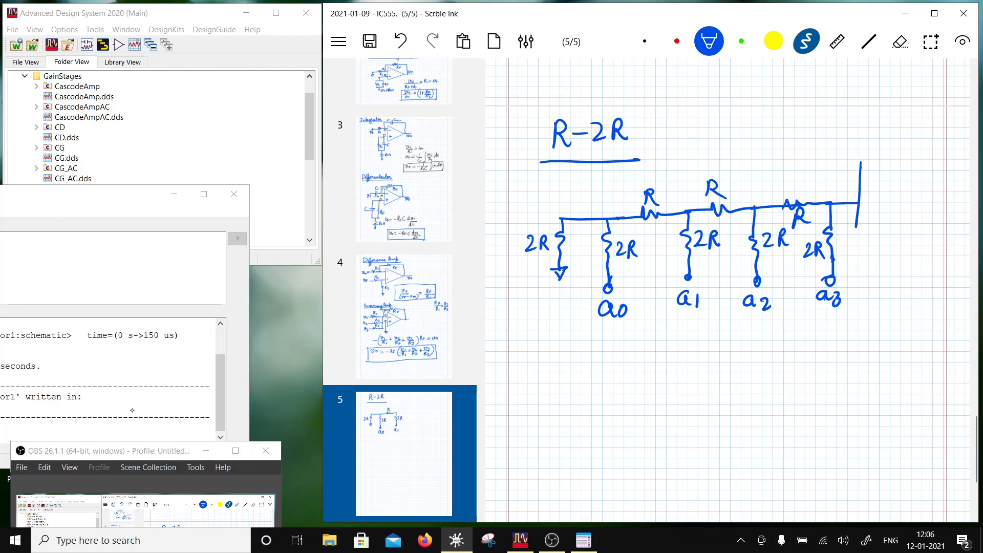
left_click(900, 42)
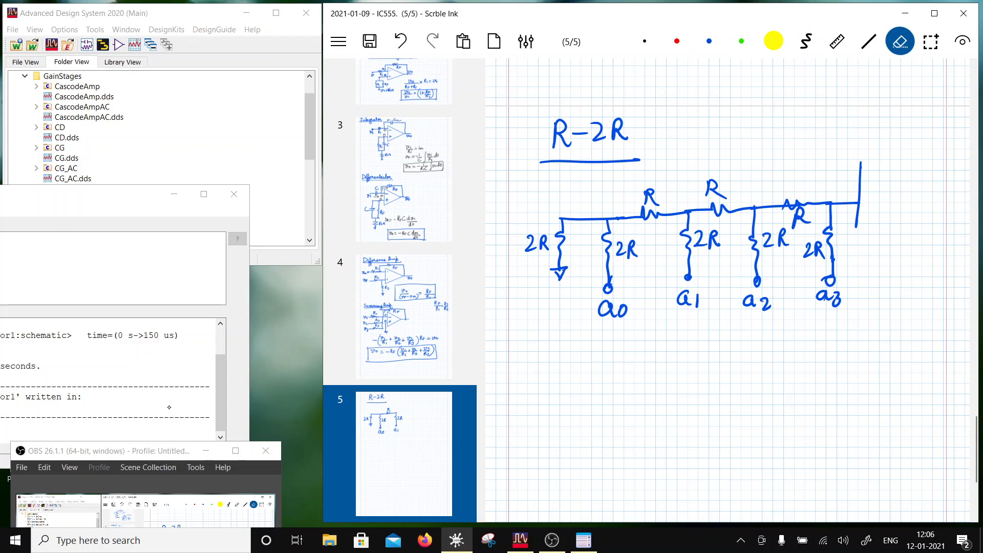
left_click_drag(862, 169, 861, 165)
mouse_move(861, 218)
left_mouse_down()
mouse_move(859, 193)
mouse_move(860, 208)
left_mouse_up()
left_click(709, 41)
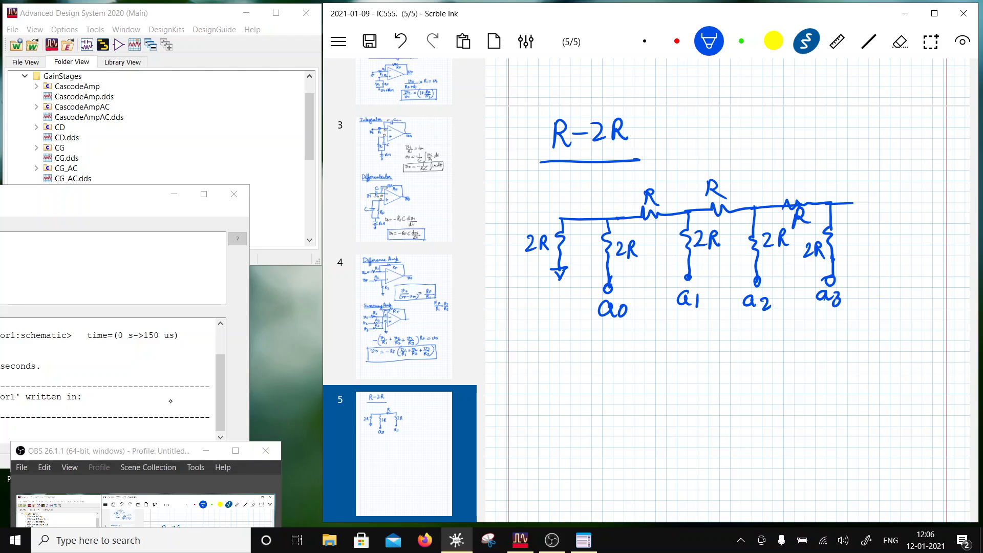
- Draw the op-amp triangle at the end of the ladder wire and mark its − and + inputs
mouse_move(855, 184)
left_mouse_down()
mouse_move(855, 249)
mouse_move(916, 210)
left_mouse_up()
left_click_drag(853, 178, 916, 208)
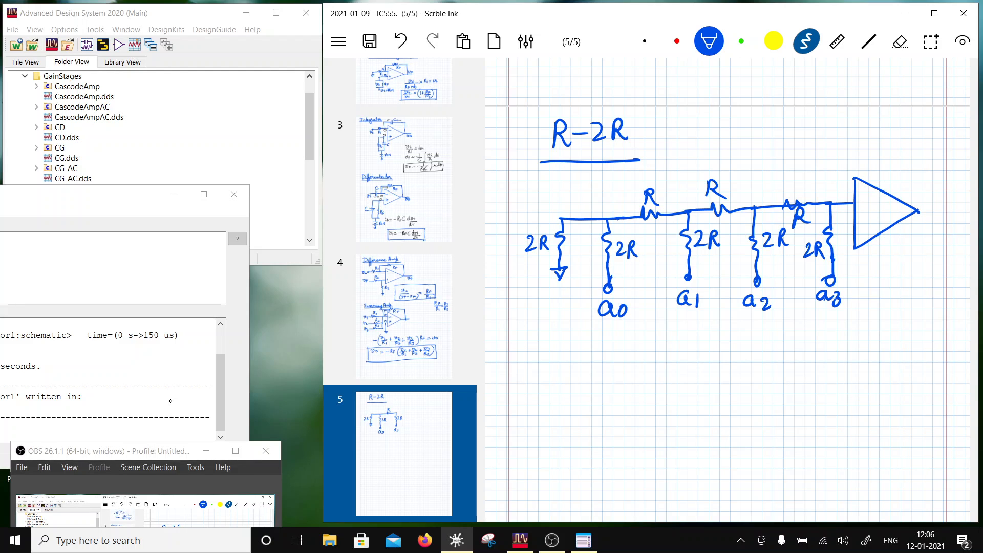
left_click_drag(862, 221, 874, 221)
- Label the resistor at the op-amp's + input R/2 and replace its ground symbol with a terminal labelled VCM
left_click_drag(863, 259, 862, 275)
left_click_drag(862, 260, 870, 274)
mouse_move(874, 258)
left_mouse_down()
mouse_move(868, 278)
mouse_move(882, 277)
left_mouse_up()
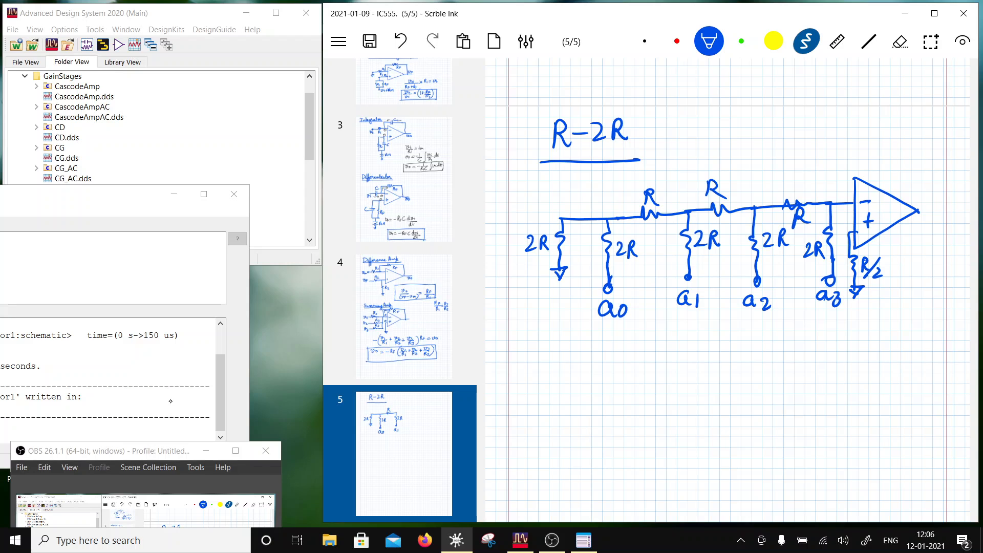
left_click(900, 42)
left_click_drag(855, 296, 855, 293)
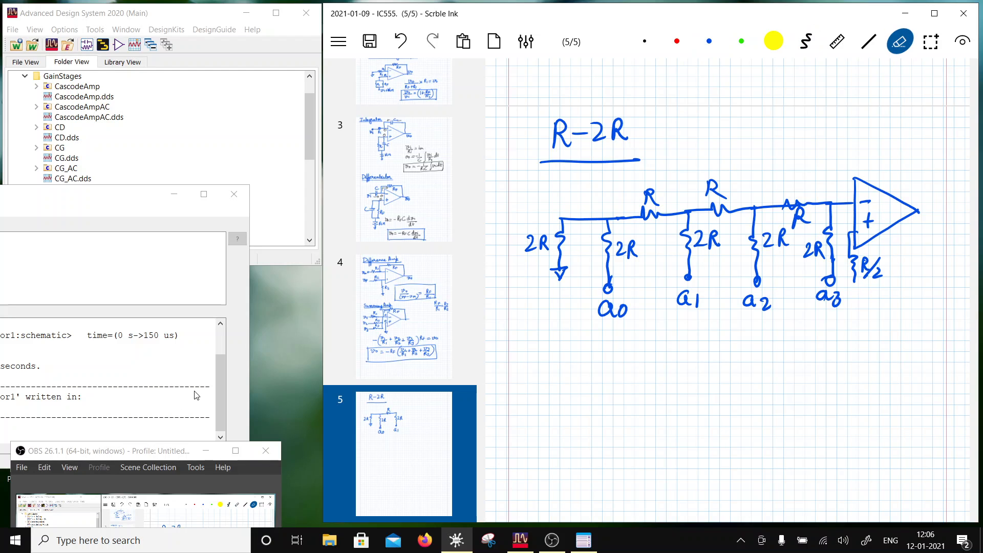
left_click(806, 41)
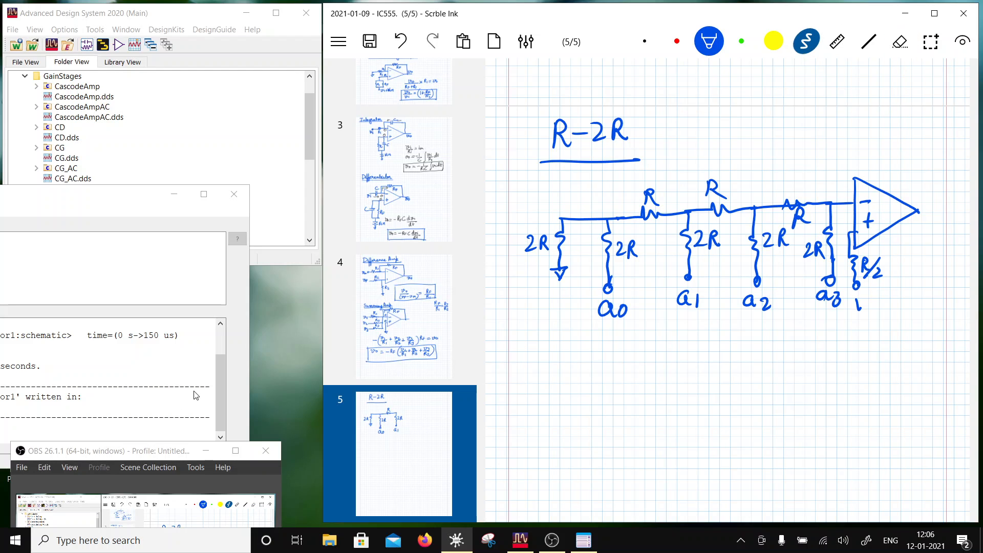
left_click_drag(876, 310, 883, 311)
- Draw the op-amp's output wire labelled v and a feedback resistor R from the output to the − input
left_click_drag(917, 210, 948, 208)
mouse_move(840, 203)
left_mouse_down()
mouse_move(840, 157)
mouse_move(879, 154)
mouse_move(922, 182)
mouse_move(925, 206)
left_mouse_up()
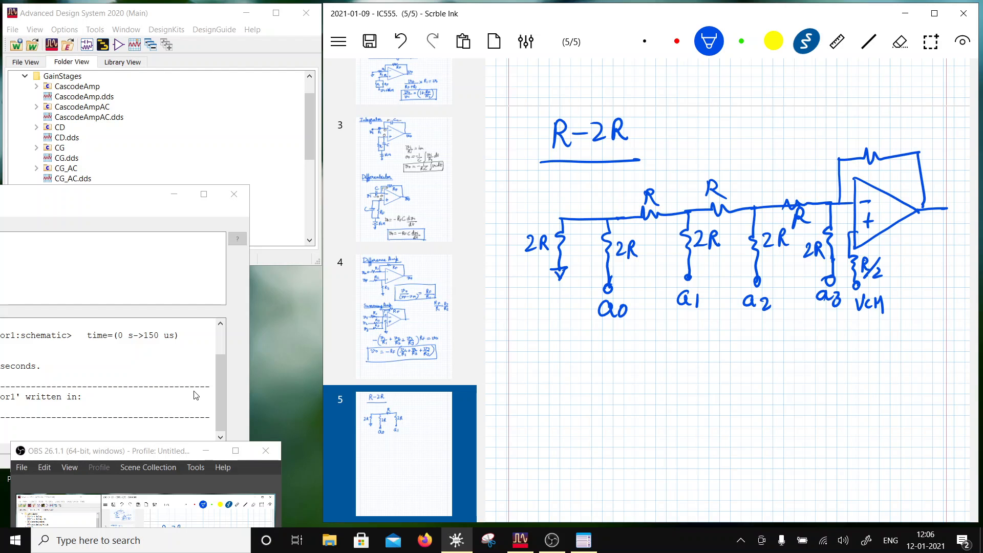
left_click_drag(882, 163, 899, 178)
left_click_drag(941, 204, 939, 232)
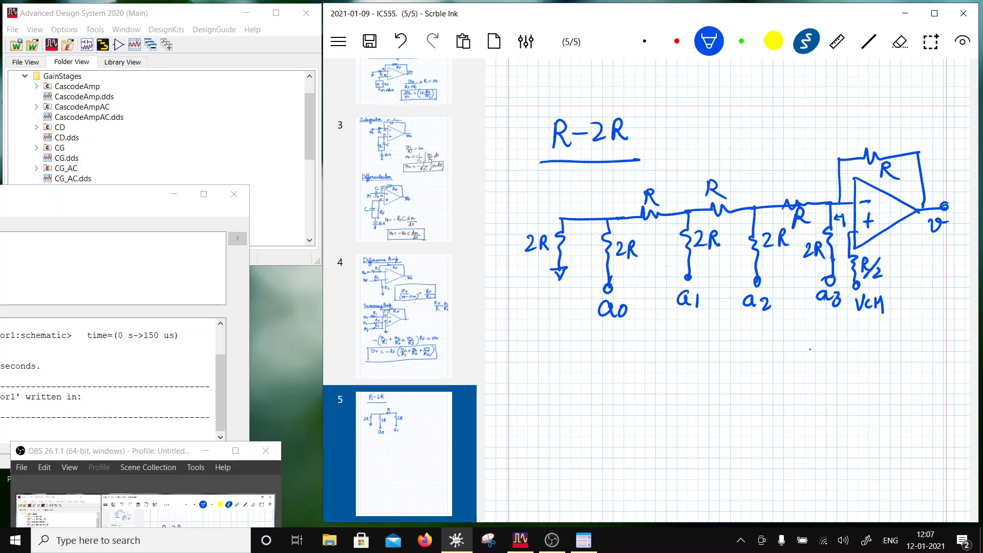
- Write −1 below the op-amp and the fractions a0/16 and a1/8 below the ladder
mouse_move(809, 350)
left_mouse_down()
mouse_move(835, 346)
mouse_move(847, 359)
left_mouse_up()
scroll(727, 286, "down", 2)
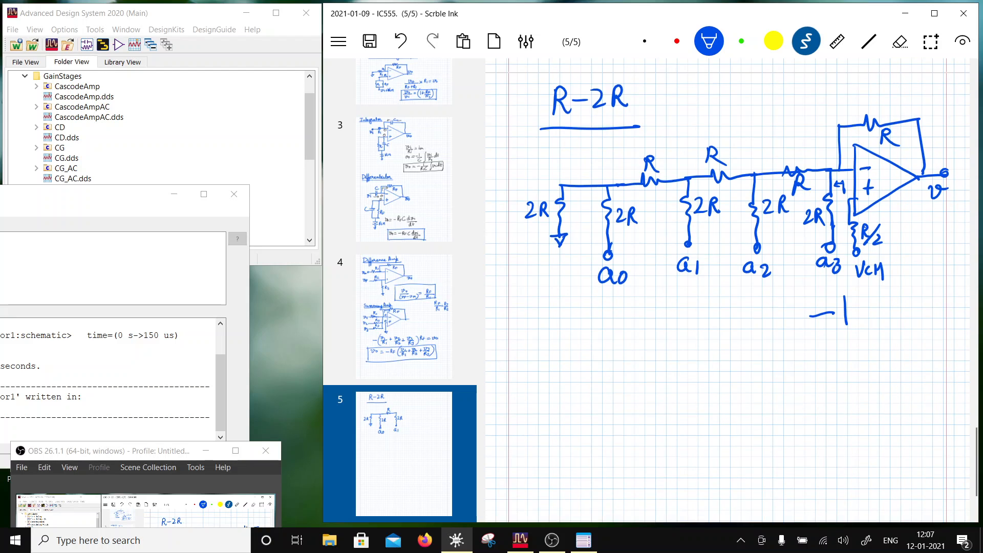
scroll(727, 286, "down", 2)
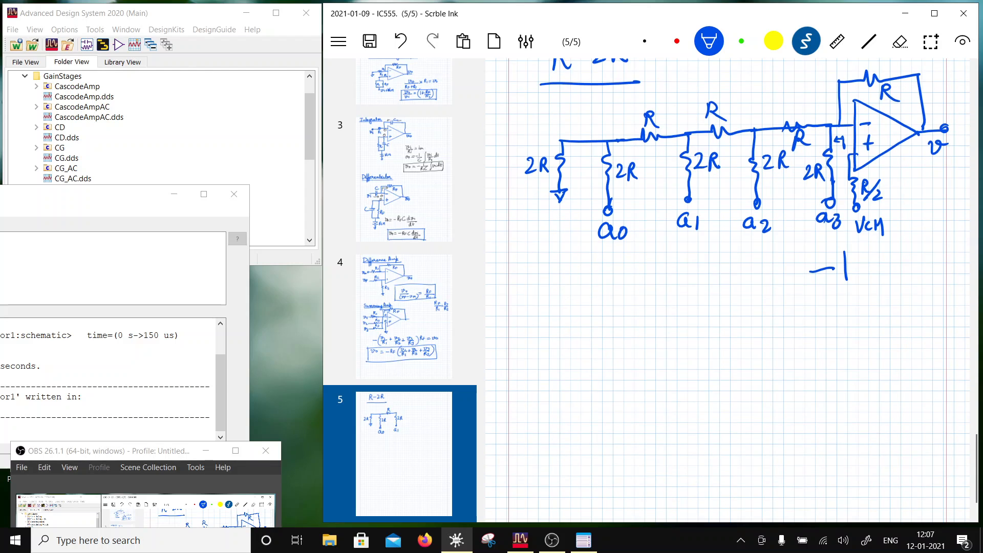
left_click_drag(589, 292, 588, 295)
left_click_drag(585, 319, 619, 305)
mouse_move(600, 318)
left_mouse_down()
mouse_move(598, 337)
mouse_move(608, 327)
left_mouse_up()
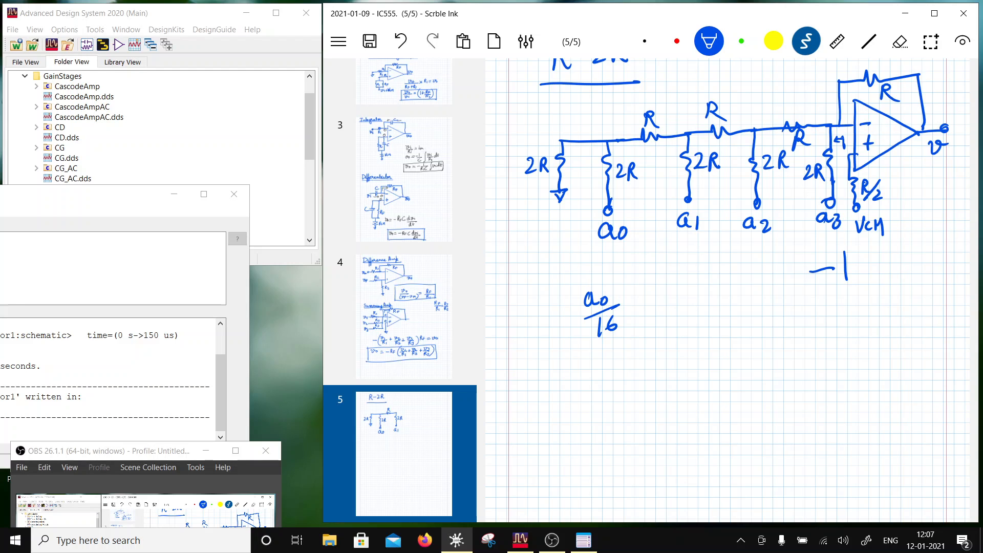
left_click_drag(667, 291, 666, 302)
mouse_move(673, 291)
left_mouse_down()
mouse_move(672, 304)
mouse_move(690, 305)
mouse_move(667, 319)
left_mouse_up()
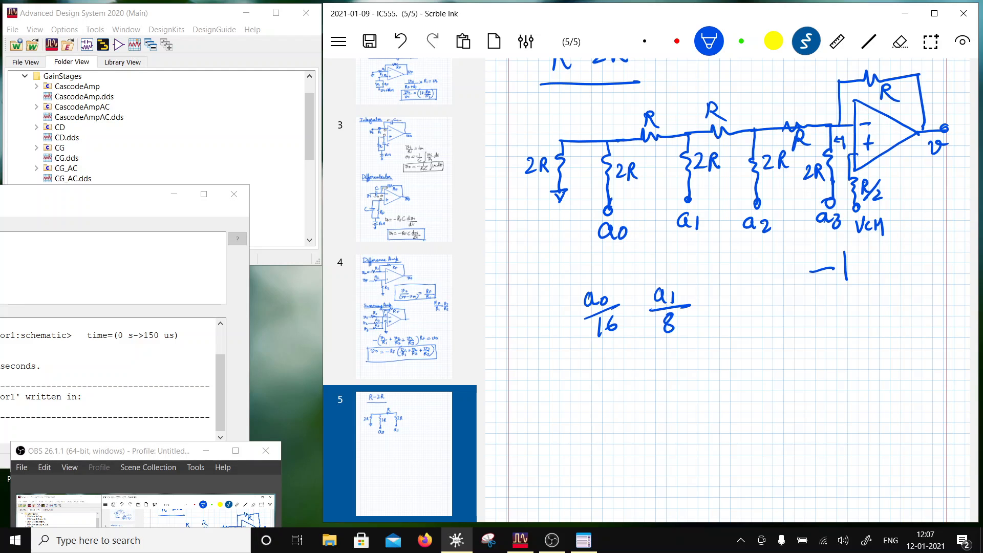
- Erase the two denominators and write 8 under a0 and 4 under a1 instead
left_click(900, 42)
mouse_move(673, 316)
left_mouse_down()
mouse_move(669, 330)
mouse_move(671, 314)
left_mouse_up()
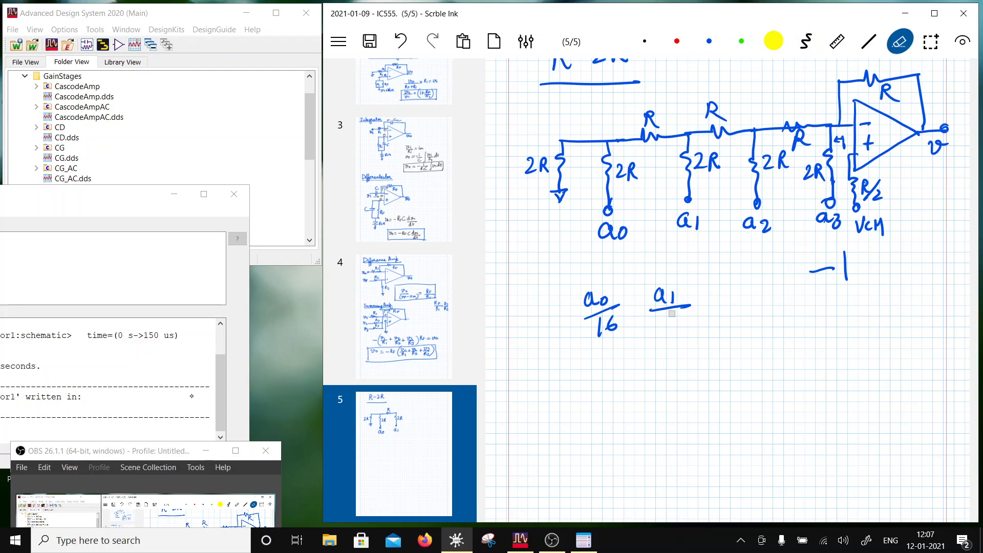
mouse_move(610, 320)
left_mouse_down()
mouse_move(597, 328)
mouse_move(618, 327)
mouse_move(611, 319)
left_mouse_up()
left_click(807, 40)
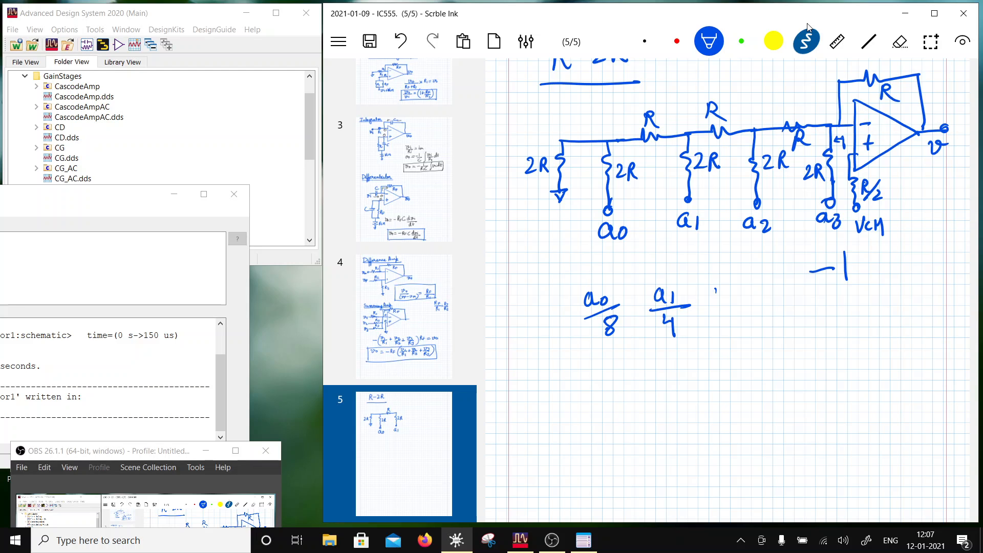
- Write the fractions a2/2 and a3/1 after a1/4 to complete the row
left_click_drag(716, 291, 743, 306)
left_click_drag(720, 320, 727, 328)
left_click_drag(777, 290, 781, 302)
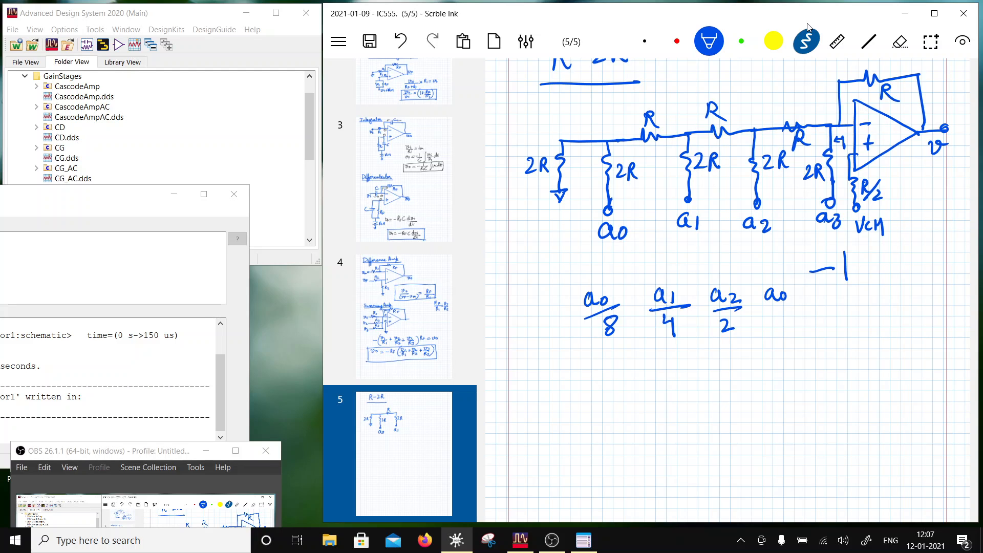
mouse_move(780, 291)
left_mouse_down()
mouse_move(785, 304)
mouse_move(802, 304)
left_mouse_up()
left_click_drag(781, 315, 782, 330)
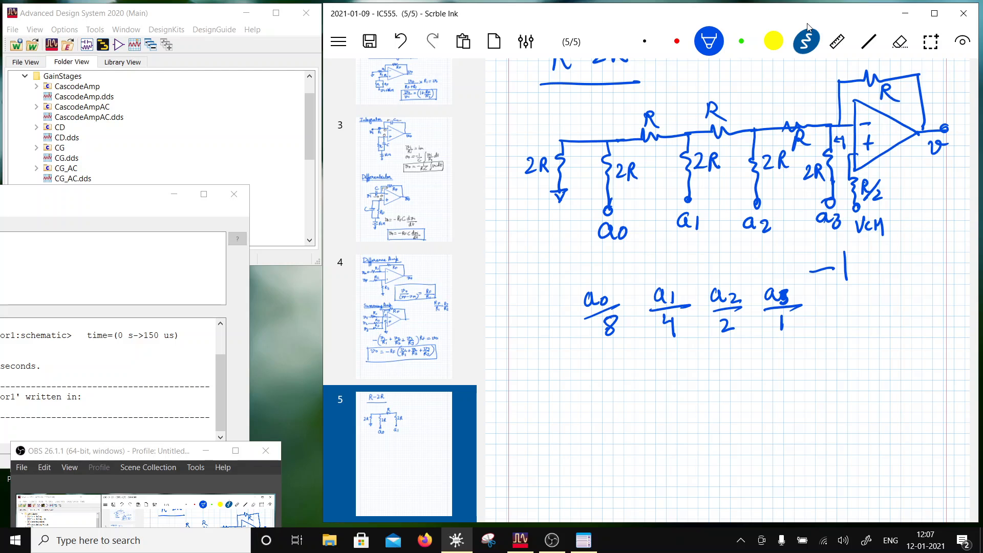
scroll(808, 26, "down", 2)
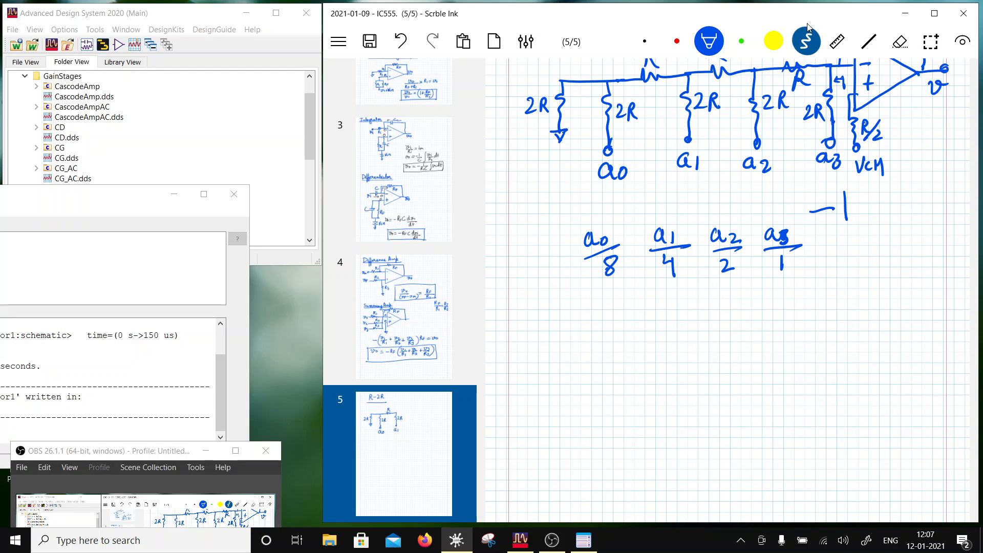
scroll(807, 26, "up", 5)
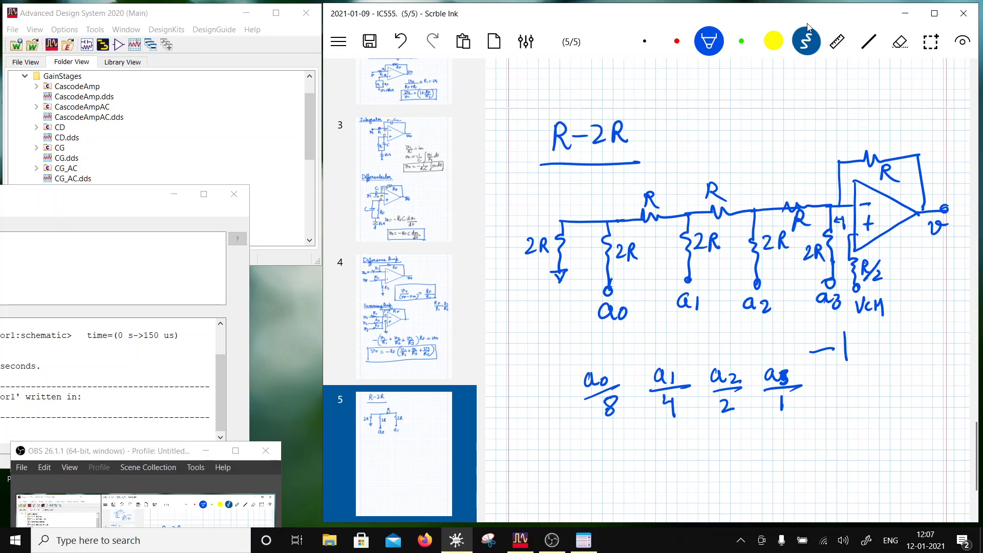
- Write the heading DAC below the row of fractions and underline it
scroll(807, 26, "down", 4)
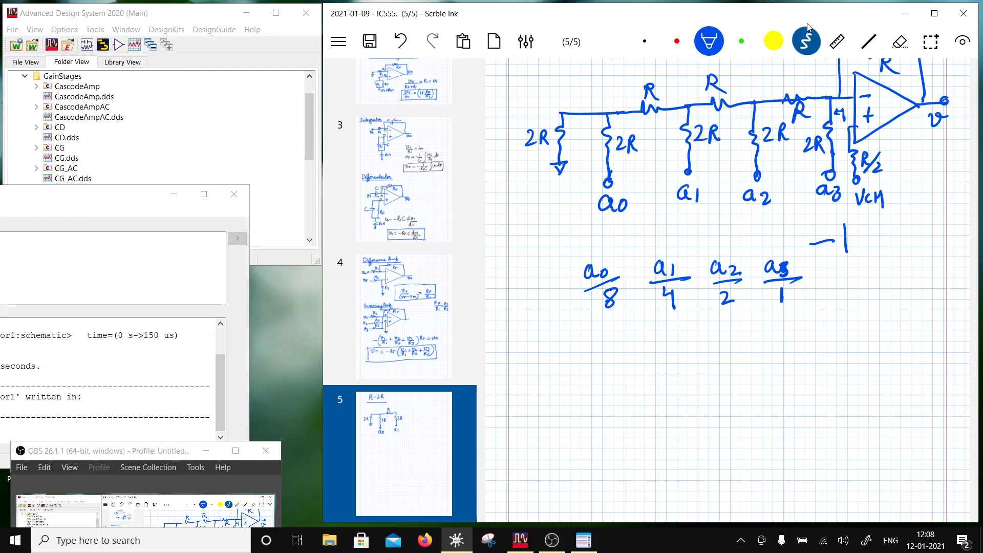
scroll(808, 27, "up", 4)
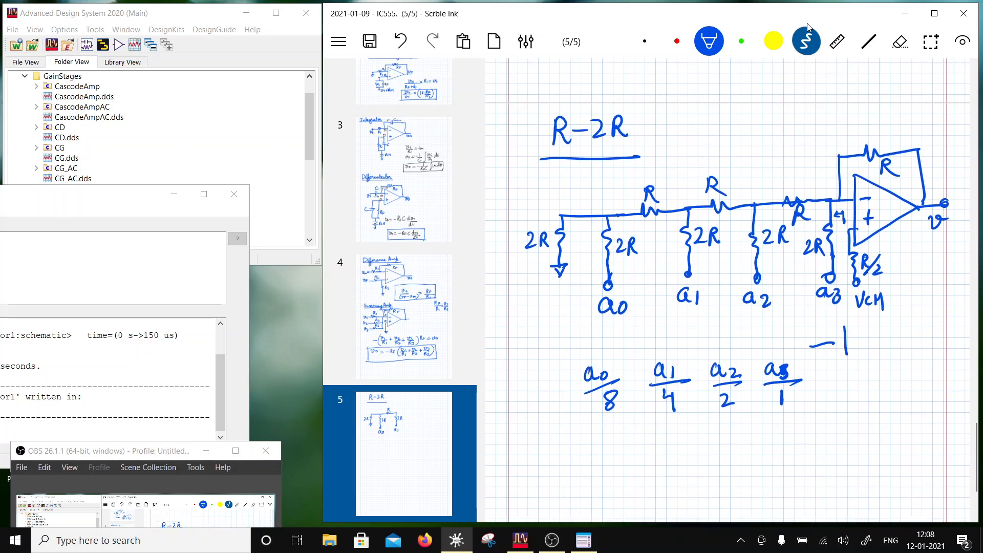
scroll(807, 26, "down", 4)
scroll(808, 26, "up", 3)
scroll(807, 26, "down", 4)
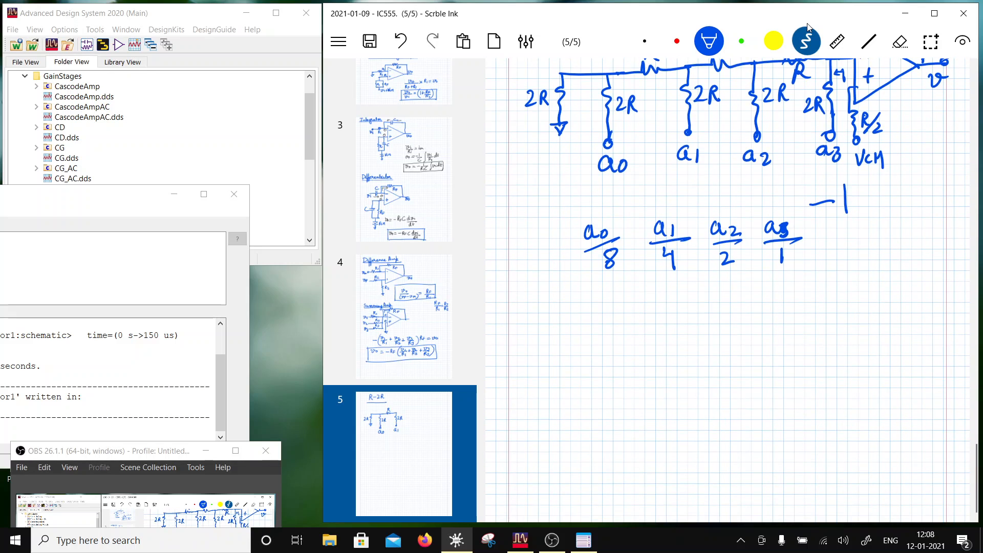
mouse_move(550, 290)
left_mouse_down()
mouse_move(548, 321)
mouse_move(589, 314)
mouse_move(592, 304)
left_mouse_up()
left_click_drag(617, 295, 618, 312)
left_click_drag(529, 329, 640, 333)
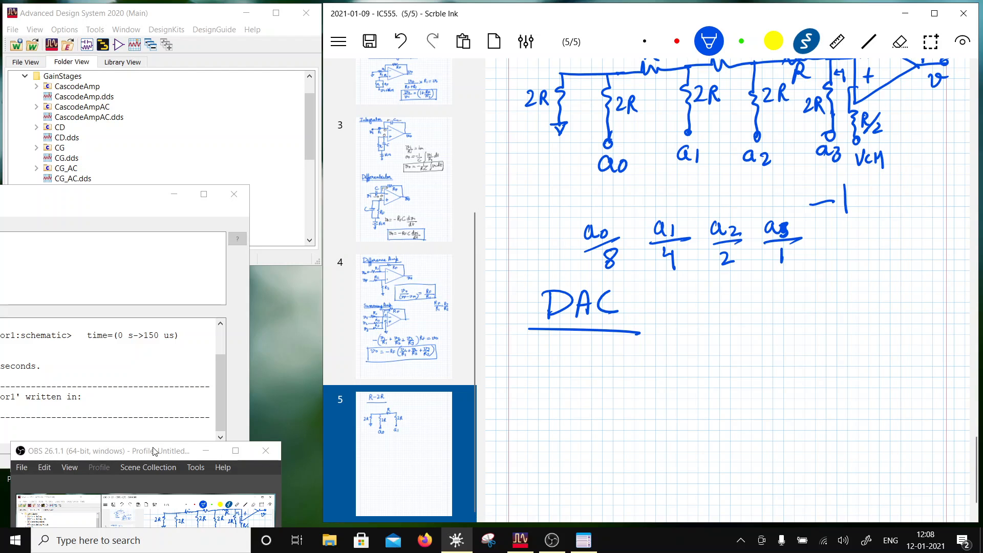
- Switch to the Advanced Design System main window and start copying the InvAmp cell into the OPAmpCkts folder
left_click_drag(155, 452, 163, 474)
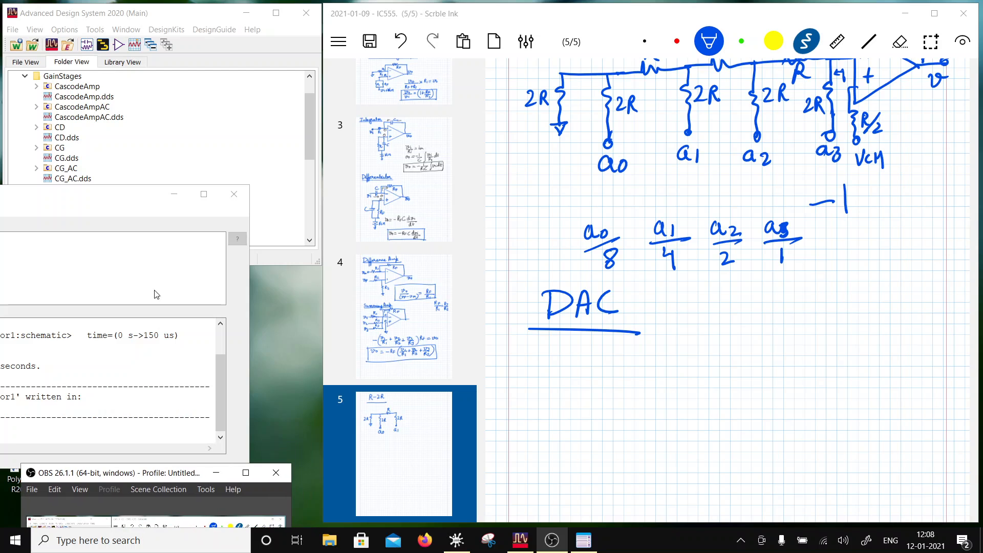
left_click_drag(163, 19, 291, 61)
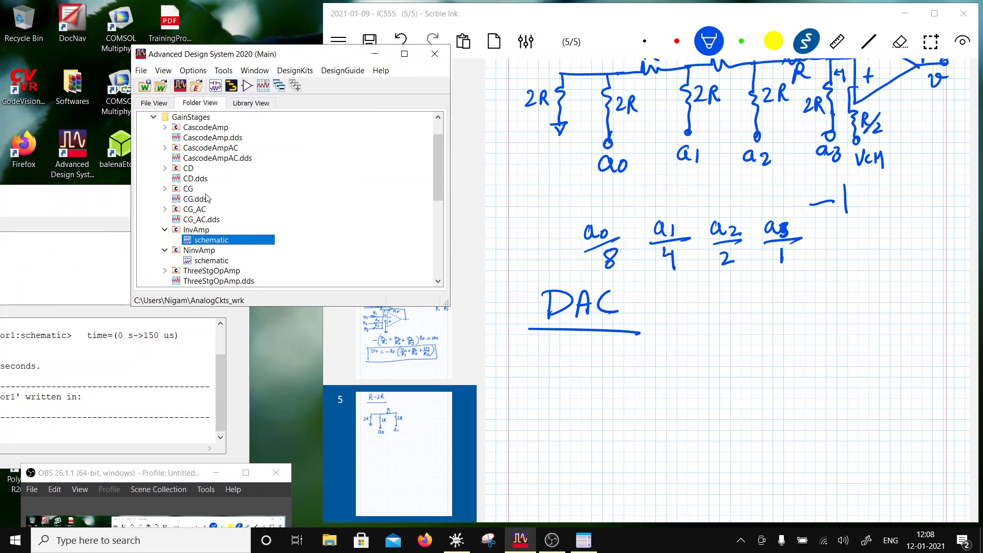
right_click(191, 237)
right_click(193, 230)
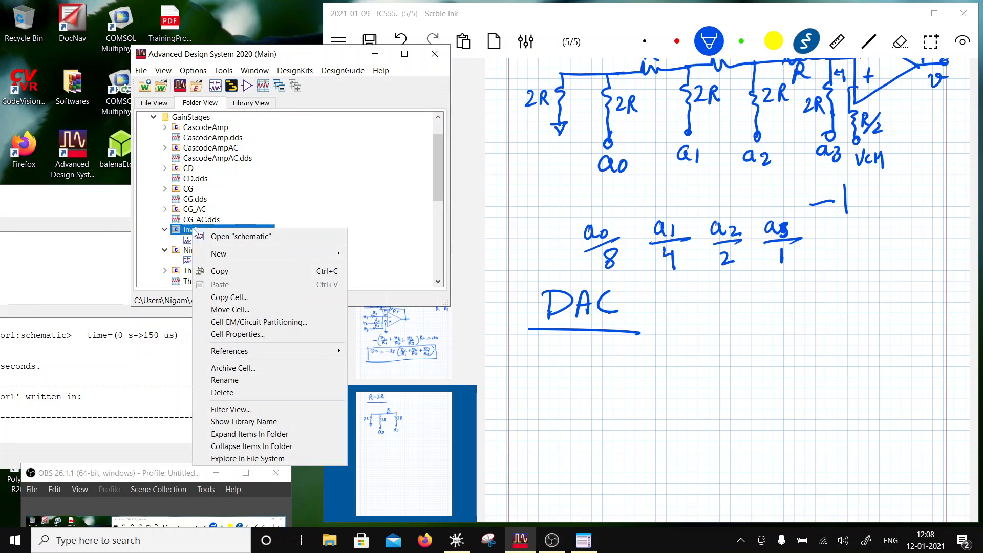
left_click(243, 296)
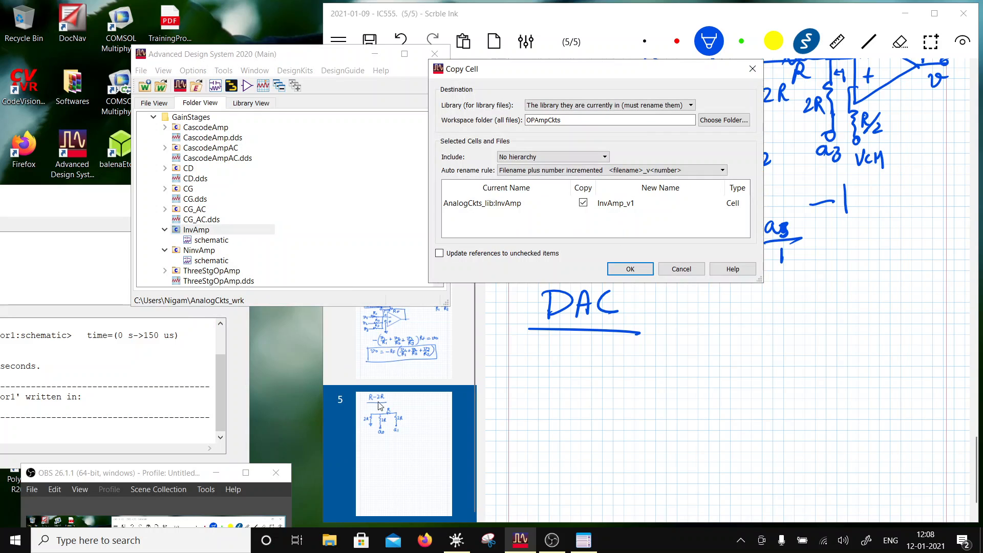
left_click(156, 474)
left_click_drag(156, 474, 176, 493)
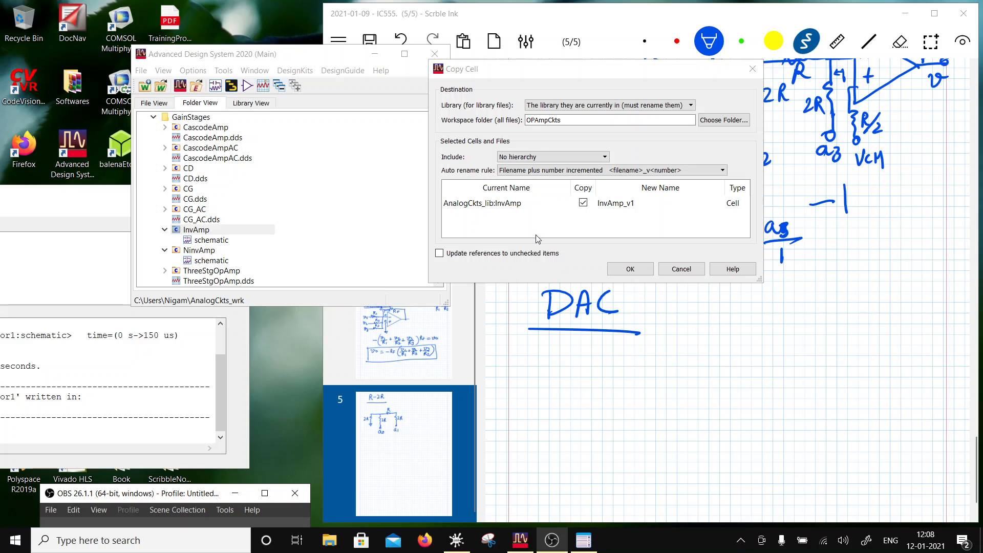
- Name the copied cell R2RDAC and carry out the copy
left_click(638, 202)
left_click(639, 199)
left_click_drag(638, 199, 544, 199)
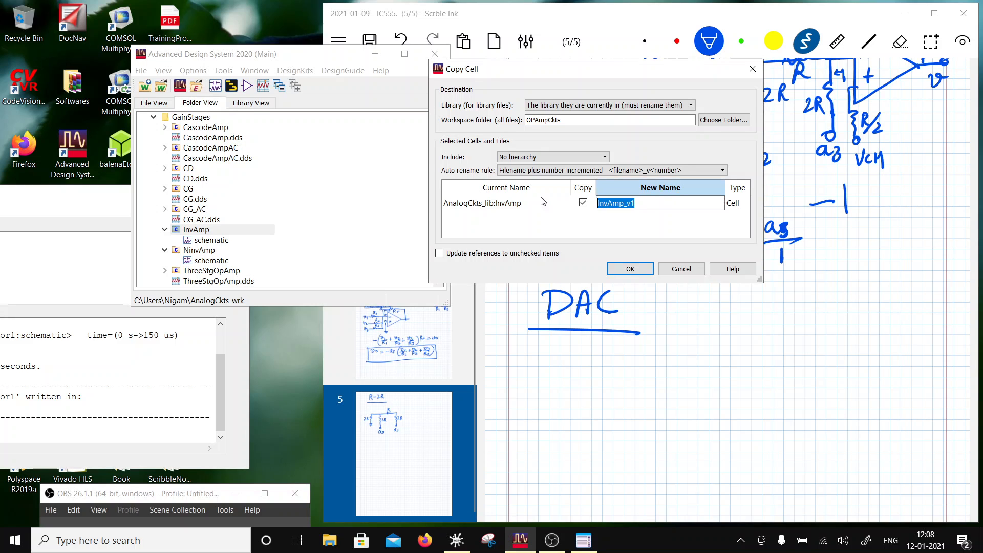
type("R2")
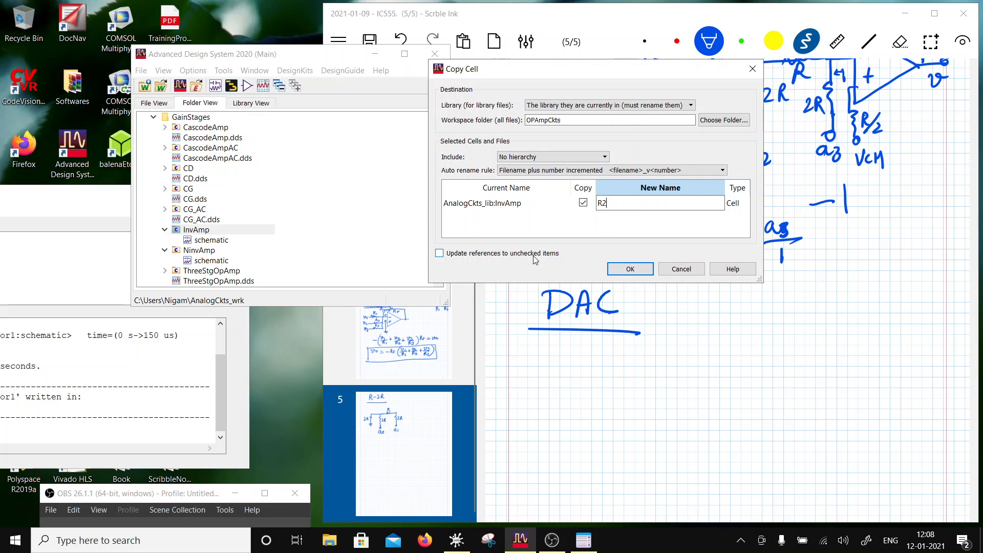
type("RDAC")
left_click(625, 265)
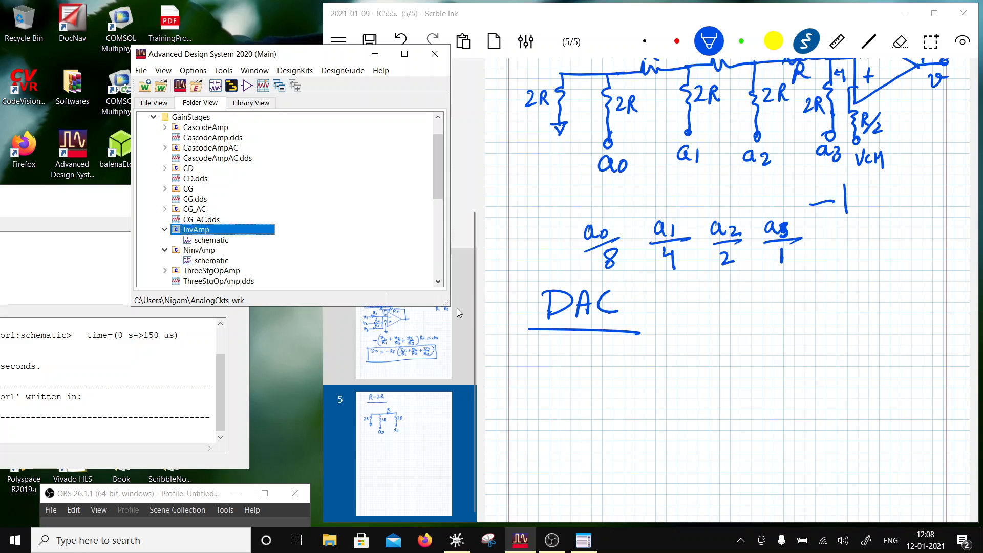
- Open the schematic of the R2RDAC cell in the OPAmpCkts folder
scroll(196, 202, "down", 6)
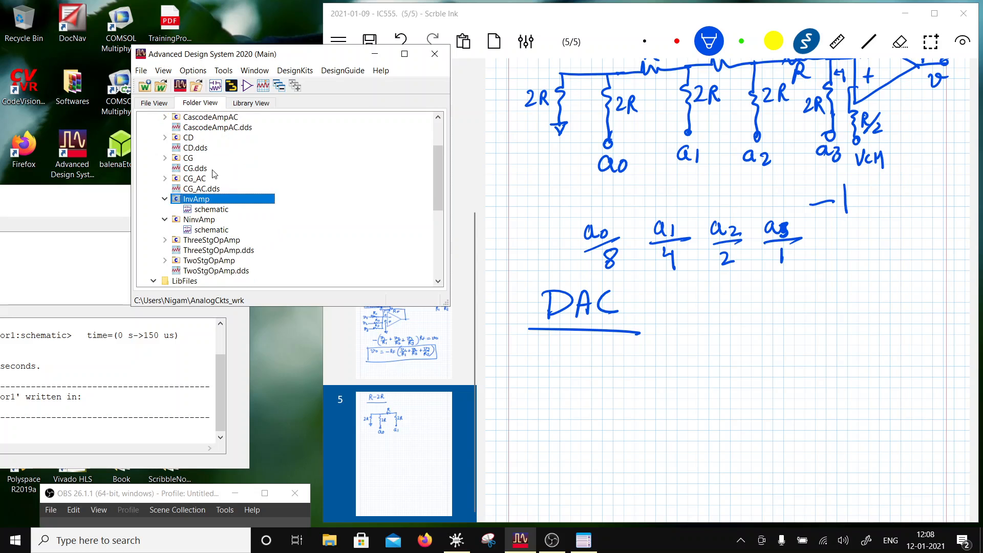
scroll(223, 210, "up", 6)
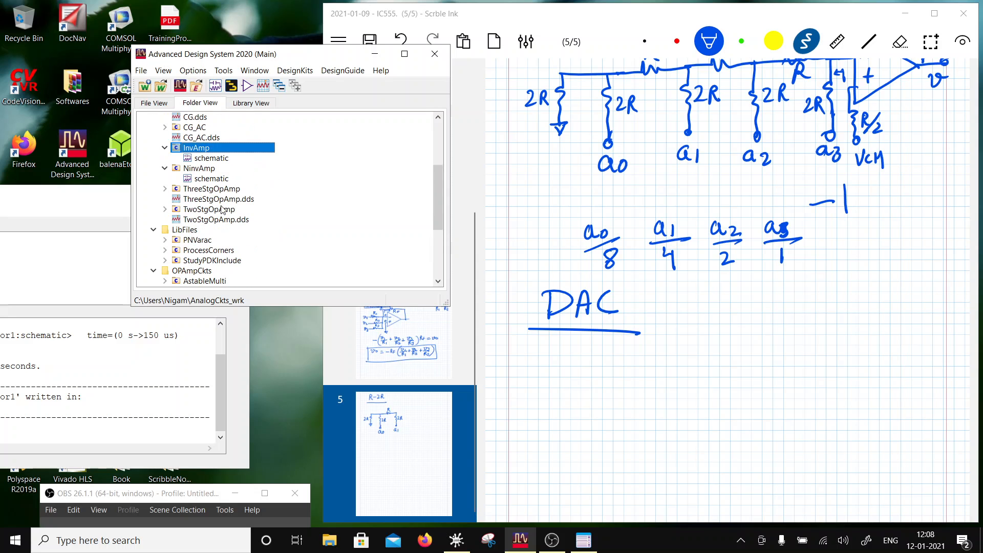
scroll(223, 210, "down", 1)
scroll(223, 210, "up", 3)
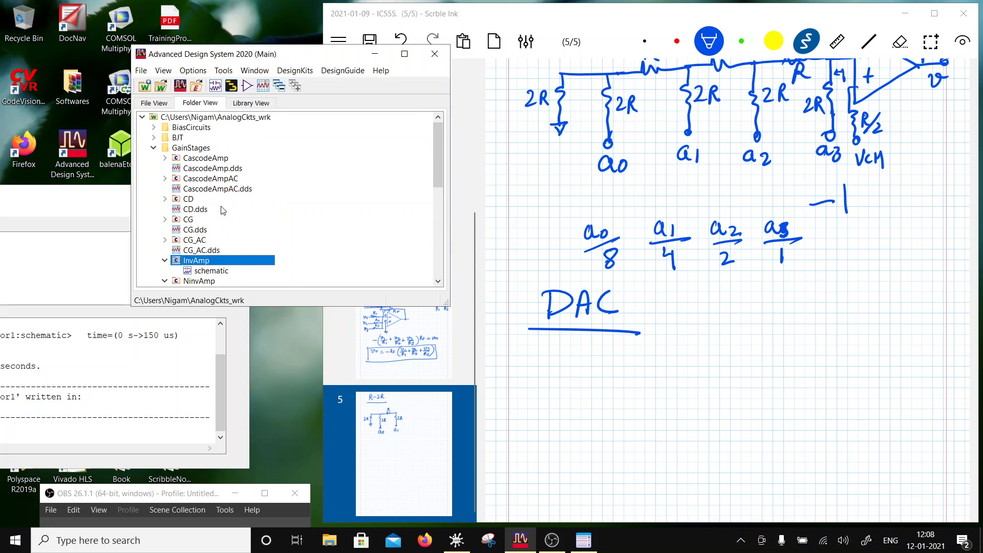
scroll(223, 210, "down", 8)
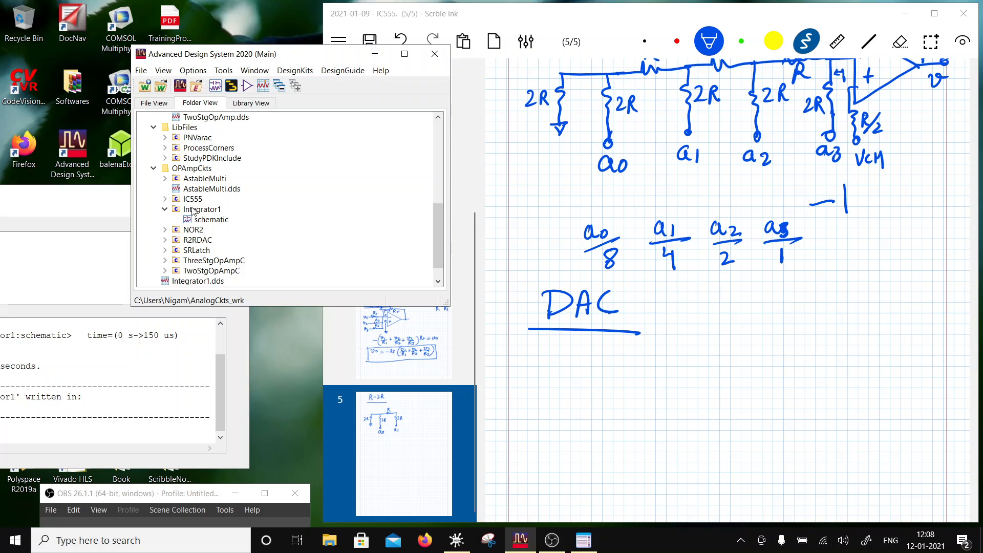
left_click(164, 239)
double_click(205, 250)
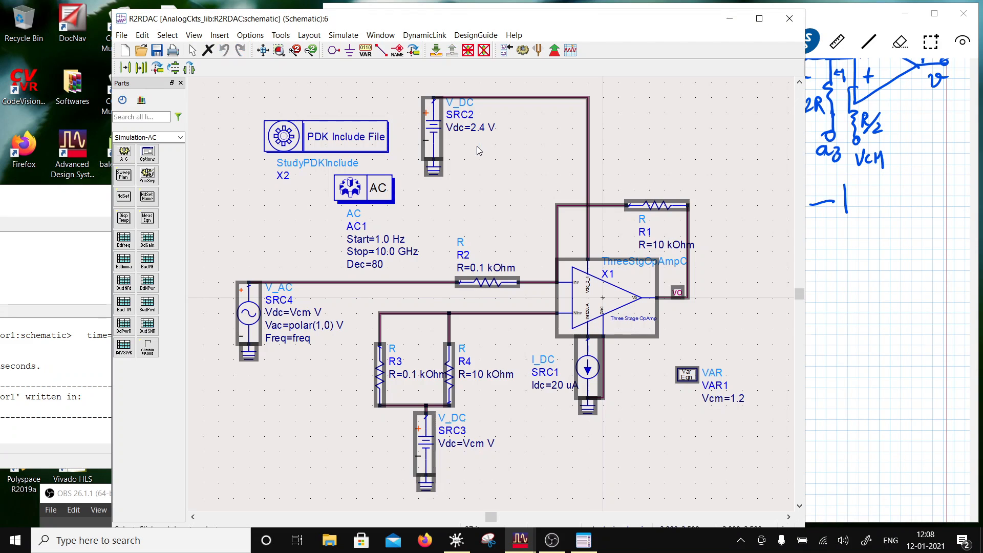
scroll(629, 250, "down", 3)
scroll(481, 366, "up", 2)
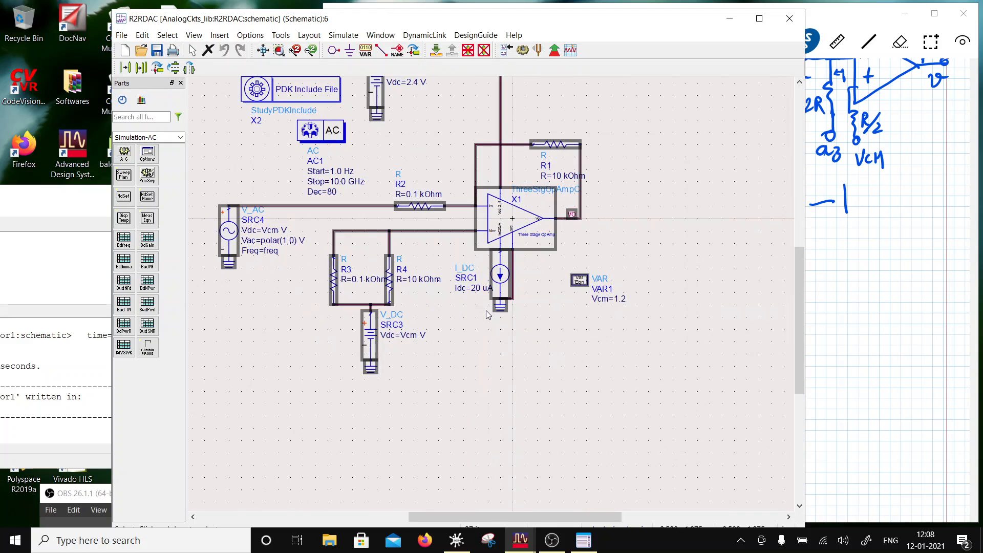
left_click_drag(574, 281, 648, 281)
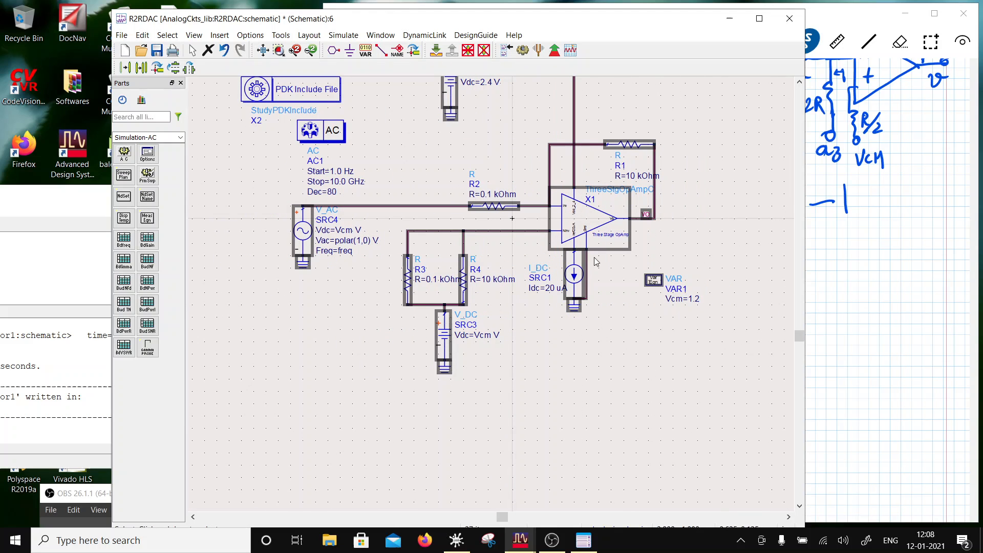
left_click(224, 50)
left_click(482, 358)
- Delete resistor R3 and its two leftover wires, and align the SRC3 voltage source directly below R4
scroll(546, 316, "down", 2)
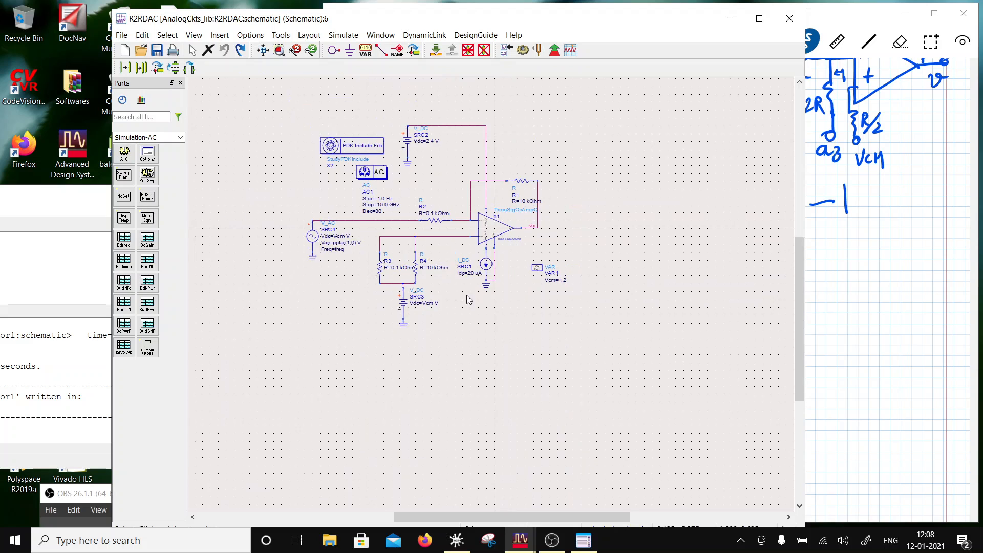
scroll(454, 286, "up", 1)
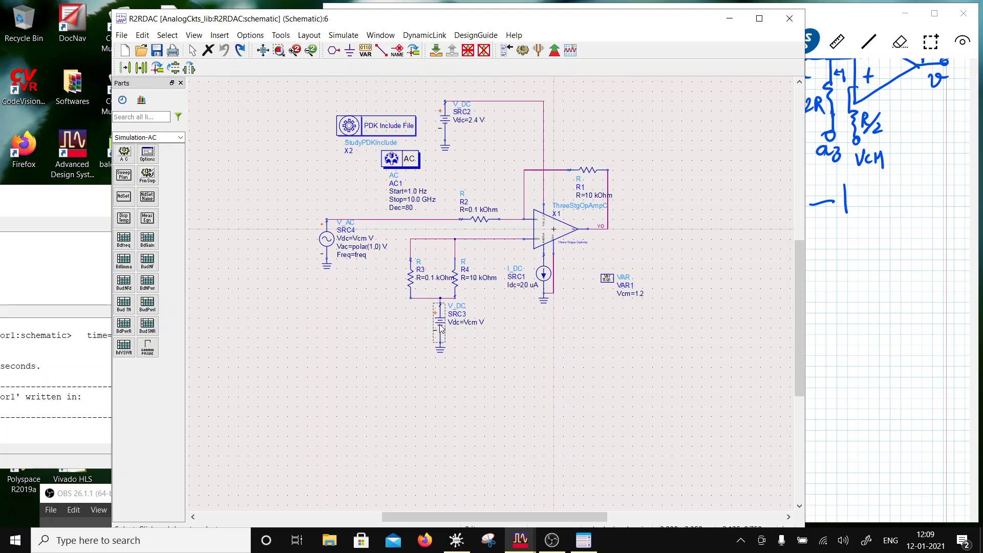
left_click(455, 276)
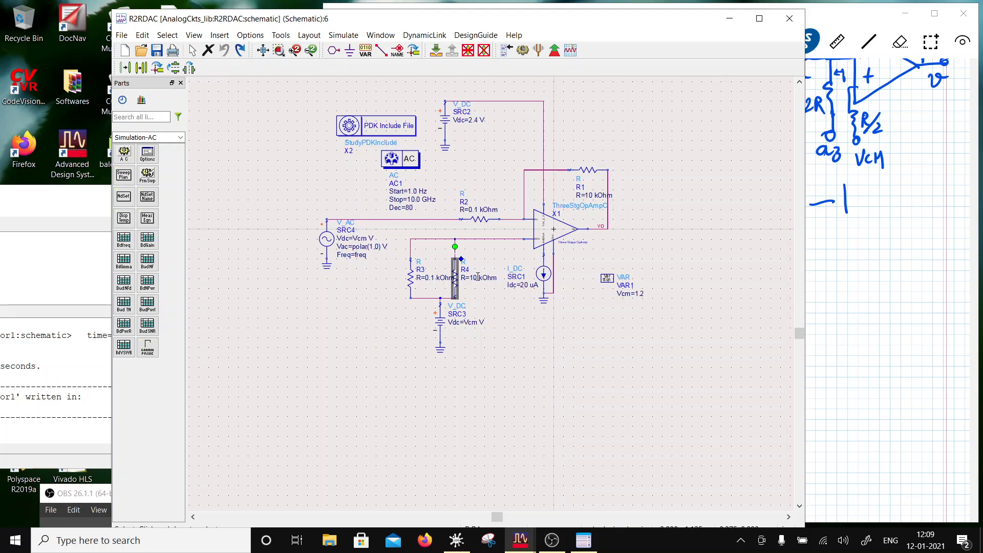
left_click(411, 277)
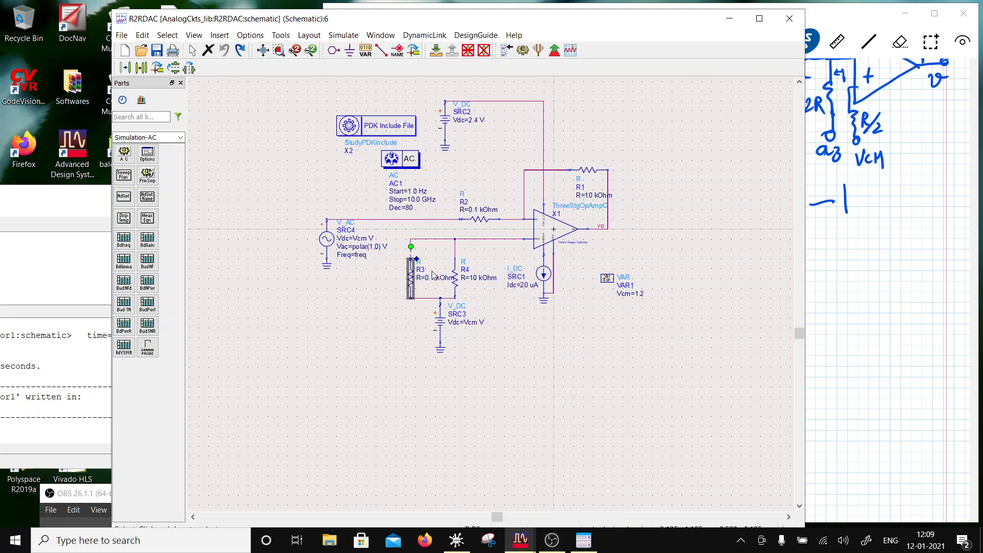
key("Delete")
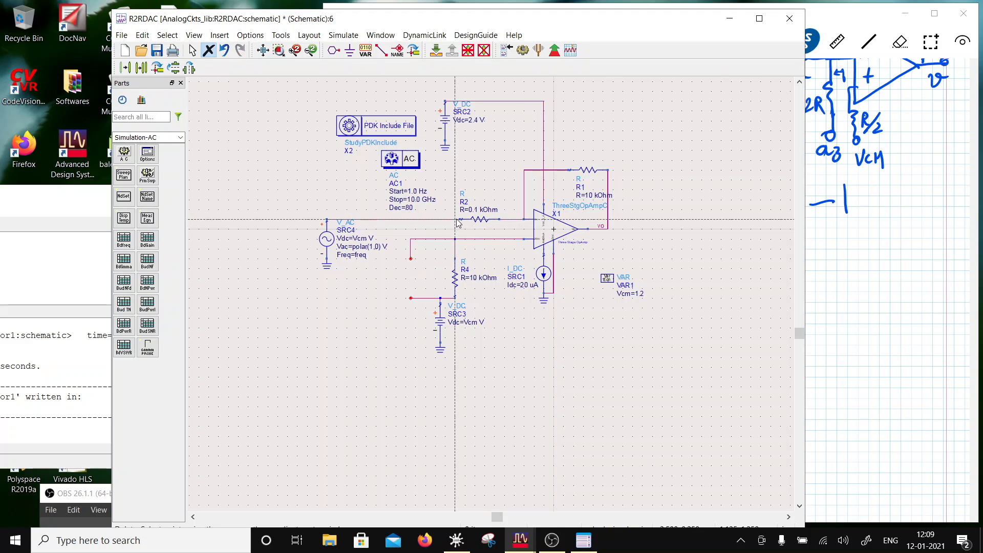
left_click(437, 240)
left_click(428, 297)
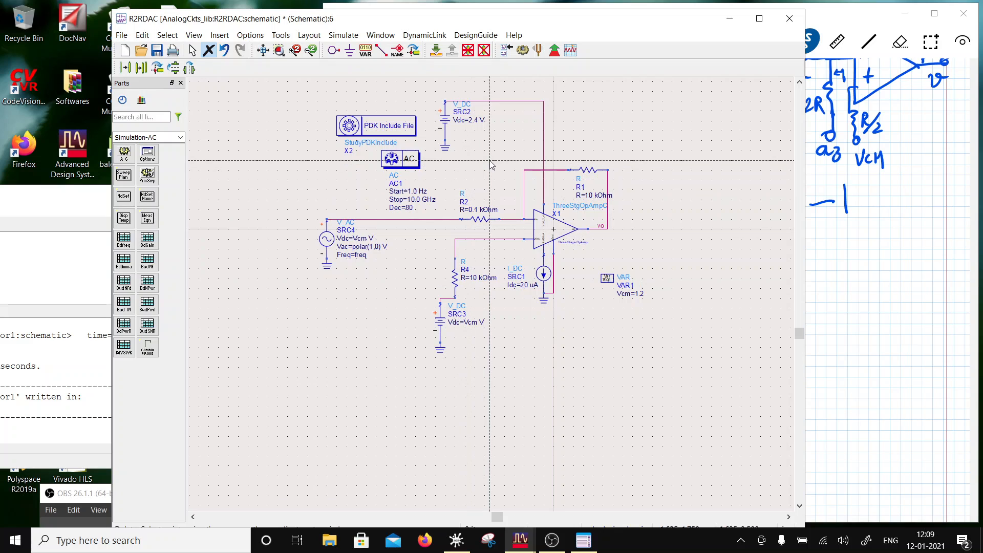
key("Escape")
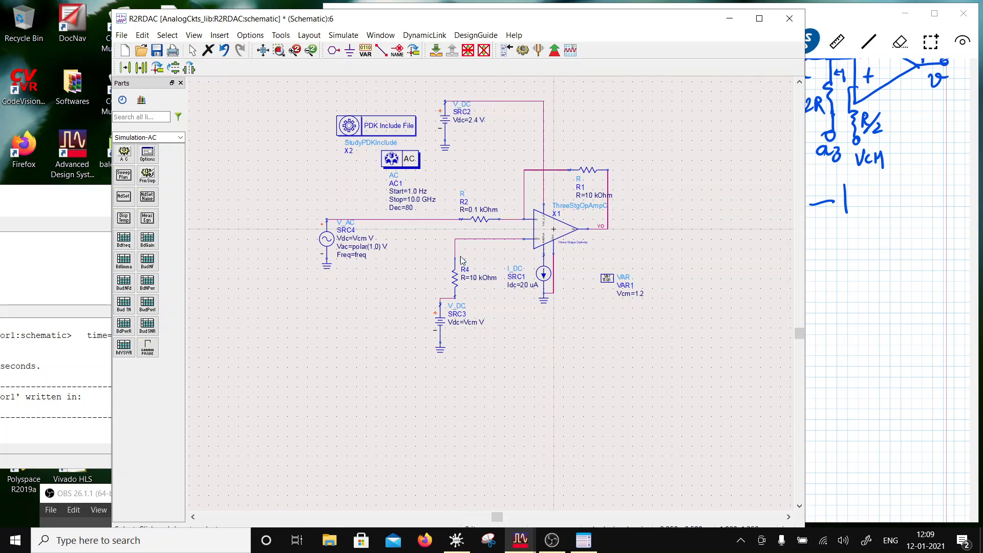
left_click_drag(476, 366, 463, 315)
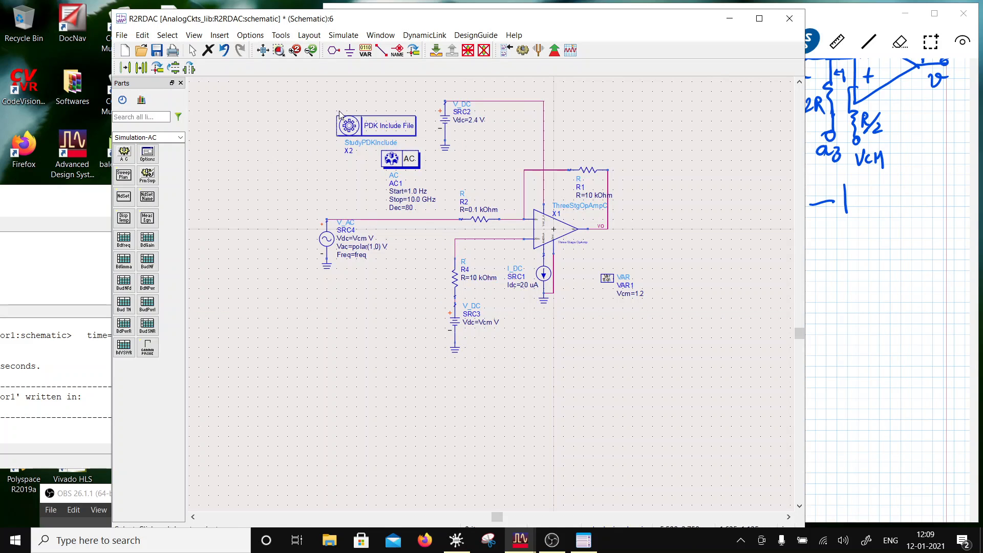
- Place a new variable block next to the AC controller and define its variable Rs with the value 1
left_click(366, 50)
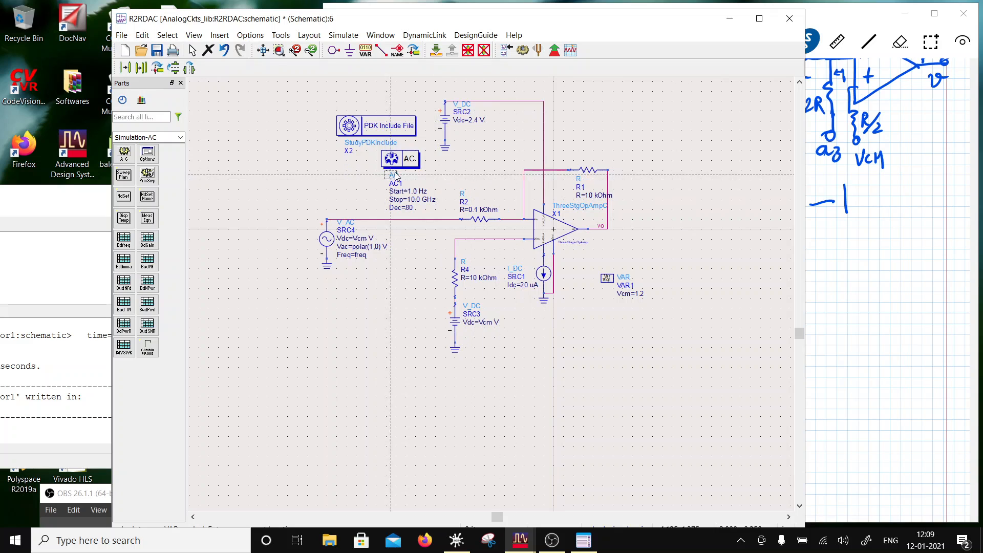
left_click(331, 159)
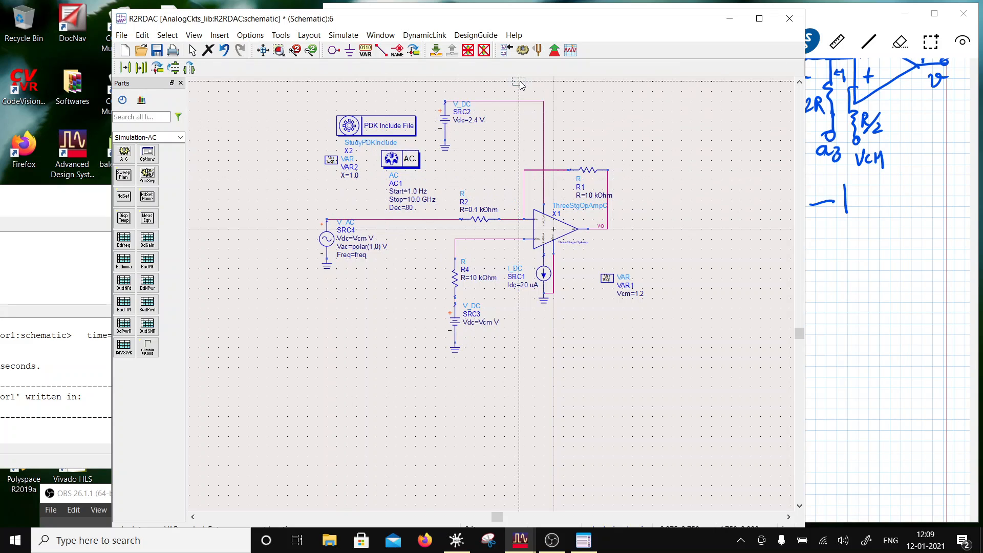
key("Escape")
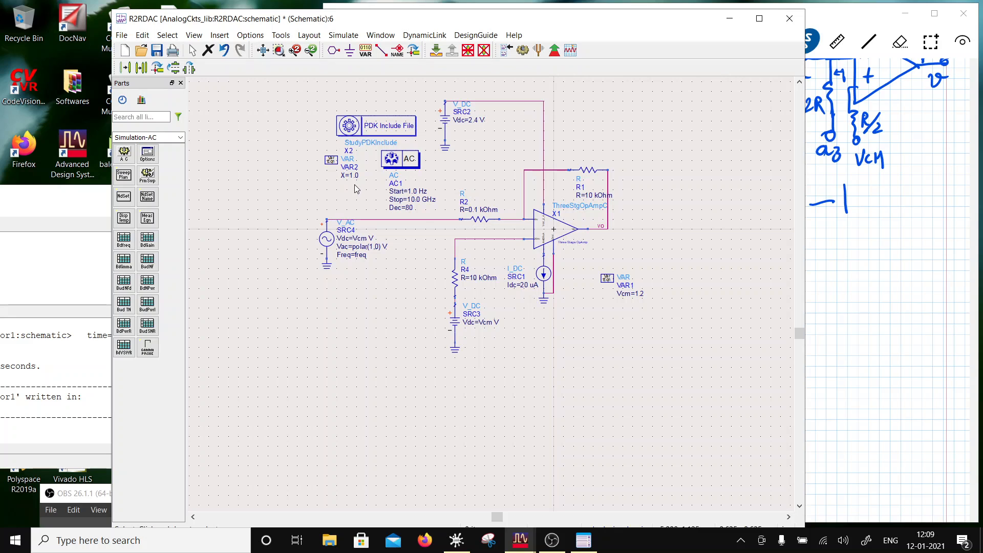
double_click(331, 159)
double_click(268, 183)
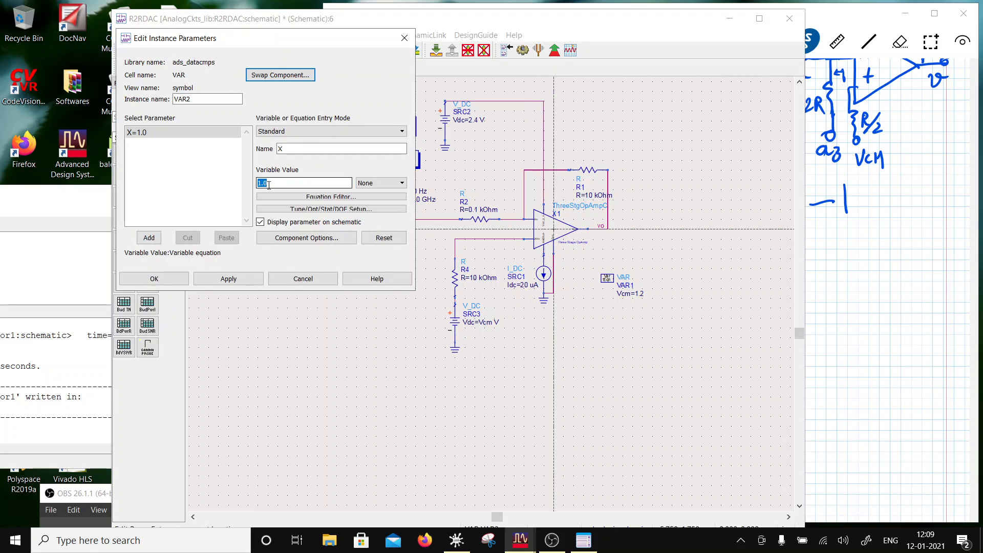
left_click_drag(290, 149, 255, 154)
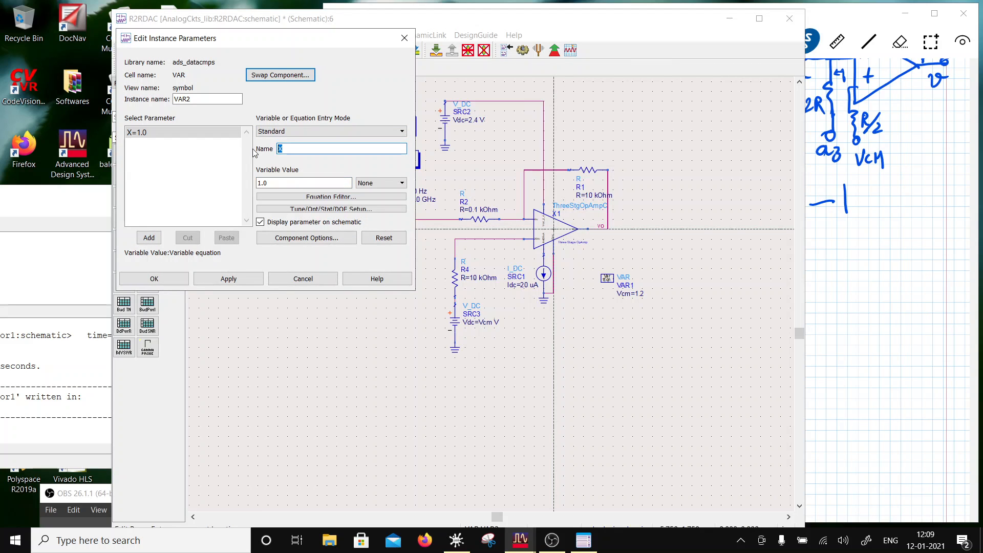
type("Rs")
double_click(268, 183)
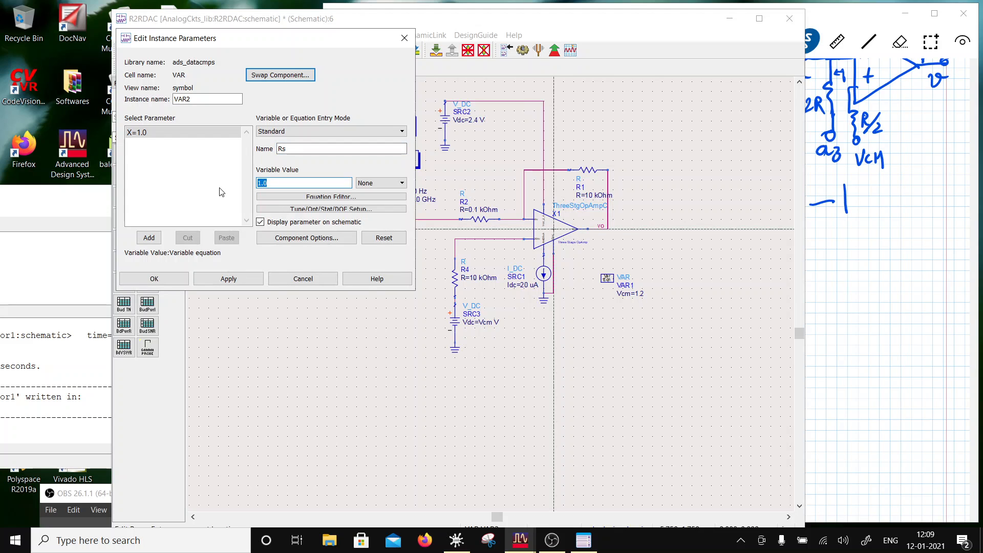
type("1")
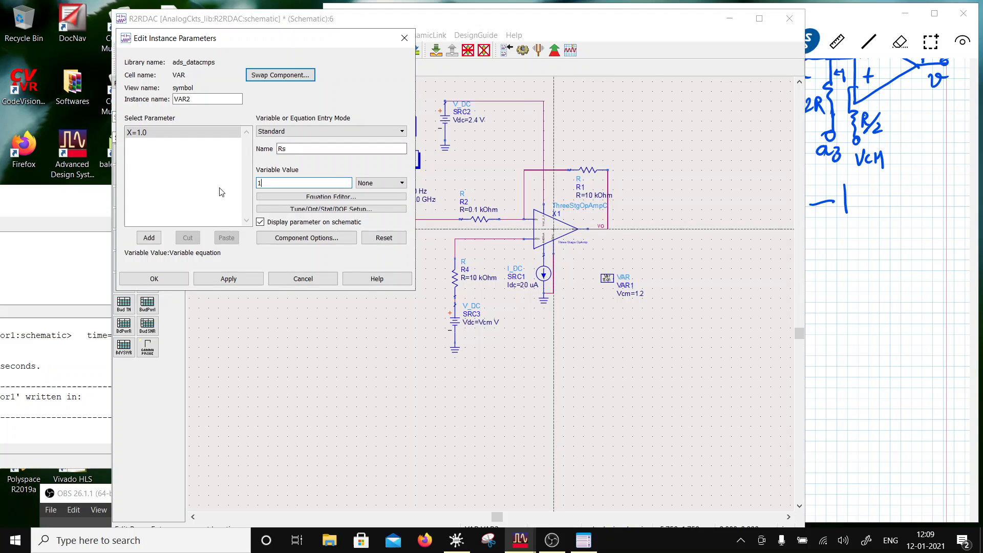
left_click(203, 279)
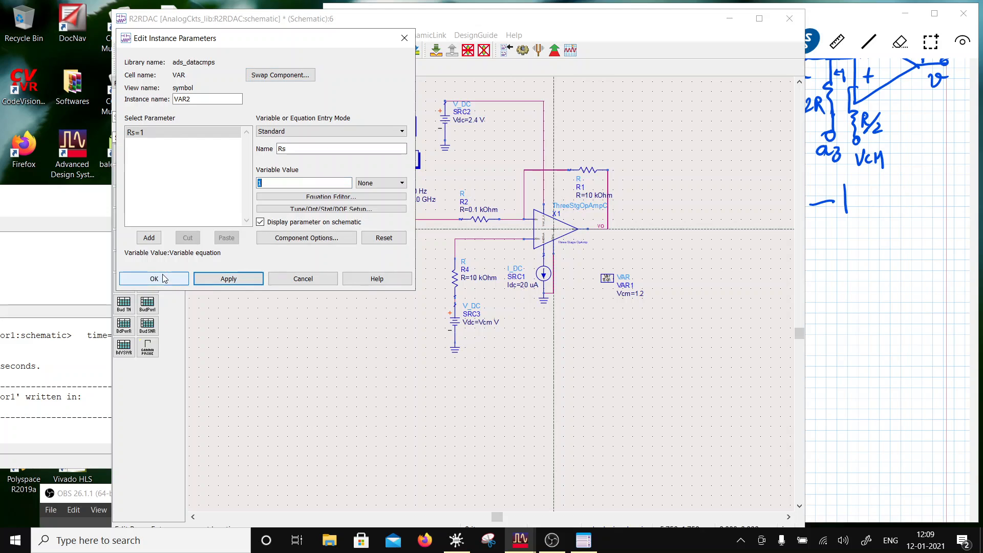
- Accept the Rs variable definition and set the op-amp's feedback resistor R1 to Rs kOhm
left_click(153, 279)
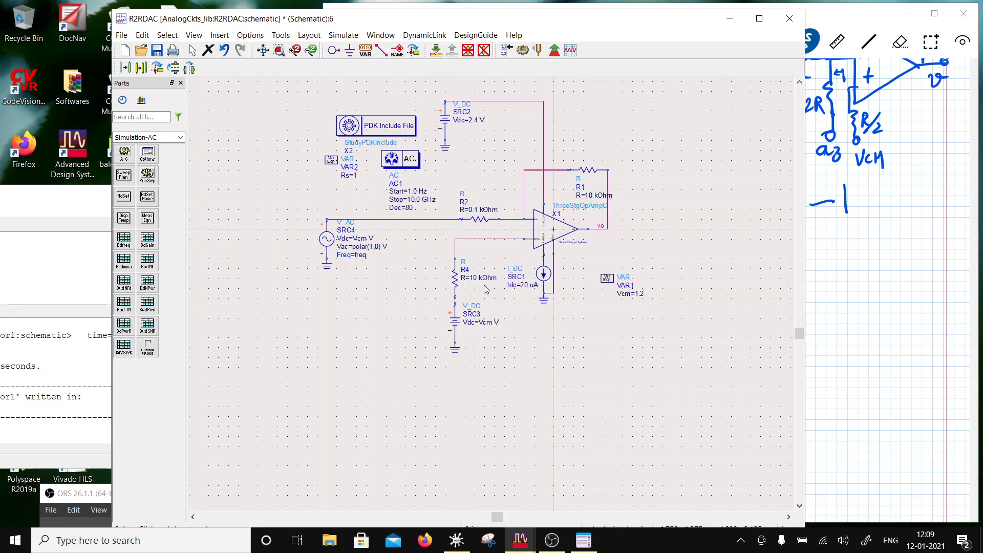
double_click(589, 195)
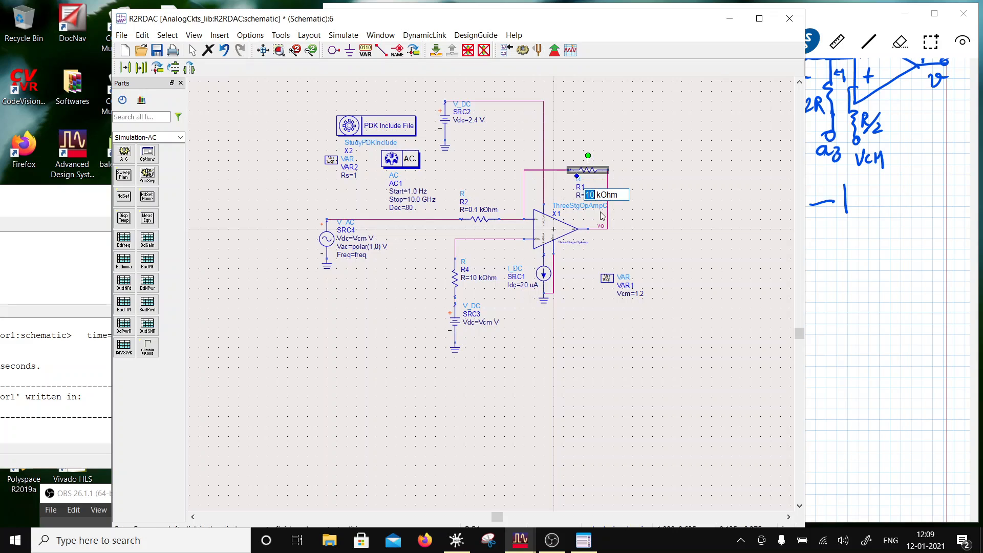
type("Rs")
left_click(623, 241)
- Move the vertical op-amp output wire outward, clear of R1's value label
left_click(609, 210)
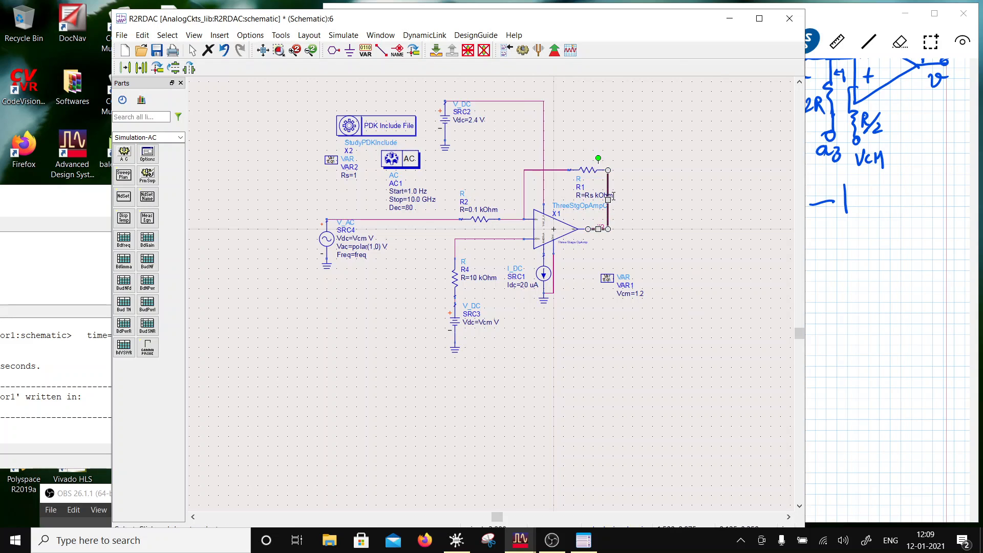
left_click_drag(606, 201, 622, 201)
left_click(482, 335)
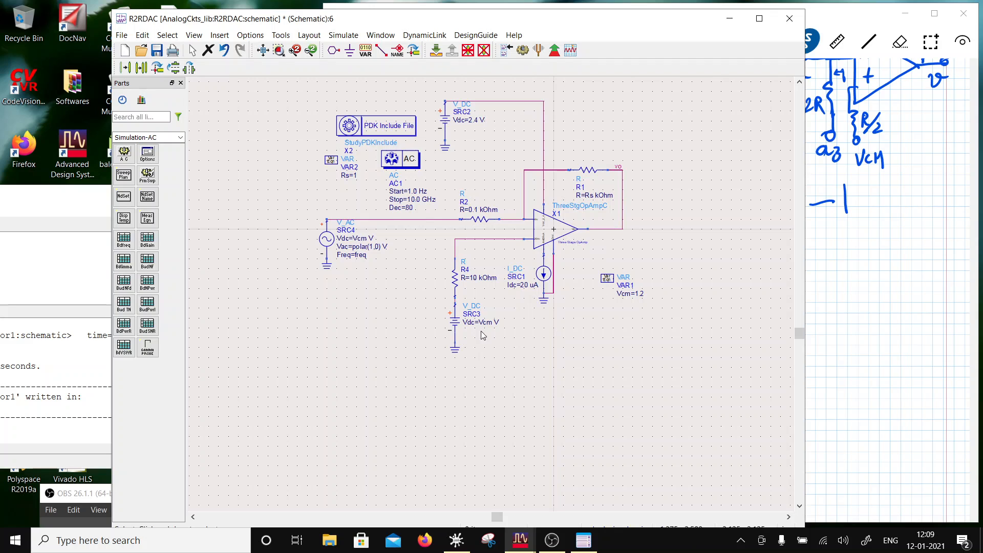
- Set the resistance of R4, above the SRC3 source, to Rs/2 kOhm
double_click(480, 278)
double_click(475, 278)
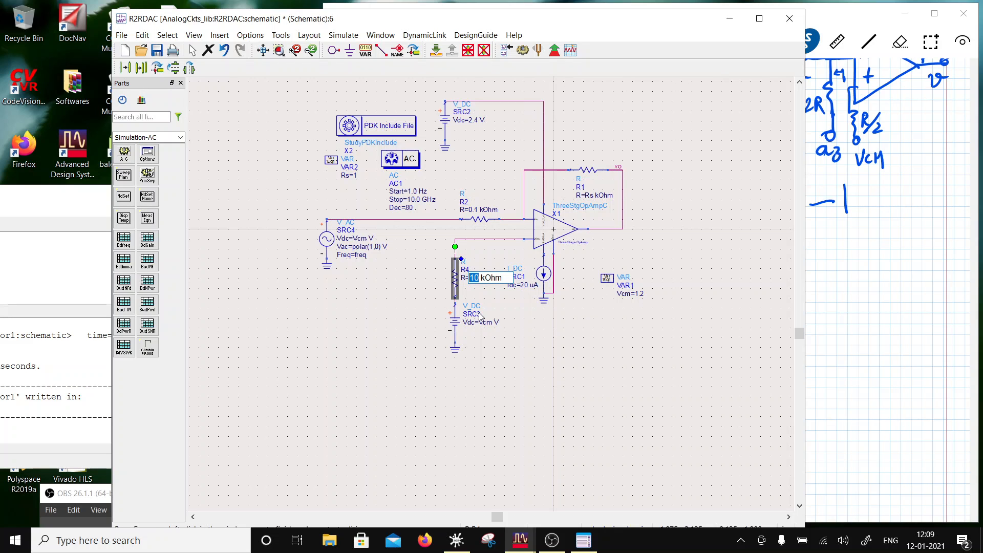
type("Rs/2")
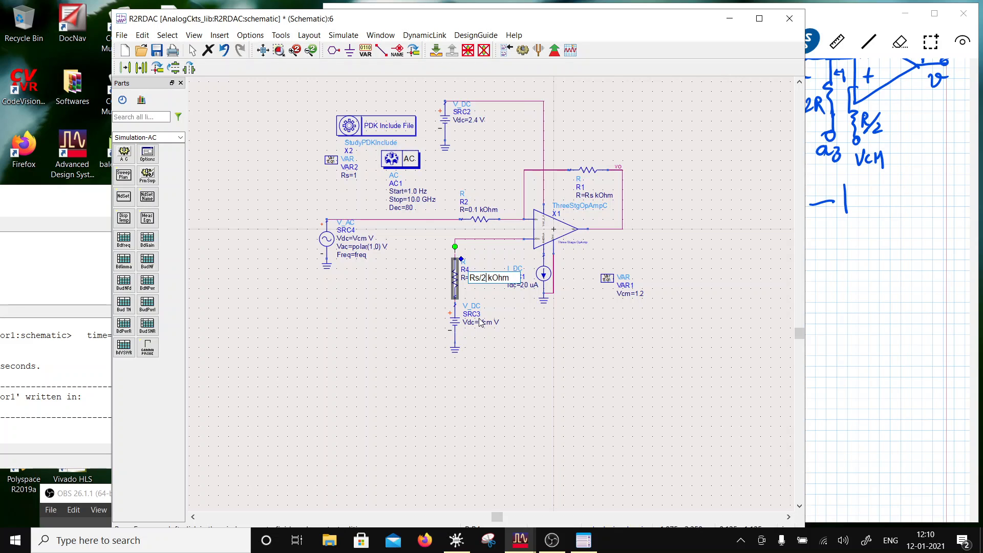
left_click(562, 351)
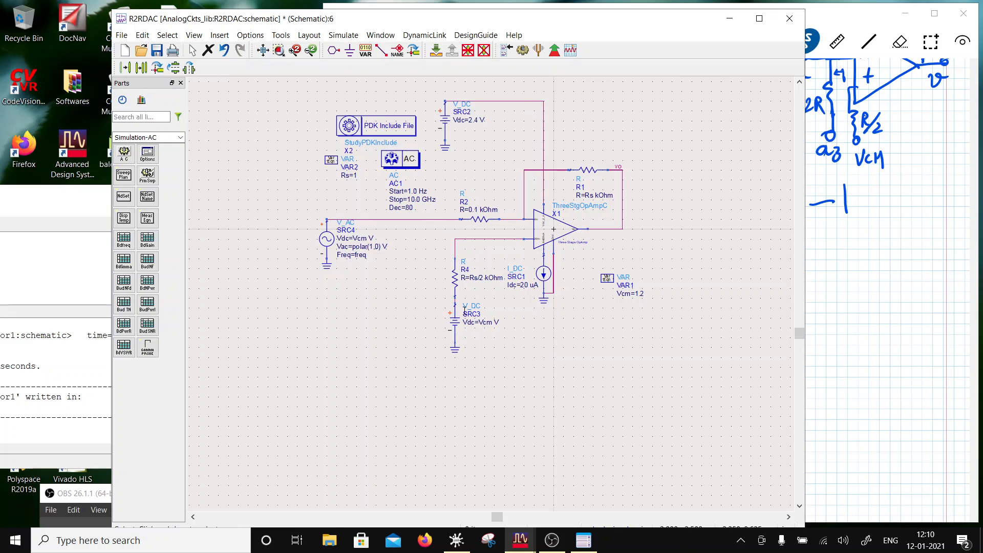
- Redefine R4's resistance as Rs/2 with kOhm as a separate unit, and check the unit setting of R1
double_click(454, 281)
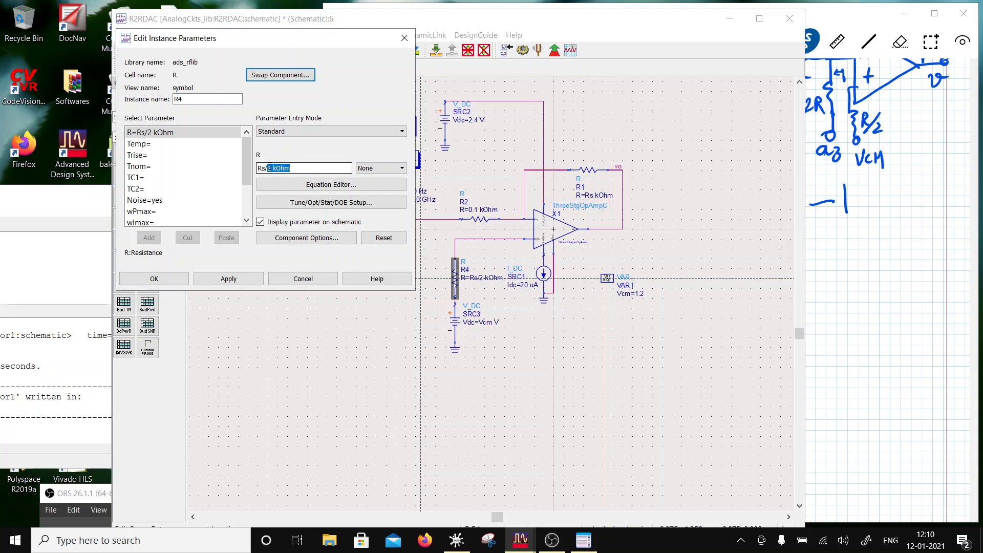
left_click_drag(270, 167, 273, 167)
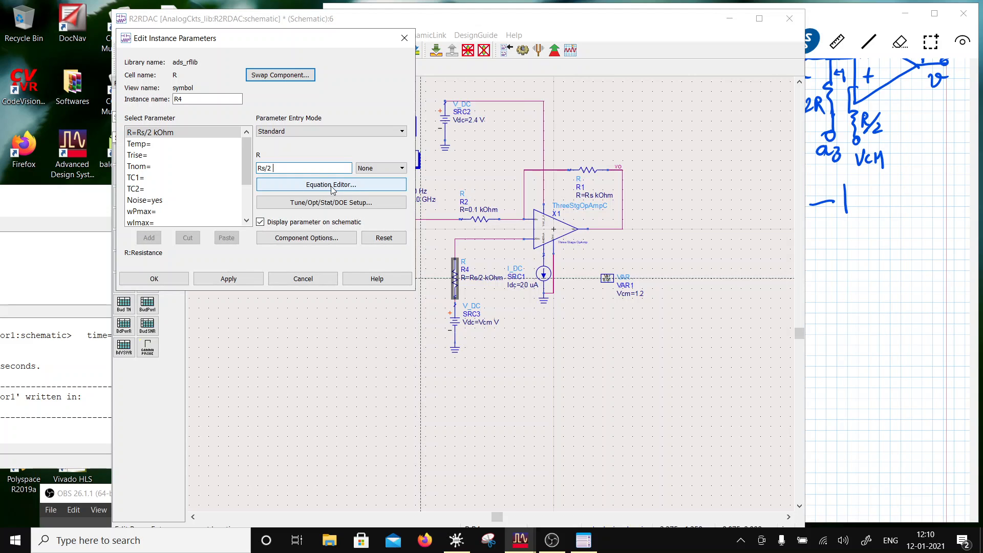
left_click(401, 168)
left_click(379, 198)
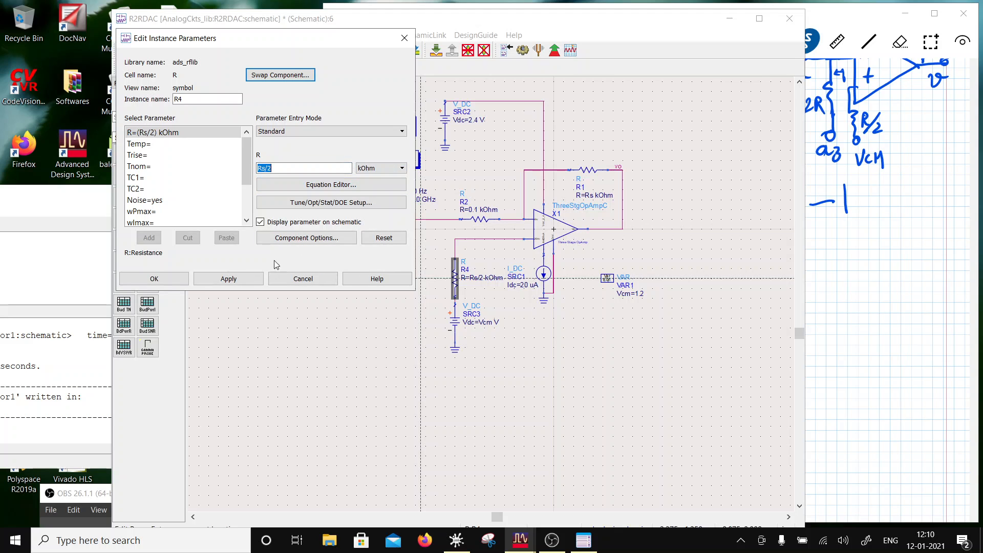
left_click(253, 278)
left_click(176, 279)
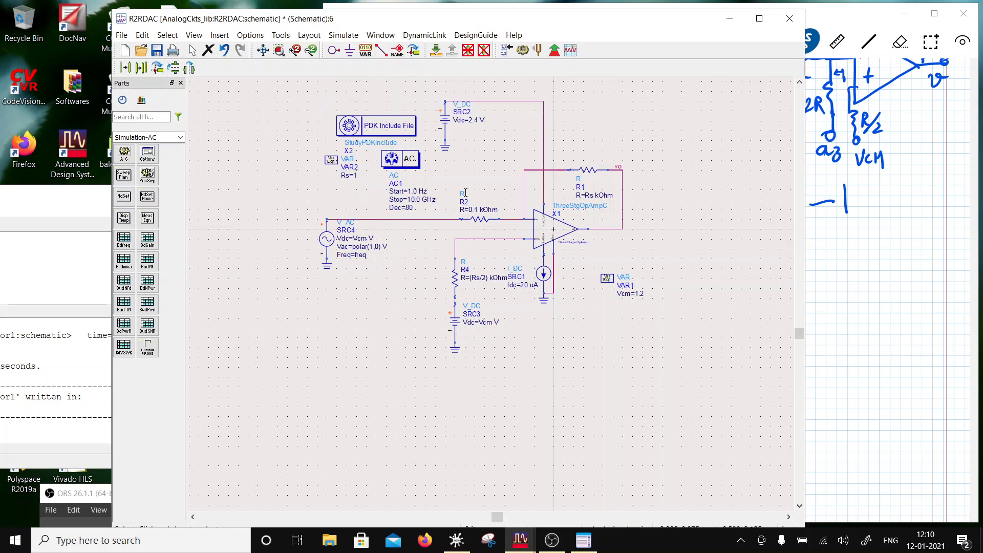
double_click(588, 169)
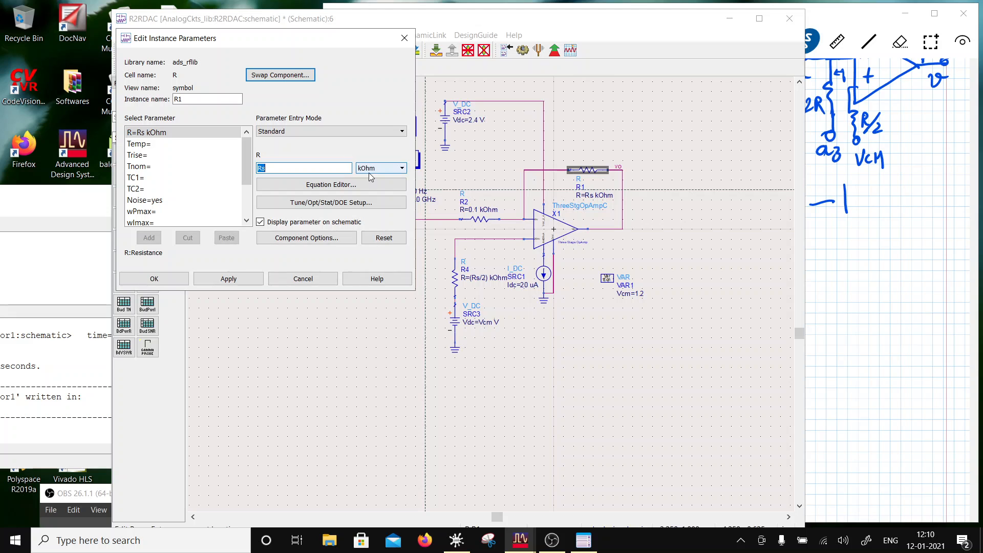
left_click(179, 278)
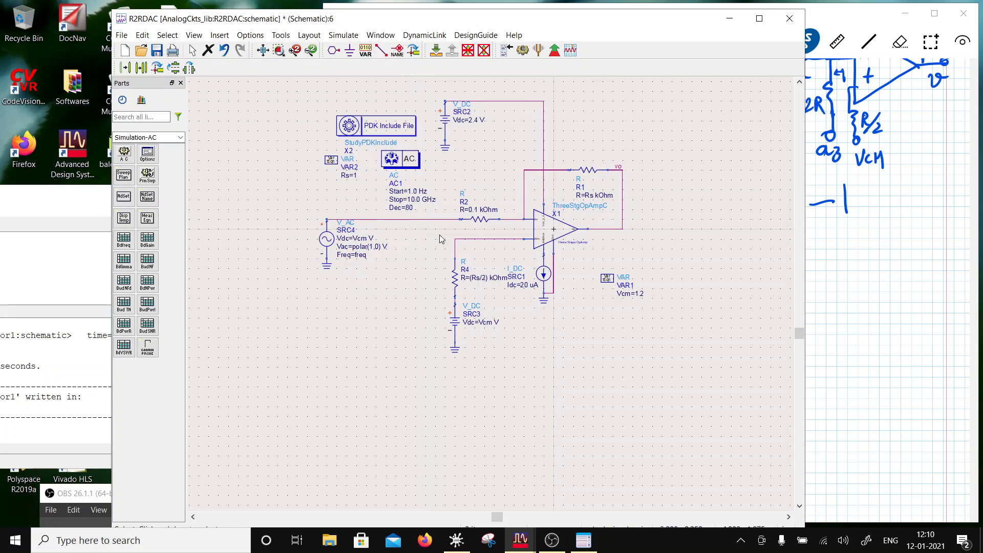
- Delete resistor R2, the SRC4 AC source and the AC controller, and move the leftover ground symbol well away from the input wire
left_click(489, 222)
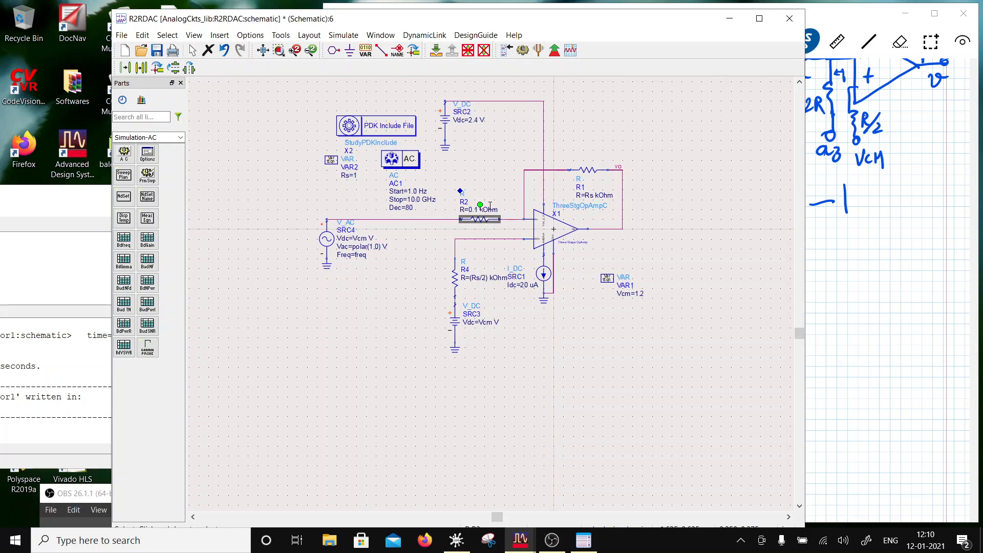
key("Delete")
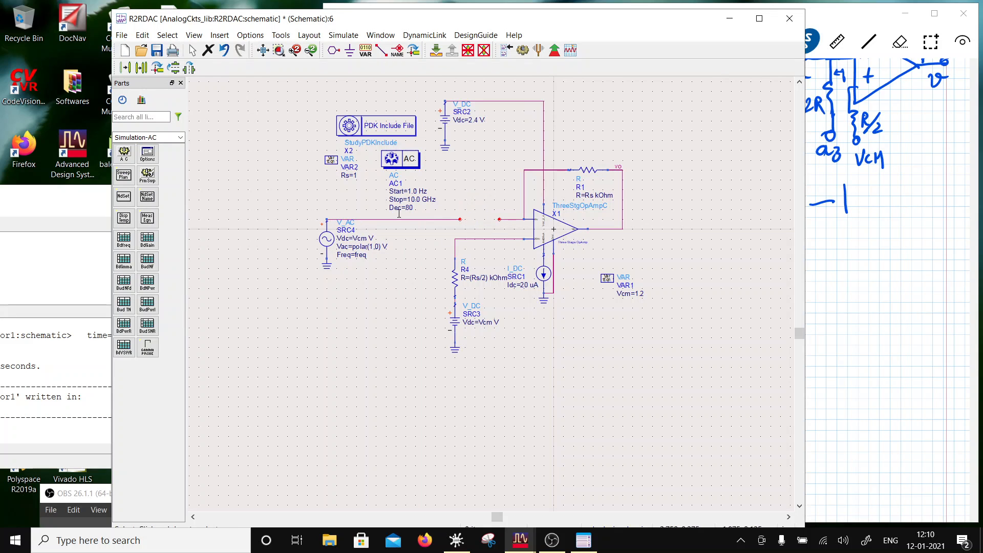
left_click(327, 242)
key("Delete")
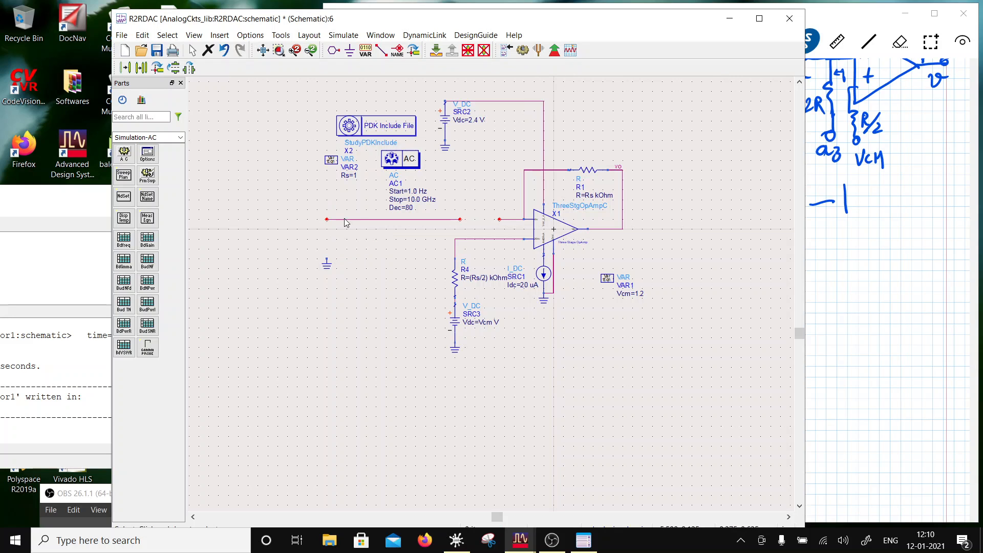
left_click(402, 162)
key("Delete")
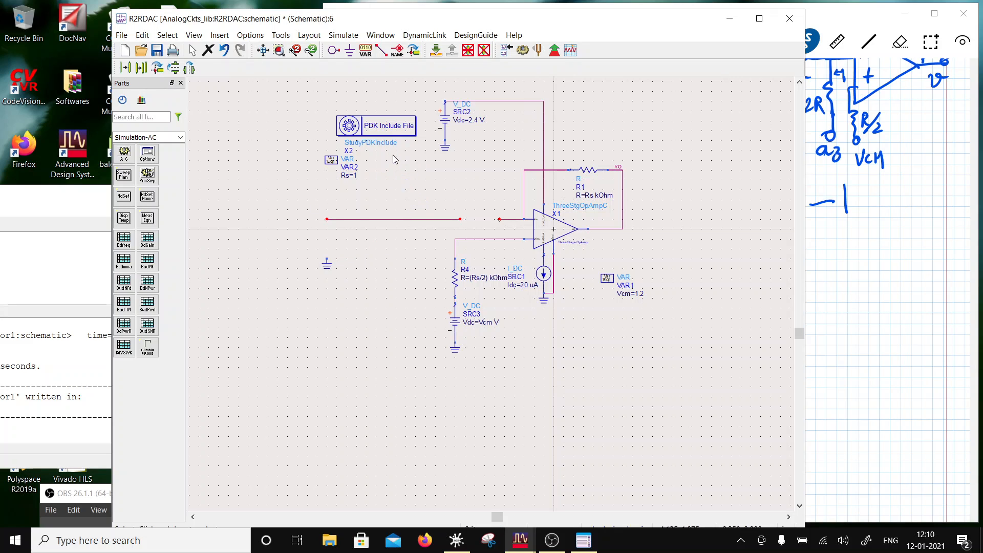
left_click_drag(326, 265, 239, 275)
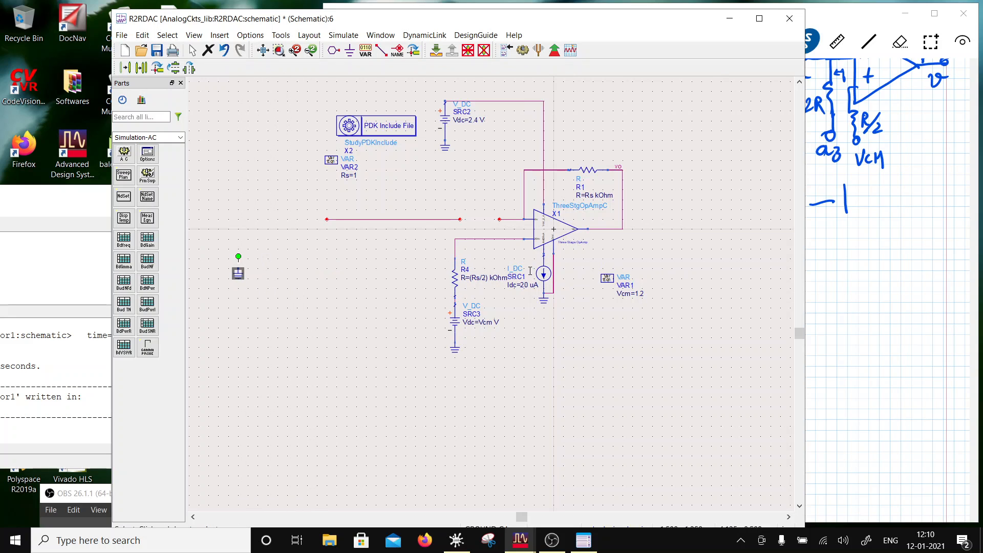
- Select the feedback resistor R1
left_click(577, 173)
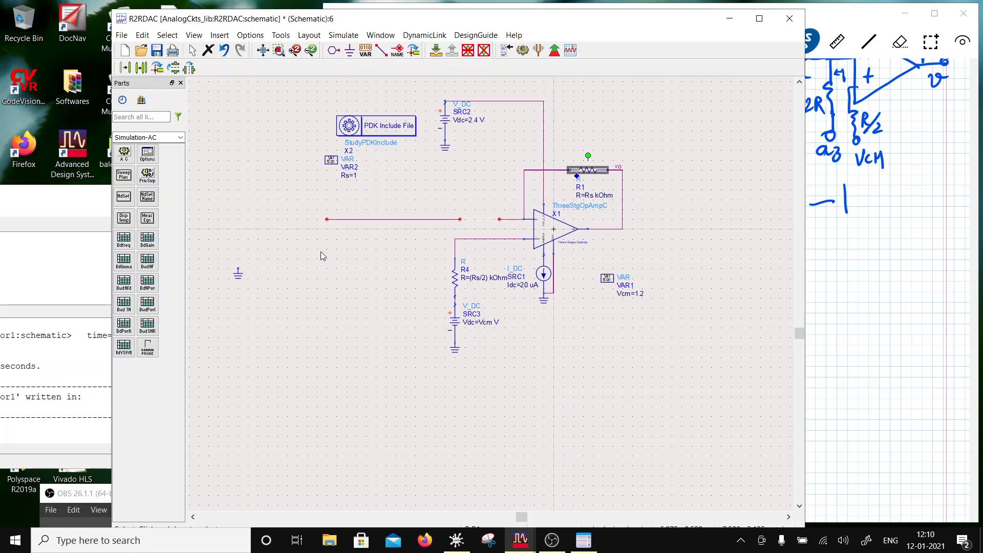
- Copy resistor R1 to the empty area below the loose input wire and set the copy's resistance to (2*Rs) kOhm
left_click(142, 68)
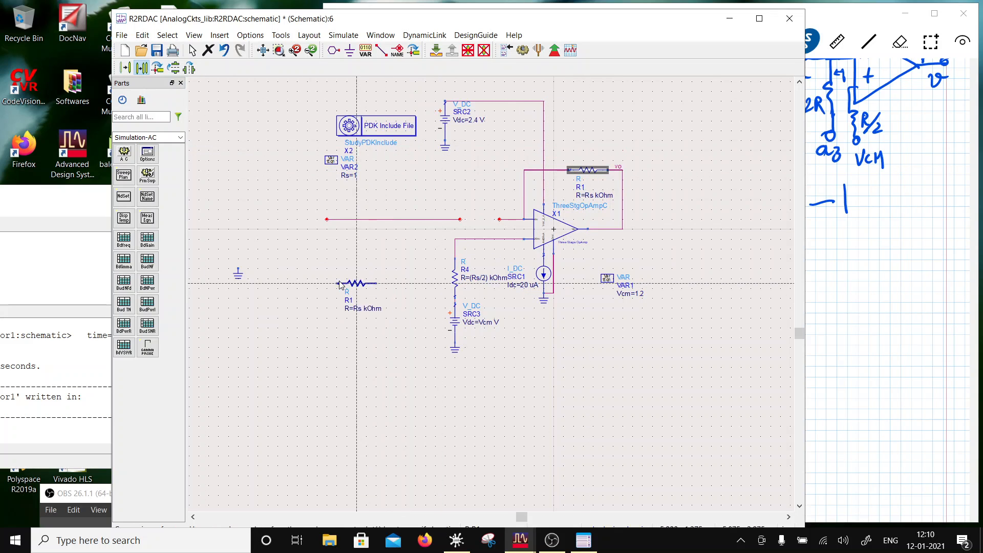
left_click(312, 279)
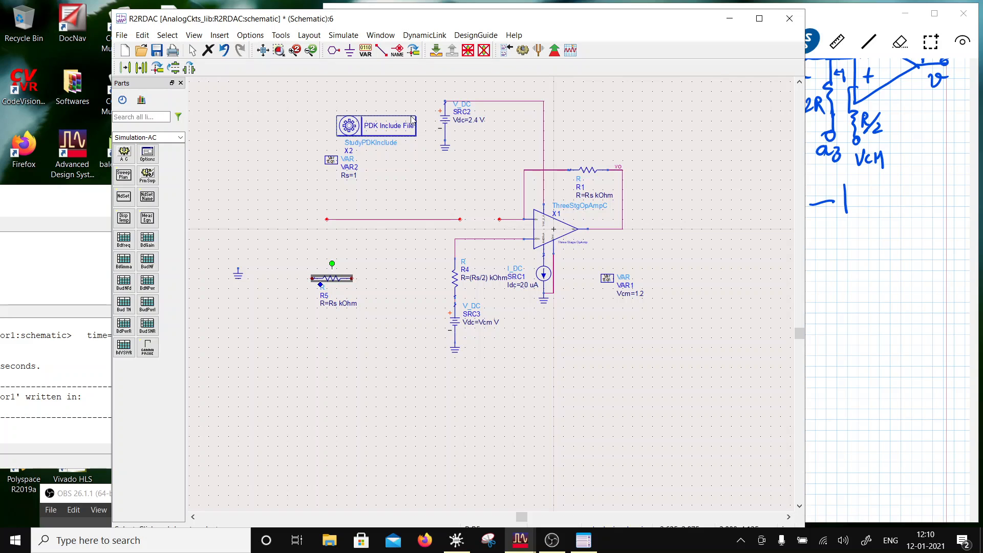
double_click(335, 284)
double_click(260, 168)
left_click(261, 167)
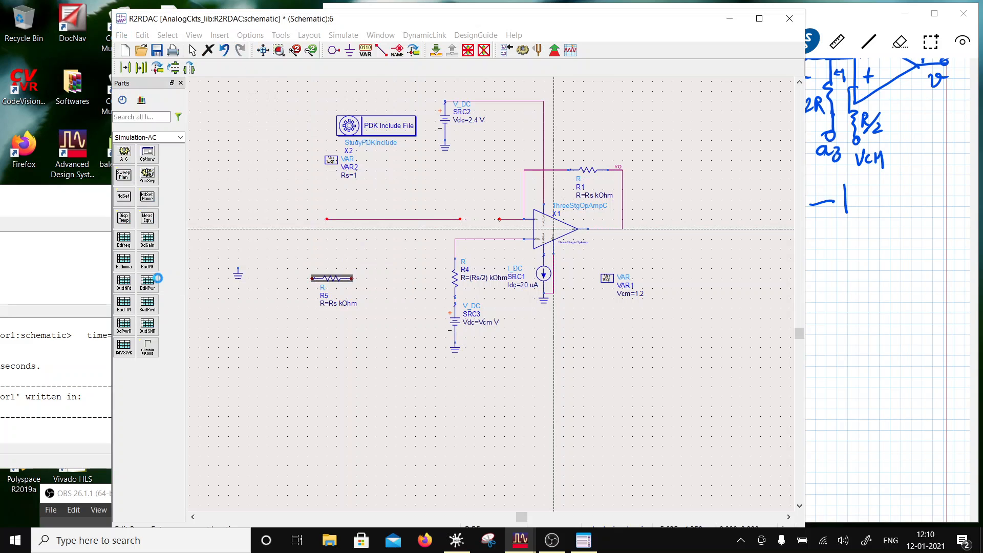
left_click(154, 278)
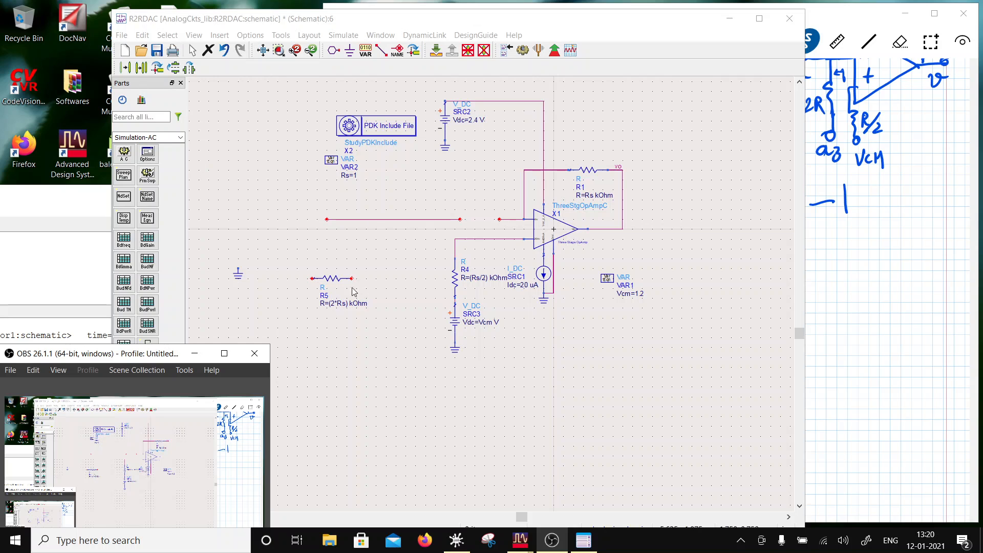
- Rotate the 2*Rs resistor to vertical and place it directly on top of the loose ground symbol
left_click(352, 292)
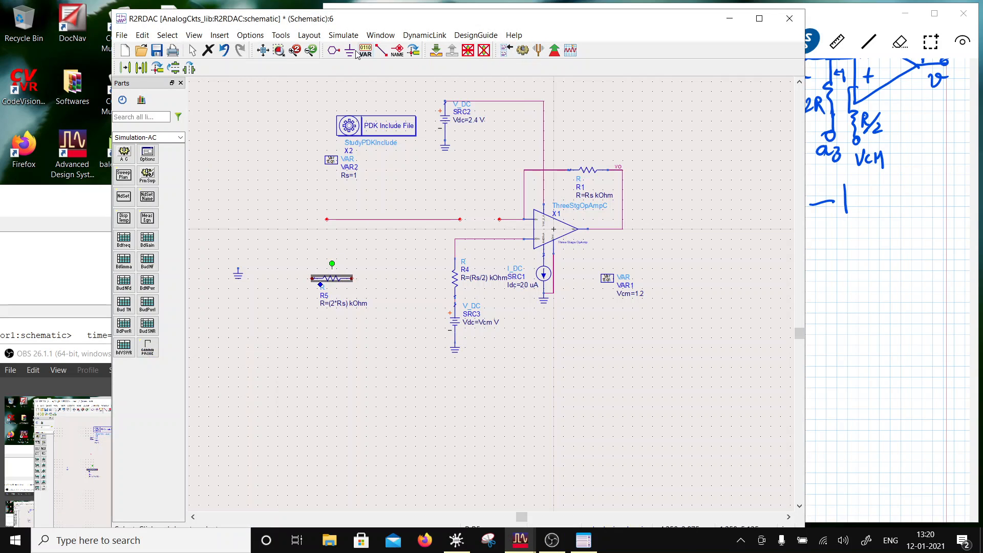
left_click(157, 68)
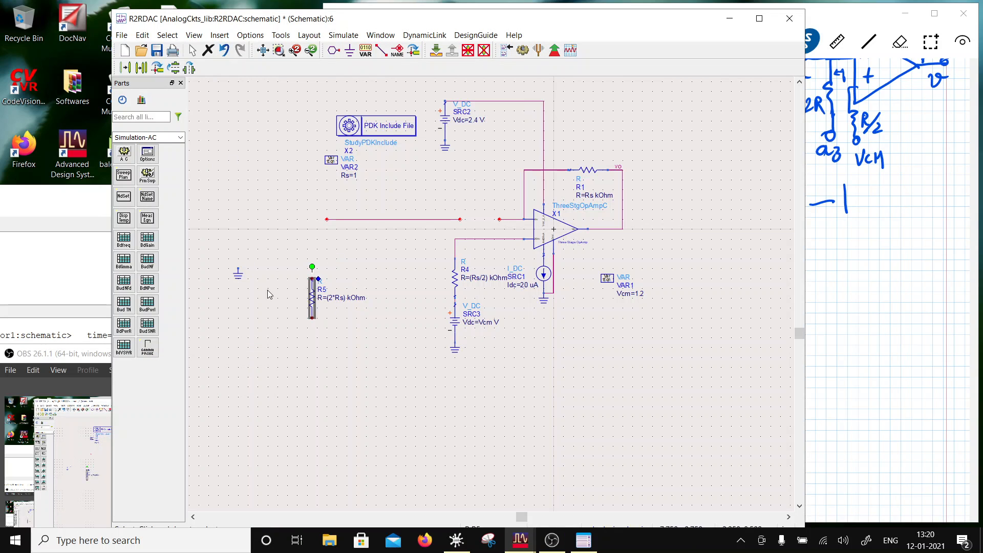
left_click_drag(315, 304, 241, 256)
left_click(381, 49)
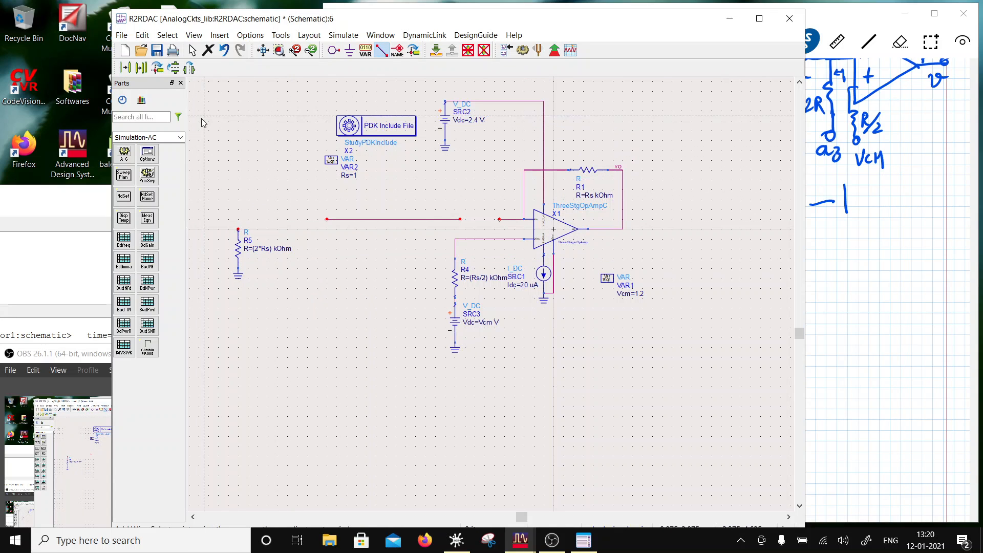
key("Escape")
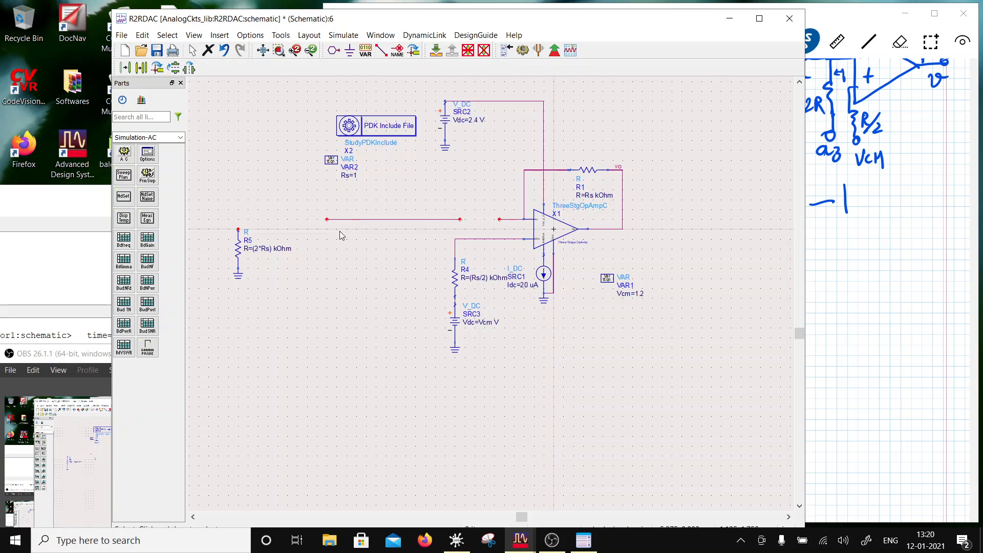
- Copy the grounded 2*Rs resistor to its right, with both upper ends at the same height
left_click_drag(212, 209, 256, 272)
left_click(125, 67)
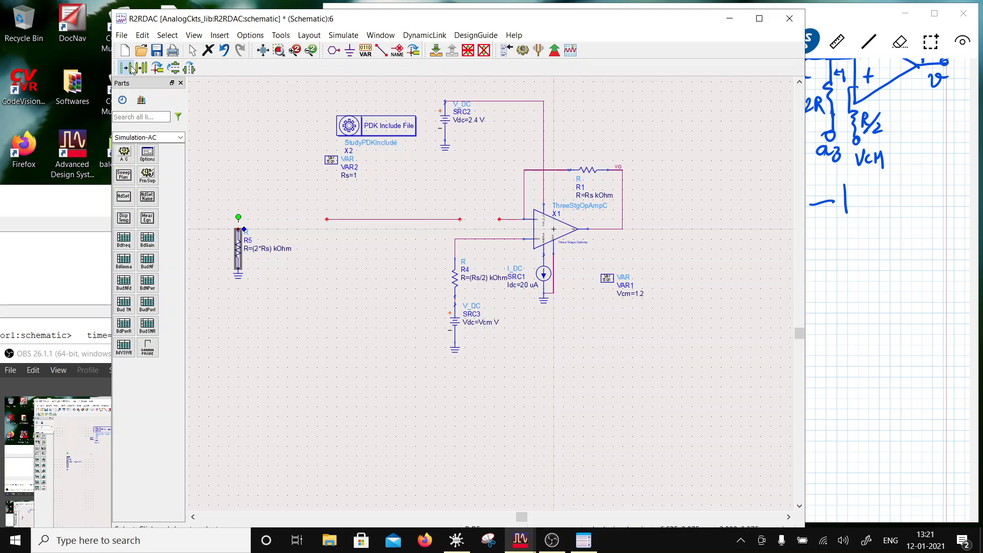
left_click(142, 68)
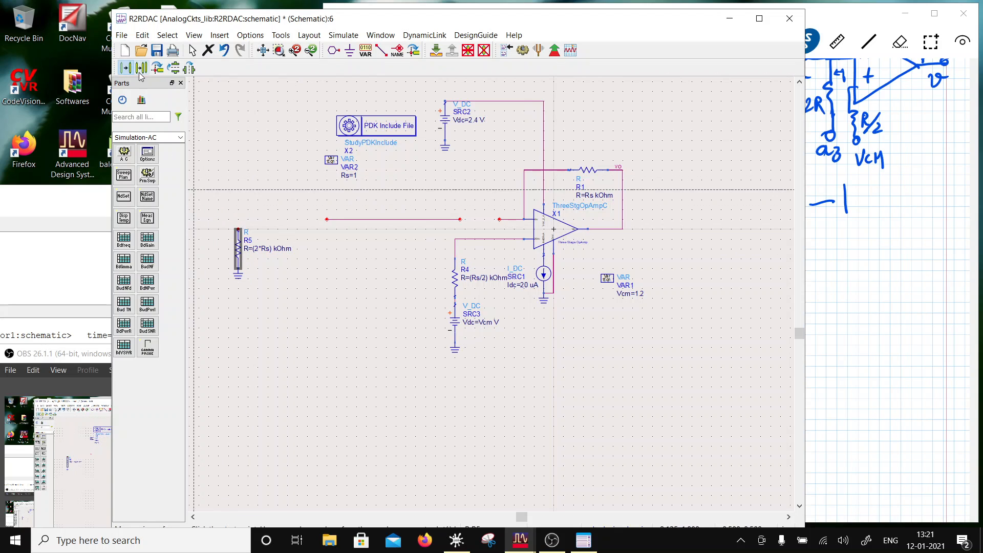
left_click(238, 232)
left_click(309, 236)
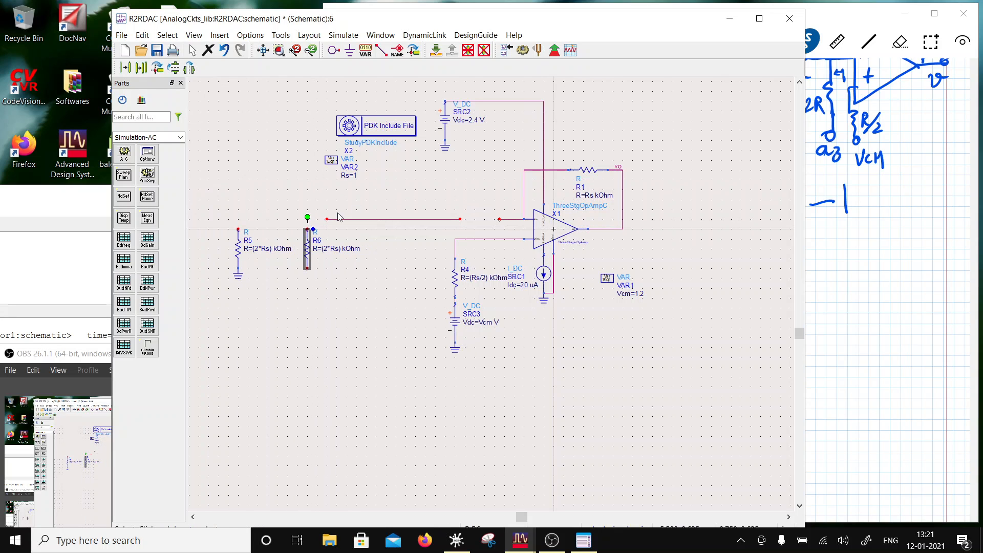
left_click(320, 314)
- Move the loose input wire onto the upper ends of R5 and R6, and shorten it to end just past R6
left_click(342, 220)
key("m")
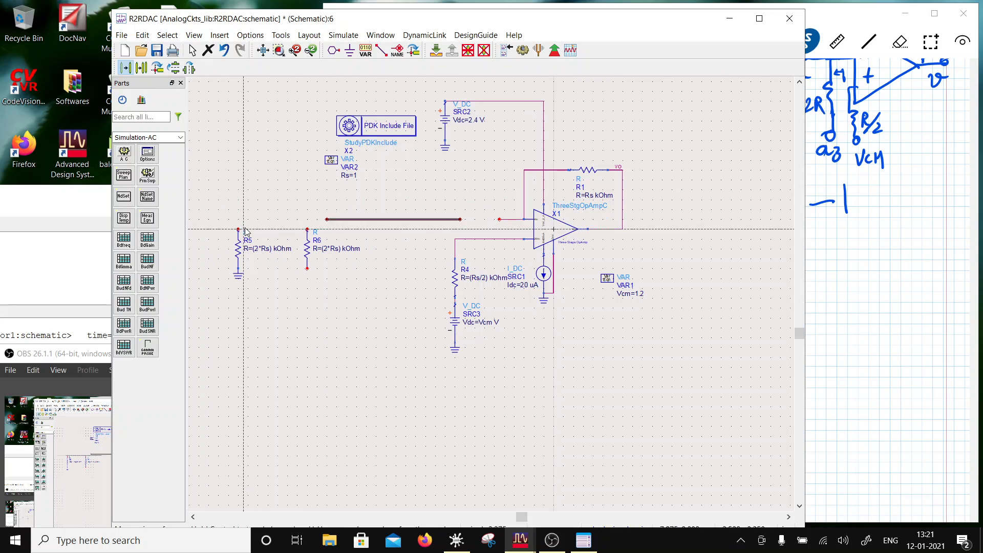
left_click(238, 230)
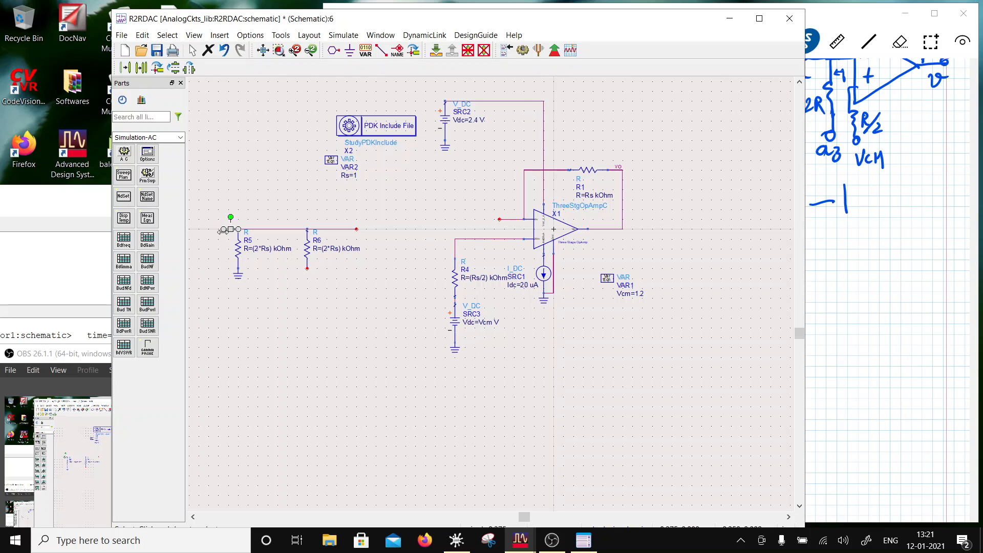
left_click(239, 251)
left_click(310, 273)
left_click_drag(357, 229, 322, 228)
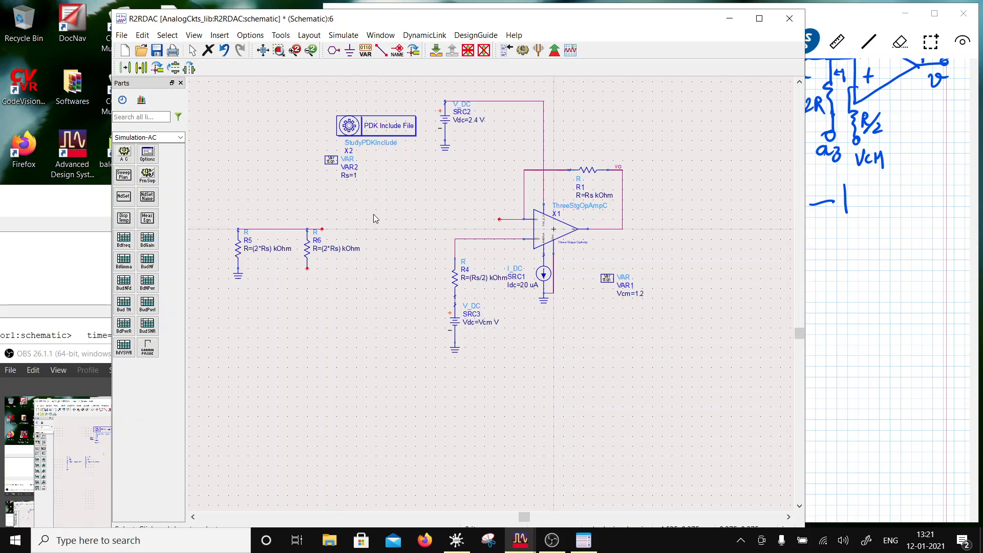
- Place a copy of resistor R1 at the end of the wire beside R6 and move the copy's label above it
left_click(580, 174)
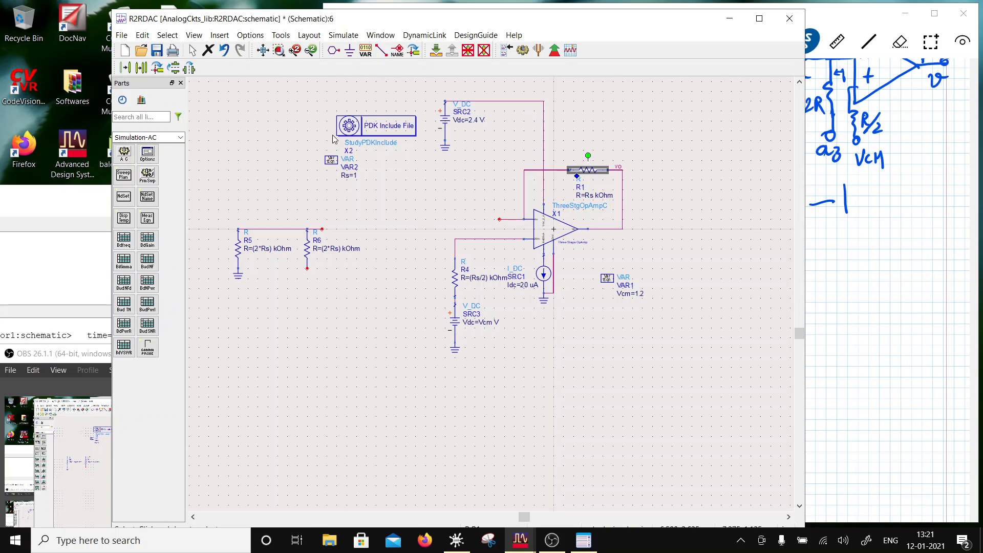
left_click(135, 70)
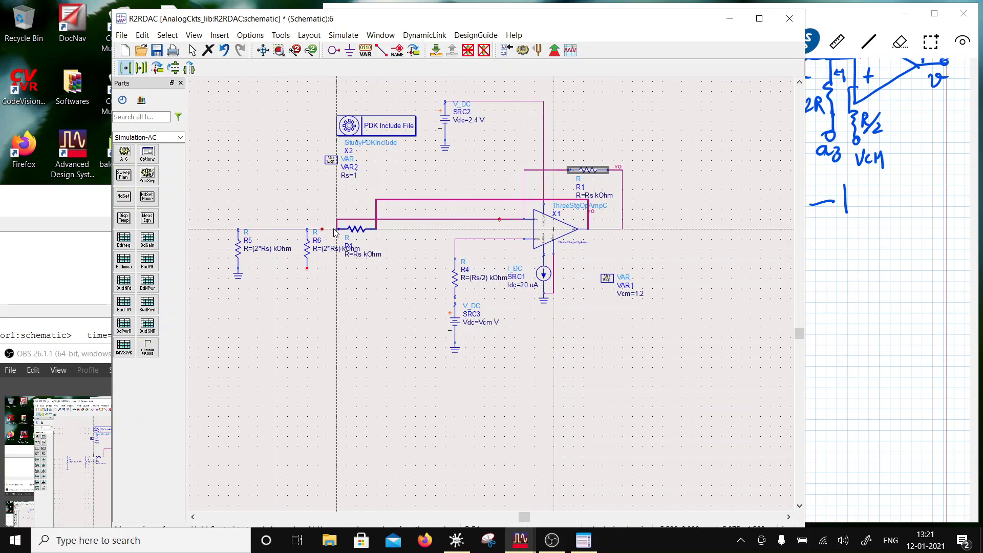
left_click(142, 70)
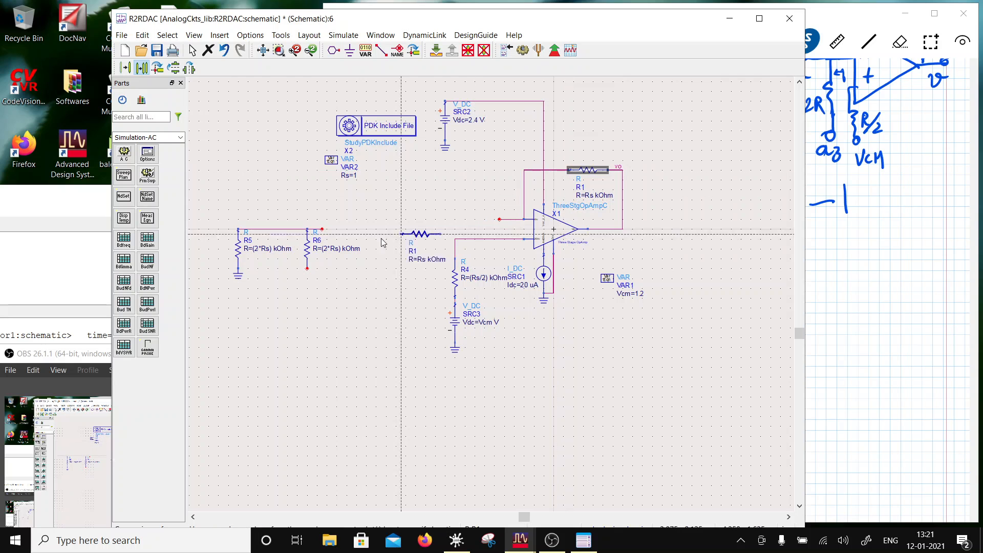
left_click(350, 251)
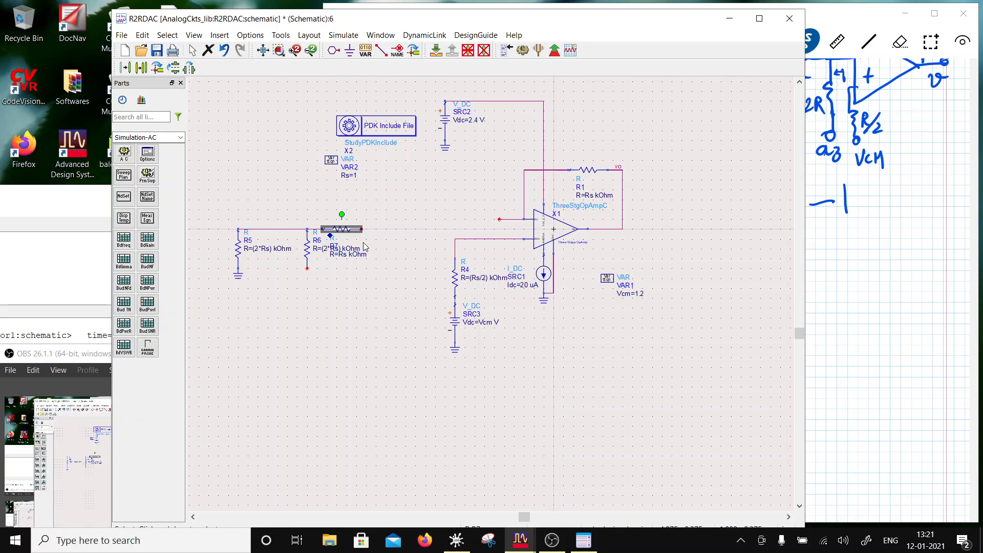
key("F5")
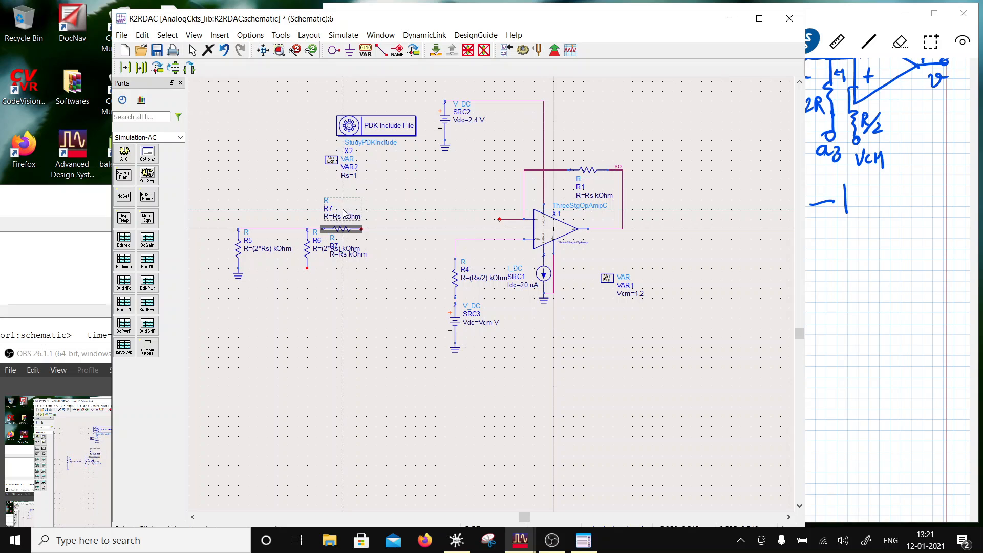
left_click(342, 209)
- Move the whole ladder section, including R5, R6, R7, their wire and the ground, further left
left_click_drag(289, 180, 389, 290)
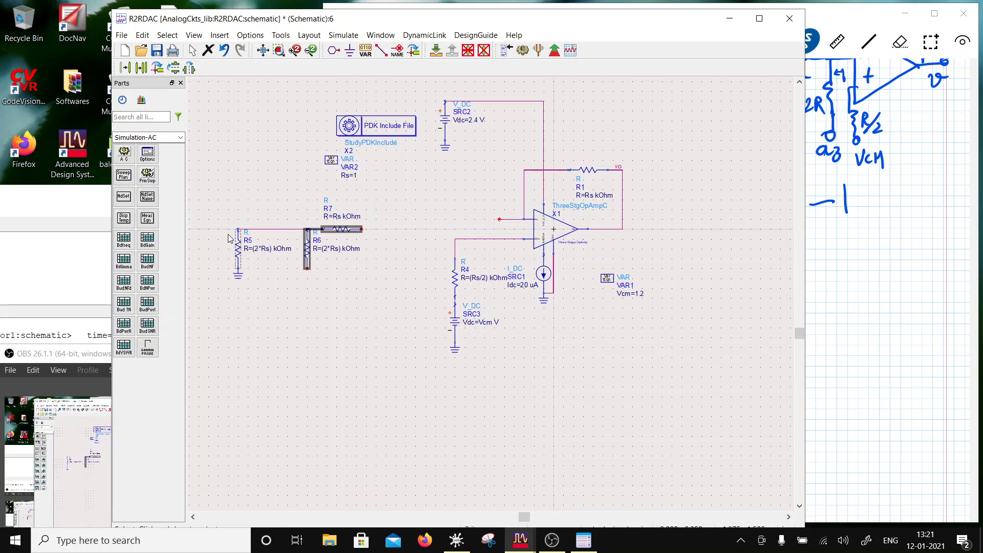
left_click_drag(216, 190, 400, 304)
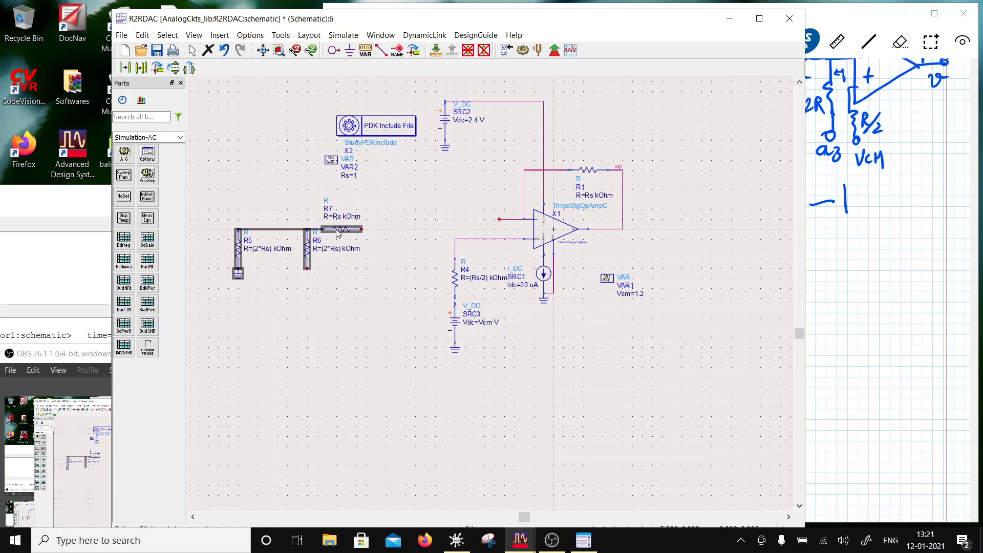
left_click_drag(338, 233, 278, 233)
left_click(327, 272)
- Copy the R6 and R7 pair twice along the ladder, attaching each copy to the free end of the previous series resistor
left_click_drag(223, 190, 306, 278)
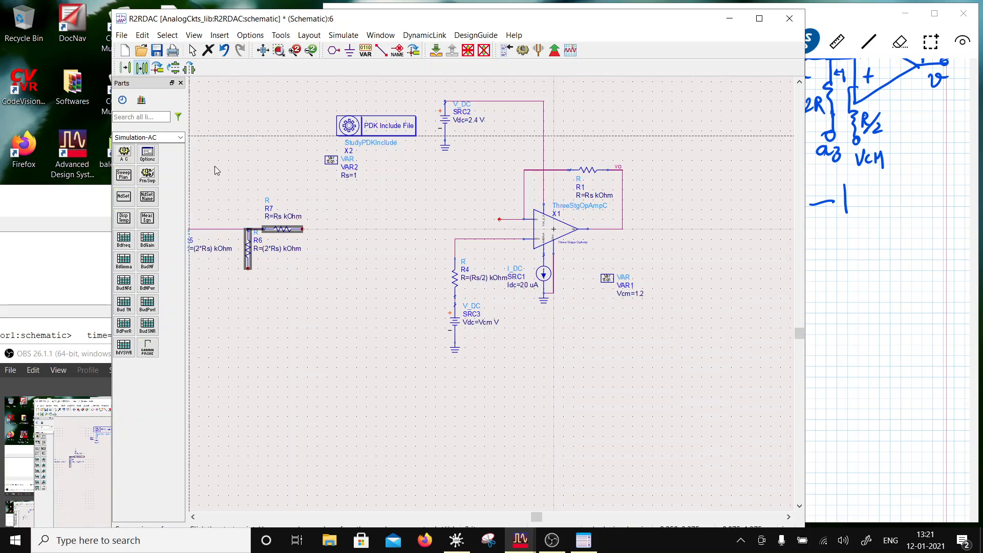
left_click(249, 230)
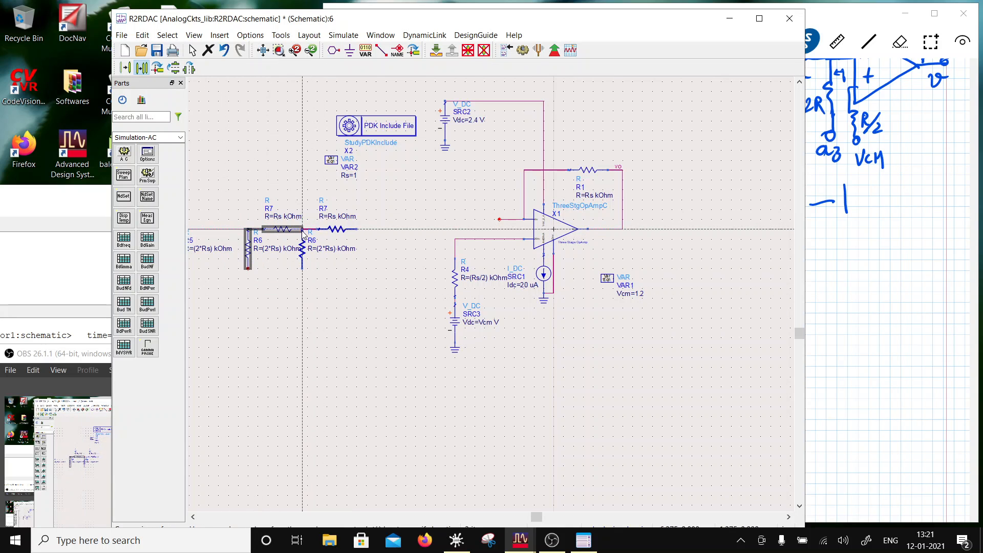
left_click(303, 232)
left_click(142, 68)
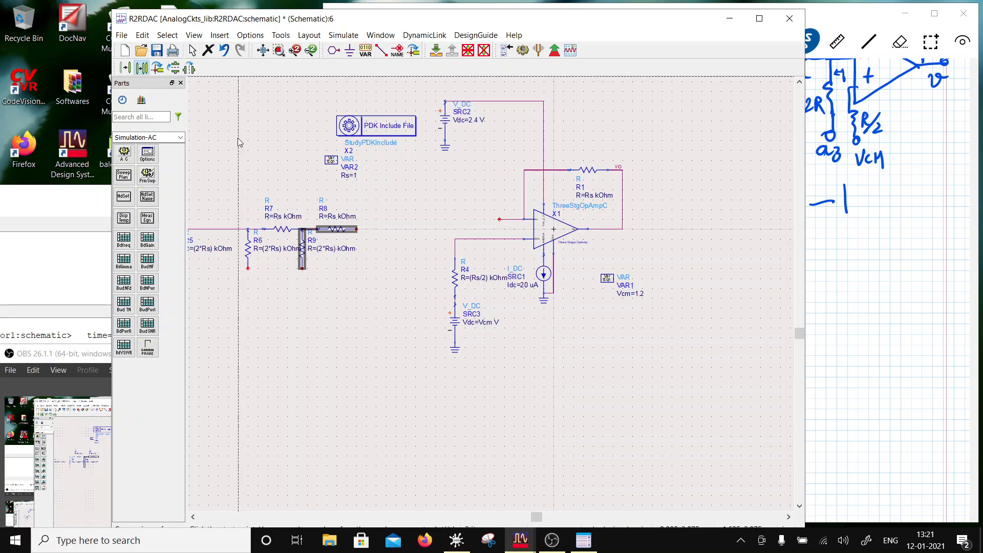
left_click(303, 232)
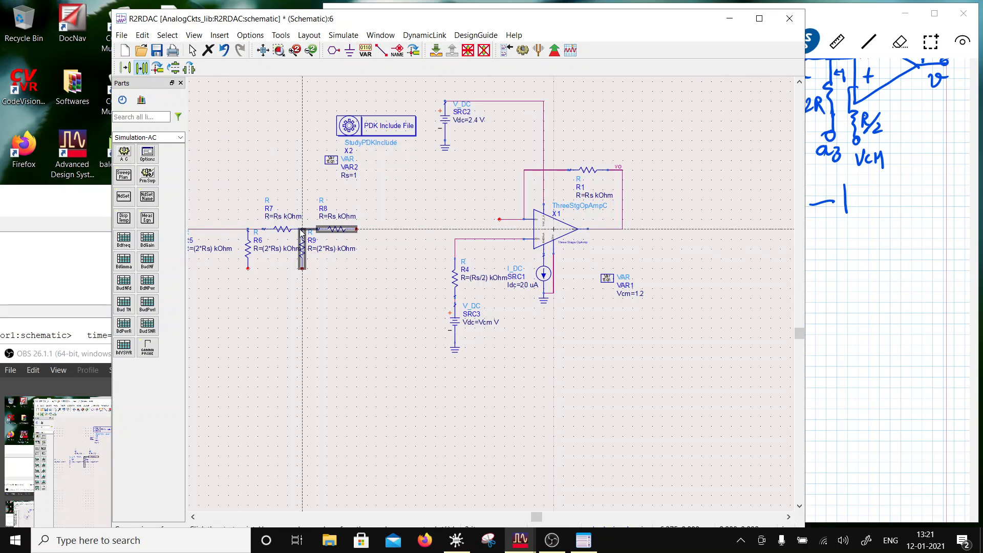
left_click(360, 234)
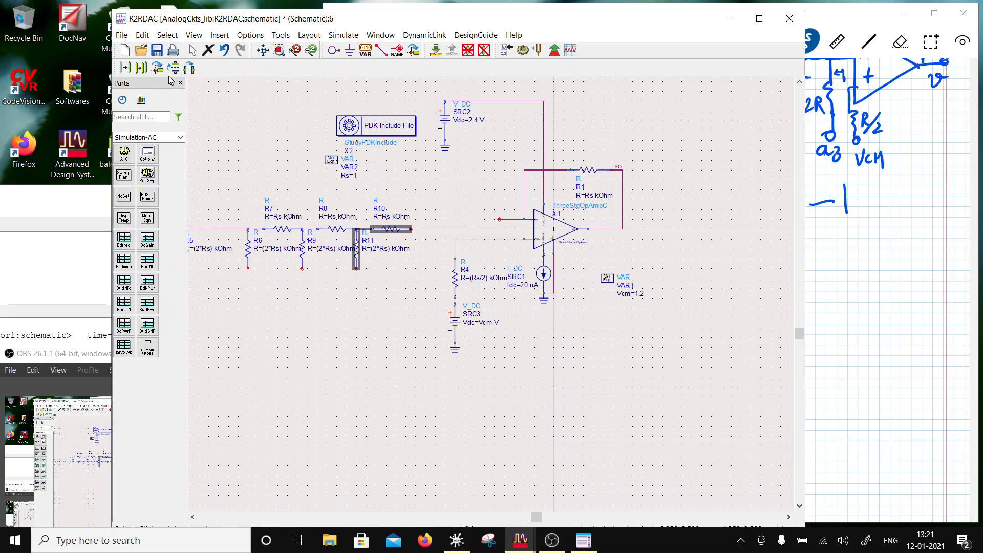
left_click(143, 68)
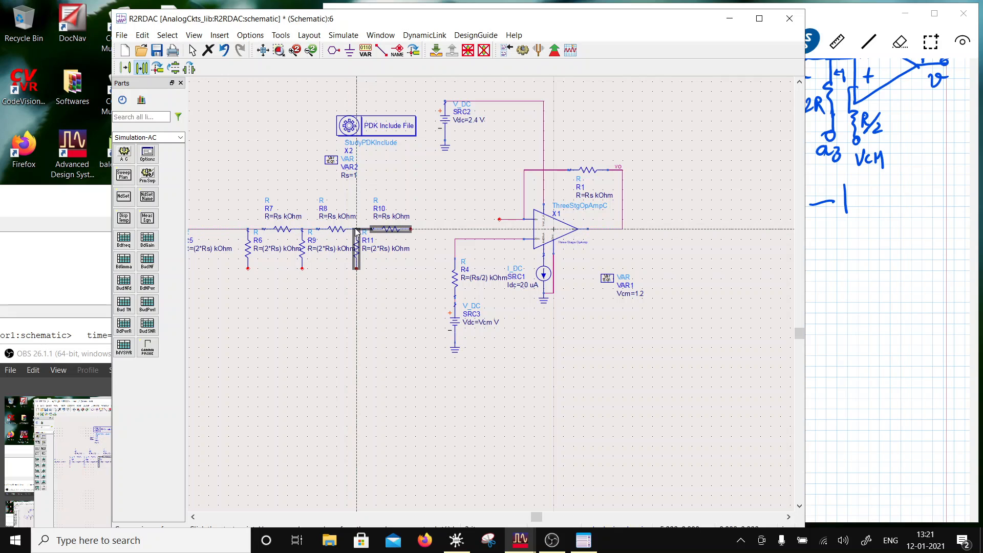
key("Escape")
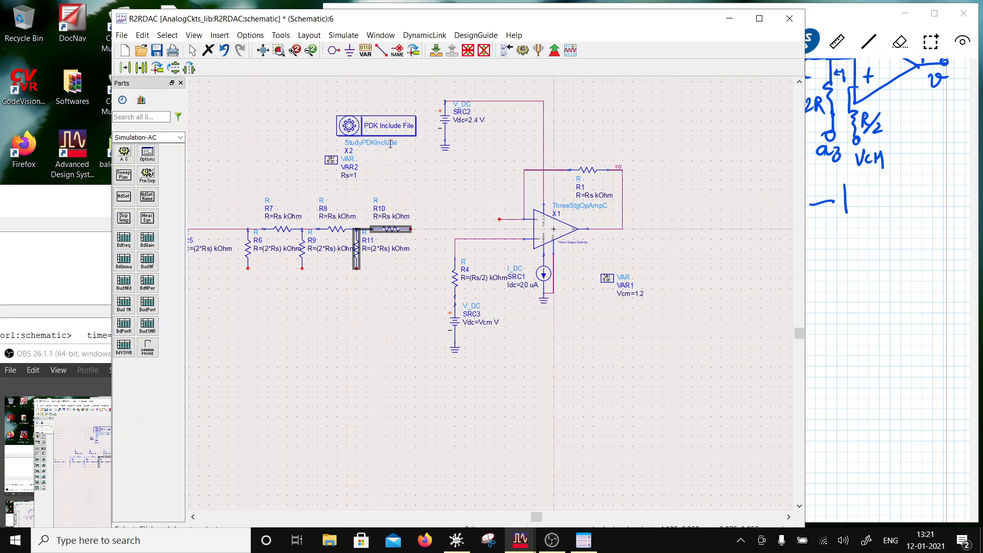
- Copy the vertical resistor R11 onto the free end of series resistor R10
left_click(393, 275)
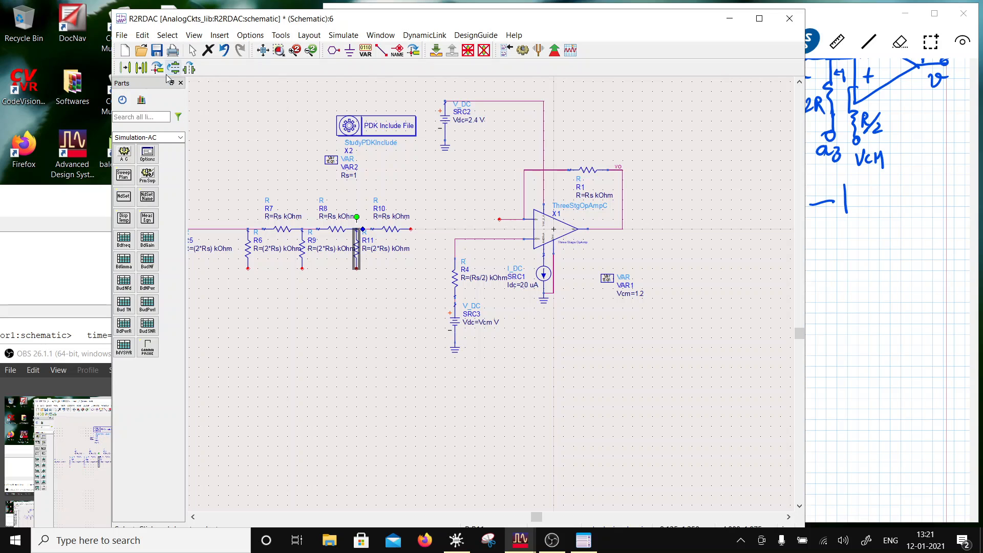
left_click(142, 68)
left_click(357, 230)
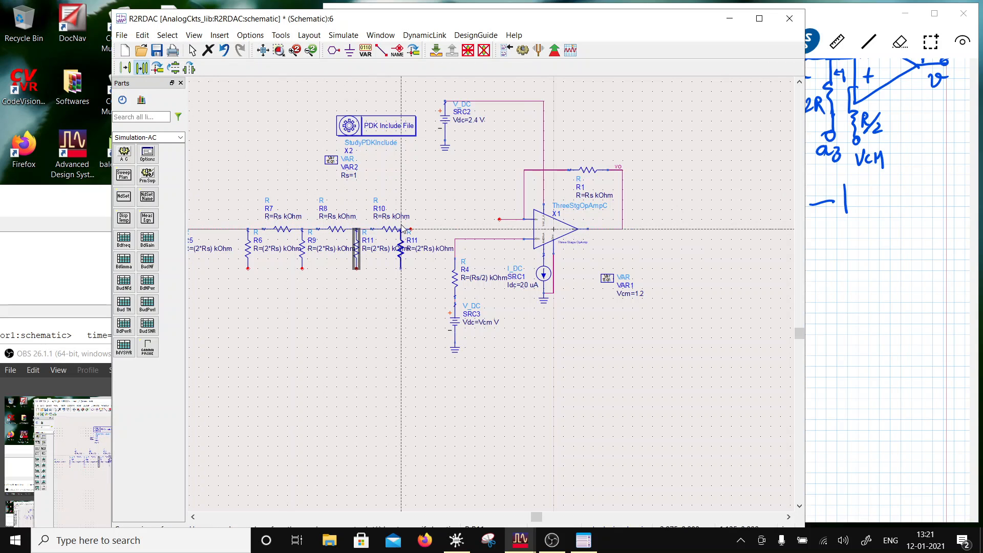
left_click(411, 231)
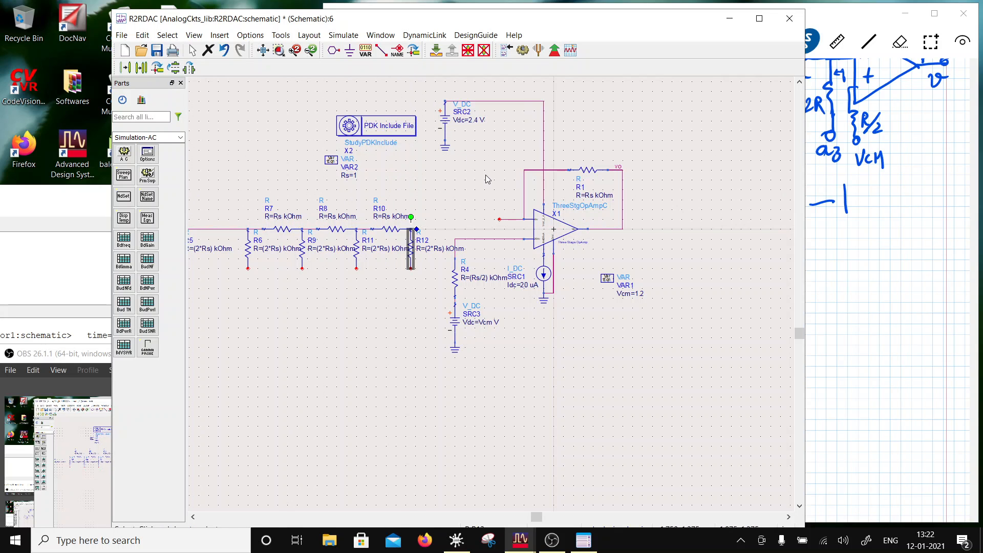
- Shift R4, the SRC3 source and its ground slightly right, away from the last ladder resistor
left_click(453, 277)
left_click(429, 299)
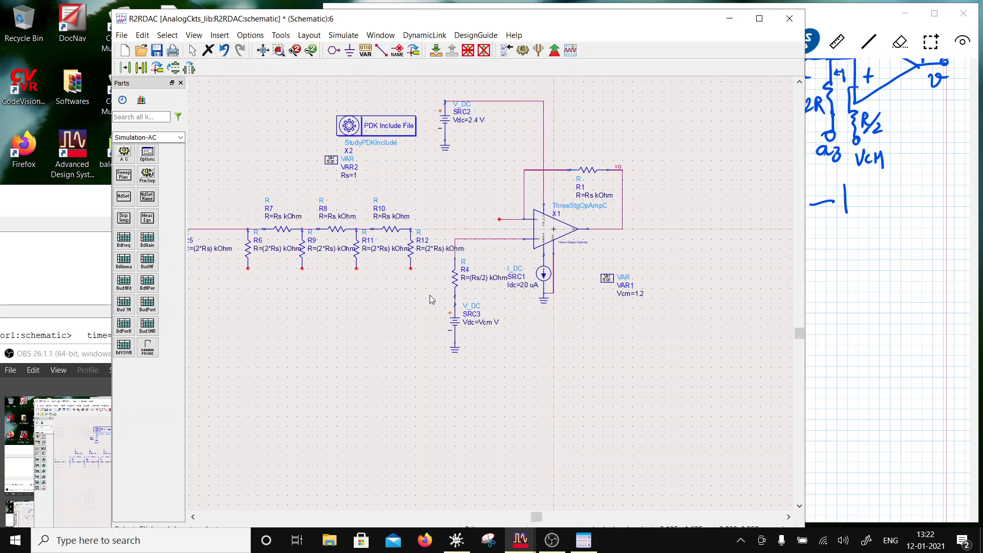
left_click_drag(494, 392, 437, 237)
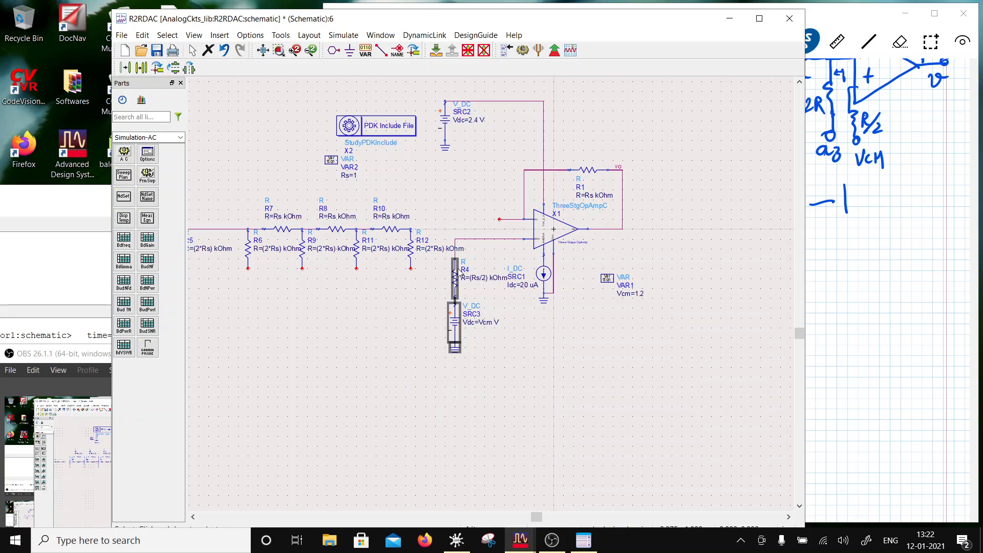
left_click_drag(458, 269, 478, 268)
left_click(537, 362)
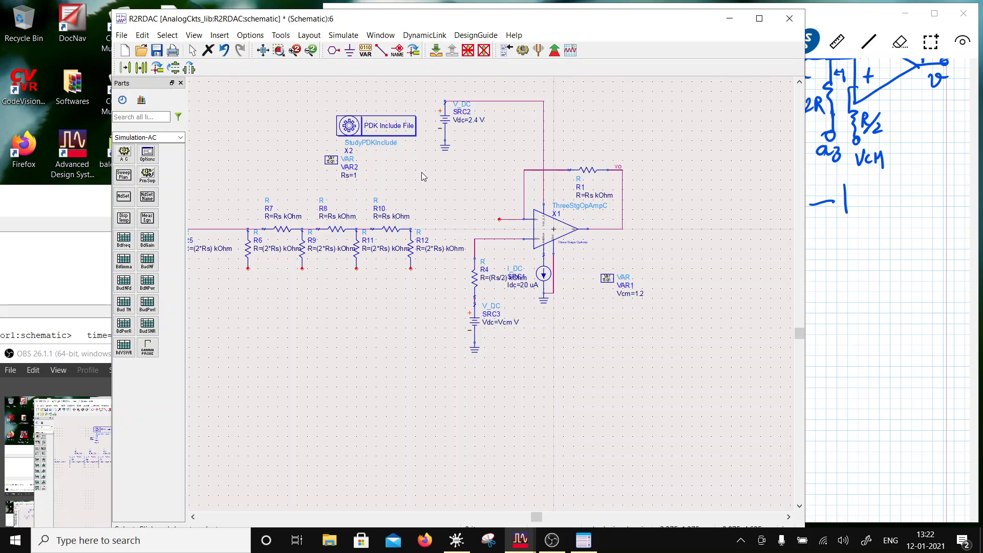
scroll(384, 231, "down", 1)
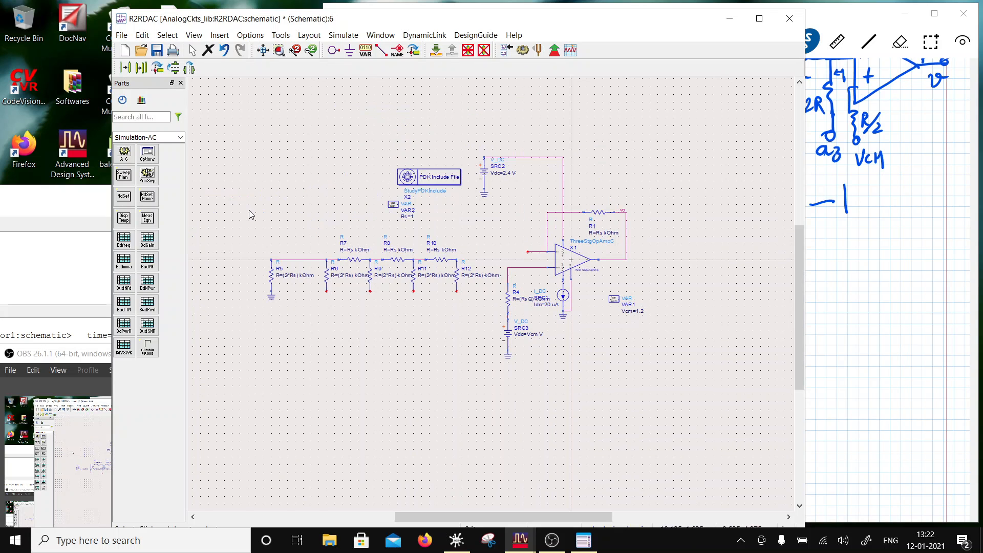
- Move the whole resistor ladder with its ground up so its series line is level with the op-amp's upper input
left_click_drag(251, 214, 474, 323)
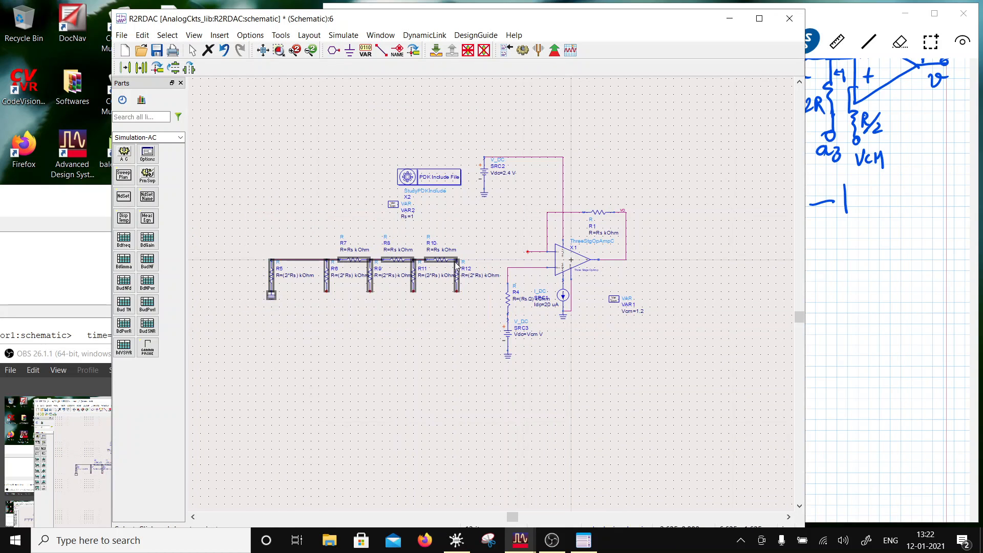
left_click_drag(456, 265, 454, 251)
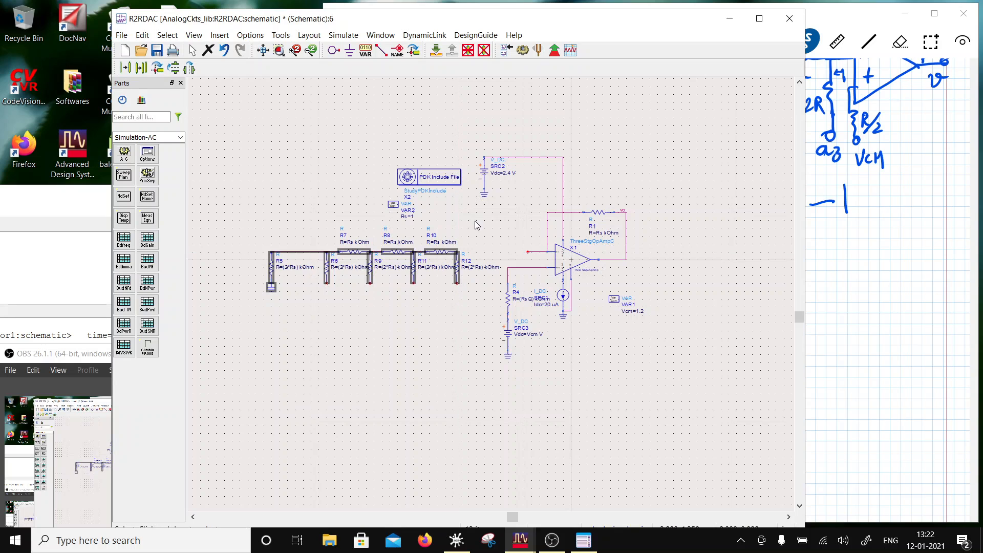
left_click(439, 142)
- Wire the op-amp's upper input to the ladder node at the top of R12 and save the schematic
left_click(382, 49)
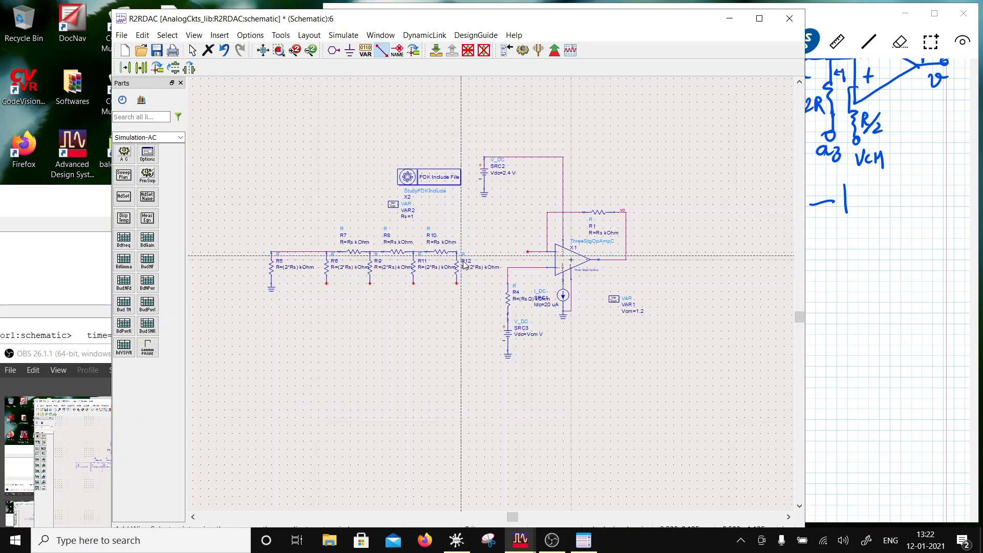
left_click(527, 251)
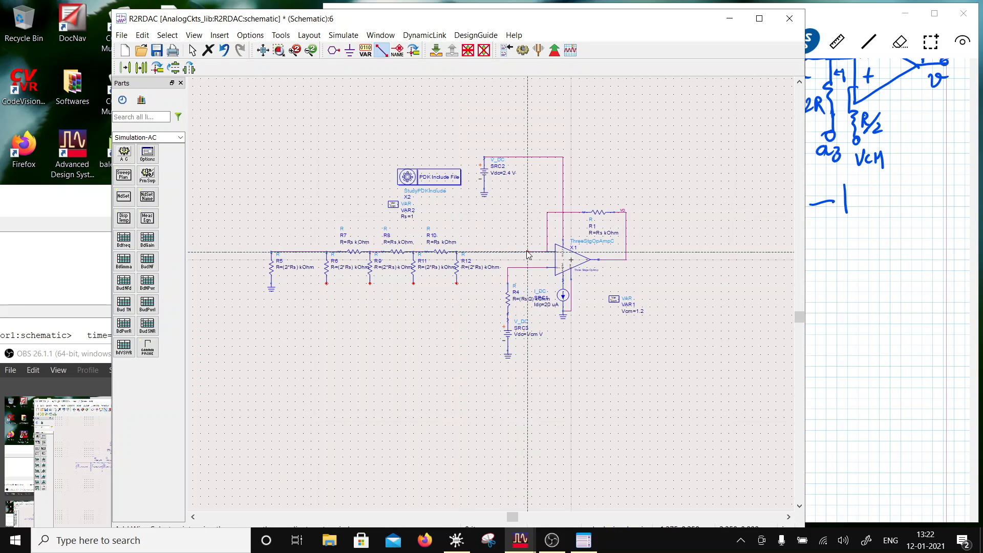
left_click(456, 251)
key("Escape")
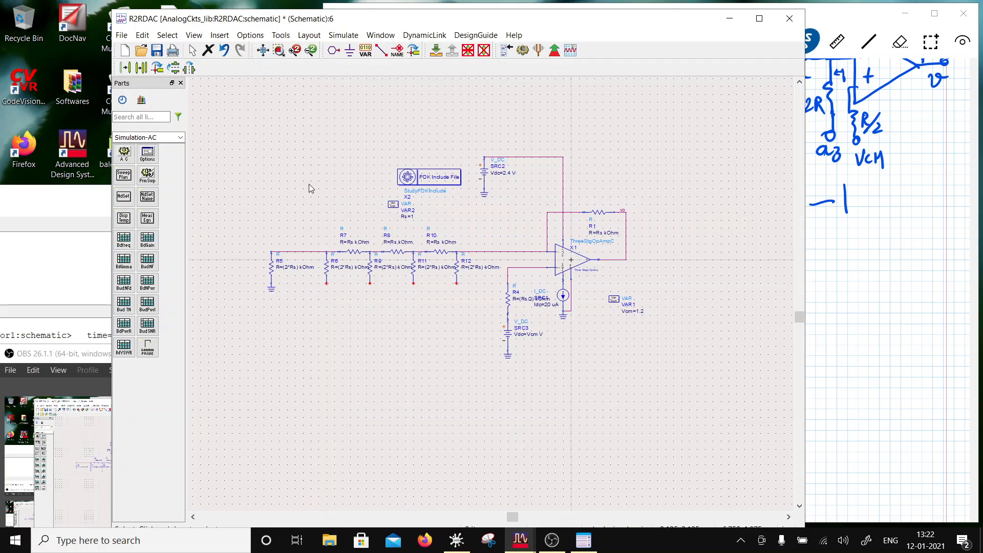
left_click(157, 50)
- Place a frequency-domain pulse voltage source directly below resistor R6
left_click(180, 138)
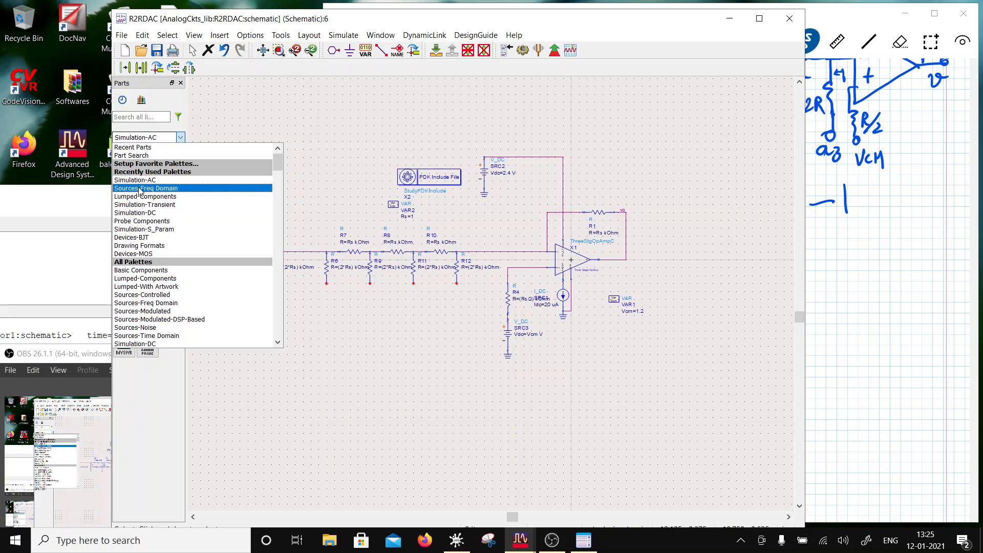
left_click(139, 189)
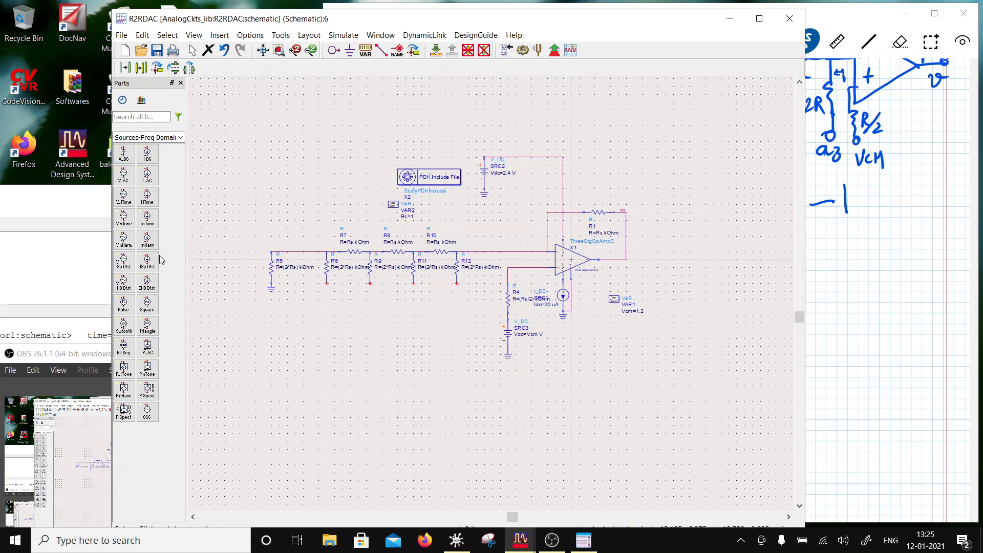
left_click(177, 138)
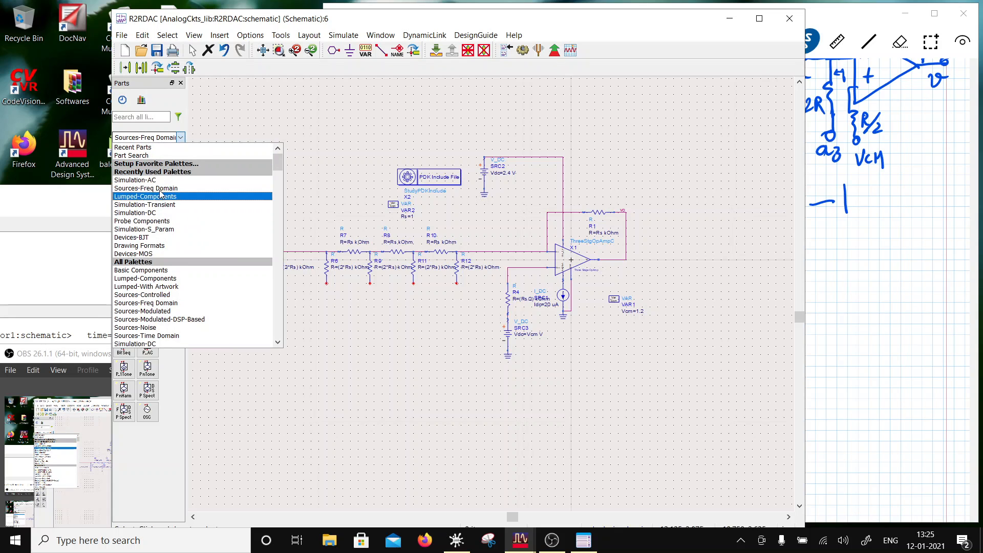
left_click(144, 188)
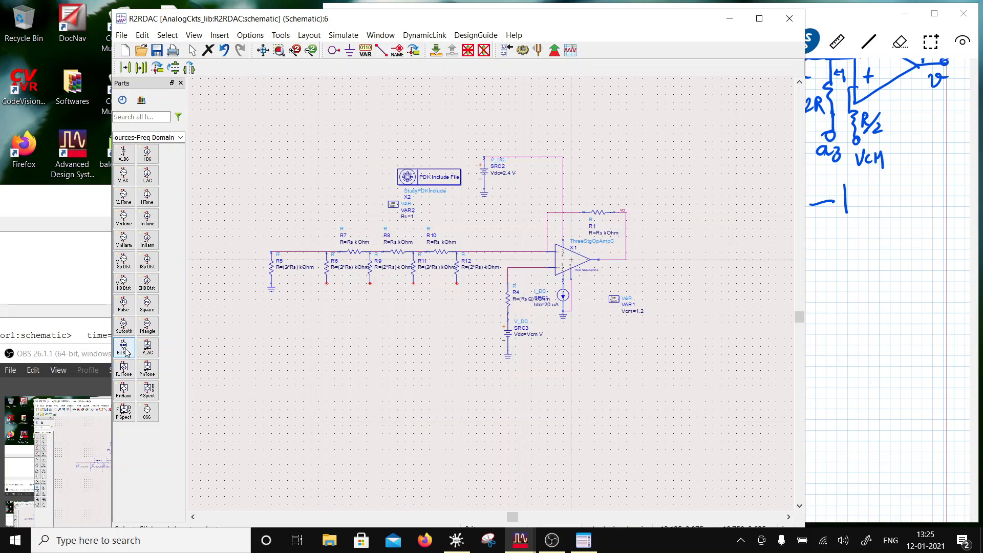
left_click(124, 307)
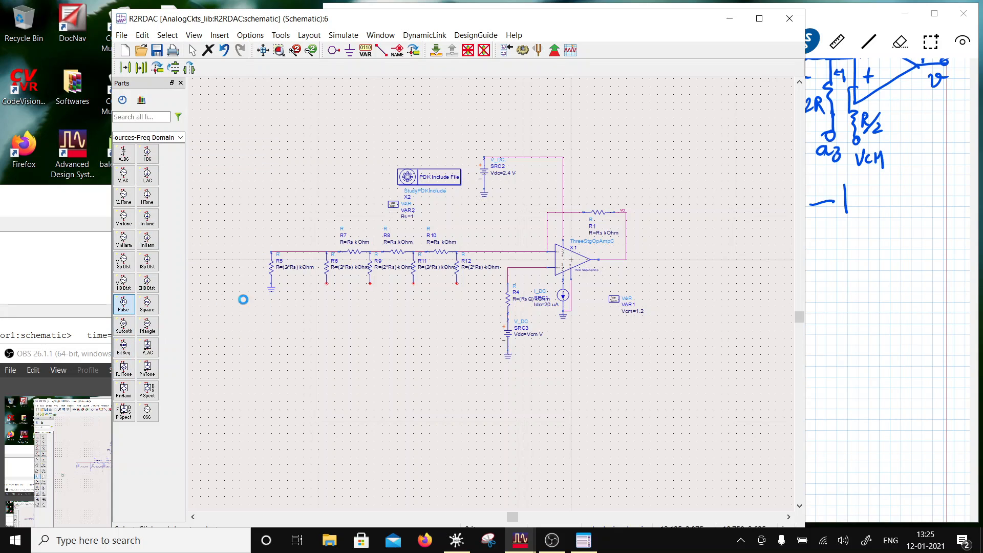
left_click(326, 304)
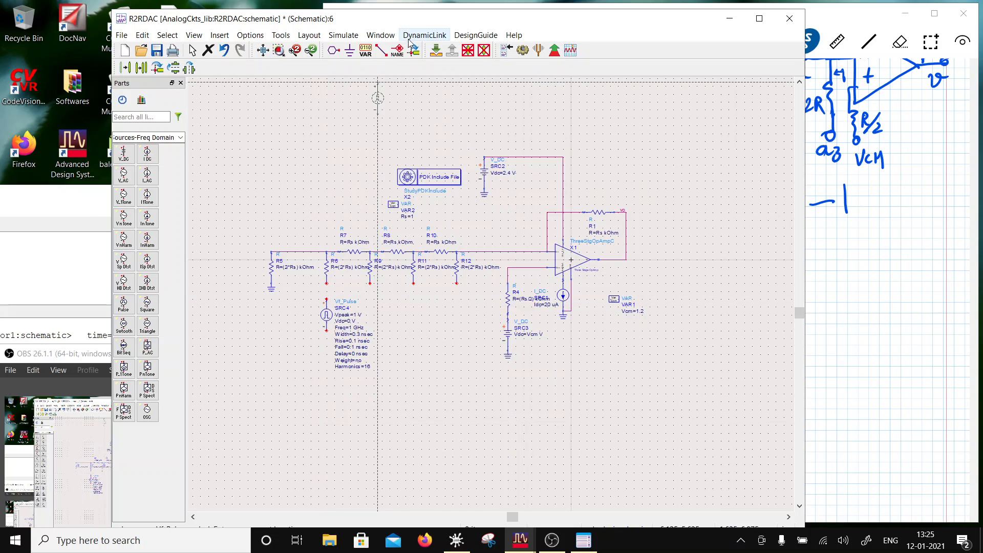
key("Escape")
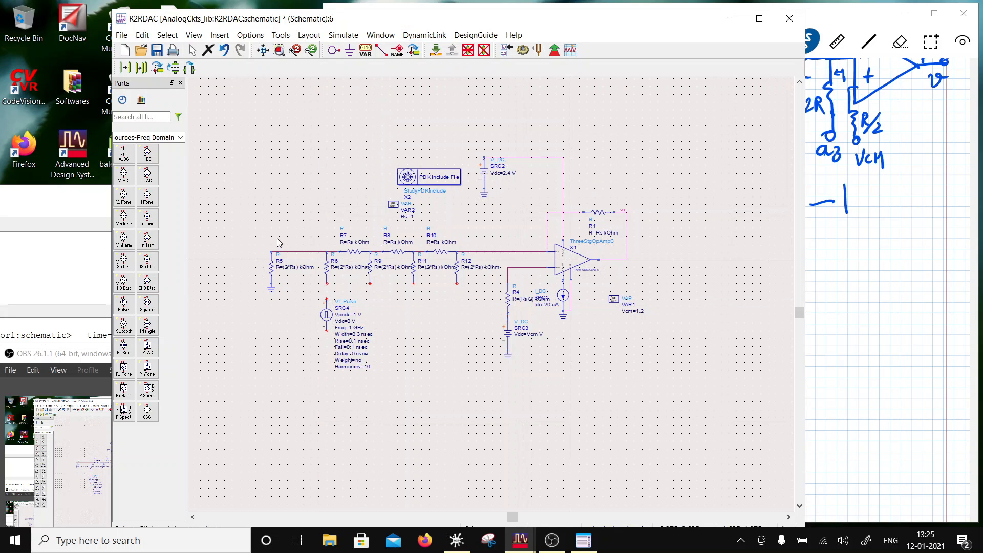
- Set the pulse source SRC4's Vdc to Vcm and its frequency to 200 kHz
left_click(352, 321)
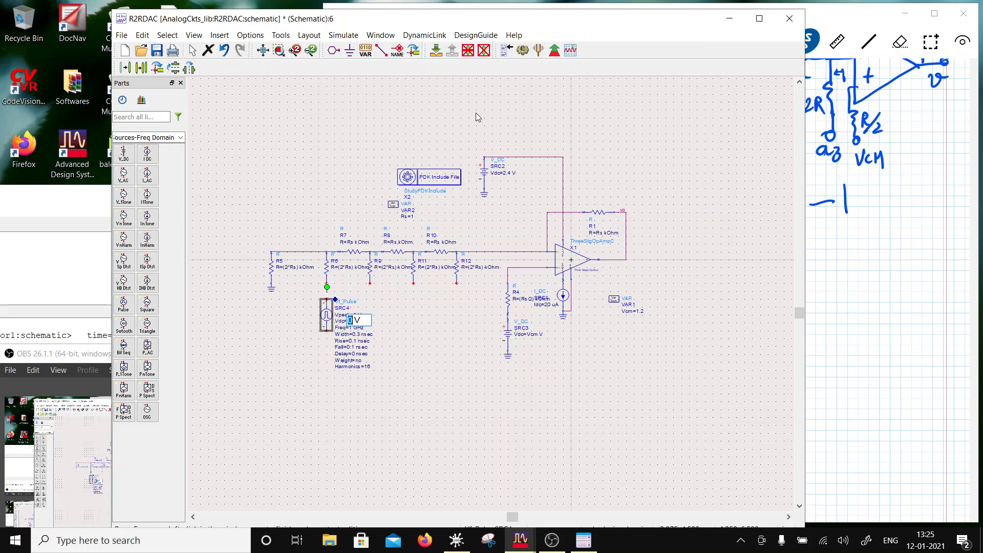
type("Vcm")
left_click(413, 355)
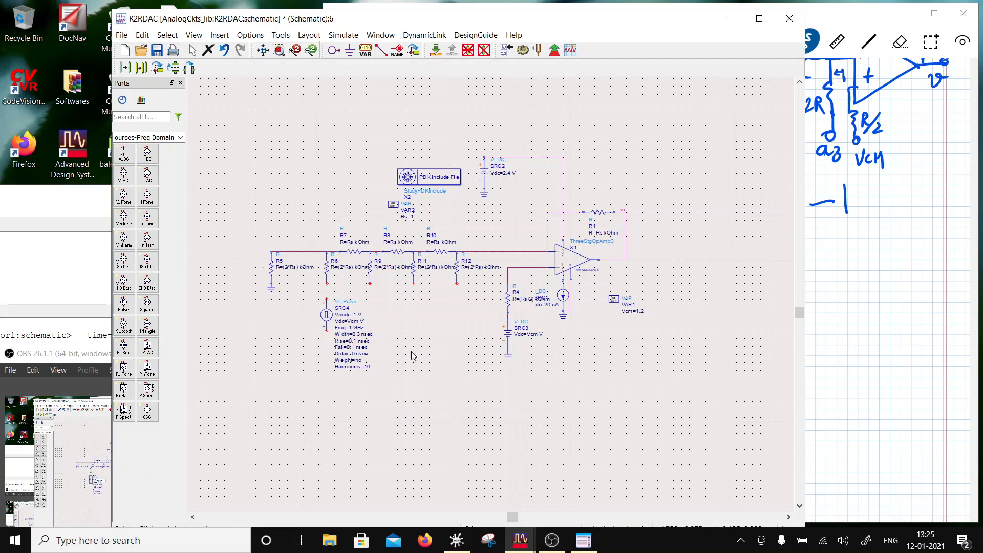
left_click(346, 328)
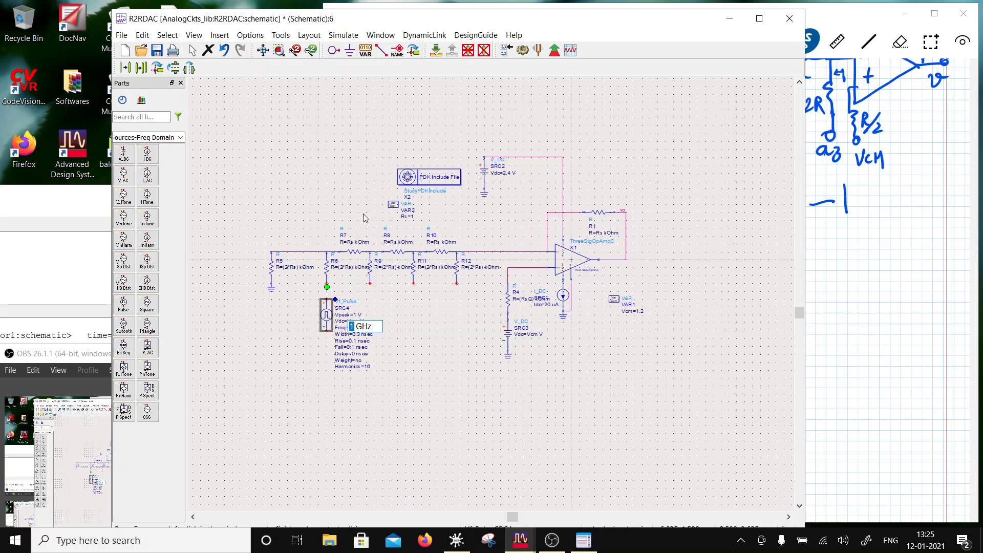
type("200")
key("Left")
key("Left")
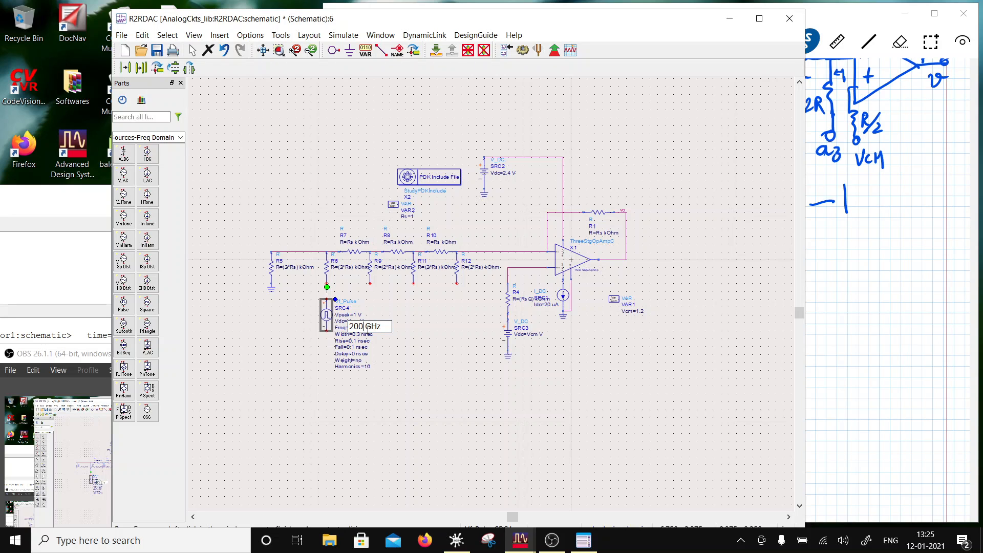
key("BackSpace")
type("k")
left_click(390, 393)
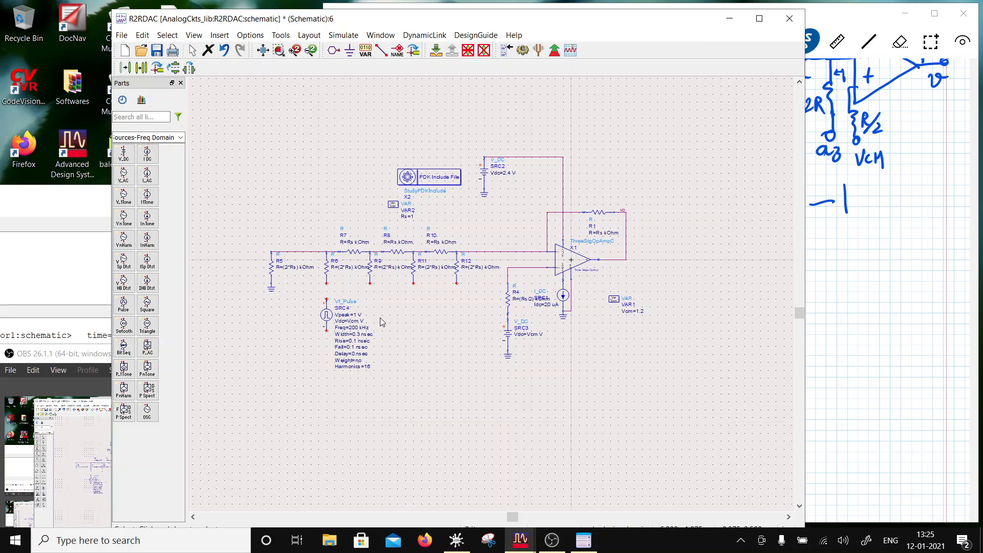
- Set the pulse width of SRC4 to 2.49 usec
left_click(352, 328)
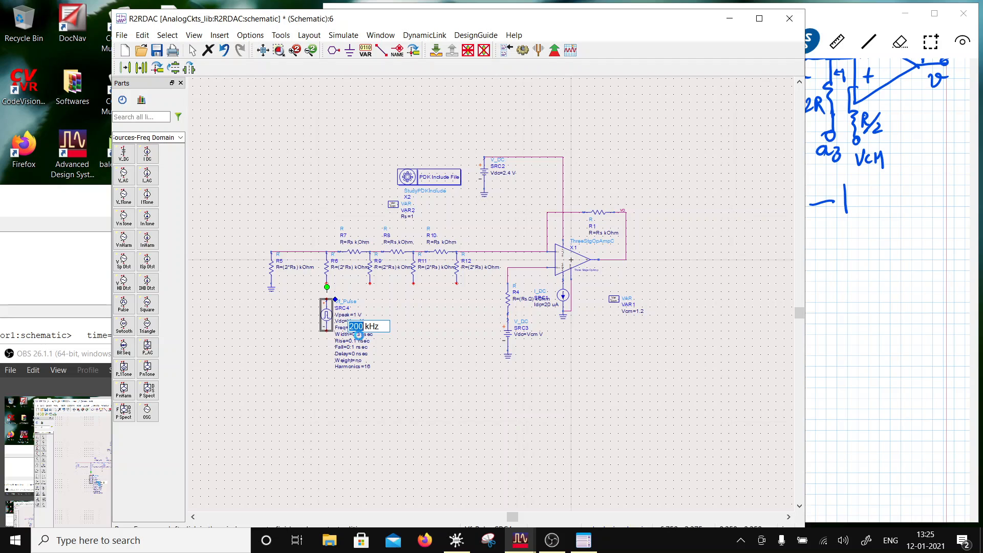
left_click(359, 335)
left_click(359, 333)
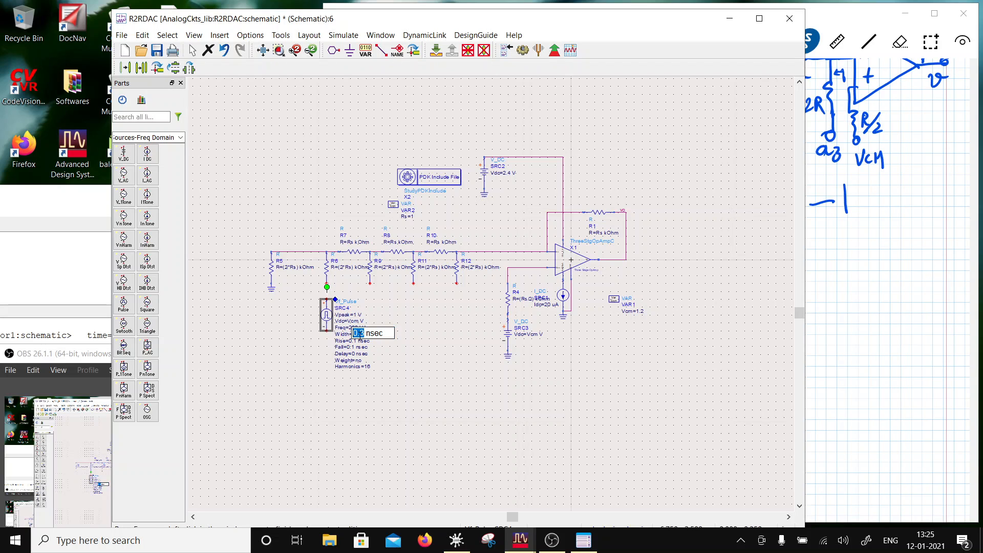
type("2")
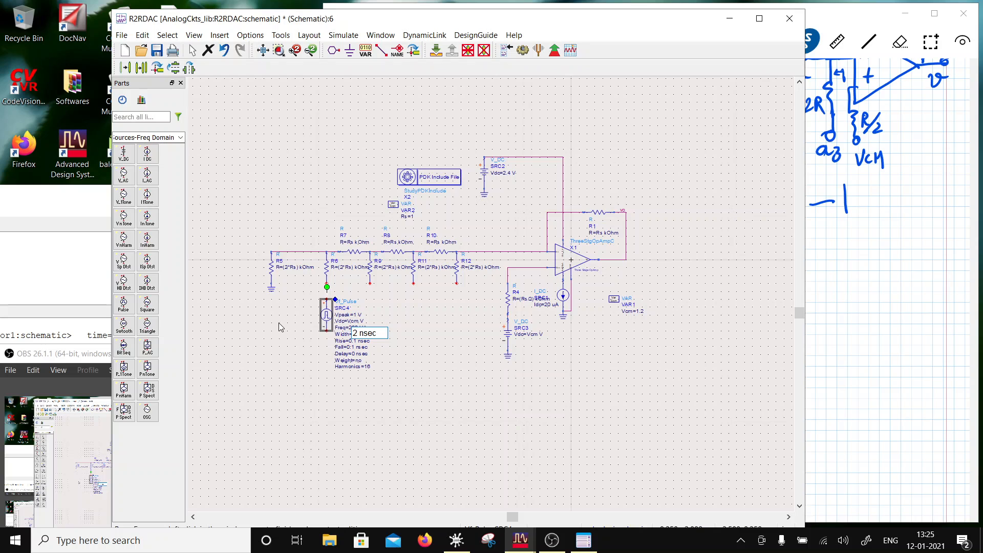
type(".49")
left_click_drag(374, 334, 372, 333)
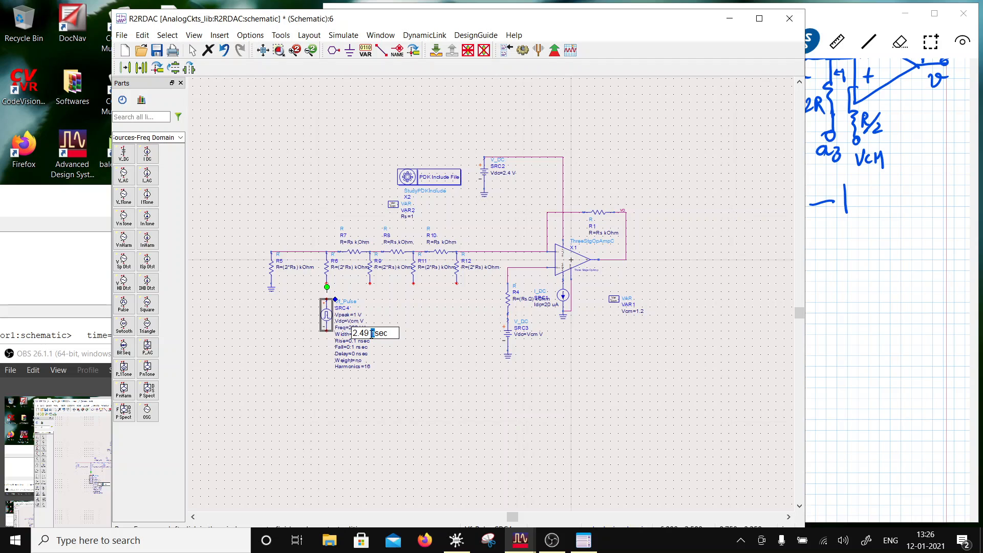
type("u")
left_click(411, 383)
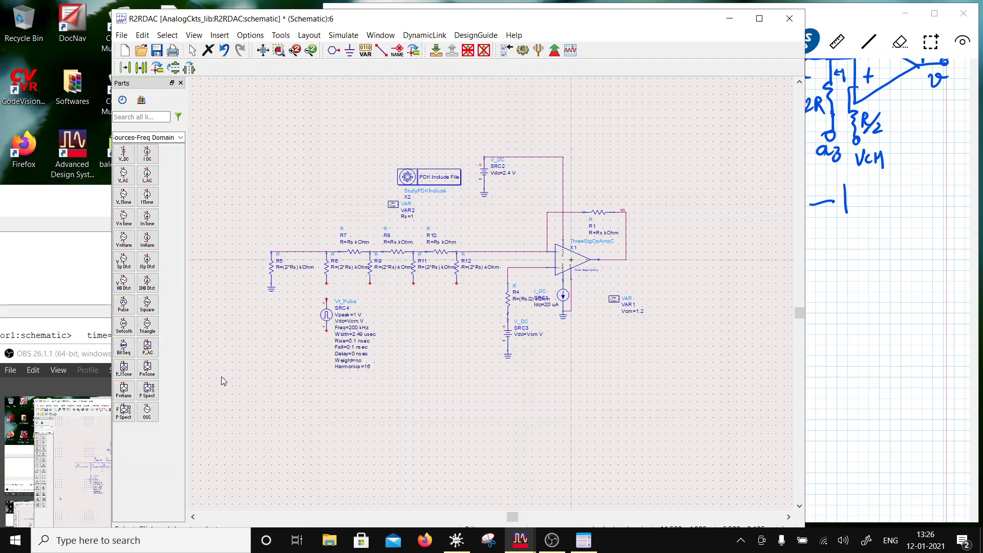
- Set the rise time of SRC4 to 0.01, keeping the nsec unit
double_click(358, 341)
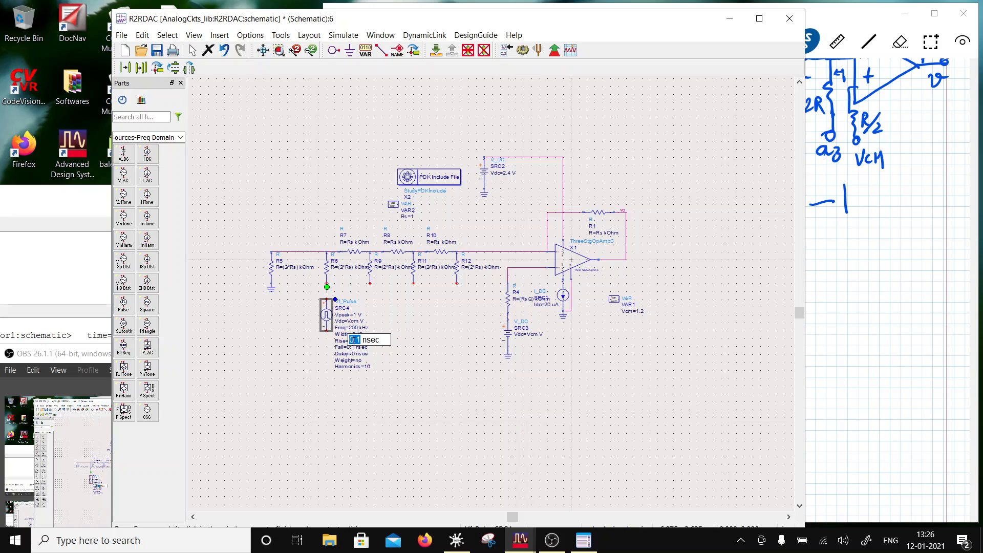
type("-0")
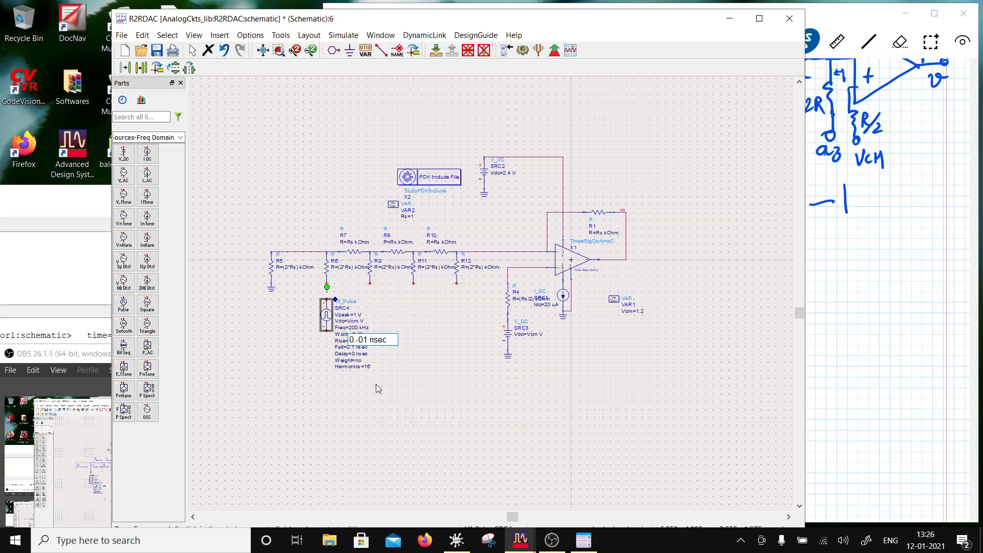
key("BackSpace")
key("BackSpace")
type("0")
left_click(401, 432)
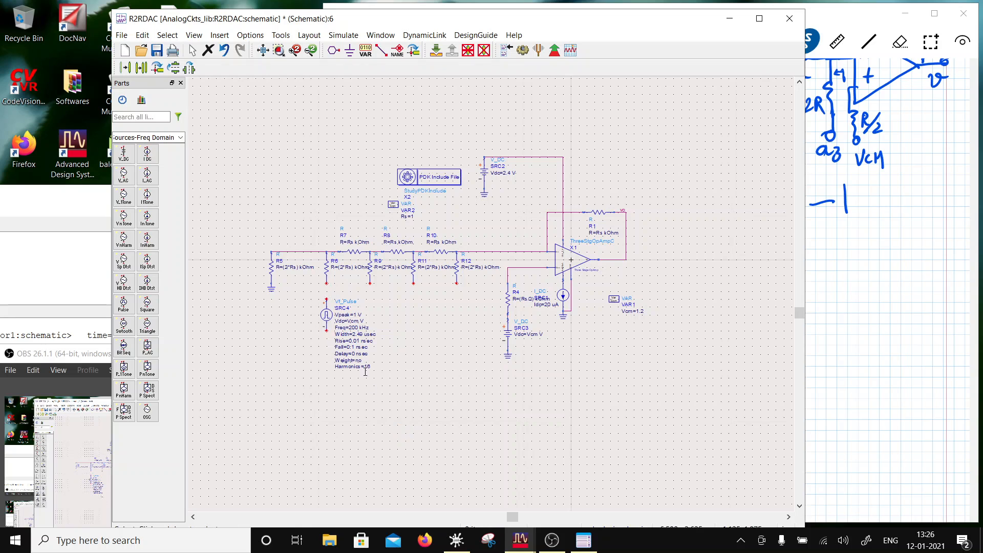
- Change the unit of SRC4's rise time to usec
left_click(354, 348)
left_click(366, 346)
left_click(404, 365)
left_click(362, 338)
left_click(365, 344)
left_click(366, 340)
scroll(365, 341, "up", 2)
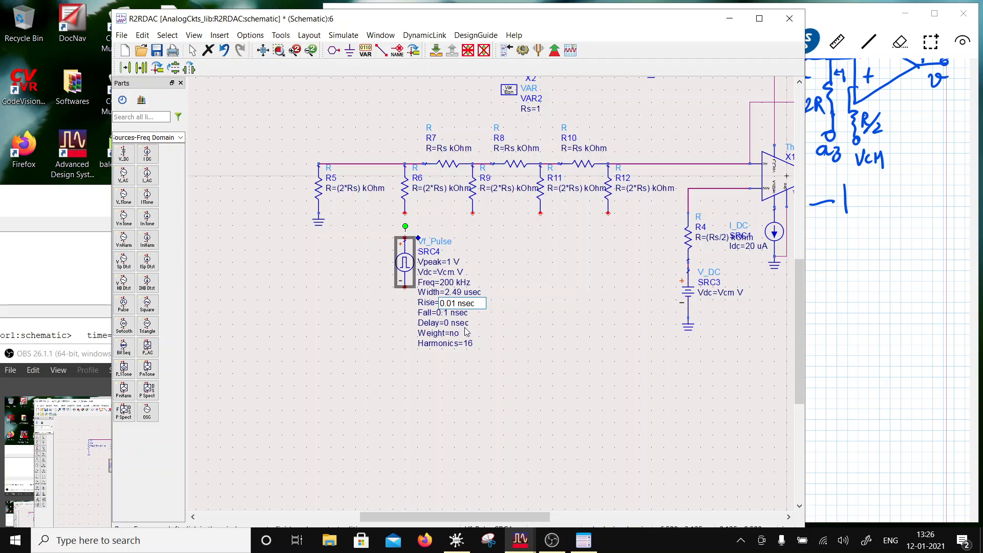
key("BackSpace")
type("u")
left_click(487, 413)
- Set the fall time of SRC4 to 0.01 usec
left_click(443, 313)
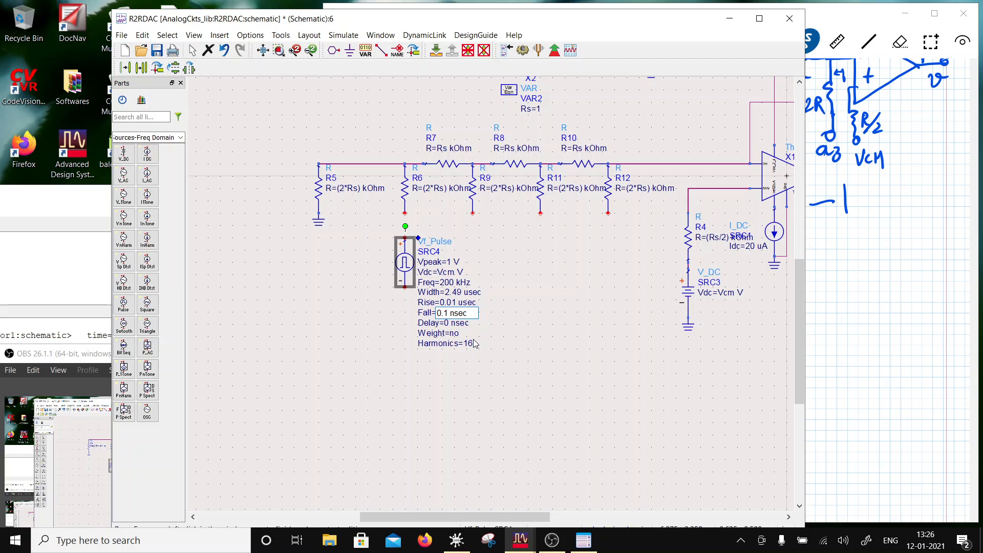
type("0")
key("Right")
key("Delete")
type("u")
left_click(514, 375)
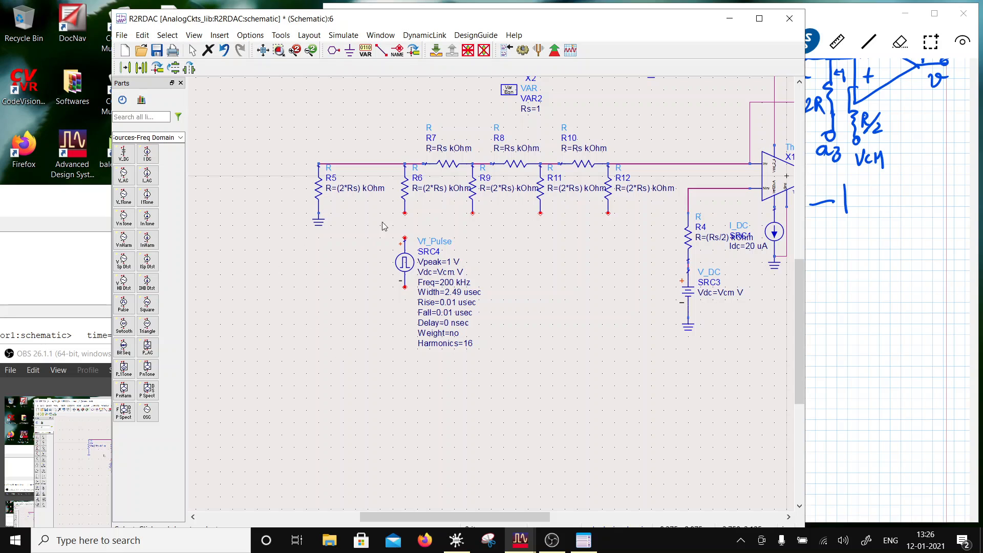
- Ground the negative terminal of SRC4 and wire its positive terminal to the lower end of R6
left_click(350, 50)
left_click(405, 288)
key("ctrl+w")
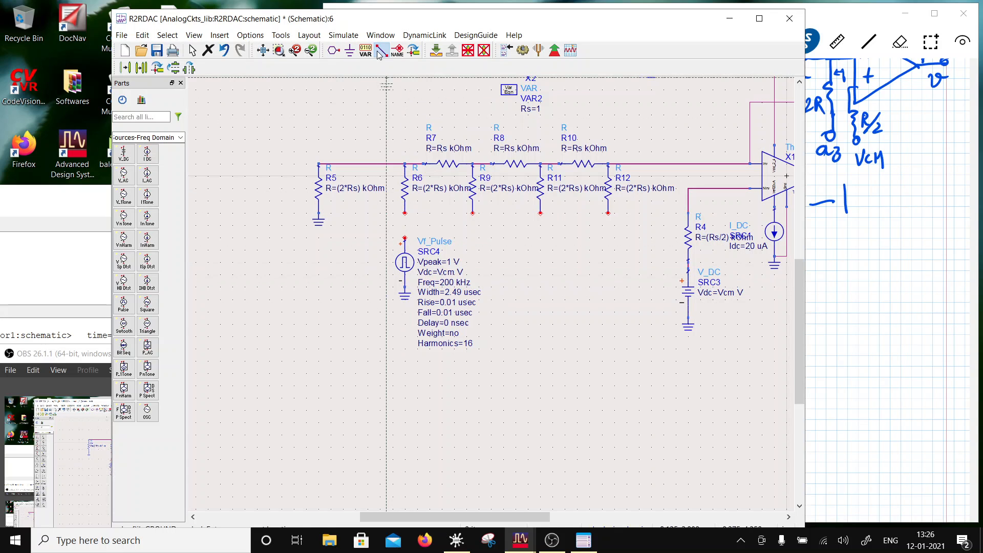
left_click(404, 239)
left_click(404, 213)
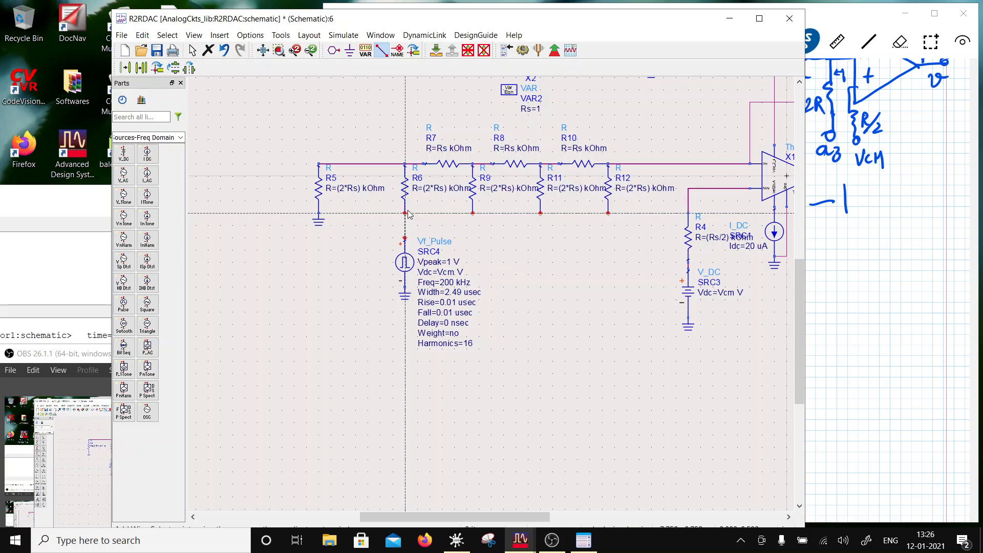
key("Escape")
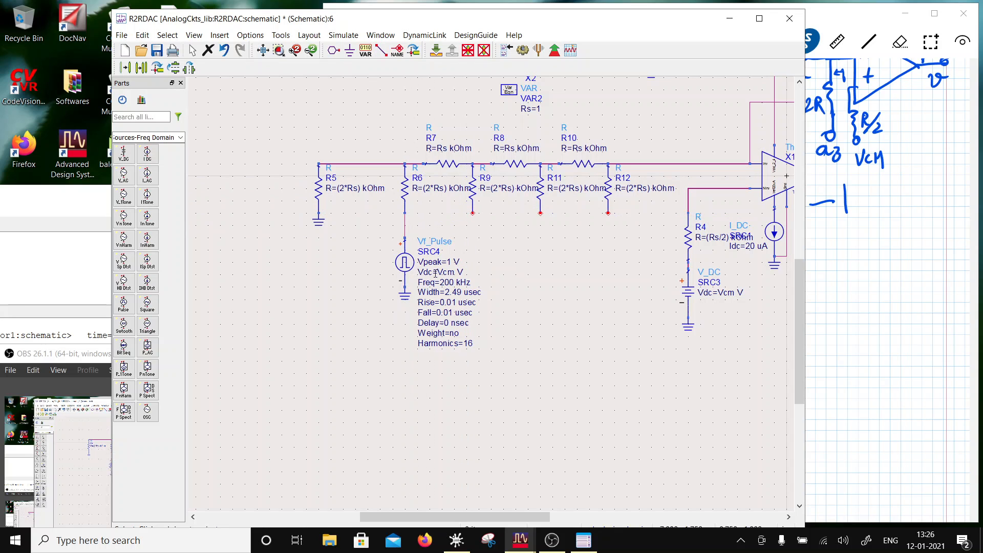
- Shift R5, R6 and SRC4 with their grounds left to make room, and copy SRC4 with its ground below R9
left_click_drag(265, 141, 336, 266)
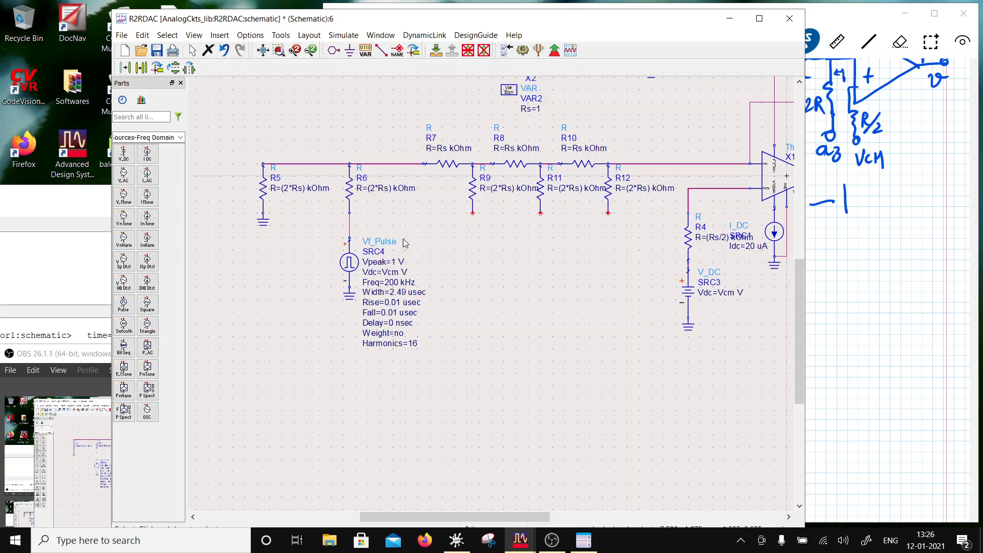
left_click(350, 256)
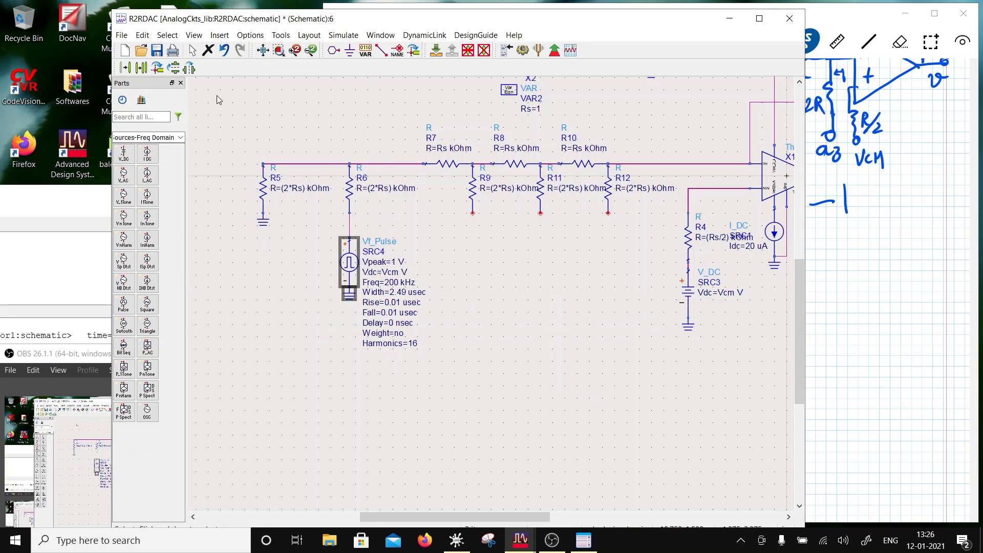
left_click(142, 68)
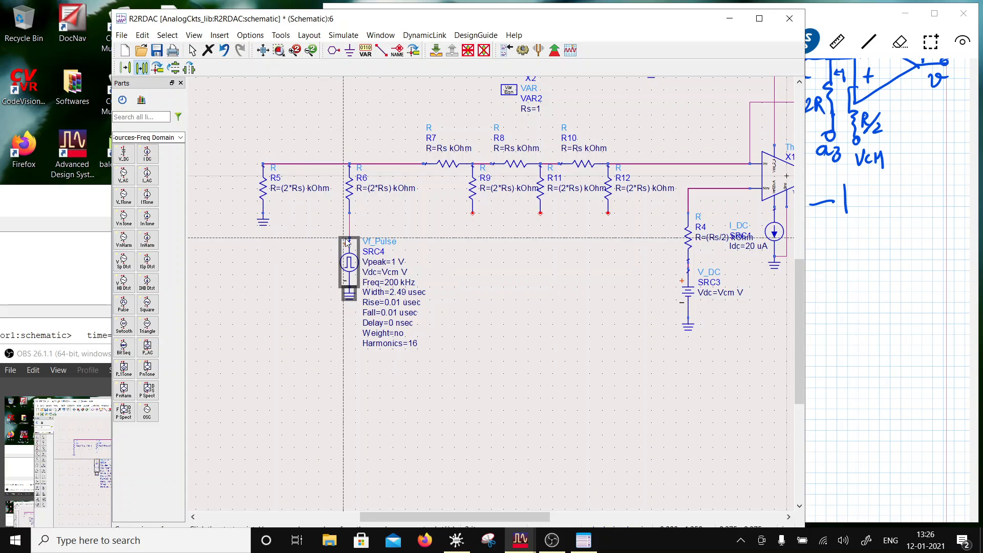
left_click(470, 238)
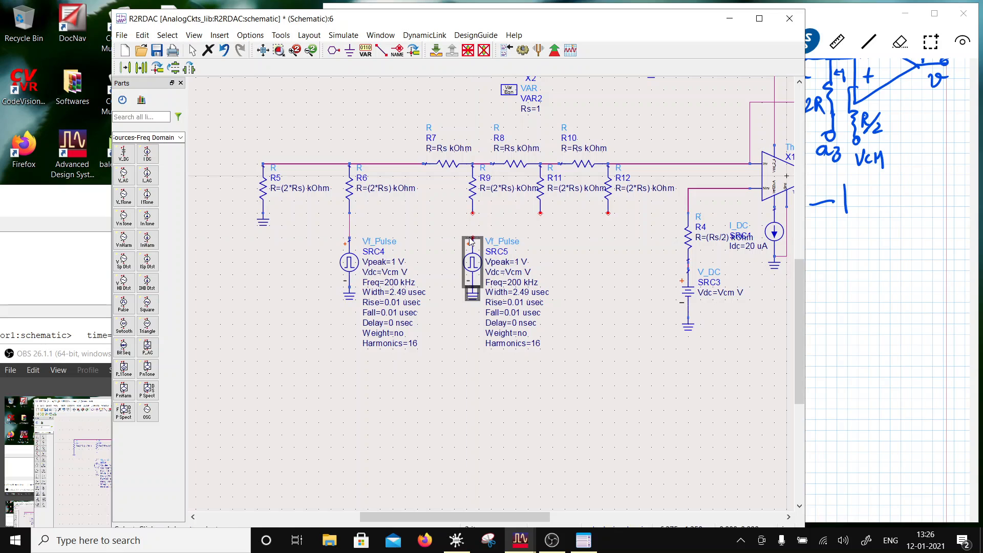
- Wire the positive terminal of SRC5 to the lower end of R9
left_click(381, 51)
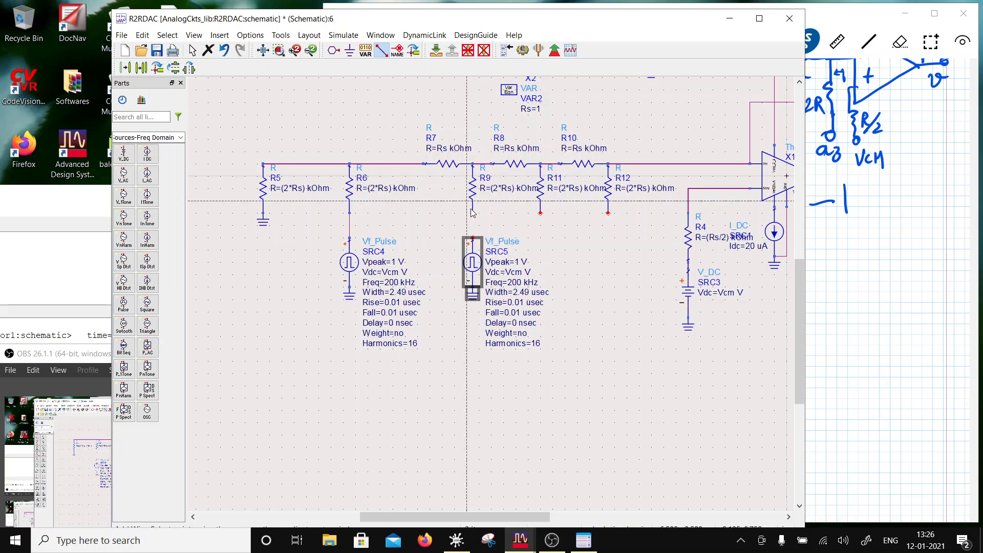
left_click(472, 239)
left_click(472, 213)
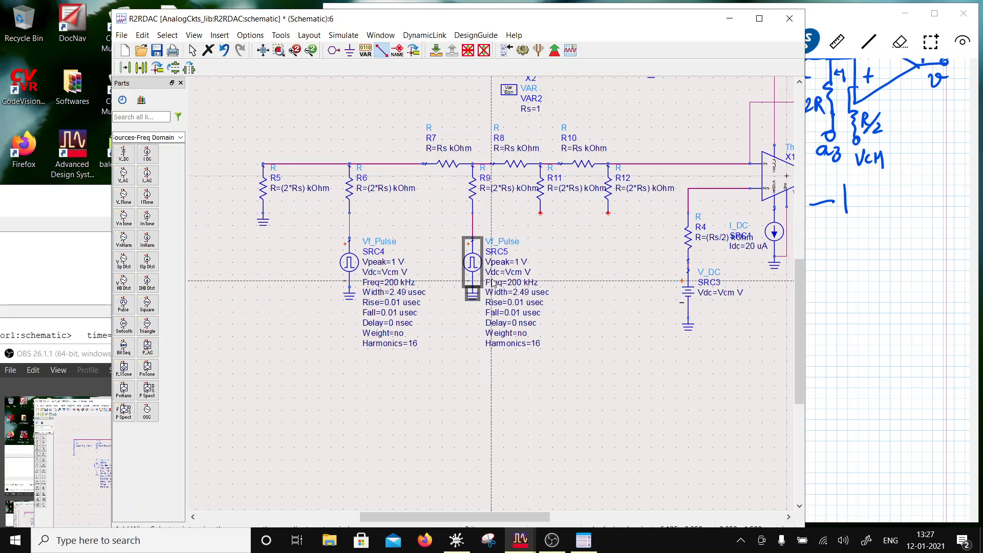
key("Escape")
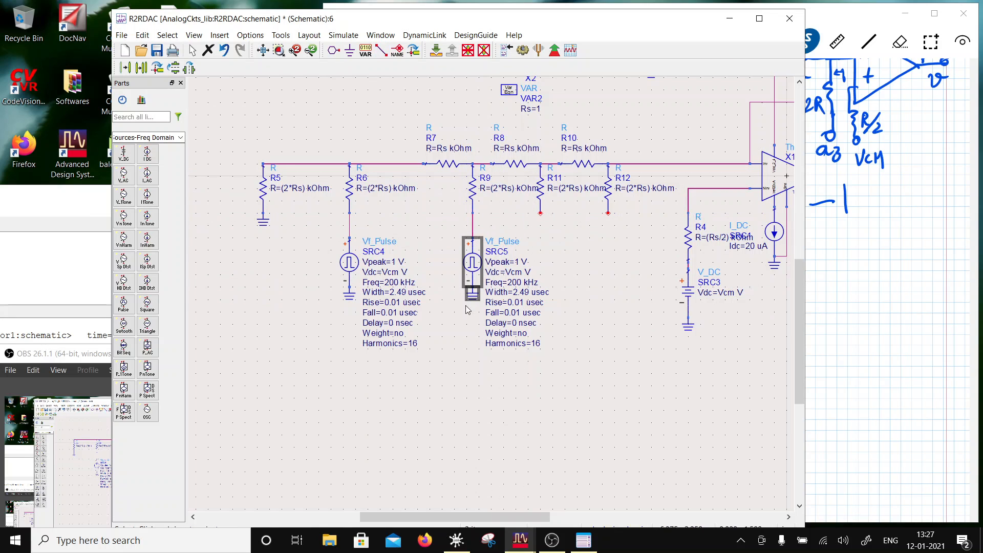
- Set the pulse width of SRC5 to 4.99 usec and its frequency to 100 kHz
left_click(517, 294)
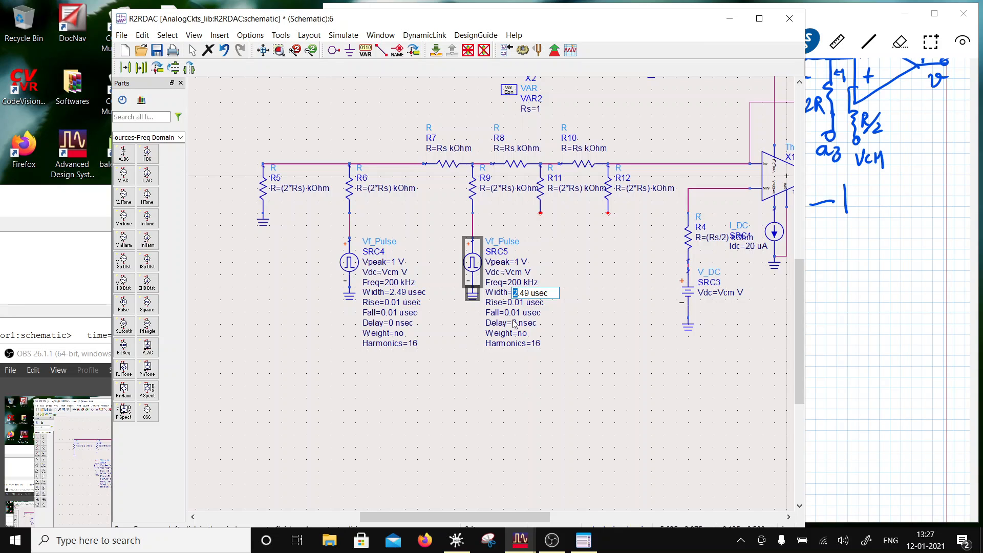
type("4")
left_click_drag(525, 294, 520, 294)
type("9")
left_click(566, 307)
left_click(507, 282)
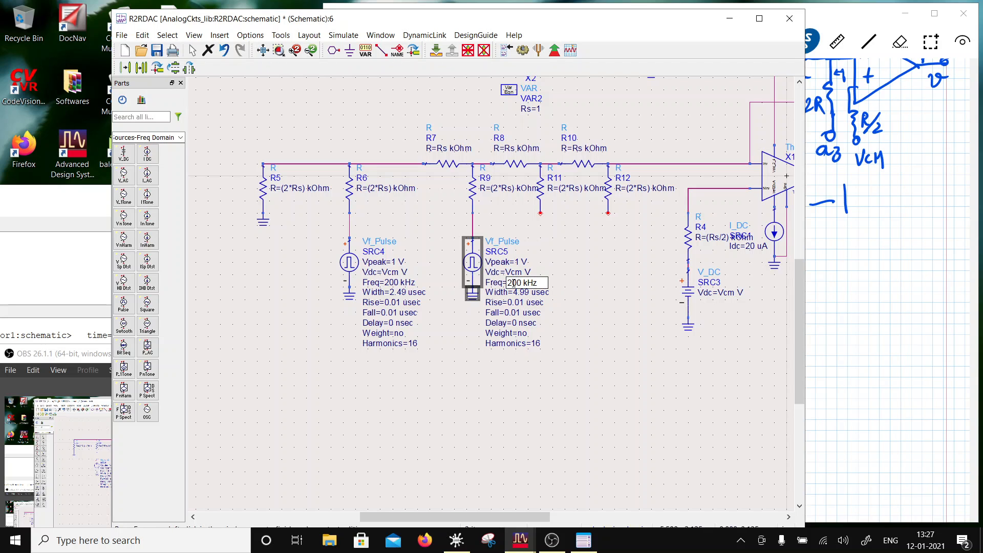
left_click_drag(513, 282, 502, 290)
type("1")
left_click(522, 344)
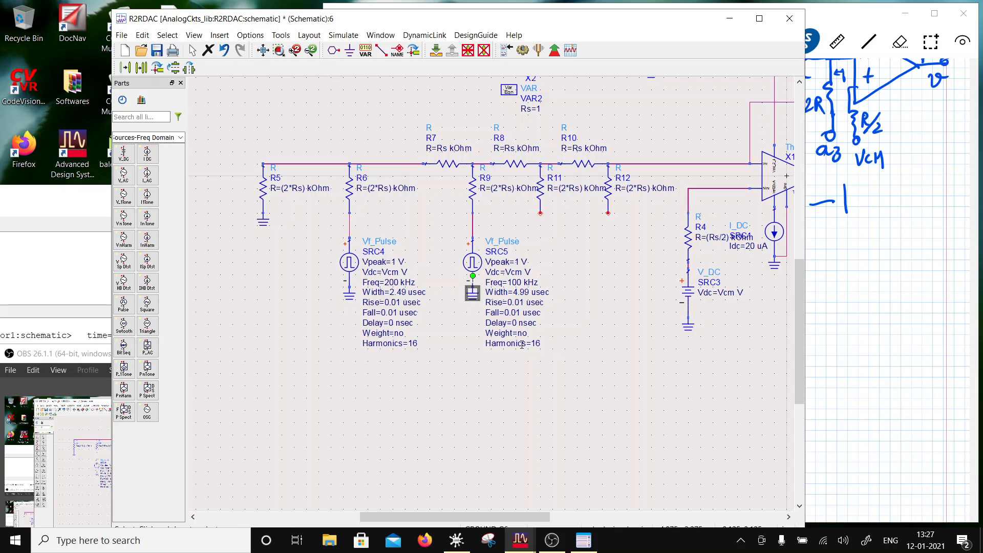
- Shift R5, R6 and R9 with their sources and grounds left, and move R7 left to sit between R6 and R9
left_click_drag(527, 394, 246, 143)
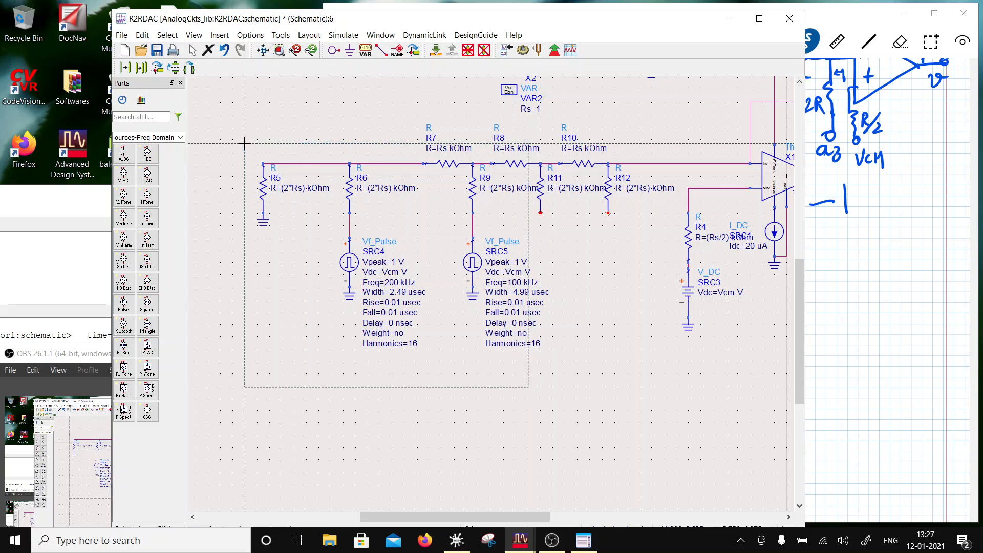
left_click_drag(470, 198, 422, 200)
left_click(511, 249)
left_click_drag(398, 164, 361, 165)
left_click(527, 227)
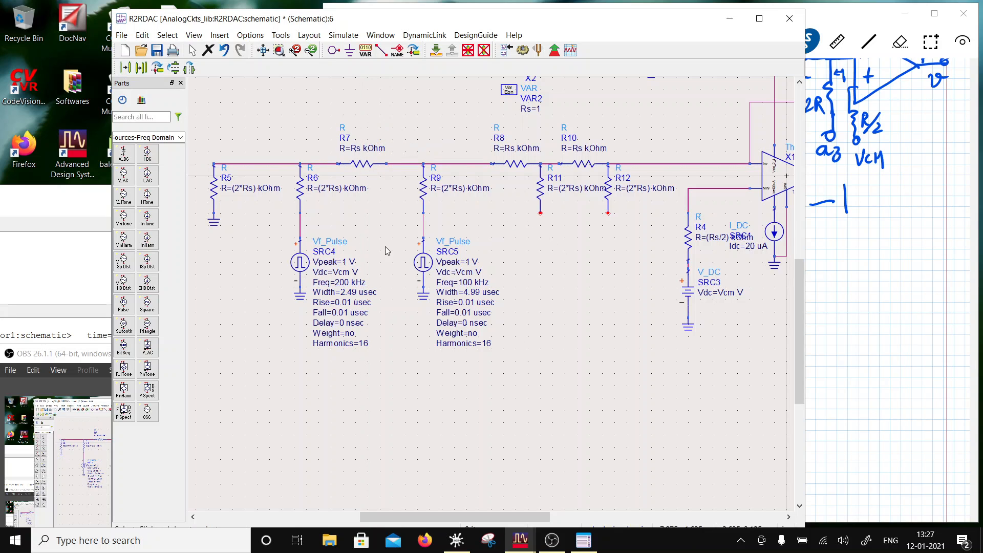
- Copy SRC5 with its ground below R11 and align the copy so it connects to R11's lower end
left_click_drag(383, 225, 505, 317)
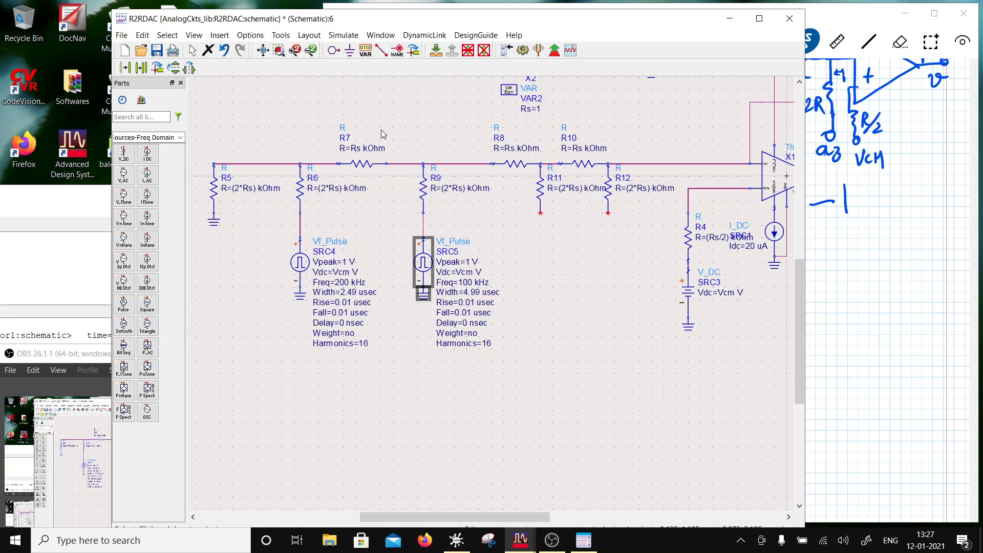
left_click(141, 67)
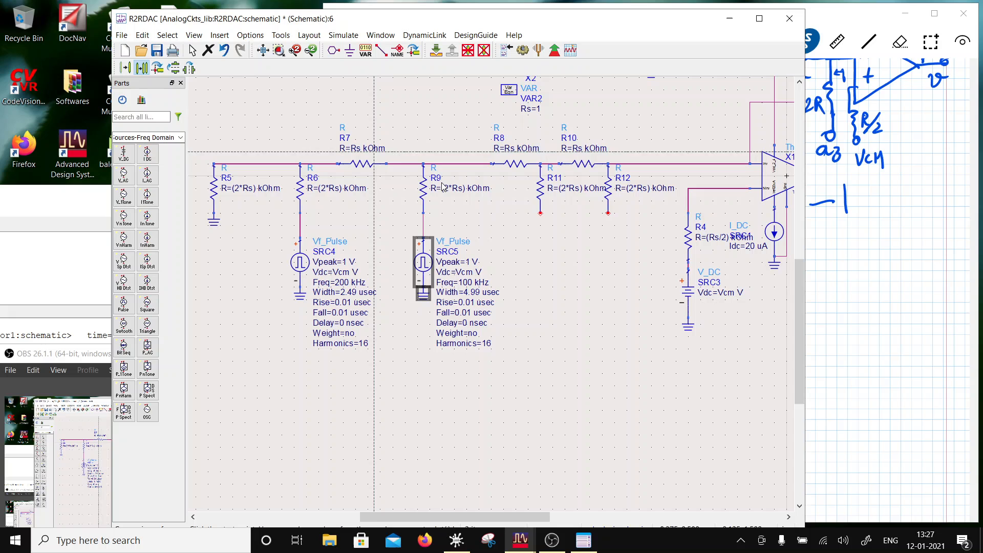
left_click(419, 239)
left_click(546, 241)
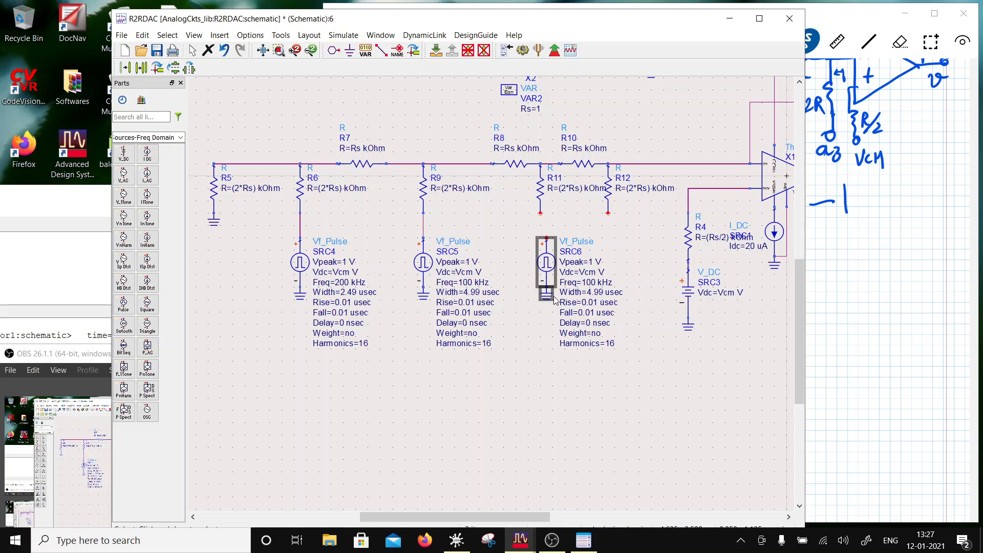
left_click_drag(537, 278, 567, 281)
left_click(567, 339)
- Set the frequency of SRC6 to 50 kHz and its pulse width to 9.99 usec
left_click(578, 275)
left_click(581, 281)
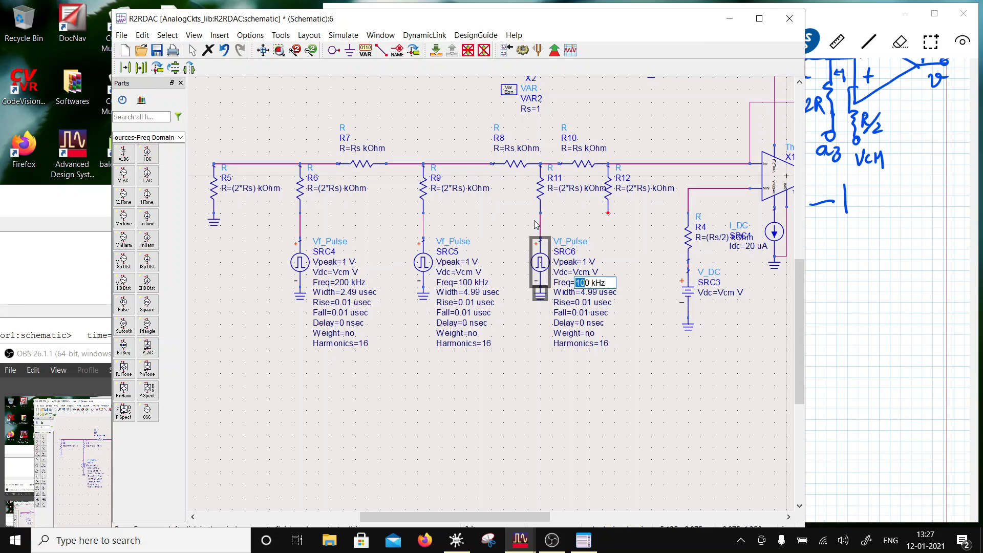
type("5")
left_click(611, 367)
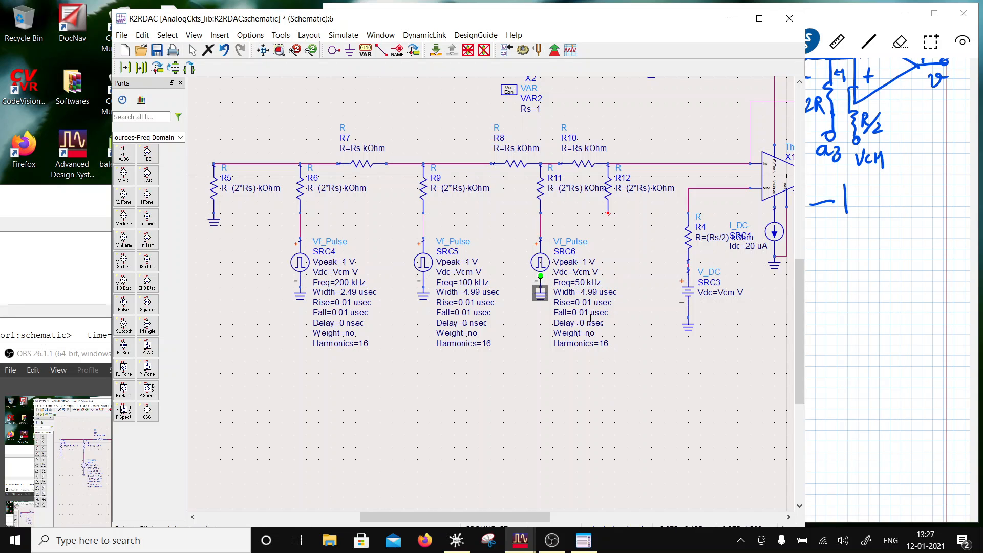
left_click(587, 295)
left_click_drag(586, 294, 578, 293)
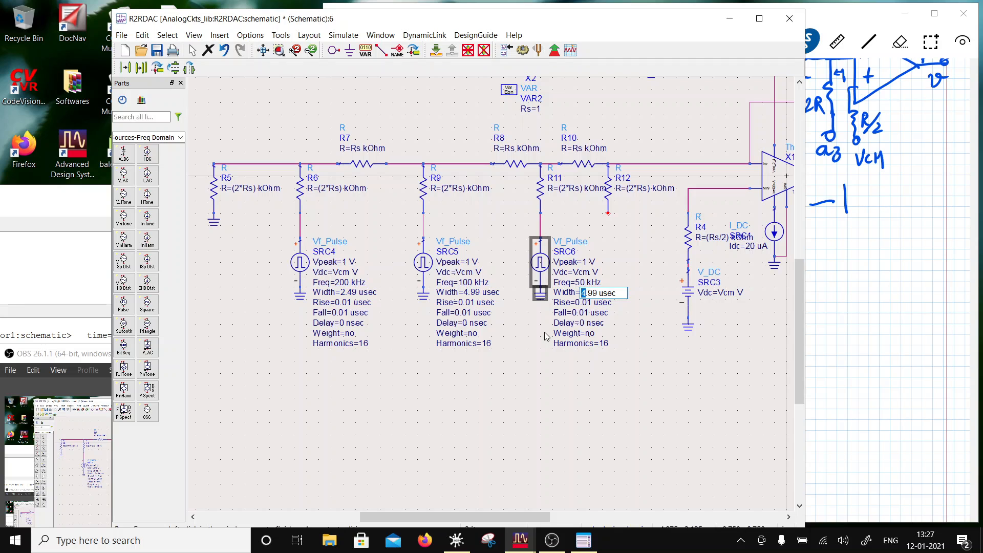
type("9")
left_click(638, 413)
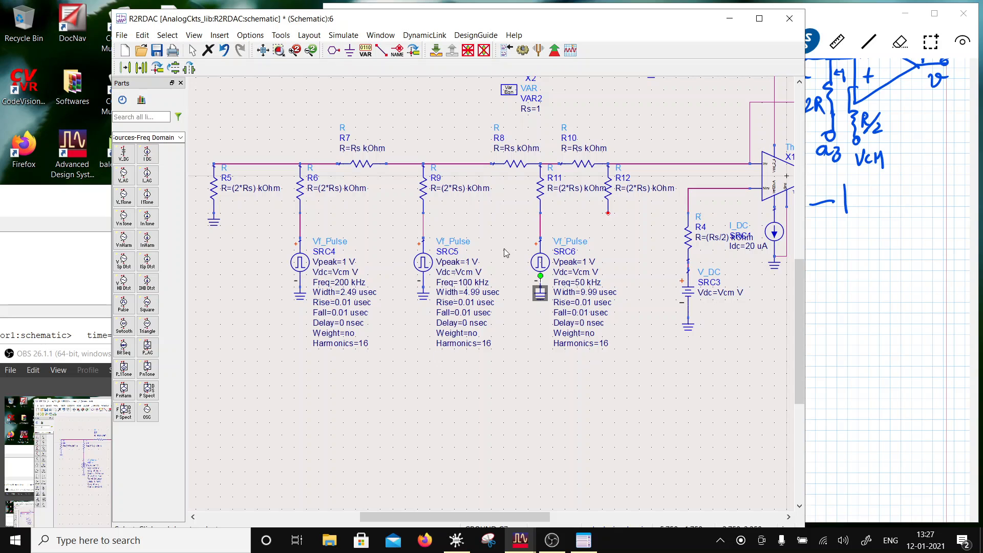
- Shift the ladder from R5 through R11 with its pulse sources left, and move R8 and R10 left to even out the spacing
left_click_drag(195, 133, 546, 369)
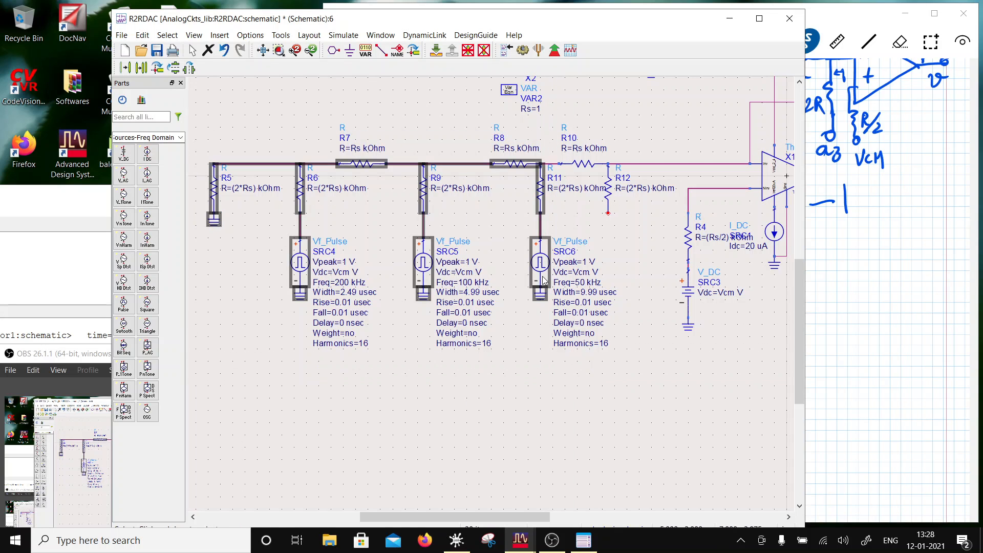
left_click_drag(545, 280, 514, 280)
left_click(613, 375)
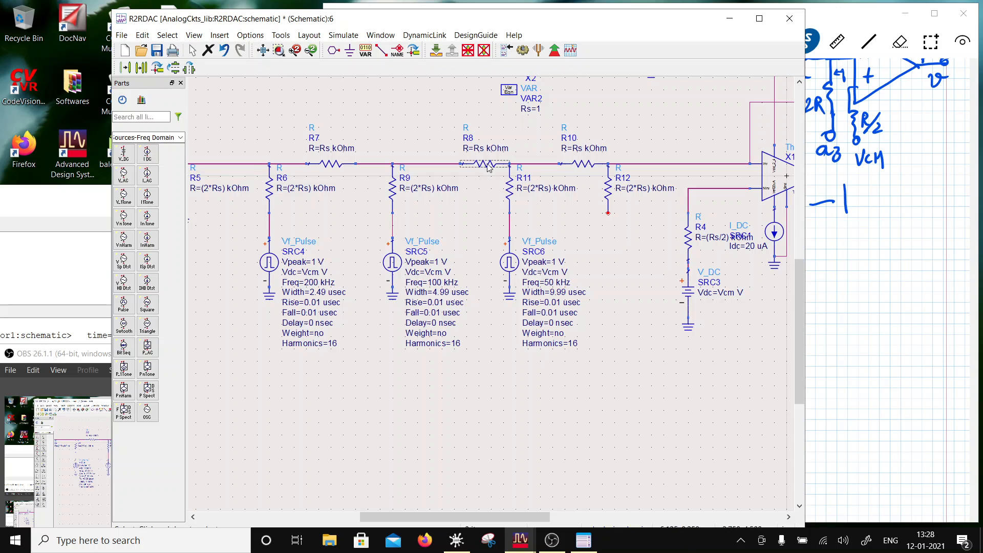
left_click_drag(485, 165, 461, 164)
left_click(616, 268)
left_click_drag(584, 164, 559, 164)
- Copy SRC6 with its ground and place the copy directly below R12
left_click(480, 241)
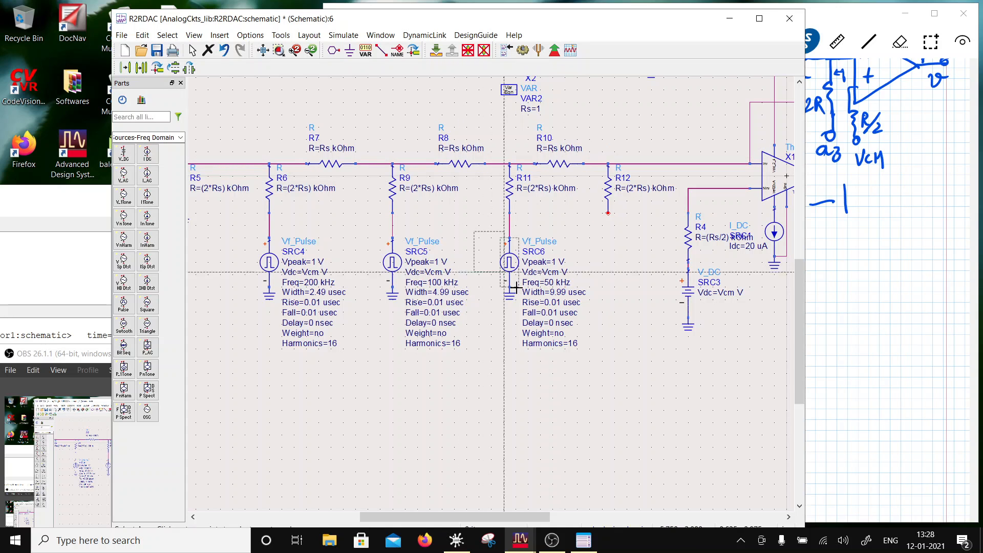
left_click(509, 262)
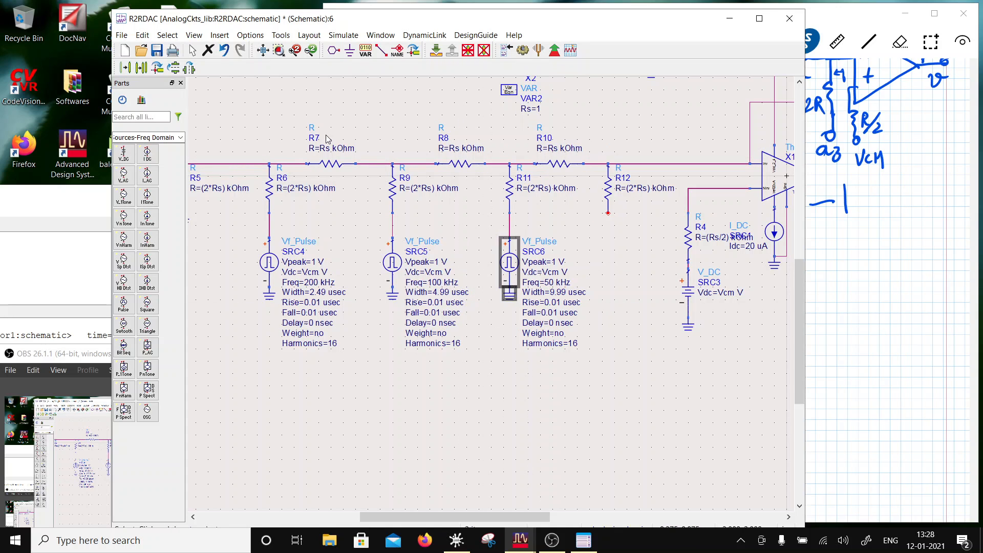
left_click(142, 68)
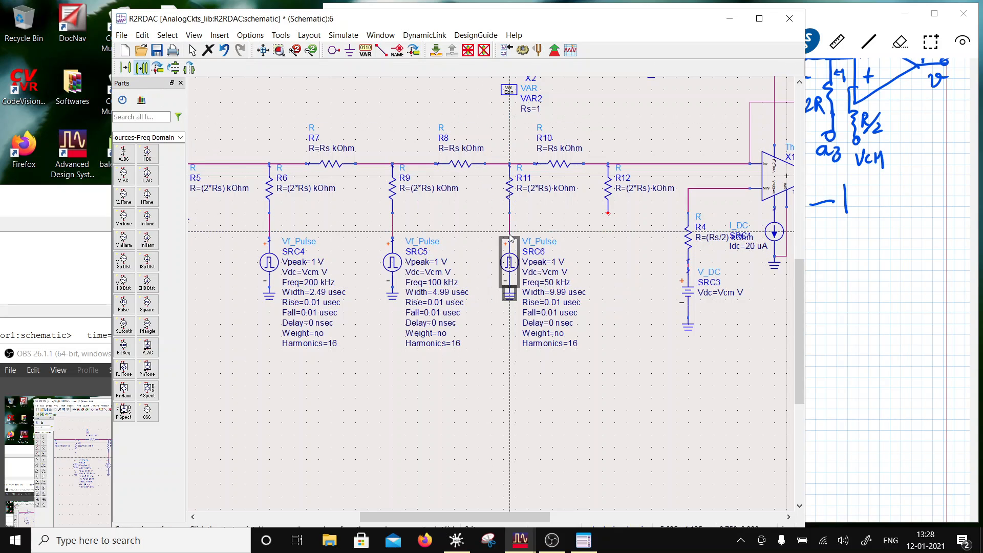
left_click(510, 237)
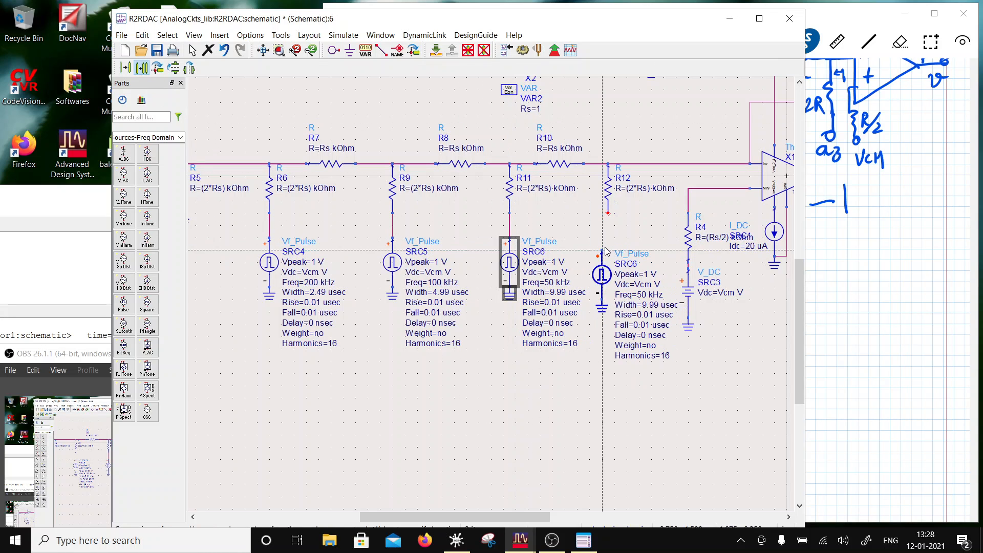
left_click(608, 239)
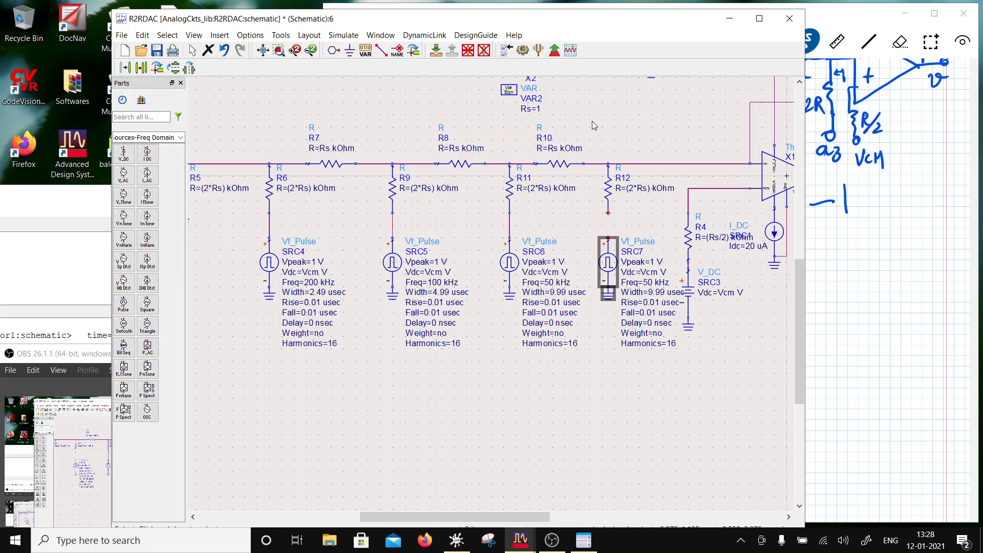
- Set the pulse width of SRC7 to 19.99 usec and its frequency to 25 kHz
left_click(645, 292)
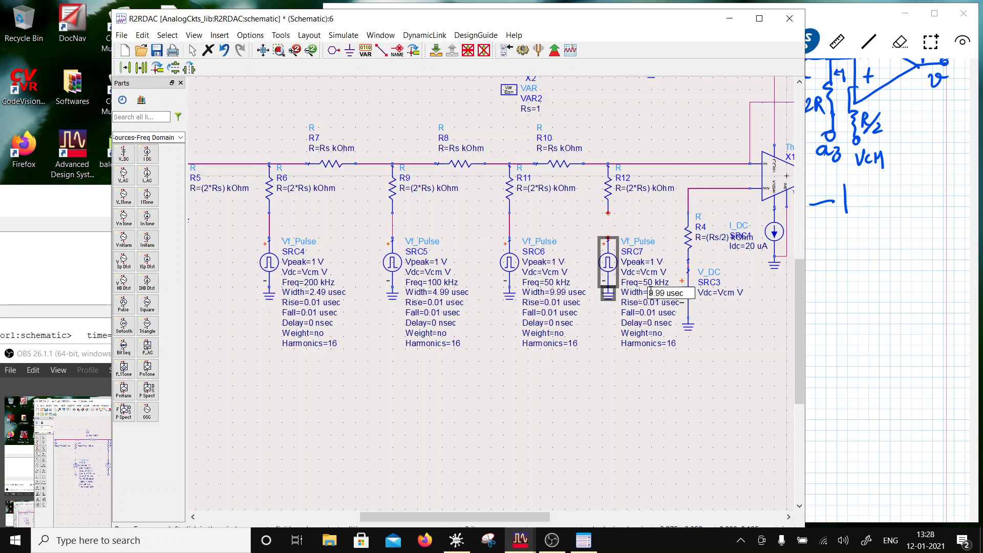
type("1")
key("Return")
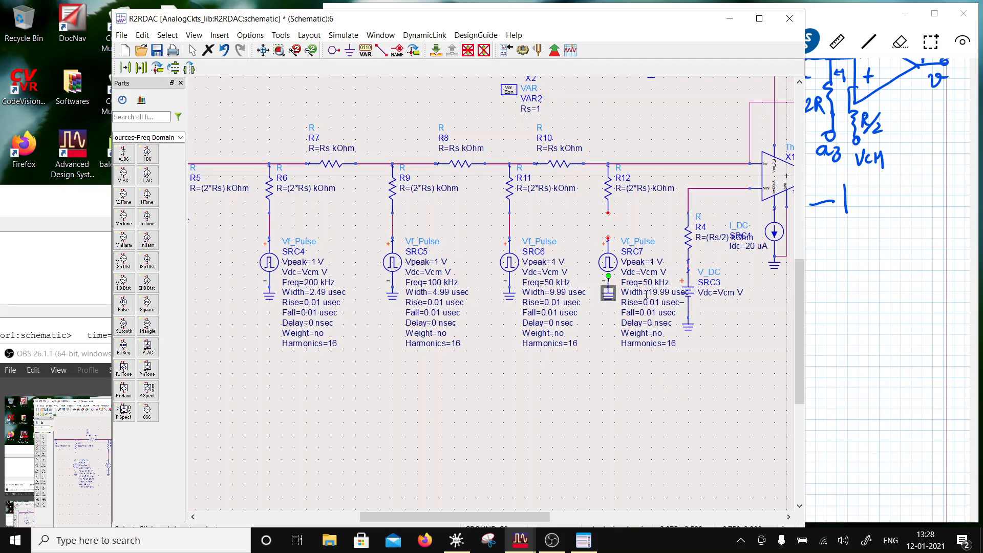
left_click(649, 277)
left_click(653, 281)
left_click(652, 283)
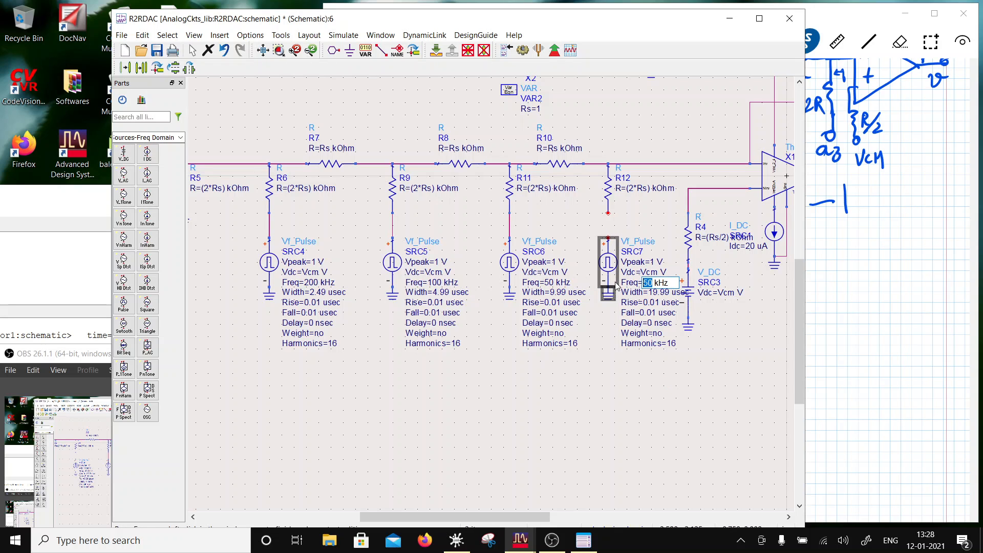
type("25")
key("Return")
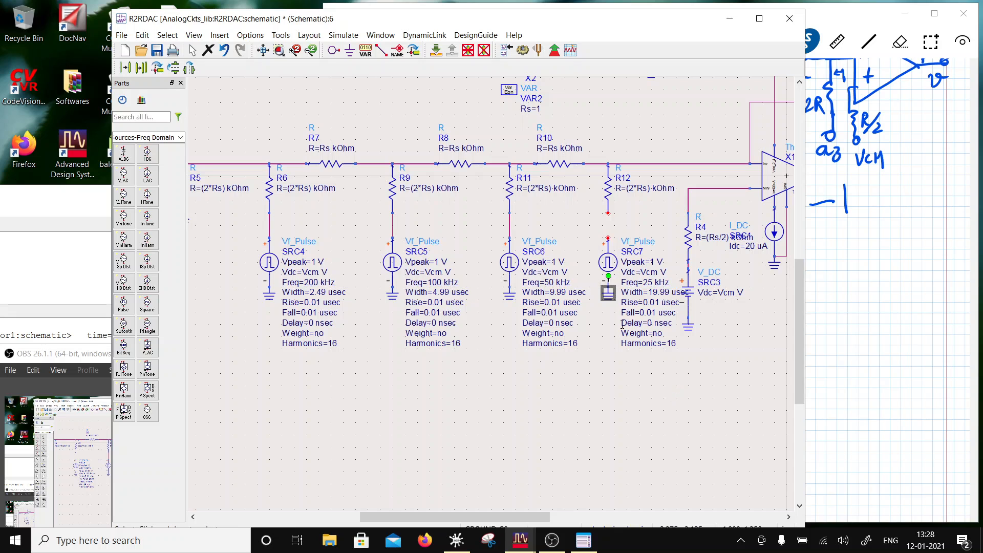
- Wire the positive terminal of SRC7 to the lower end of R12
left_click(382, 50)
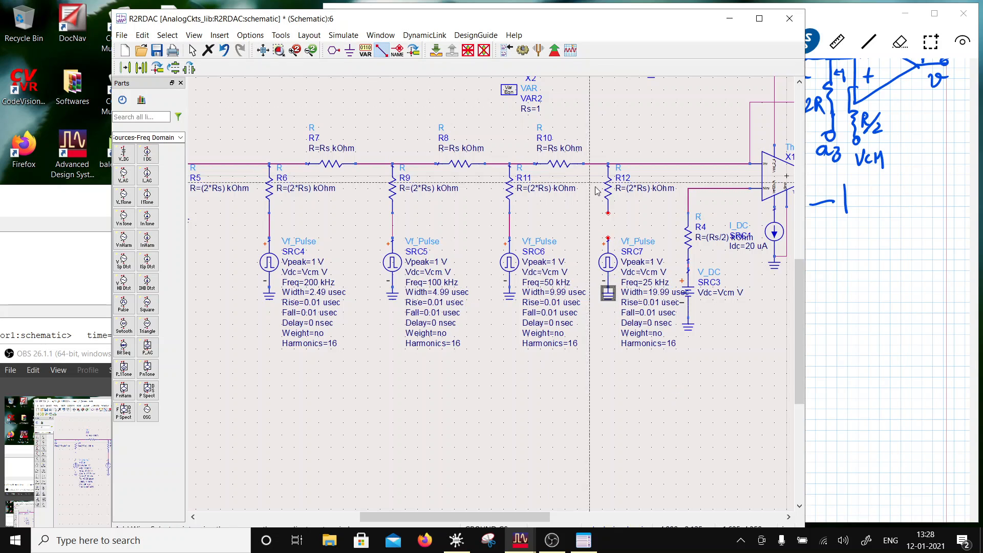
left_click(609, 238)
left_click(608, 212)
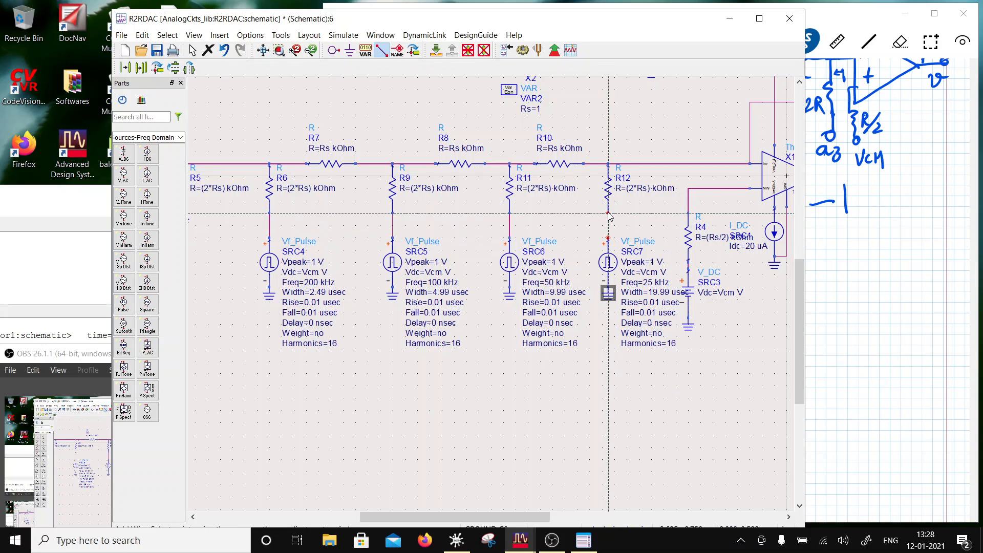
key("Escape")
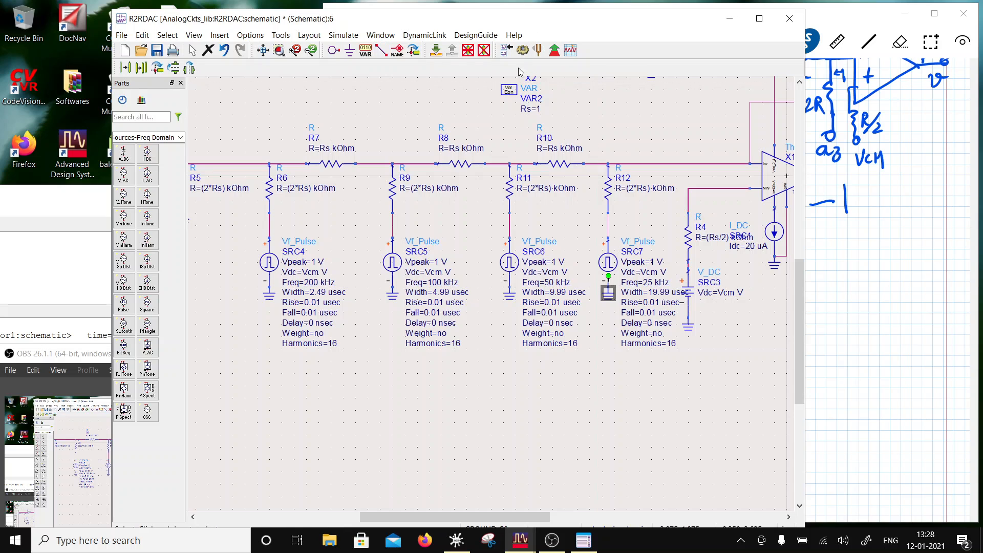
- Label the wire between R6 and SRC4 as a0 and the wire between R9 and SRC5 as a1
left_click(382, 50)
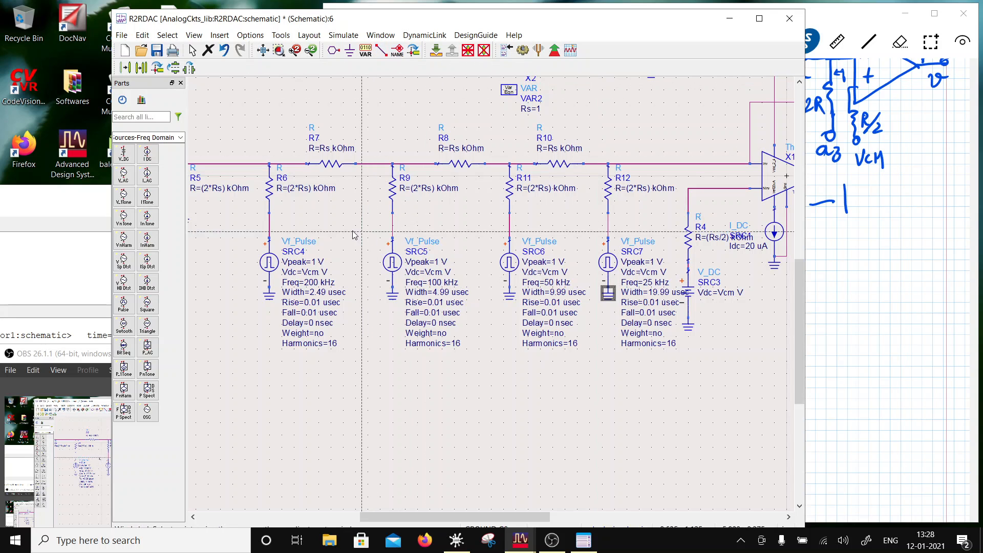
left_click(269, 230)
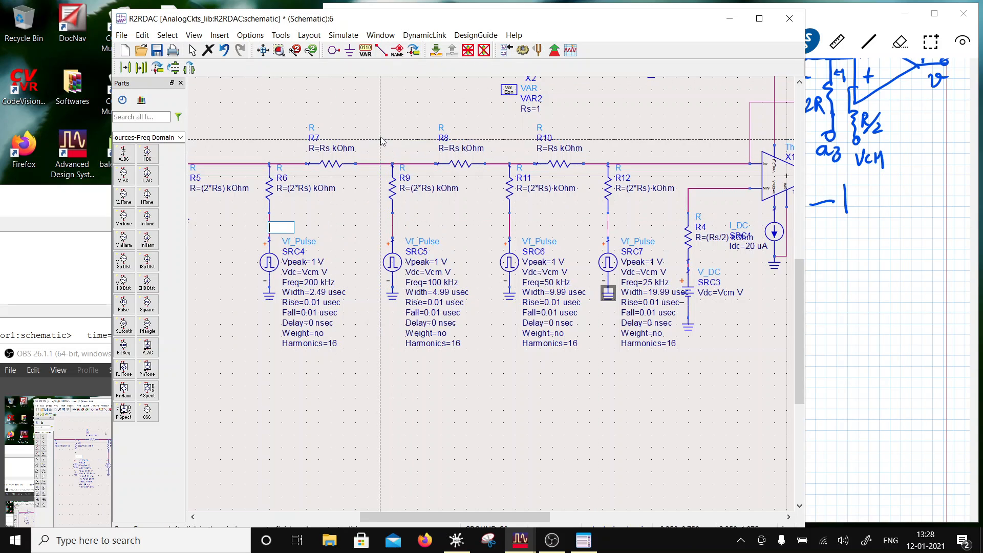
type("a0")
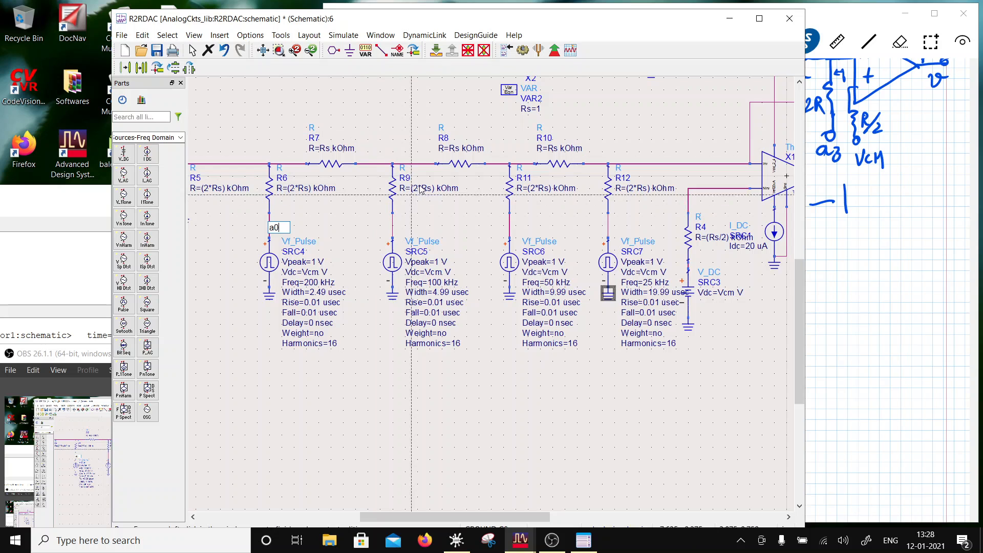
left_click(392, 232)
left_click(392, 232)
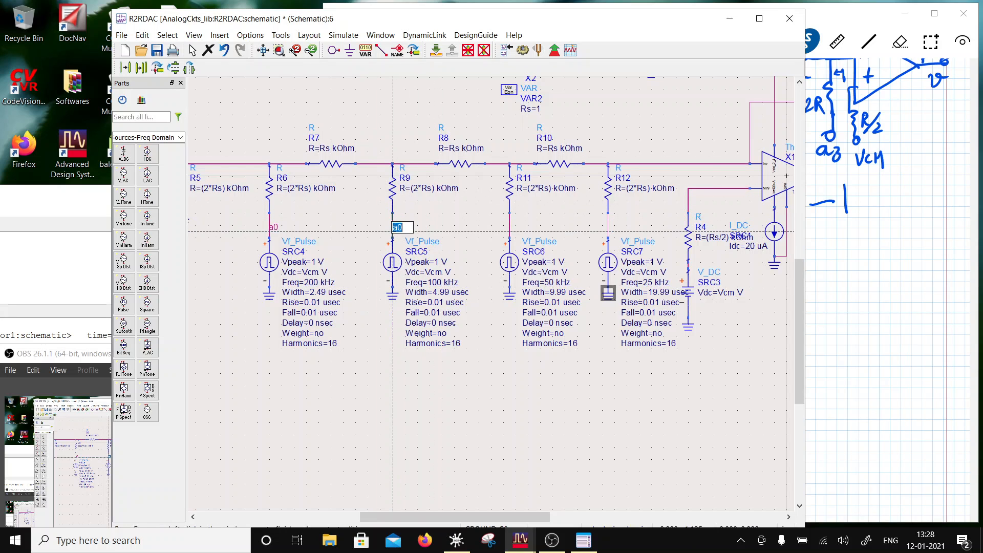
left_click(402, 226)
double_click(400, 226)
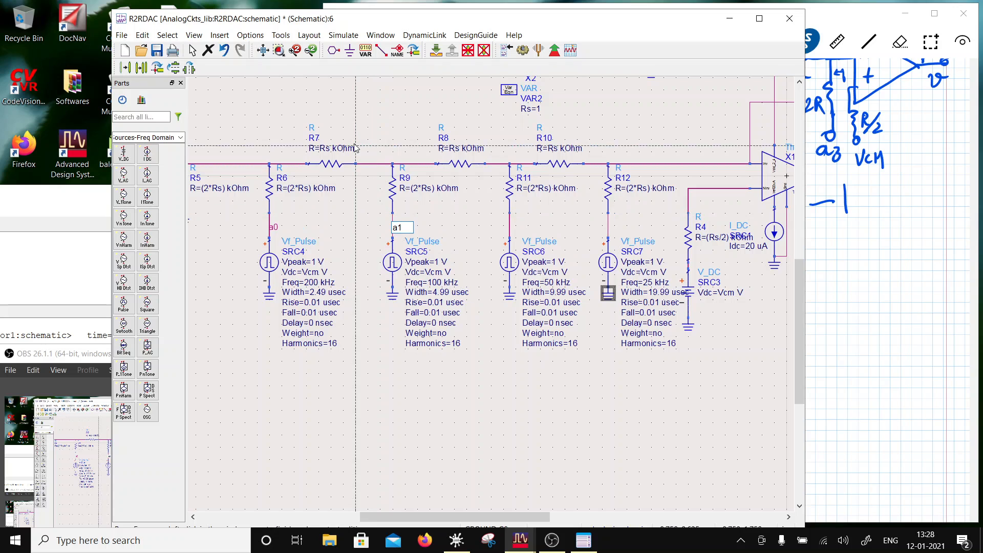
key("Return")
- Label the wire between R11 and SRC6 as a2 and the wire between R12 and SRC7 as a3
left_click(509, 231)
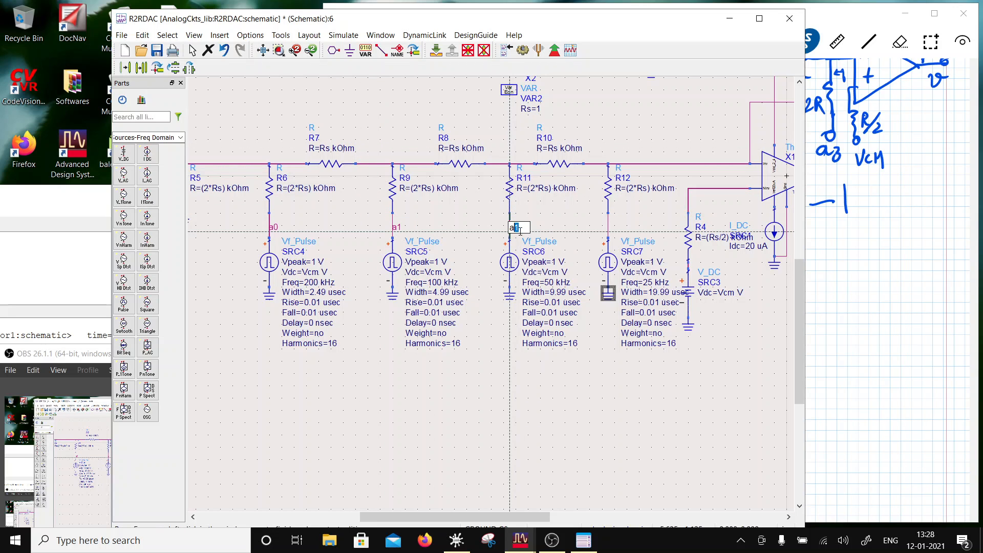
type("2")
key("Return")
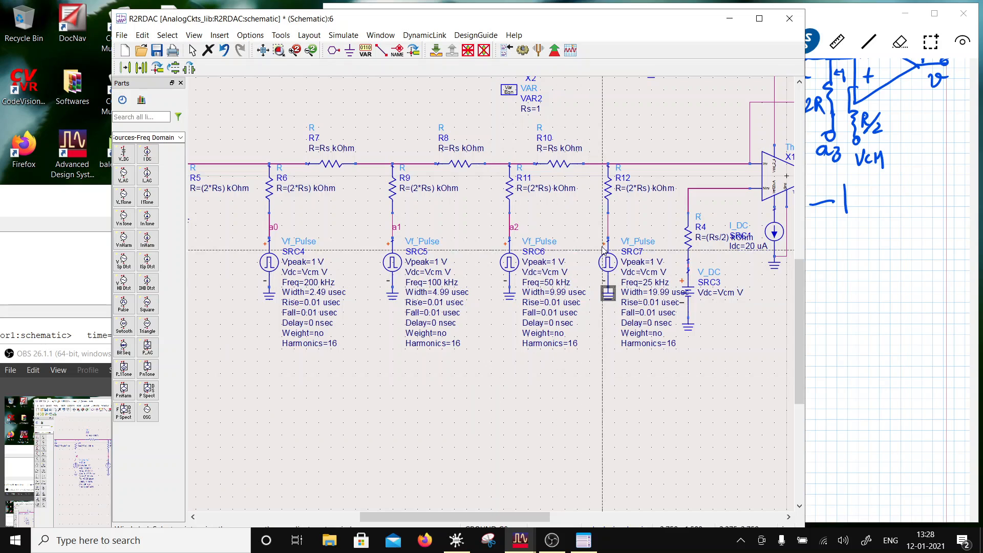
left_click(609, 234)
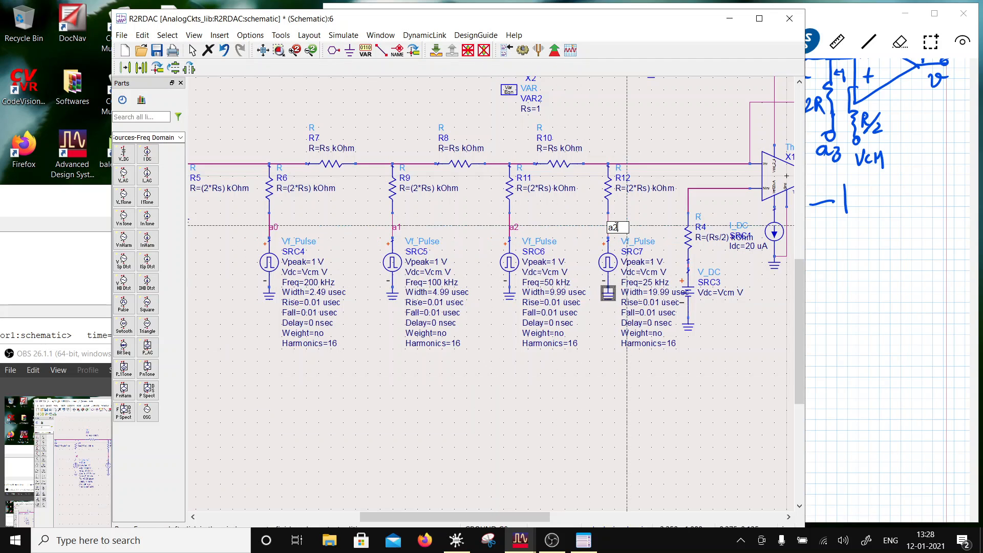
type("3")
key("Return")
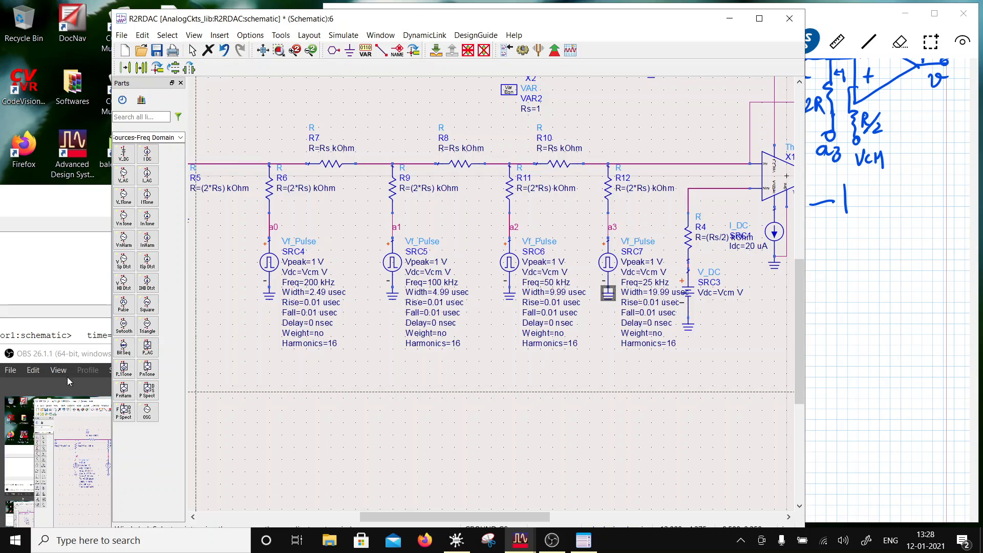
left_click_drag(65, 353, 75, 454)
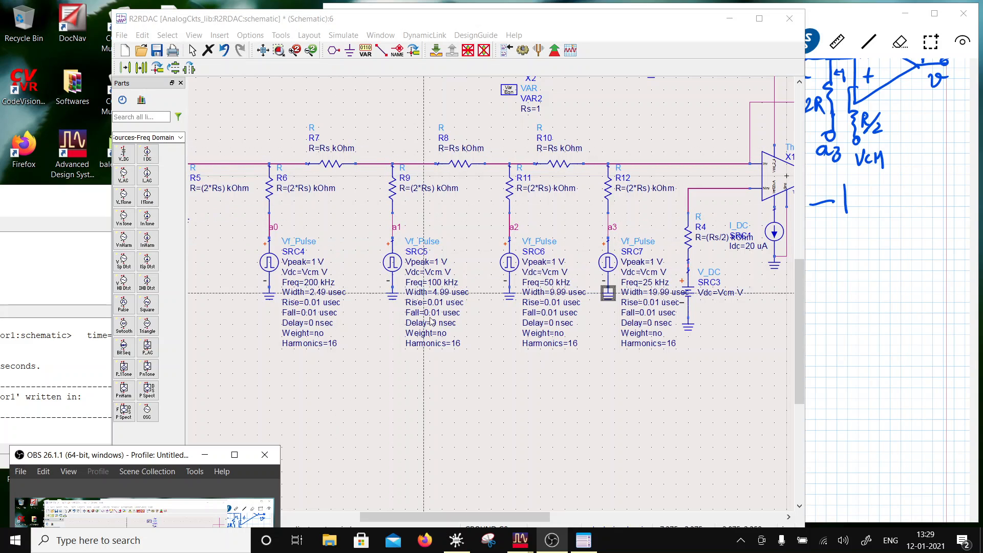
left_click(476, 420)
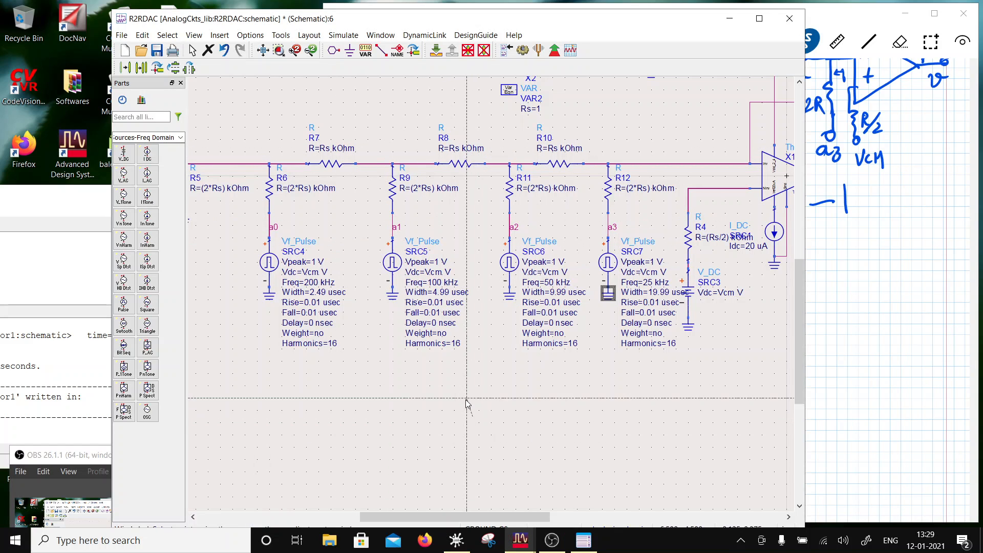
key("Escape")
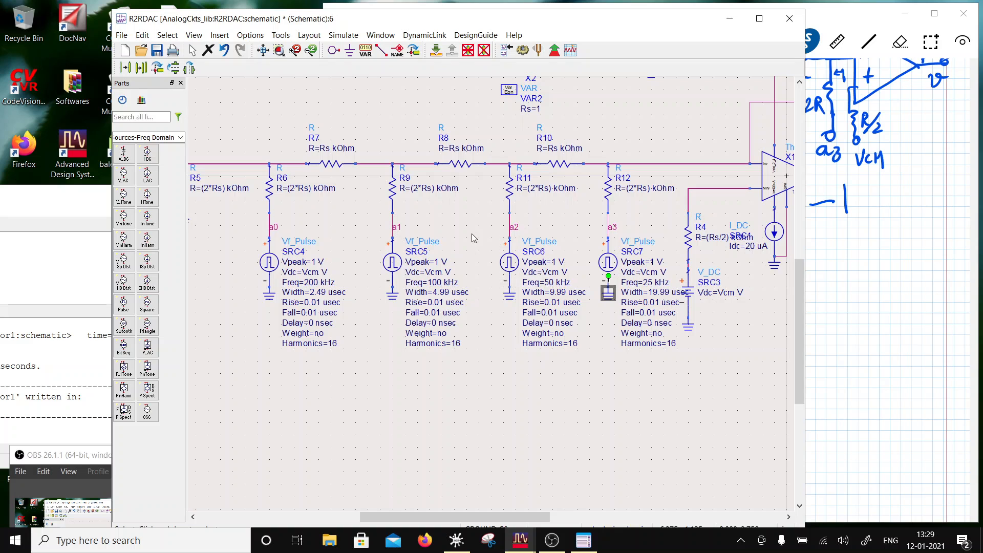
- Move the VAR2 and VAR1 blocks into a column below the op-amp, with VAR1 above VAR2
scroll(548, 276, "down", 2)
scroll(547, 305, "up", 1)
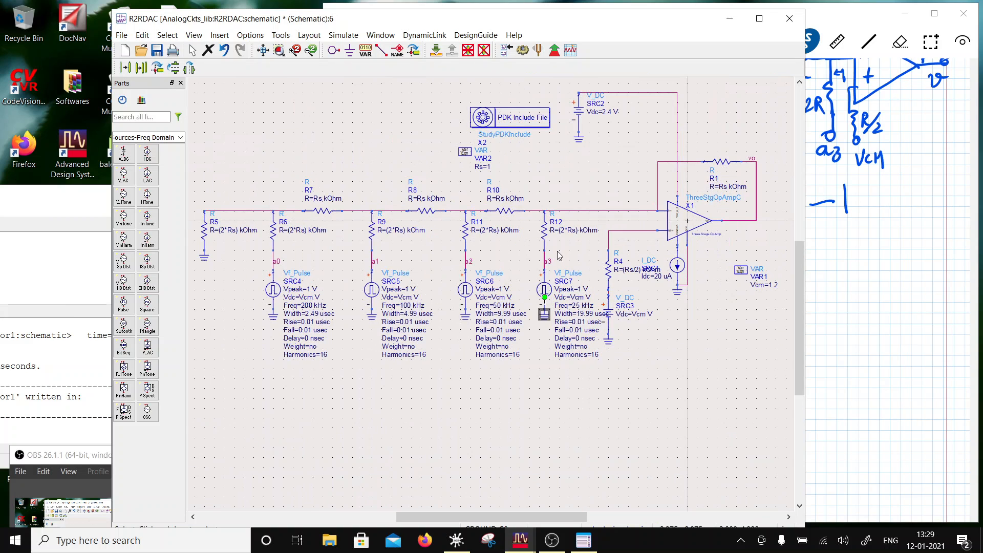
left_click(690, 198)
left_click_drag(466, 152, 717, 315)
left_click_drag(740, 270, 703, 277)
- Set the Vcm variable in VAR1 to 1.5
double_click(755, 295)
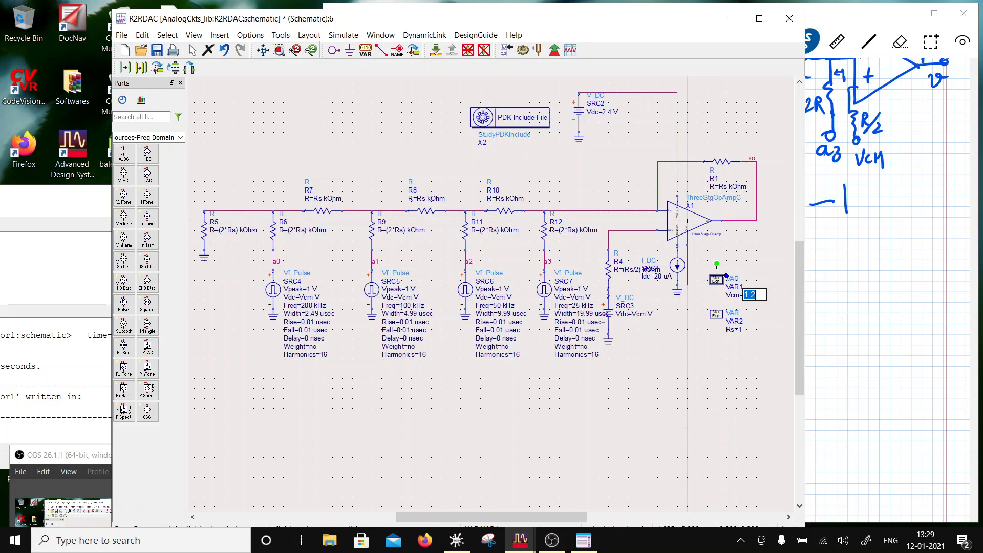
left_click_drag(756, 296, 749, 296)
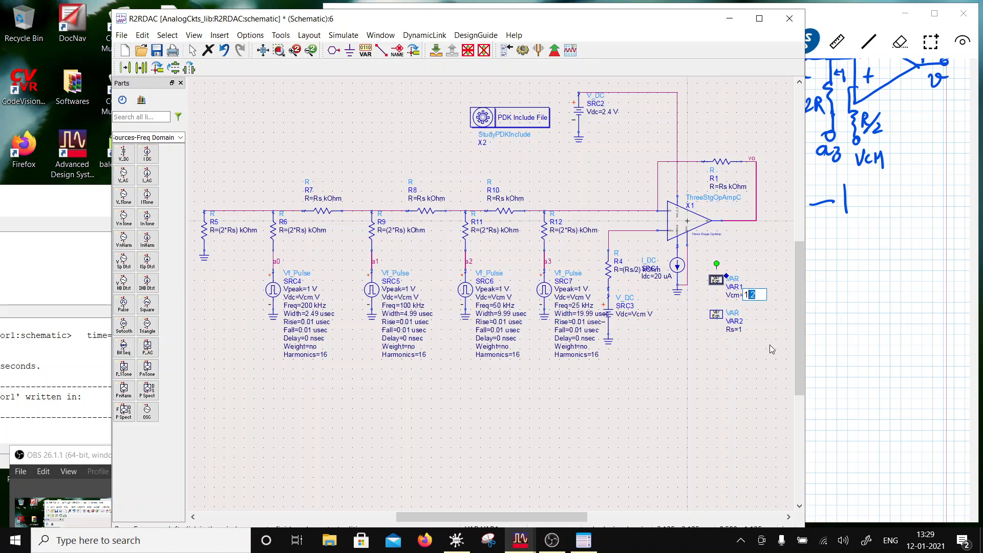
left_click(757, 296)
key("BackSpace")
type("5")
left_click(739, 359)
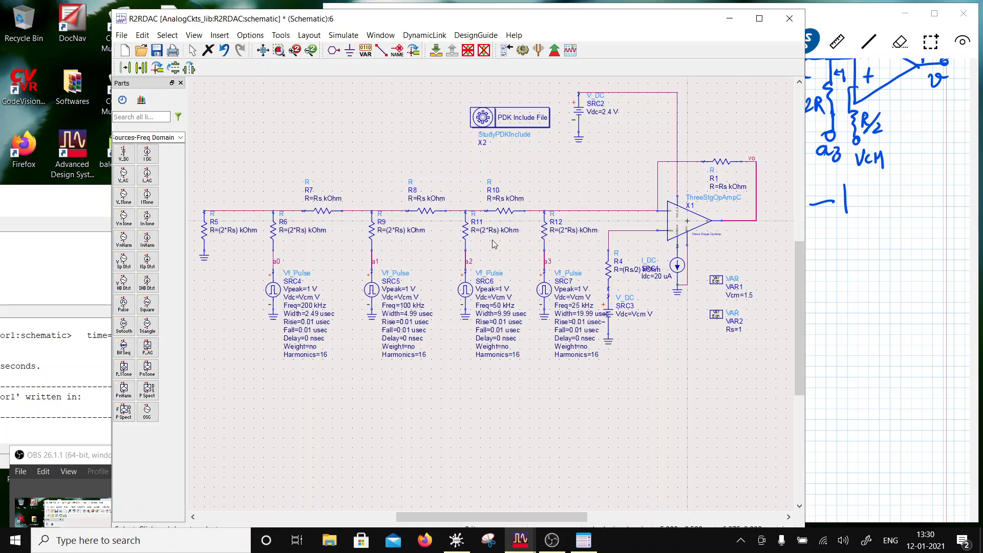
- Place a transient simulation controller beside the PDK Include File block, above the resistor ladder
scroll(460, 282, "down", 2)
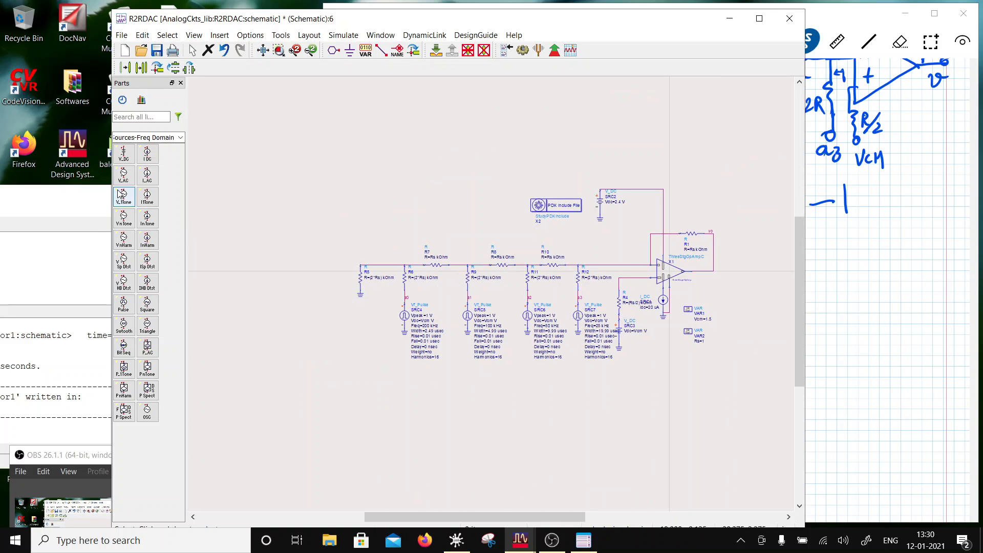
left_click(181, 137)
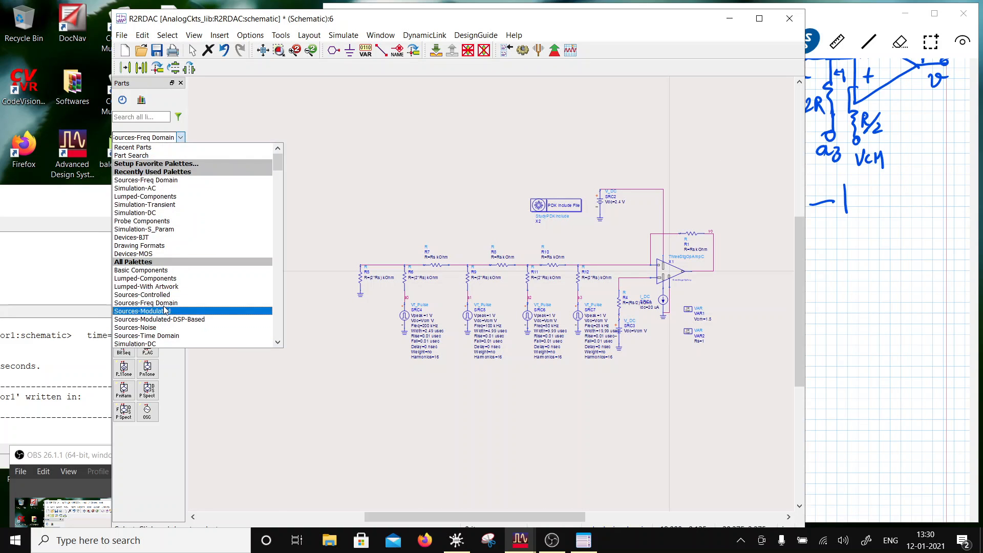
scroll(171, 246, "down", 3)
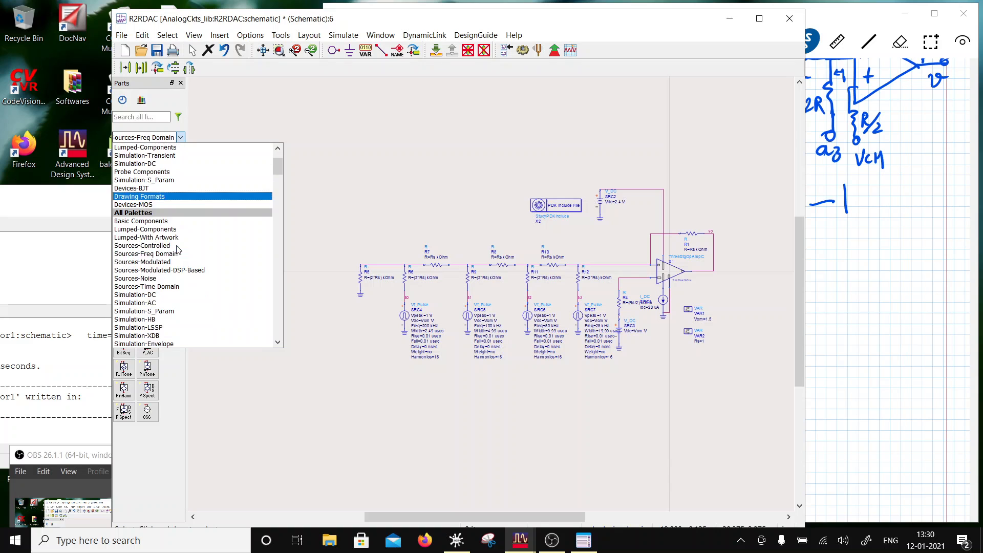
left_click(168, 330)
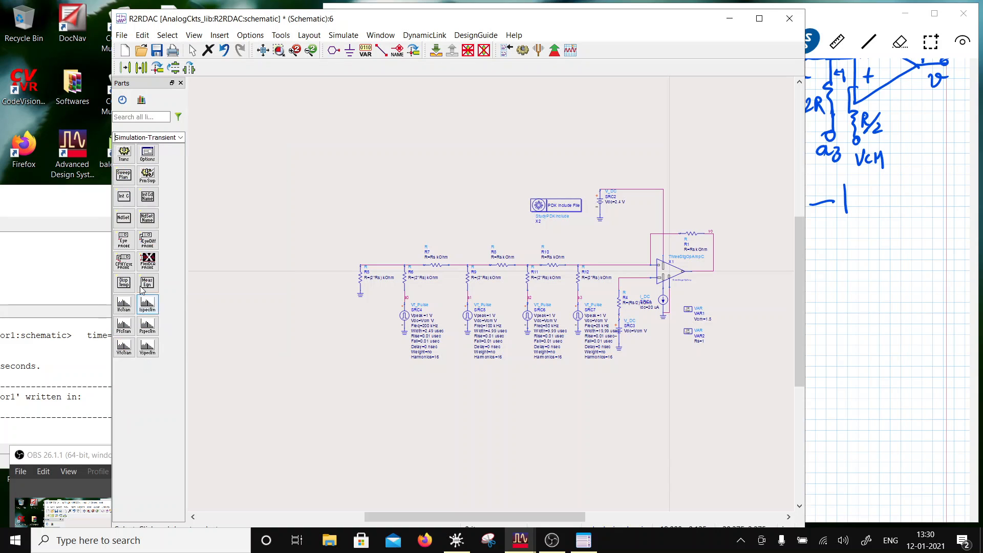
left_click(124, 153)
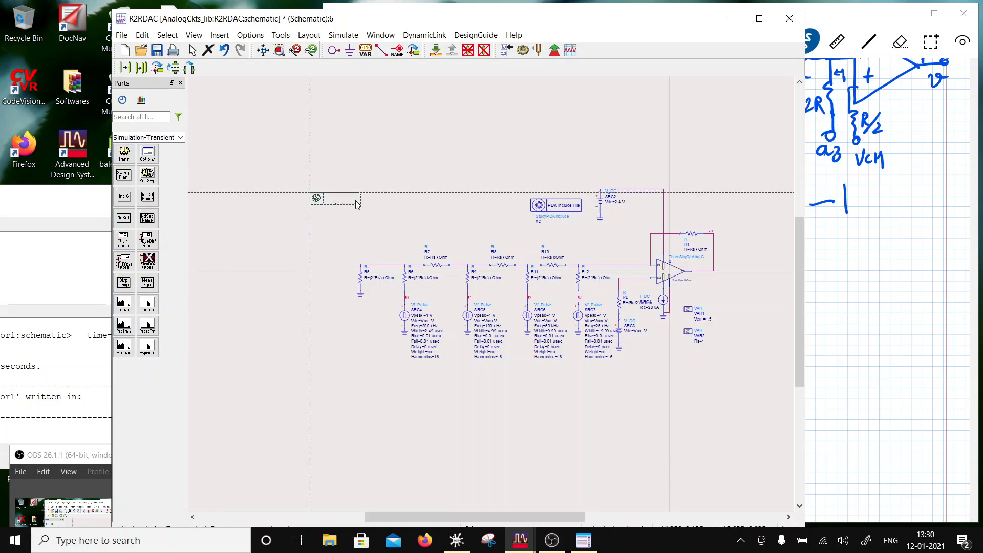
left_click(461, 204)
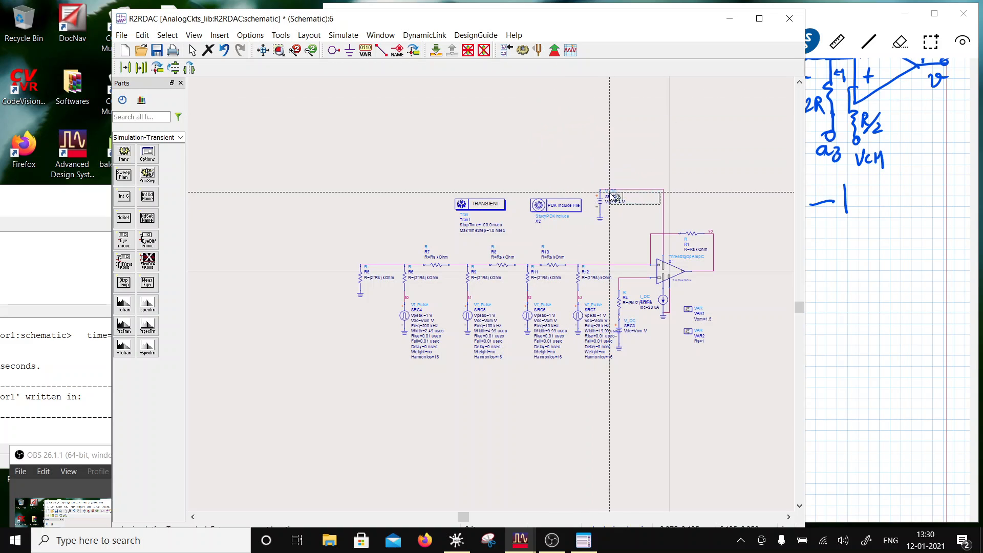
key("Escape")
- Set the transient simulation's StopTime to 80.0 usec
scroll(492, 278, "up", 1)
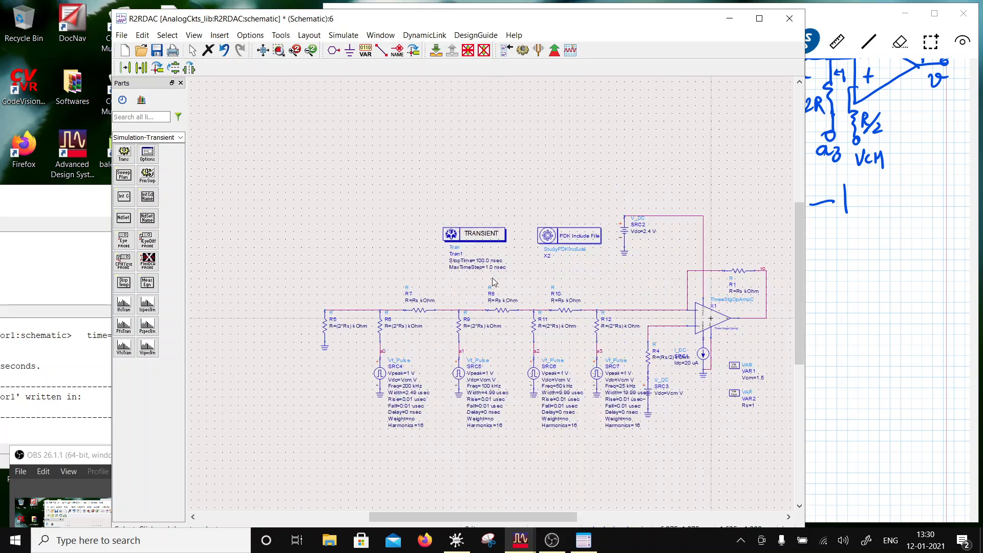
scroll(492, 278, "up", 2)
left_click(475, 283)
left_click_drag(473, 283, 463, 281)
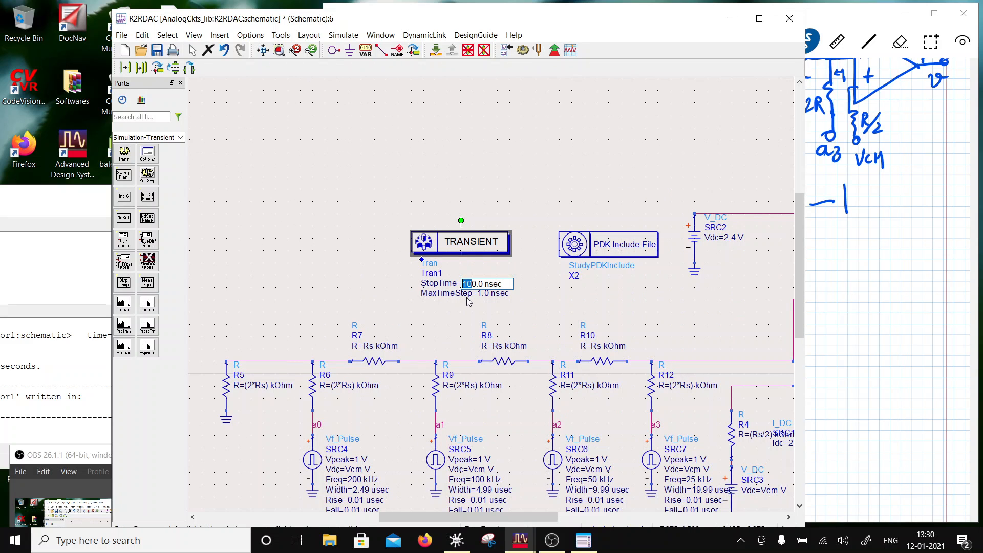
type("8")
left_click(538, 303)
left_click(486, 284)
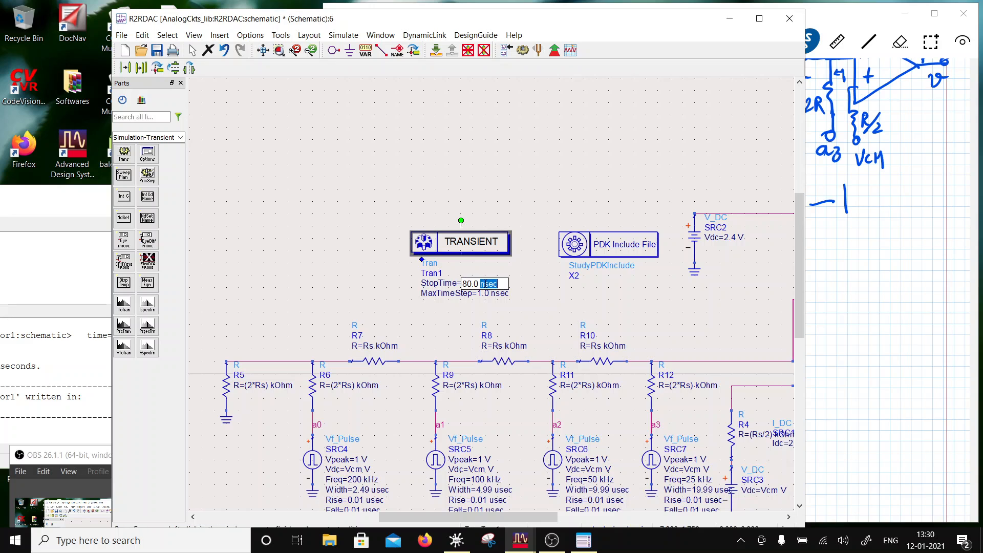
left_click(485, 285)
key("BackSpace")
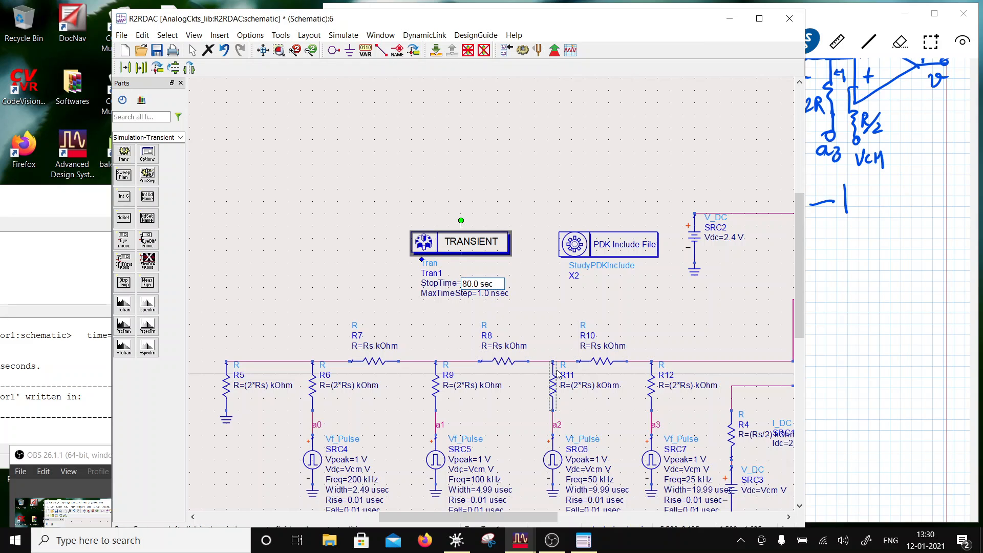
type("u")
- Set the transient simulation's MaxTimeStep to 0.01 usec
left_click(485, 297)
left_click(485, 296)
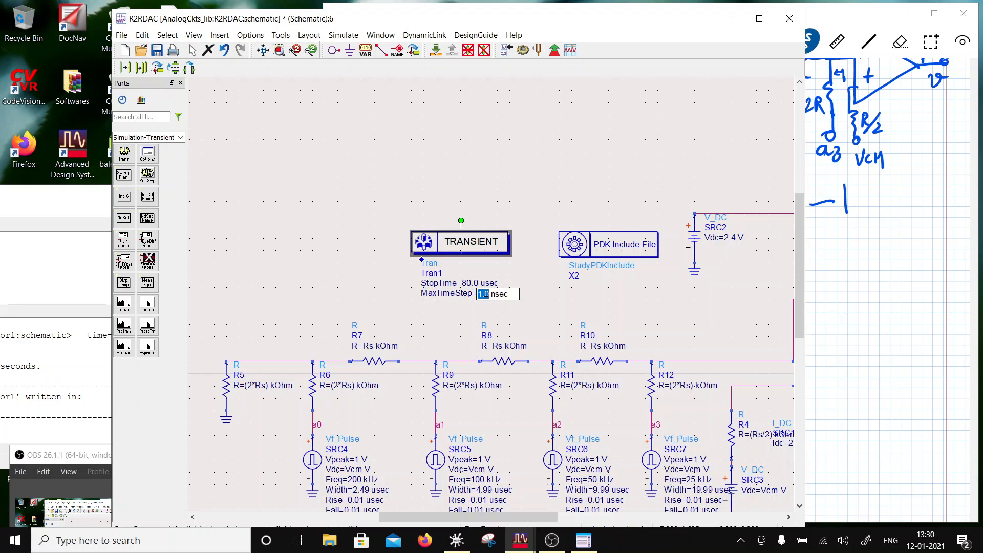
type("0.01")
left_click(502, 294)
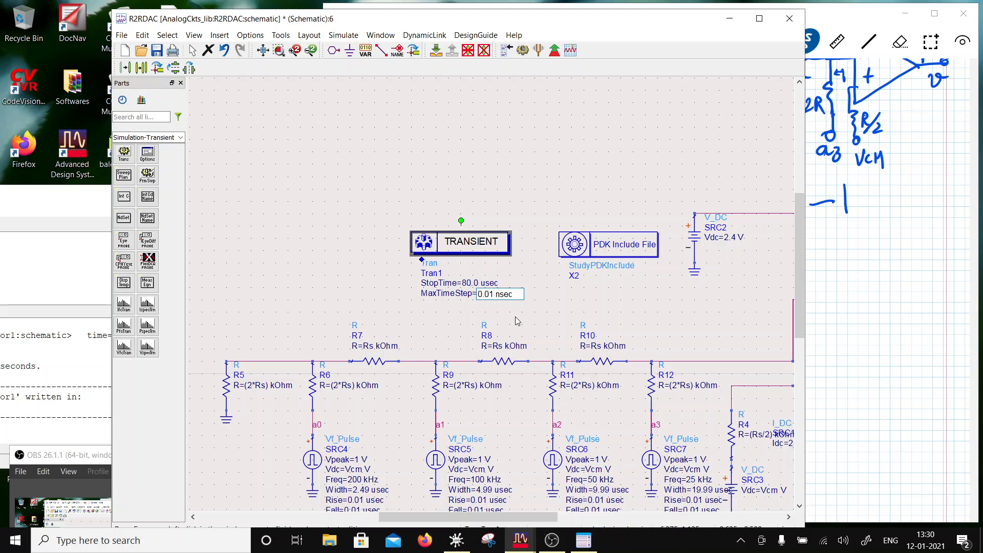
key("BackSpace")
type("u")
left_click(533, 194)
- Save the schematic, run the transient simulation and bring its status window fully into view
scroll(512, 307, "down", 2)
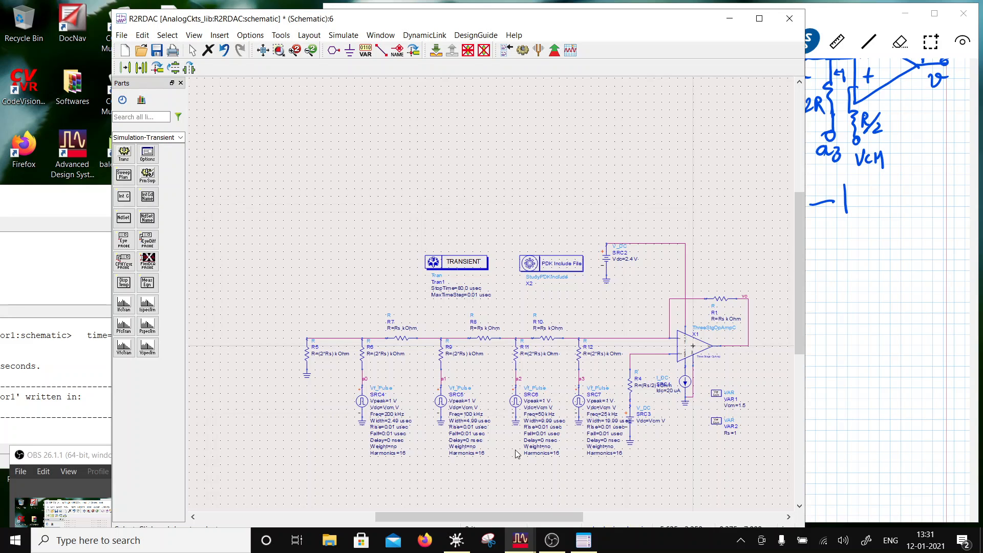
left_click(157, 50)
left_click(522, 54)
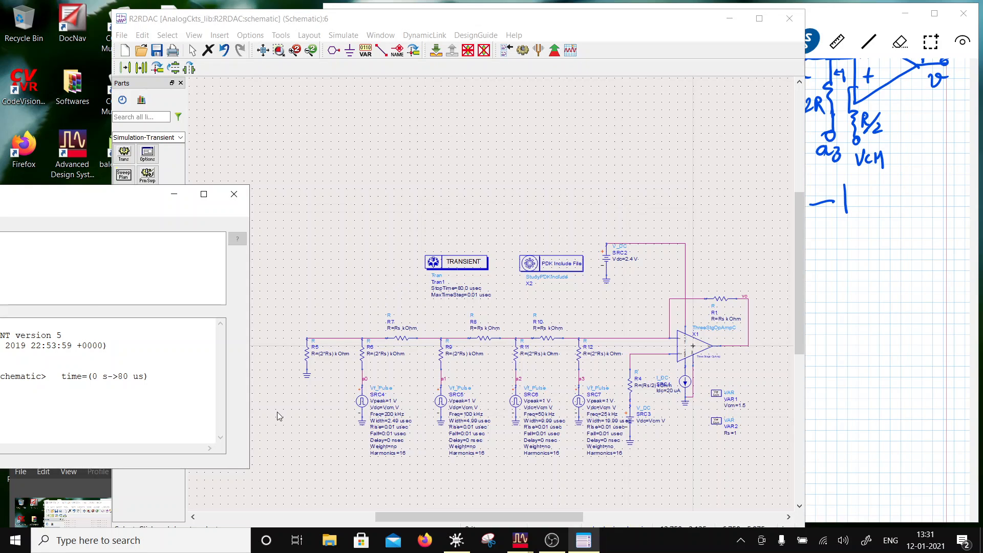
left_click_drag(51, 193, 275, 127)
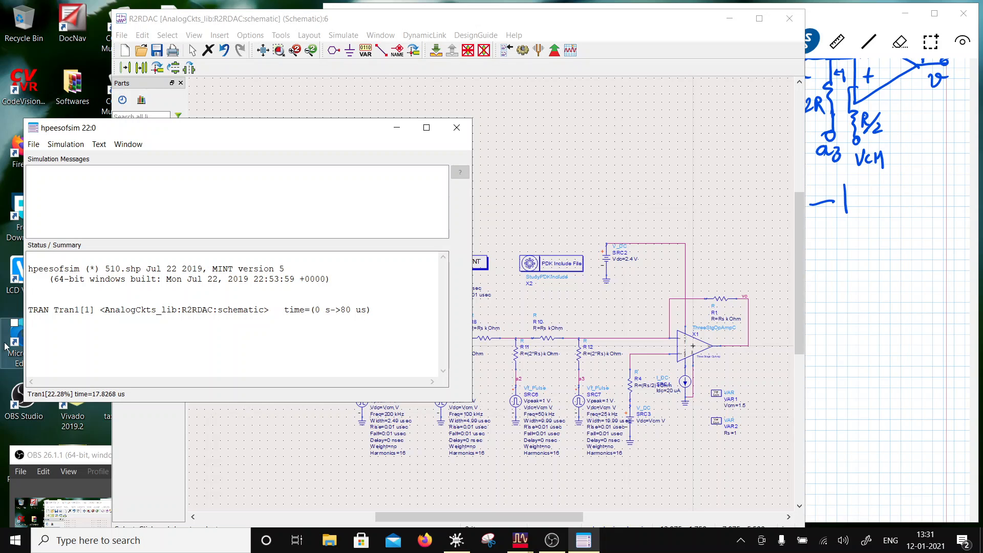
left_click(575, 201)
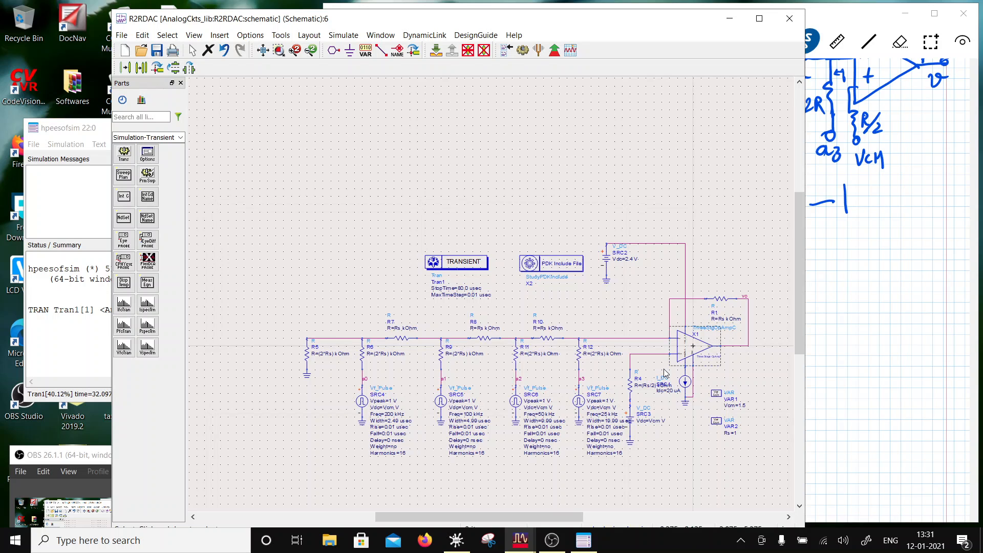
left_click(86, 351)
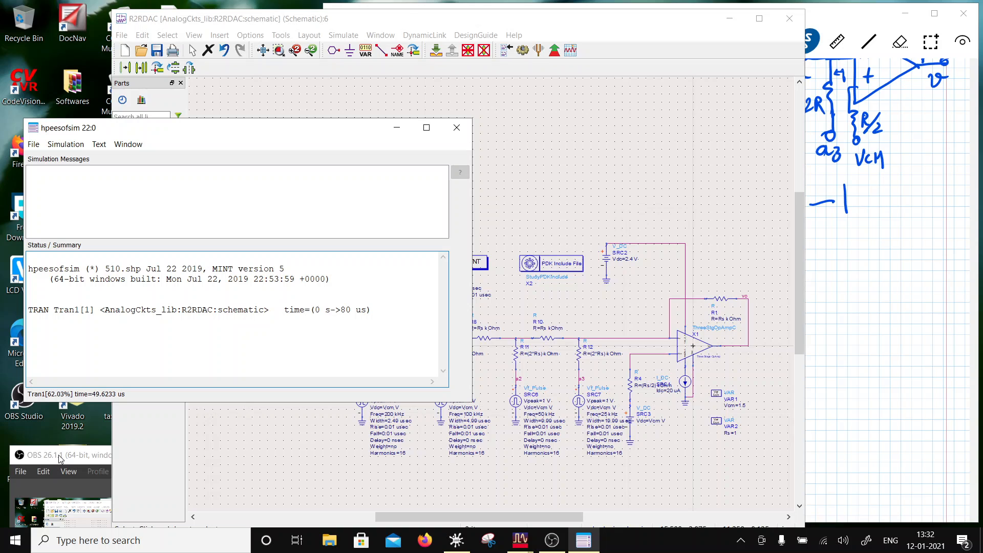
left_click(833, 357)
scroll(626, 362, "down", 4)
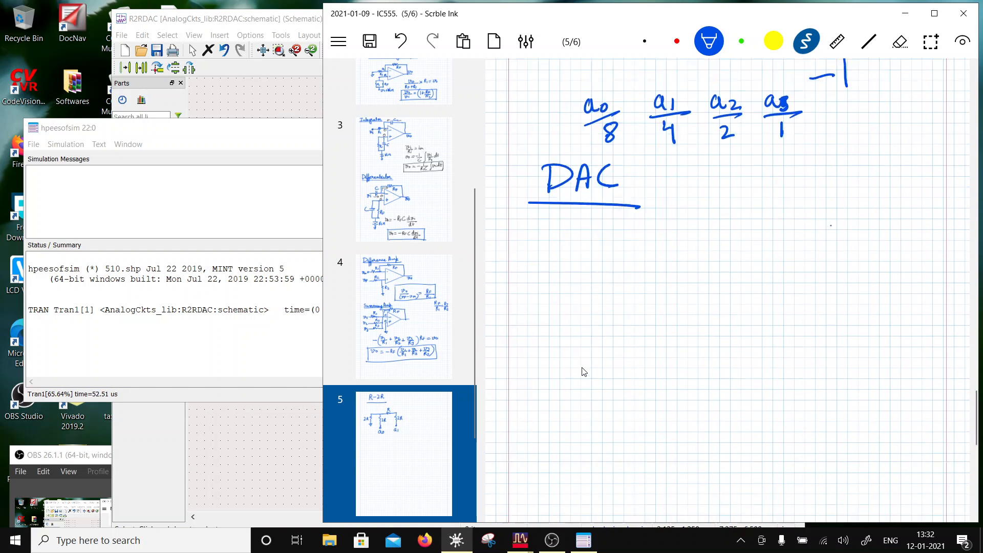
scroll(584, 372, "down", 5)
scroll(584, 377, "up", 4)
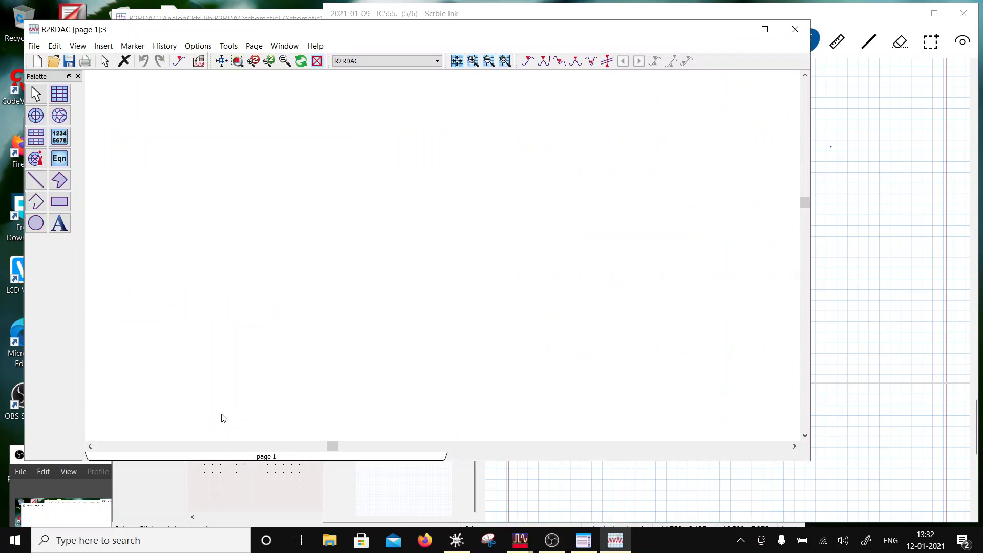
- Insert a rectangular plot of a0 on the data display page
left_click(59, 94)
left_click(178, 132)
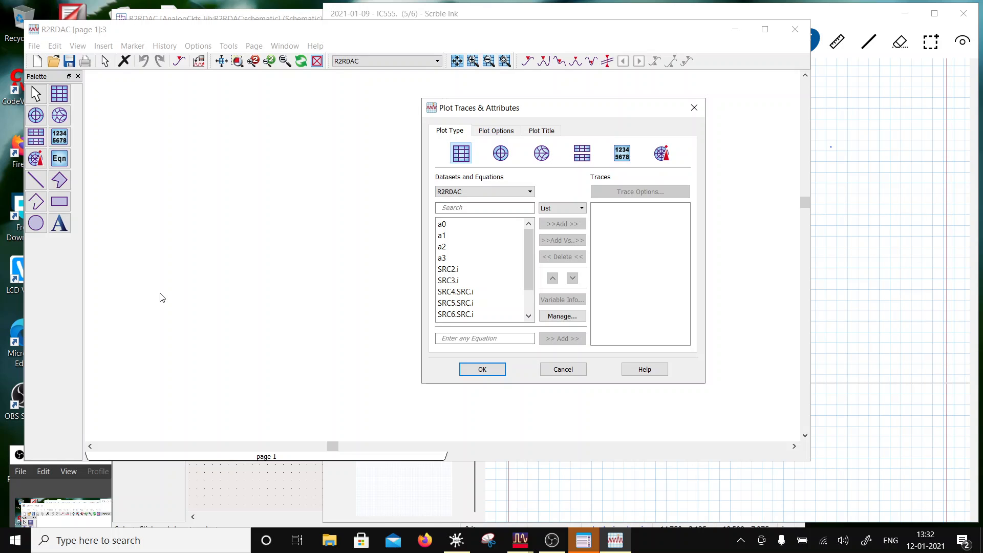
left_click(460, 224)
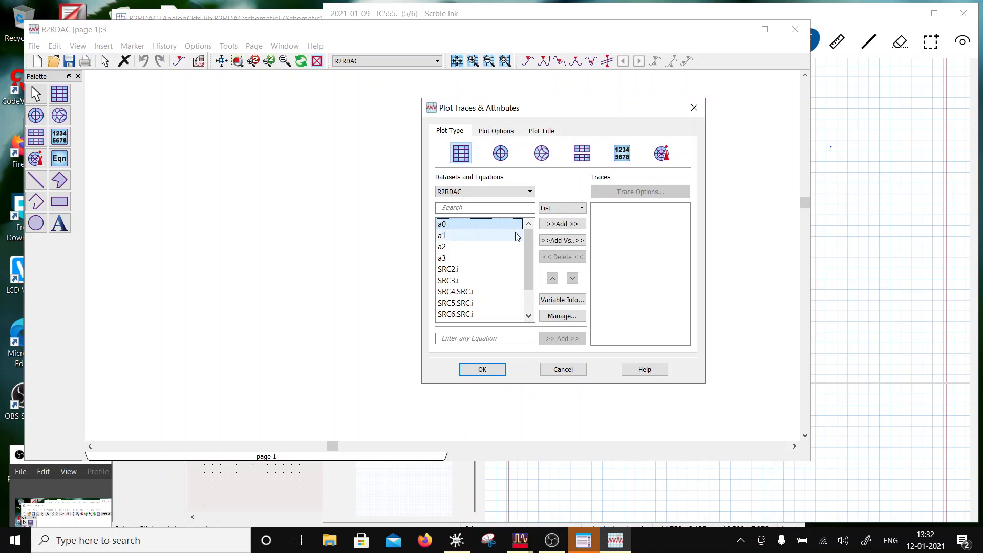
left_click(562, 224)
left_click(482, 369)
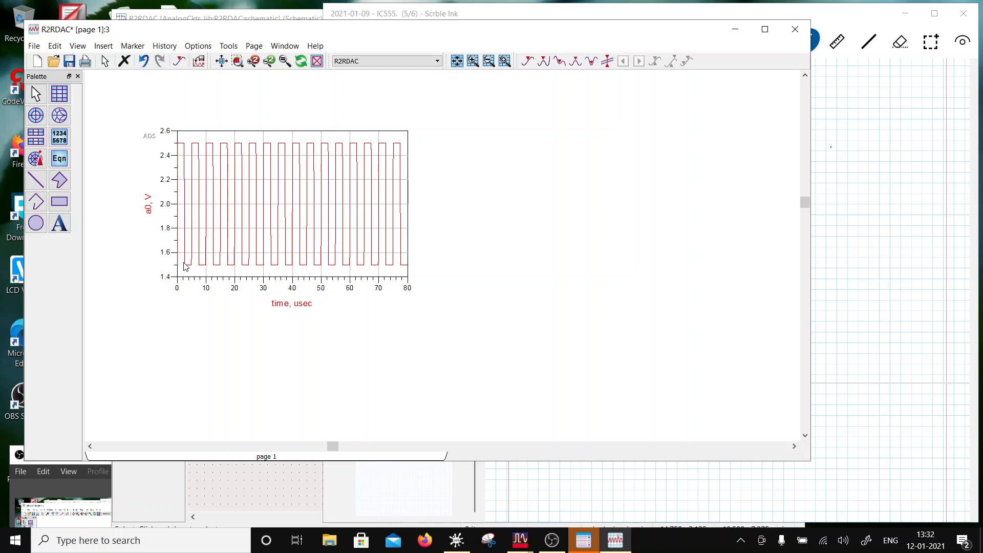
- Move the a0 plot toward the middle of the page and add a1 as a second trace
mouse_move(180, 267)
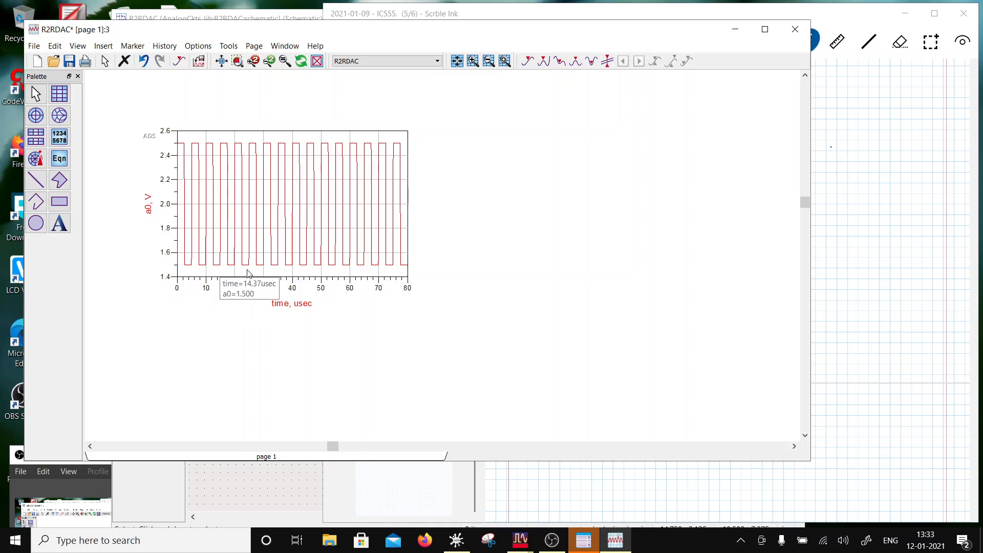
left_click(267, 275)
left_click_drag(407, 277, 523, 284)
double_click(452, 280)
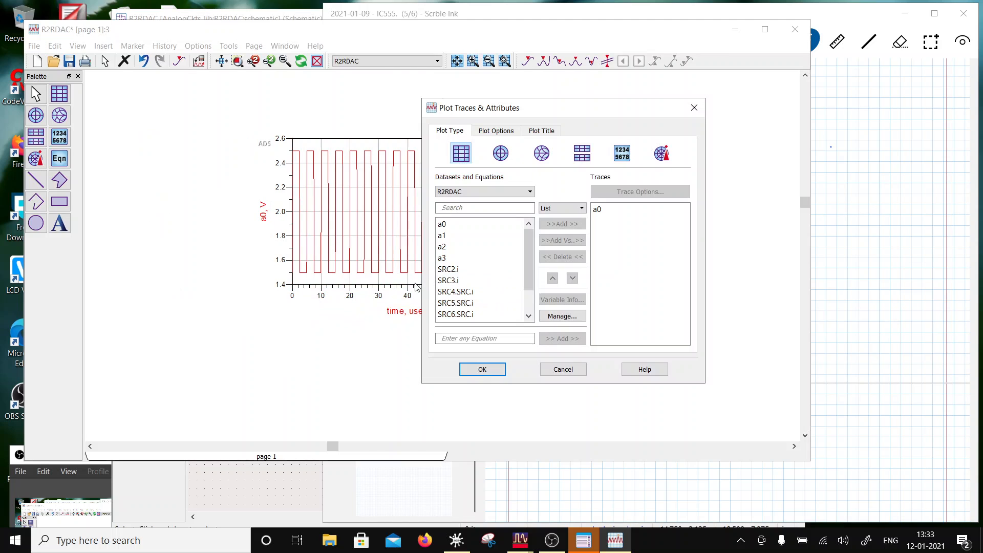
left_click(447, 236)
left_click(562, 223)
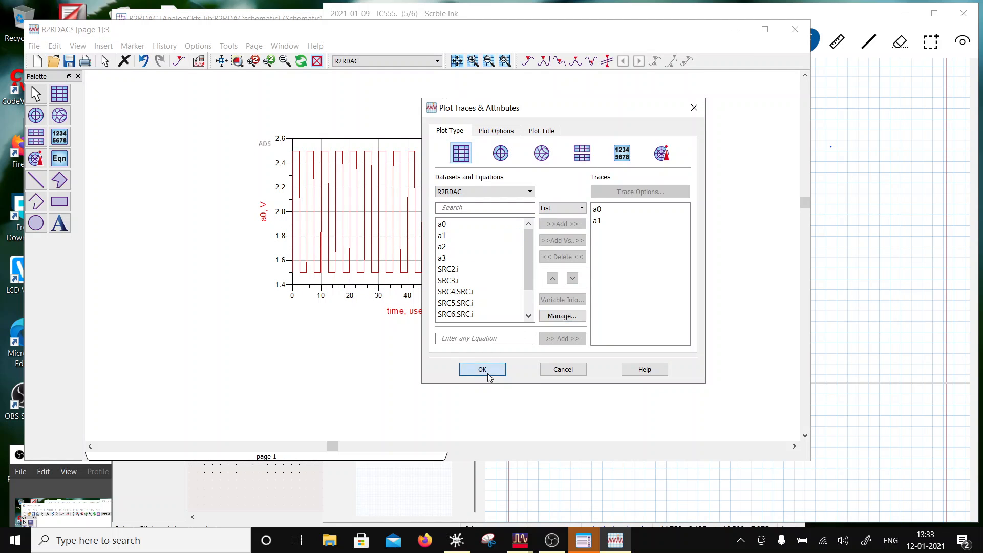
left_click(483, 369)
- Add the a2 and a3 traces to the plot of a0 and a1
double_click(372, 286)
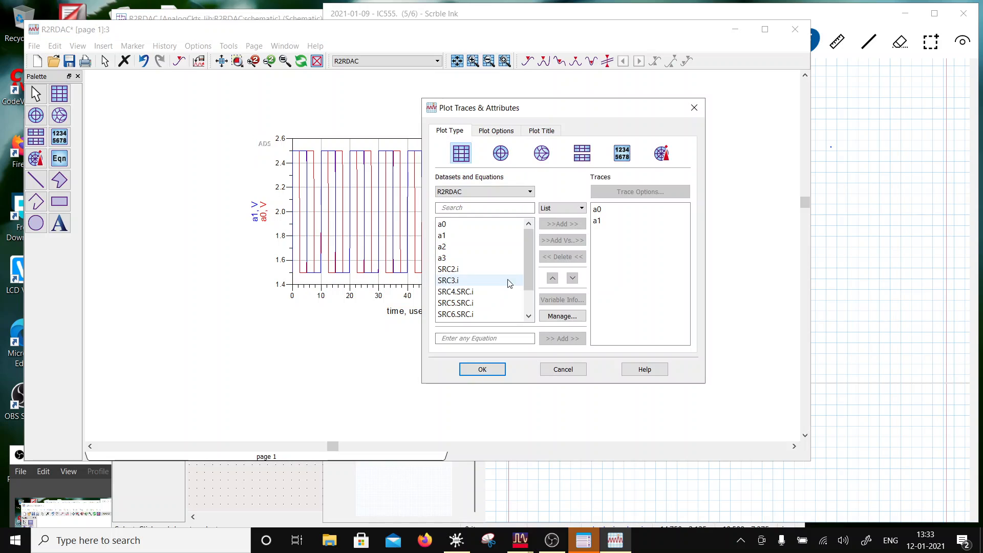
left_click(460, 247)
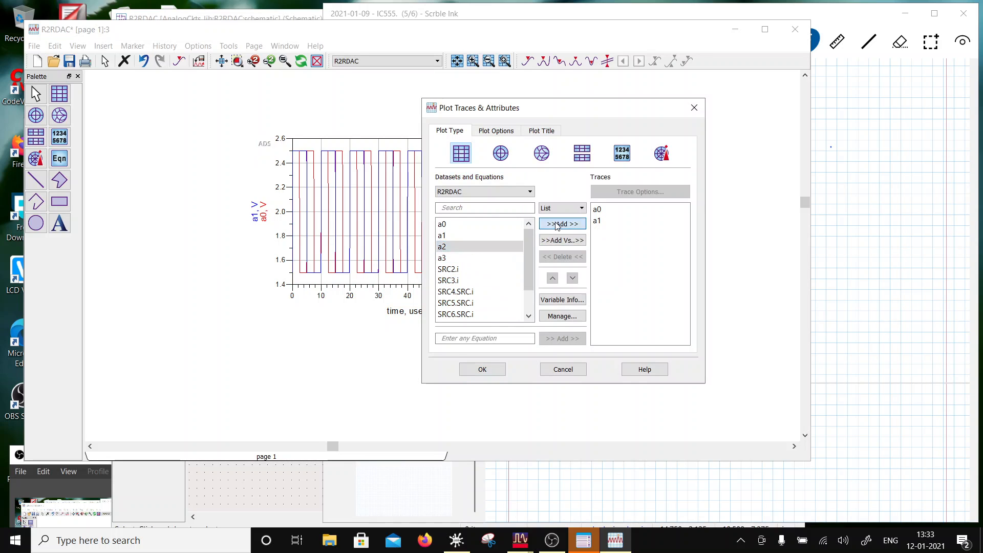
left_click(562, 224)
left_click(464, 258)
left_click(562, 224)
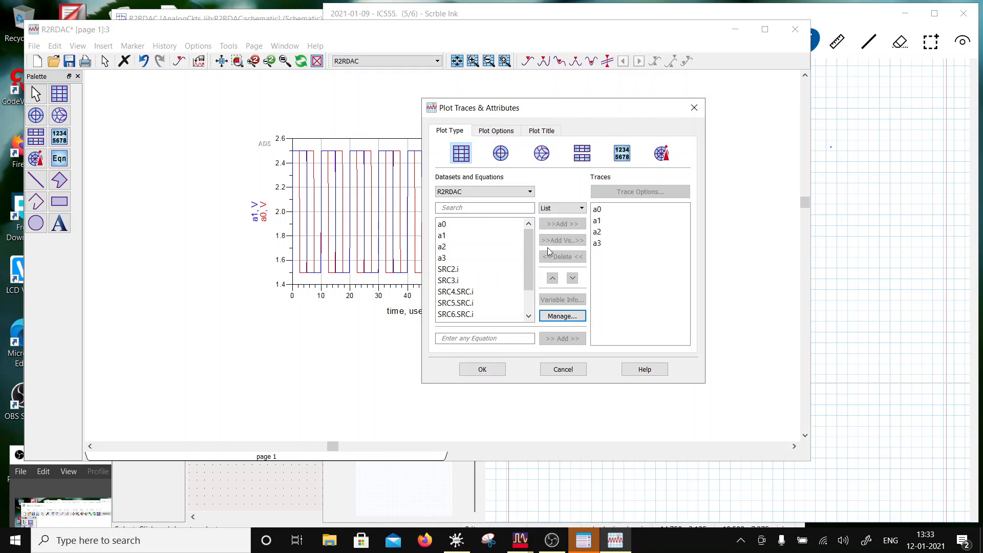
left_click(482, 369)
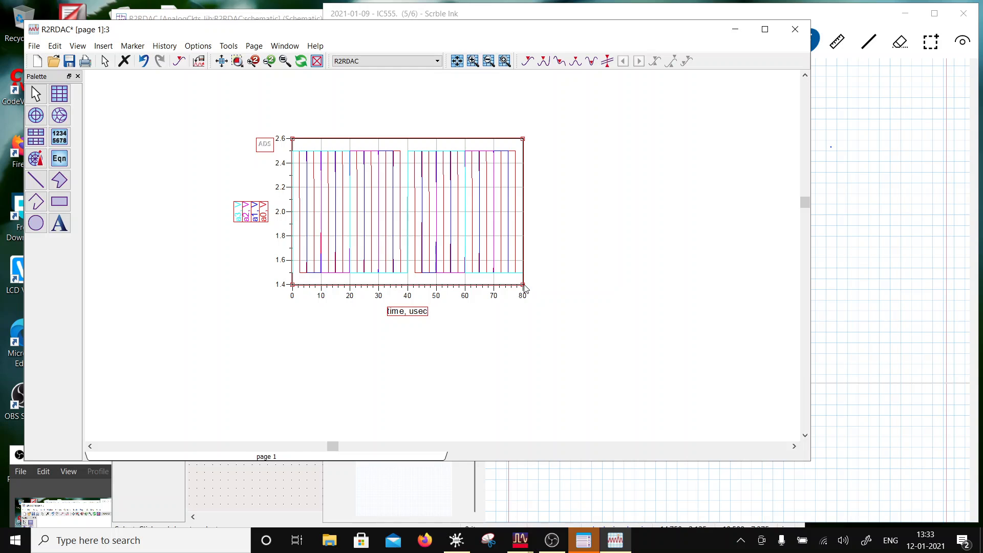
- Make the four-trace plot wider and shorter, and change its type to a stacked rectangular plot
left_click_drag(522, 284, 561, 261)
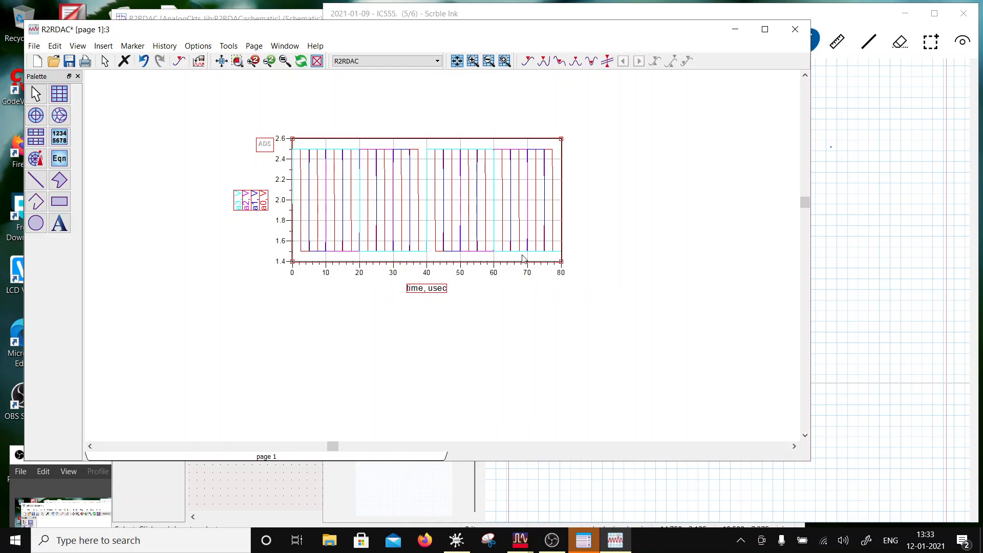
double_click(443, 261)
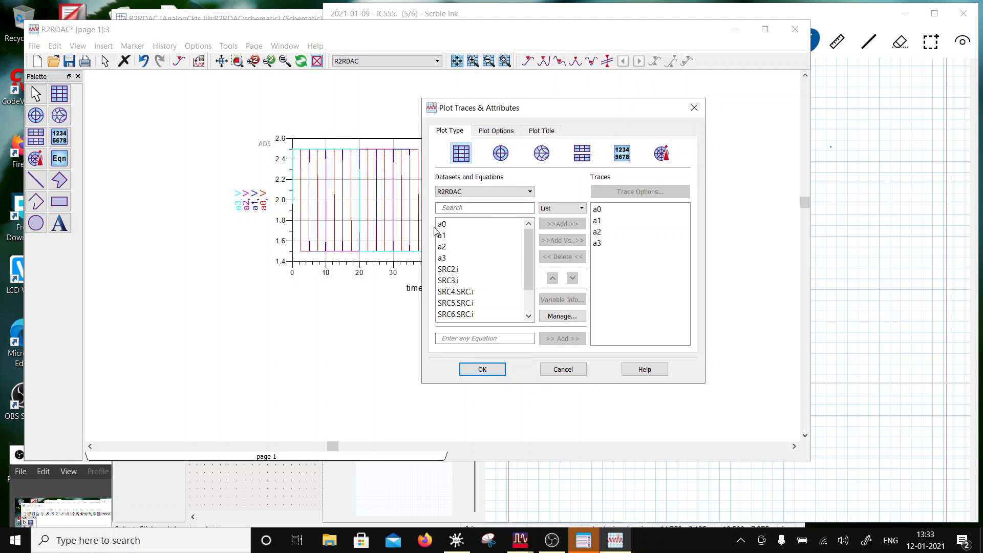
left_click(482, 371)
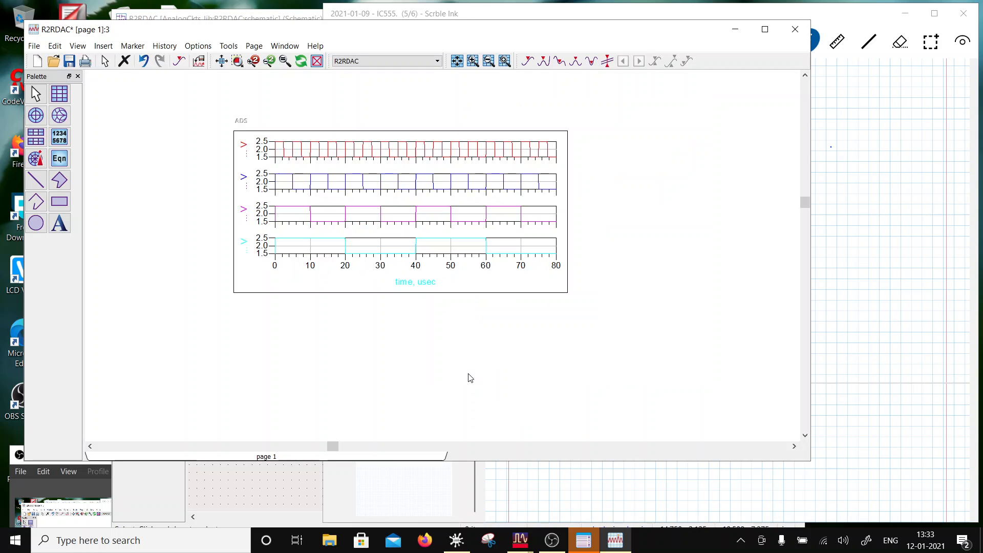
- Change the a3 trace's line color to dark green
double_click(346, 247)
left_click(456, 203)
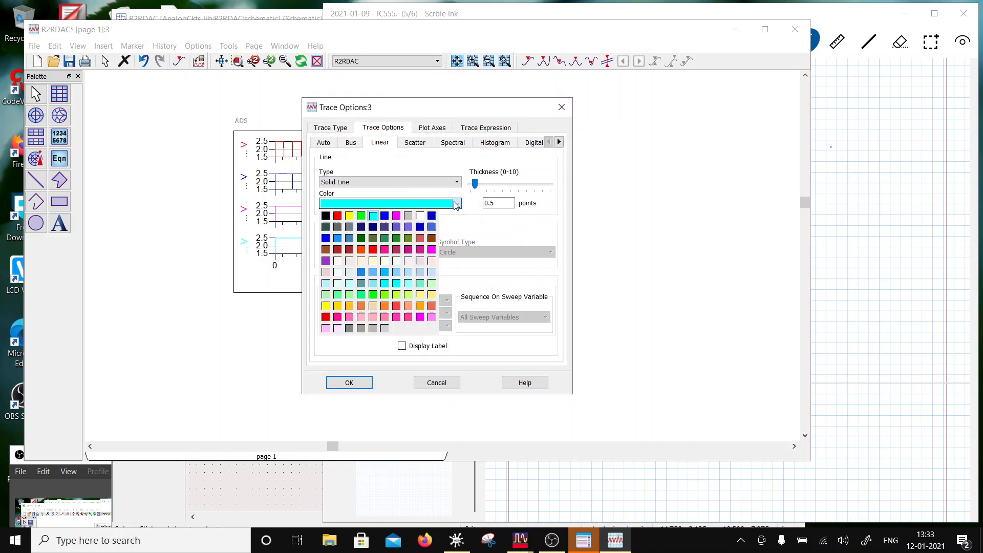
left_click(382, 248)
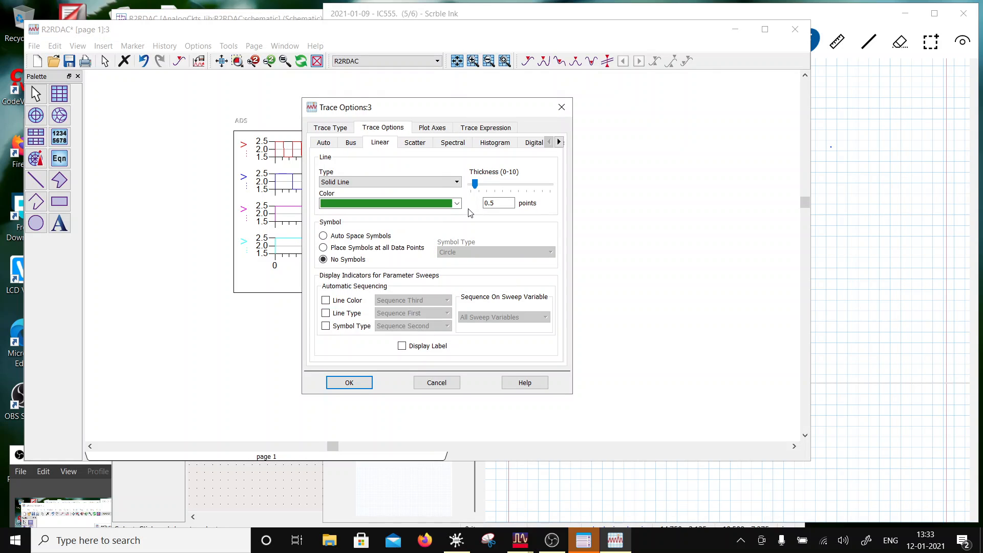
left_click(361, 383)
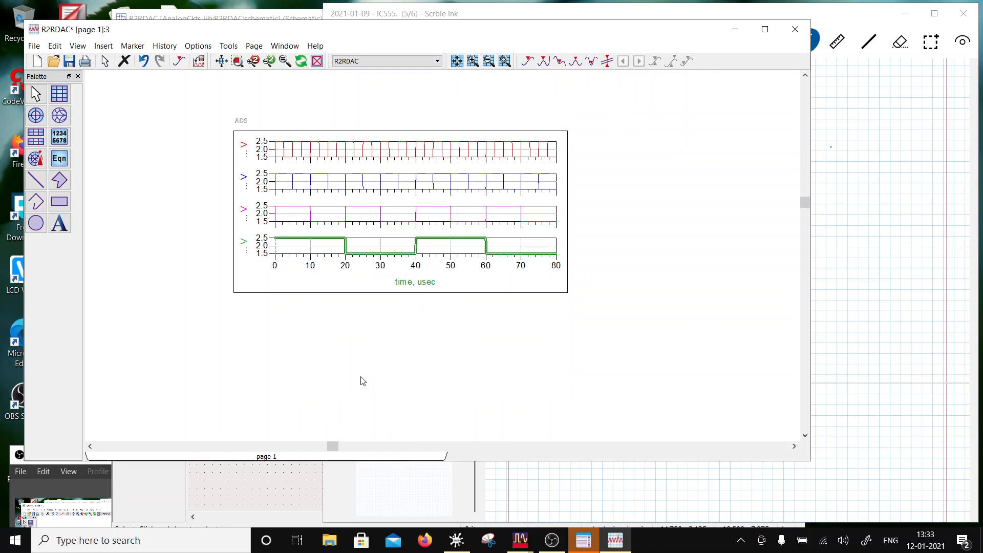
- Thicken the lines of the a3 and a2 traces in the stacked plot
double_click(326, 243)
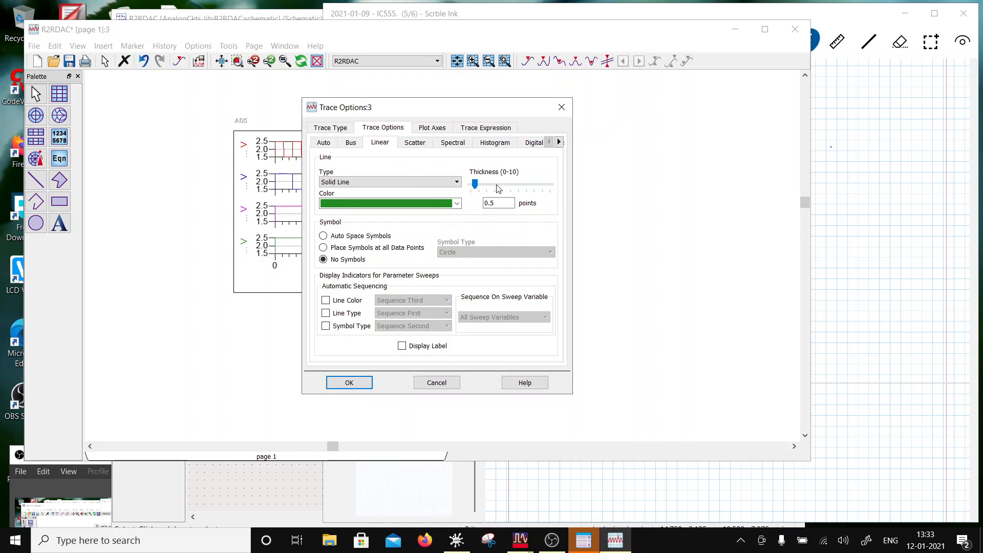
left_click(360, 383)
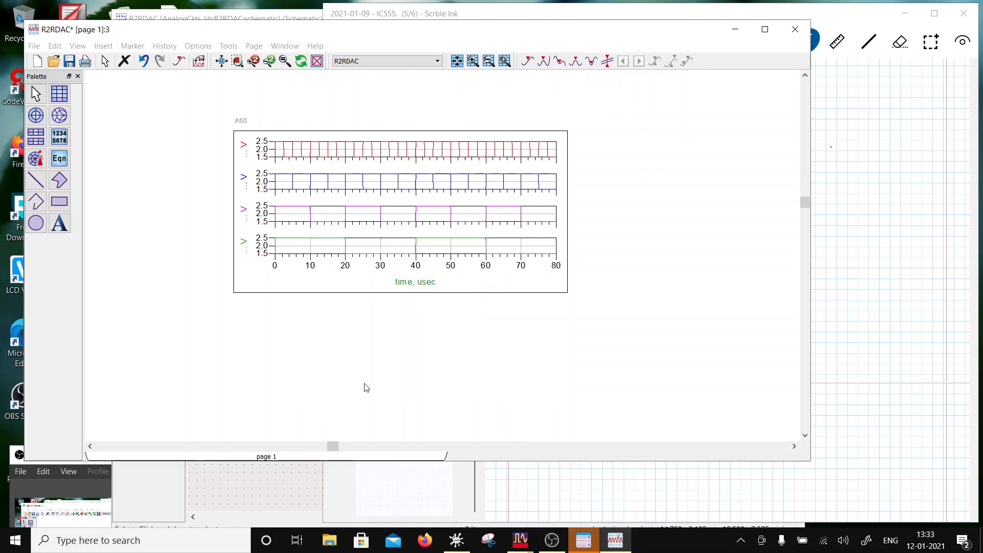
left_click(330, 210)
double_click(301, 210)
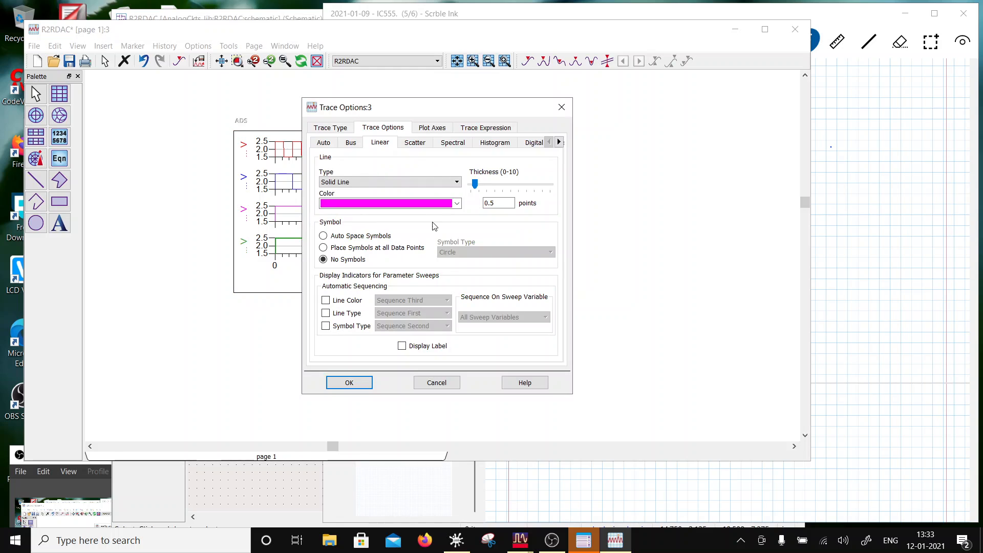
left_click(488, 185)
left_click(353, 384)
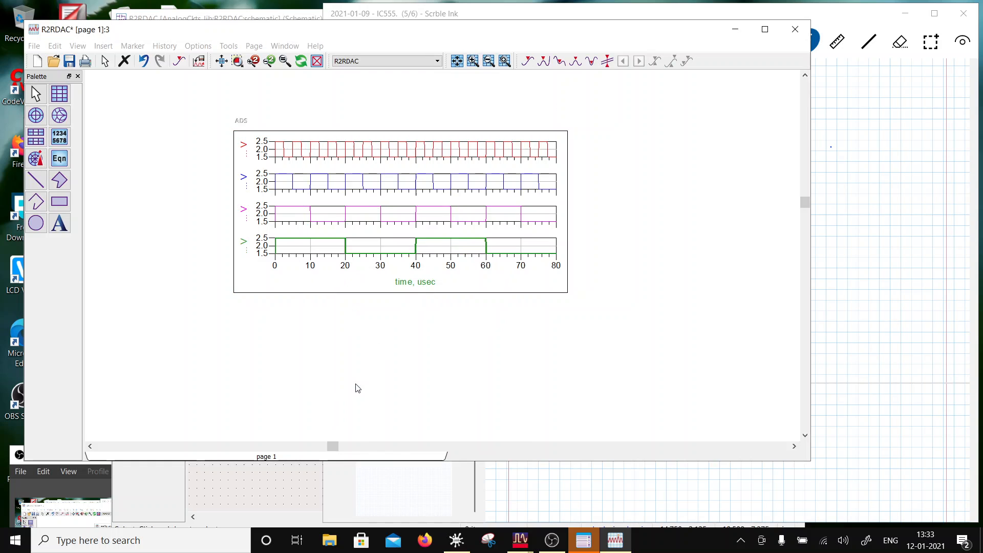
- Set the line thickness of the a1 and a0 traces to 1.5 points
double_click(311, 189)
left_click(501, 190)
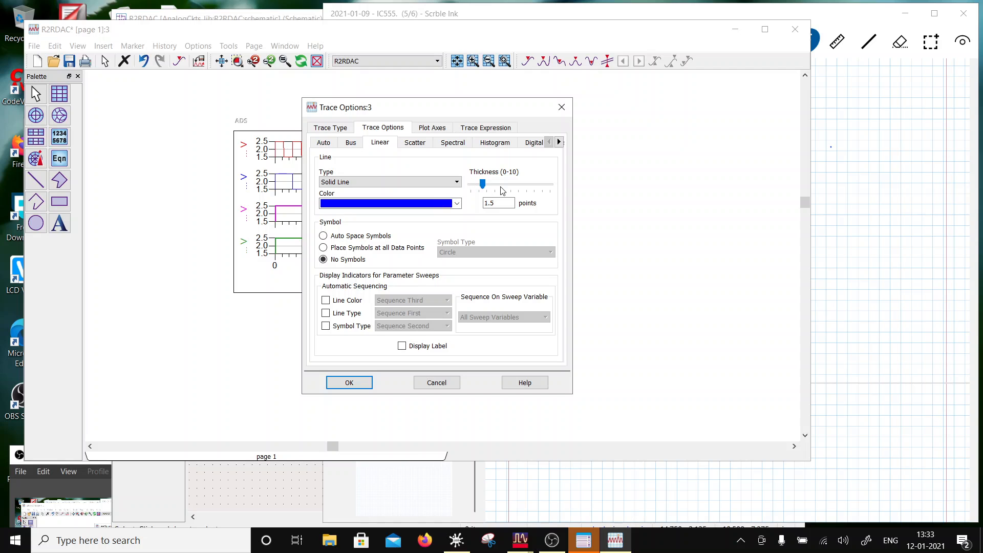
left_click(350, 383)
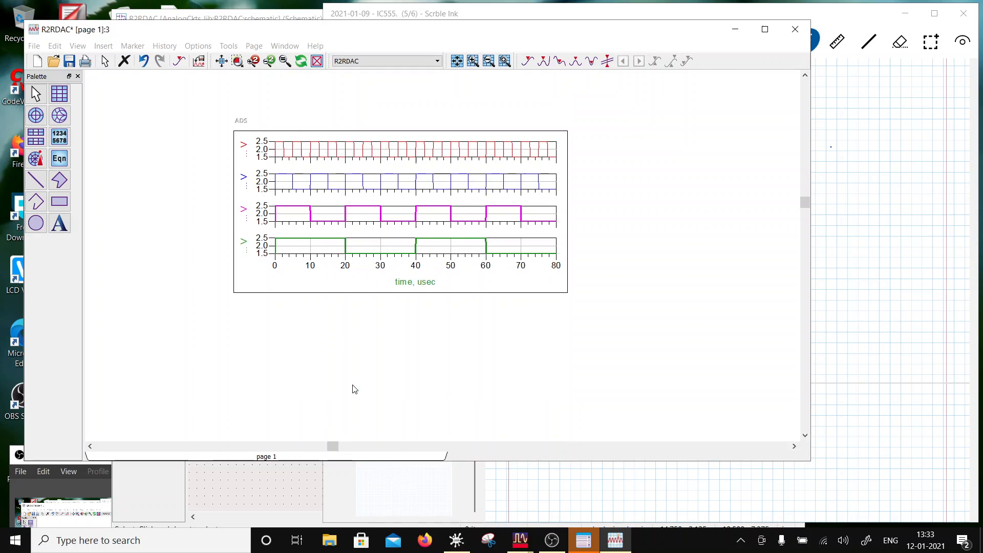
double_click(304, 155)
left_click(502, 191)
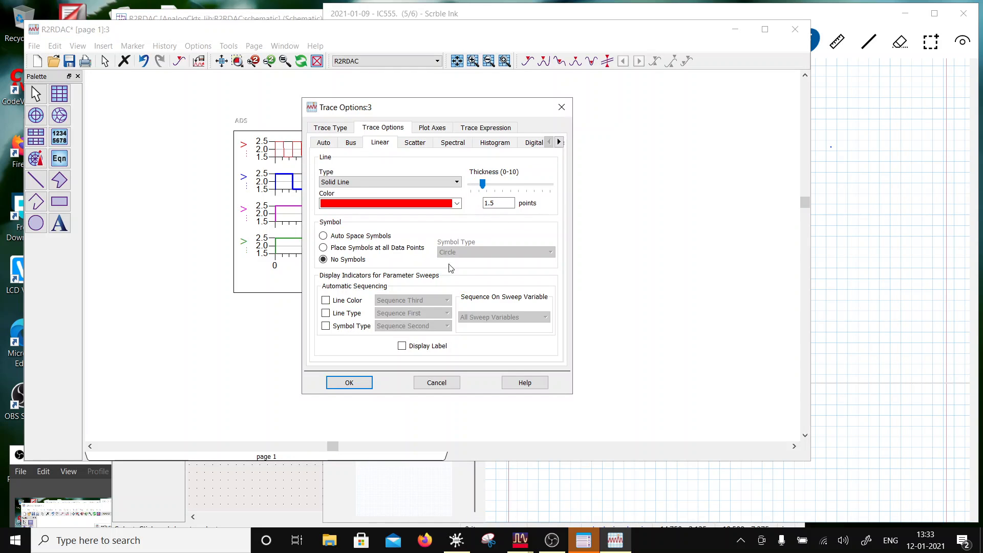
left_click(361, 386)
- Enlarge the stacked plot, make the data display window taller and move the plot up to free space beneath it
left_click_drag(496, 279, 508, 241)
left_click_drag(580, 254, 577, 316)
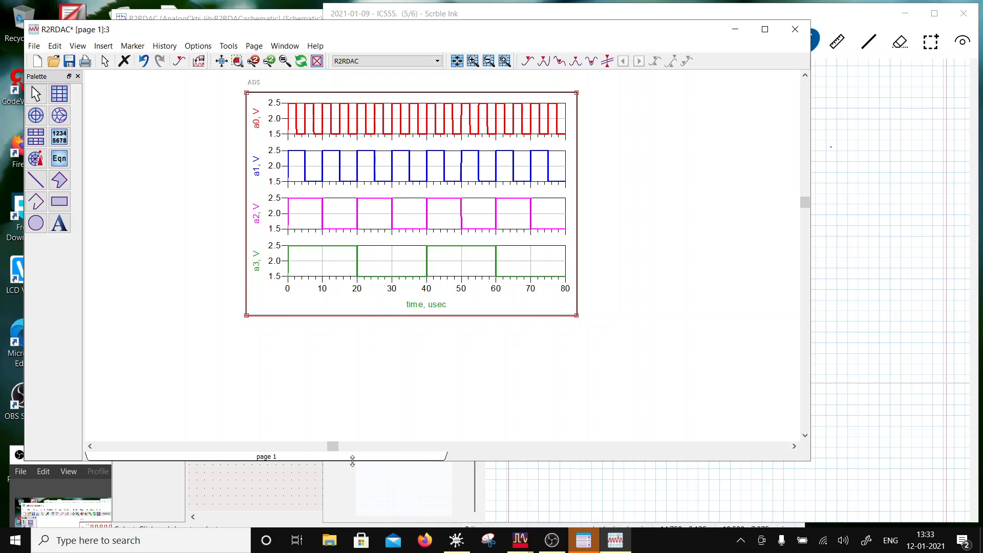
left_click_drag(356, 461, 352, 516)
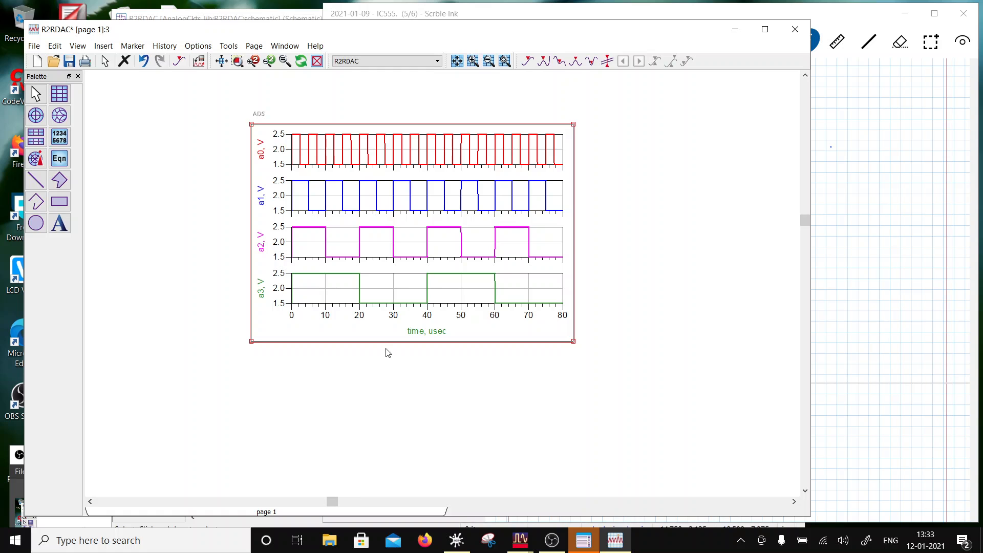
left_click_drag(389, 337, 390, 301)
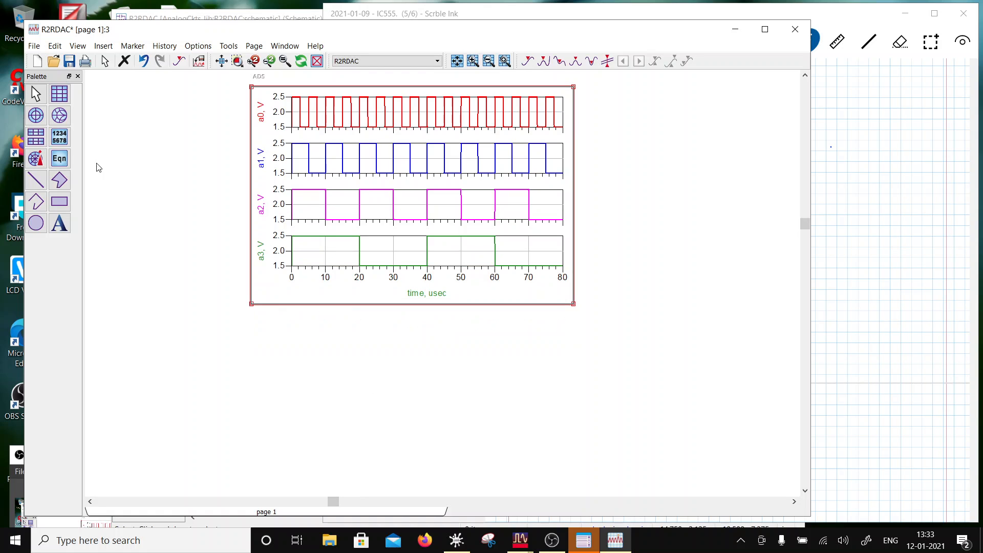
- Insert a rectangular plot of vo beneath the stacked plot, about as wide as that plot
left_click(60, 95)
left_click_drag(254, 318, 578, 457)
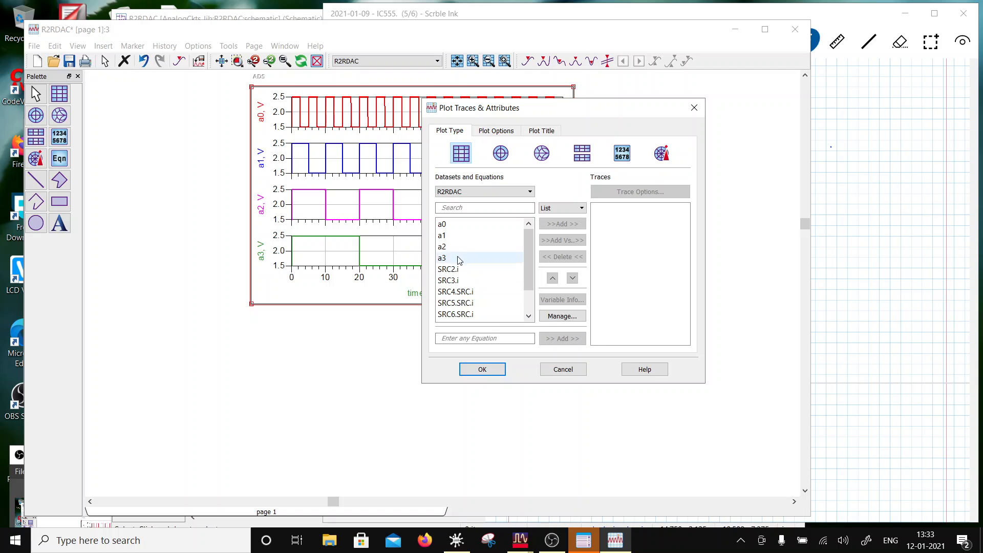
scroll(457, 261, "down", 1)
left_click(457, 314)
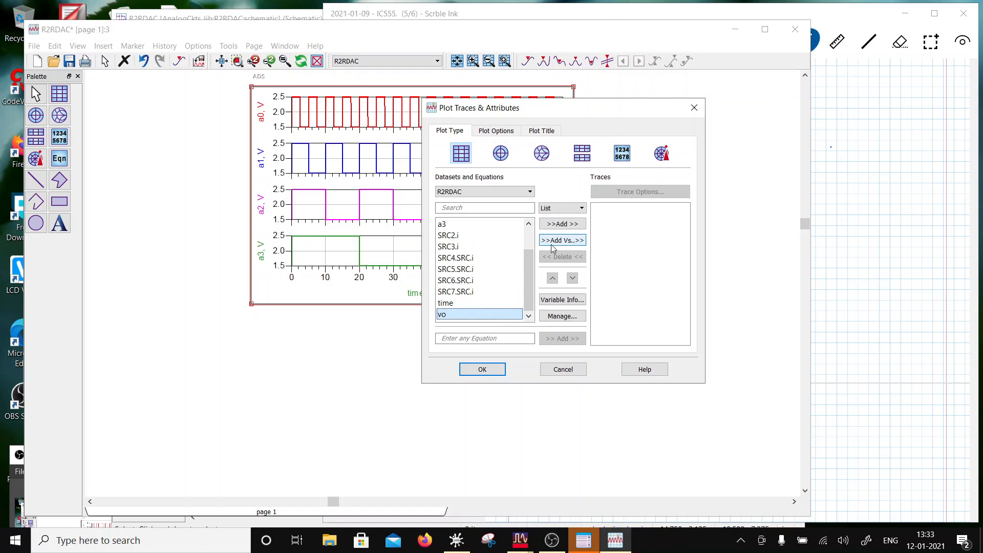
left_click(562, 224)
left_click(482, 369)
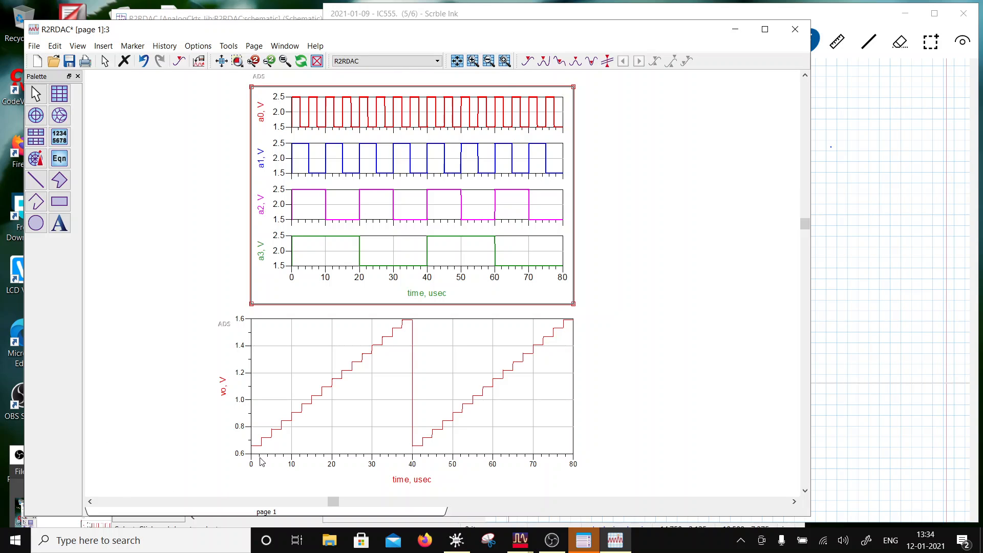
- Shift and narrow the vo plot so its time axis lines up with the stacked plot above
left_click_drag(285, 387, 324, 387)
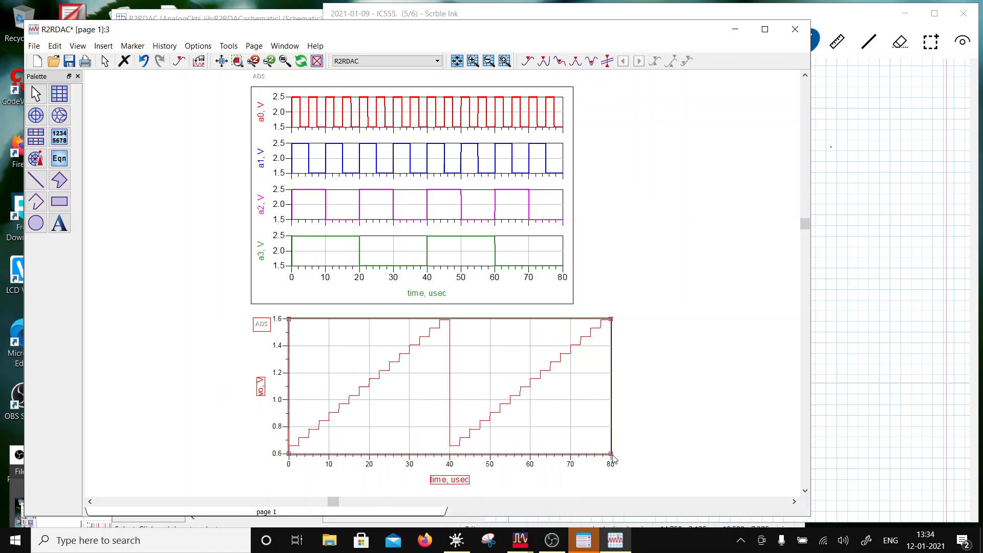
left_click_drag(611, 455, 575, 457)
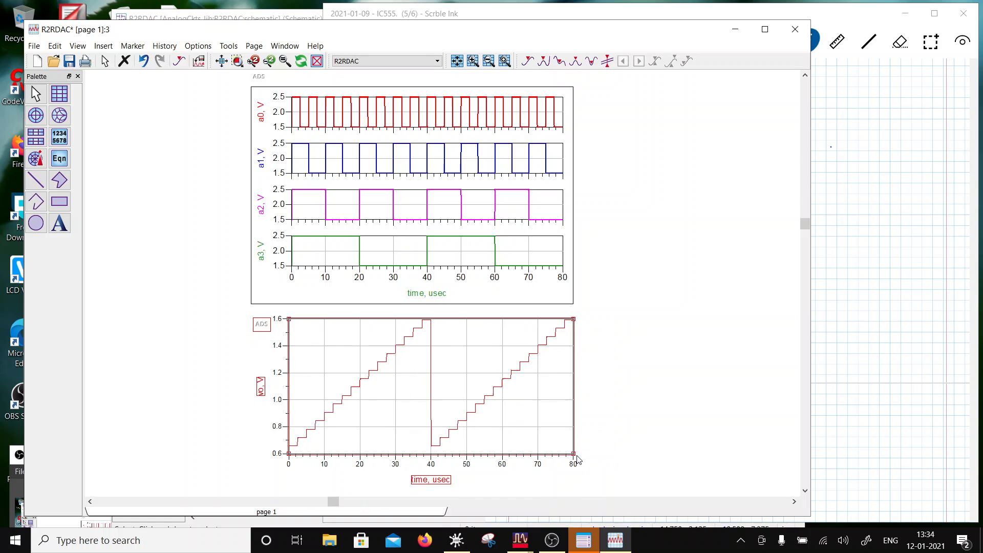
left_click(646, 425)
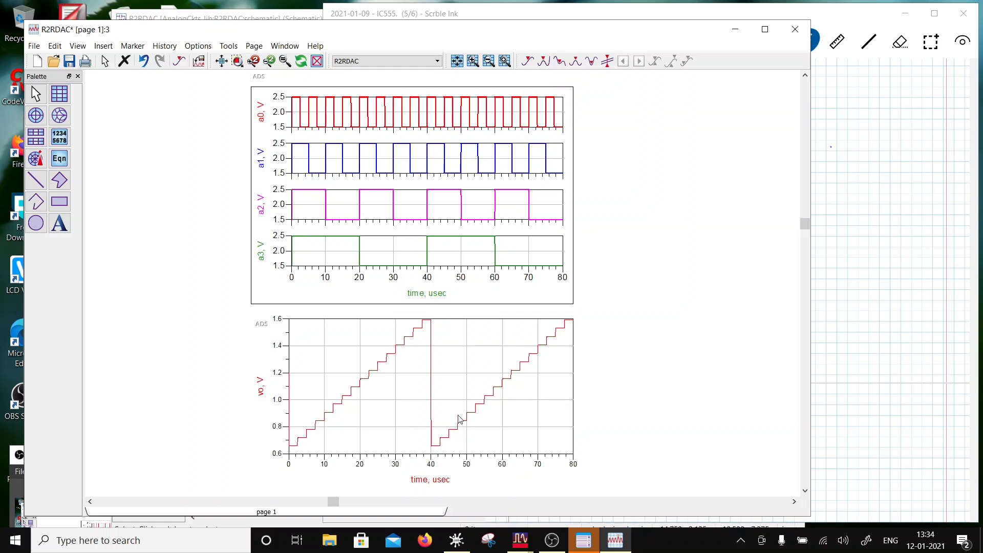
left_click(513, 443)
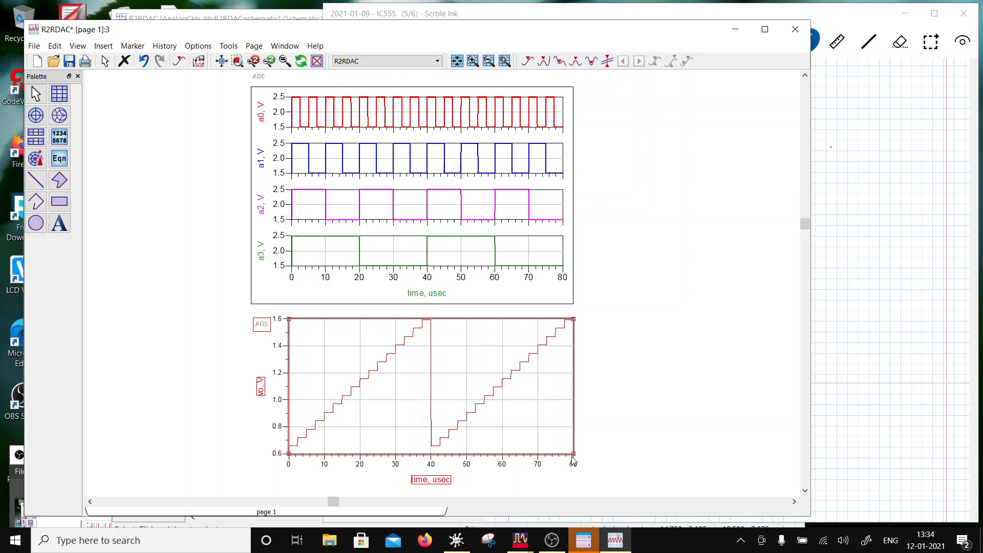
left_click(569, 455)
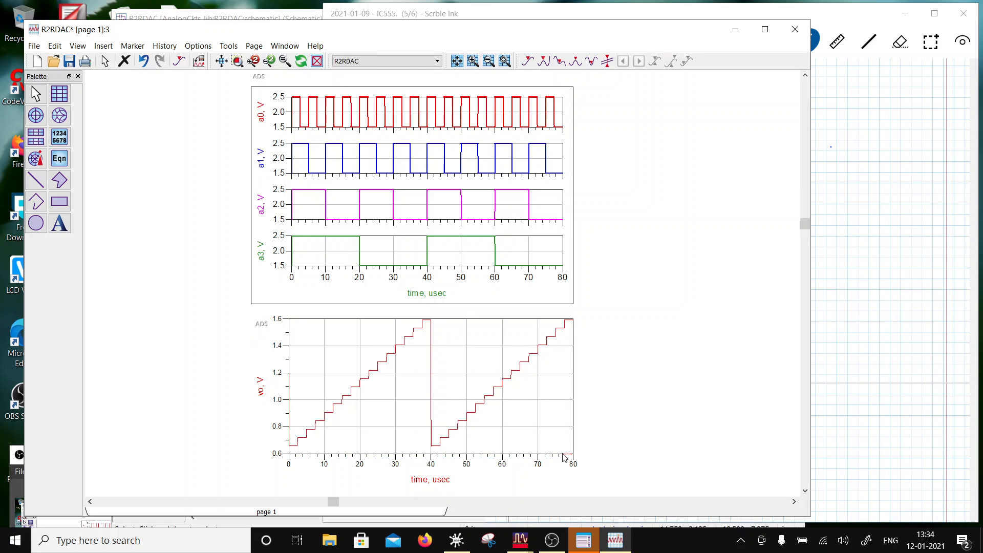
left_click(569, 451)
left_click_drag(569, 456, 565, 455)
left_click(598, 457)
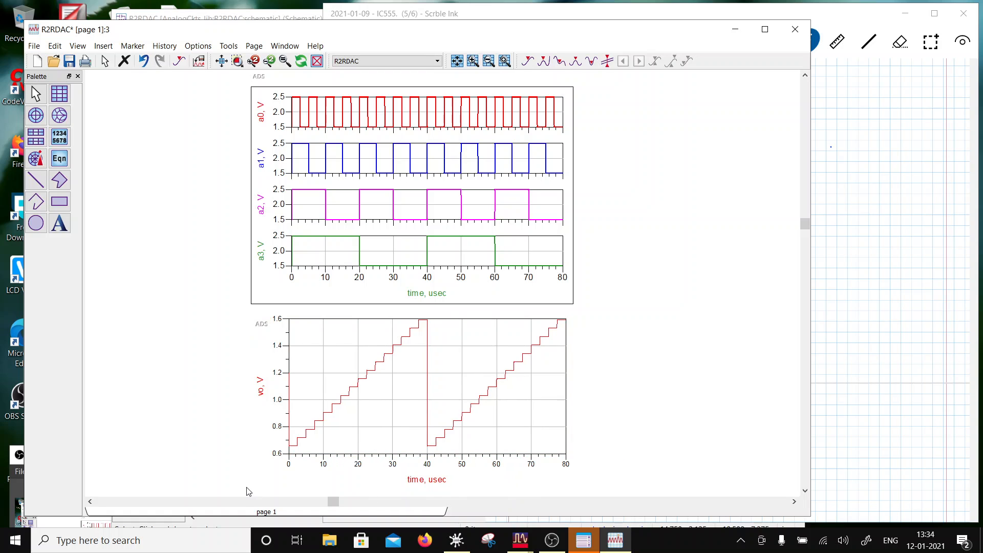
- Thicken the vo trace's line and save the data display
double_click(304, 441)
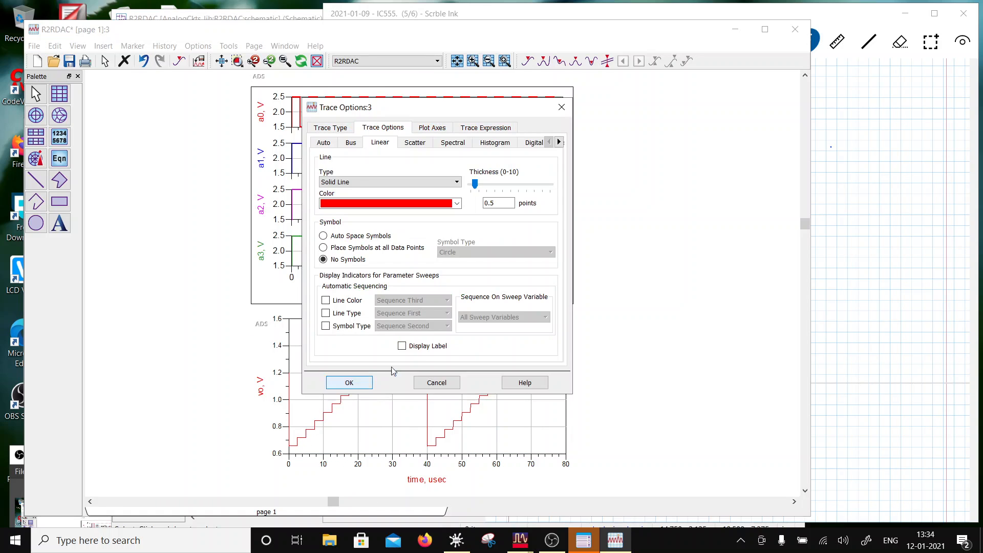
left_click(370, 385)
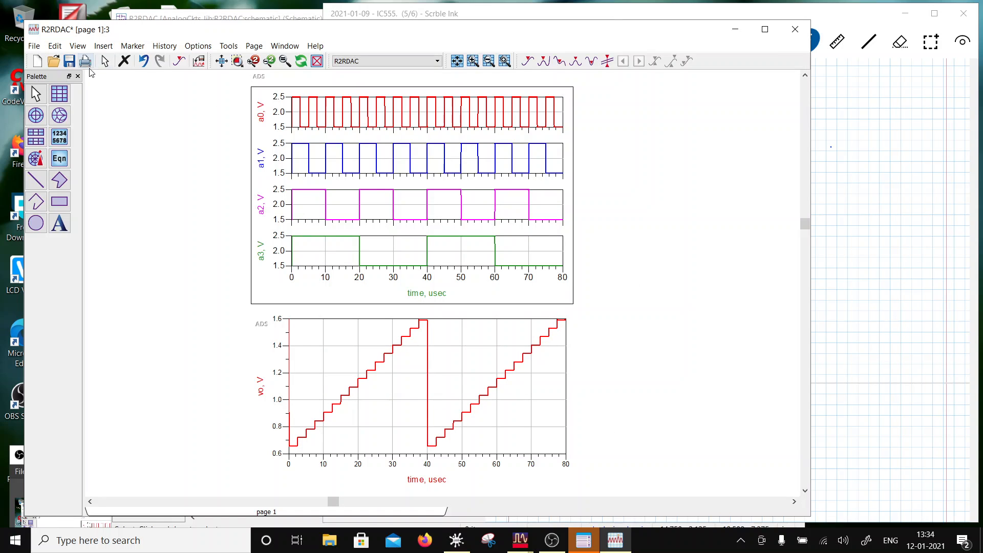
left_click(70, 61)
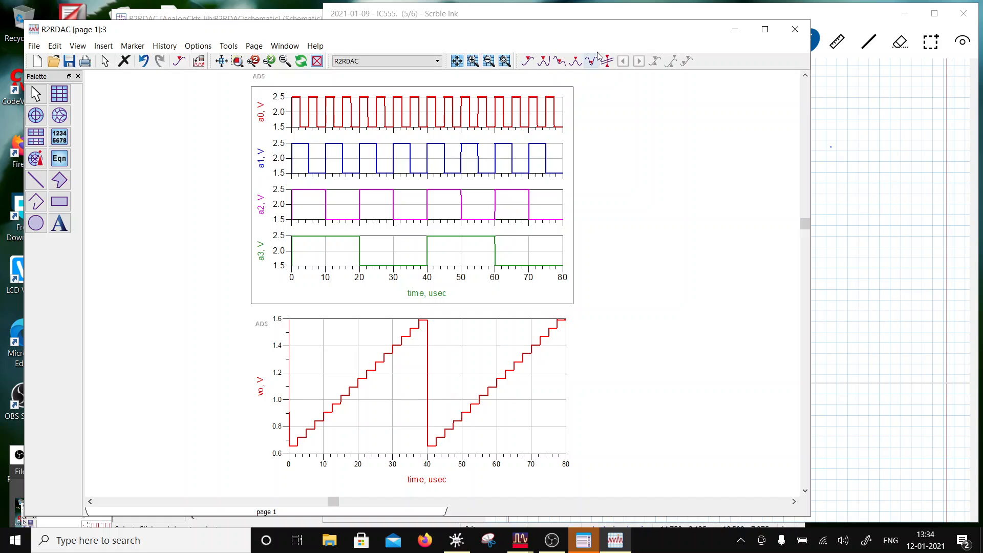
- Close the R2RDAC data display and schematic windows and bring the main workspace window to the front
left_click(796, 29)
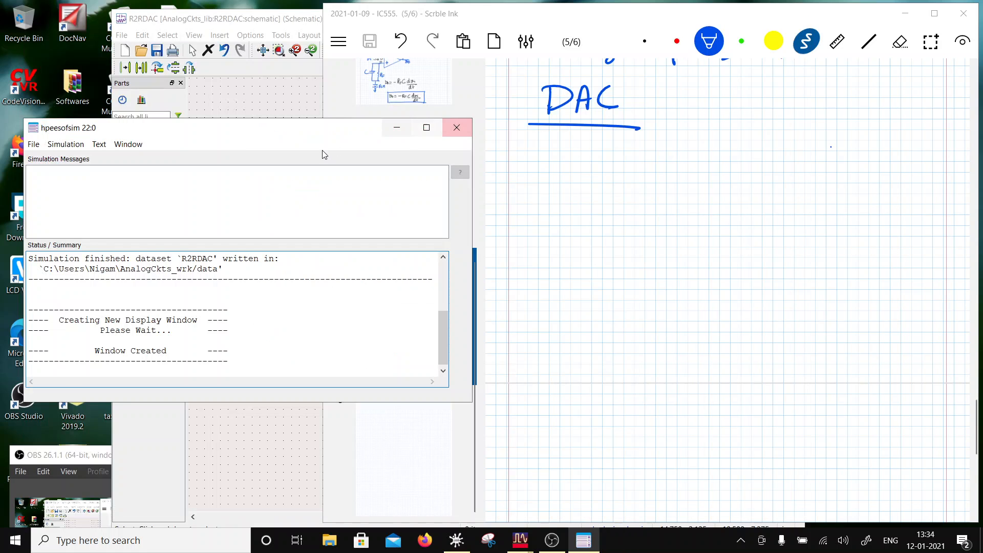
left_click(309, 117)
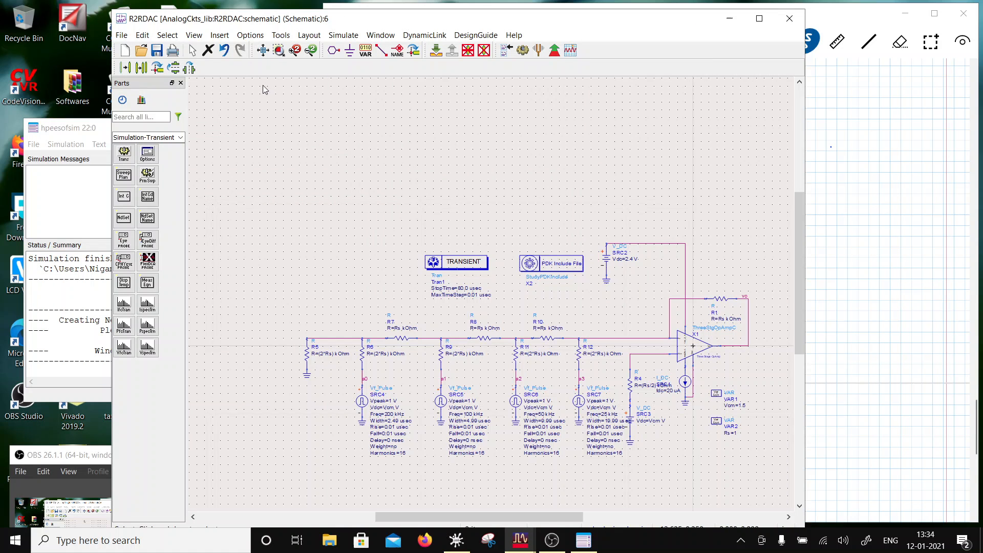
left_click(796, 19)
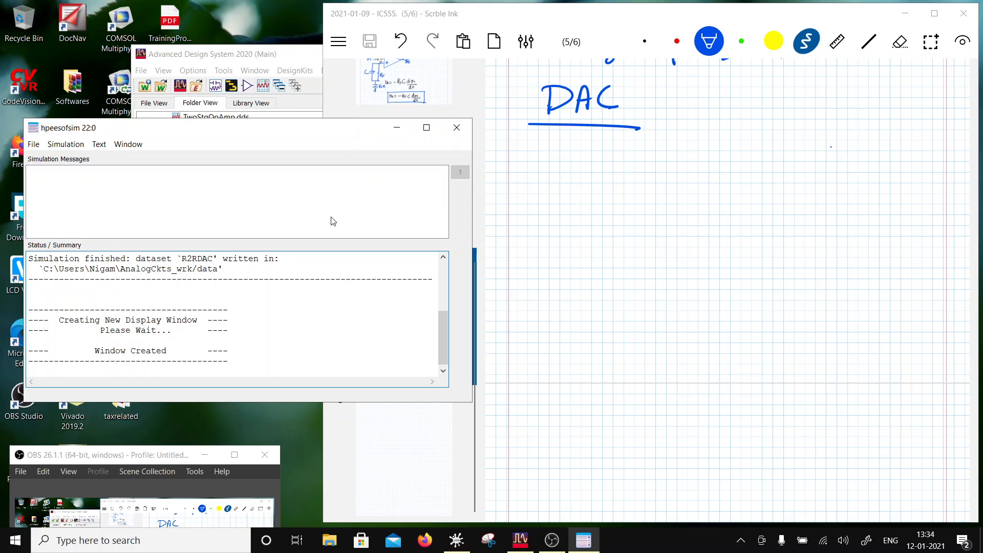
left_click(198, 107)
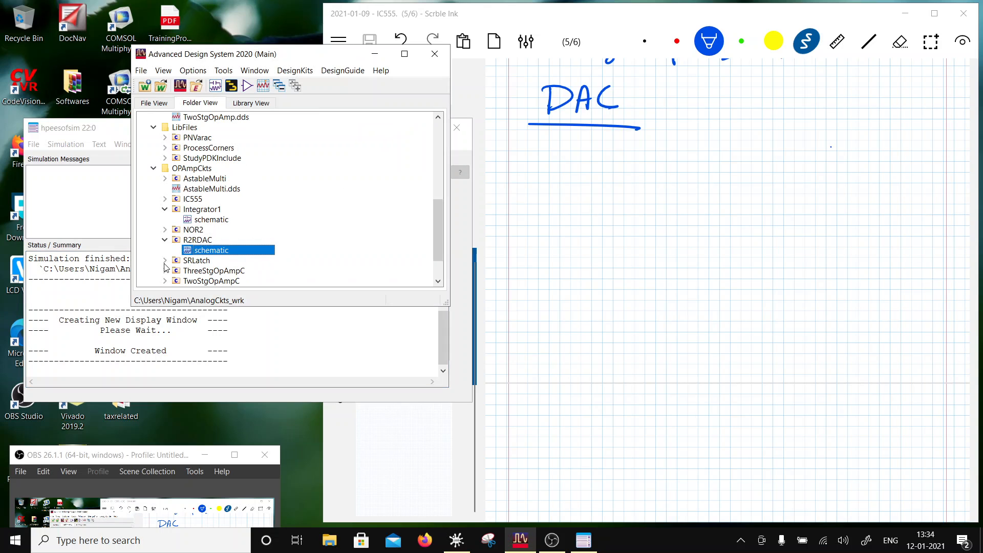
- Create a new schematic for a cell named ColpittsOsc in the OPAmpCkts folder of AnalogCkts_lib
right_click(178, 169)
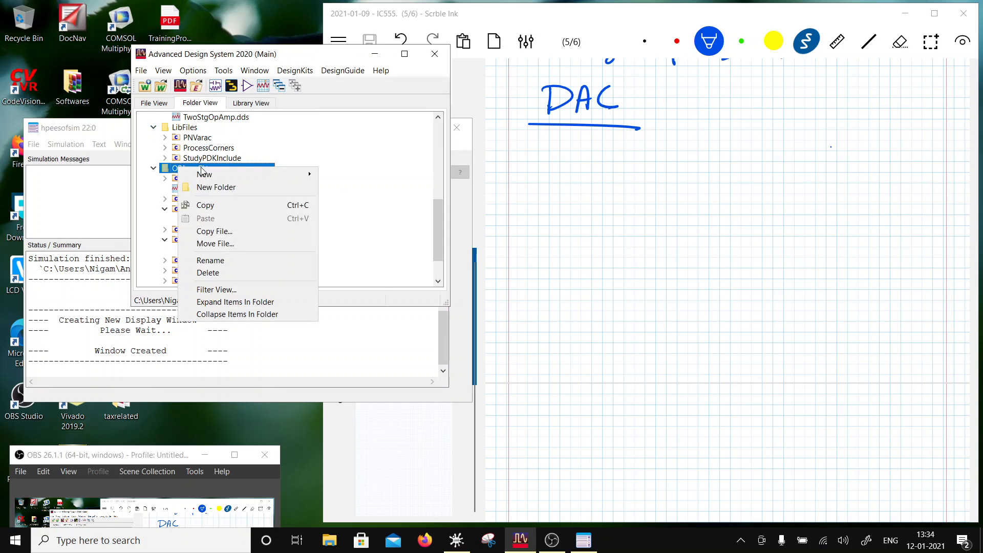
mouse_move(239, 176)
left_click(361, 177)
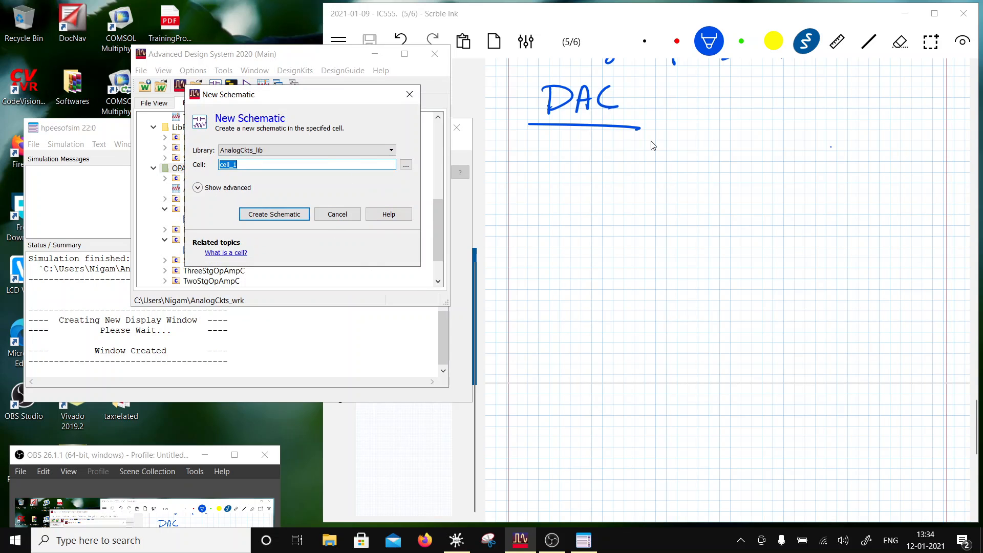
type("Xc")
left_click(287, 216)
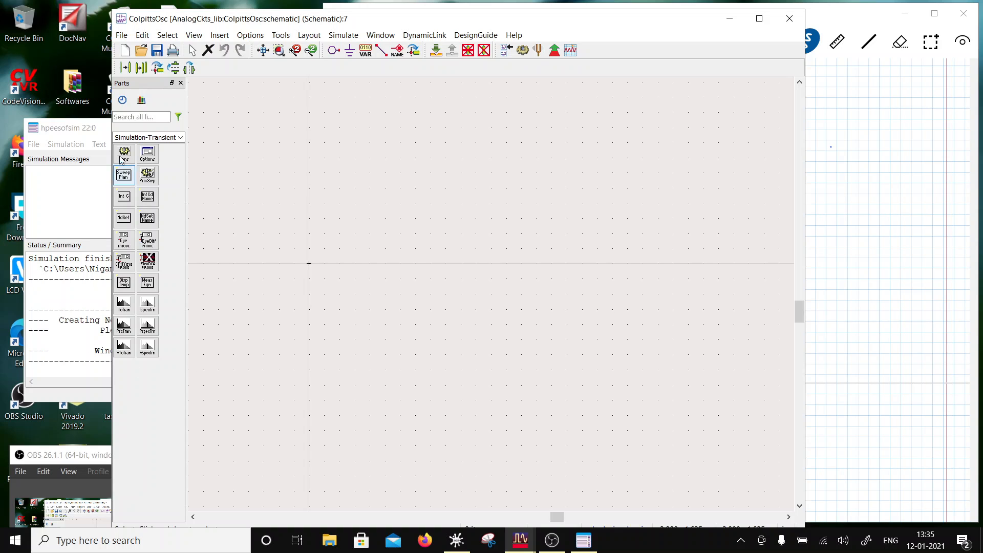
- Place one TwoStgOpAmpC instance from the OPAmpCkts folder in the ColpittsOsc schematic, with the workspace tree kept visible beside it
mouse_move(223, 20)
left_mouse_down()
mouse_move(408, 101)
mouse_move(399, 75)
left_mouse_up()
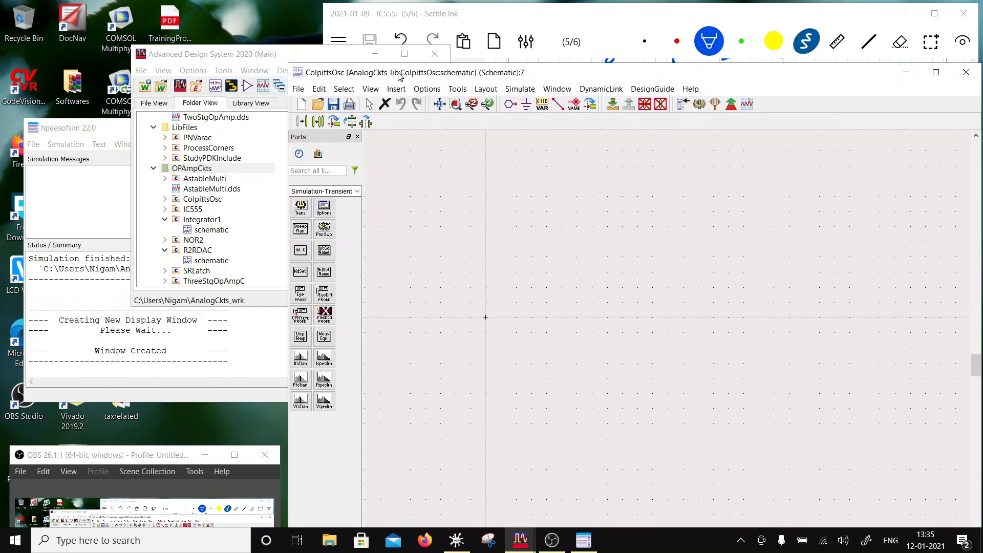
left_click(241, 58)
scroll(188, 193, "up", 8)
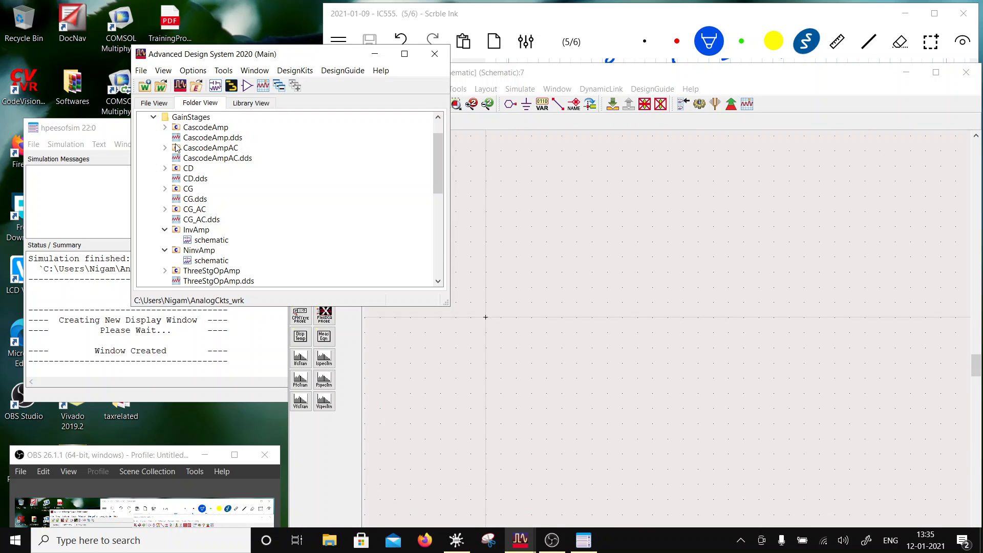
scroll(185, 141, "down", 4)
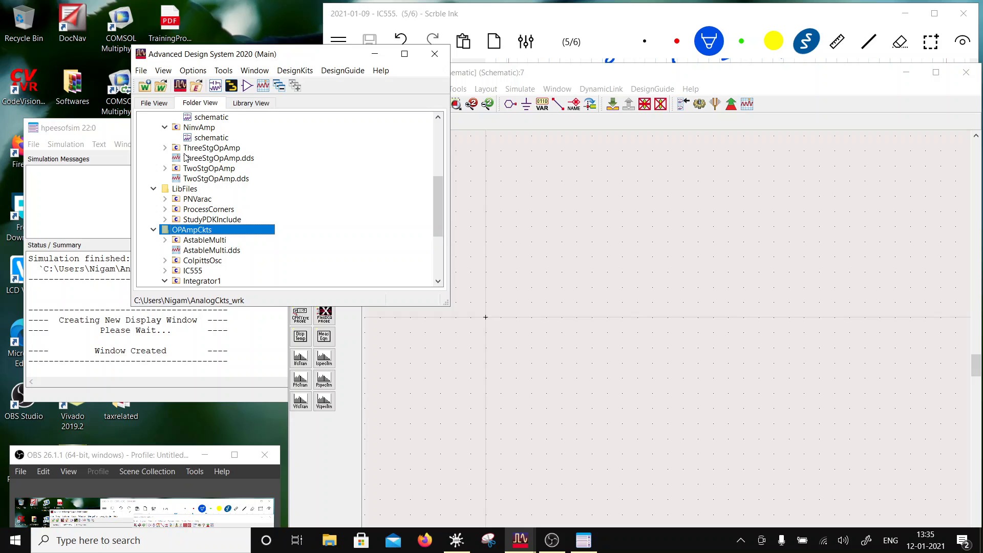
scroll(190, 206, "down", 3)
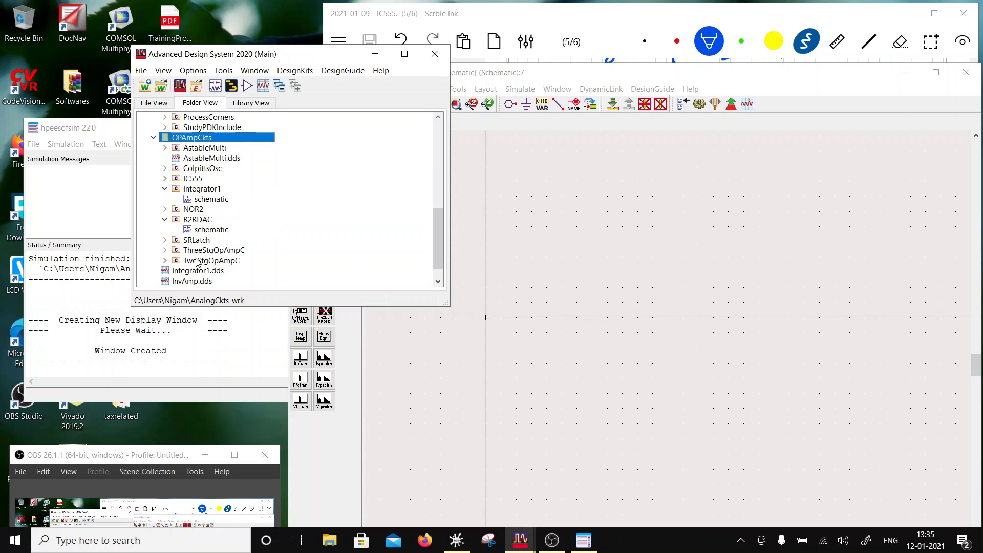
left_click_drag(198, 262, 420, 261)
mouse_move(647, 290)
left_mouse_down()
mouse_move(619, 307)
mouse_move(651, 308)
left_mouse_up()
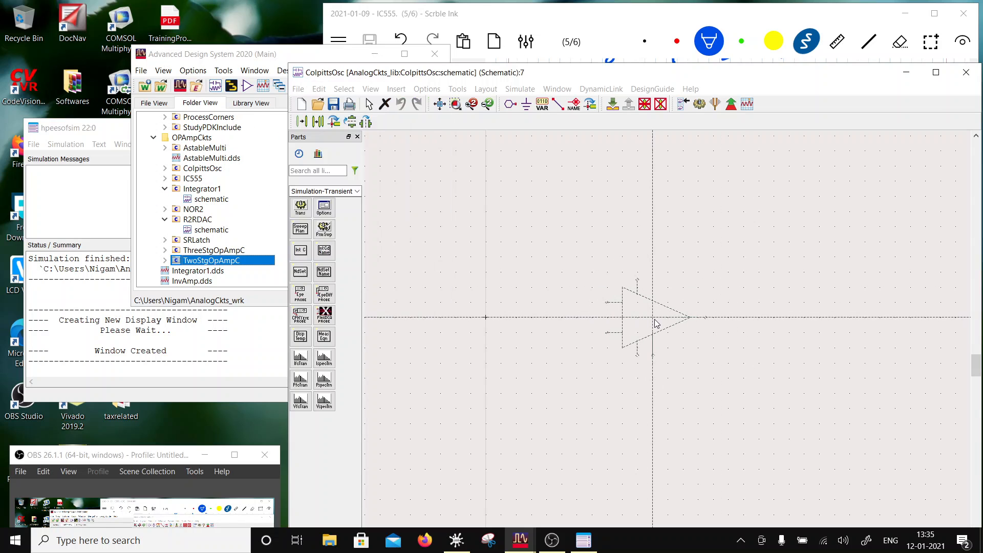
key("Escape")
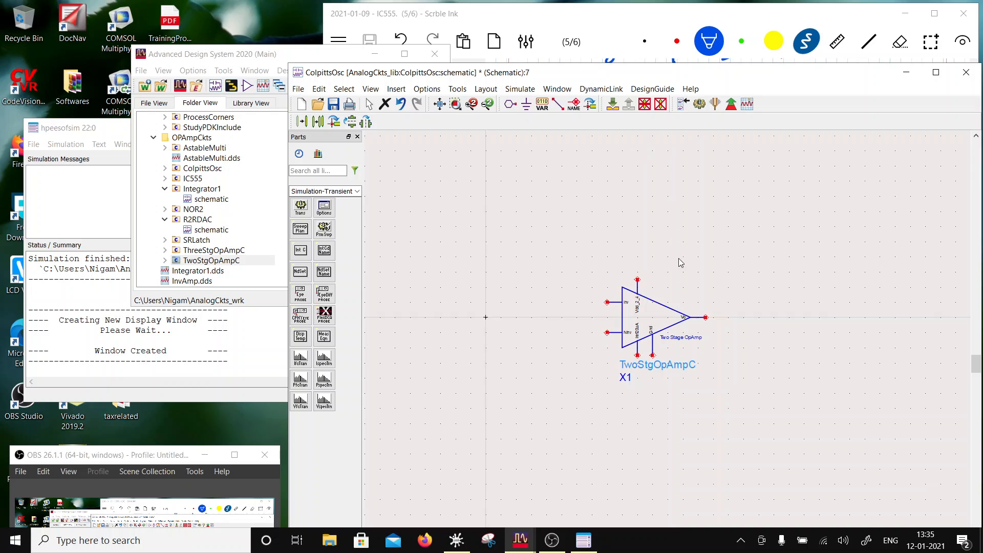
- Move the op-amp's name and instance label from below the symbol to its upper right
left_click(661, 319)
key("F5")
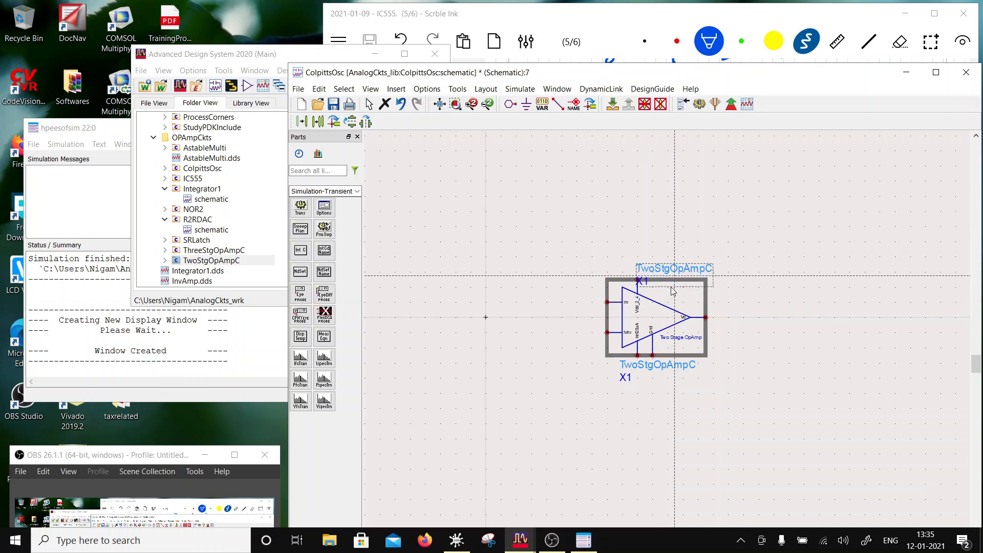
left_click(699, 290)
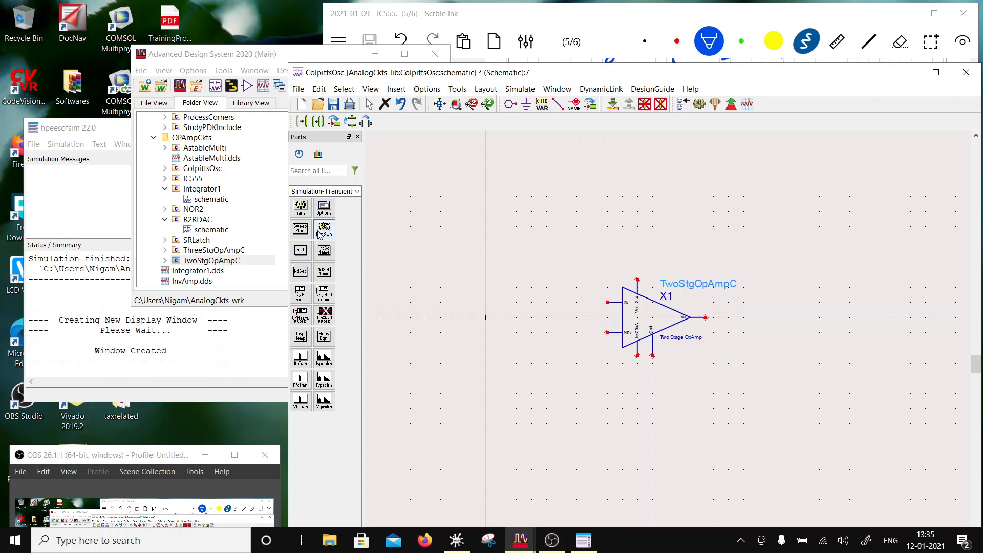
- Place two V_DC sources from the Sources-Freq Domain palette, one at the op-amp's upper left and one beside its Ninv input
left_click(363, 195)
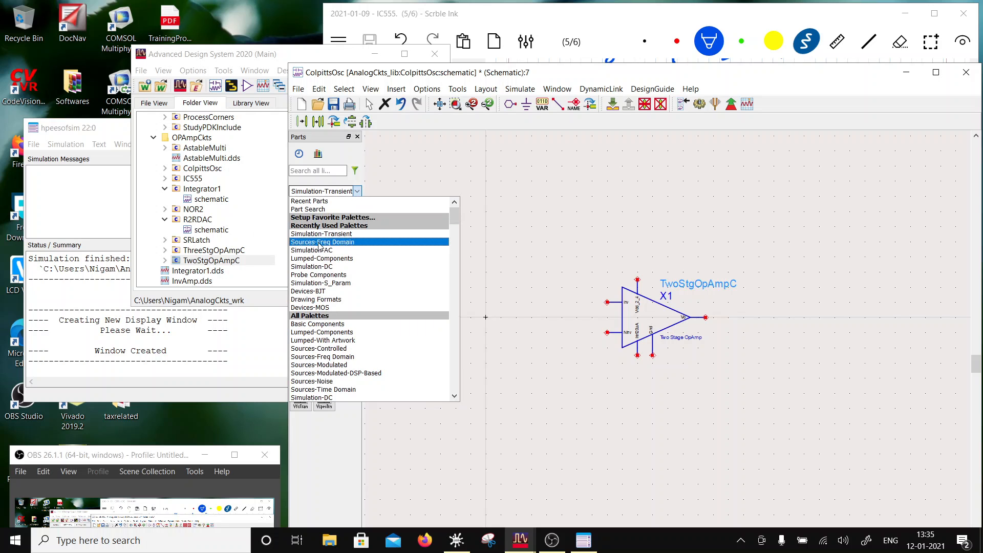
left_click(301, 224)
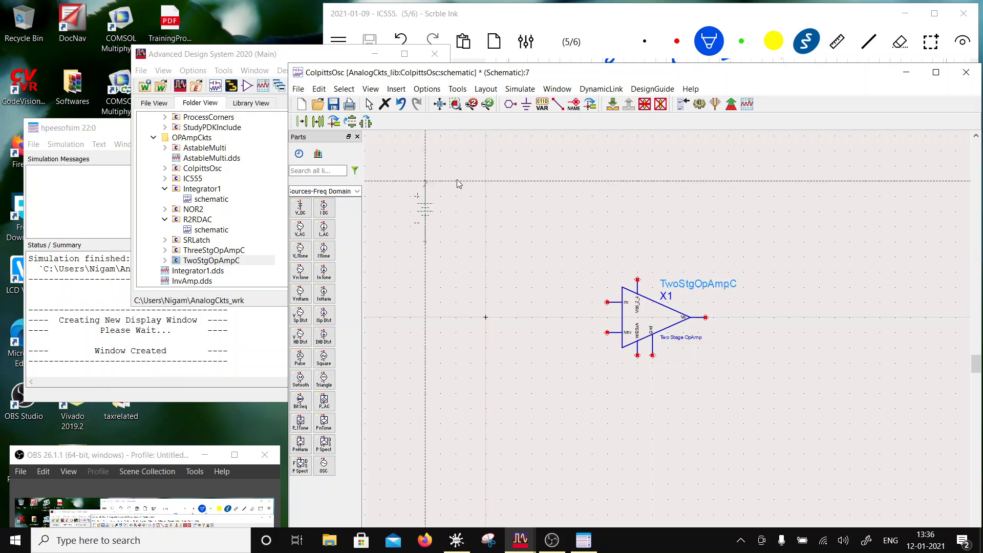
left_click(505, 228)
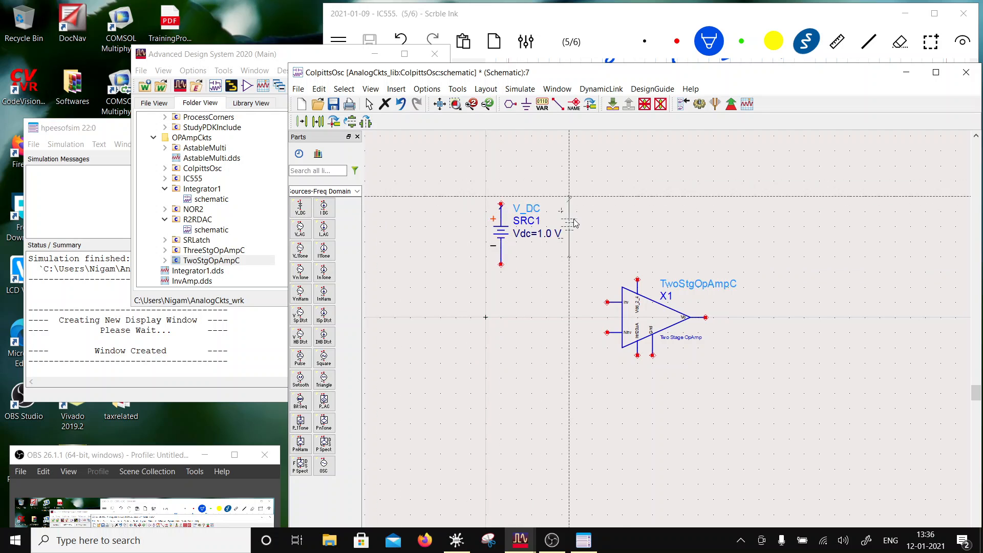
left_click(549, 333)
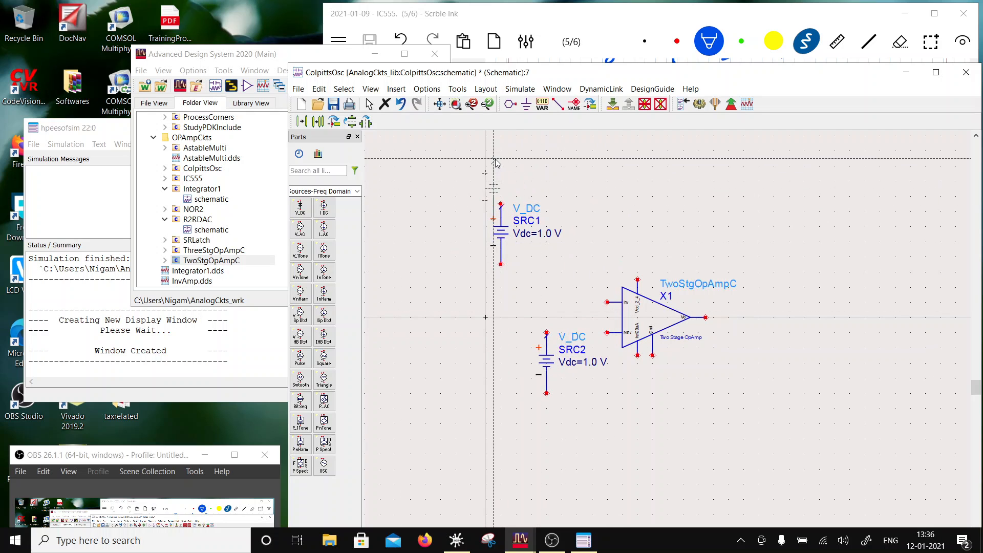
key("Escape")
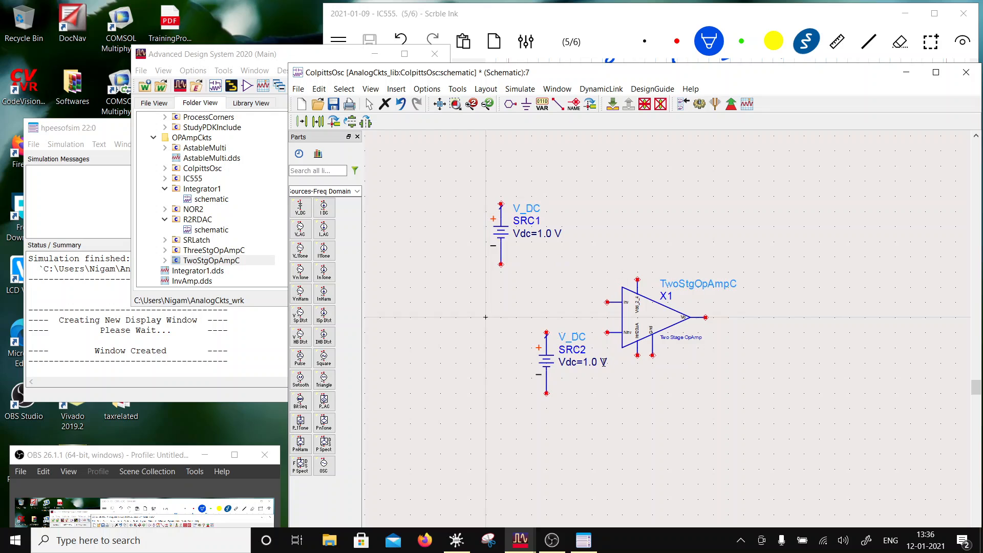
- Set the voltage of the DC source beside the op-amp's Ninv input to 1.35 V
left_click(598, 361)
left_click_drag(597, 362, 591, 362)
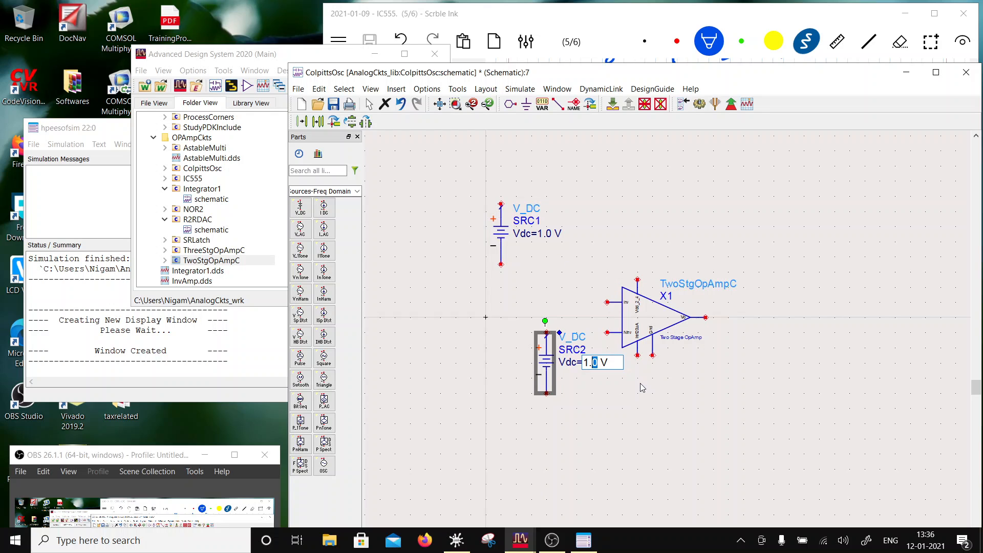
type("35")
left_click(692, 402)
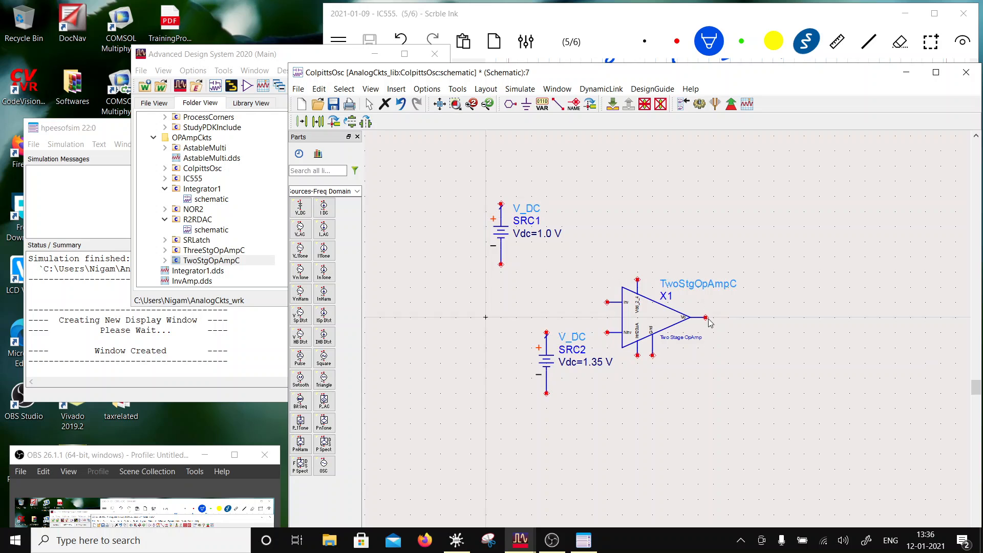
- Wire the 1.35 V source's positive terminal to the op-amp's Ninv input and ground its negative terminal
left_click(558, 104)
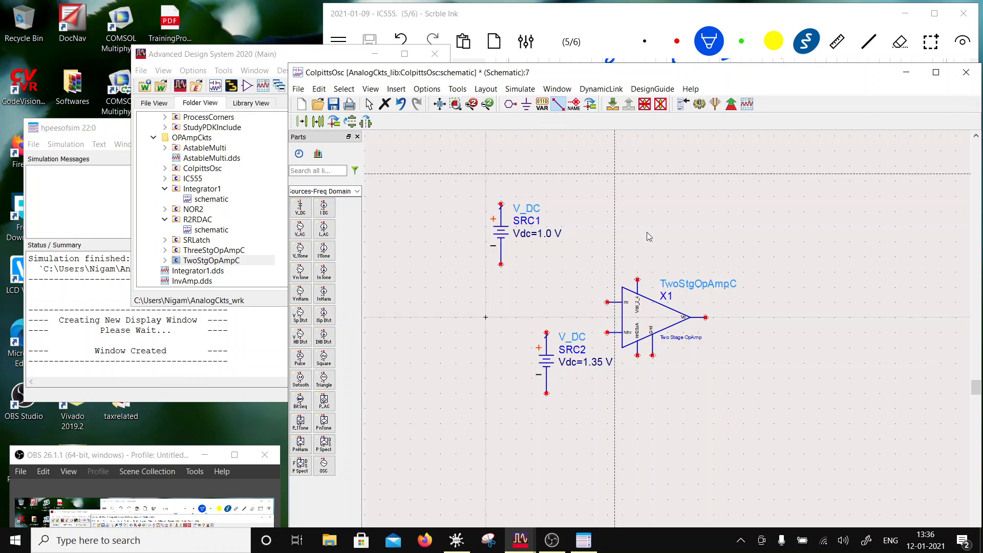
left_click(546, 332)
left_click(607, 332)
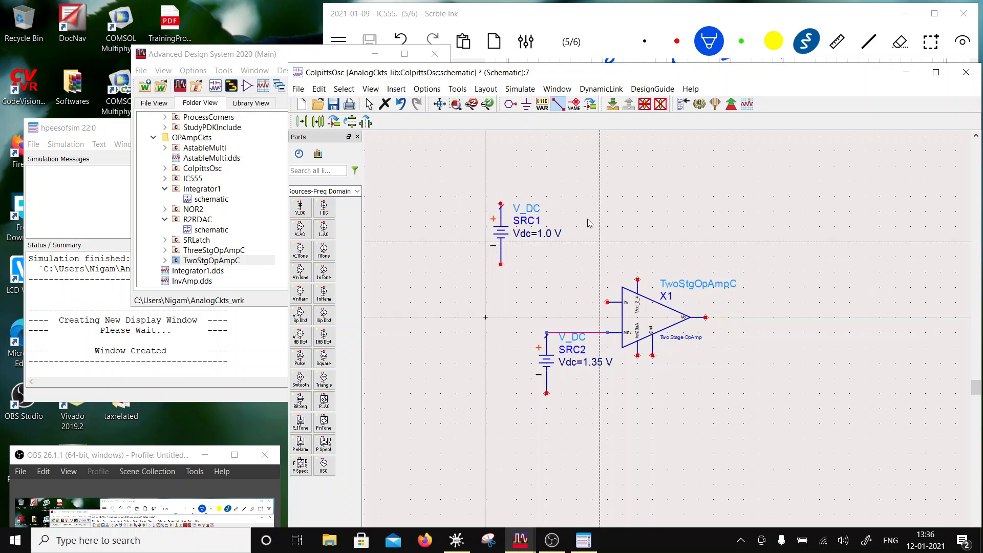
left_click(526, 104)
left_click(546, 394)
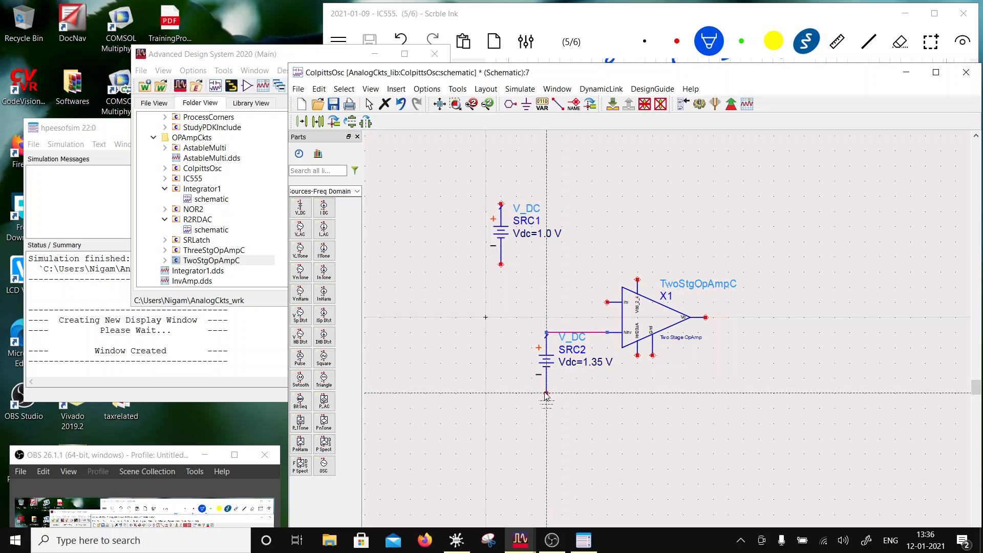
key("Escape")
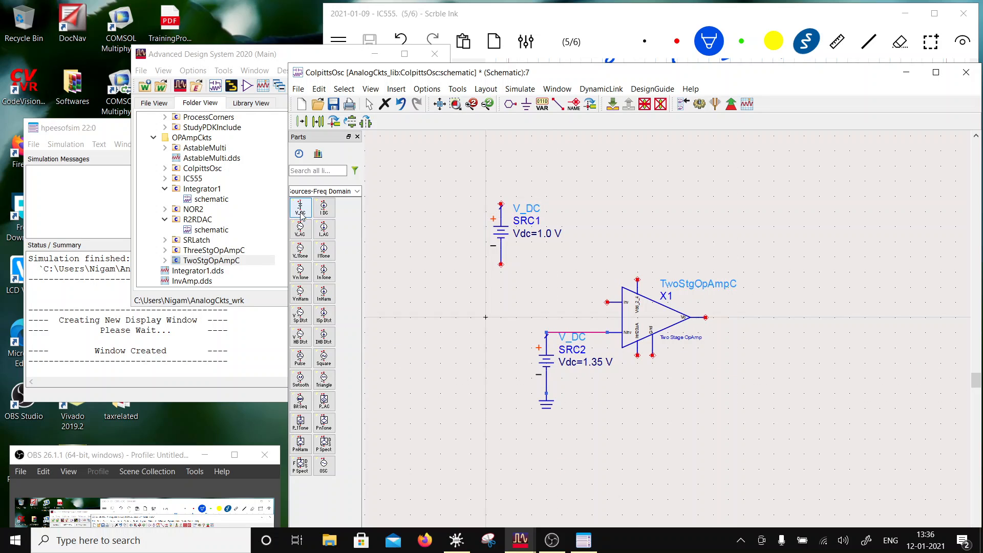
- Place an I_DC current source below the op-amp's bias-current pin and set its current to 20 uA
left_click(321, 210)
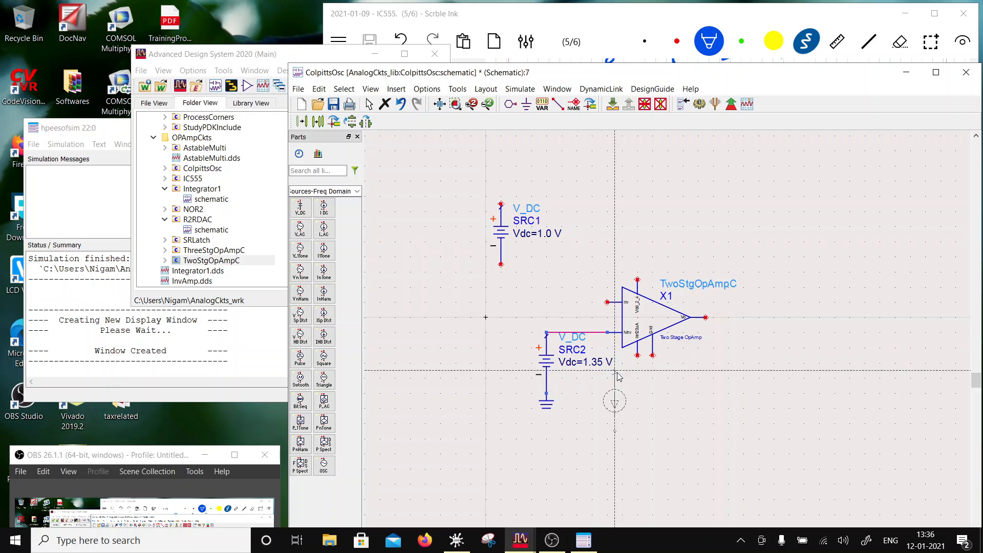
left_click(637, 370)
key("Escape")
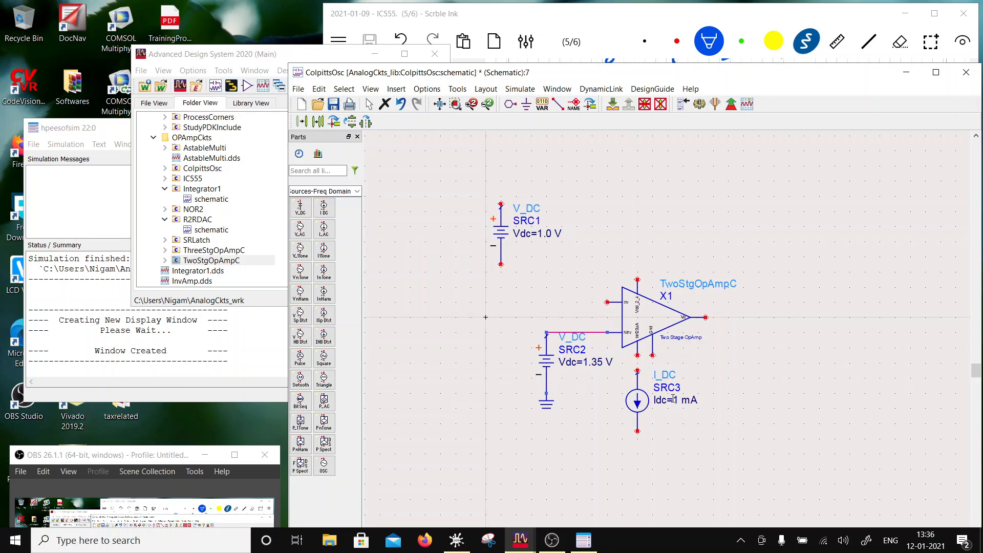
double_click(674, 399)
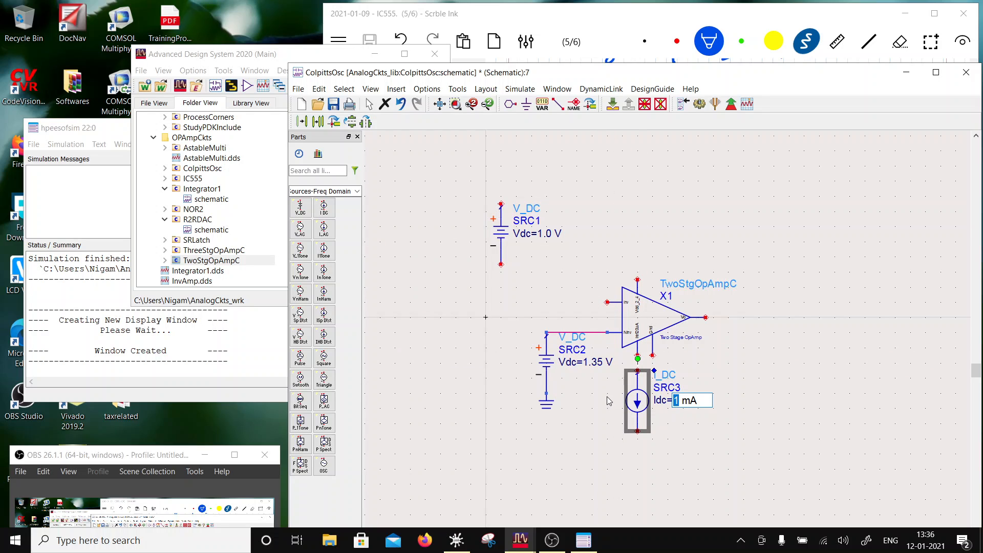
type("20")
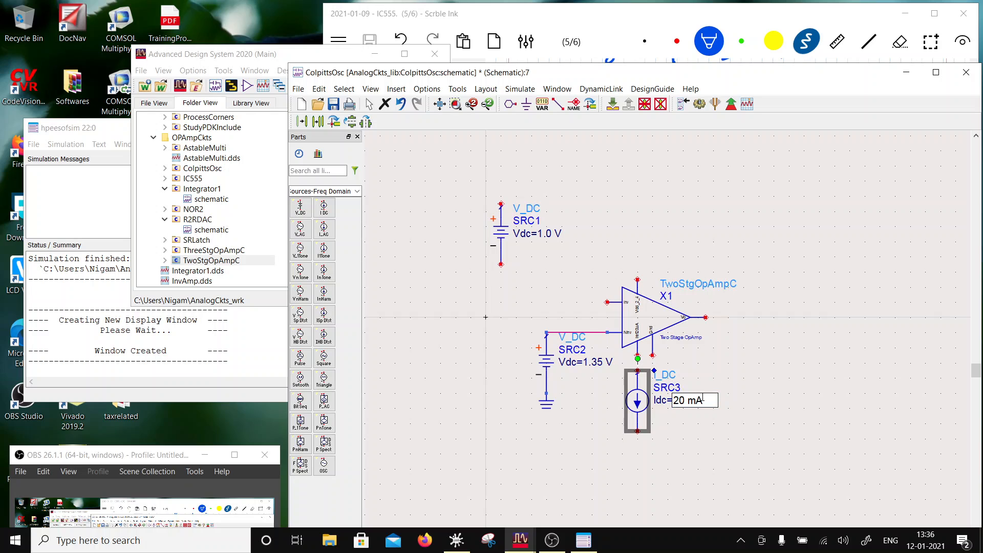
left_click_drag(695, 400, 688, 400)
type("u")
key("Return")
- Shift the current source to the lower left, wired to the op-amp's bias-current pin, and ground its lower terminal
left_click_drag(640, 400, 616, 403)
left_click(680, 445)
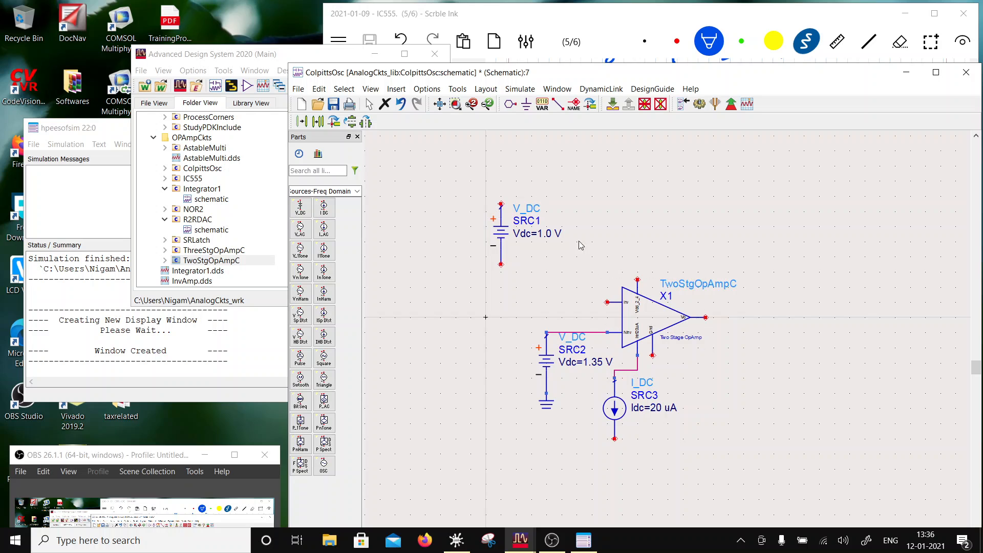
left_click(527, 105)
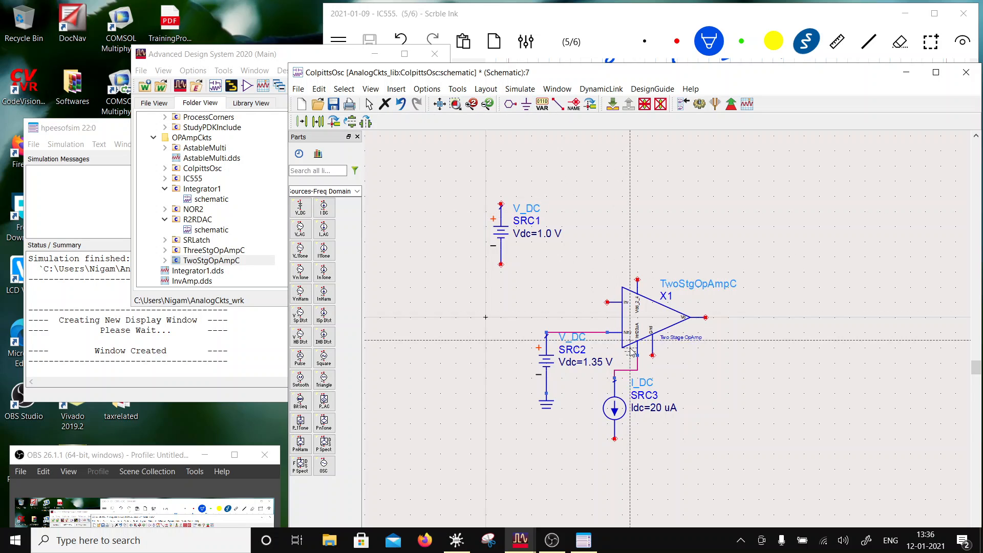
left_click(615, 439)
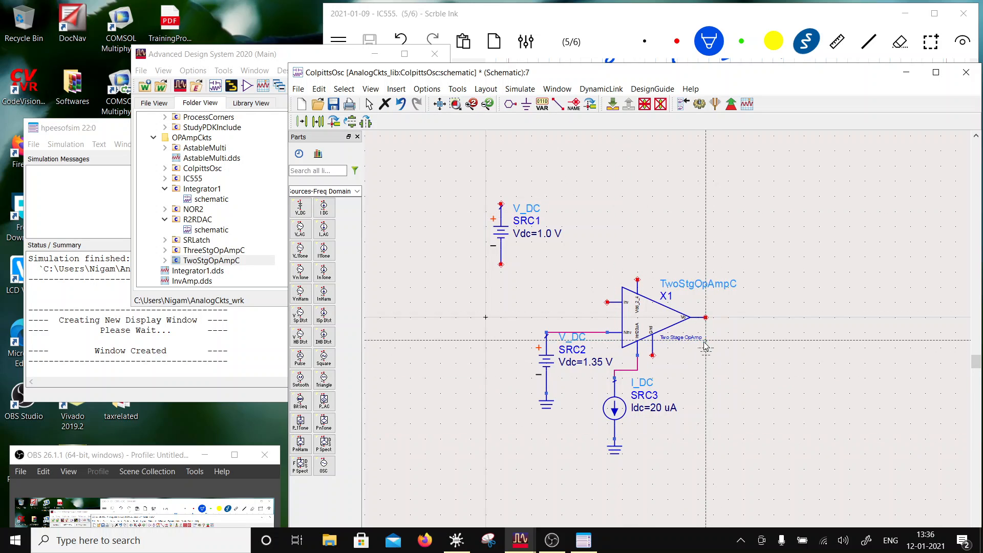
key("Escape")
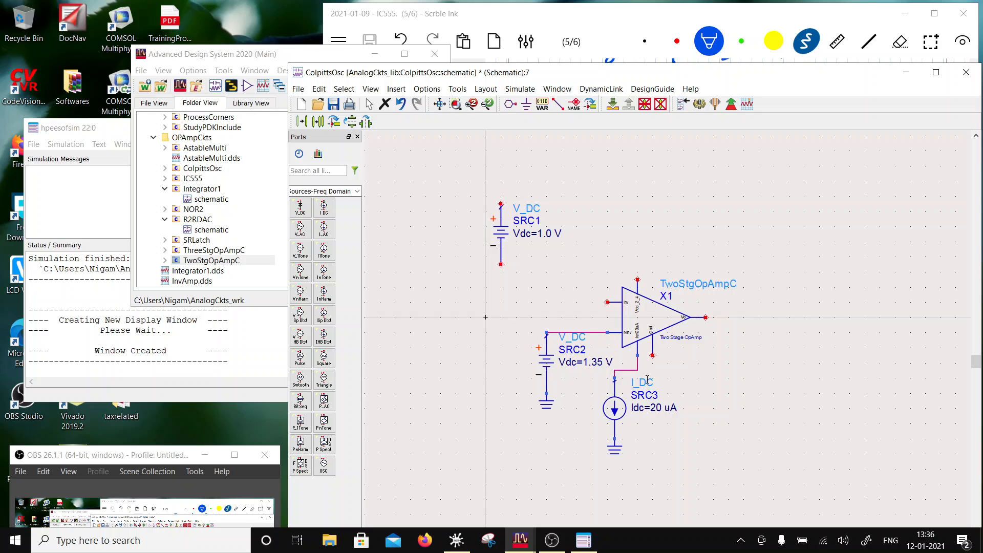
- Wire the op-amp's Gnd pin to the current source's grounded terminal and move the current source's label to the left of its symbol
left_click(558, 104)
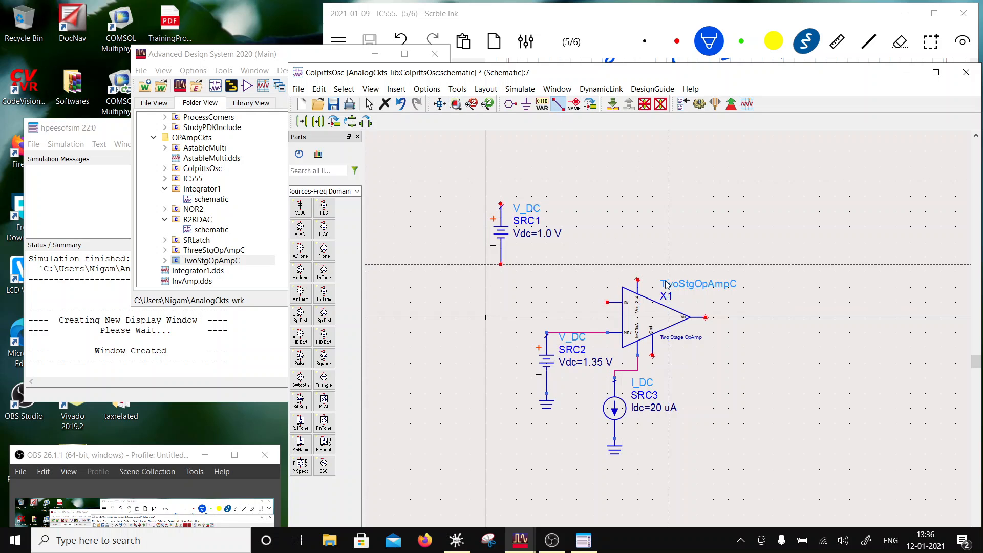
left_click(652, 355)
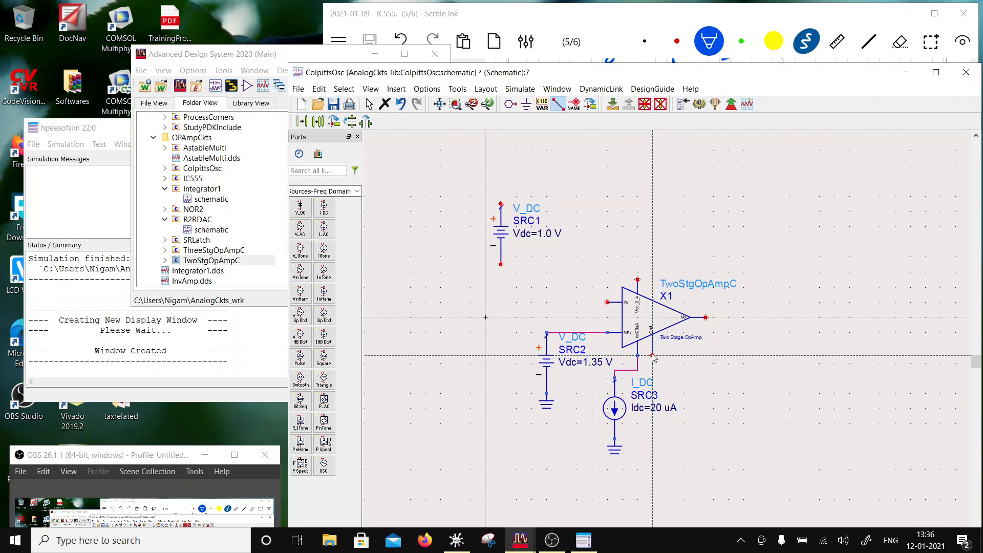
left_click(615, 438)
key("Escape")
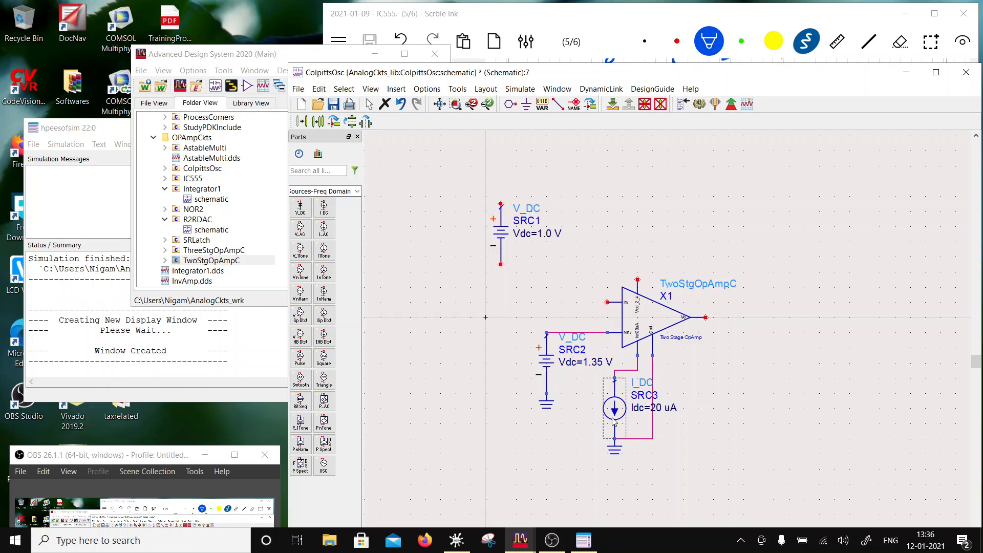
left_click_drag(616, 419, 587, 413)
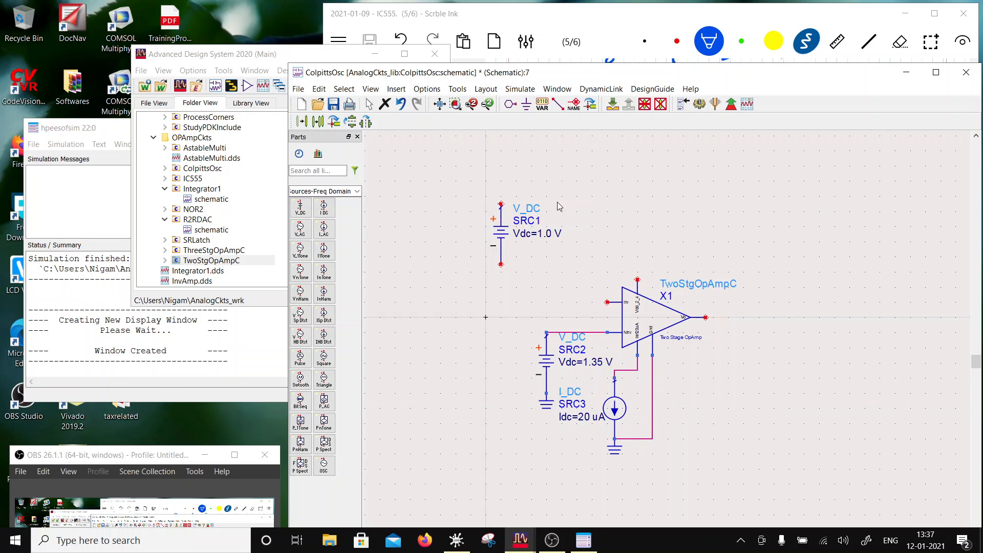
- Connect the 1.0 V DC source between ground and the op-amp's upper supply pin, and shift the grounded source farther up and left
left_click(558, 104)
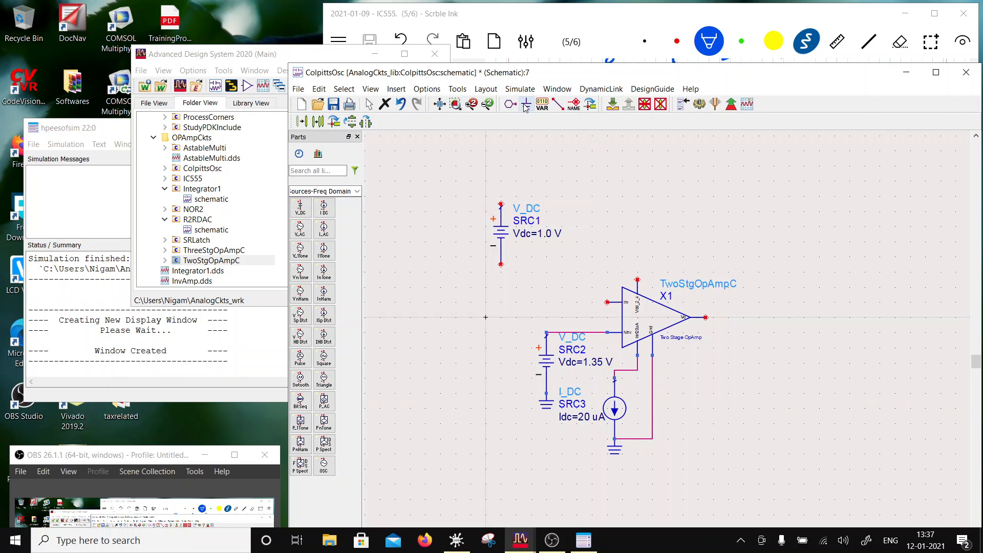
left_click(501, 264)
left_click(558, 103)
left_click(501, 204)
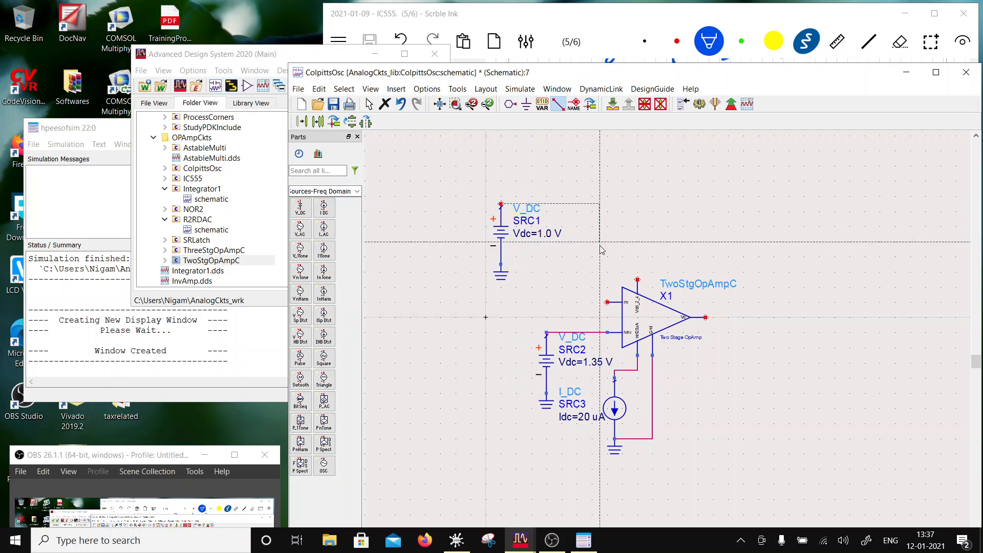
left_click(637, 280)
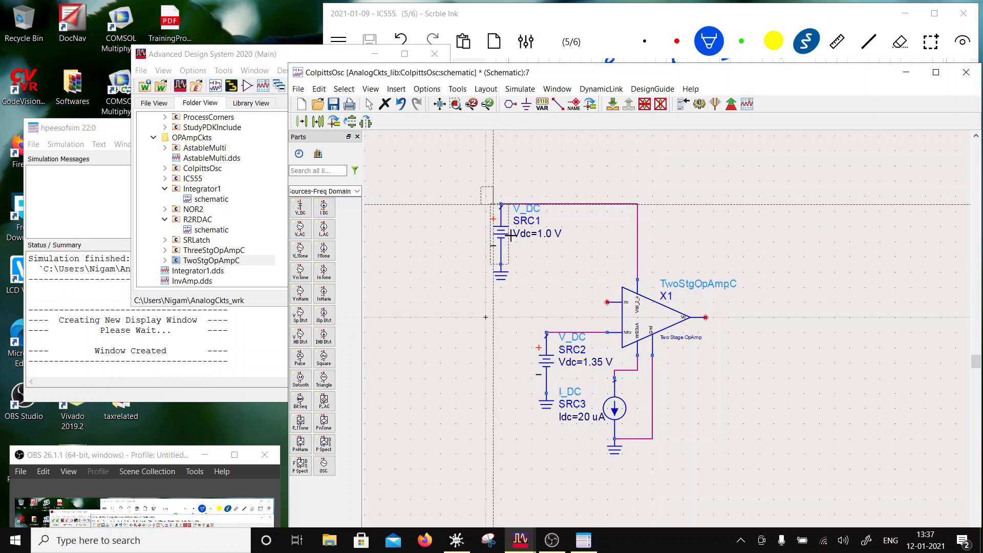
left_click_drag(511, 236, 461, 236)
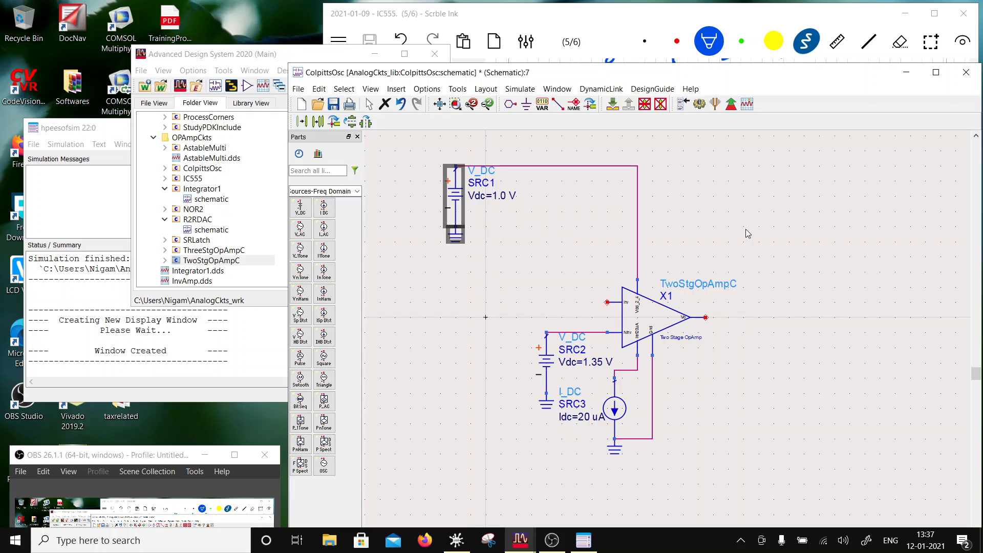
left_click(739, 223)
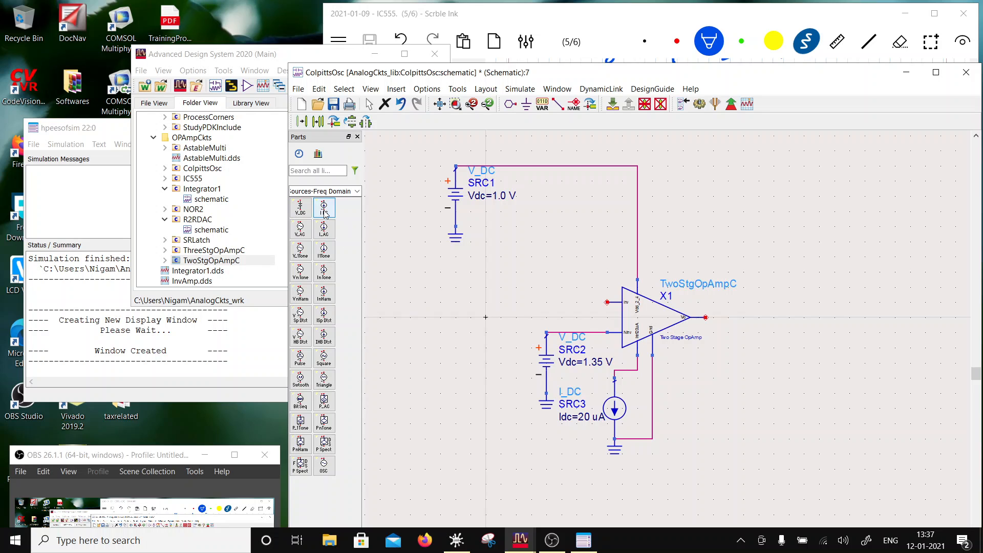
- Place a lumped inductor (L) horizontally to the left of the op-amp's inverting input
left_click(348, 191)
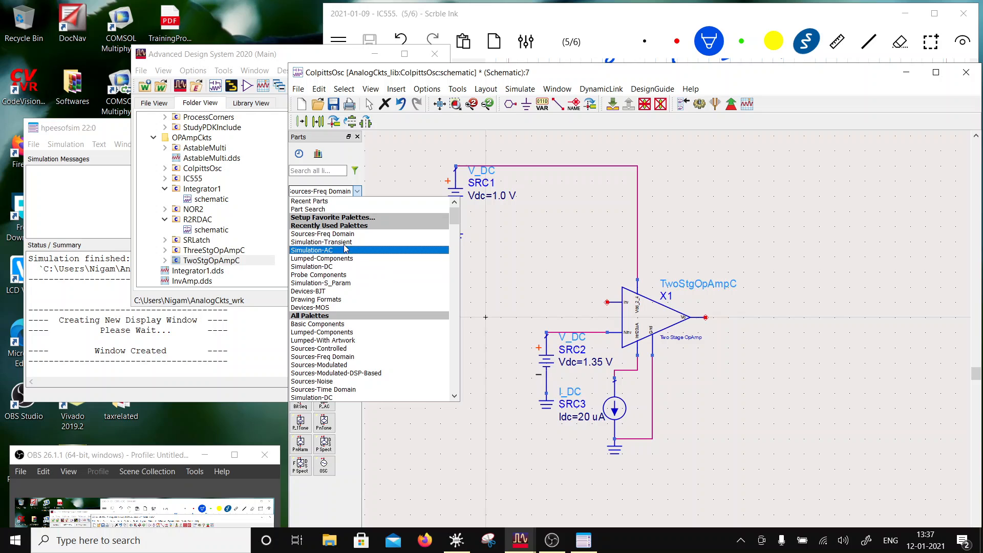
left_click(299, 258)
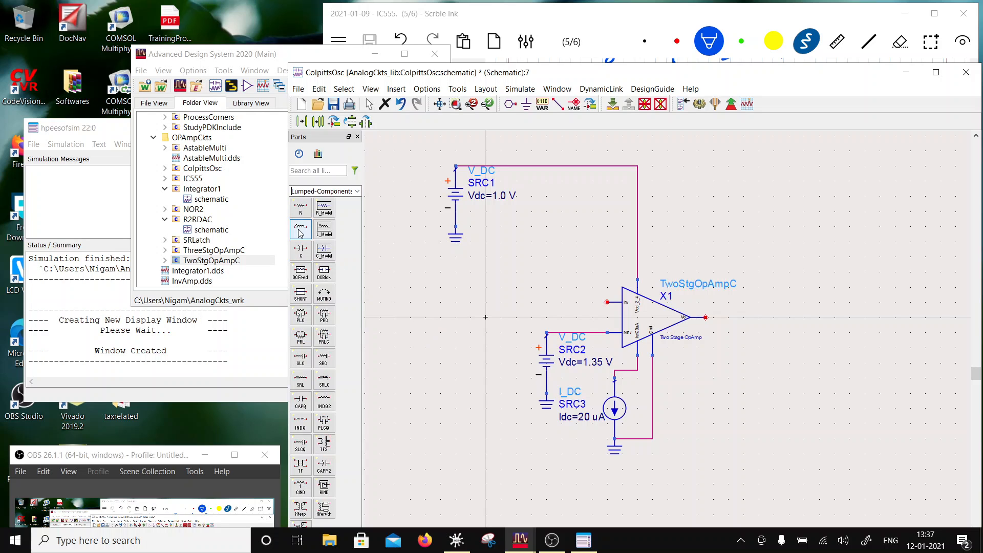
left_click(300, 231)
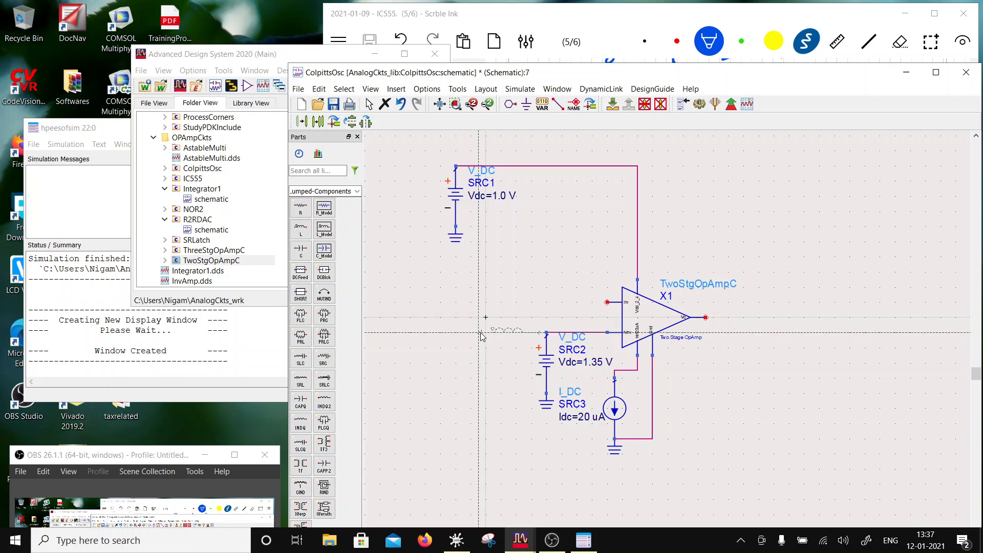
left_click(442, 303)
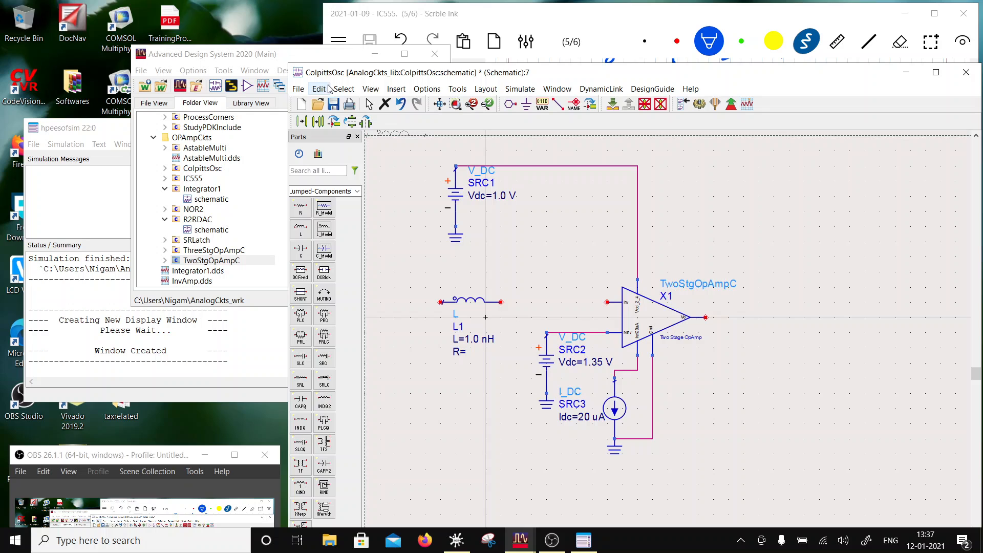
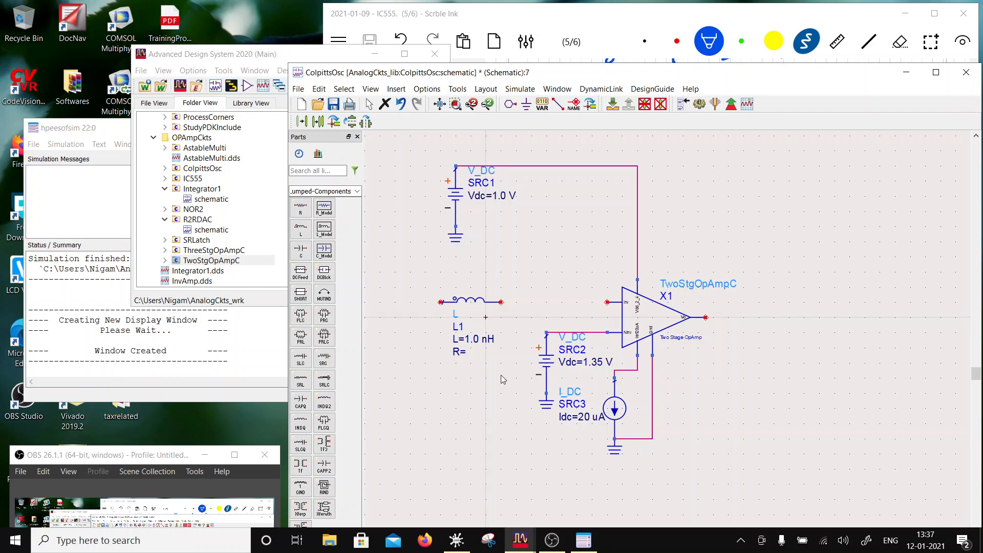
- Set inductor L1's inductance to 50 uH and its resistance R to 1
double_click(479, 340)
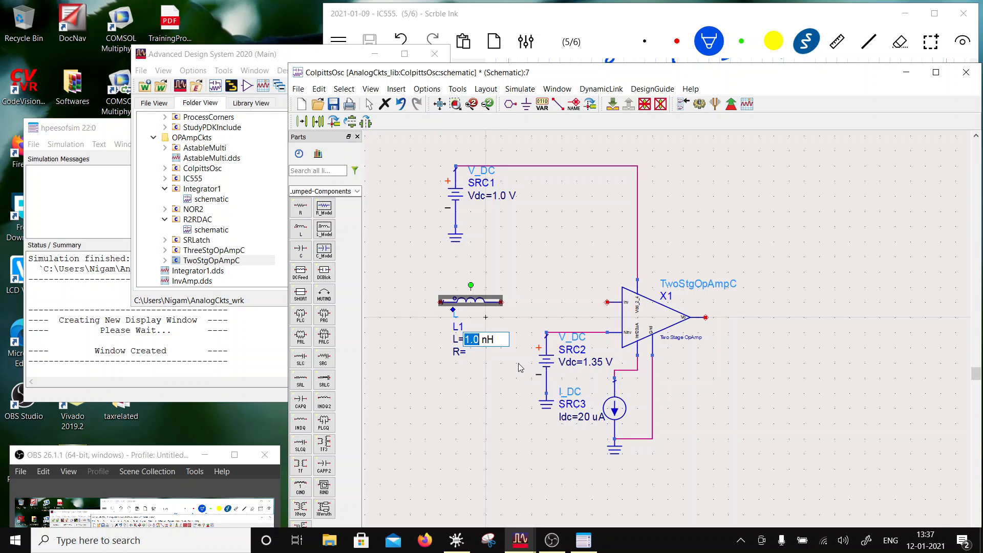
type("50")
key("Right")
key("Delete")
type("u")
left_click(466, 353)
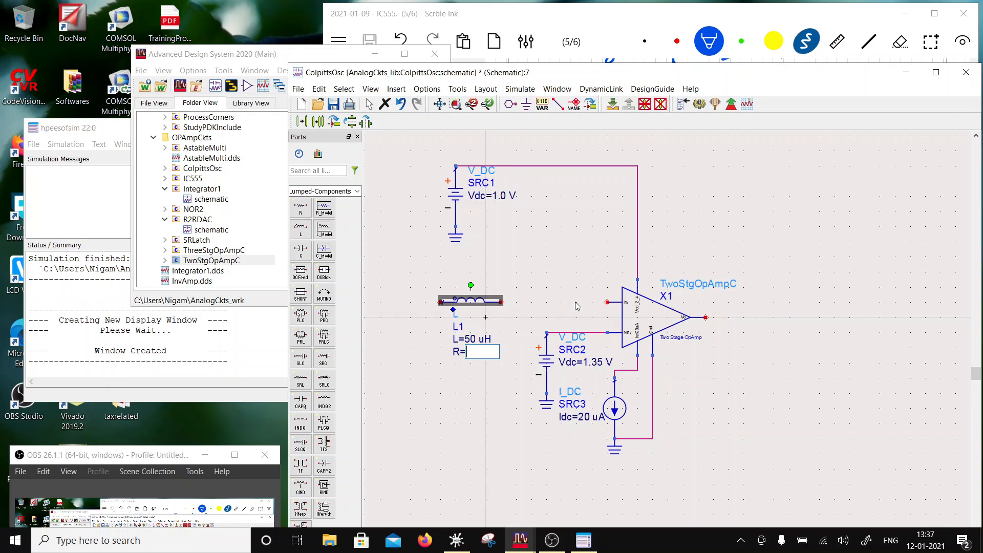
type("1")
left_click(510, 270)
- Wire the right end of inductor L1 to the upper input of op-amp X1
left_click(558, 104)
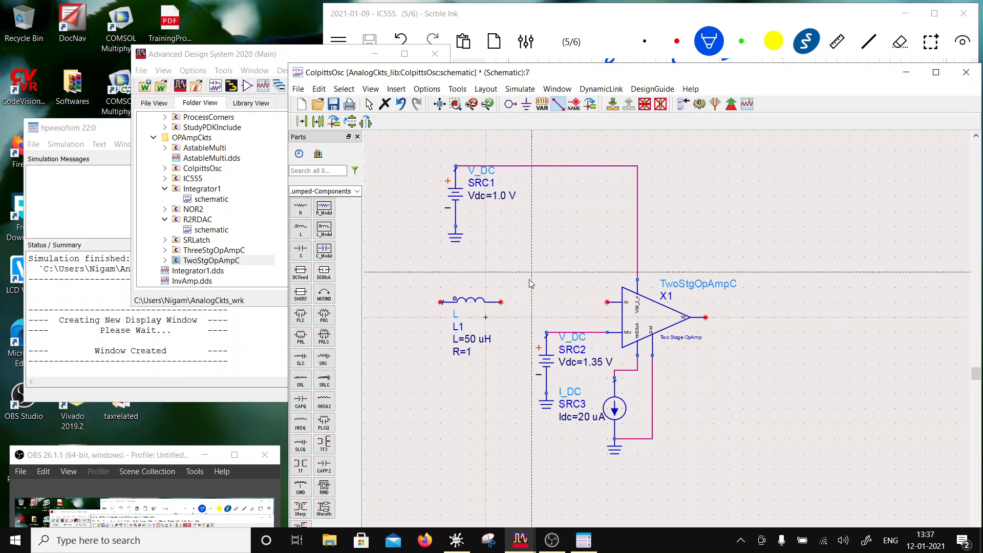
left_click(500, 302)
left_click(608, 302)
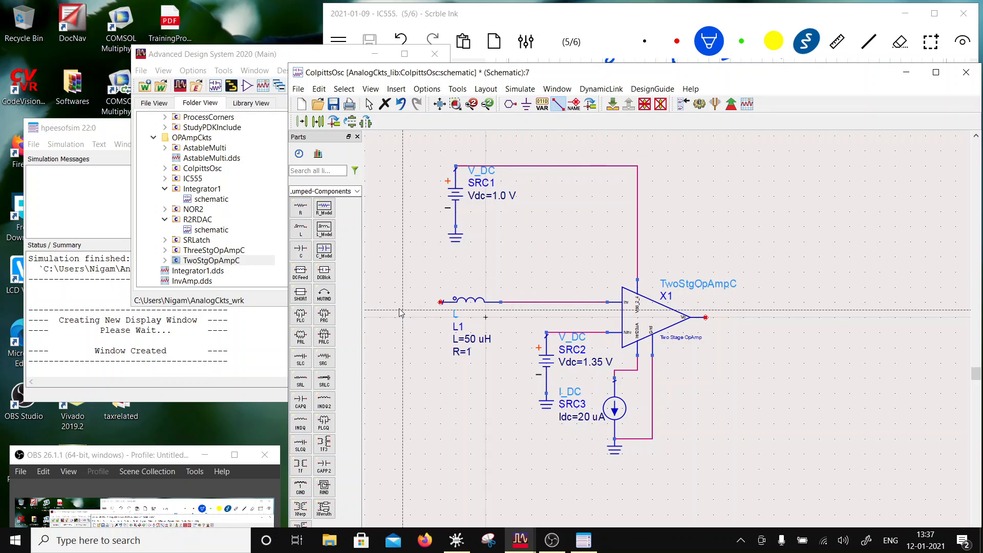
- Place a vertical capacitor below and to the left of the inductor and set its capacitance to 0.5 nF
left_click(299, 228)
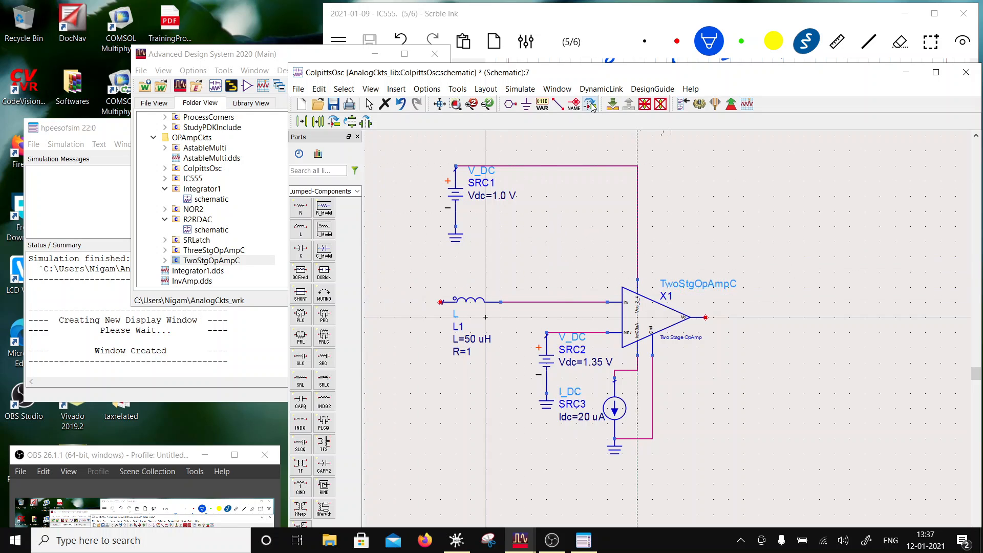
left_click(403, 333)
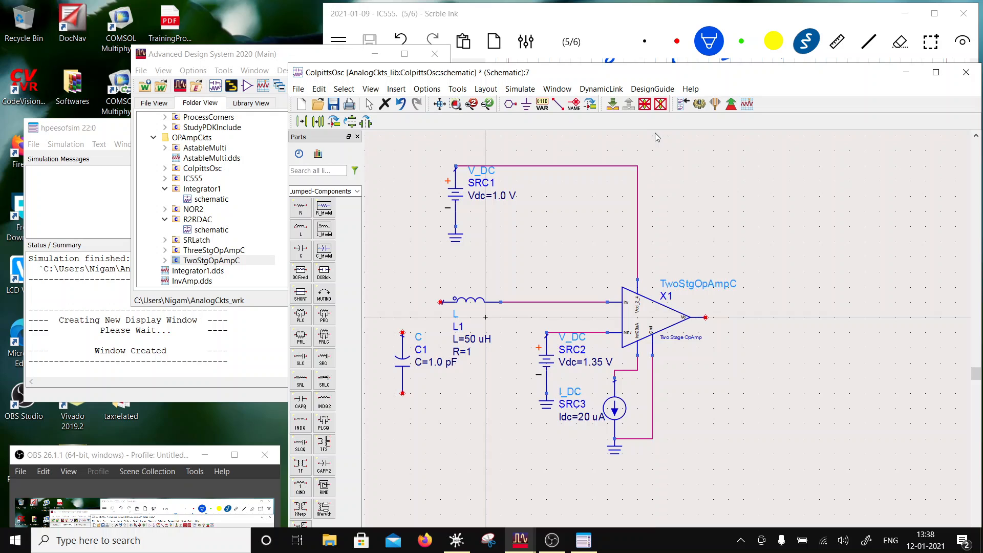
left_click(445, 367)
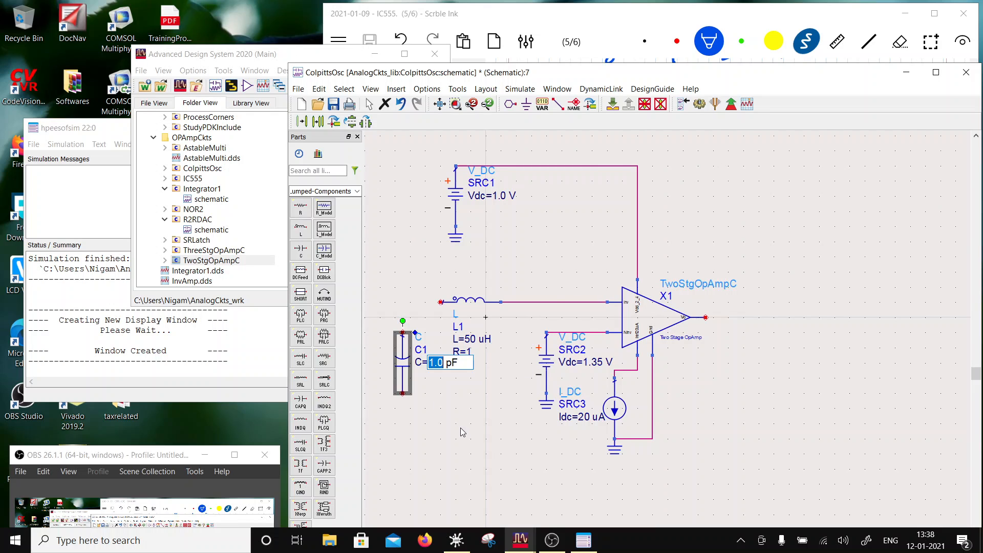
type("0.4")
key("BackSpace")
type("6")
key("BackSpace")
type("5")
key("BackSpace")
type("n")
left_click(450, 405)
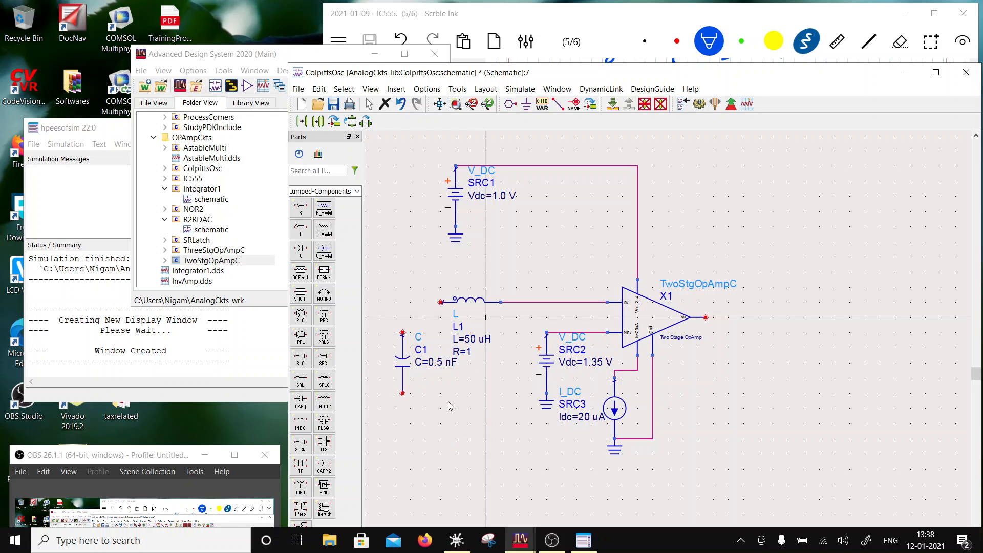
- Ground the lower end of capacitor C1 and place a copy of the grounded capacitor between it and source SRC2
left_click(527, 106)
left_click(403, 393)
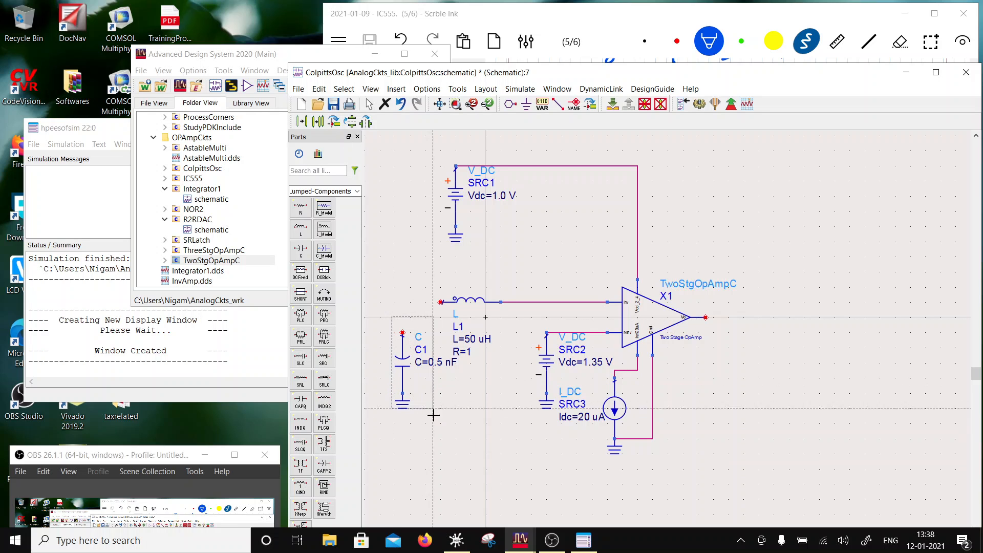
left_click_drag(432, 413, 381, 326)
left_click(318, 121)
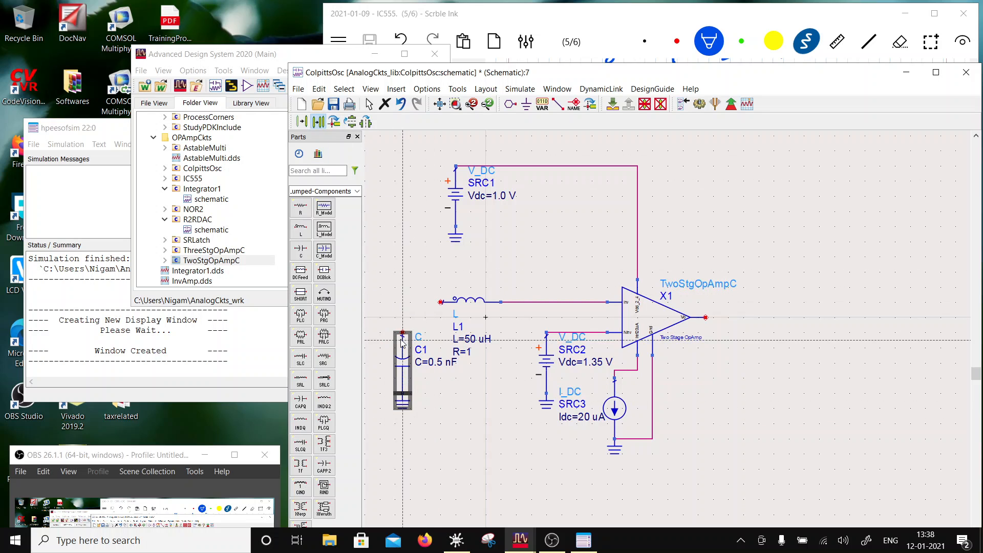
left_click(493, 336)
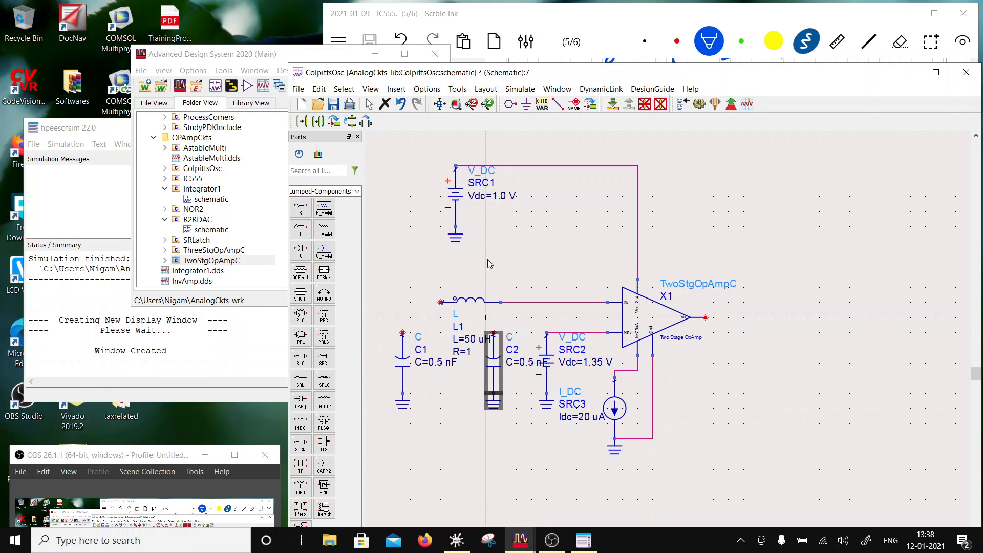
- Shift inductor L1 to the left and move its parameter text above the symbol
left_click_drag(489, 311, 459, 312)
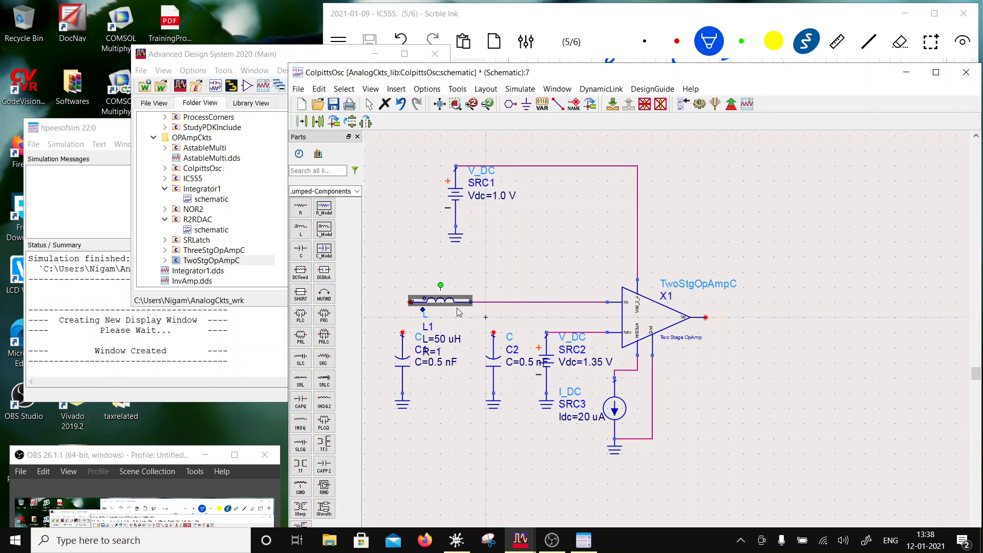
key("F5")
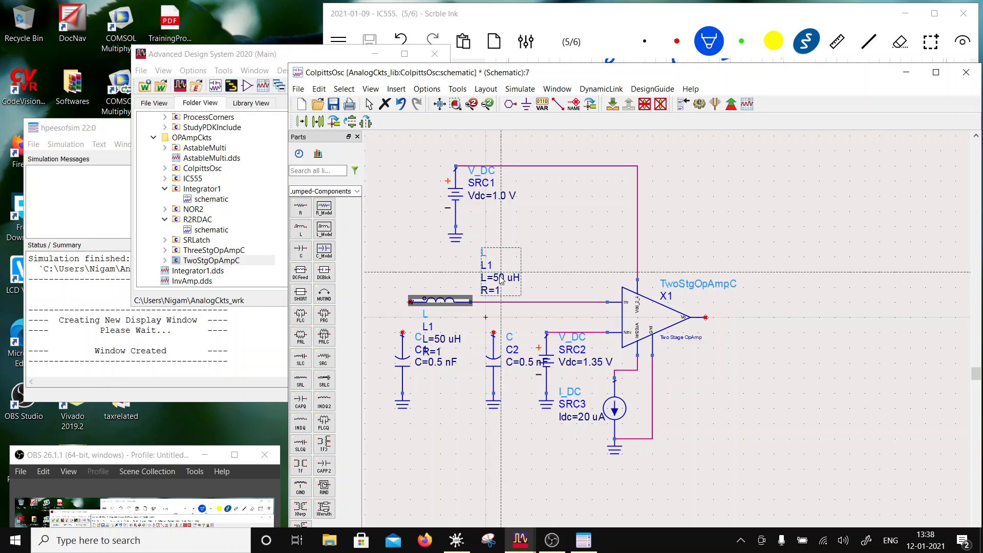
left_click(443, 272)
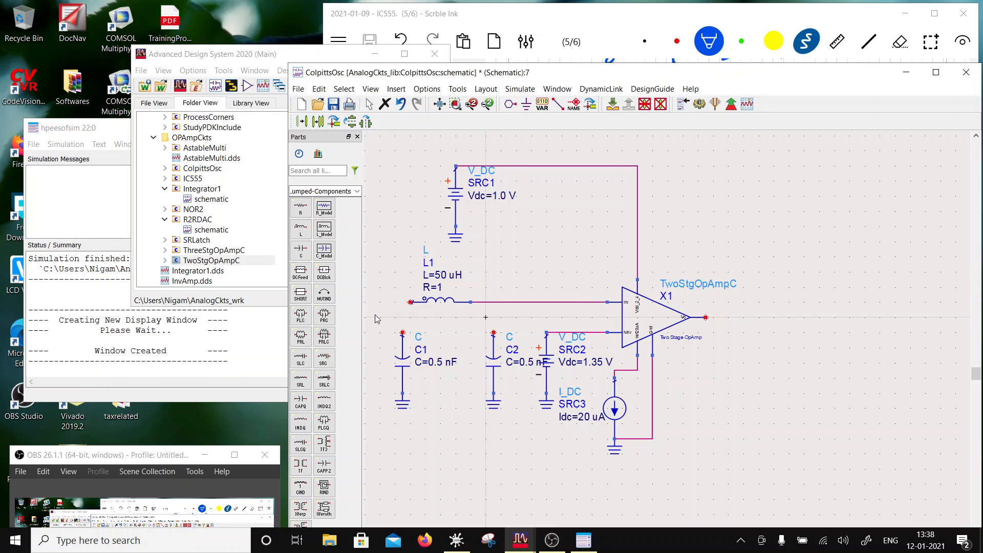
- Move the inductor and both grounded capacitors together slightly left, away from source SRC2
left_click_drag(375, 280, 524, 437)
left_click_drag(492, 370, 470, 371)
left_click(443, 291)
- Wire the top of C2 to the inductor's right-hand net and the top of C1 to the inductor's left end
scroll(588, 325, "down", 3)
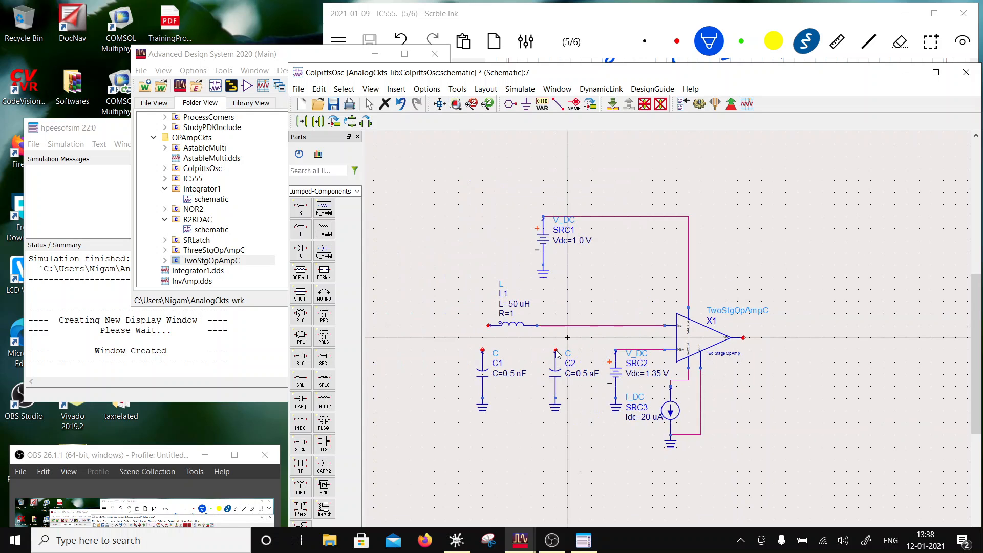
scroll(558, 352, "up", 2)
left_click(559, 104)
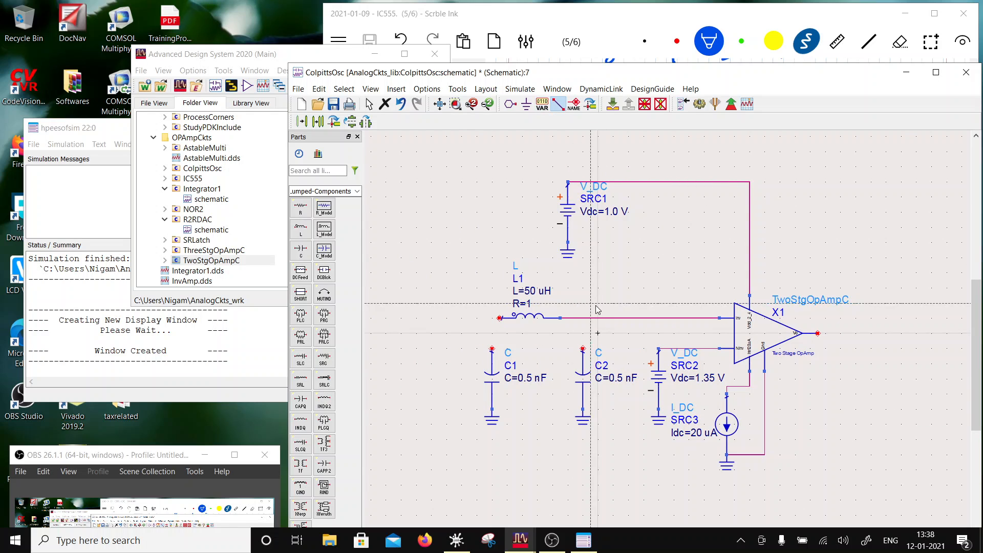
left_click(583, 318)
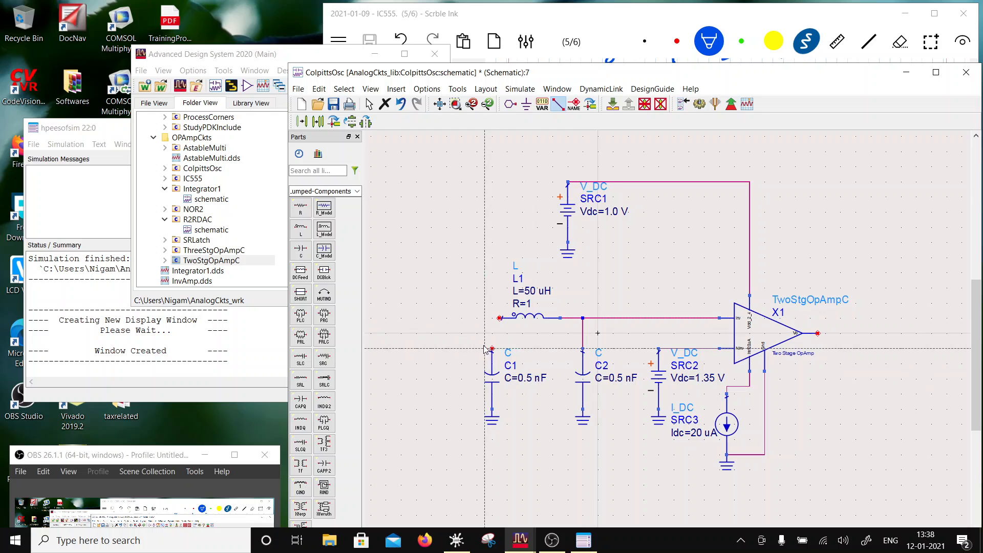
left_click(491, 349)
left_click(500, 317)
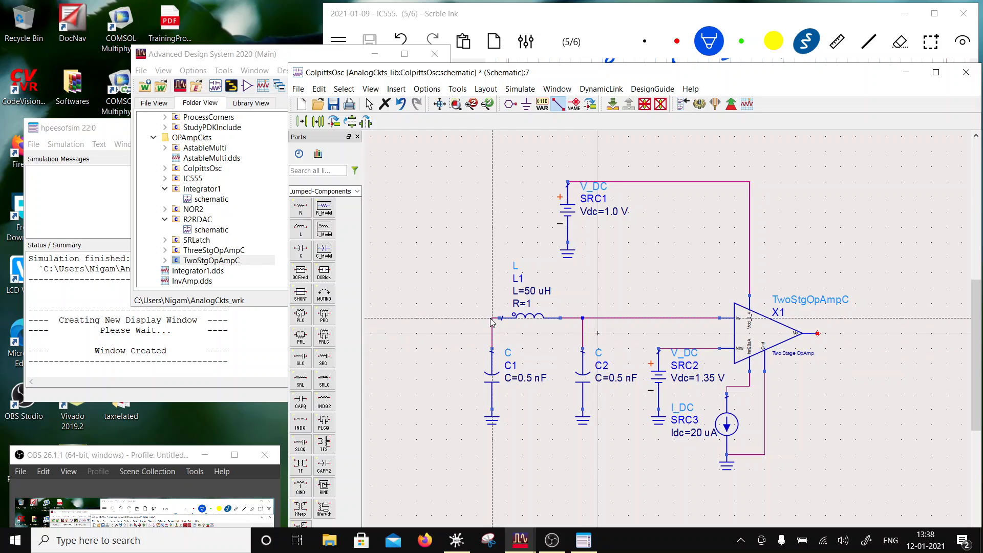
- Route a feedback wire over the inductor from C1's node to the op-amp output and label that net vo
left_click(833, 277)
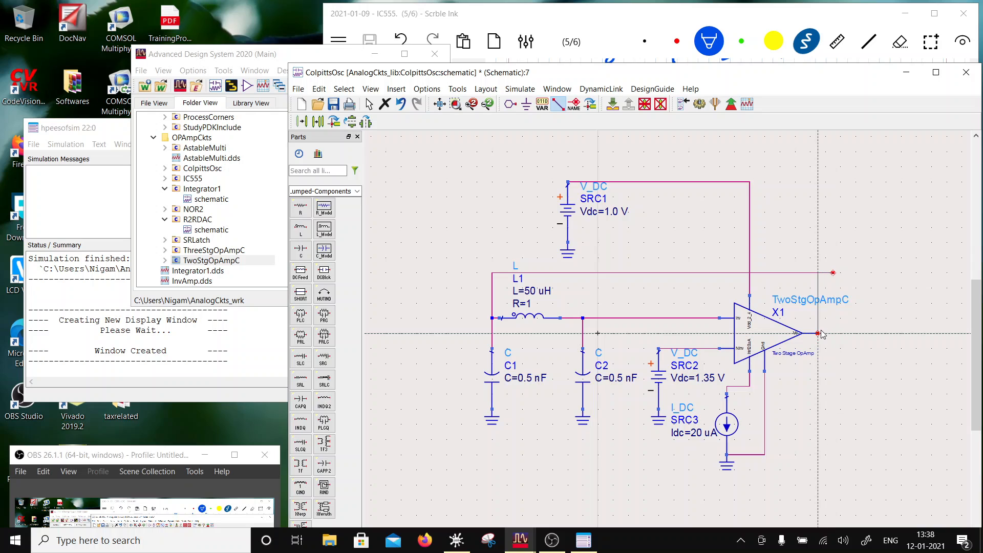
left_click(818, 333)
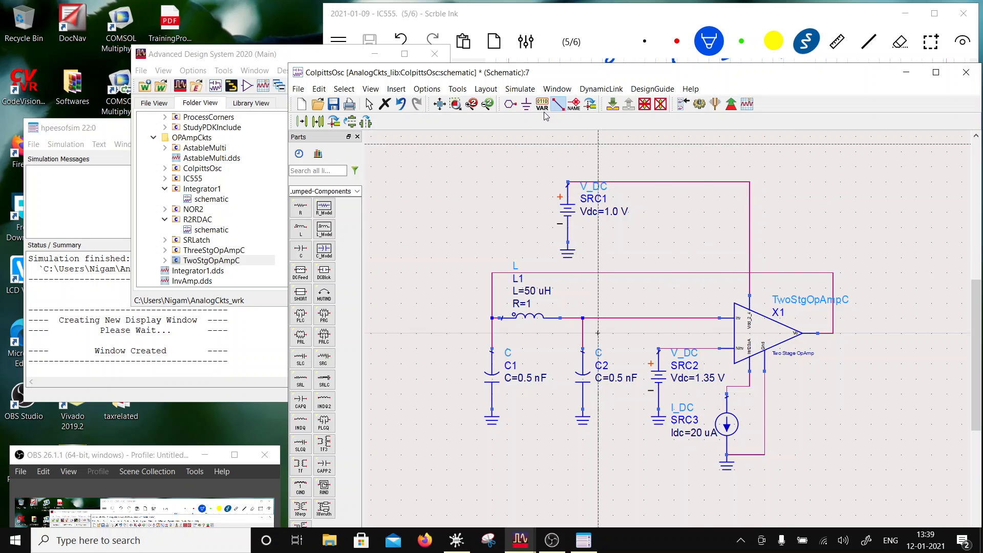
left_click(558, 104)
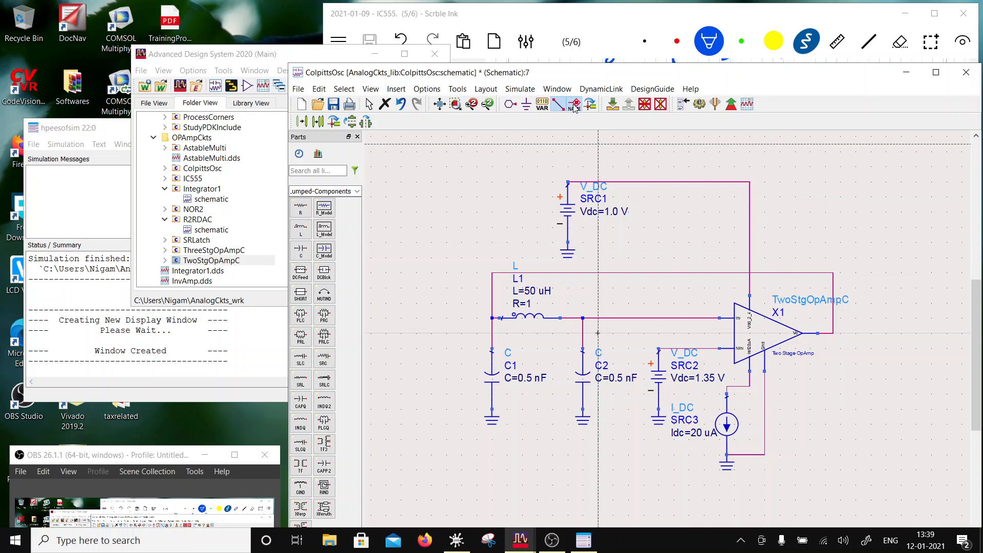
left_click(824, 335)
type("vo")
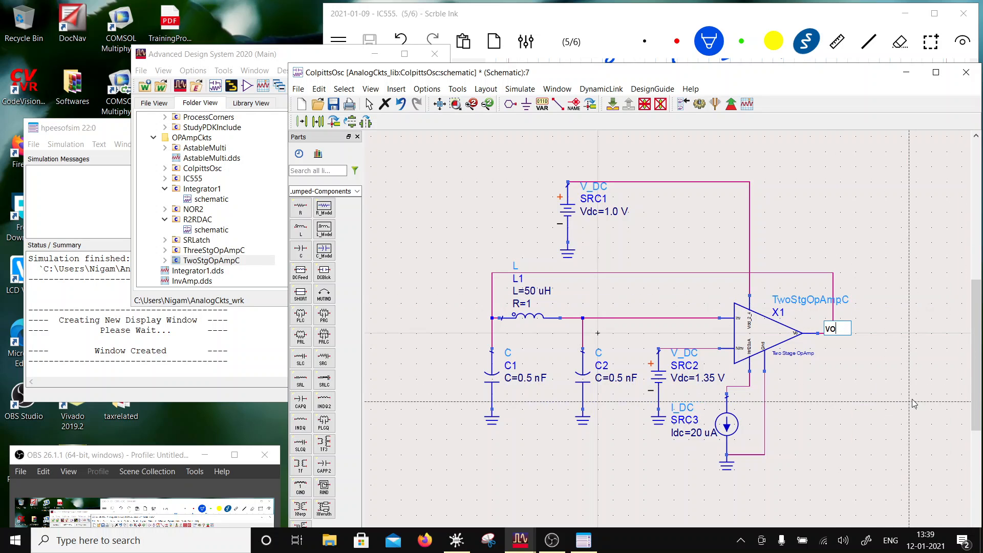
key("Return")
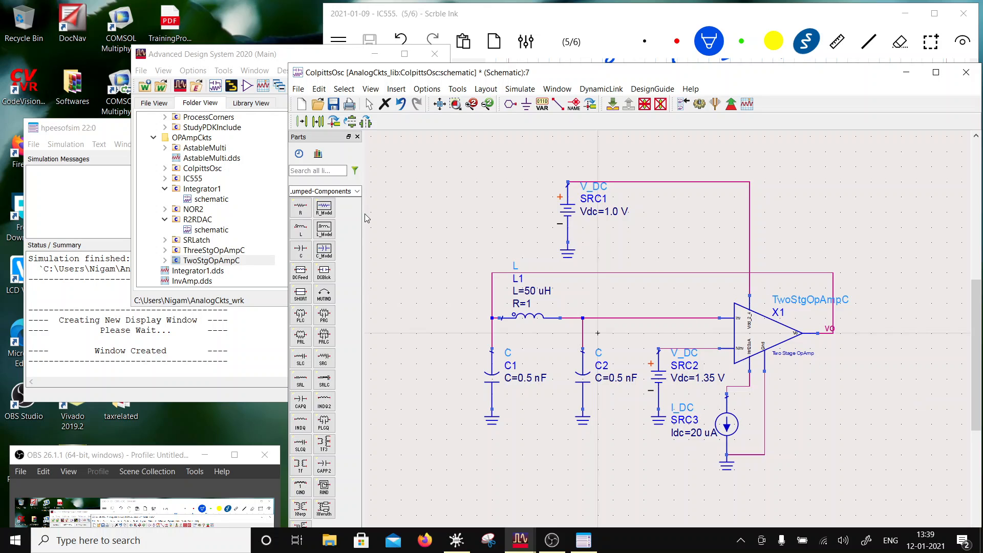
- Insert the StudyPDKInclude cell from the LibFiles folder into the empty area above and right of the op-amp
scroll(195, 204, "up", 6)
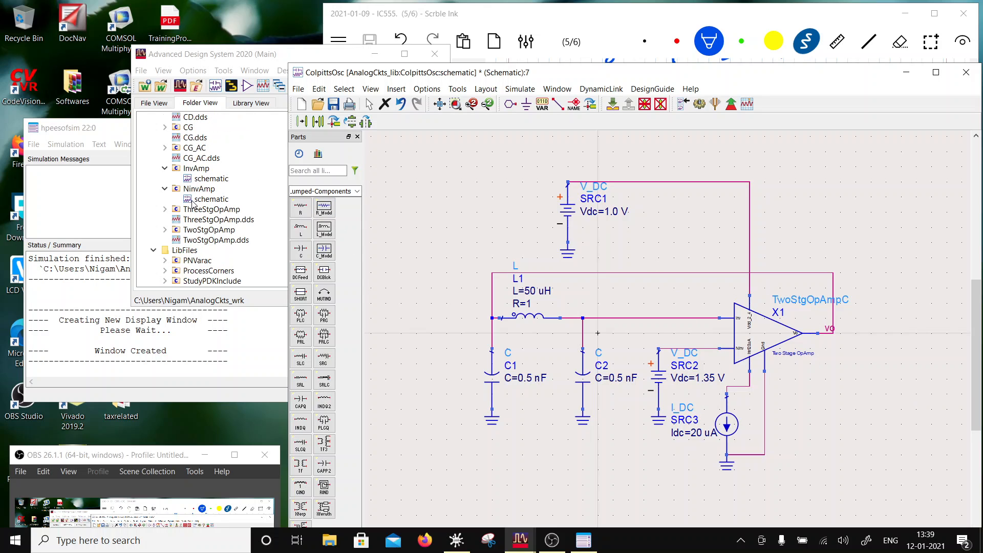
scroll(195, 205, "down", 1)
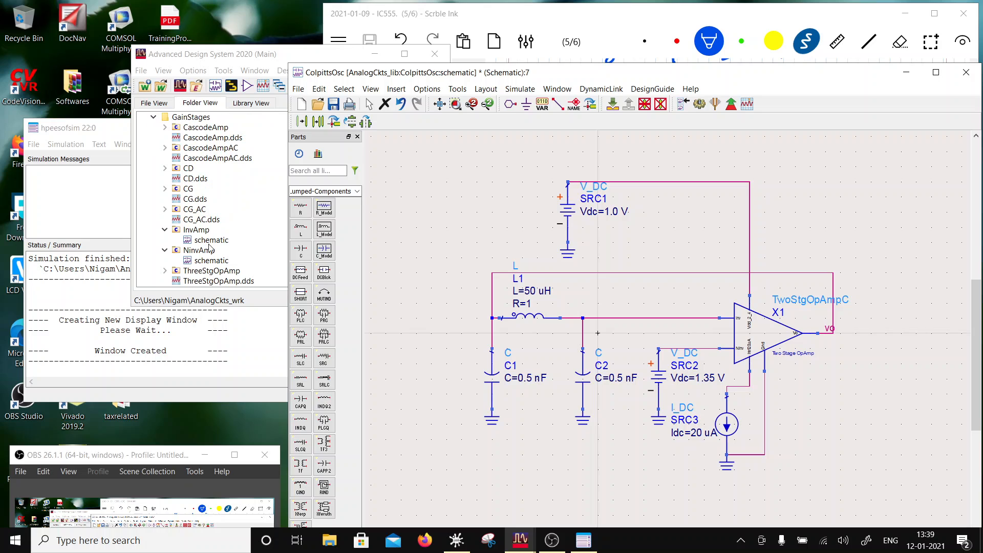
scroll(189, 245, "down", 2)
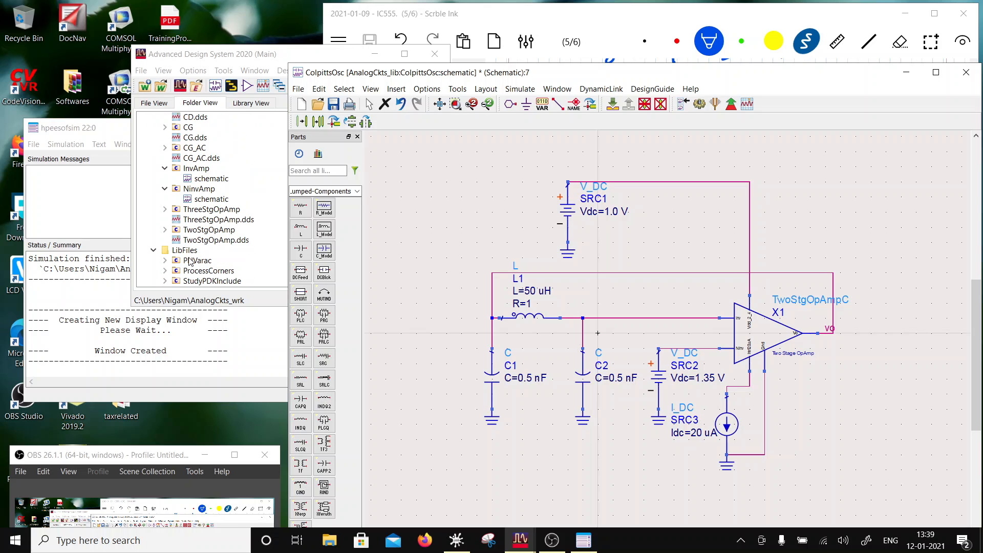
left_click(201, 282)
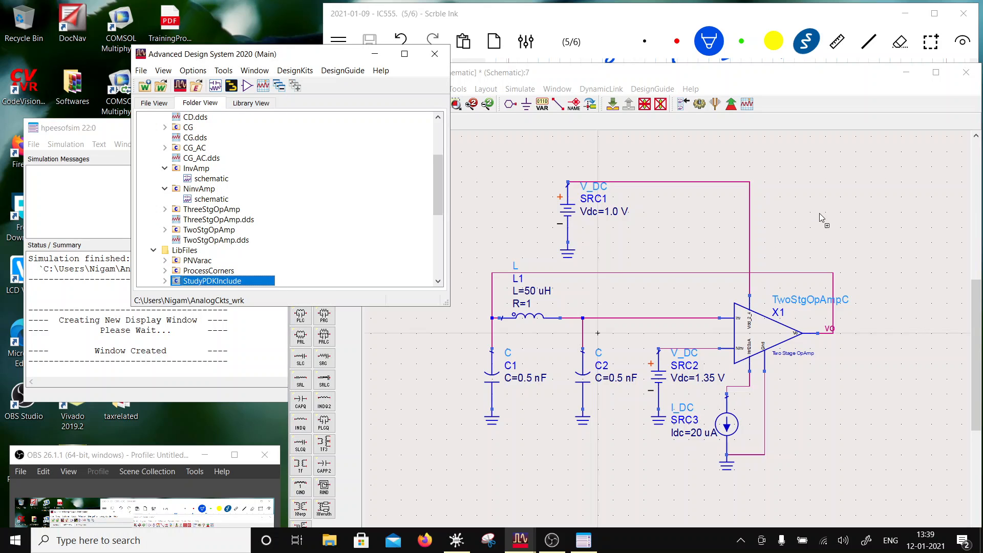
left_click(843, 218)
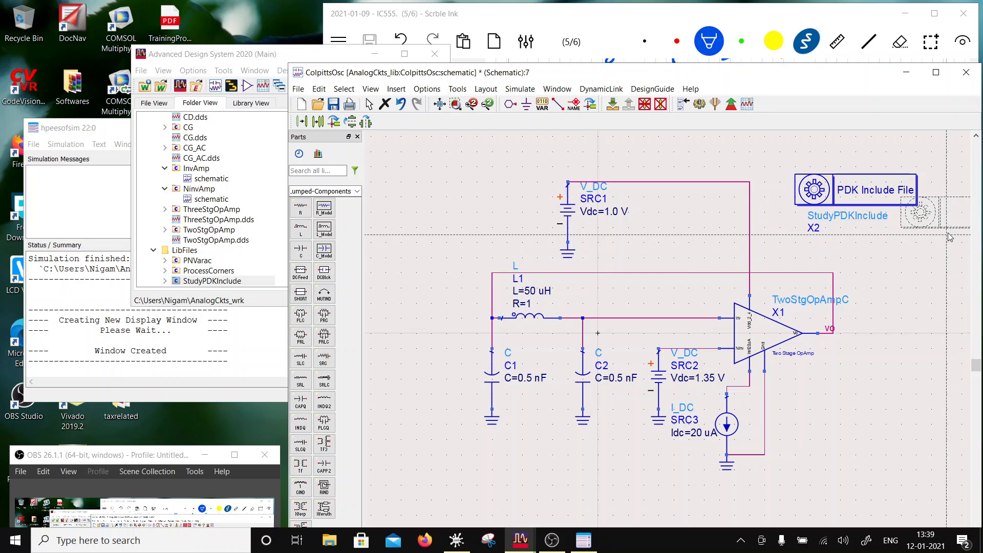
key("Escape")
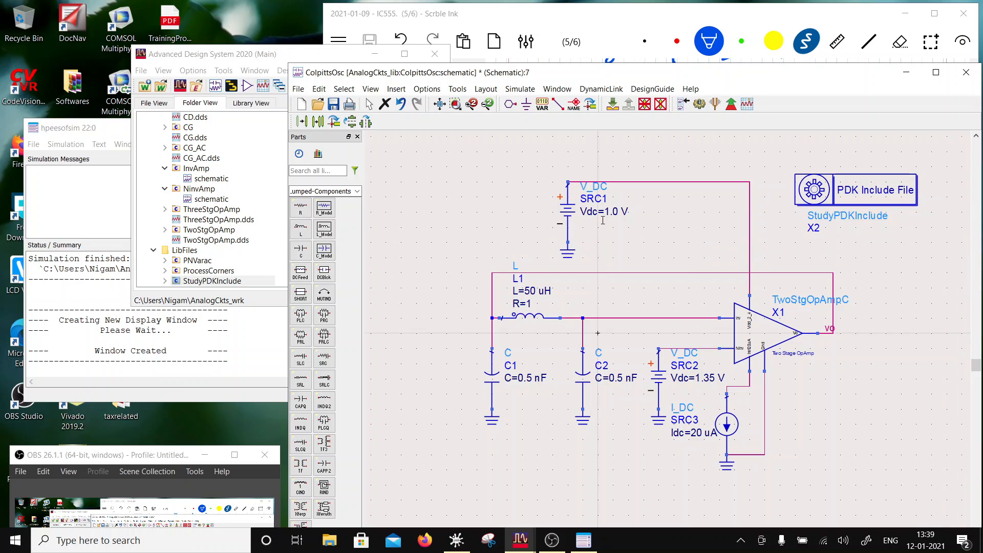
- Set the DC voltage of supply source SRC1 to 2.4 V
double_click(615, 211)
type("2")
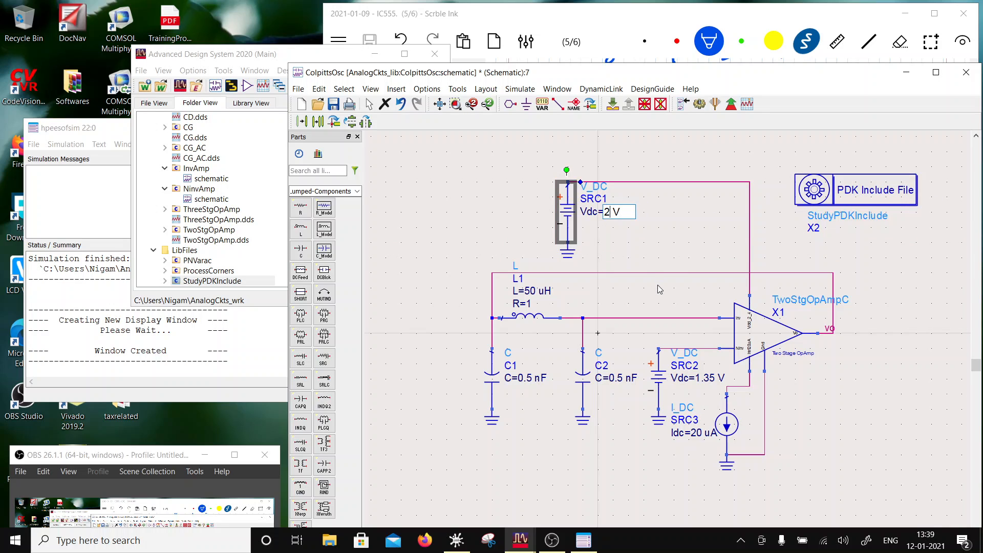
type(".4")
left_click(826, 373)
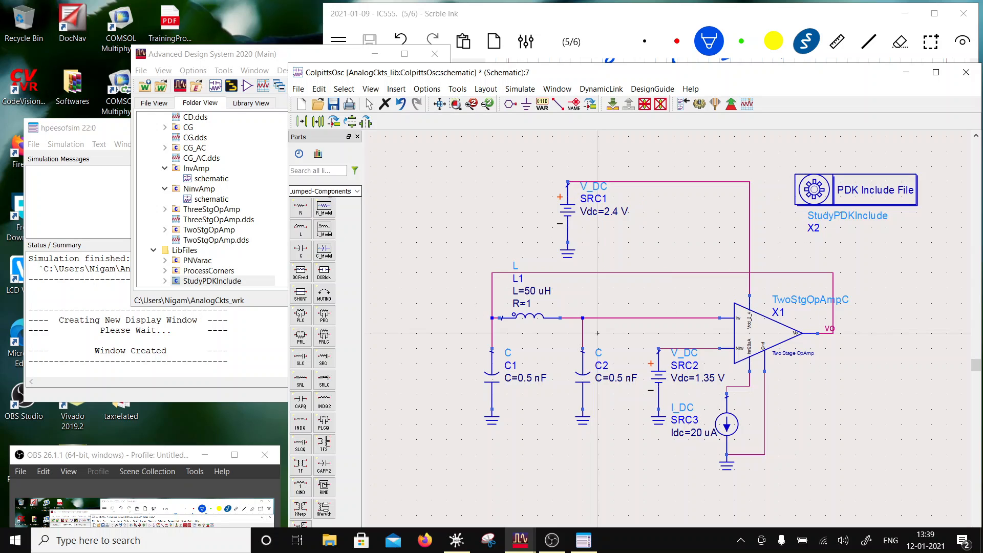
- Place a transient simulation controller from the Simulation-Transient palette in the empty area below the StudyPDKInclude block
left_click(357, 191)
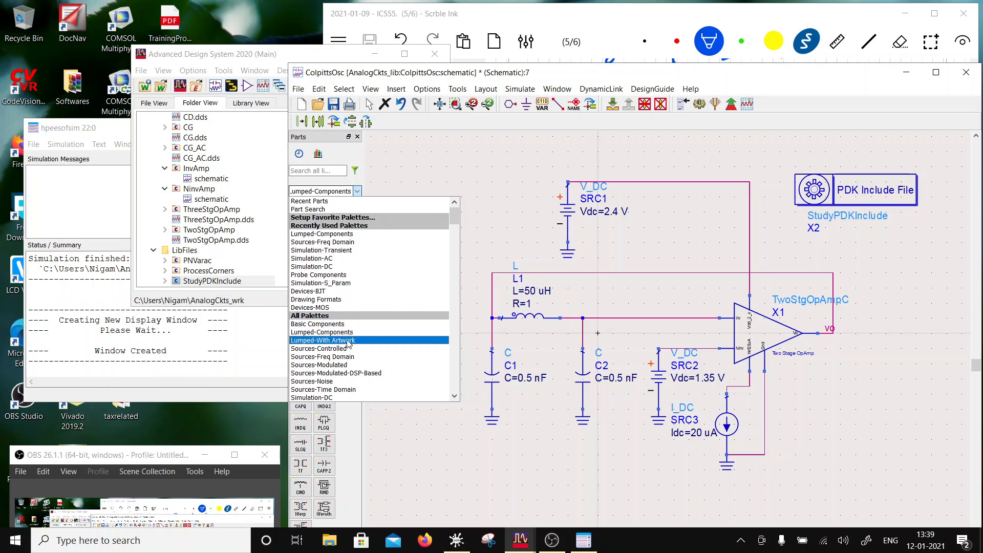
scroll(344, 349, "down", 2)
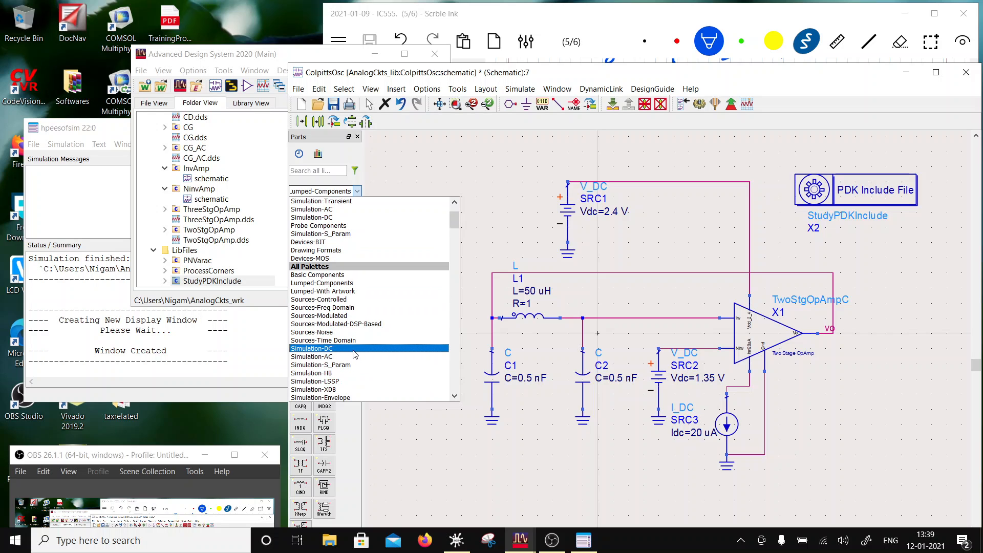
scroll(353, 333, "down", 1)
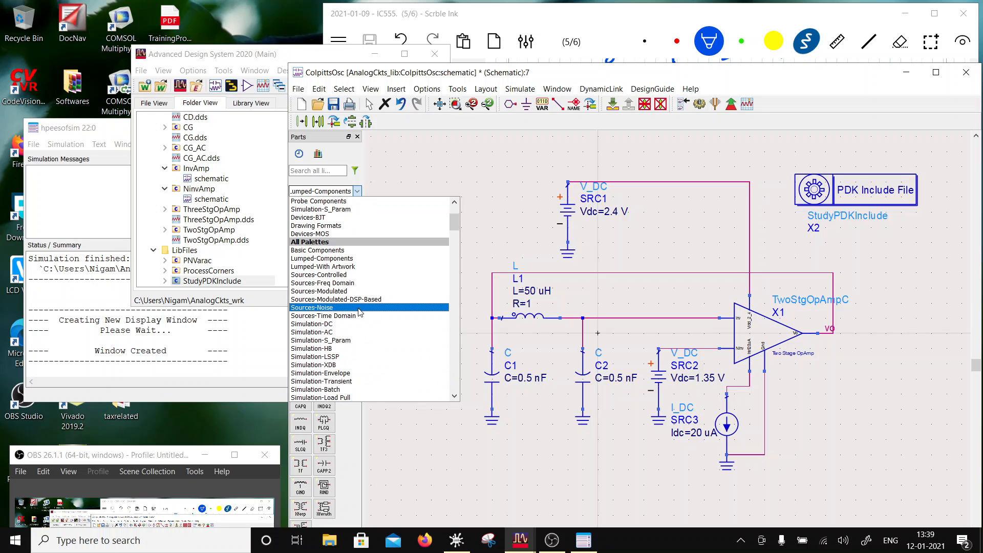
scroll(353, 379, "down", 1)
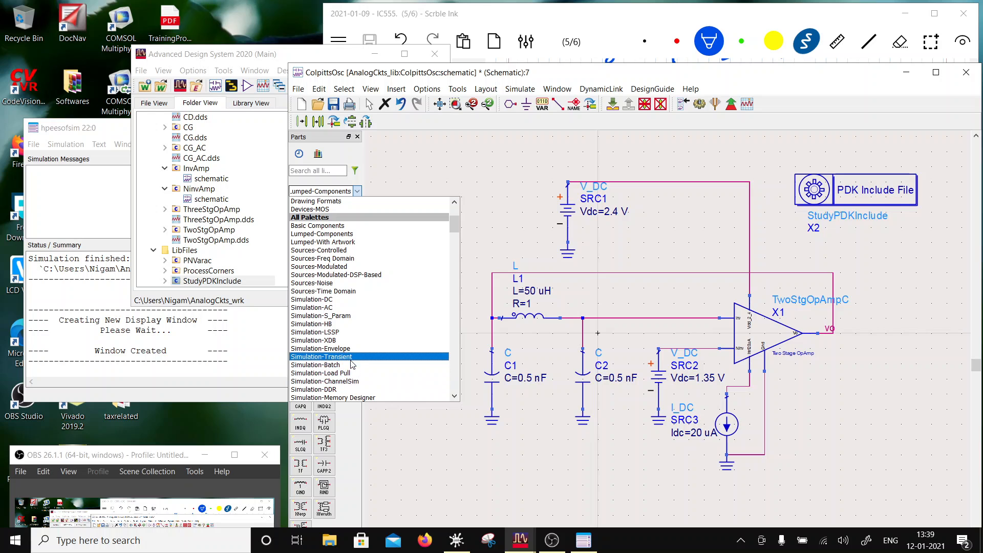
left_click(338, 356)
left_click(300, 207)
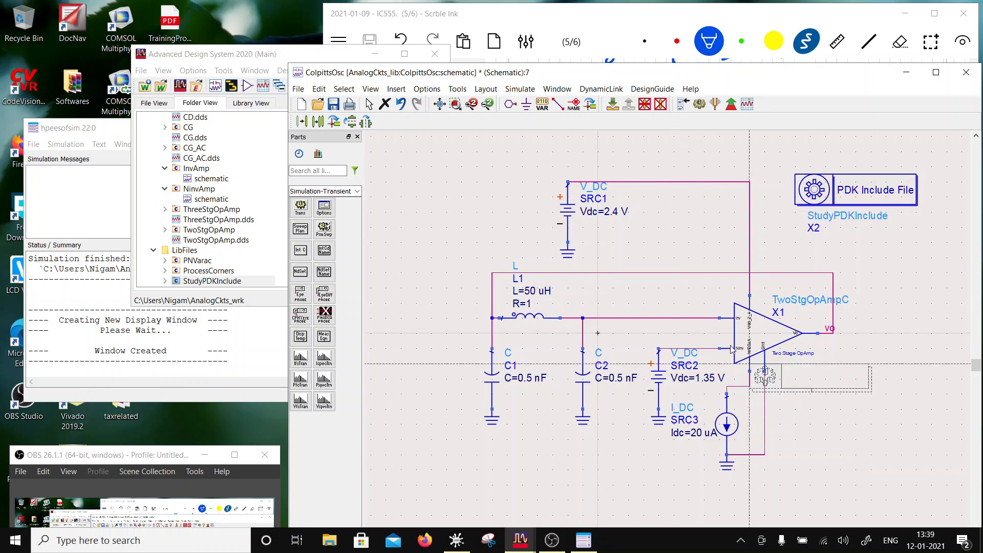
left_click(861, 245)
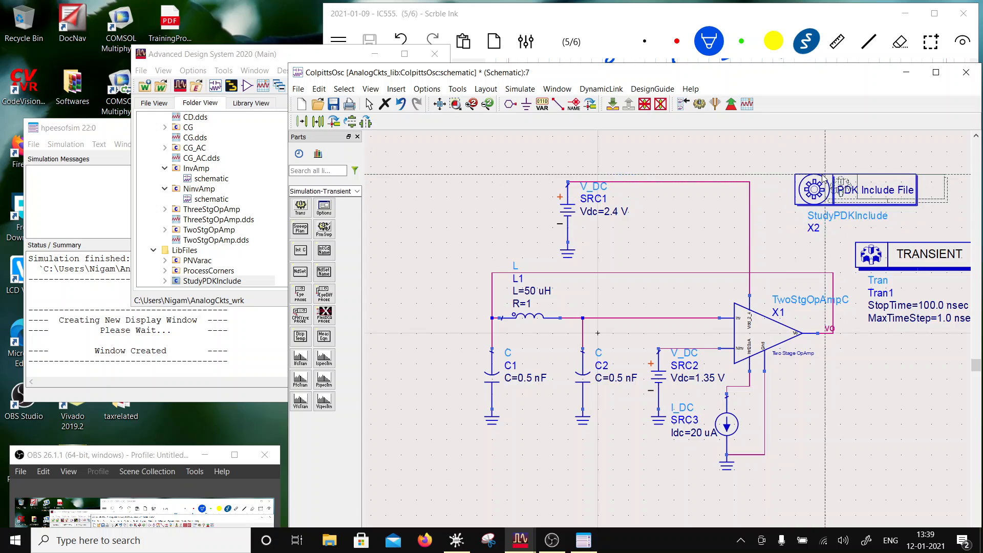
key("Escape")
scroll(847, 159, "down", 1)
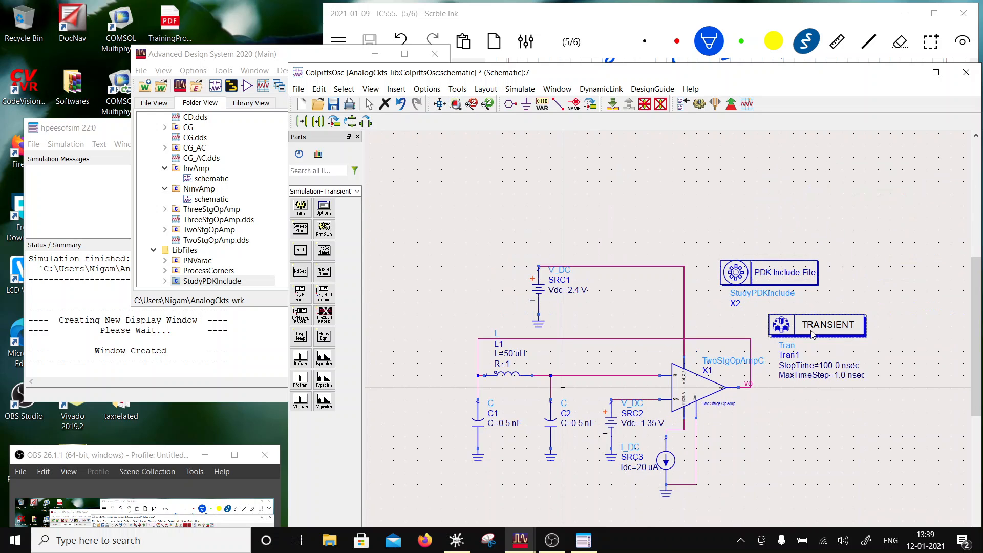
- Set the stop time of the transient controller Tran1 to 500.0 usec
left_click(828, 365)
left_click(827, 363)
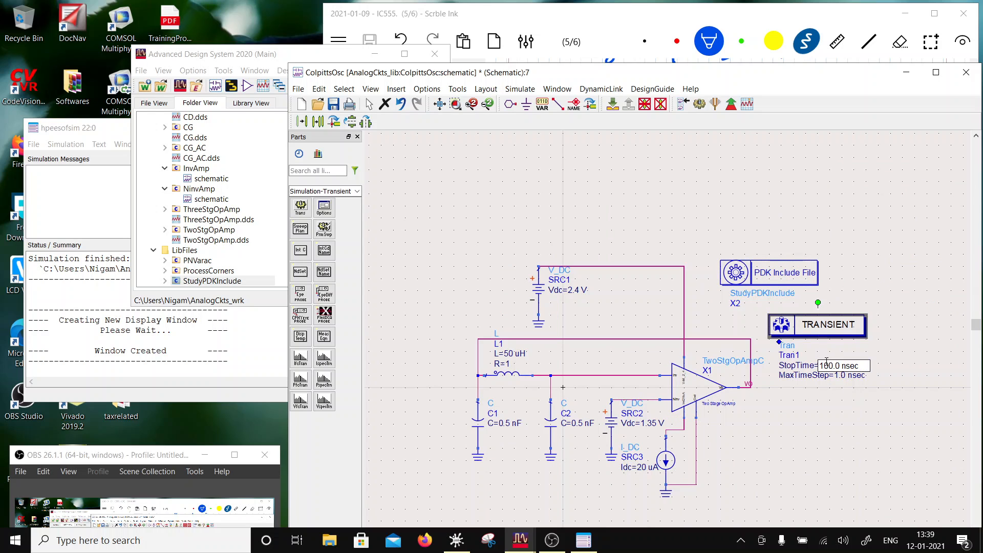
left_click_drag(823, 365, 818, 365)
left_click(847, 365)
key("BackSpace")
type("u")
- Set the maximum time step of the transient controller Tran1 to 0.01 usec
left_click(842, 376)
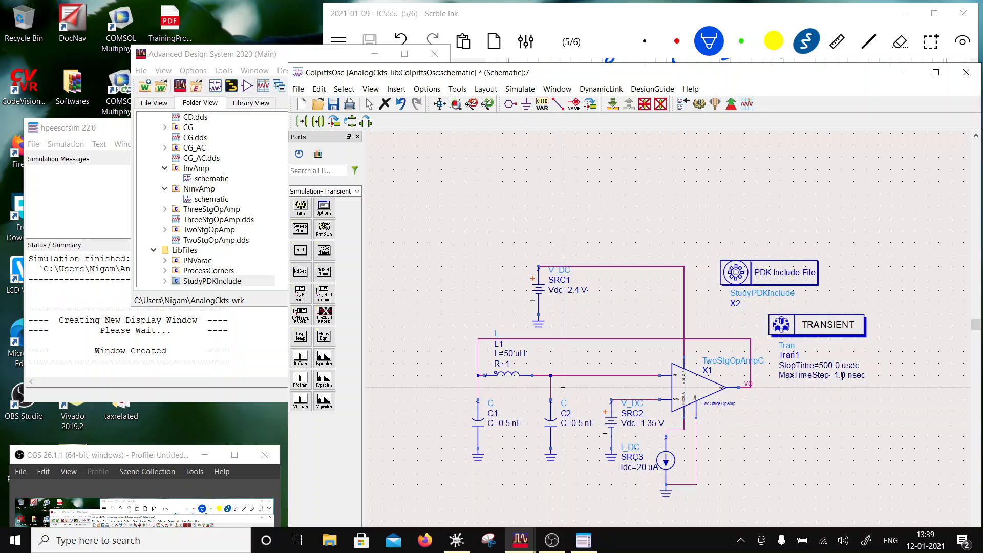
left_click(843, 377)
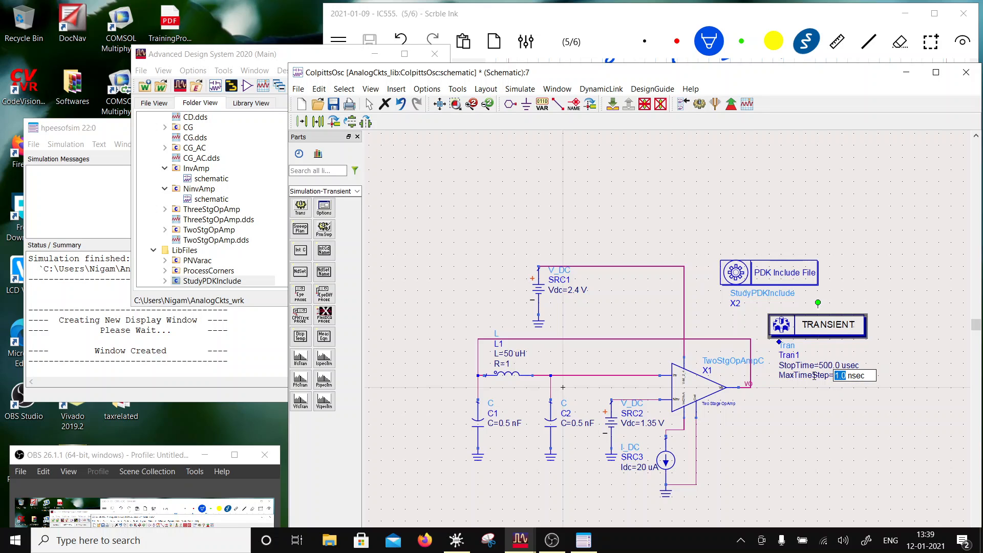
type("0.01")
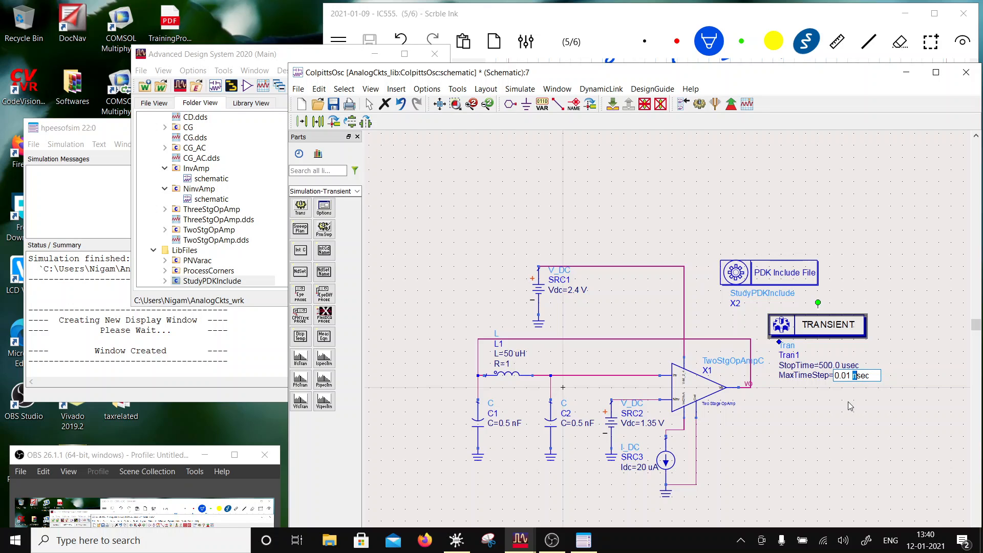
left_click(859, 426)
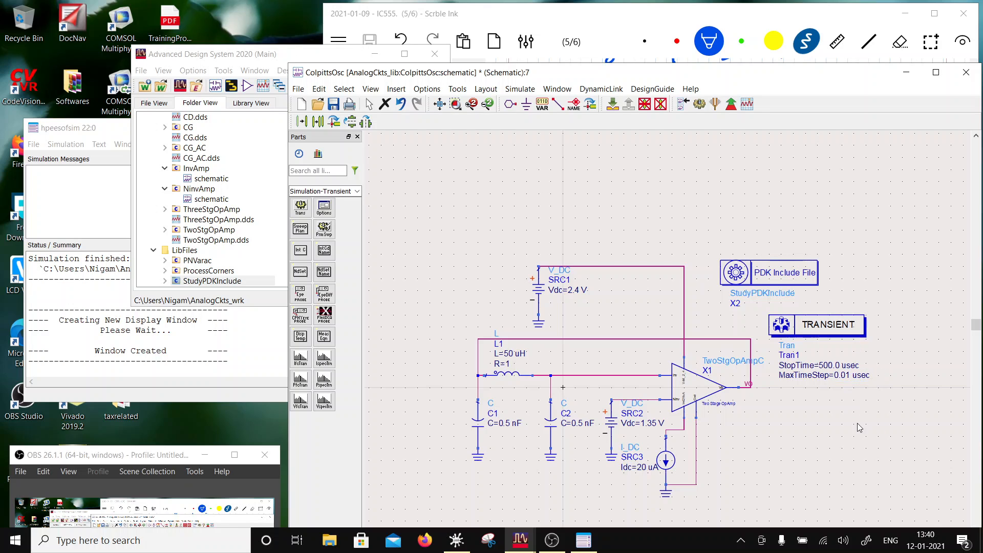
- Move the StudyPDKInclude block right so it sits directly above the transient controller, and save the schematic
left_click_drag(745, 275, 789, 275)
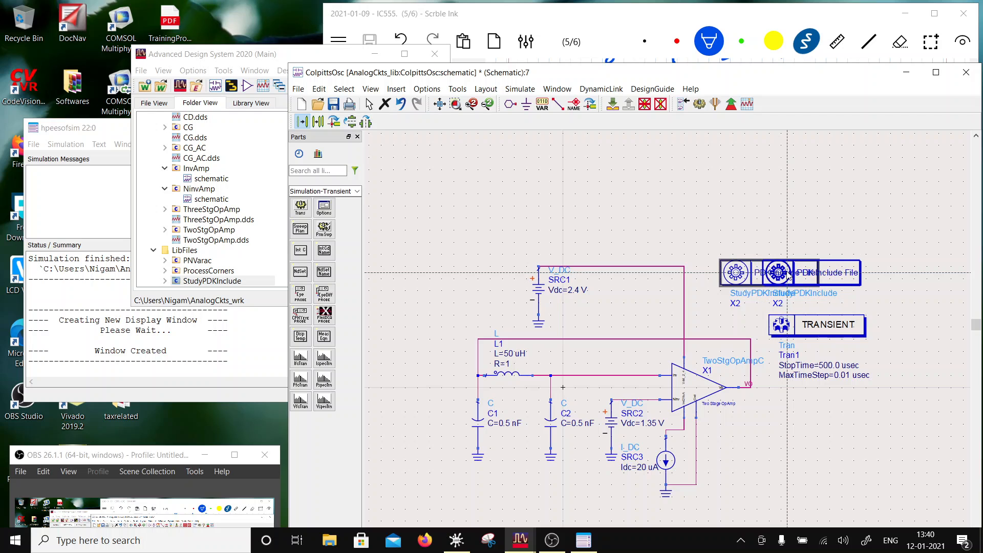
left_click(334, 105)
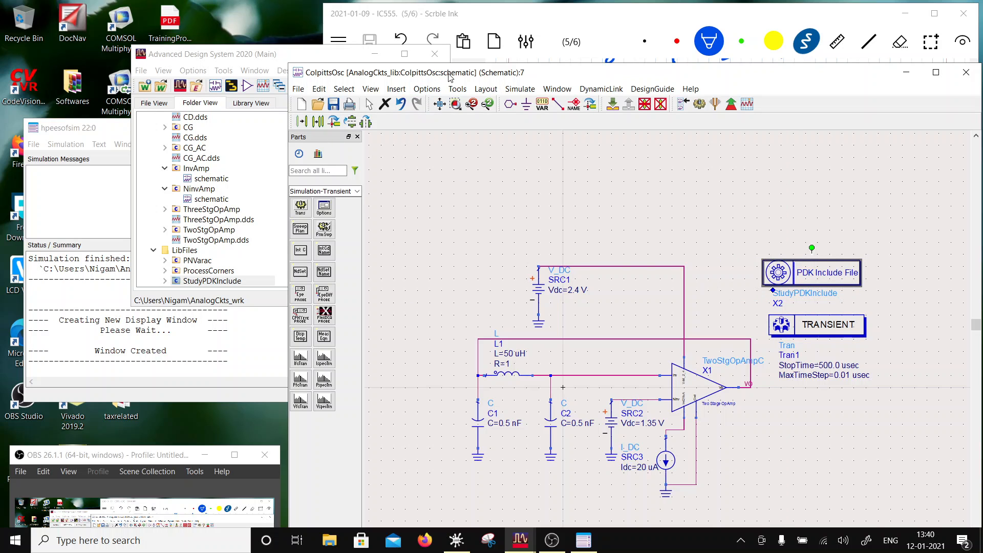
- Run the transient simulation and plot vo on a rectangular graph in the data display
mouse_move(451, 77)
left_mouse_down()
mouse_move(588, 337)
mouse_move(505, 18)
left_mouse_up()
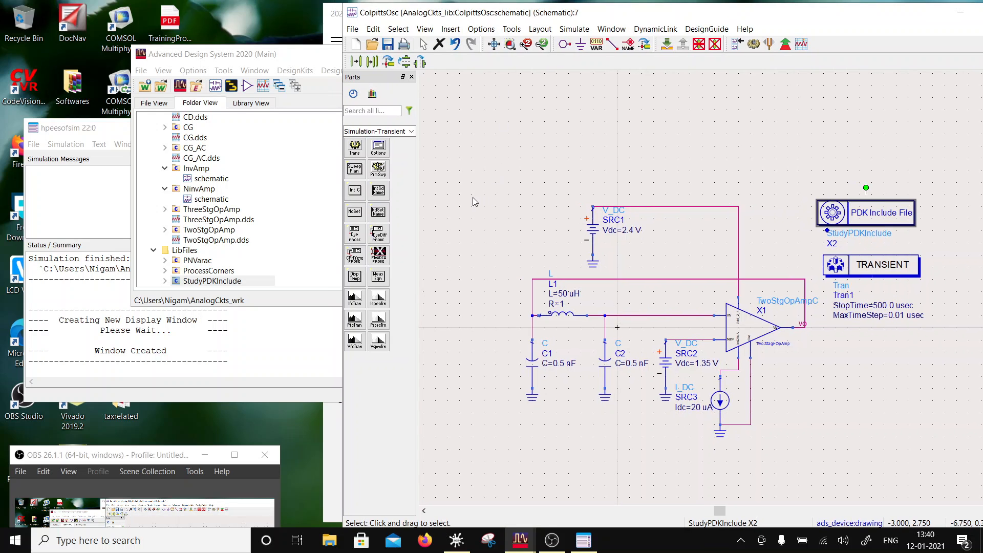
left_click(753, 45)
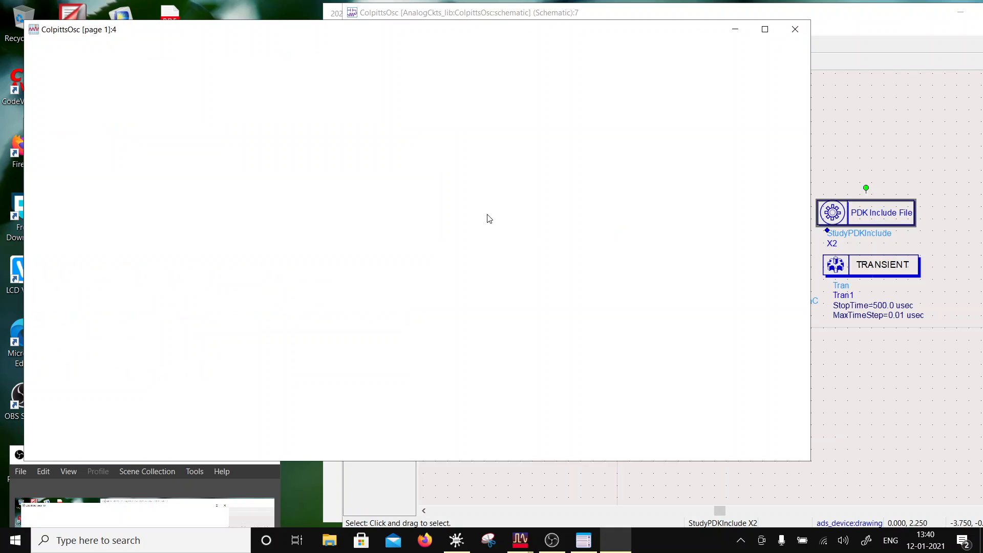
left_click(223, 159)
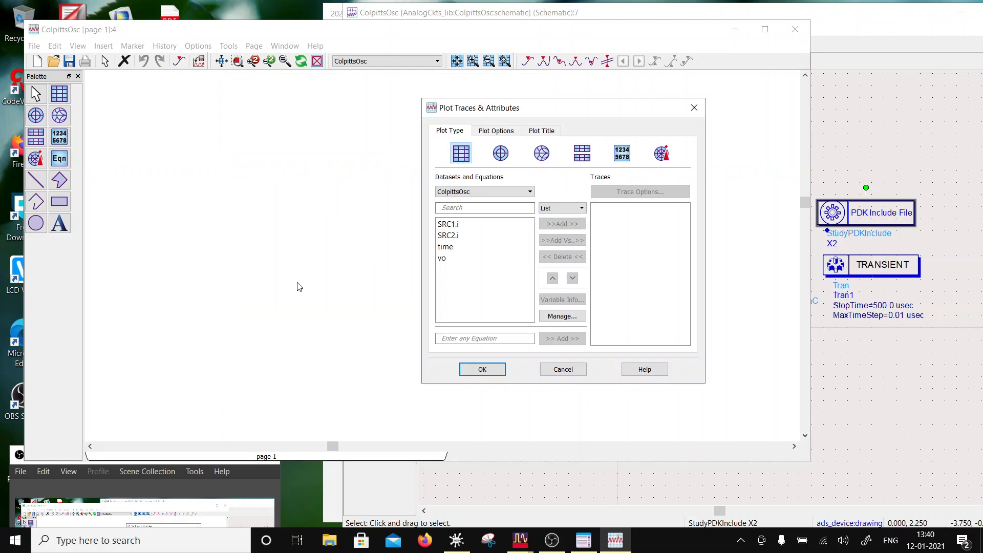
left_click(442, 257)
left_click(562, 223)
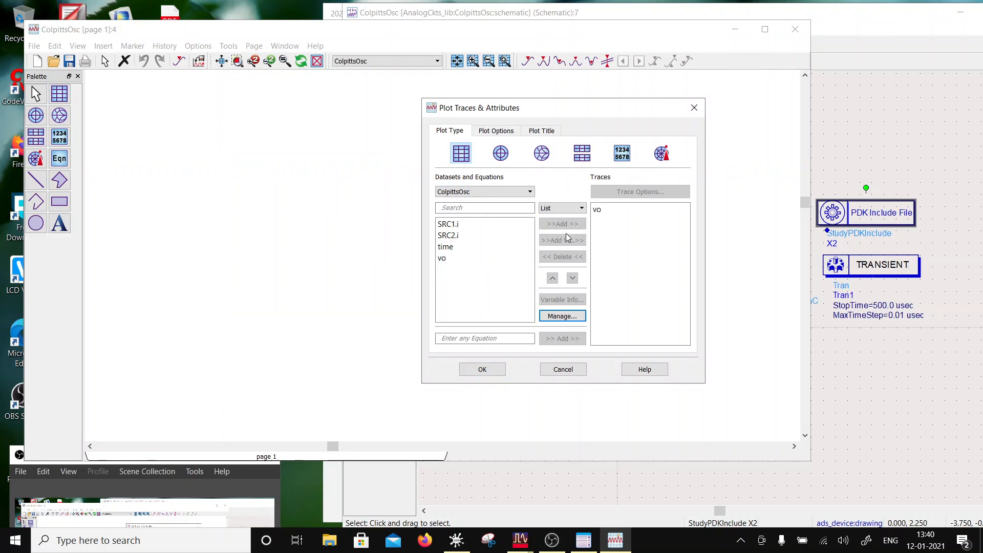
left_click(482, 369)
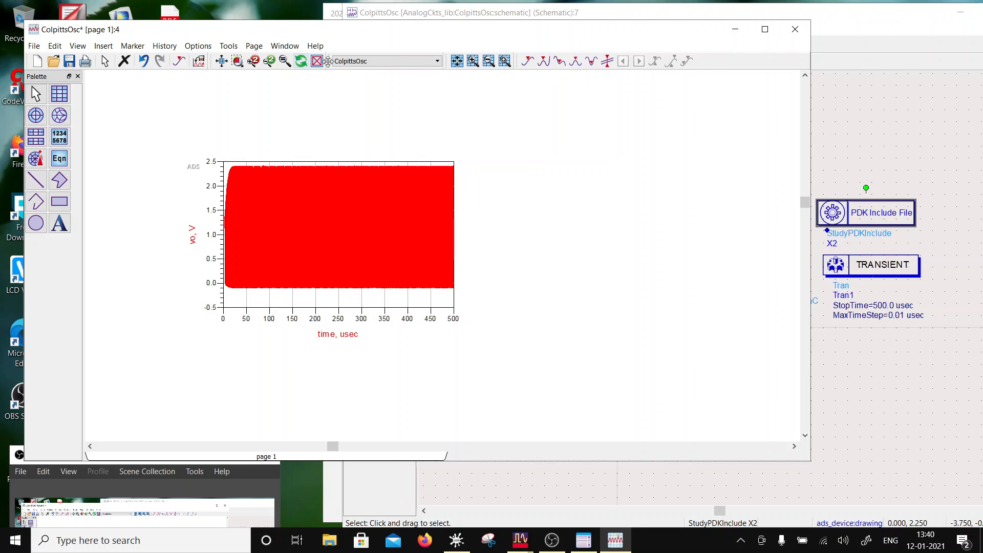
- Zoom the vo plot's time axis in two stages to about 222–229 usec to examine individual oscillation cycles
left_click(505, 61)
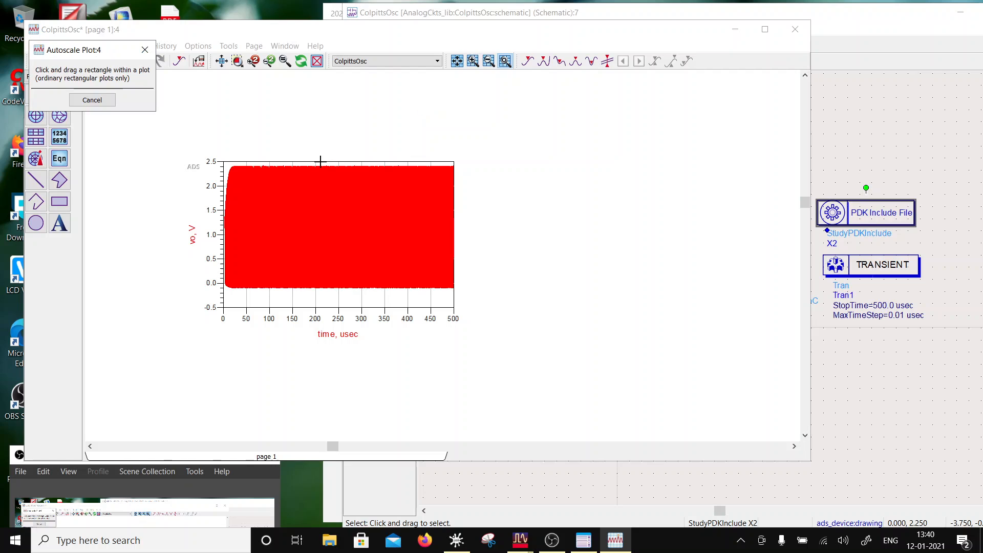
left_click_drag(320, 161, 334, 301)
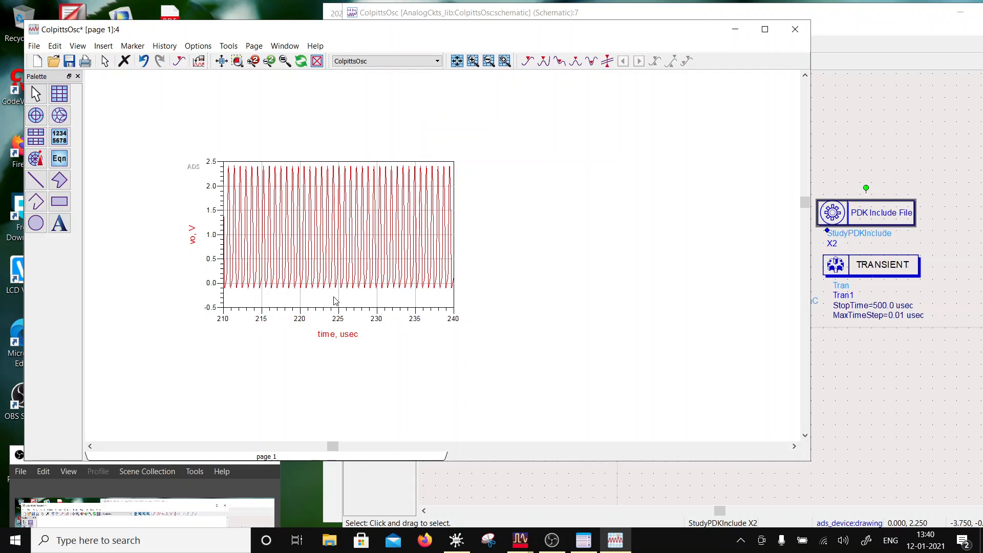
left_click(504, 61)
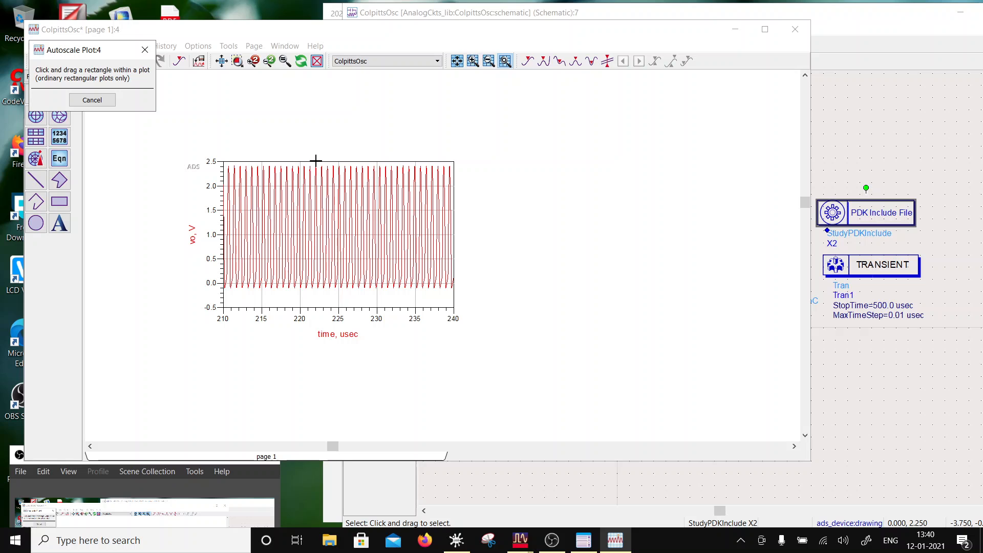
left_click_drag(316, 161, 368, 303)
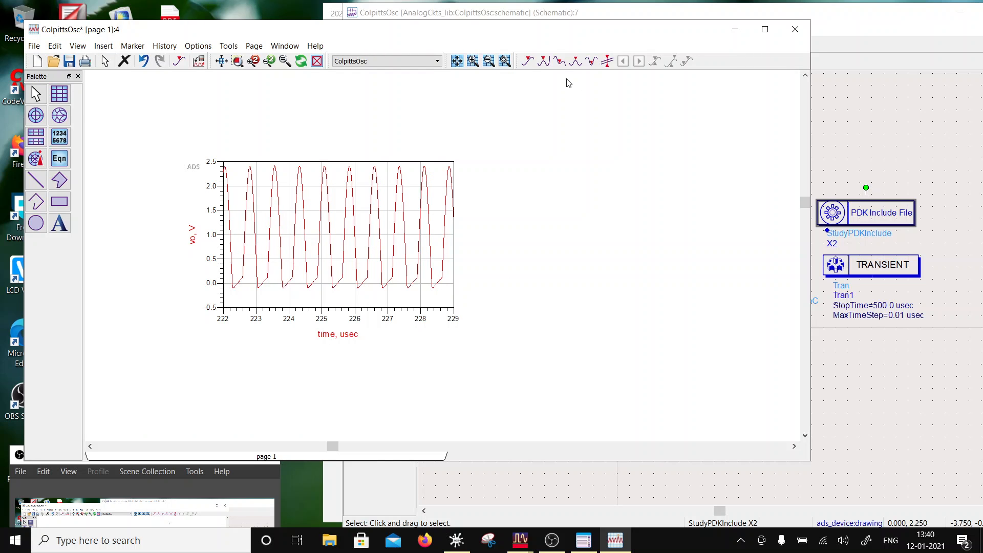
- Set the DC current of bias source SRC3 to 10 uA and rerun the transient simulation
left_click_drag(522, 32, 458, 67)
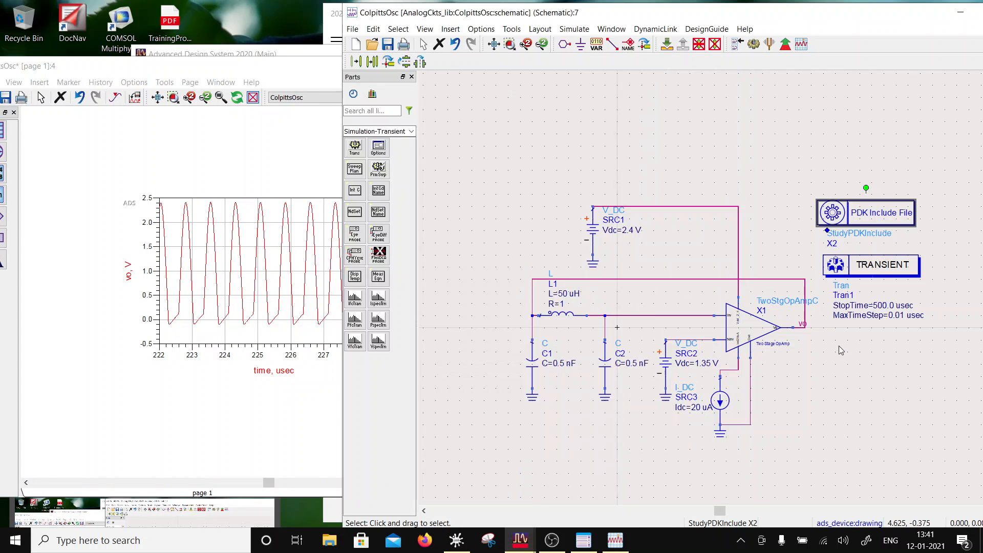
left_click(768, 368)
double_click(695, 408)
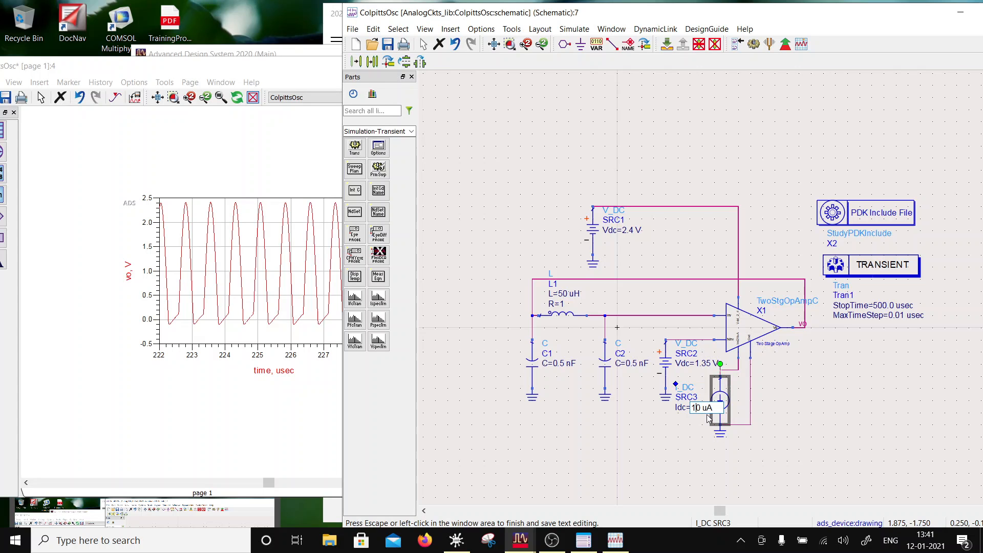
left_click(686, 163)
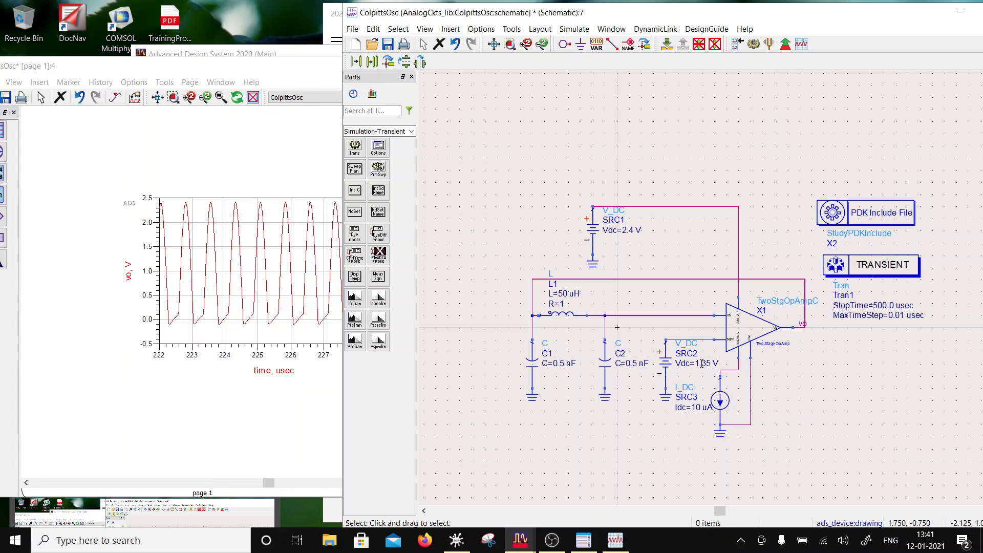
left_click(753, 44)
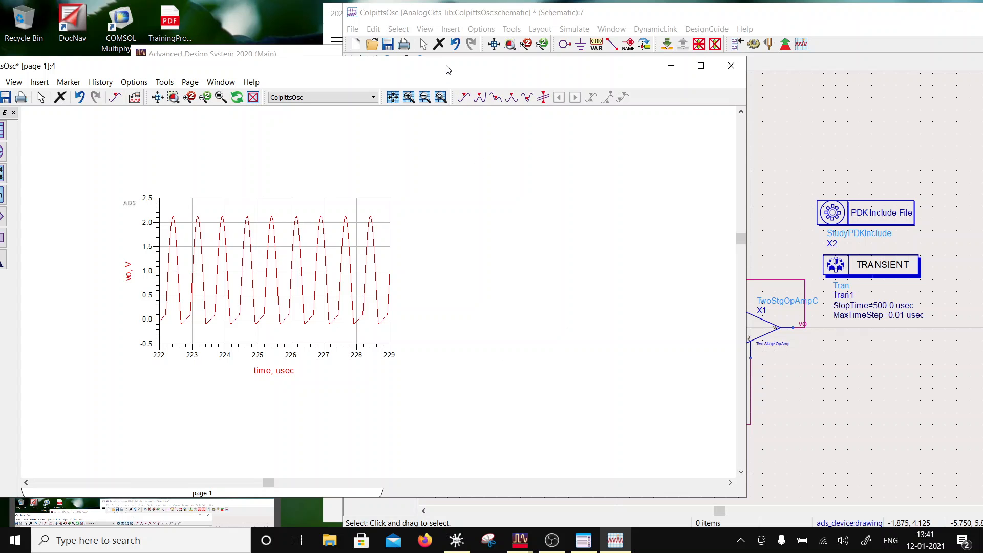
- Set the DC voltage of reference source SRC2 to 1.38 V, rerun the simulation and bring the vo plot fully into view
left_click_drag(448, 69, 445, 146)
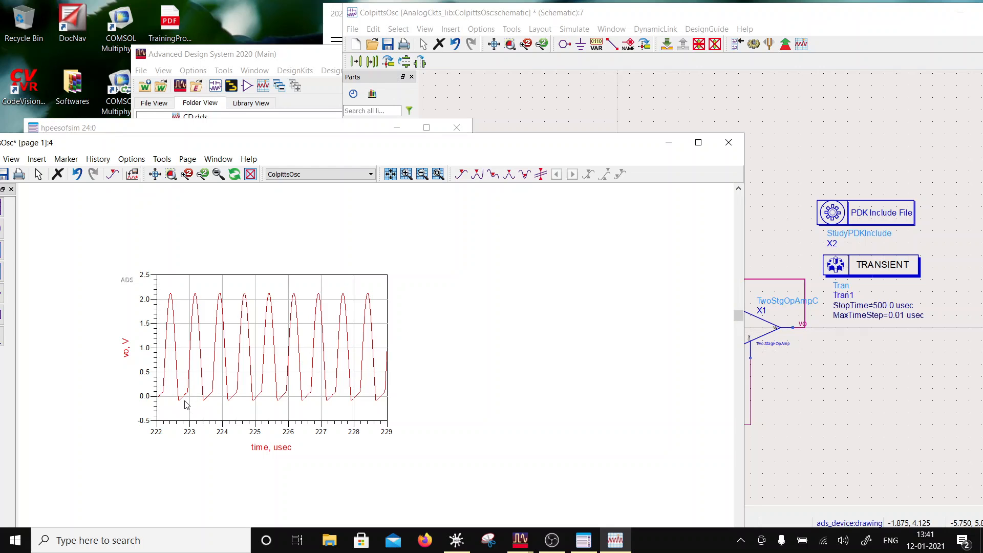
mouse_move(183, 407)
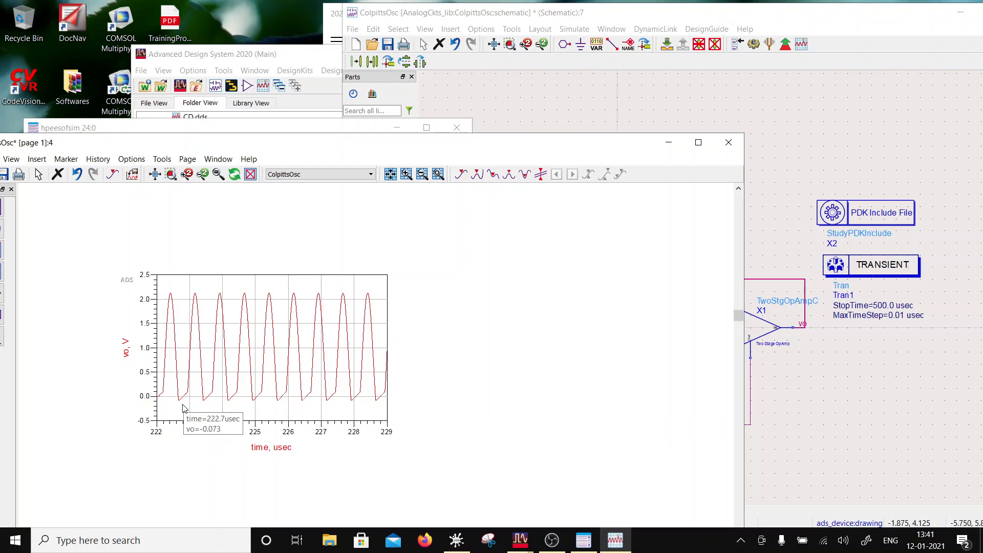
left_click(804, 376)
double_click(708, 364)
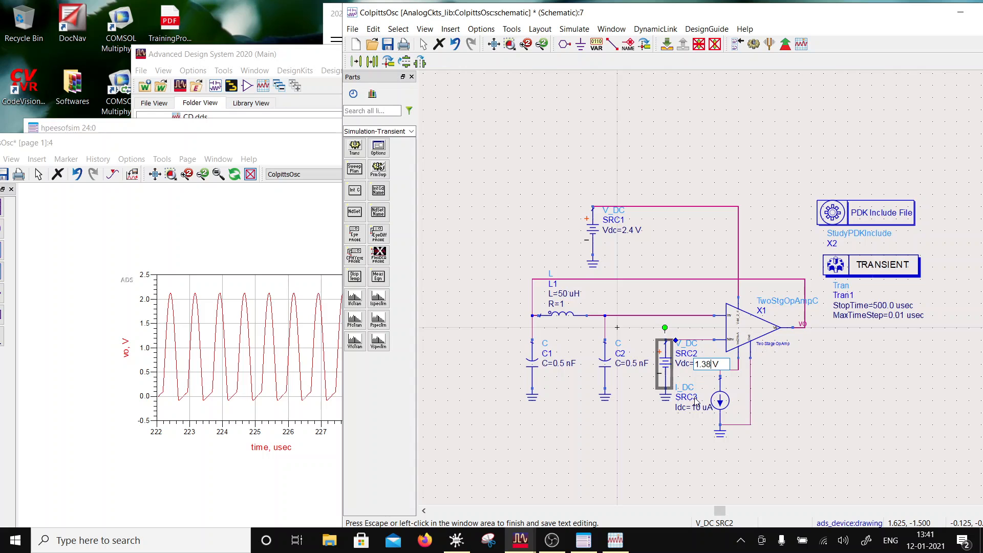
left_click(753, 45)
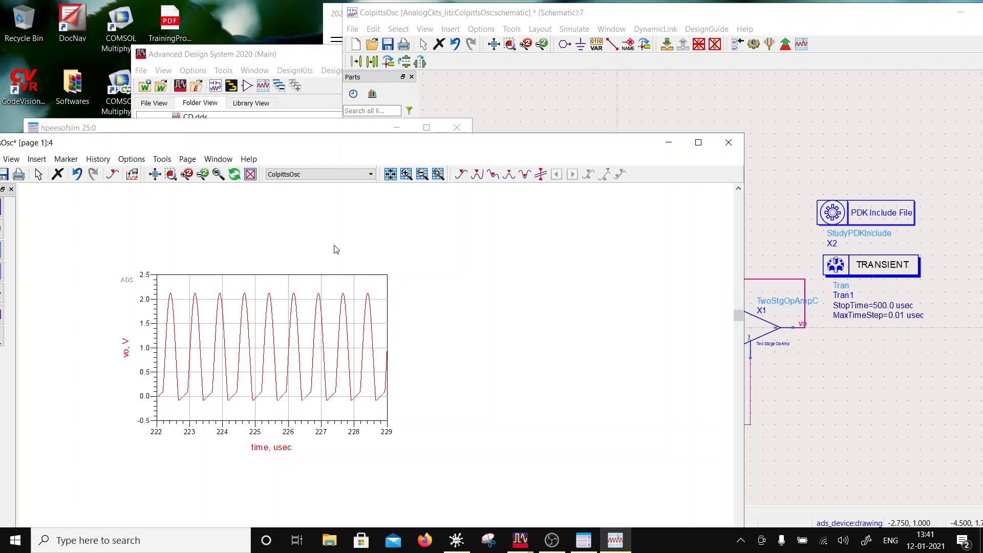
left_click_drag(293, 144, 505, 112)
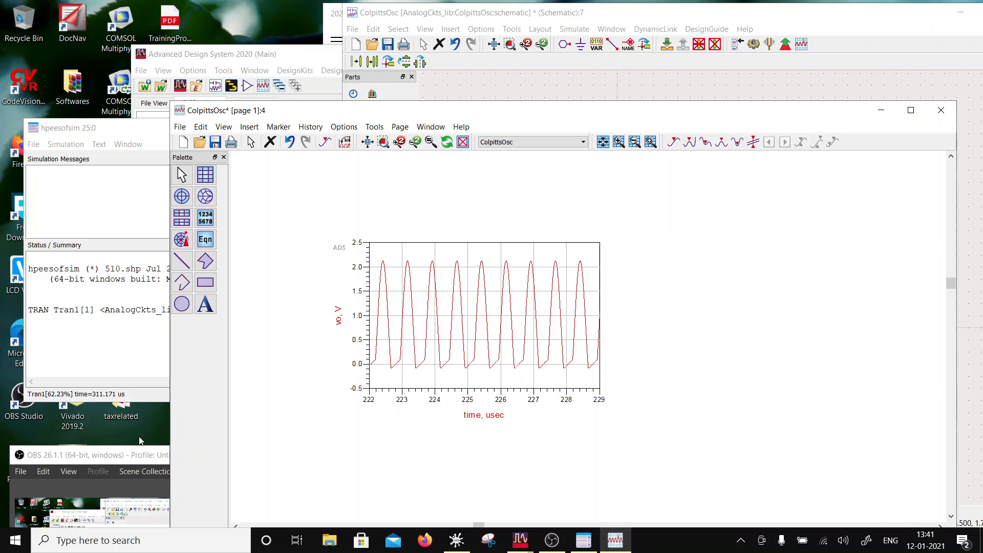
mouse_move(129, 453)
left_mouse_down()
mouse_move(148, 255)
mouse_move(128, 468)
left_mouse_up()
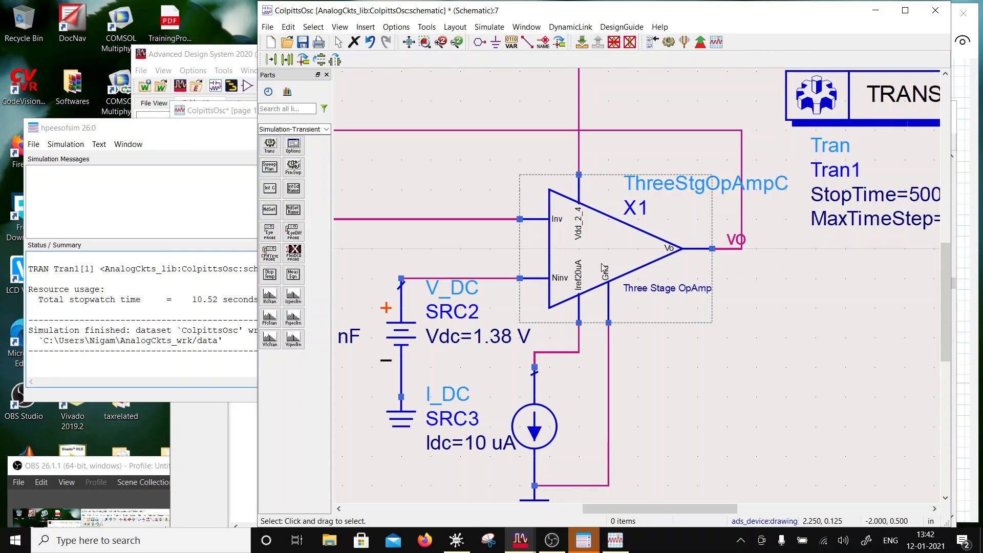
scroll(604, 268, "down", 2)
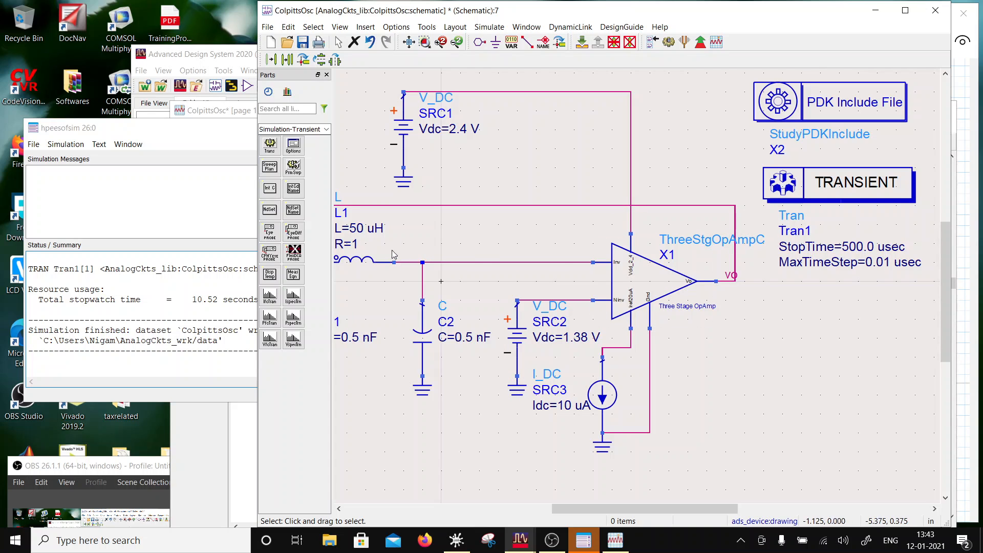
scroll(691, 262, "down", 1)
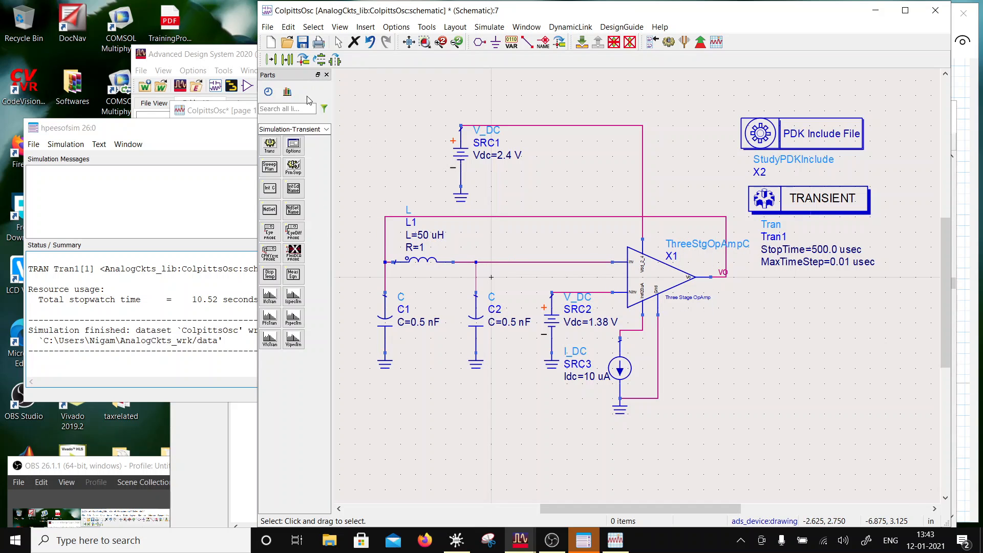
- Save and resimulate the ColpittsOsc schematic, and thicken the line of the vo trace in the data display
left_click(302, 42)
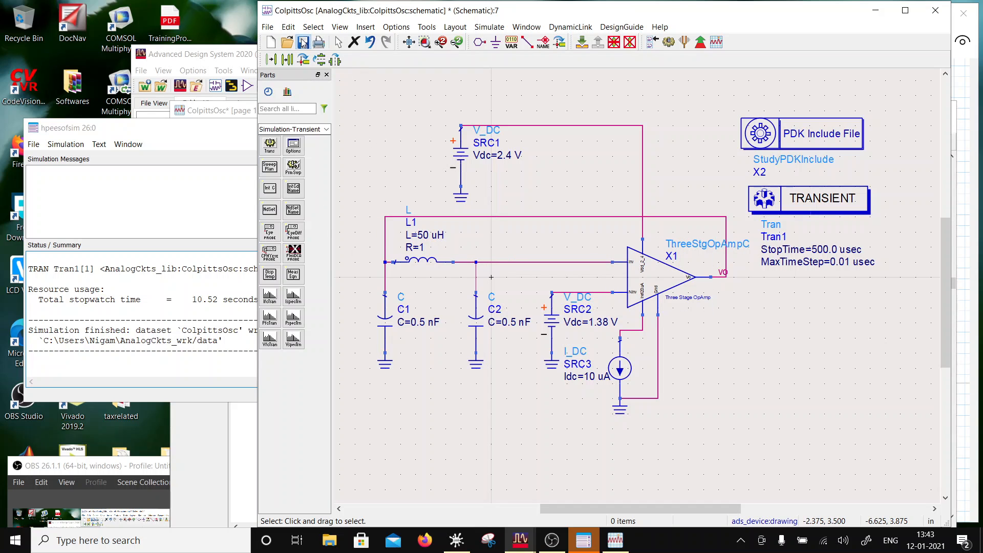
left_click(669, 42)
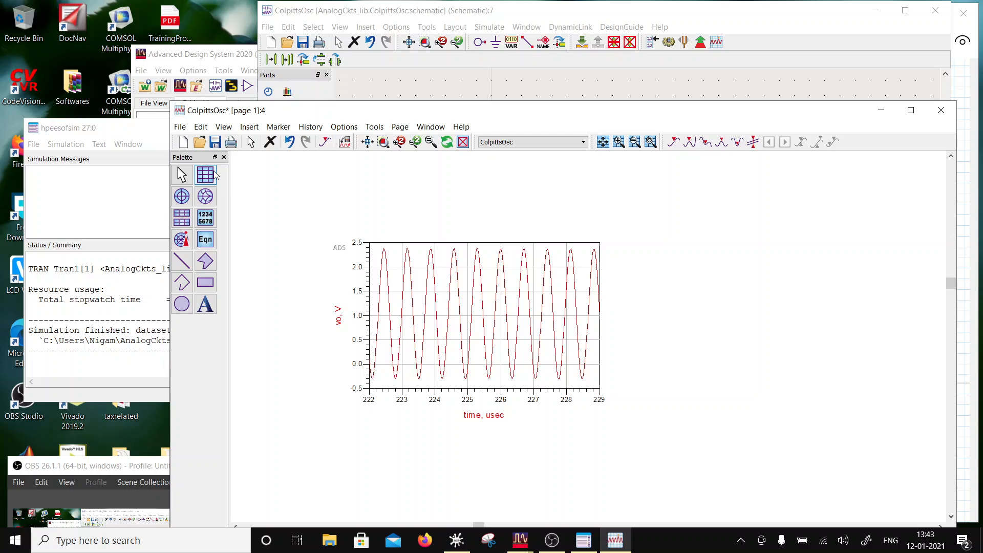
double_click(404, 335)
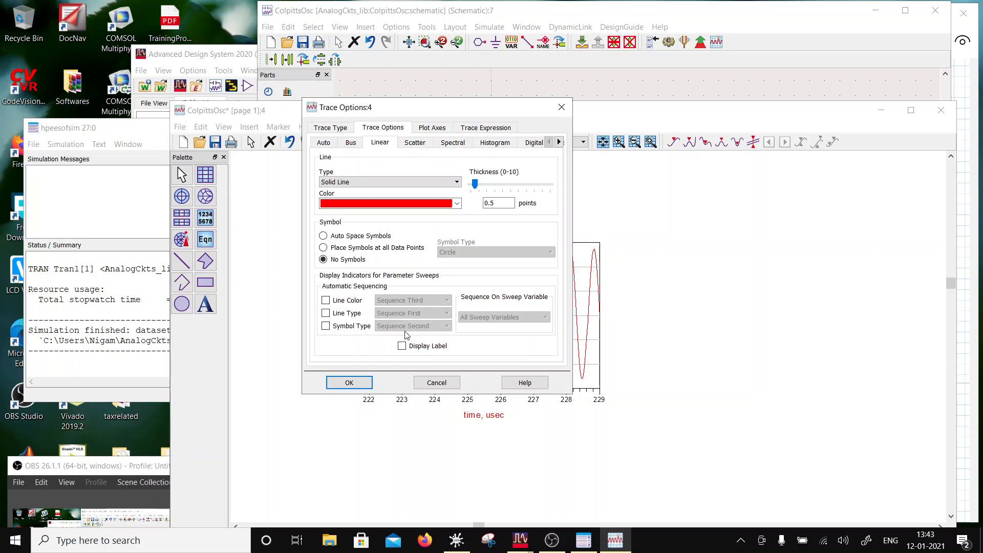
left_click(351, 388)
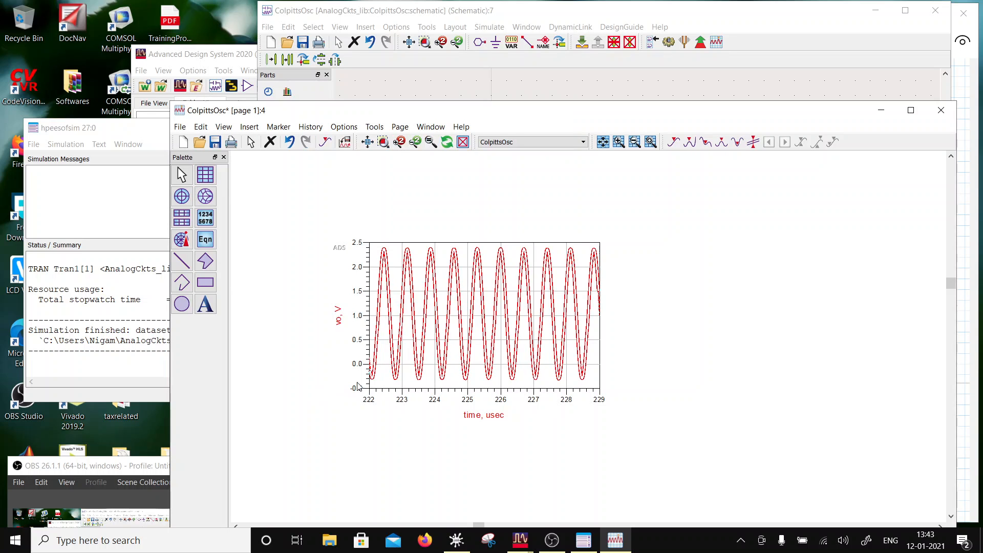
- Duplicate the vo plot and place the copy beside the original
left_click(536, 392)
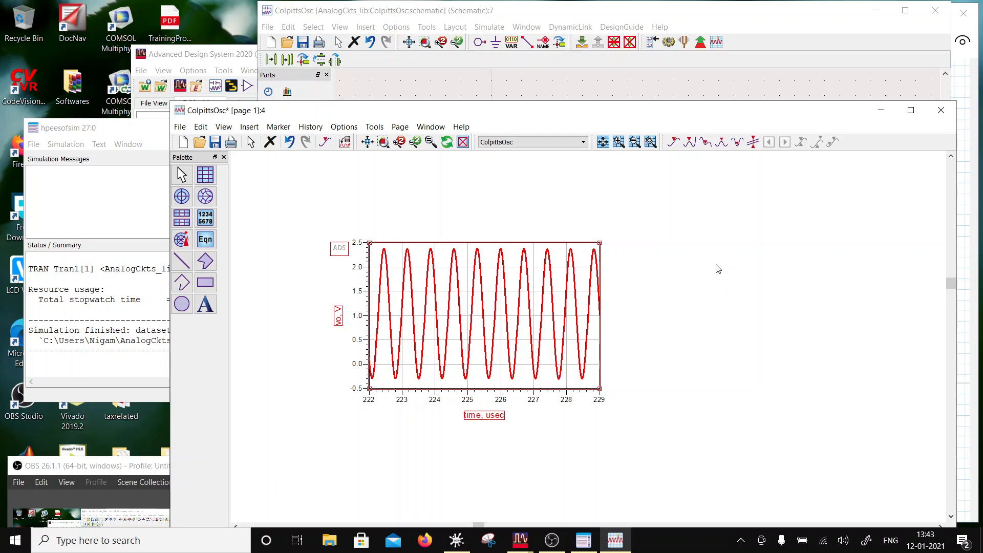
key("ctrl+c")
key("ctrl+v")
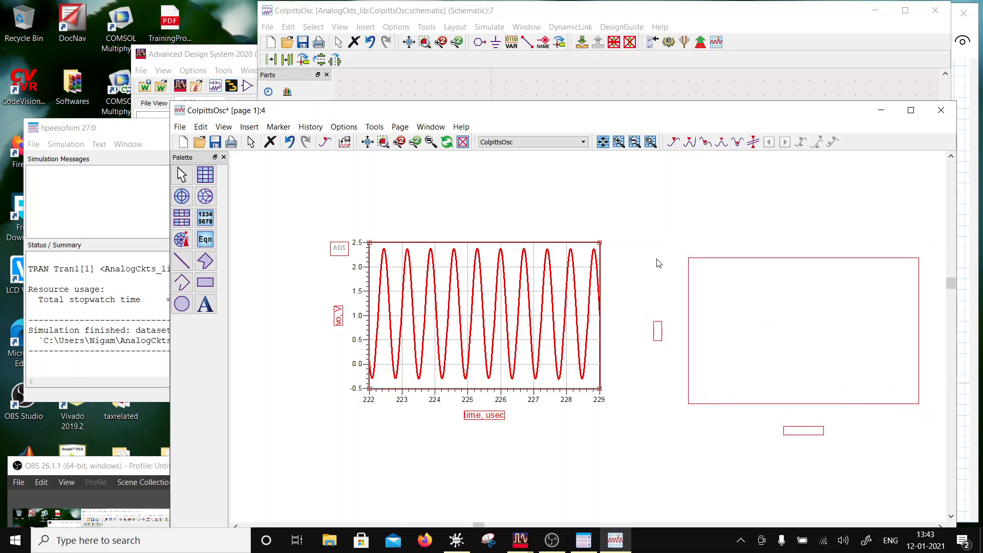
left_click(660, 256)
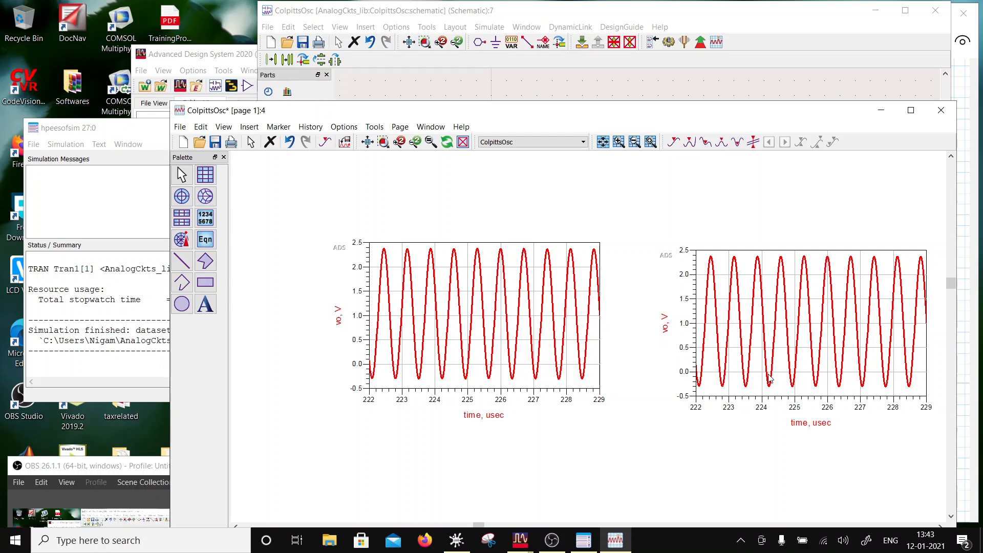
- Enable Auto Scale for the X and Y axes of the copied vo plot
double_click(744, 398)
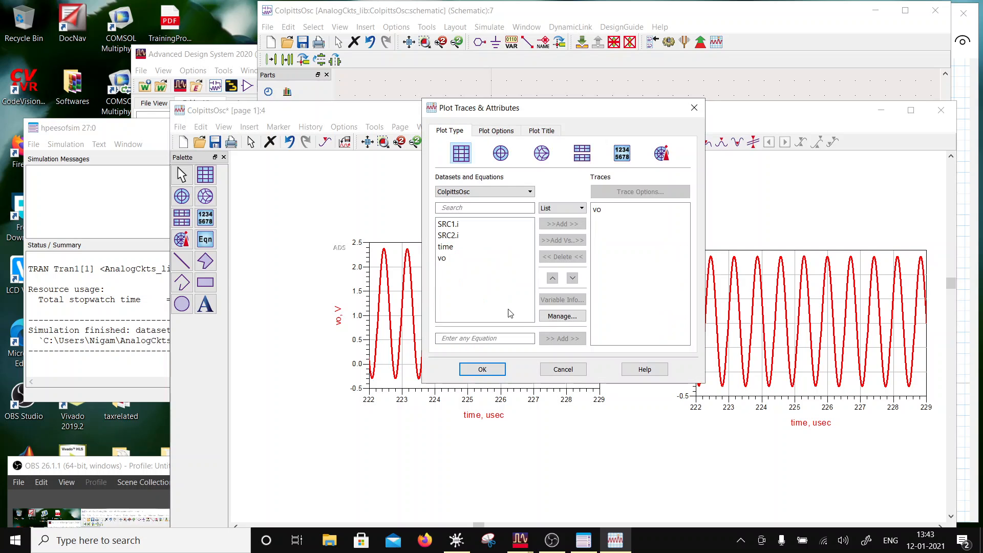
left_click(496, 131)
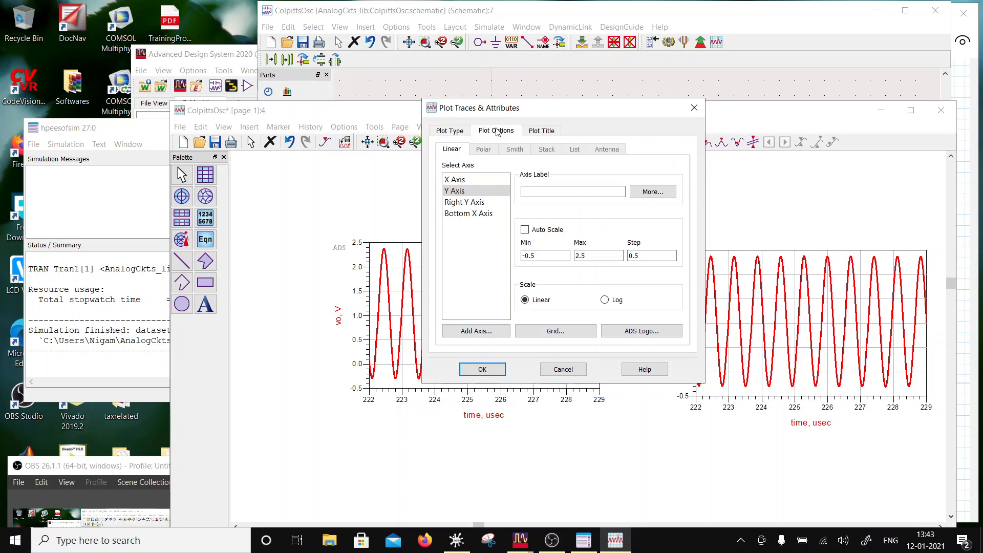
left_click(465, 180)
left_click(469, 213)
left_click(455, 191)
left_click(524, 229)
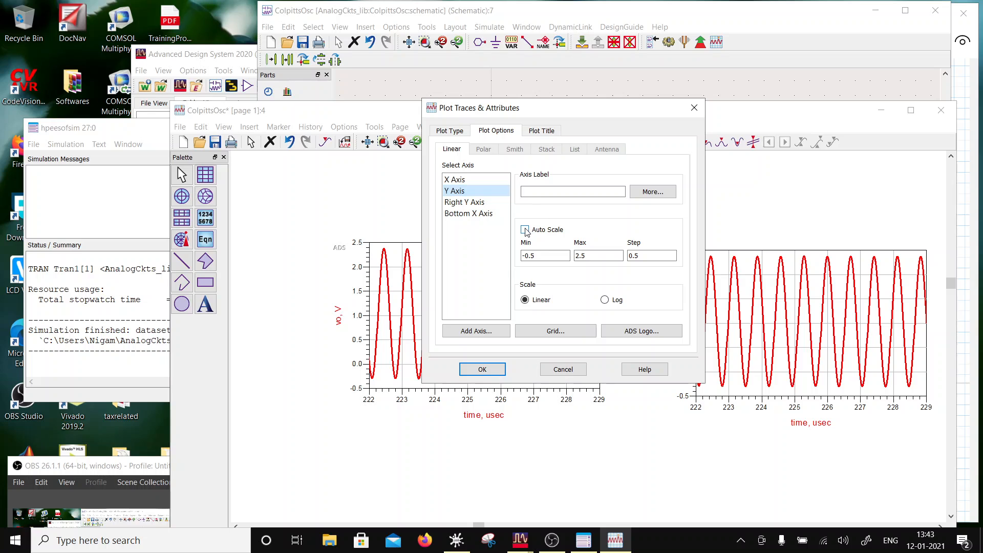
left_click(495, 374)
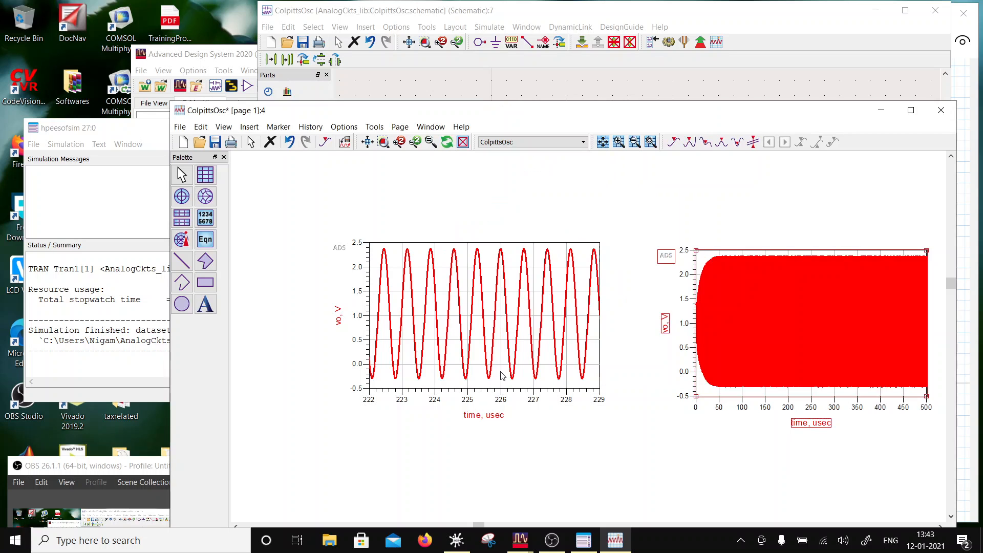
- Change the copied plot's trace expression to fs(vo) to display the output's frequency spectrum
double_click(705, 393)
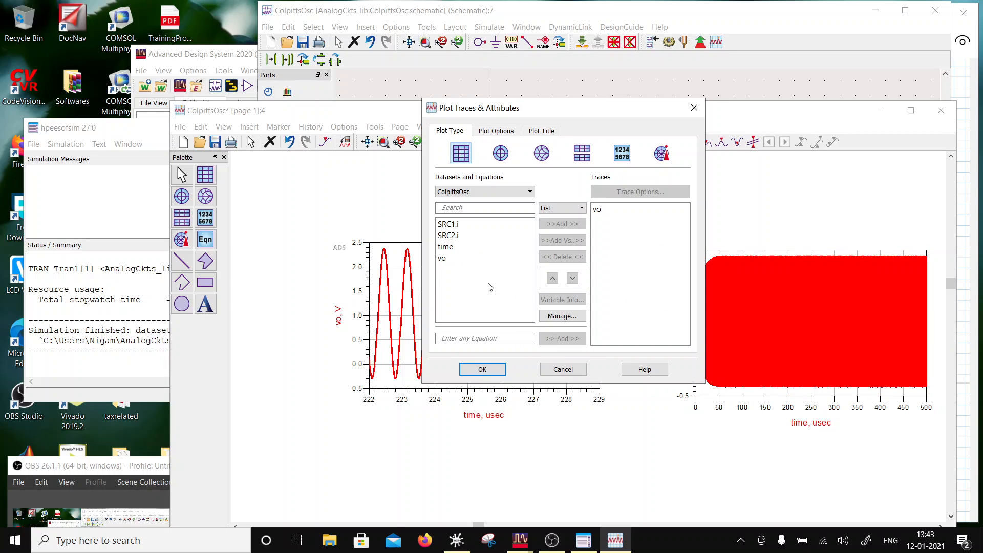
double_click(598, 209)
left_click(486, 127)
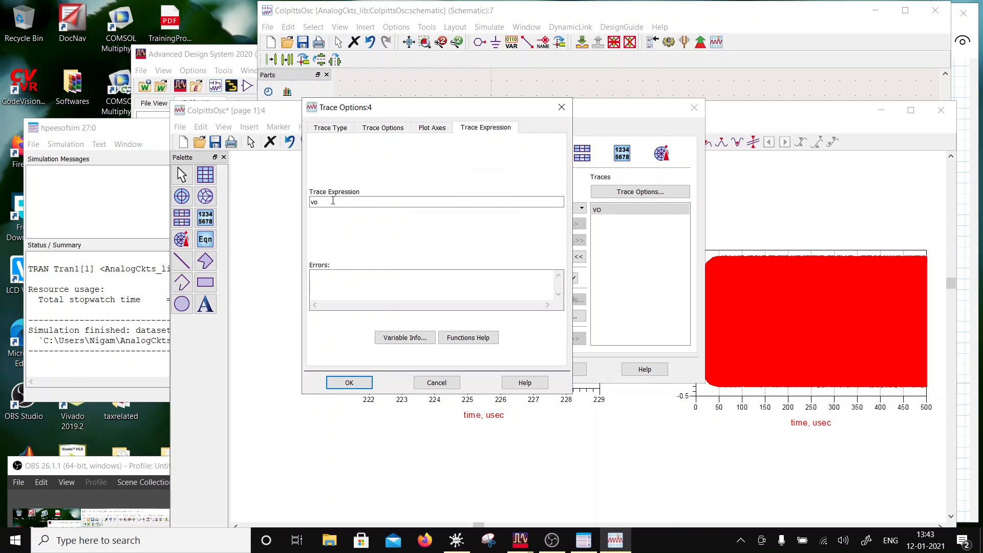
left_click(310, 201)
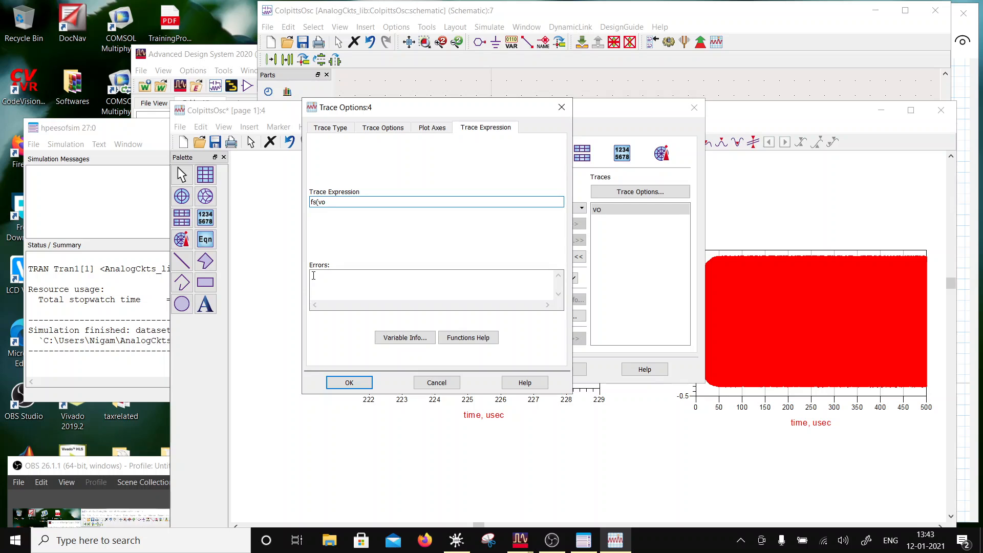
left_click(347, 384)
left_click(483, 370)
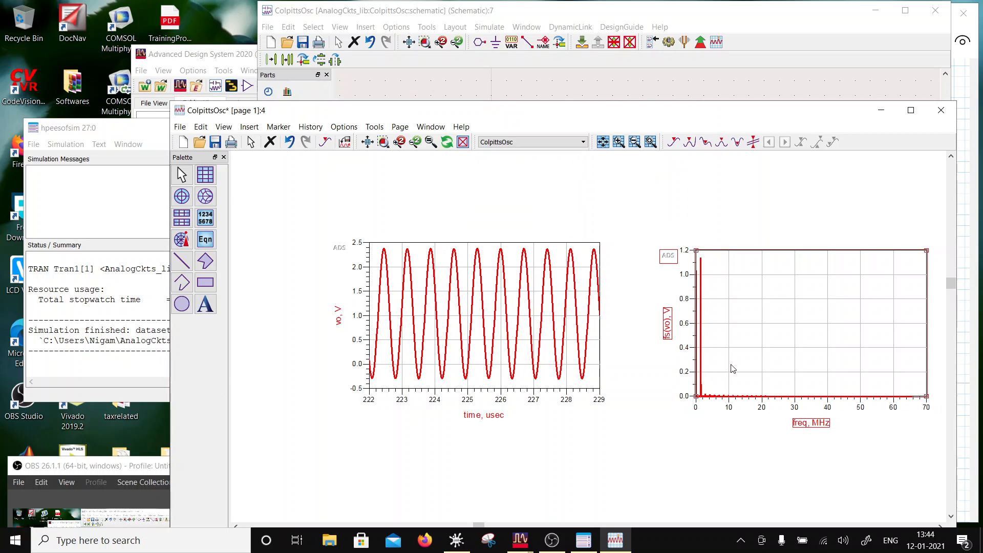
- Insert a marker on the main peak of the fs(vo) spectrum and place its readout below the vo time plot
left_click(715, 245)
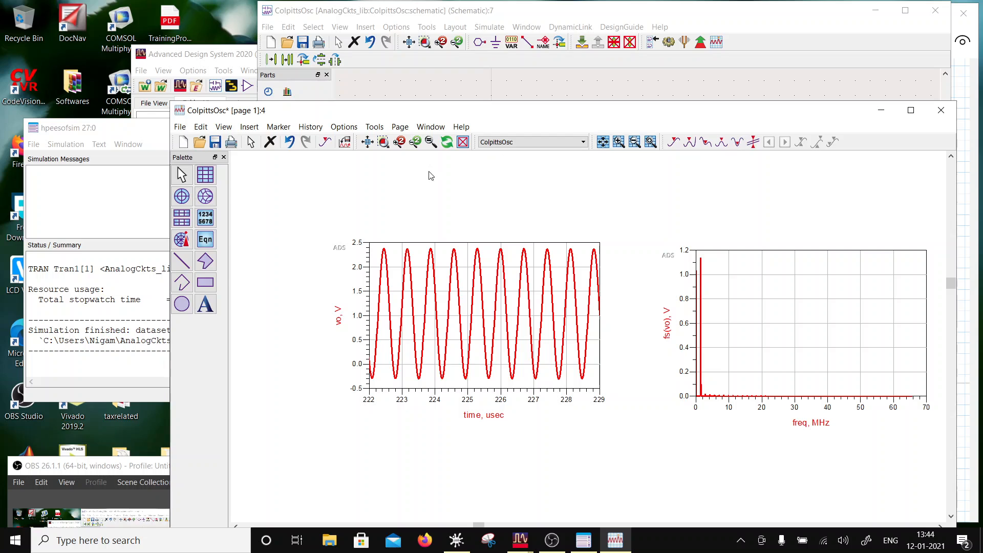
left_click(278, 126)
left_click(299, 143)
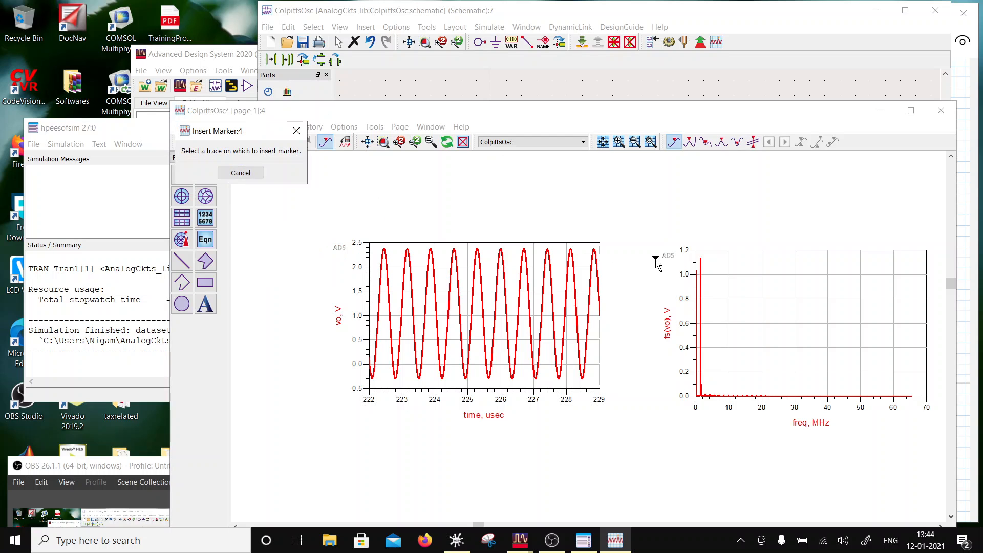
left_click(700, 256)
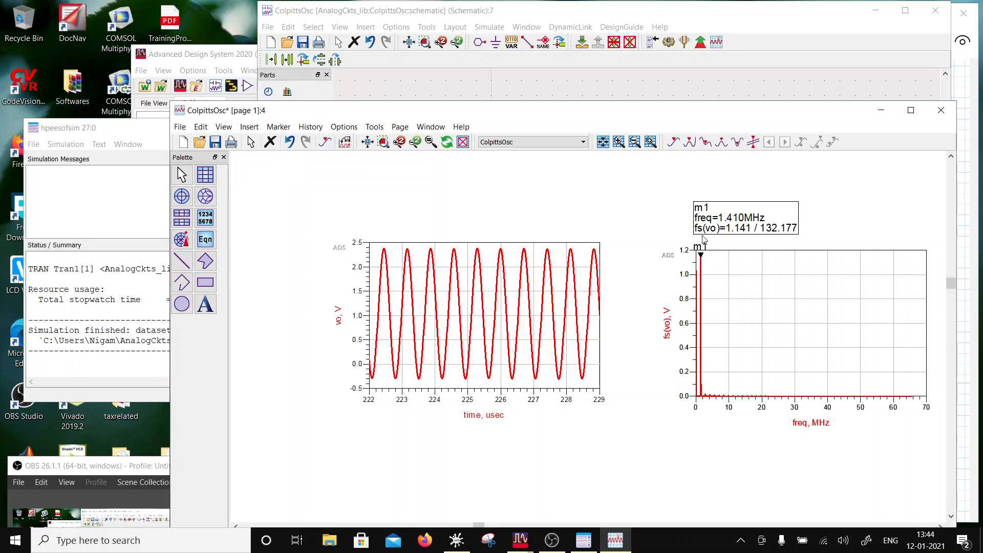
mouse_move(703, 238)
left_mouse_down()
mouse_move(604, 227)
mouse_move(573, 364)
mouse_move(586, 441)
mouse_move(351, 446)
mouse_move(385, 443)
left_mouse_up()
left_click(484, 215)
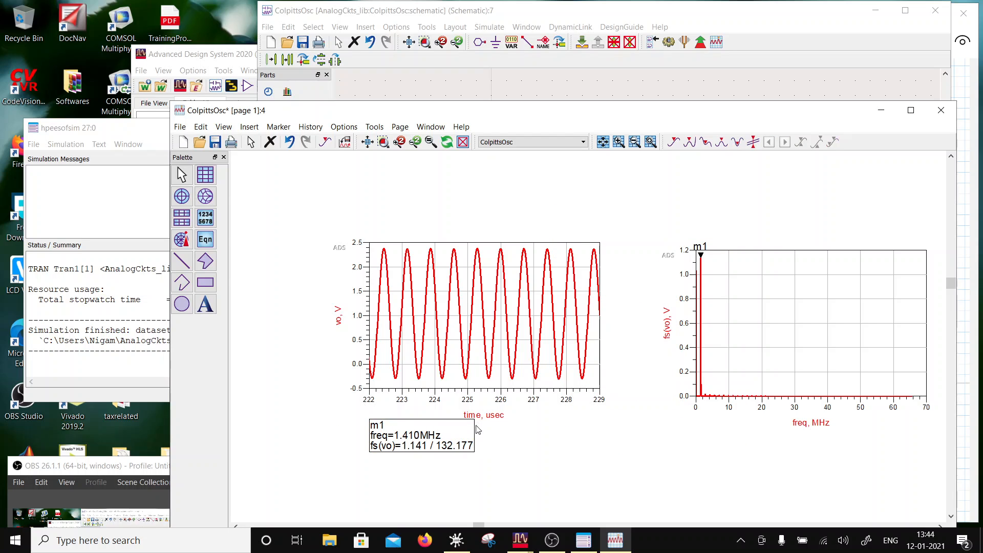
- Return to the ColpittsOsc schematic window
left_click(423, 95)
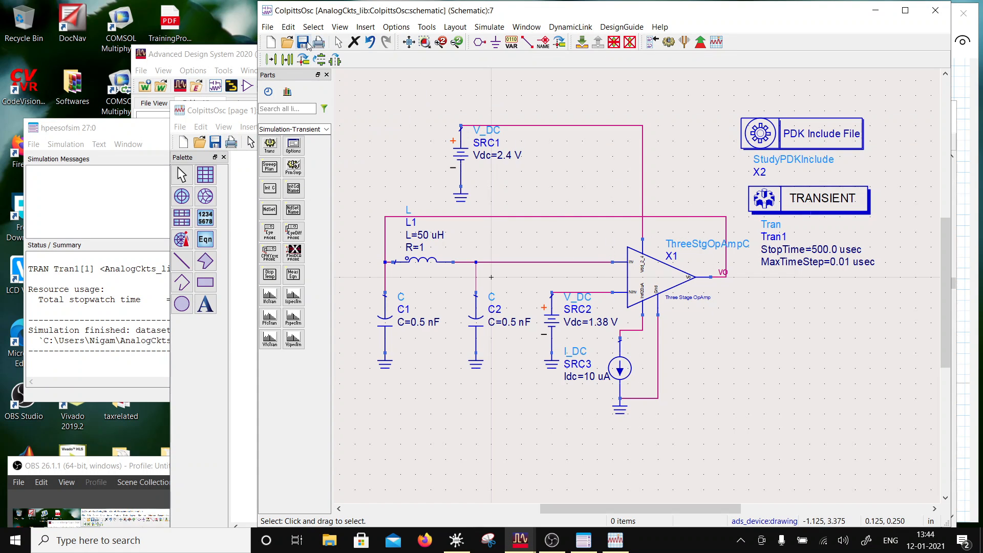